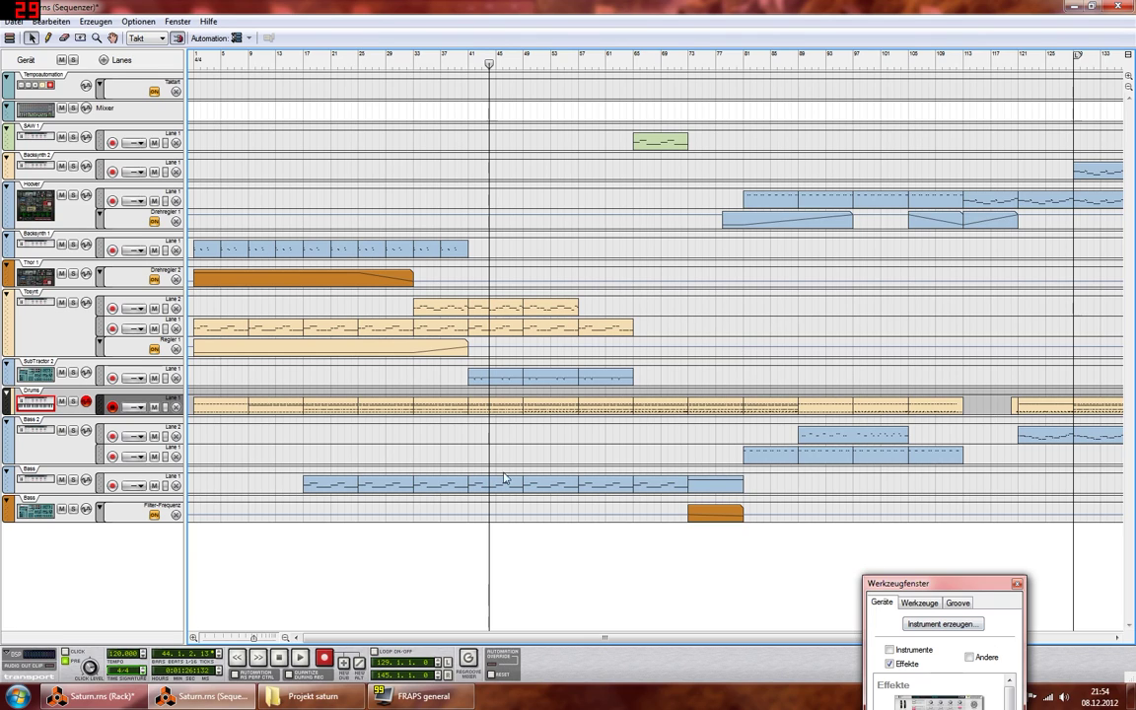
Step: Look through the rack's mixer and Combinator devices, and return to the sequencer
left_click(116, 700)
scroll(521, 511, "down", 5)
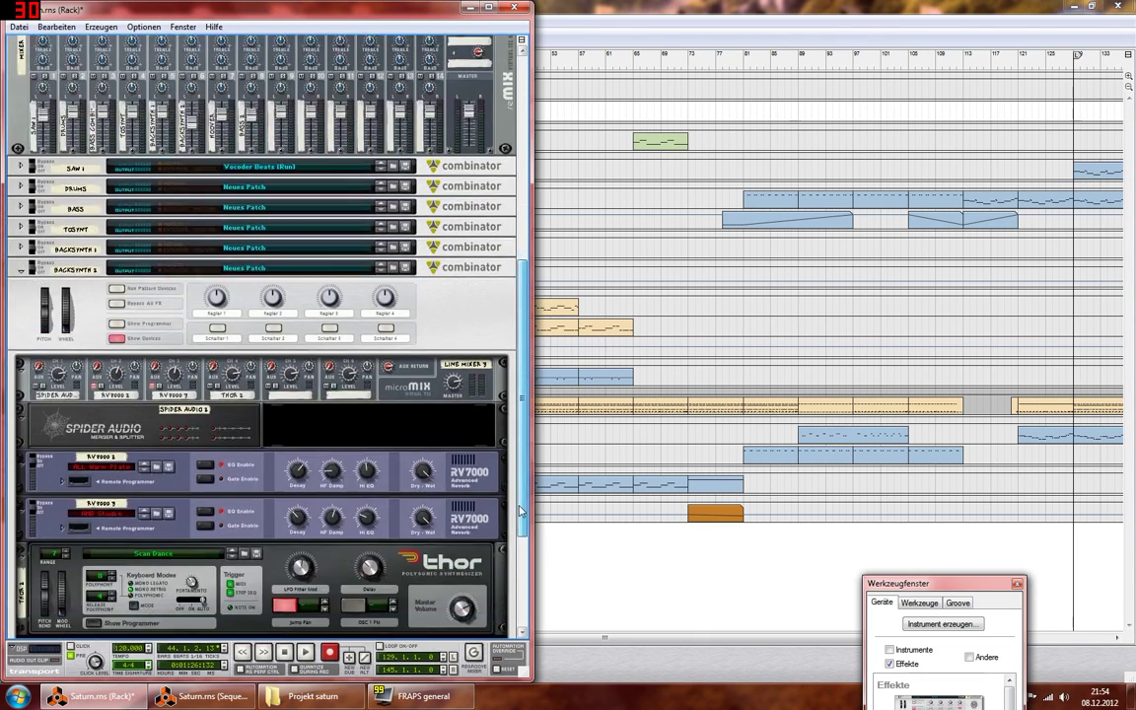
scroll(521, 511, "up", 5)
left_click(609, 150)
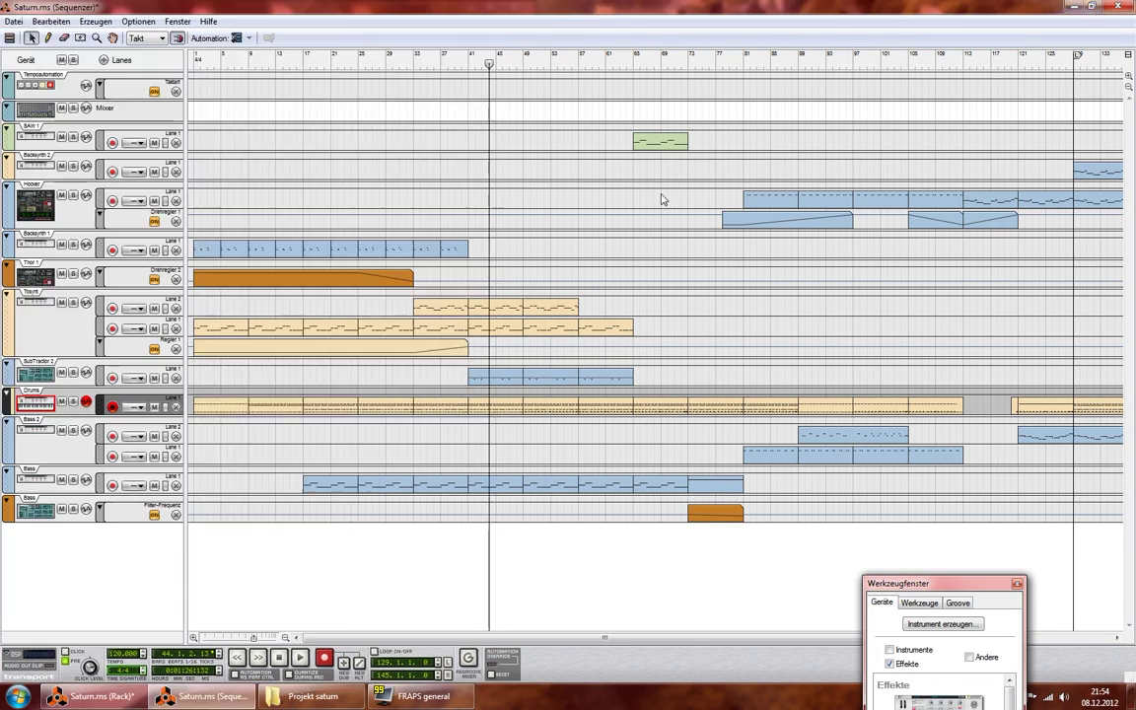
Step: Clear the folder and sequencer windows off the desktop to show the Jupiter and Saturn.rns project files
left_click_drag(730, 14, 557, 321)
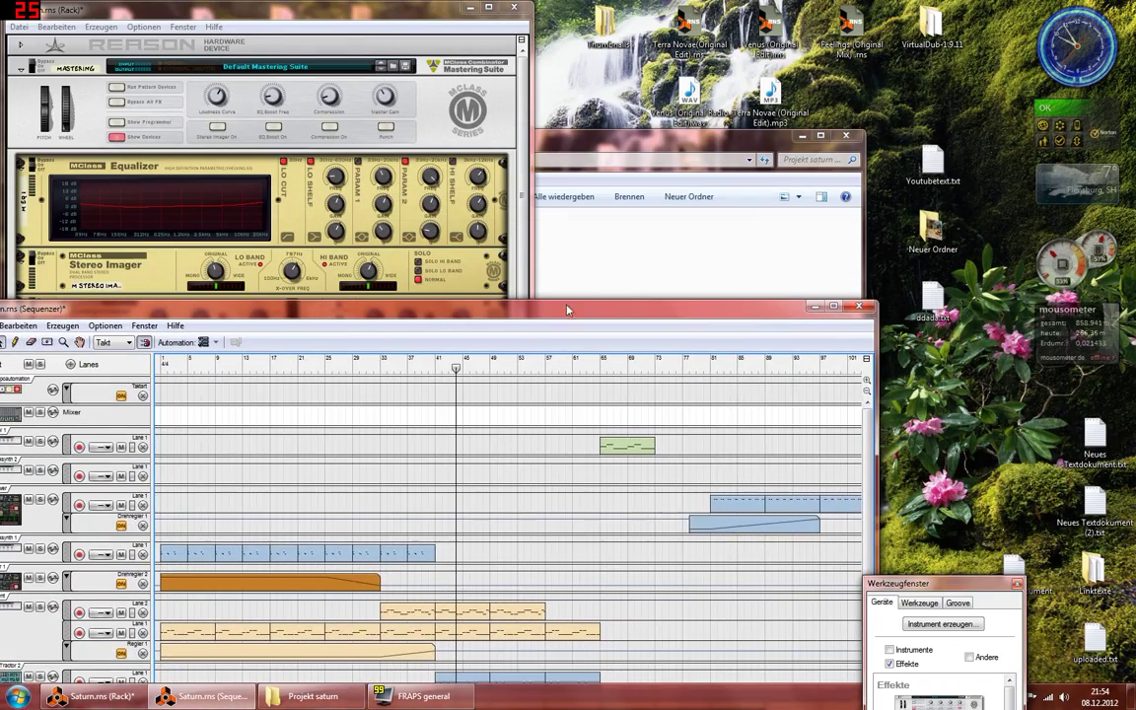
left_click(799, 139)
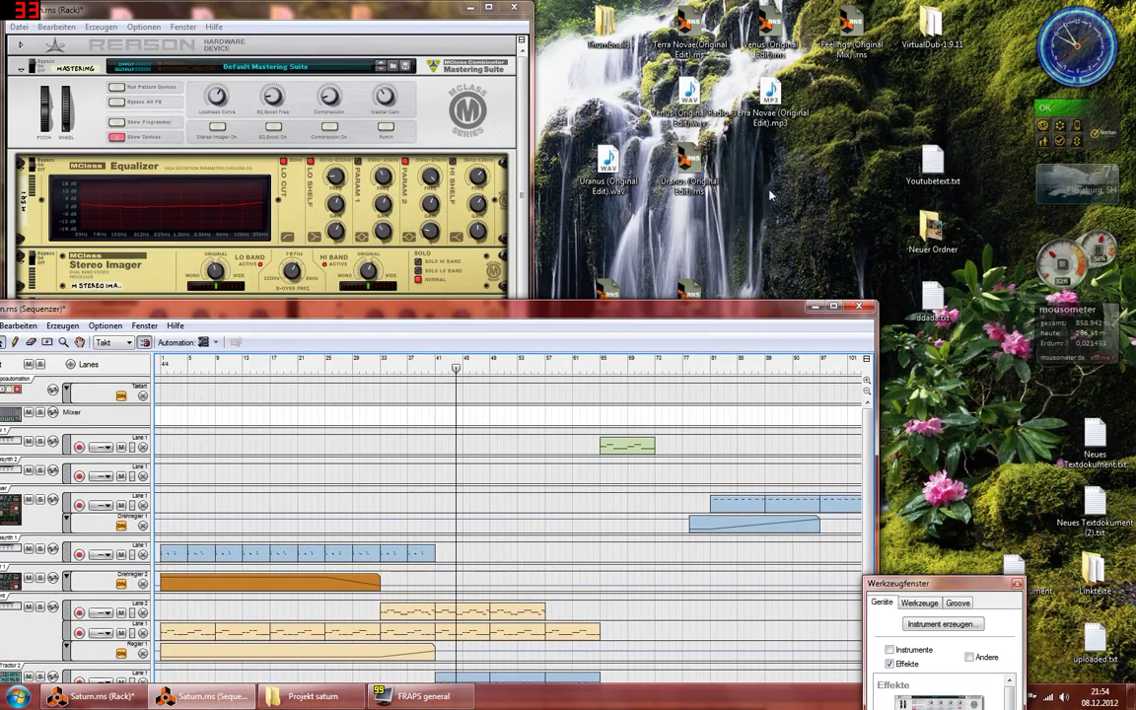
left_click(814, 307)
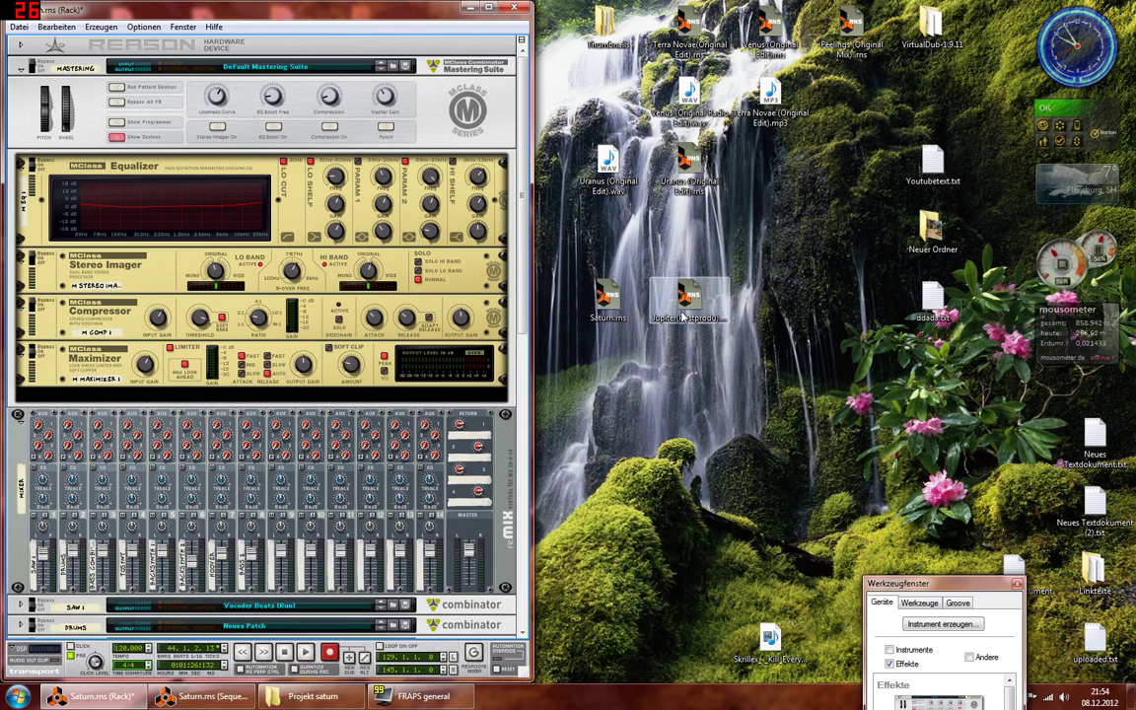
left_click(689, 304)
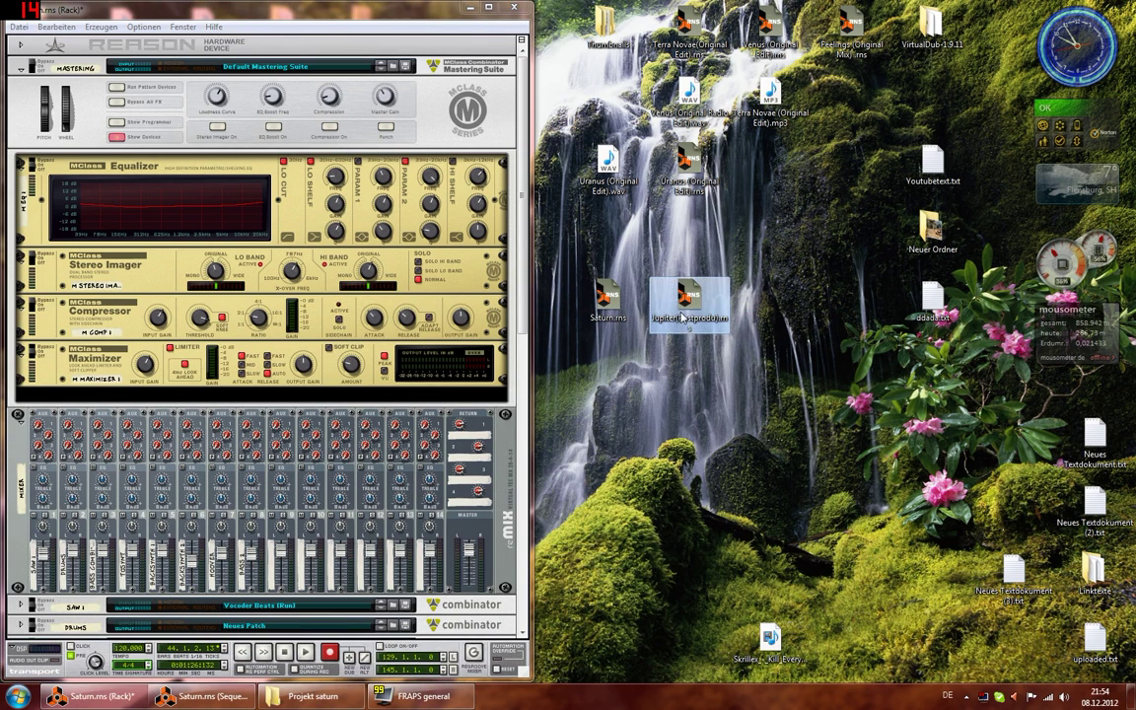
left_click(616, 311)
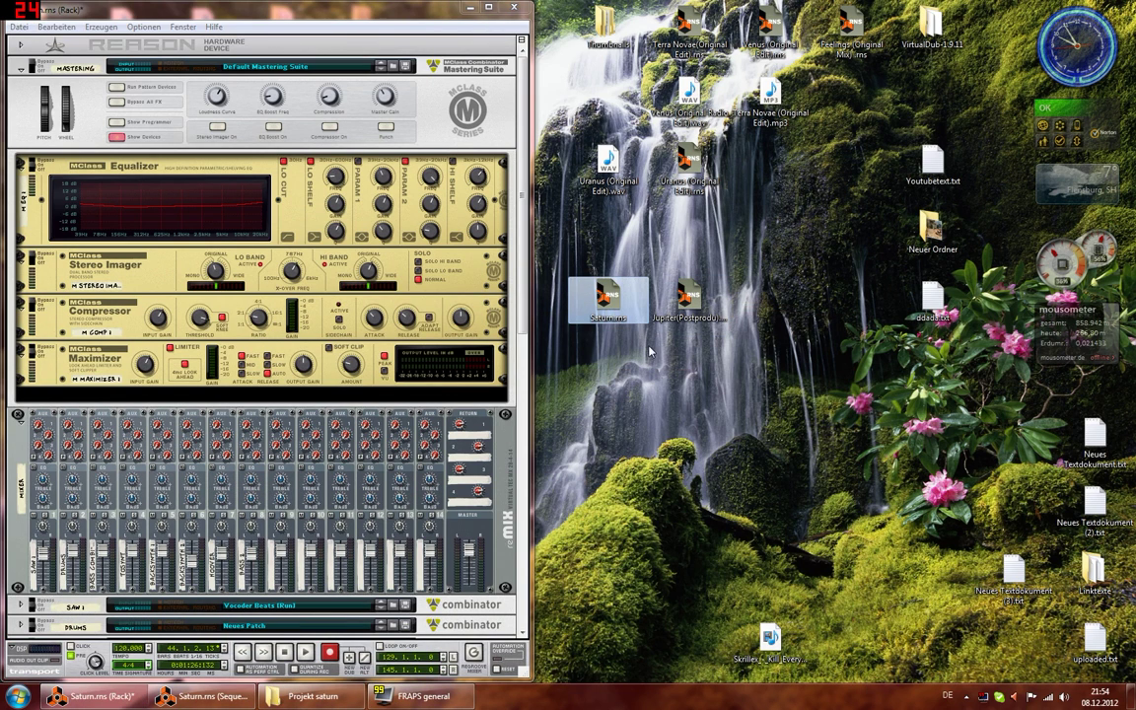
left_click(706, 341)
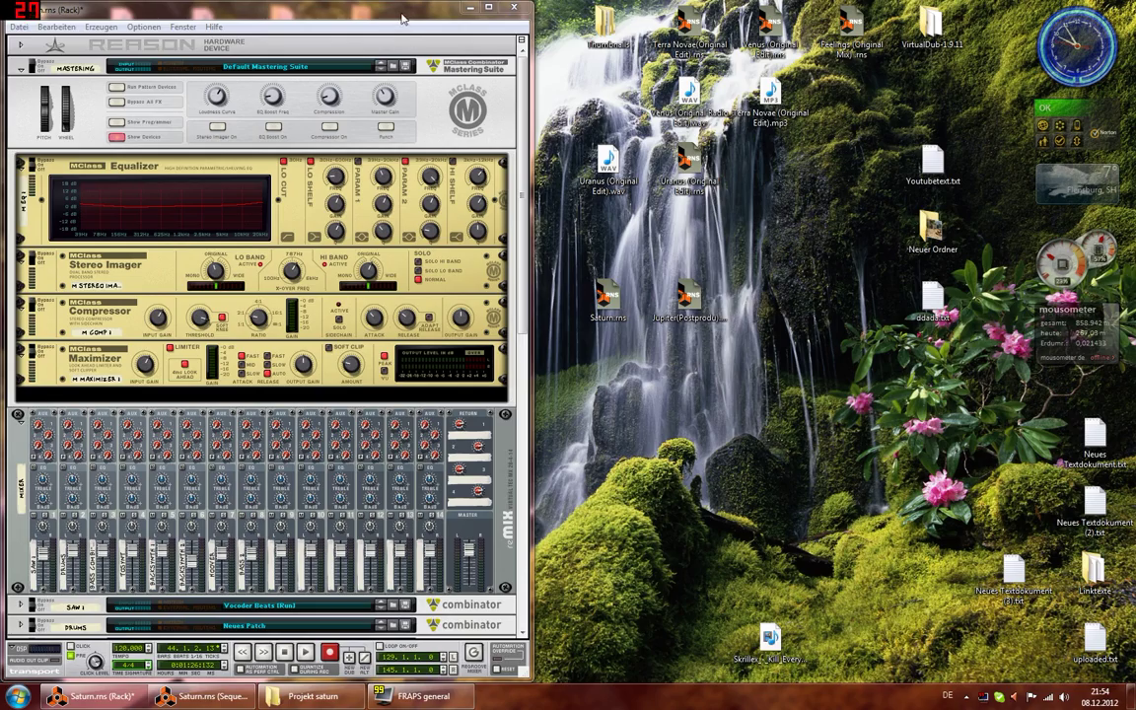
left_click_drag(403, 18, 2, 91)
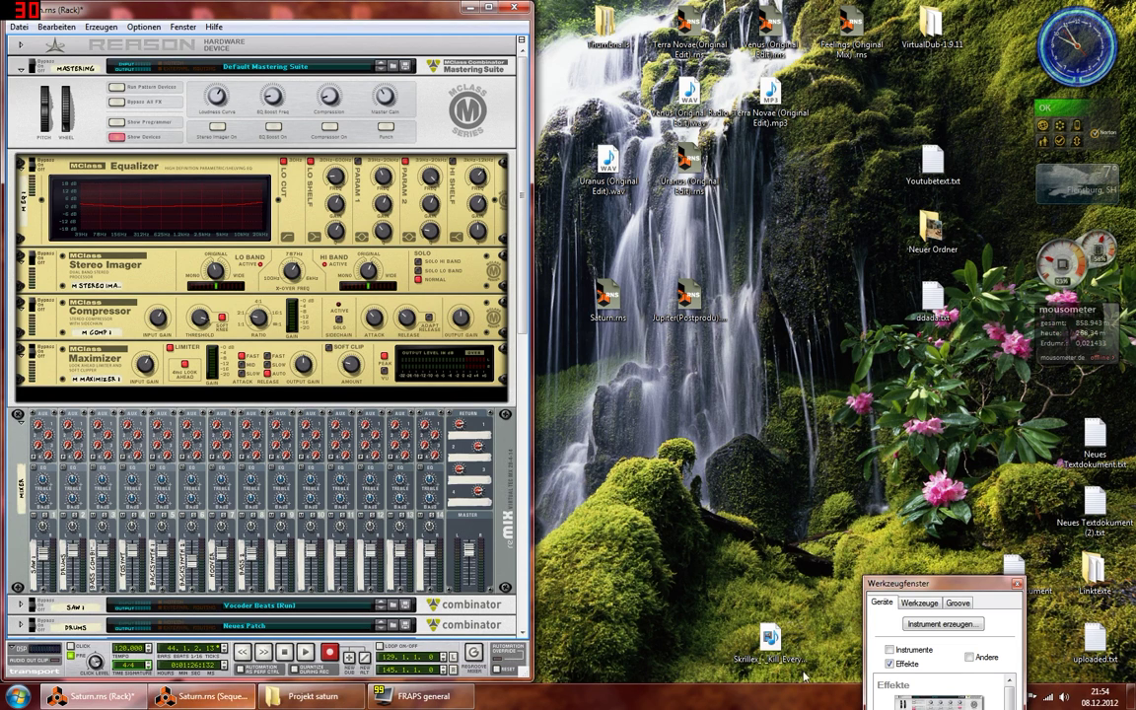
Step: Delete the Skrillex Kill Everybody MIDI file from the desktop
left_click(769, 647)
key("Delete")
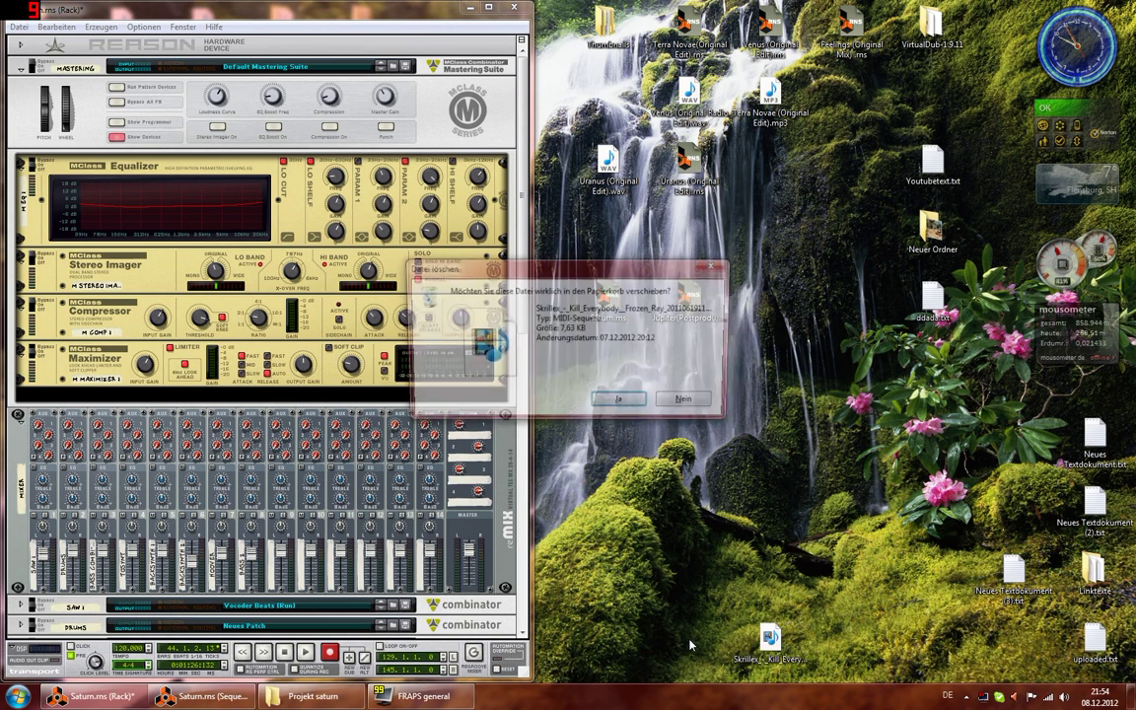
key("Return")
Step: Bring the sequencer window back and maximise it
left_click(186, 696)
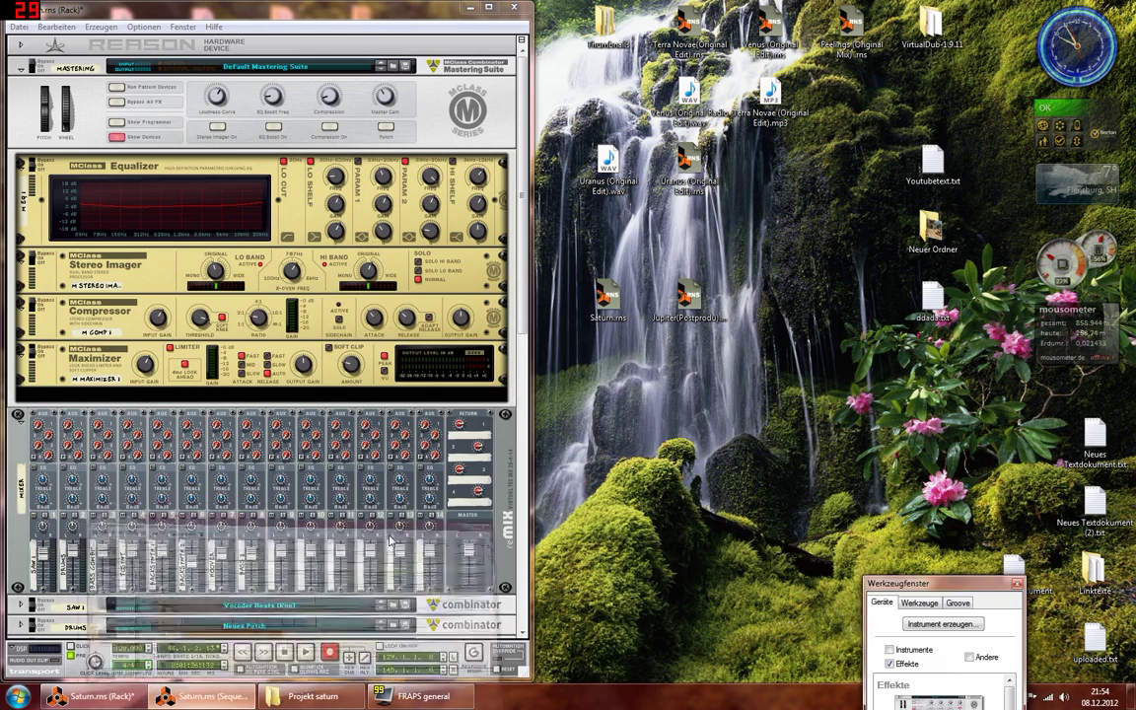
left_click_drag(497, 304, 619, 5)
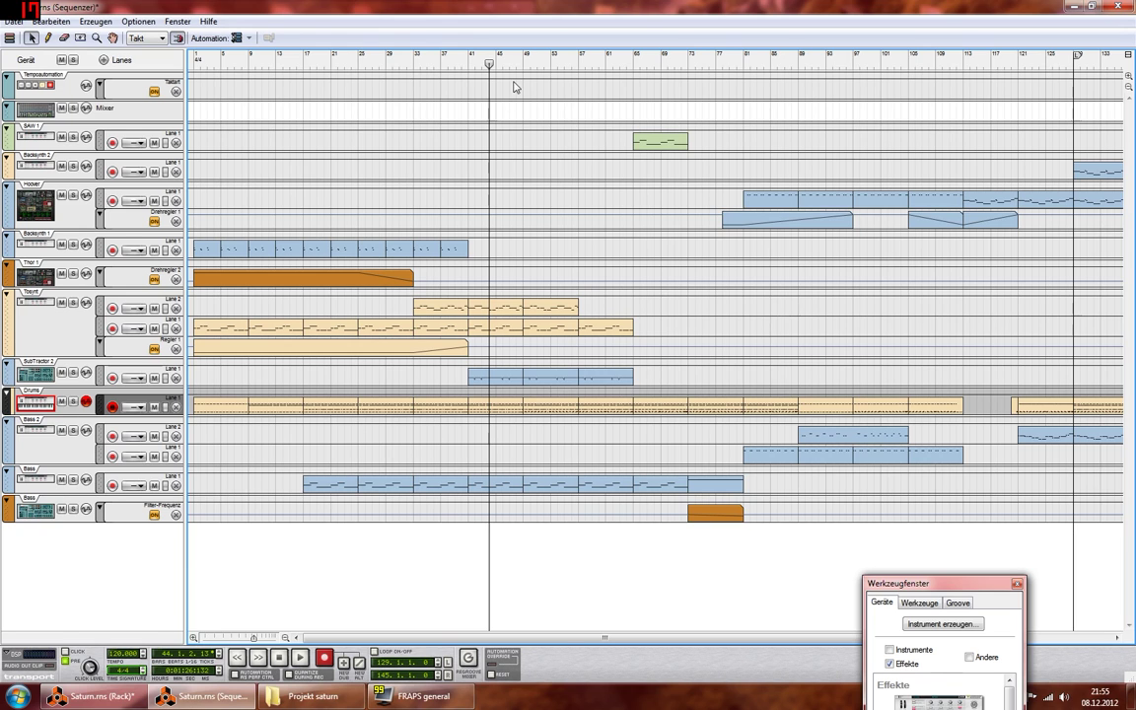
Step: Audition the Drums track on its own from bar 86, and clear the solo
left_click_drag(492, 64, 711, 94)
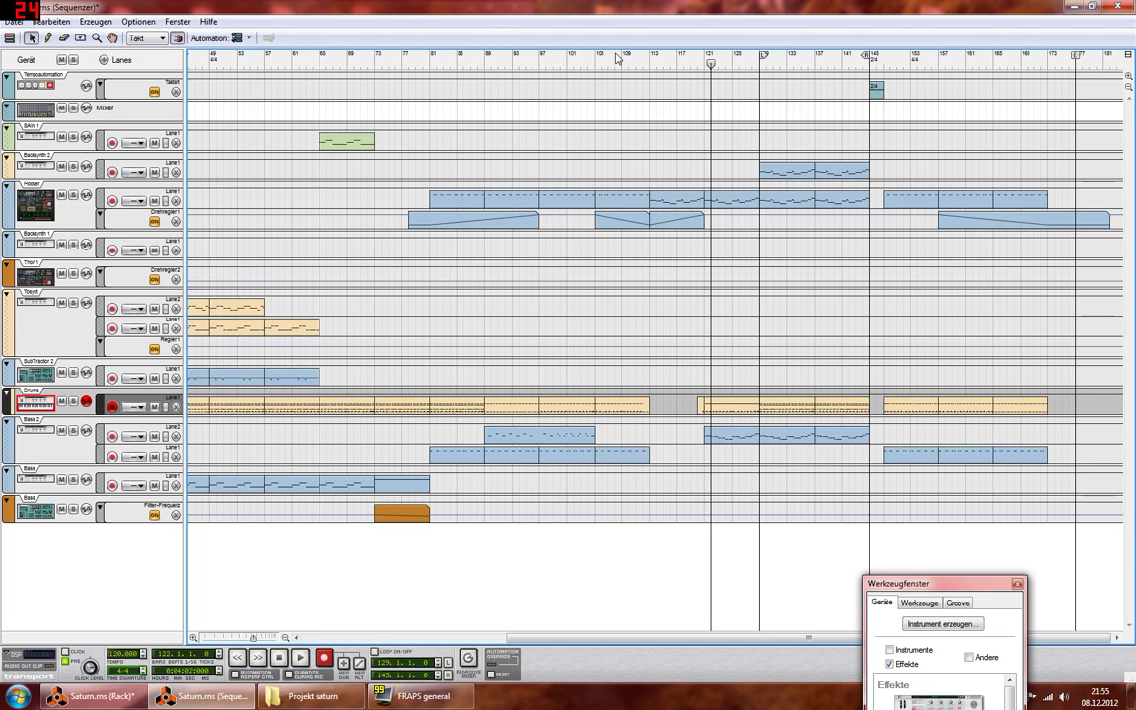
key("KP_7")
left_click(74, 401)
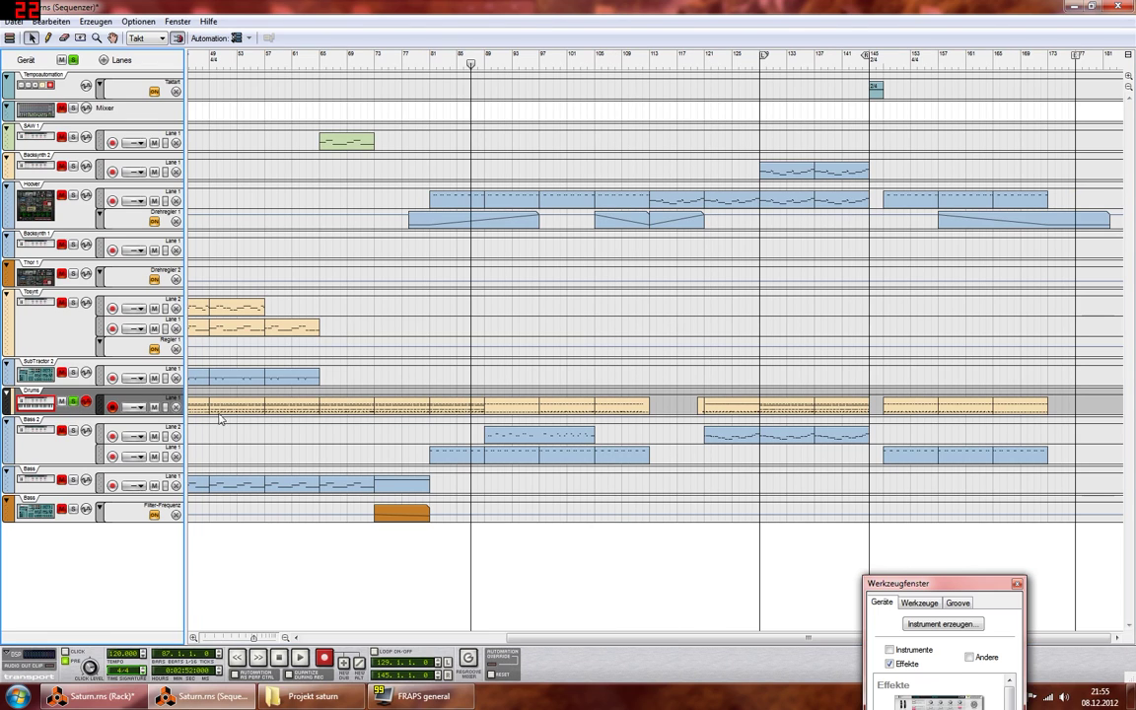
left_click(457, 65)
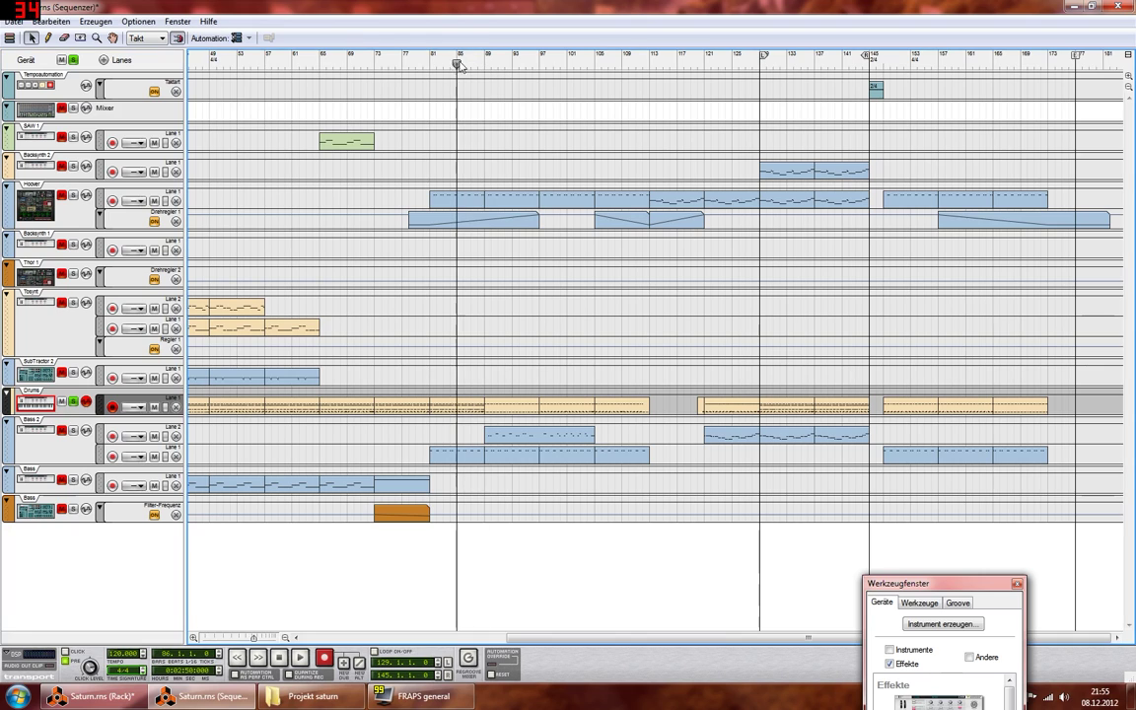
key("space")
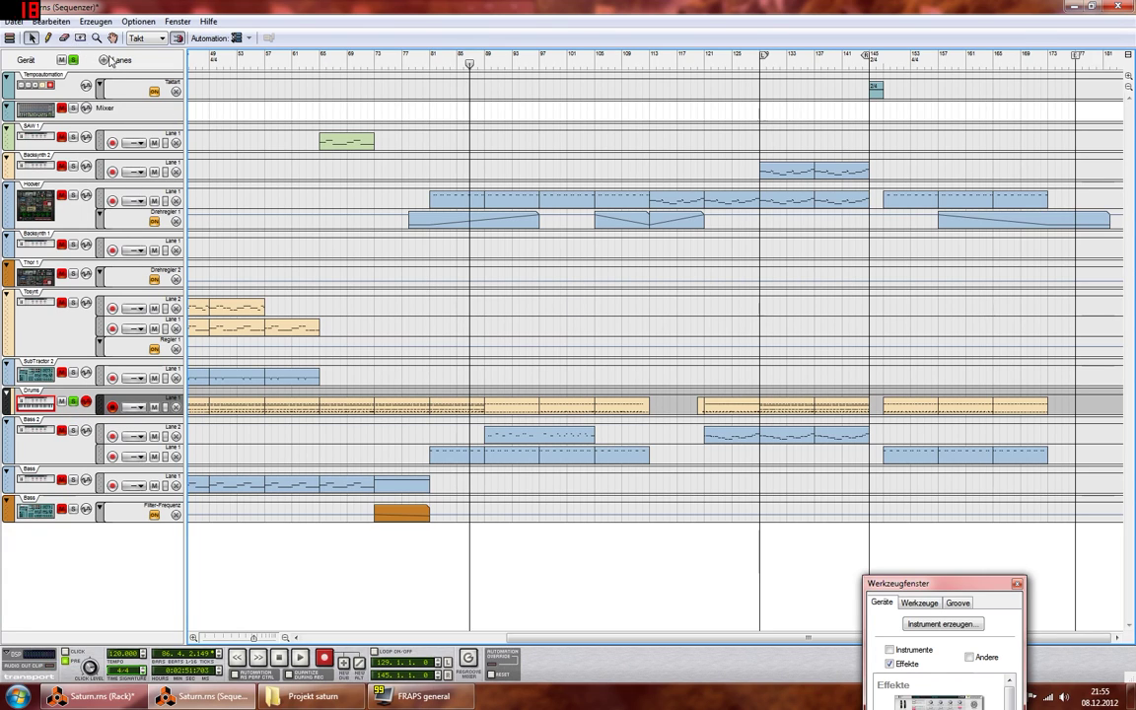
left_click(73, 60)
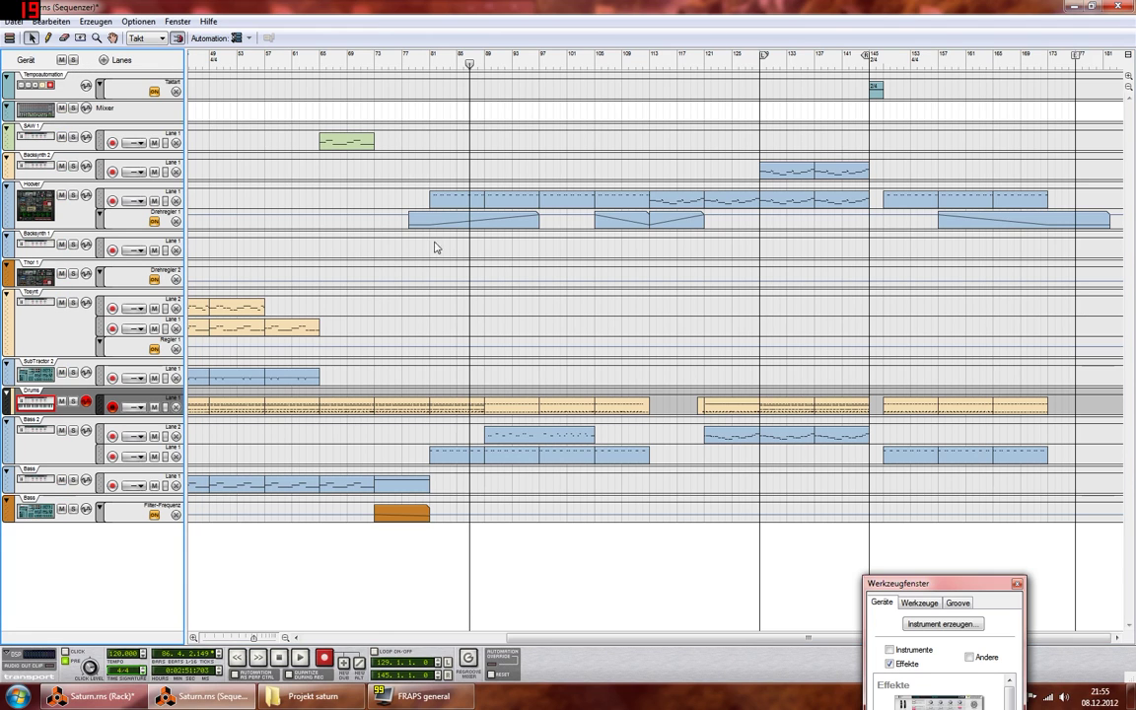
Step: Play the arrangement from bar 129, muting and unmuting Backsynth 2 and the Drums in turn to compare
left_click_drag(476, 64, 728, 148)
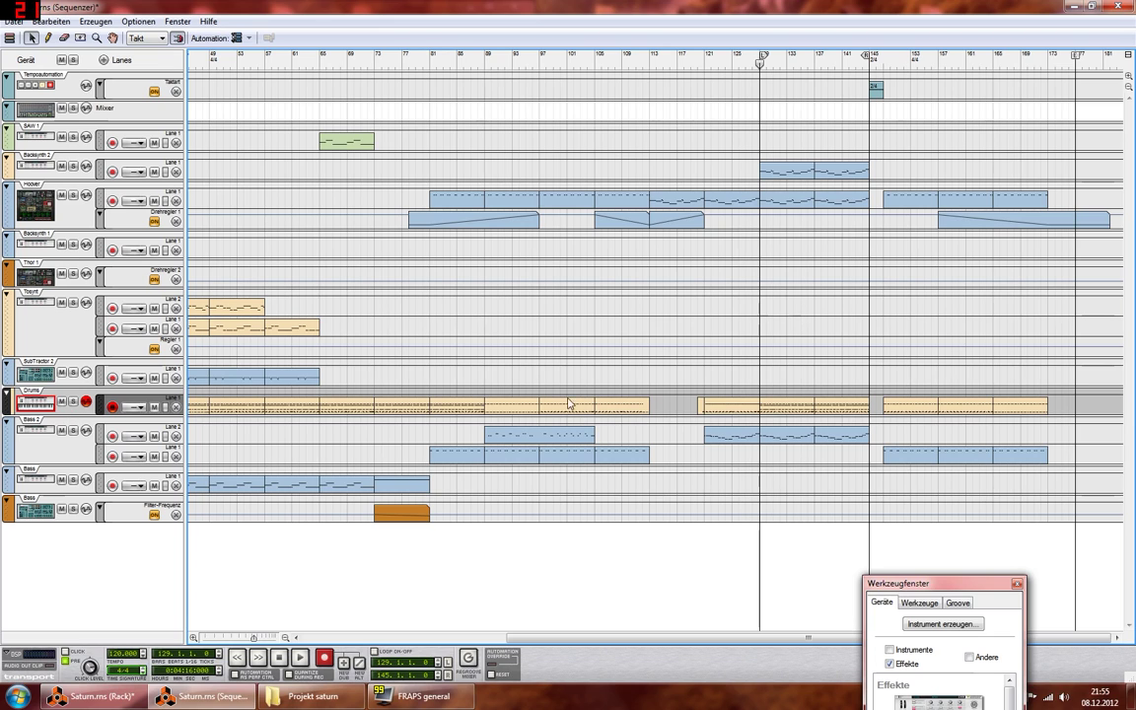
key("space")
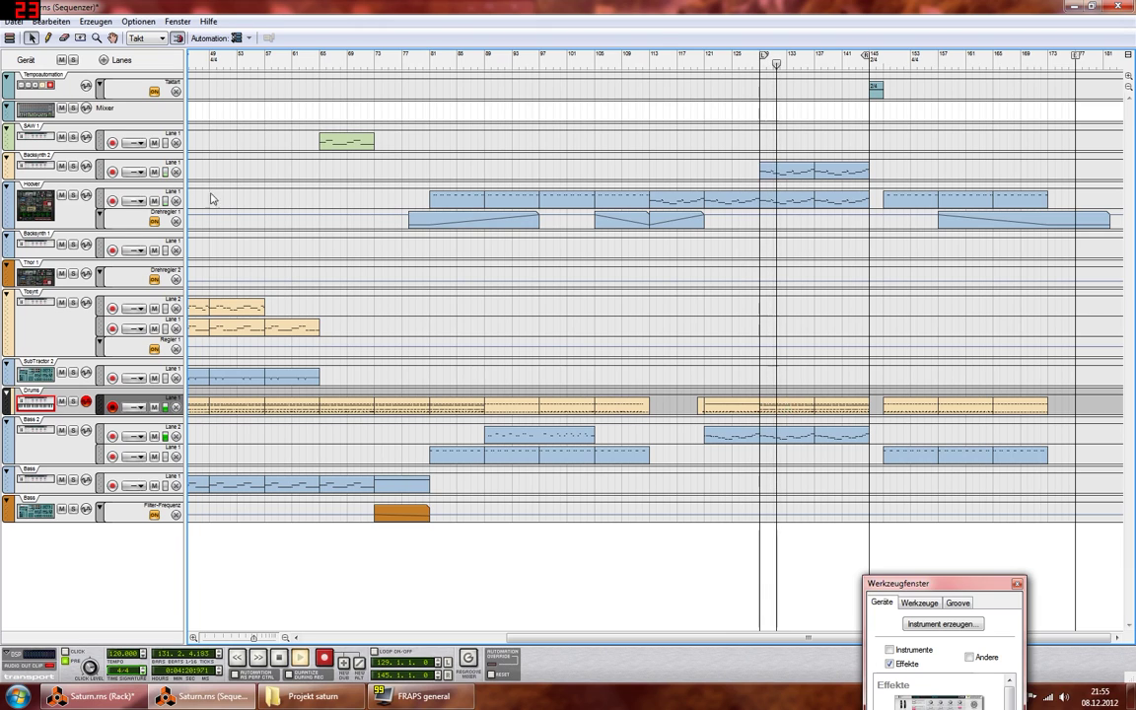
left_click(62, 167)
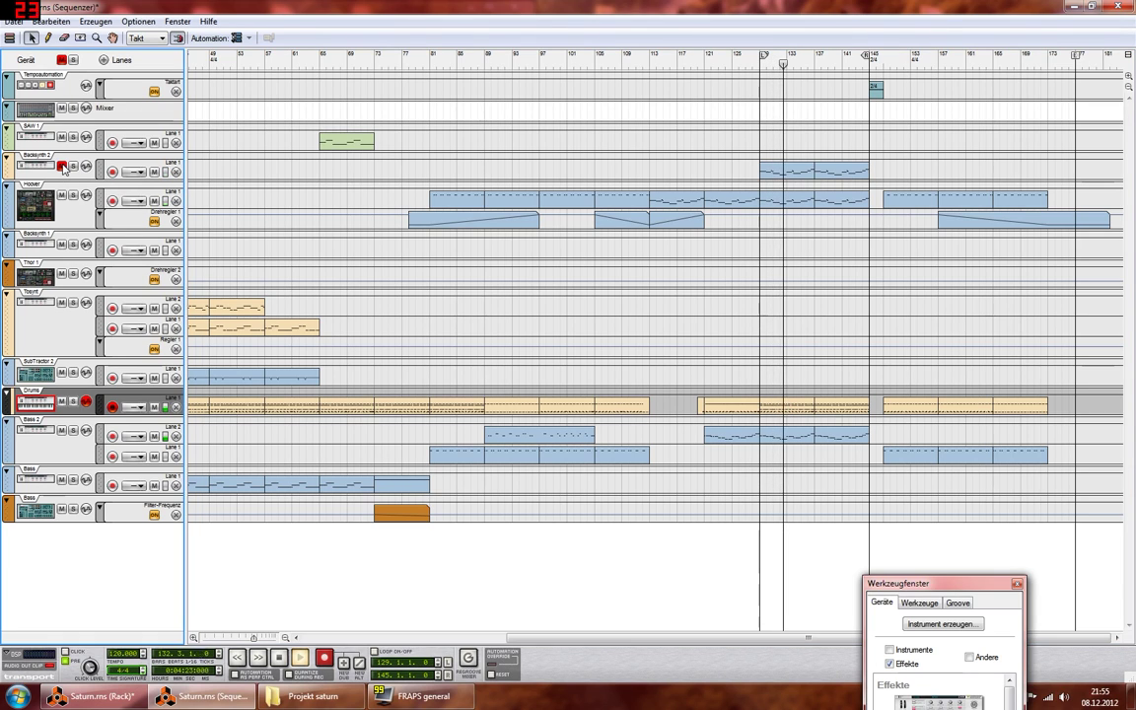
left_click(61, 167)
left_click(62, 403)
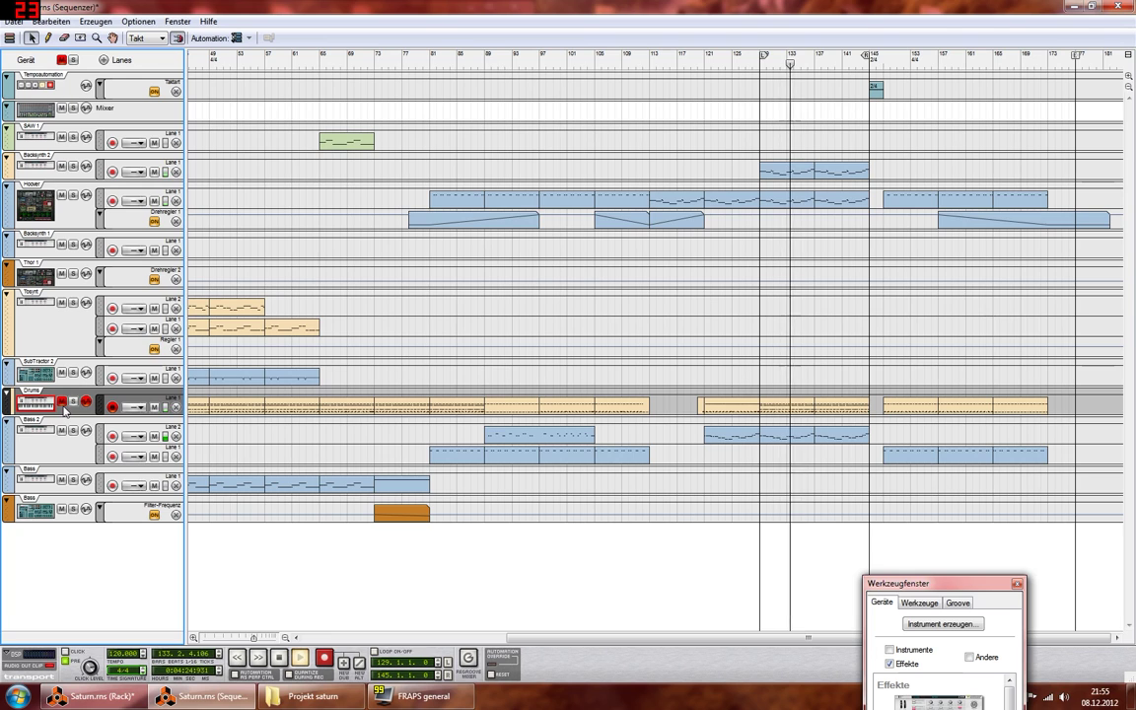
left_click(62, 403)
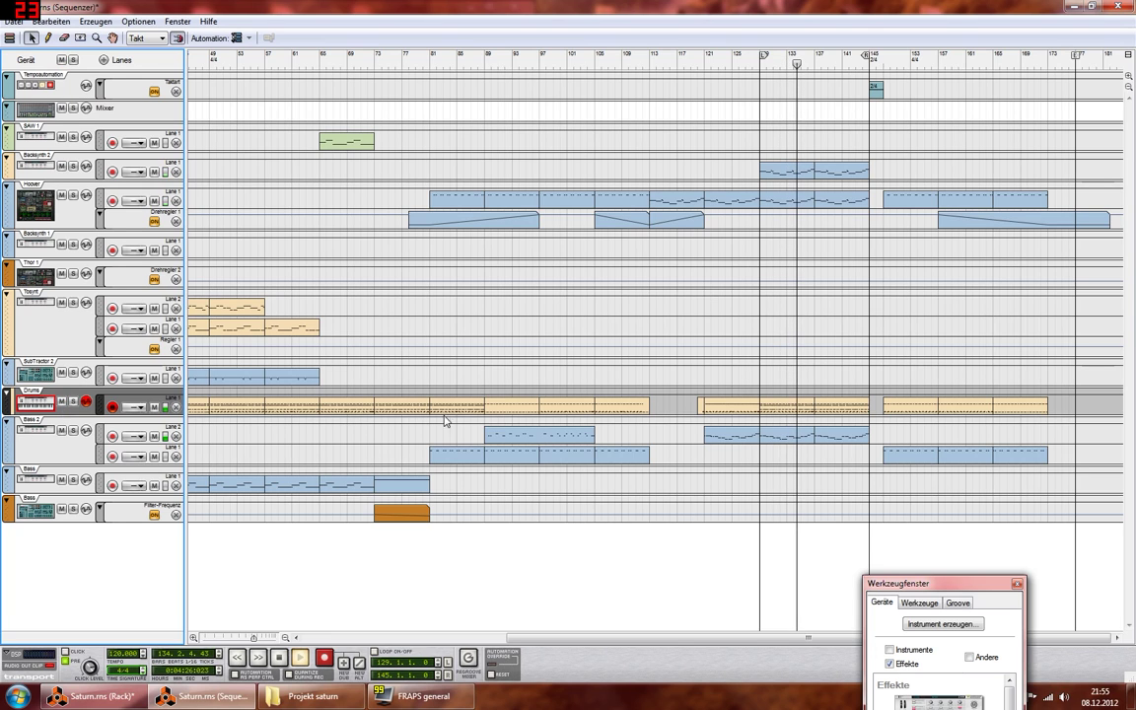
Step: Open the Drums clip starting at bar 137 for note editing, with the tool window moved out of the way
double_click(805, 412)
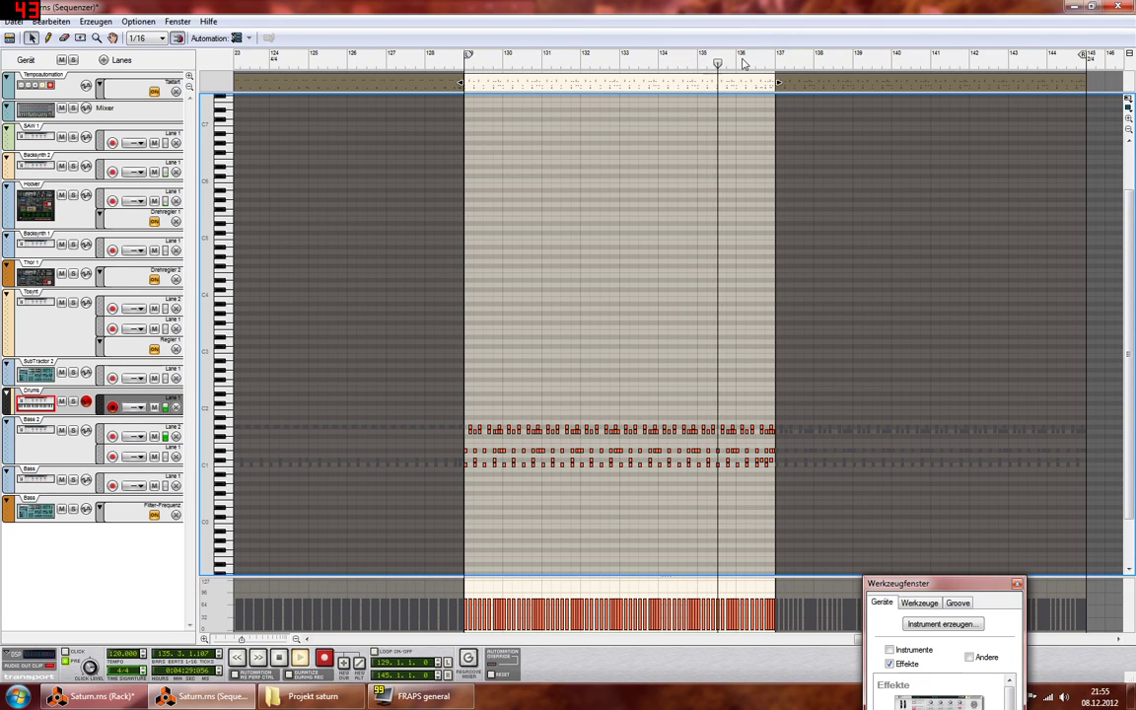
left_click(847, 89)
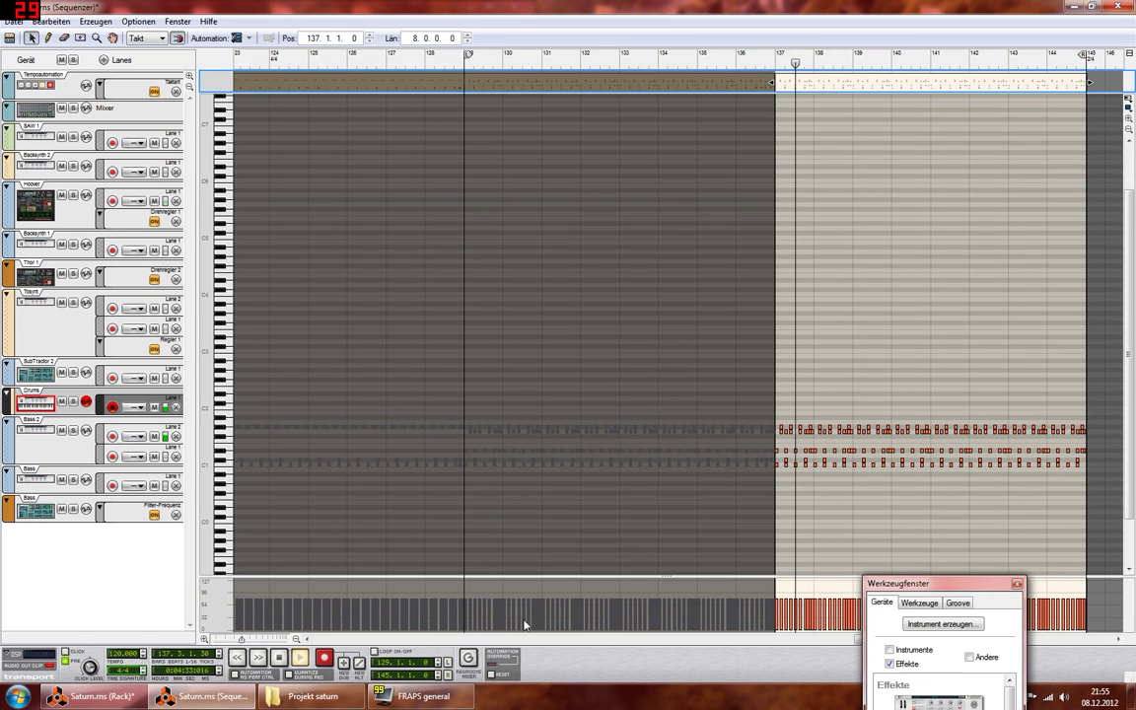
left_click_drag(931, 587, 964, 679)
left_click_drag(882, 643, 931, 643)
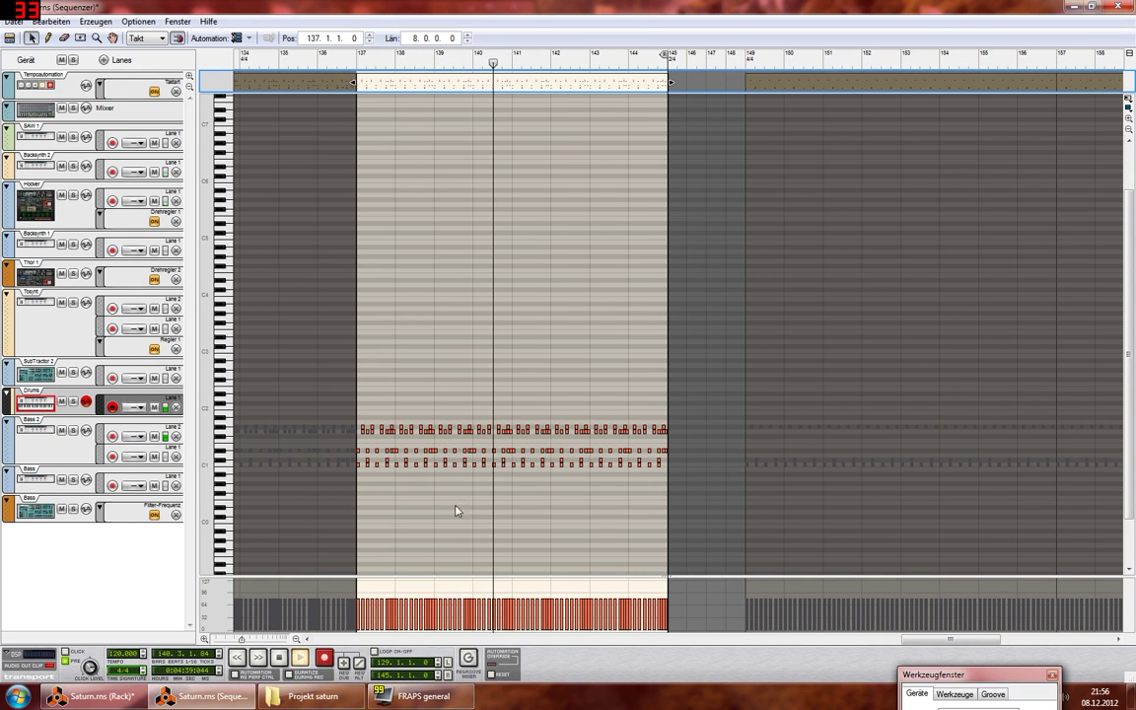
Step: Check the mixer and Combinators in the rack during playback, and stop playback in the sequencer
left_click(102, 696)
scroll(201, 530, "down", 5)
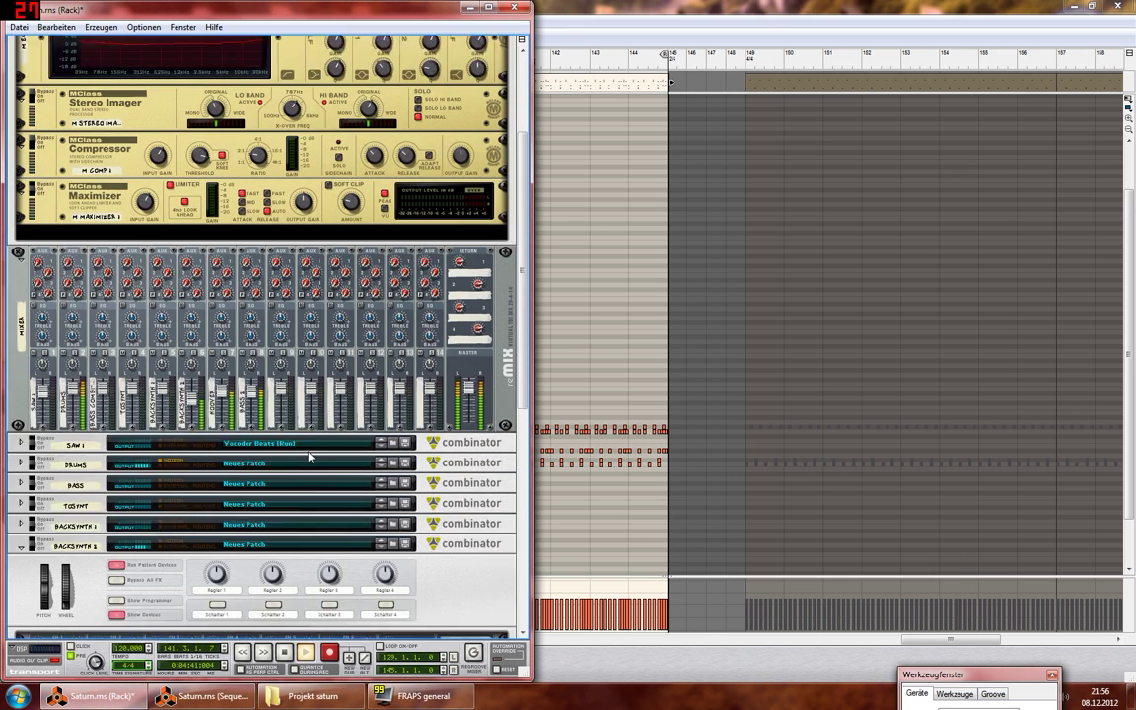
left_click(99, 694)
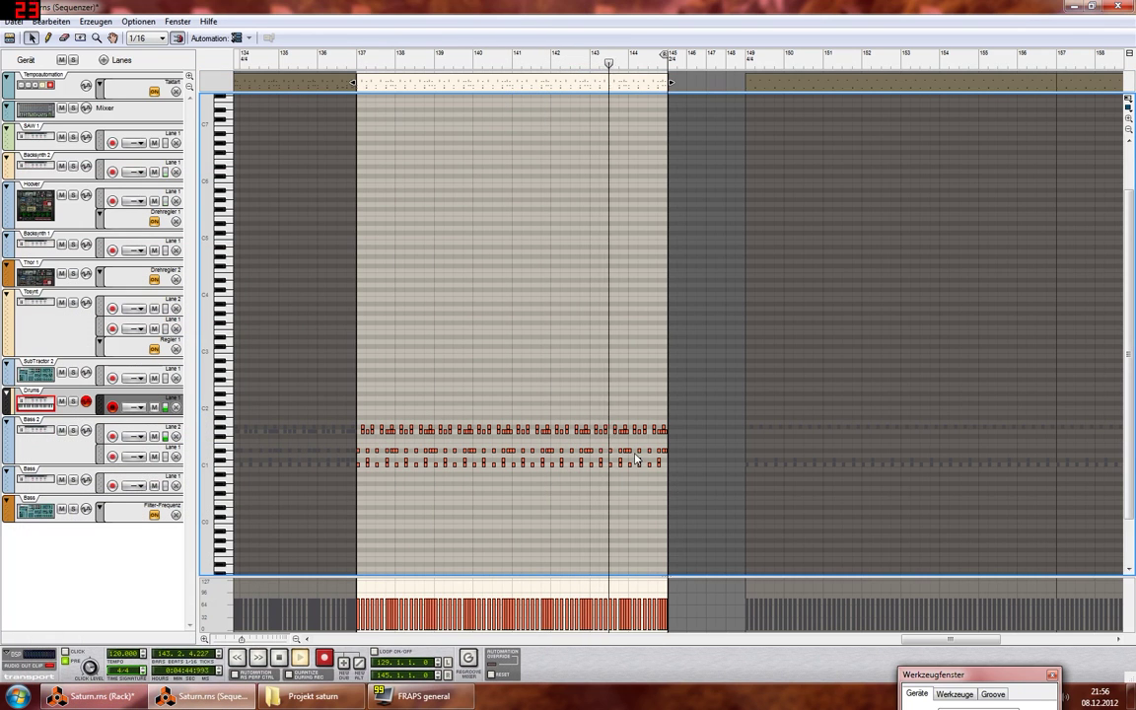
key("alt+space")
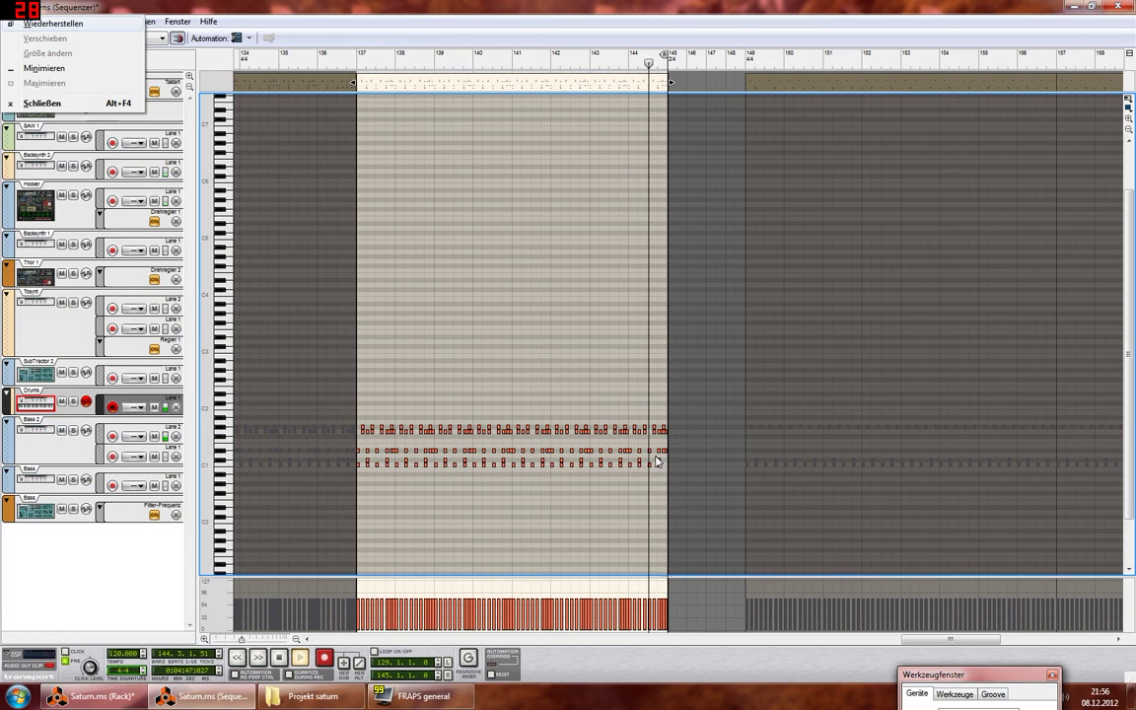
key("Escape")
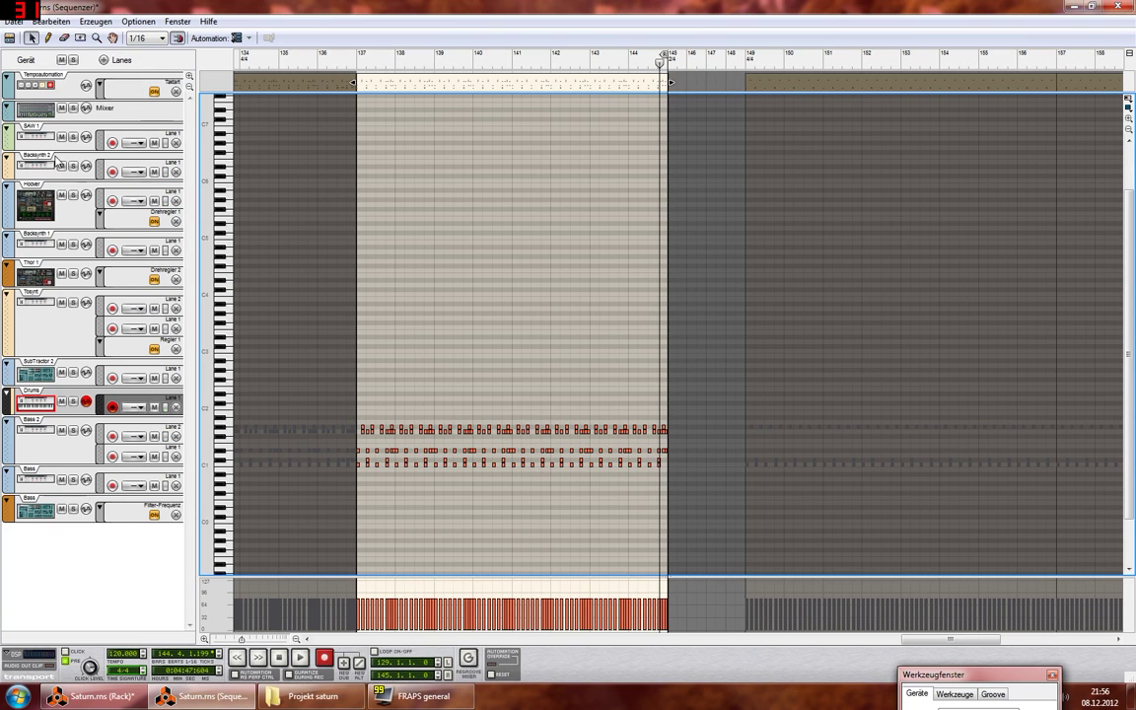
Step: Add extra 1/16 C#1 notes at velocity 100 in bar 144, at the end of the Drums clip
left_click(632, 460)
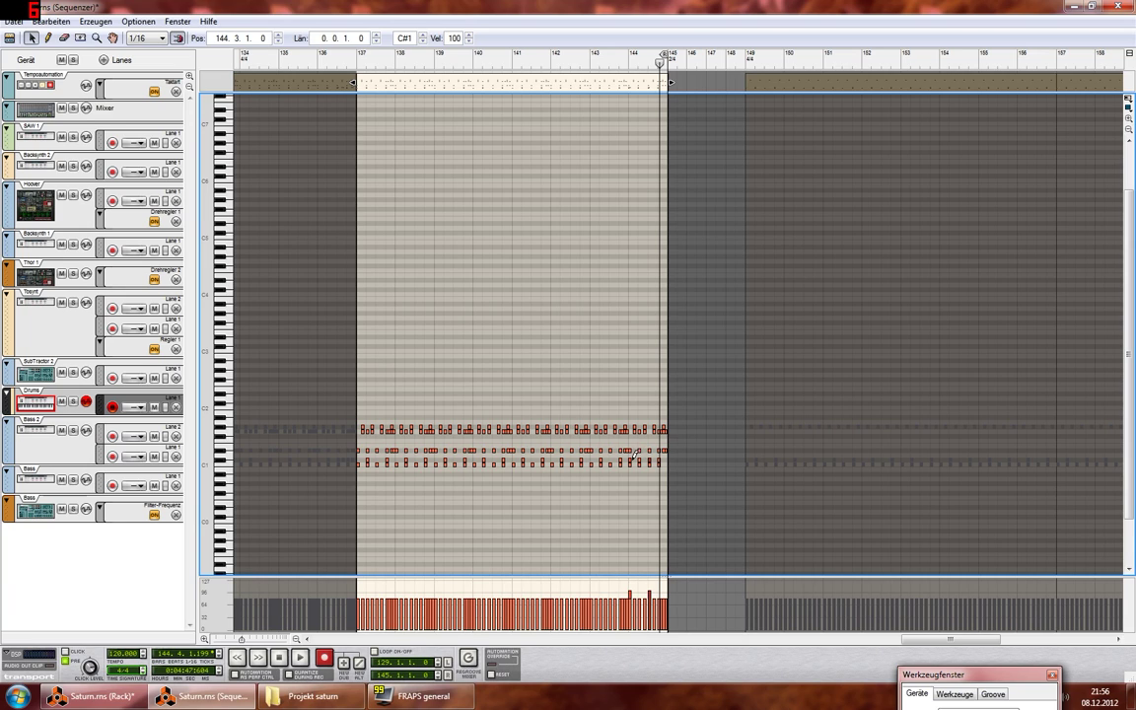
left_click(636, 460, "alt")
left_click(650, 453)
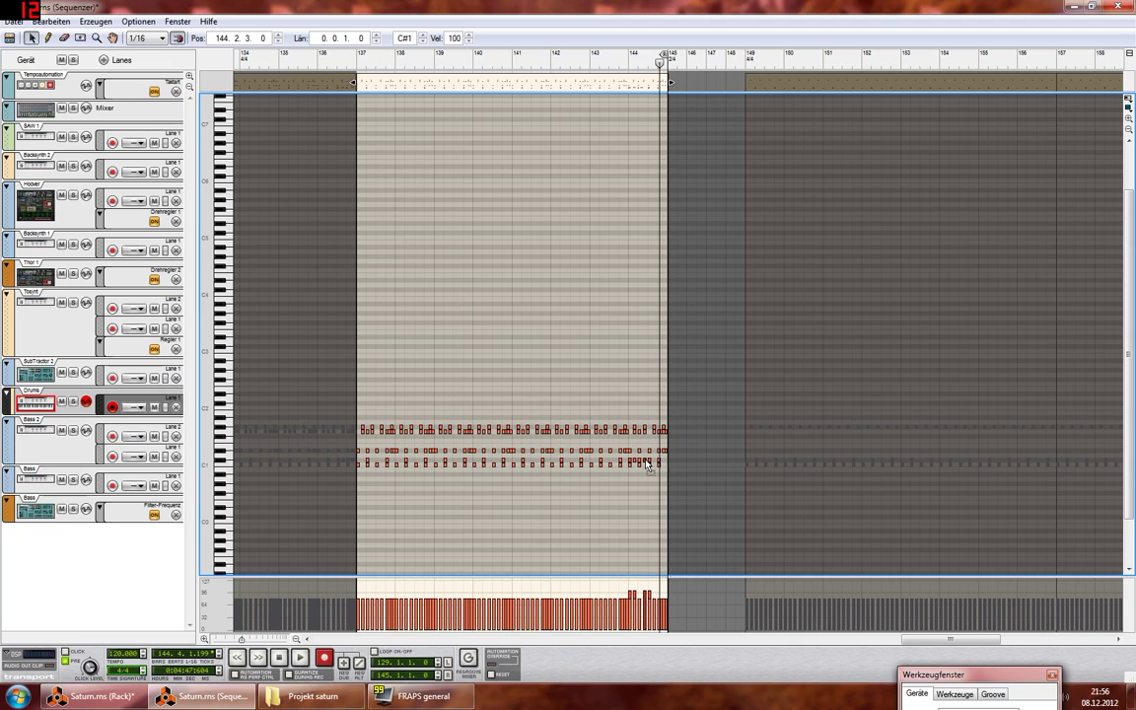
left_click(648, 464)
left_click(656, 455)
left_click(665, 454)
left_click_drag(661, 61, 726, 61)
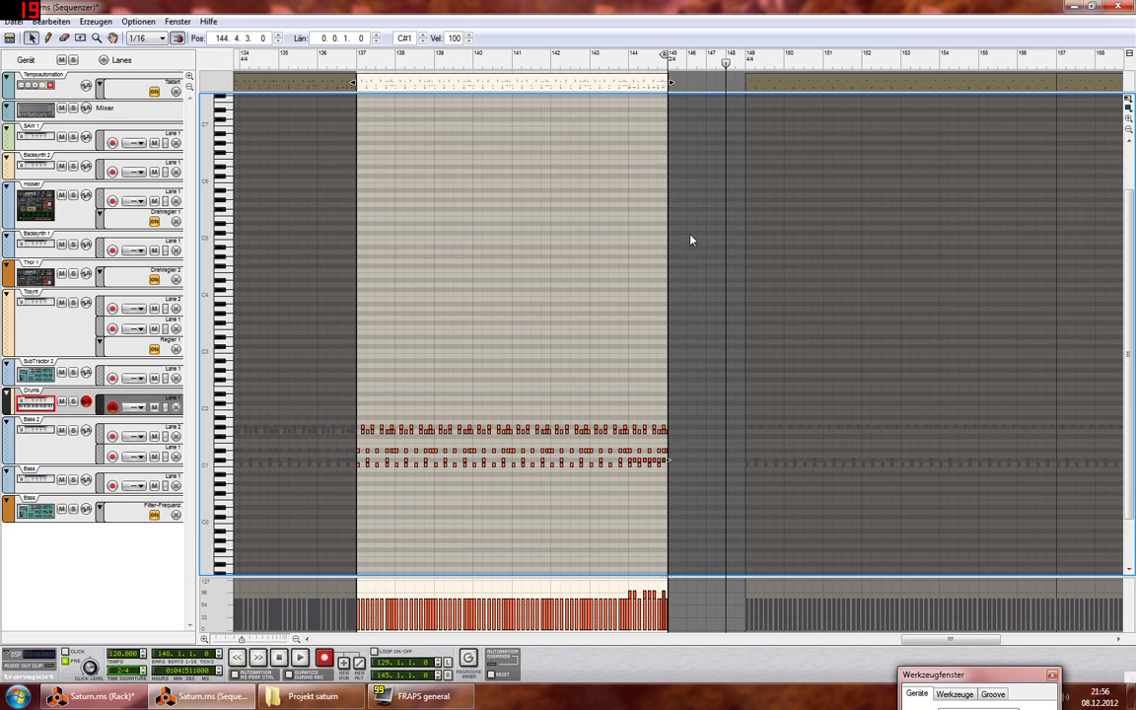
left_click(692, 459)
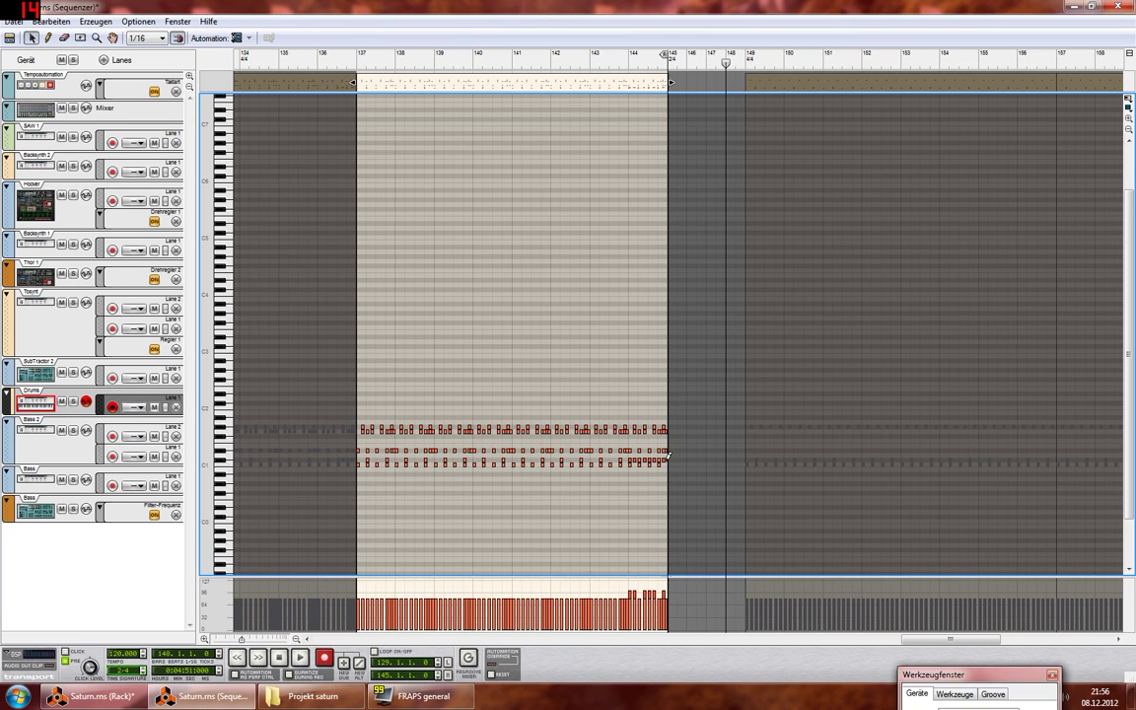
left_click(666, 453)
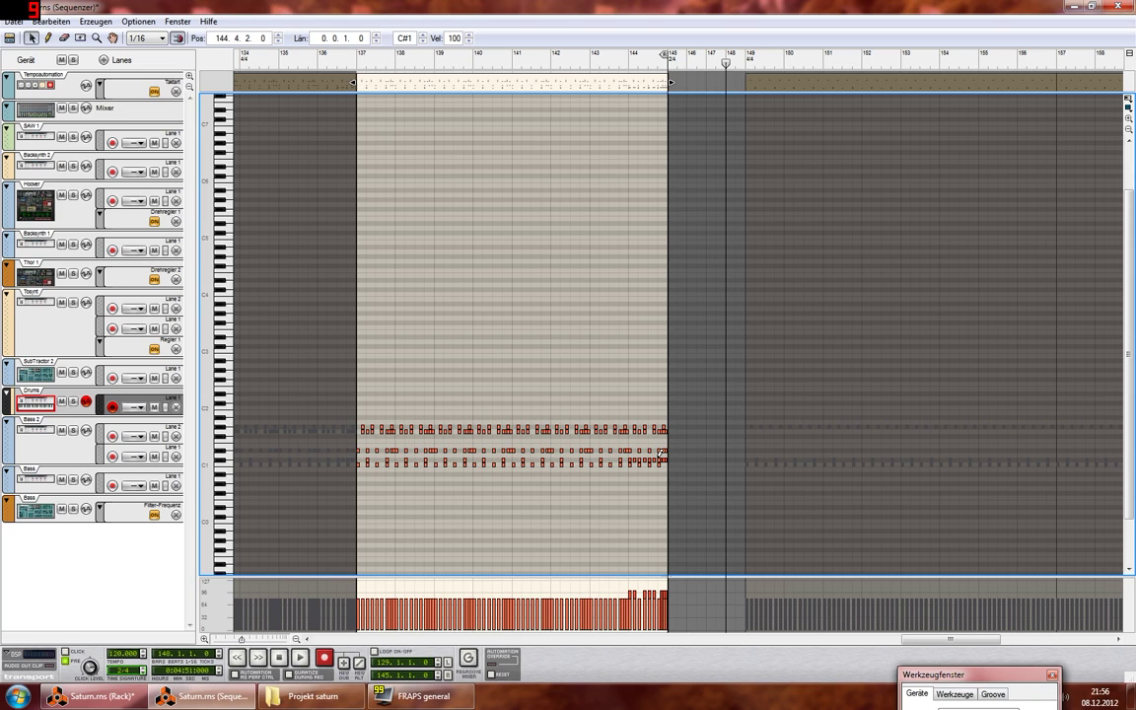
Step: Match the velocity of the low drum notes from bar 141 to the clip's end at 80, and audition the soloed Drums from bar 142
left_click_drag(677, 466, 533, 456)
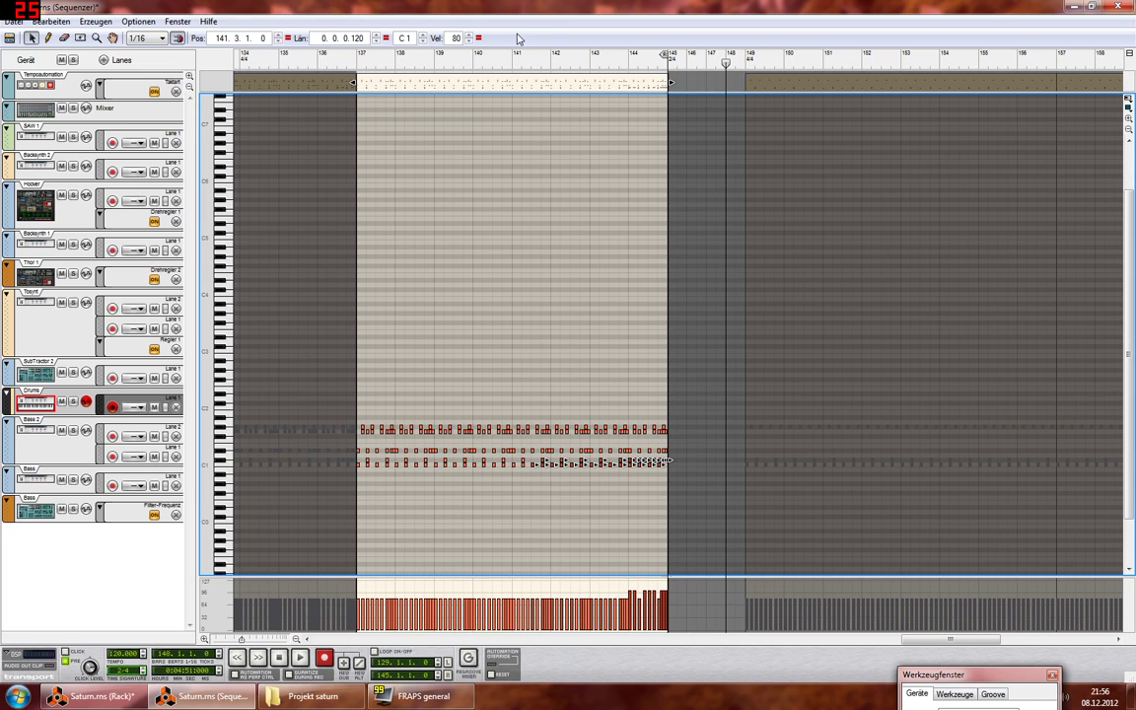
left_click(479, 39)
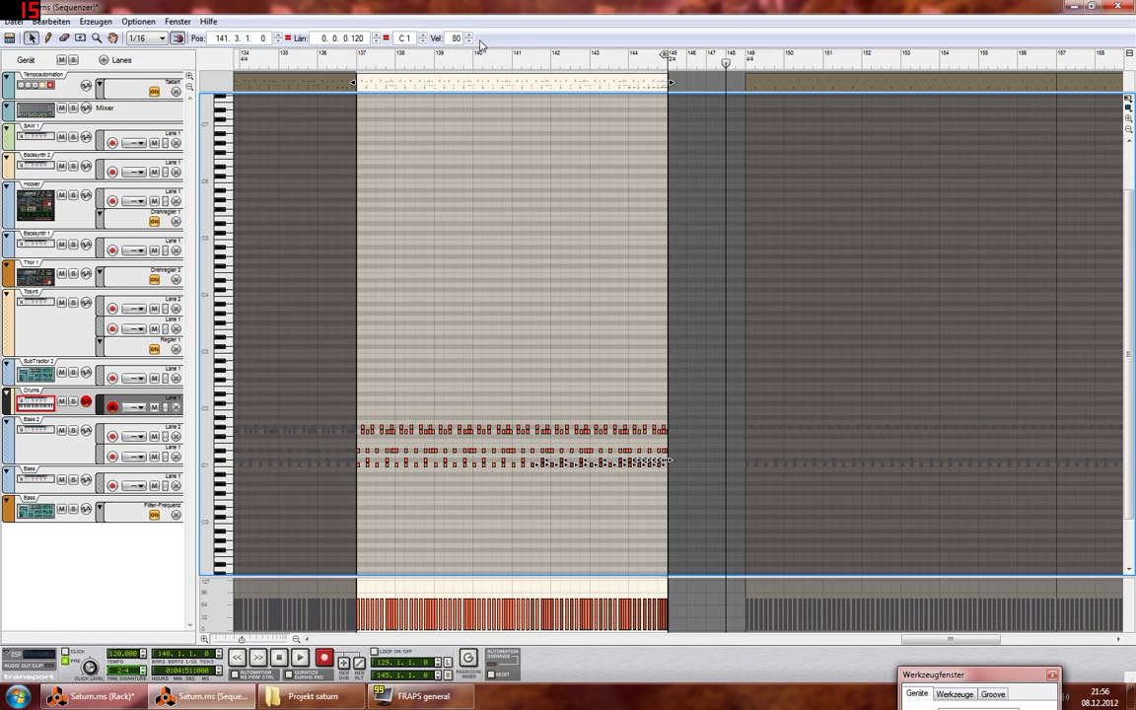
left_click(73, 401)
left_click(553, 62)
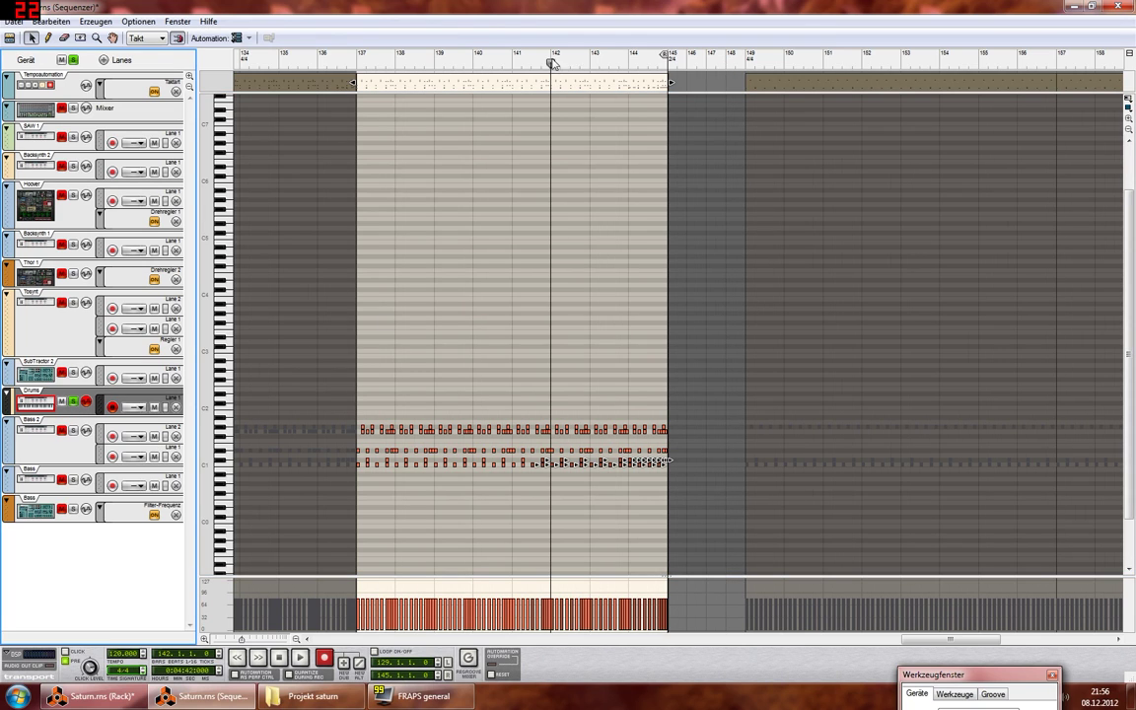
key("space")
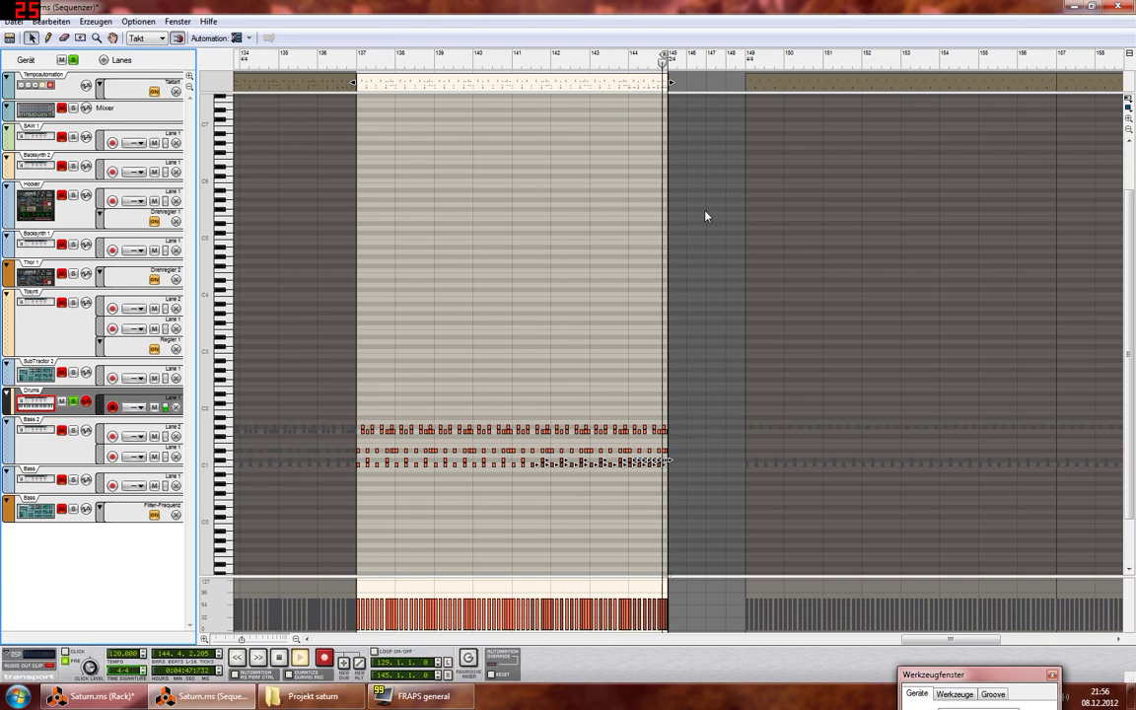
key("space")
left_click(692, 271)
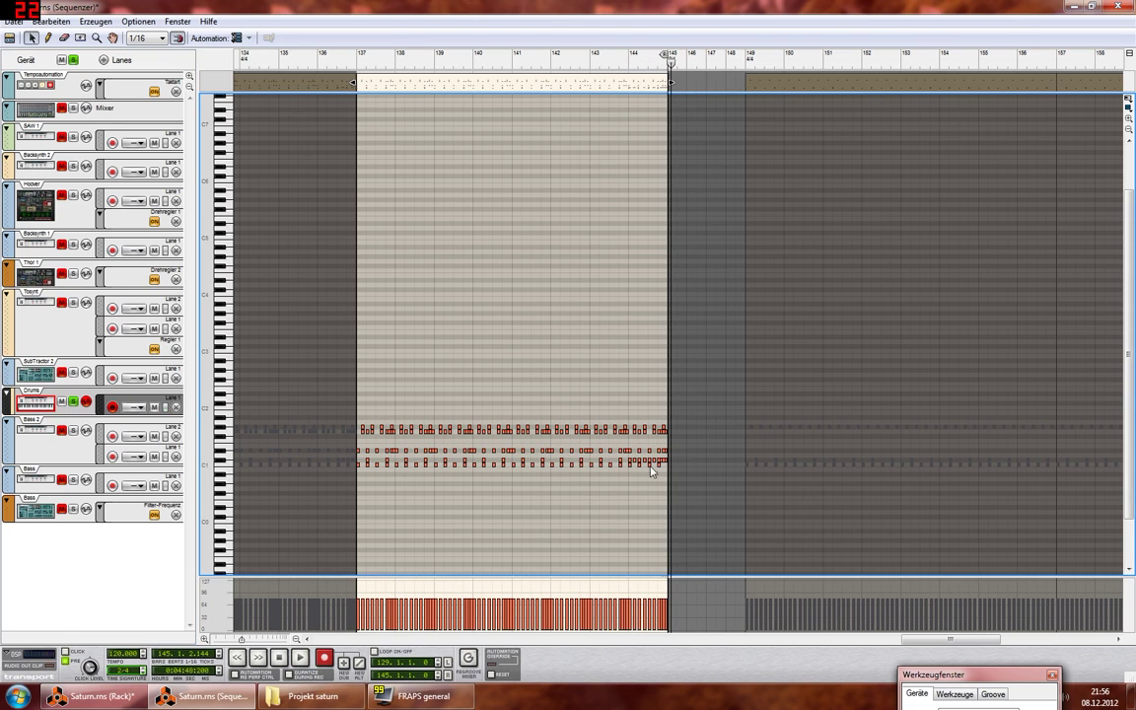
Step: Add more 1/16 C#1 notes at velocity 100 in bars 143 and 144 of the Drums clip to extend the fill
left_click(592, 456)
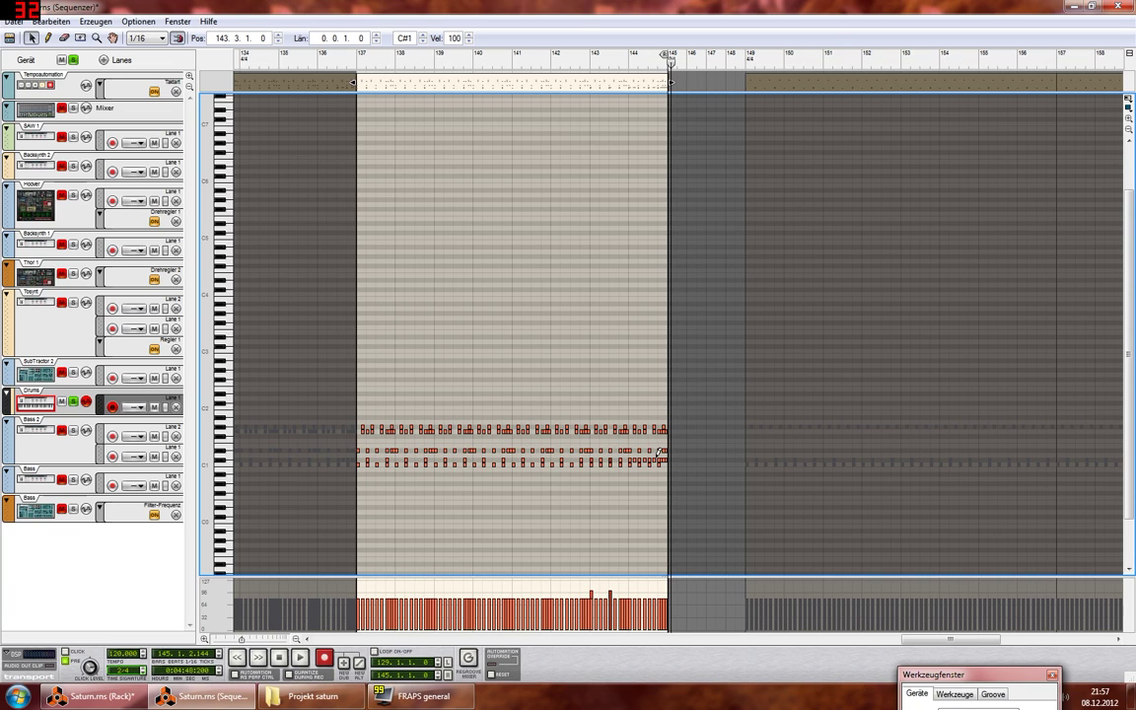
left_click(657, 452)
left_click(652, 458)
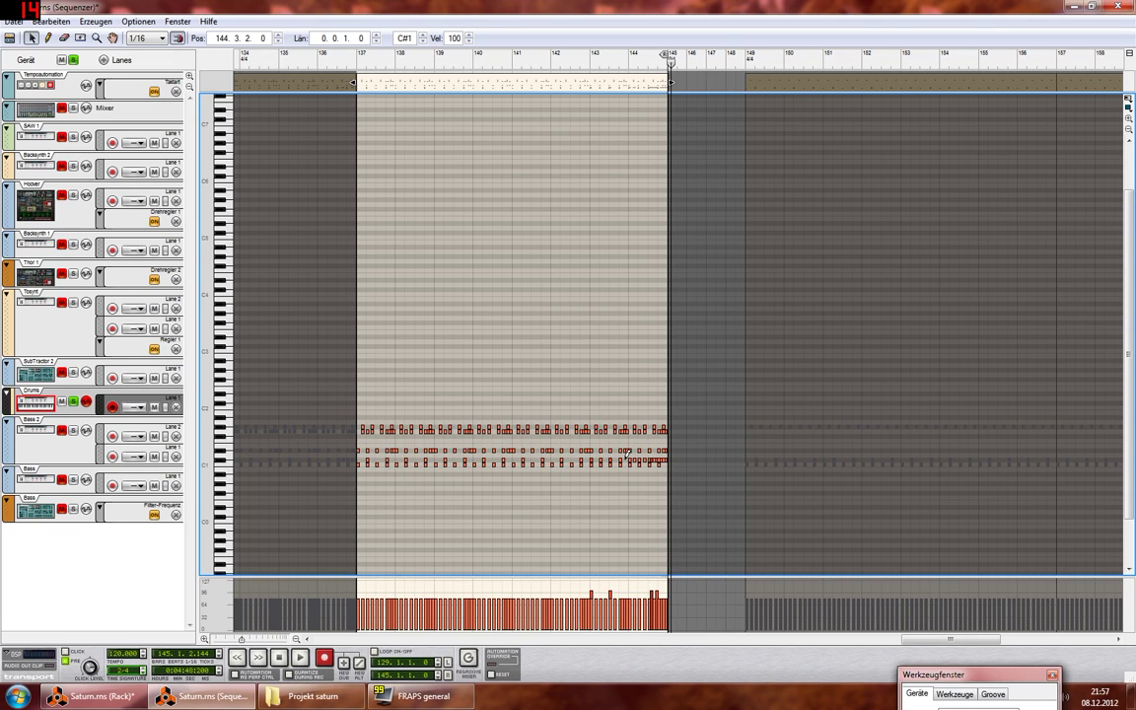
left_click(624, 455, "shift")
left_click(614, 459, "alt")
left_click(619, 352)
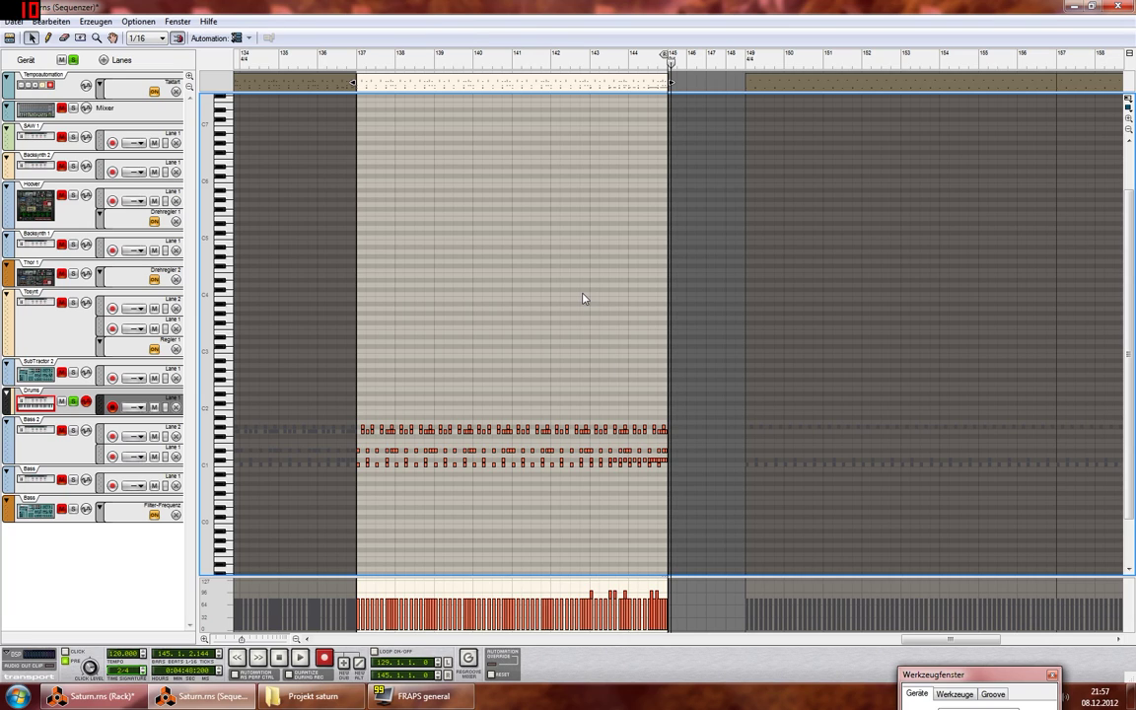
Step: Audition the extended drum fill, and match the velocity of the low drum notes from late bar 139 to the clip's end at 80
left_click(543, 61)
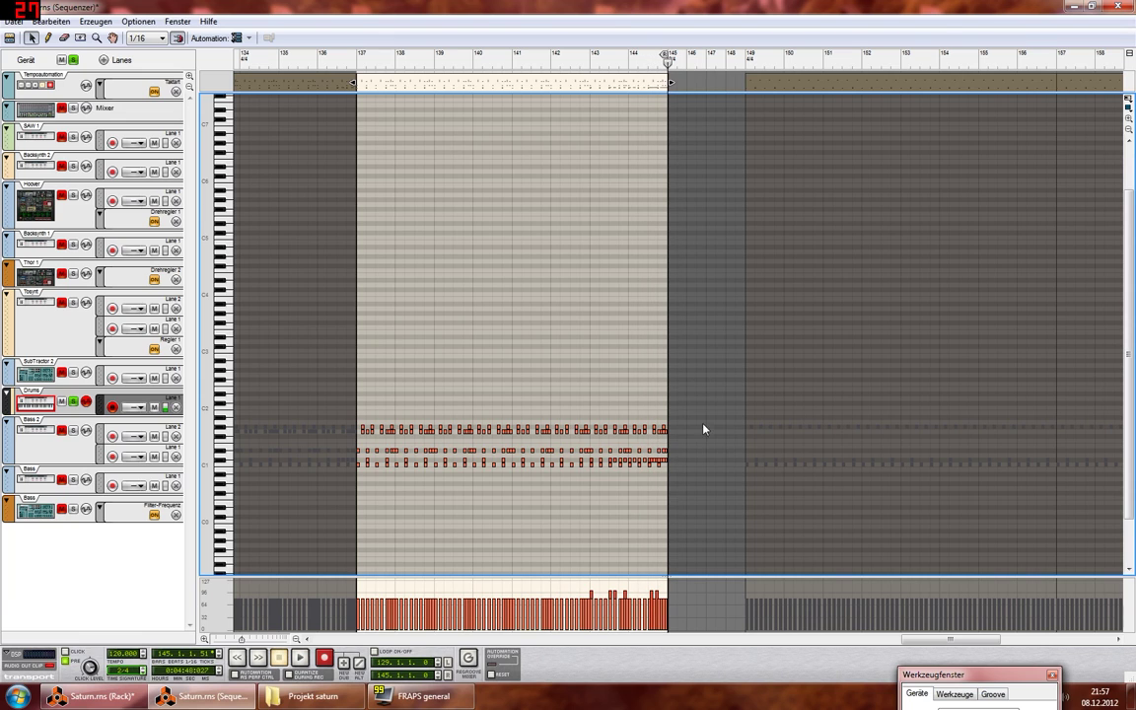
left_click_drag(702, 442, 475, 479)
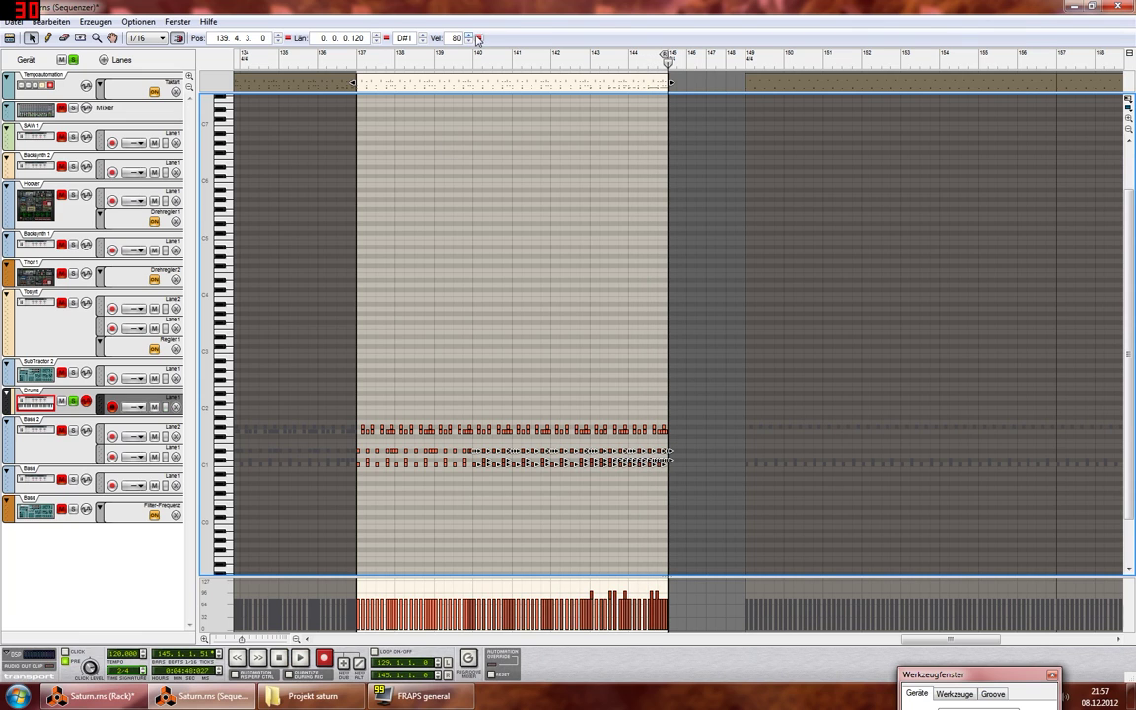
left_click(542, 257)
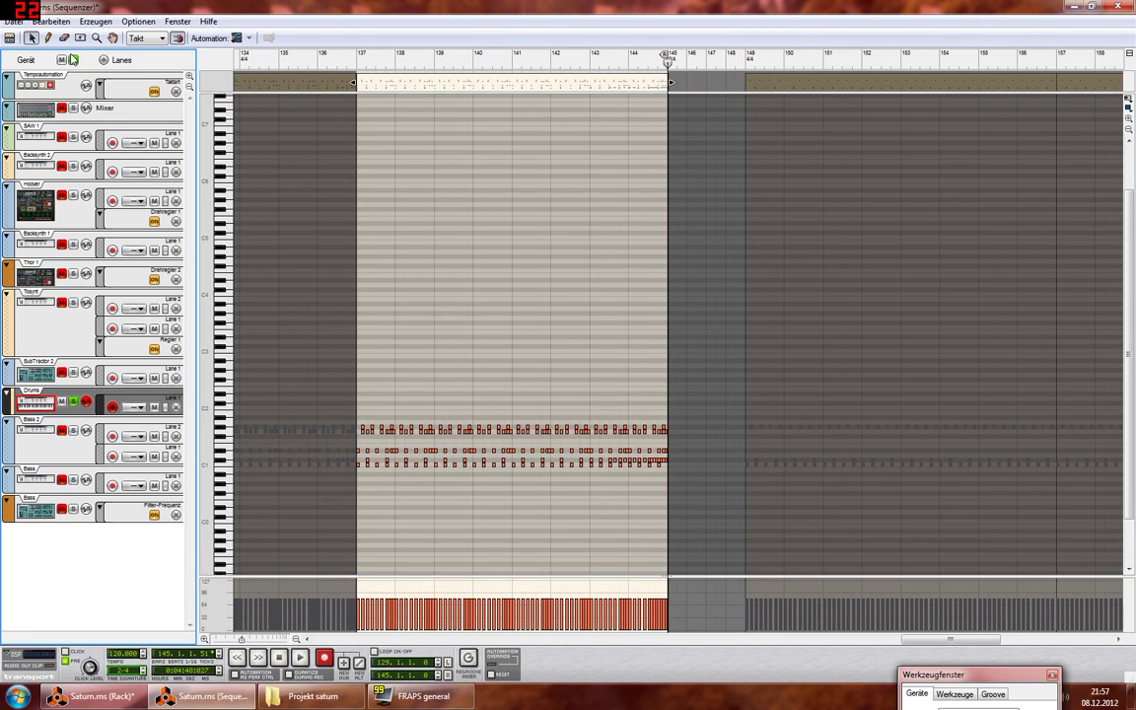
Step: Clear the Drums solo and play the full arrangement from bar 139 through the fill into bar 150
left_click(450, 65)
key("space")
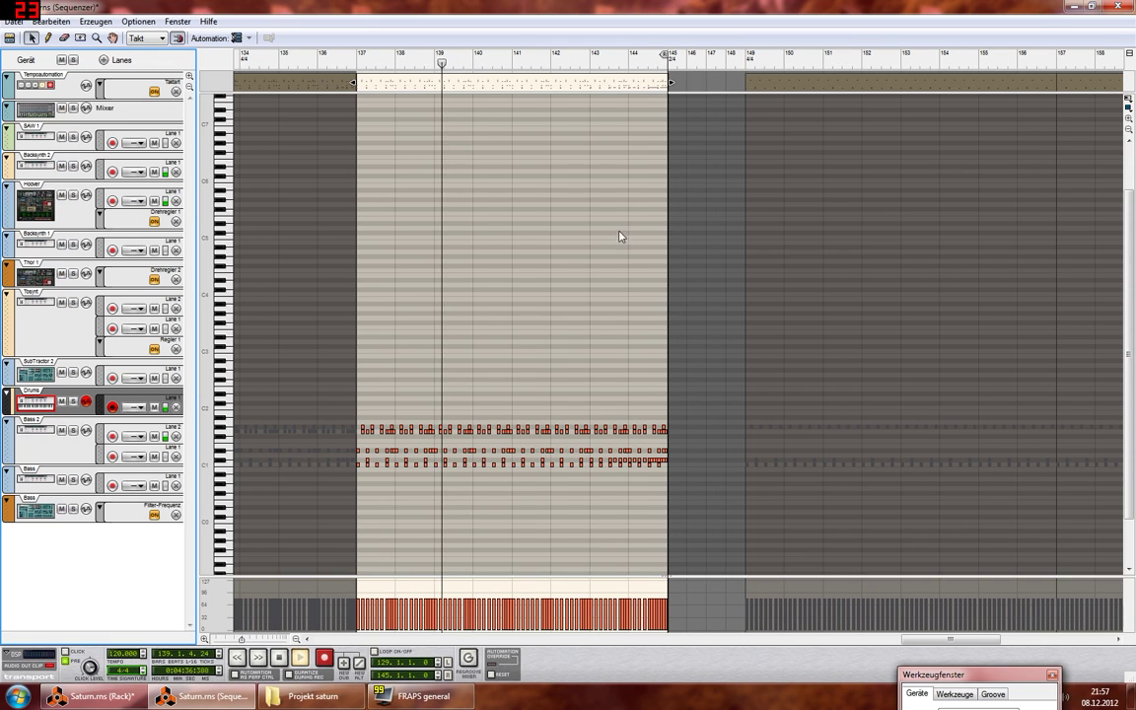
left_click(675, 205)
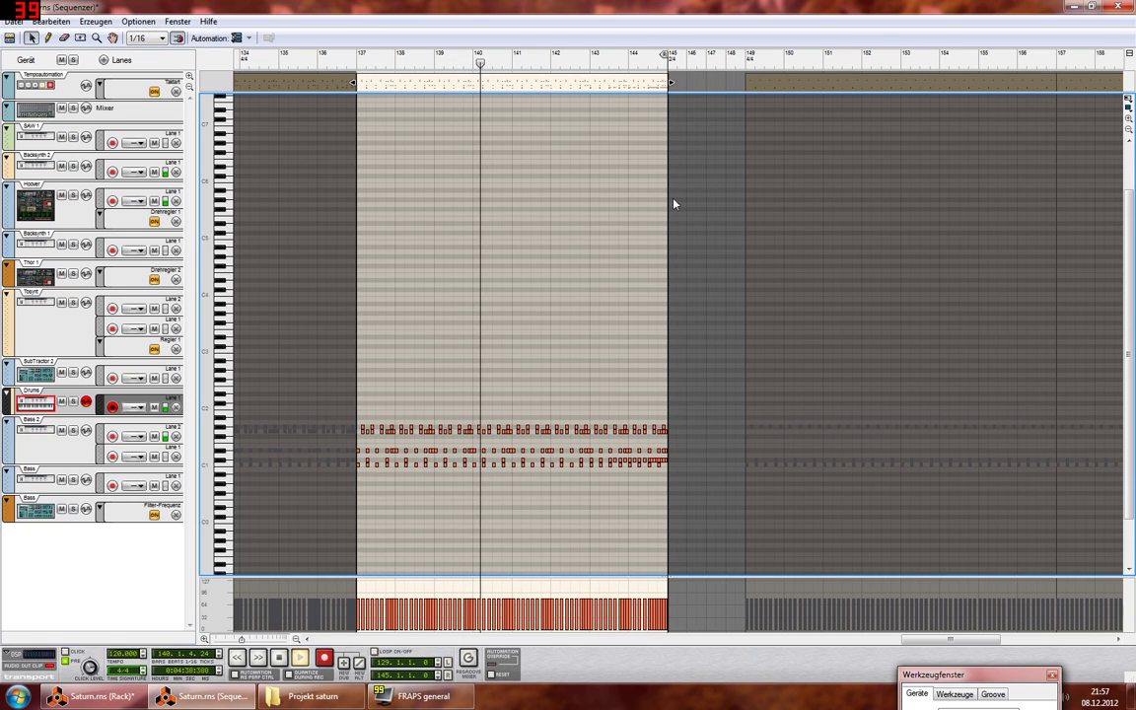
left_click_drag(932, 641, 958, 646)
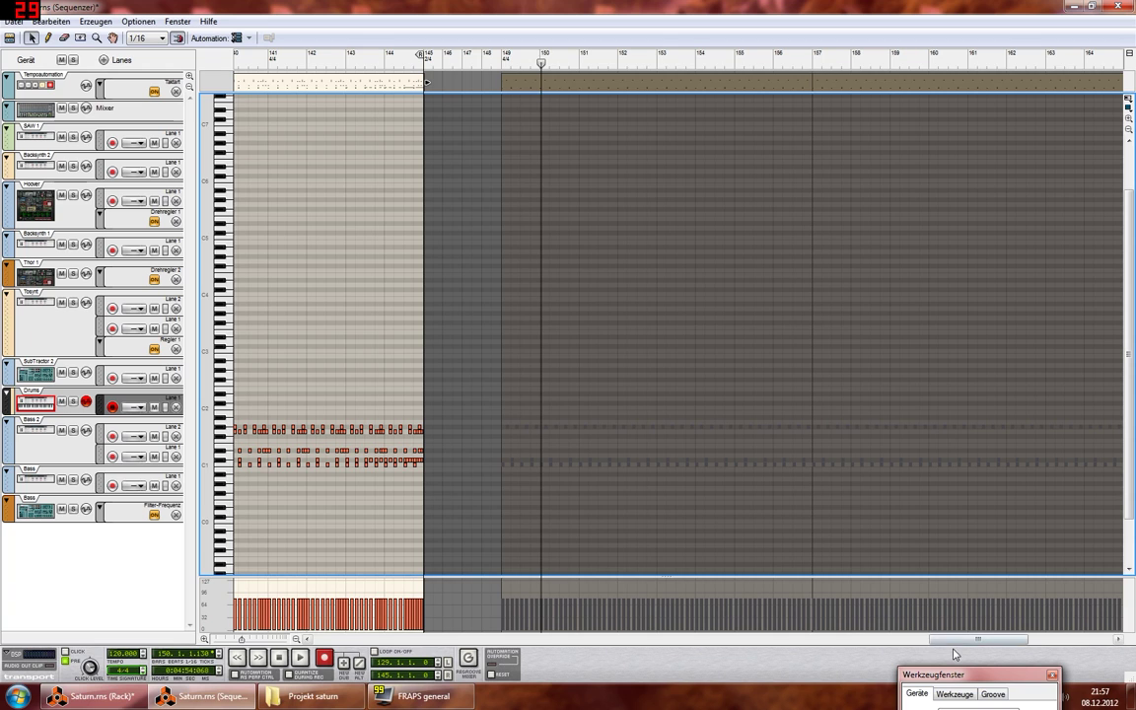
left_click_drag(957, 641, 971, 642)
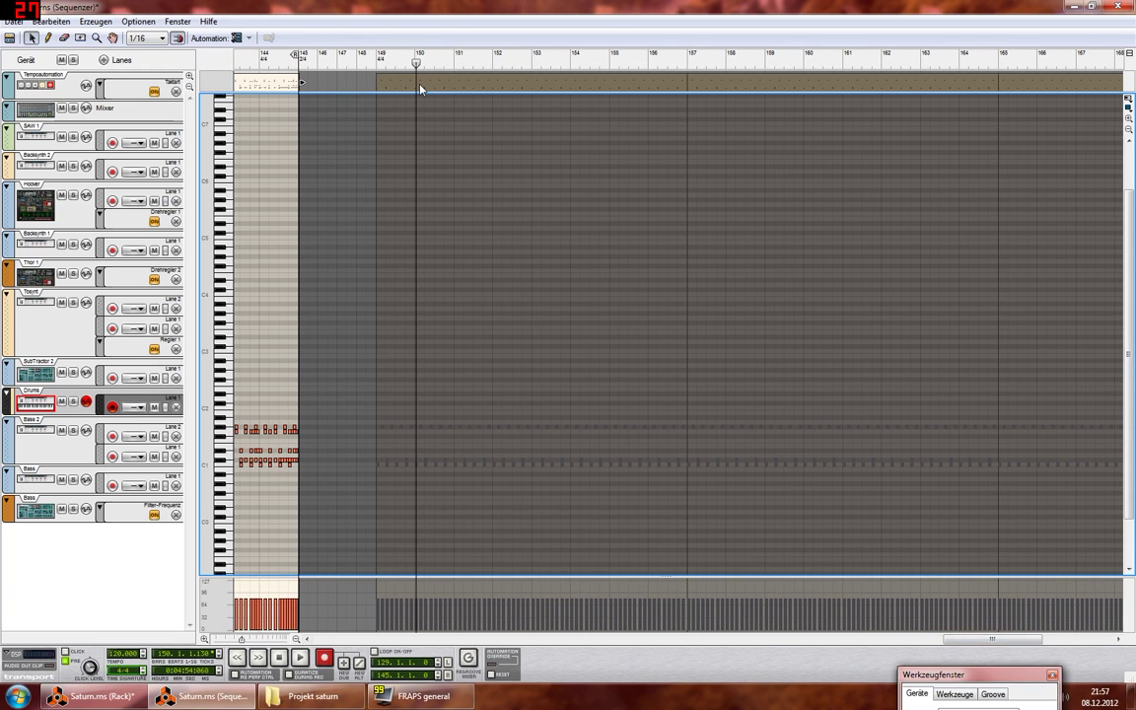
Step: Return to the arrangement view, solo the Hoover track and play it from bar 123
left_click(9, 37)
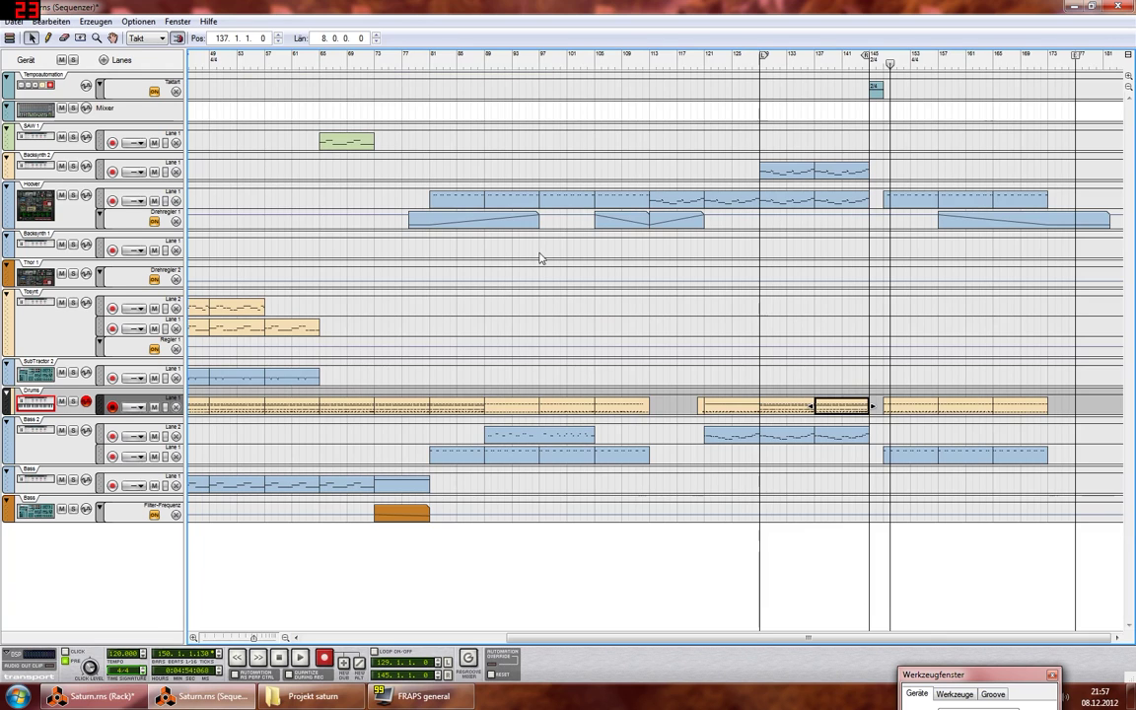
left_click(739, 562)
left_click_drag(794, 639, 843, 618)
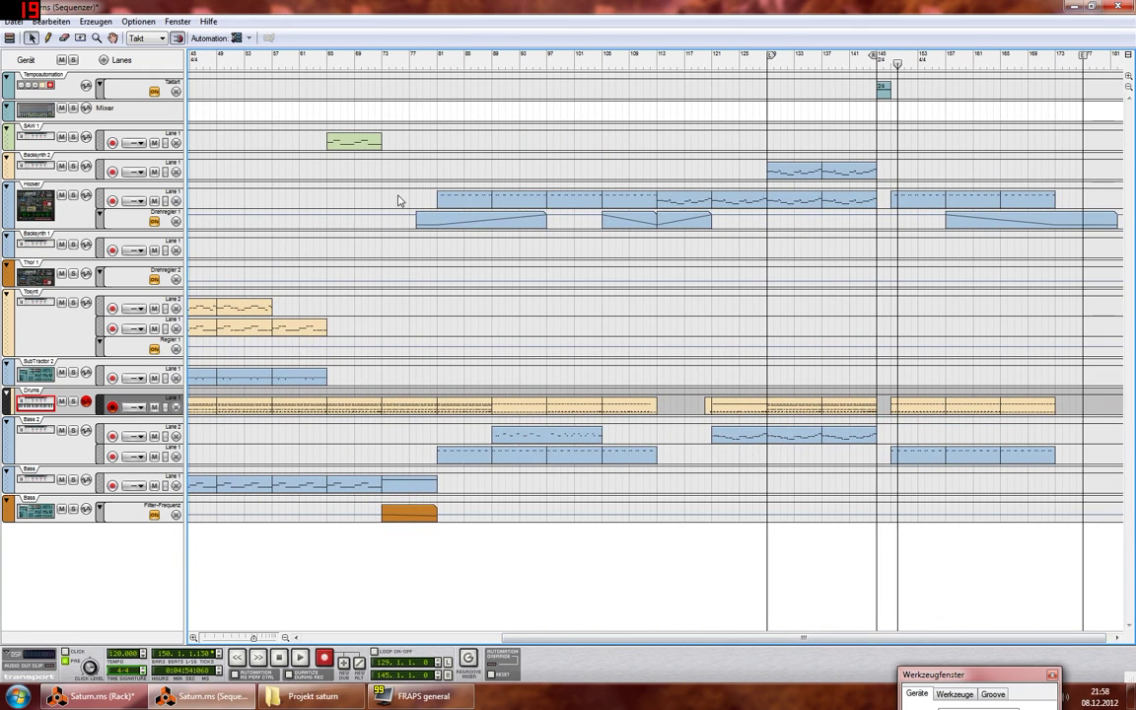
left_click(728, 202)
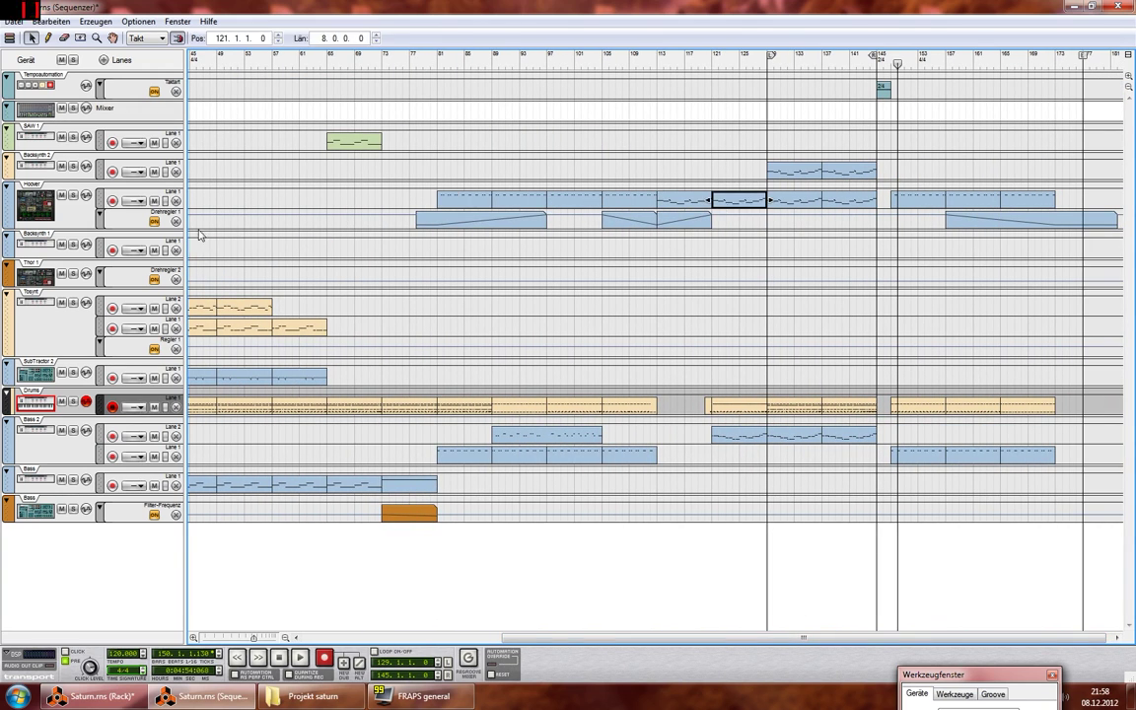
left_click(238, 190)
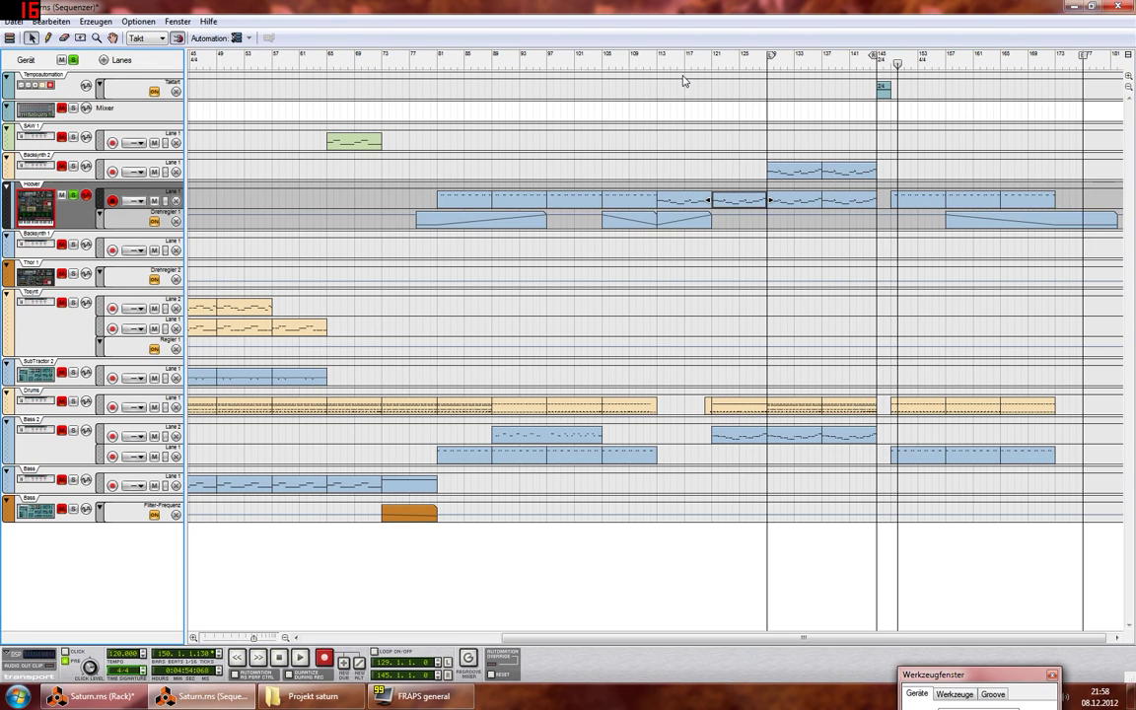
left_click_drag(685, 60, 726, 61)
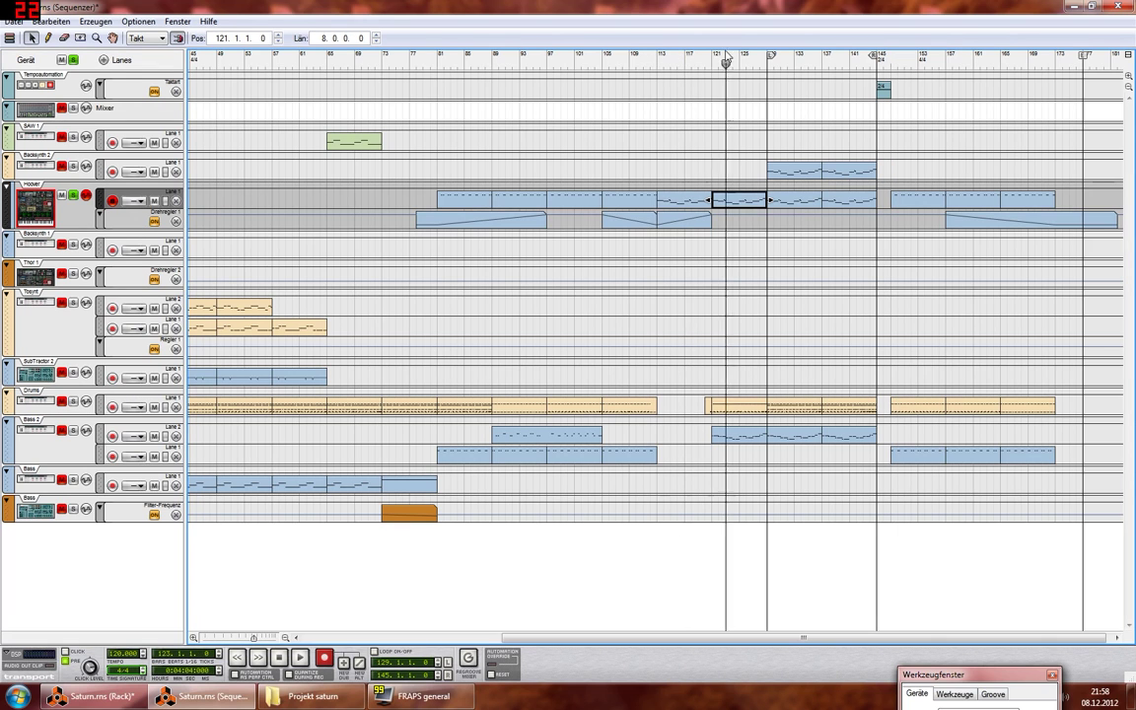
key("space")
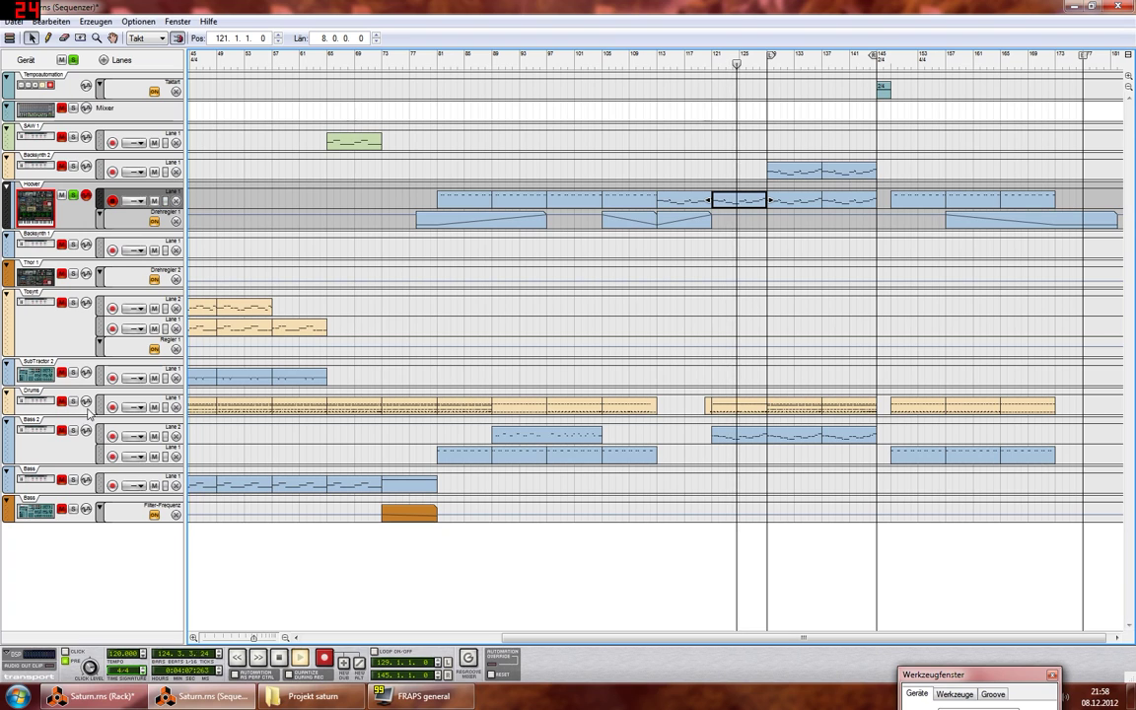
Step: Solo Bass 2 alongside Hoover for a short comparison, remove its solo again and stop playback
left_click(76, 438)
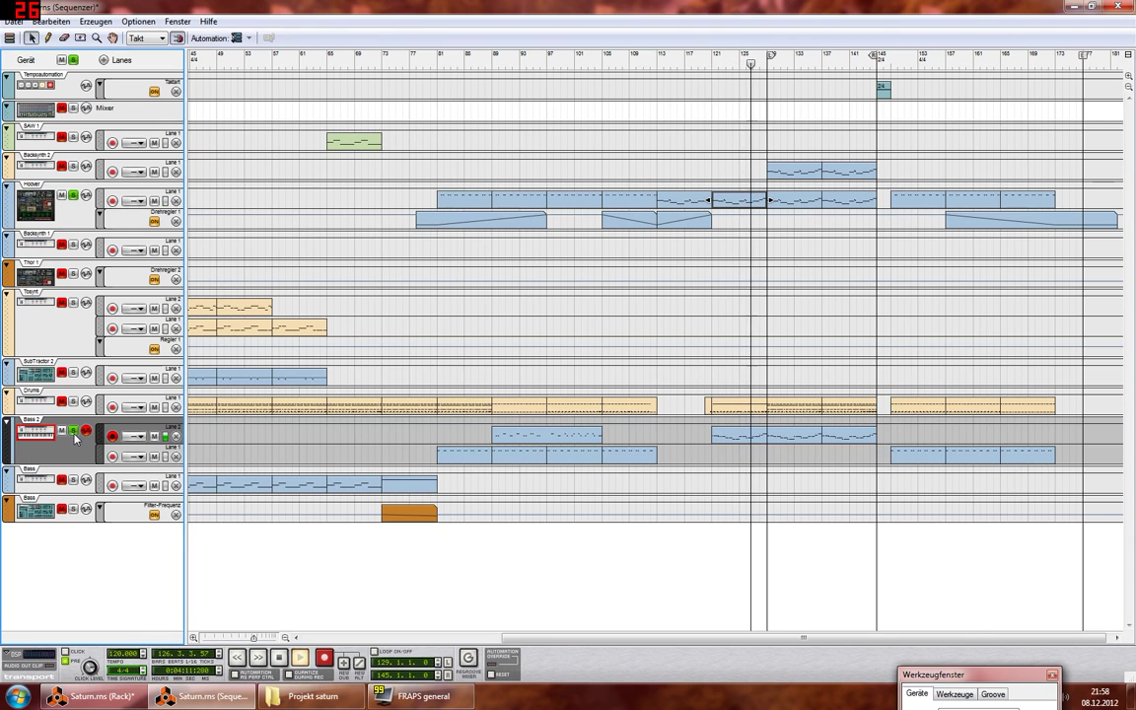
left_click(507, 306)
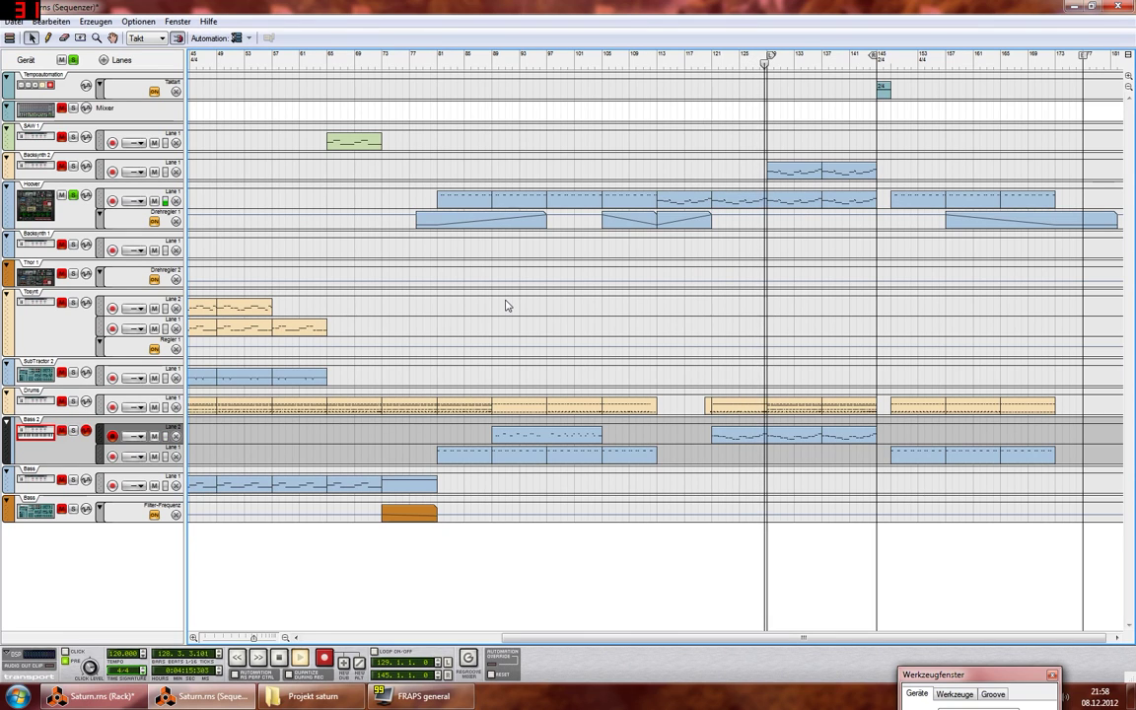
key("space")
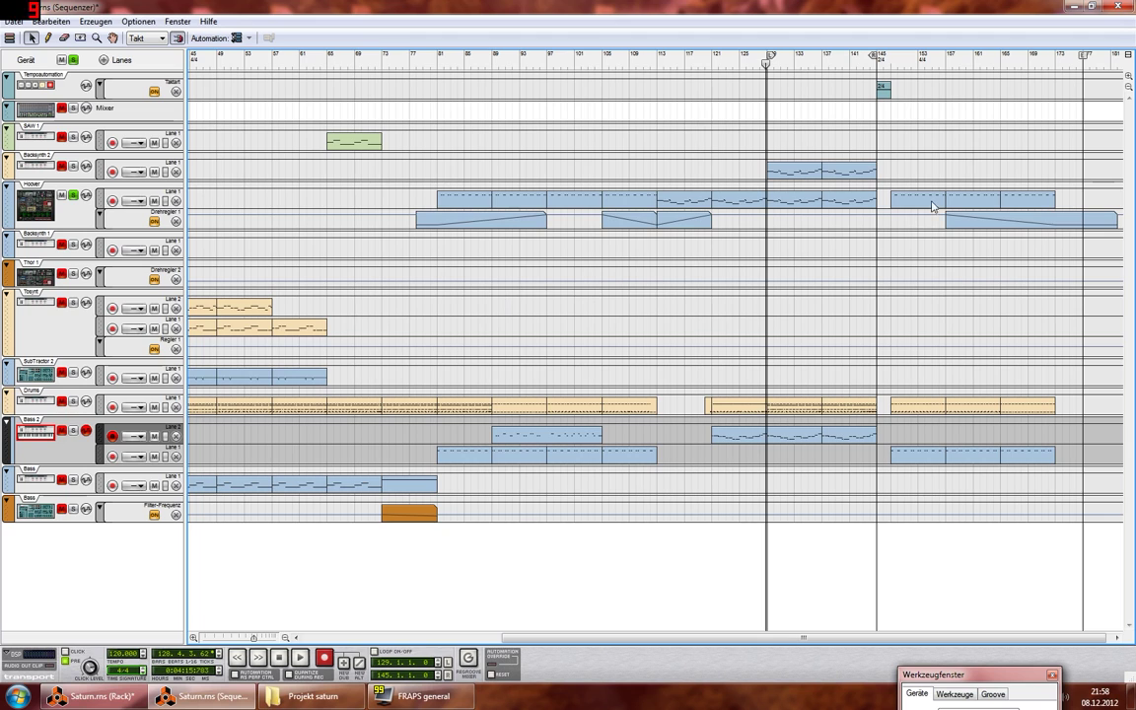
Step: Open the Hoover clip starting at bar 105 to examine its notes and automation, and return to the arrangement
double_click(612, 197)
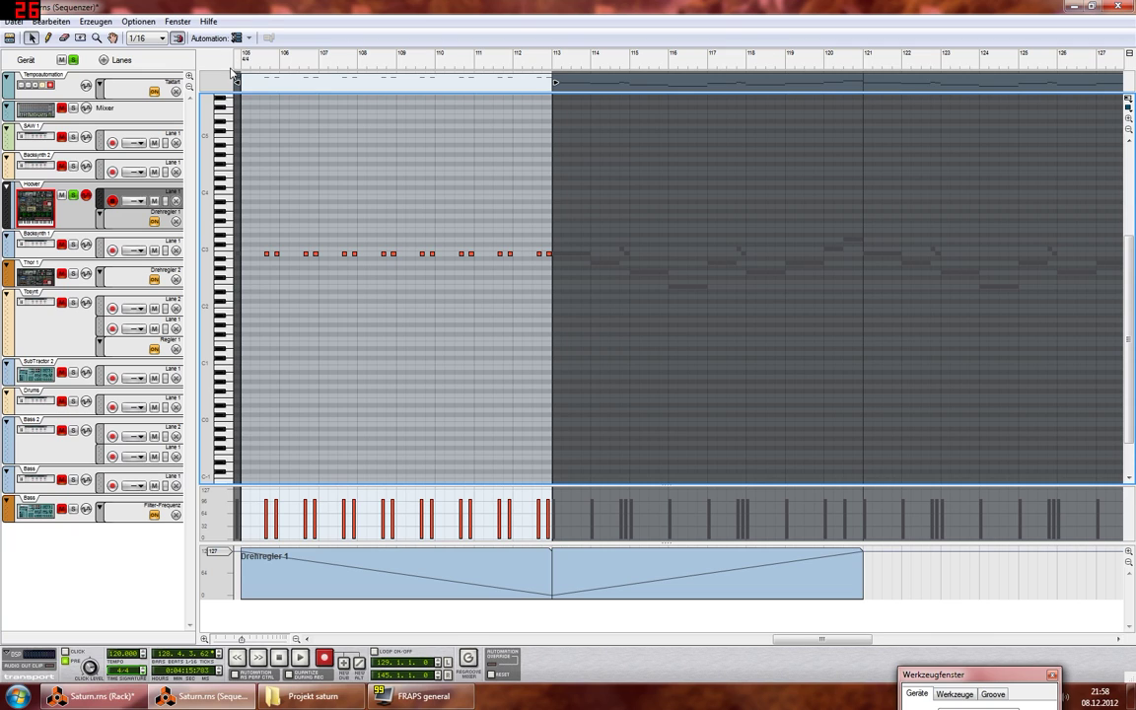
left_click(9, 37)
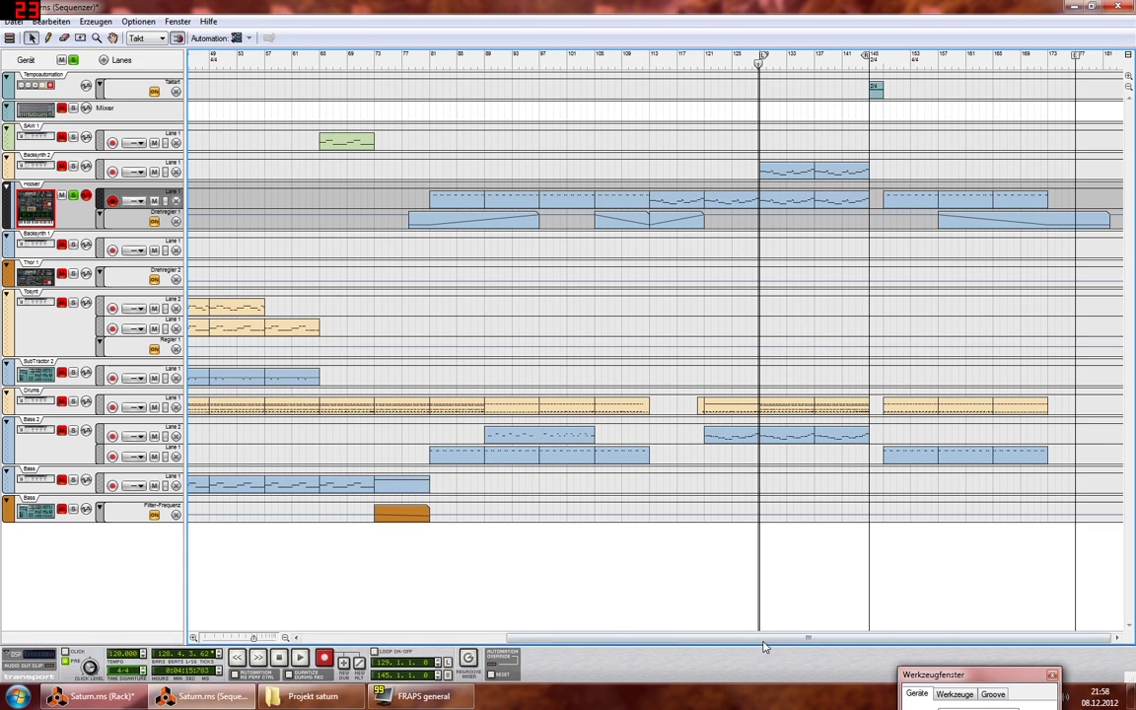
Step: Clear the Hoover solo, solo the Tosynt track and play from bar 41
left_click_drag(762, 641, 574, 536)
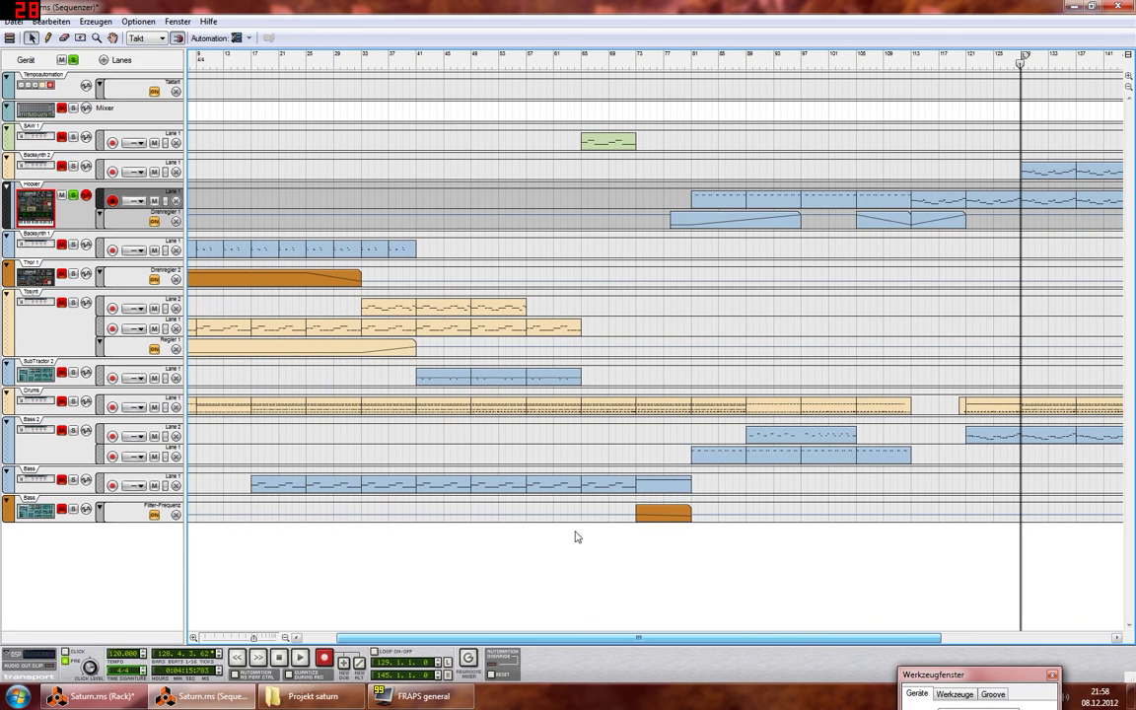
left_click(416, 65)
left_click(73, 195)
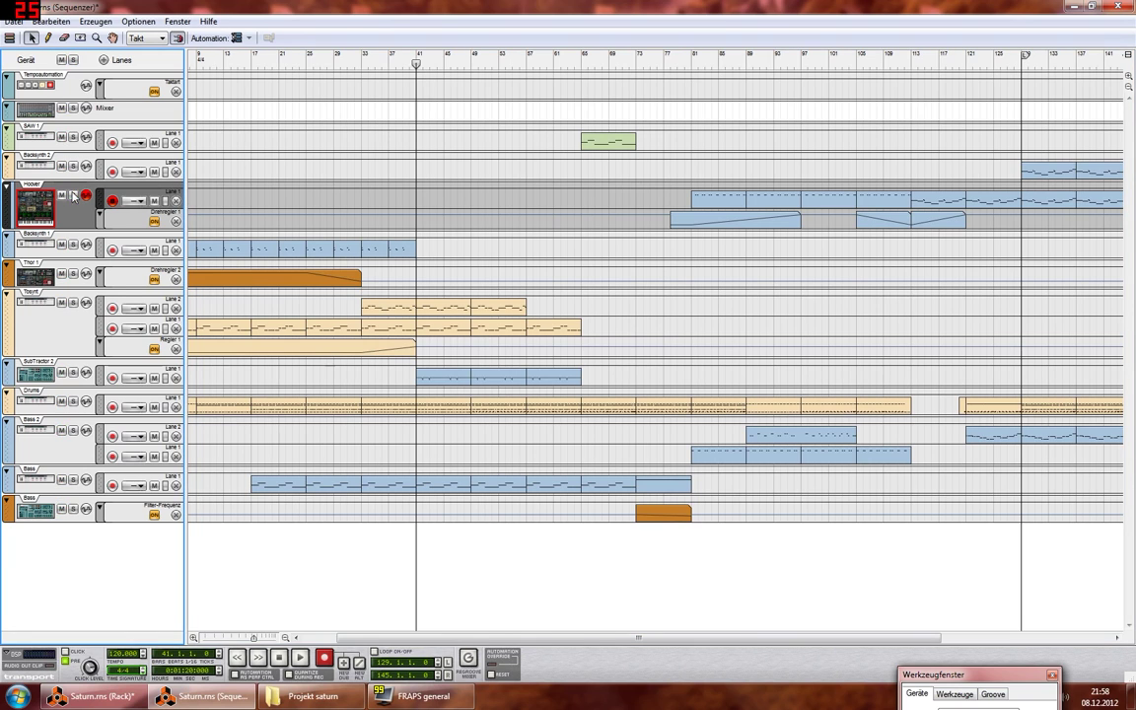
left_click(73, 302)
key("space")
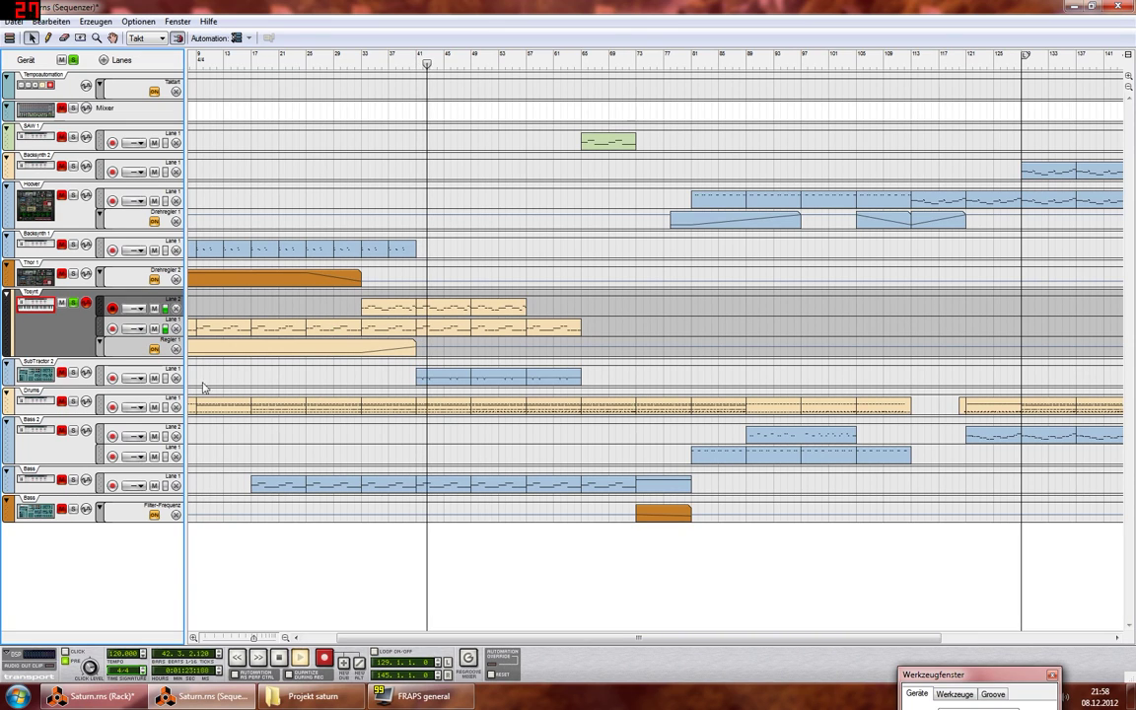
Step: Solo SubTractor 2 together with Tosynt and mute Tosynt's Lane 1 during playback
left_click(73, 374)
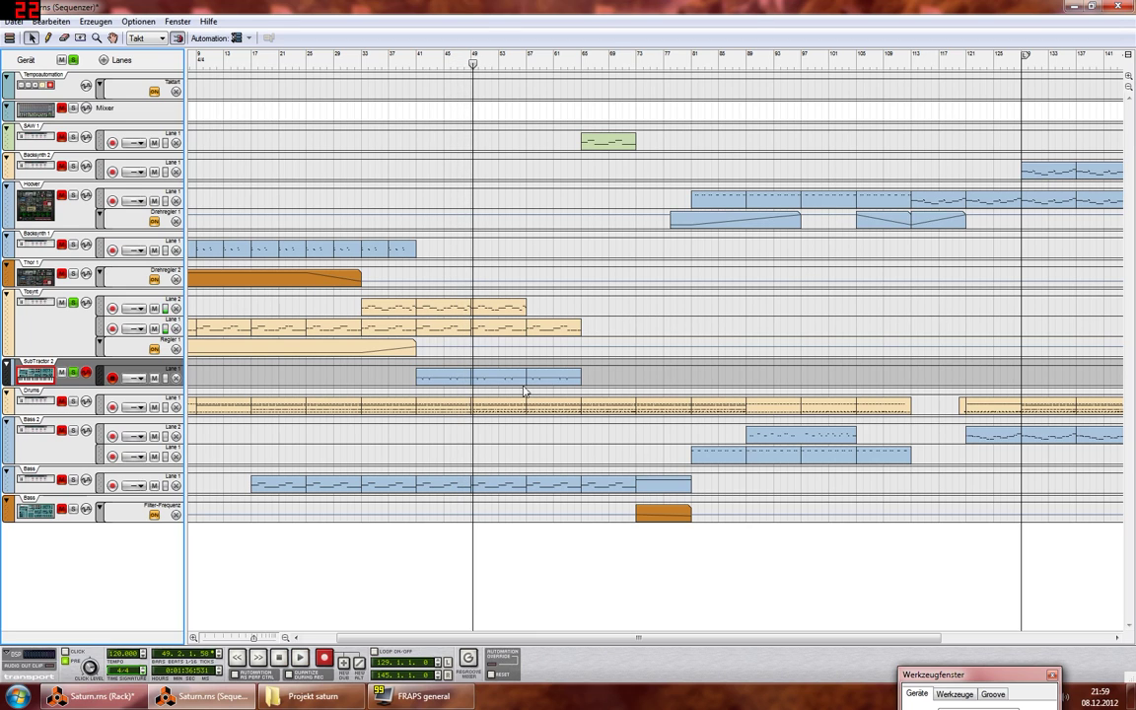
left_click(154, 329)
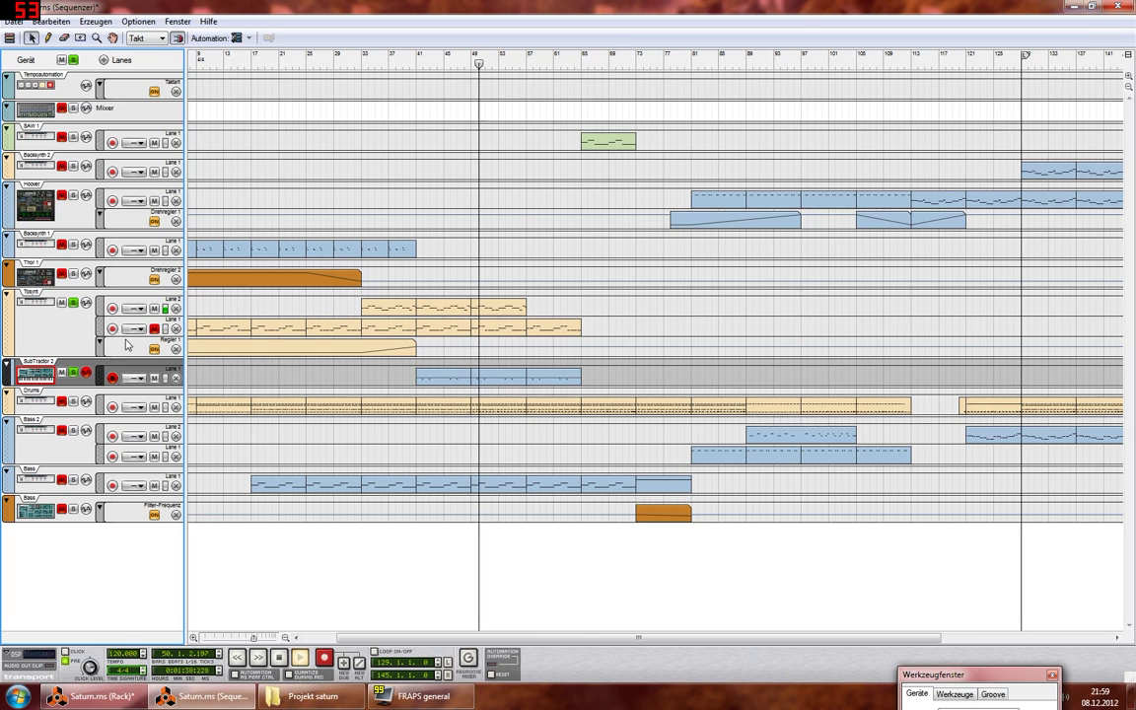
Step: Open the SubTractor 2 clip starting at bar 49 to examine its pitch bend automation, and return to the arrangement
double_click(491, 383)
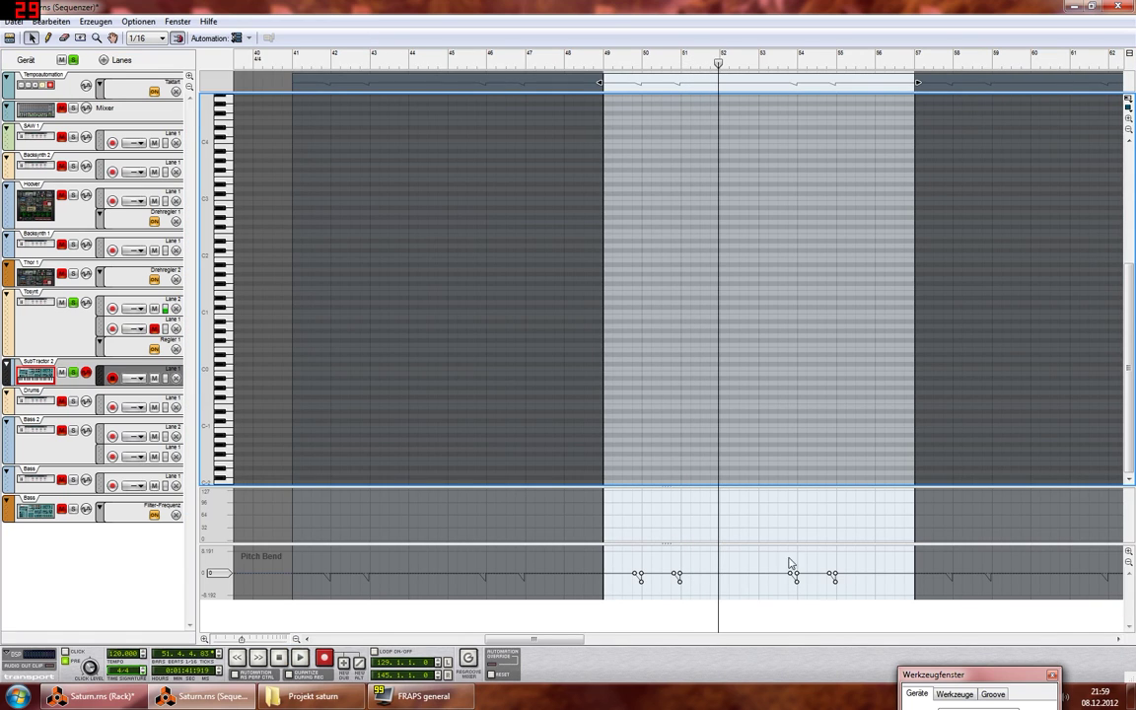
left_click(9, 39)
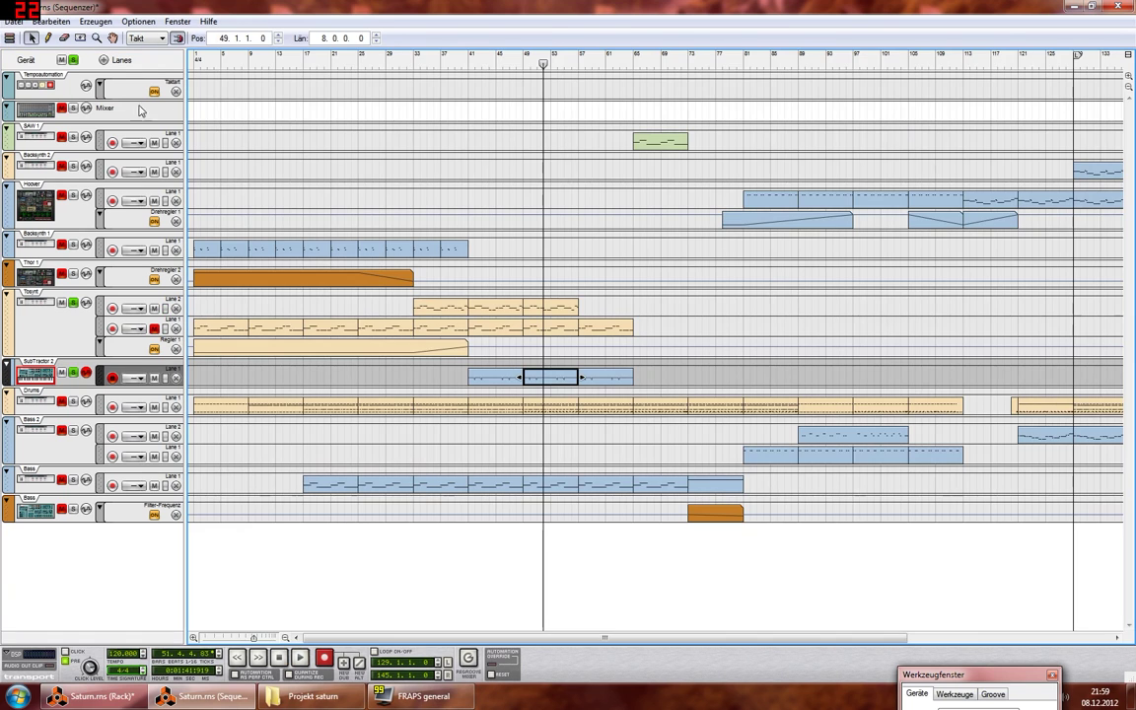
Step: Switch to the rack and collapse the expanded Backsynth Combinator above the Hoover Thor
left_click(94, 696)
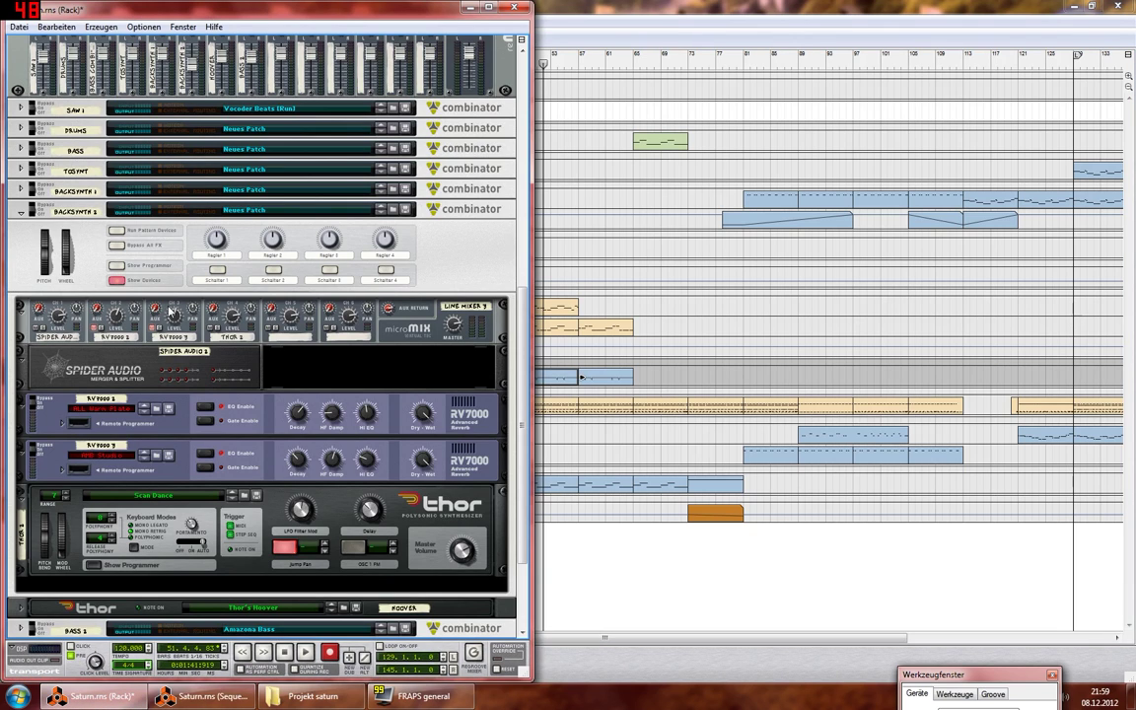
left_click(22, 210)
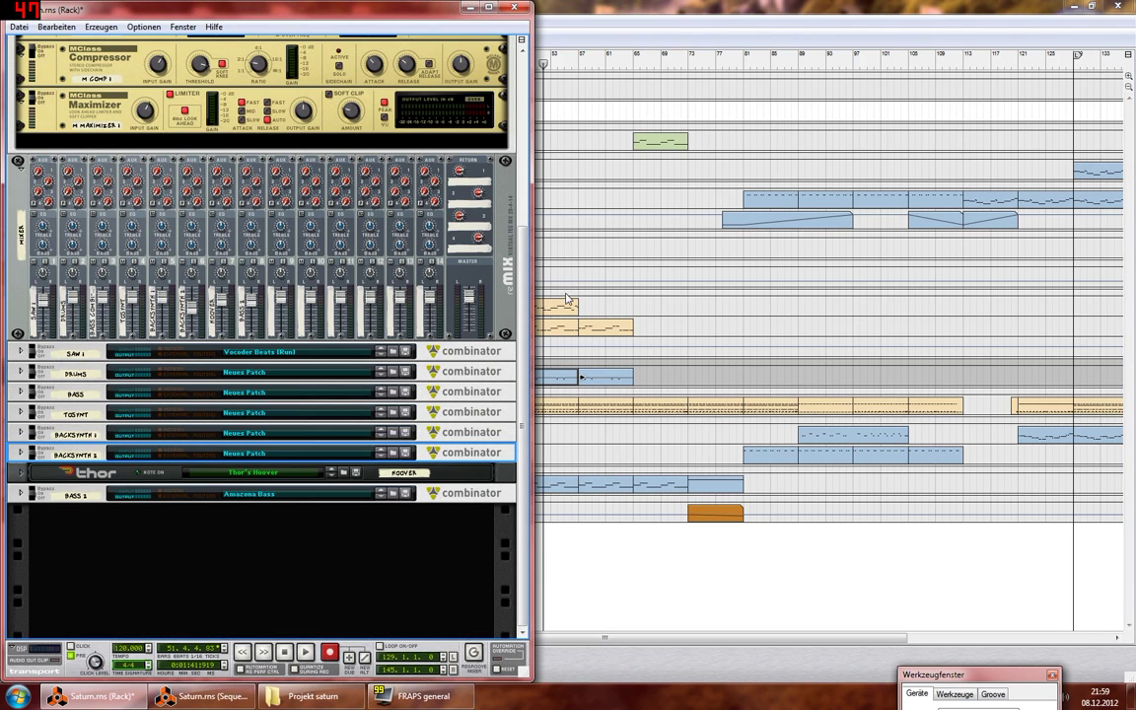
Step: Expand the Tosynt Combinator in the rack to examine its SubTractor synthesizers during playback, and stop playback
left_click(629, 266)
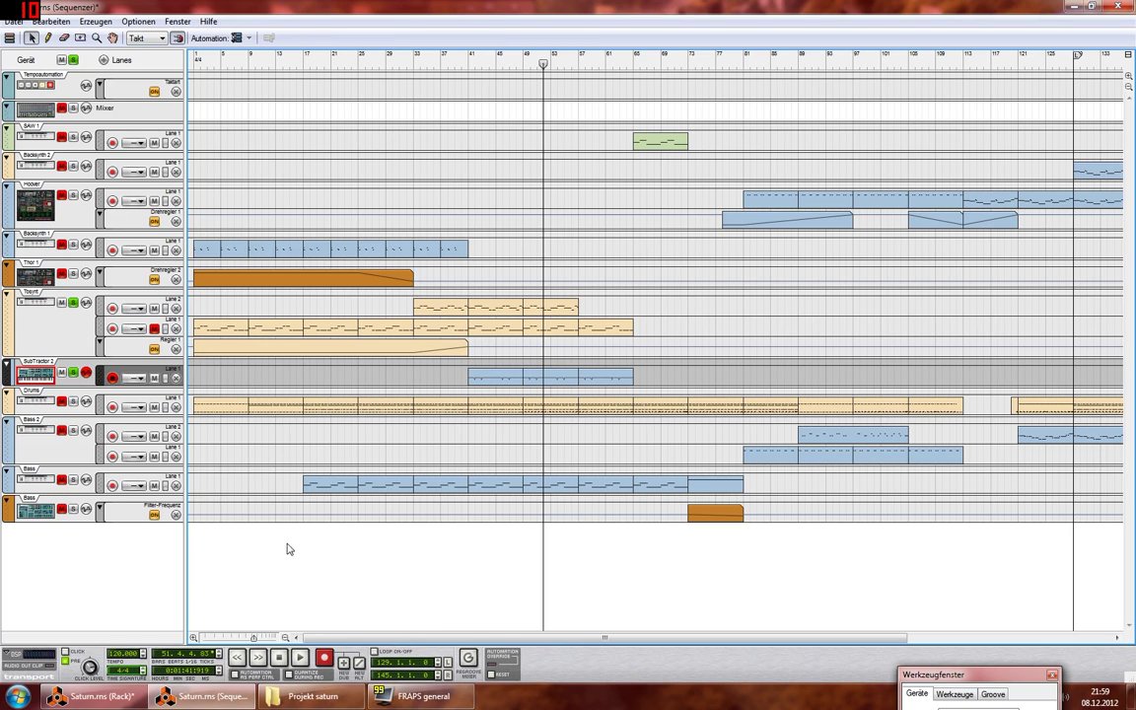
left_click(94, 697)
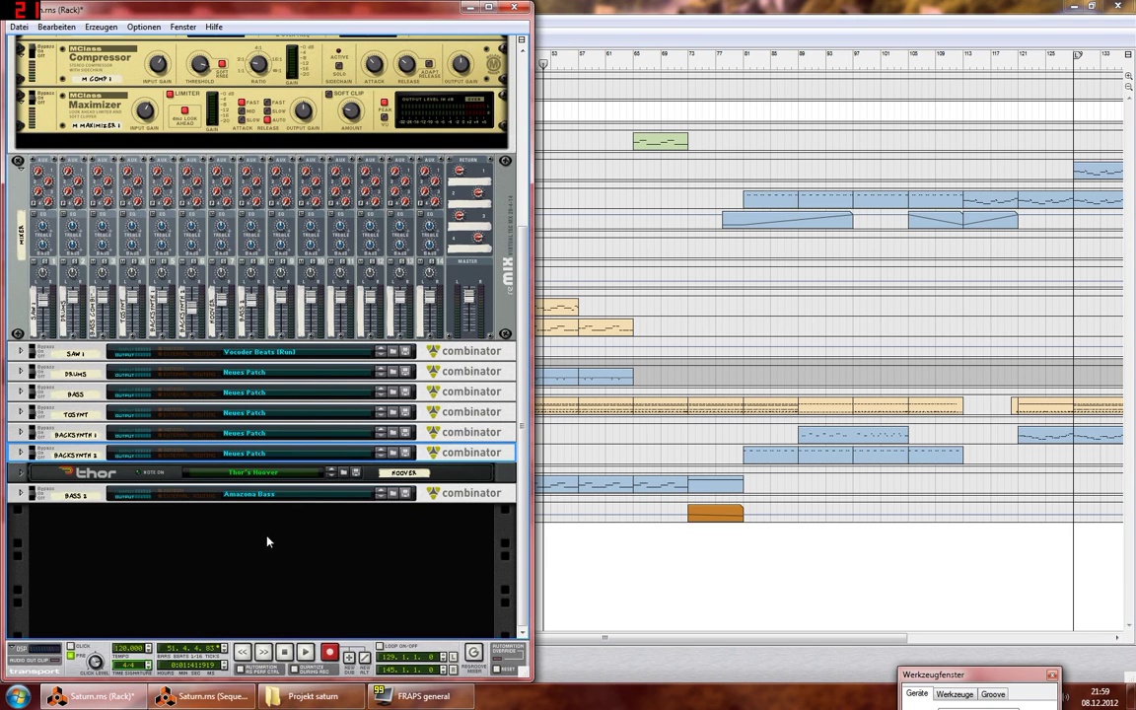
left_click(20, 412)
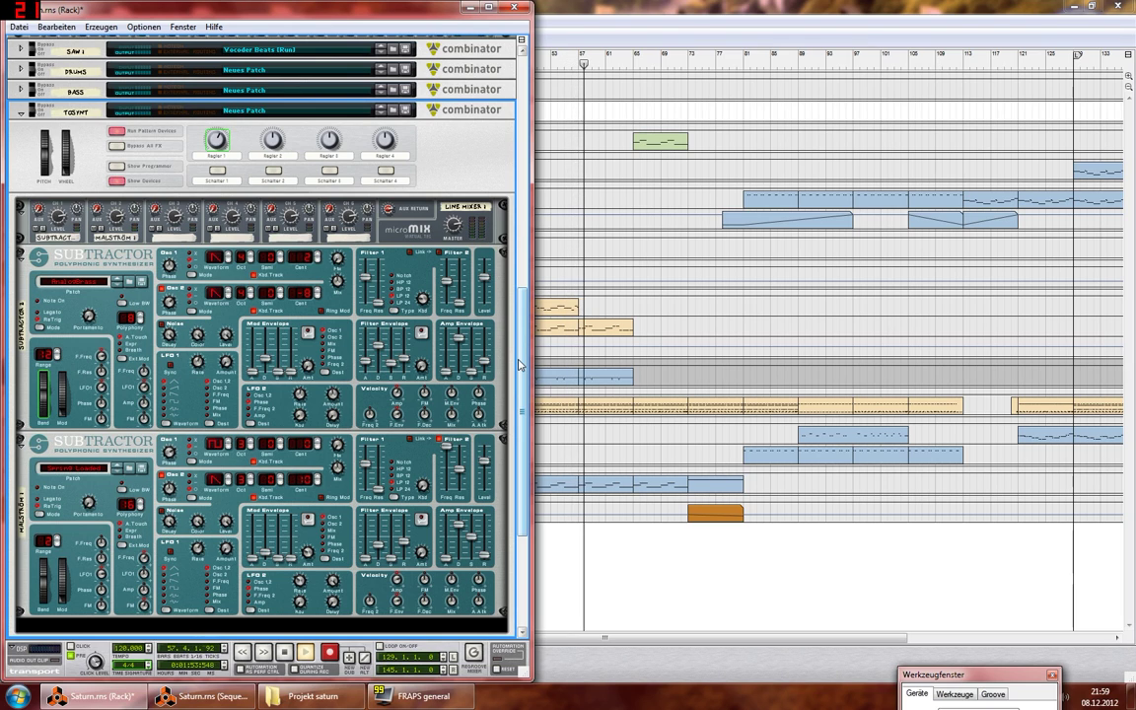
key("space")
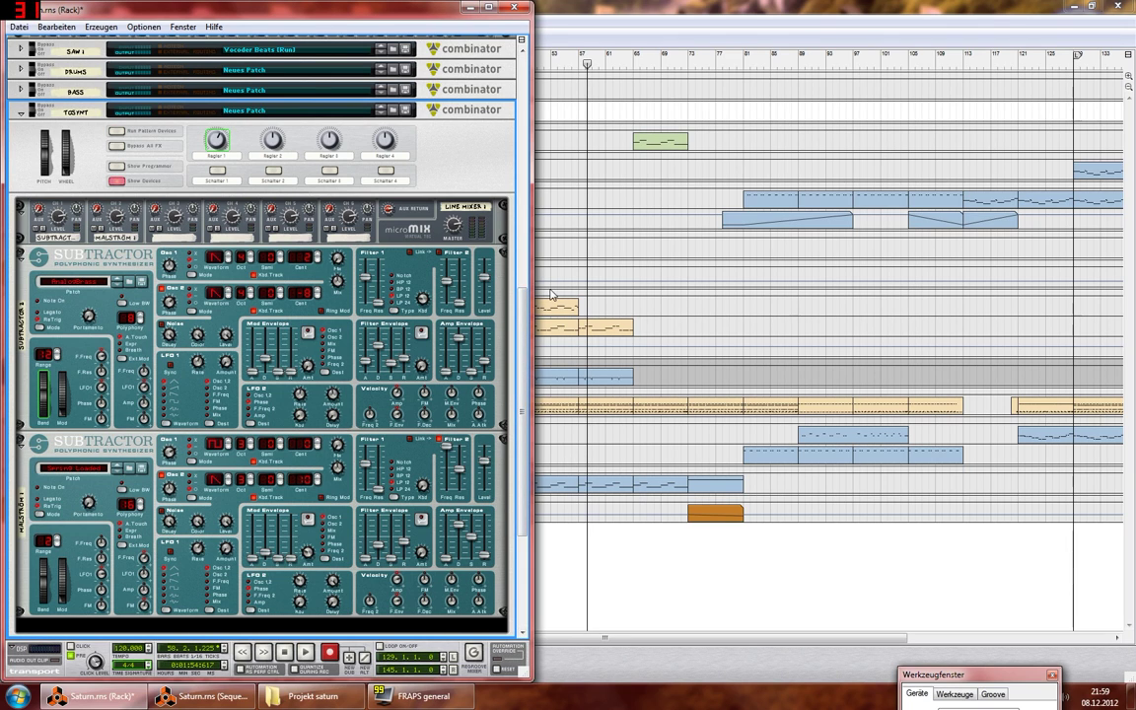
Step: Clear all track solos in the sequencer and play the arrangement from bar 40
left_click(642, 292)
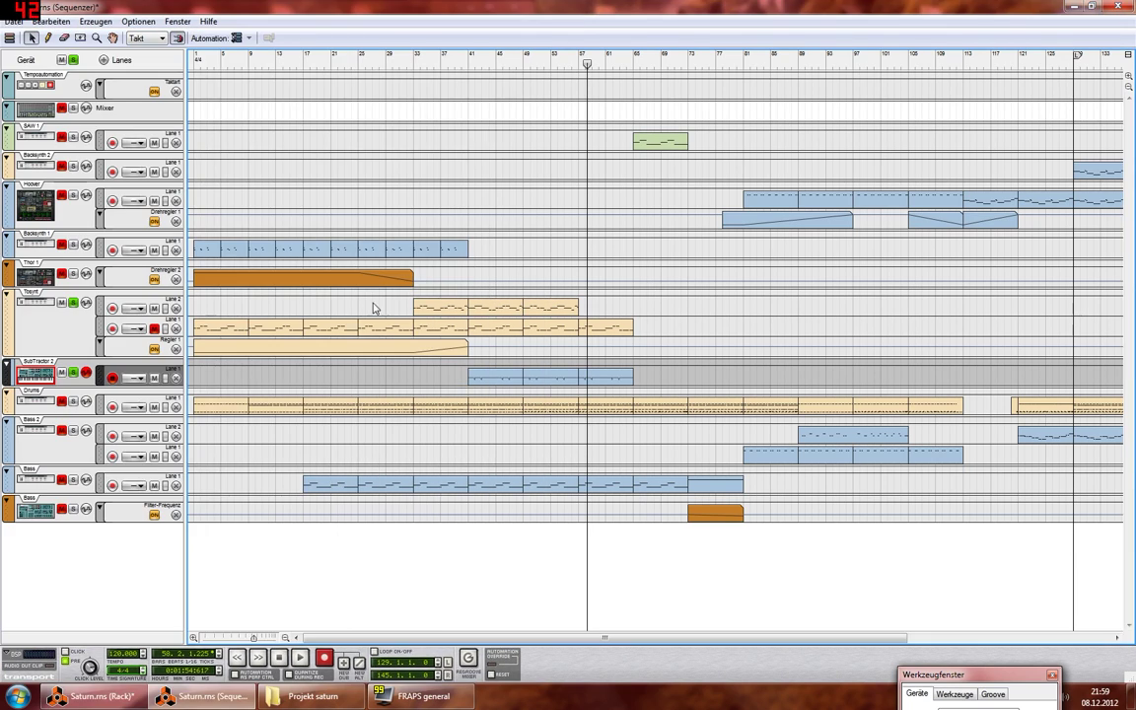
left_click(72, 60)
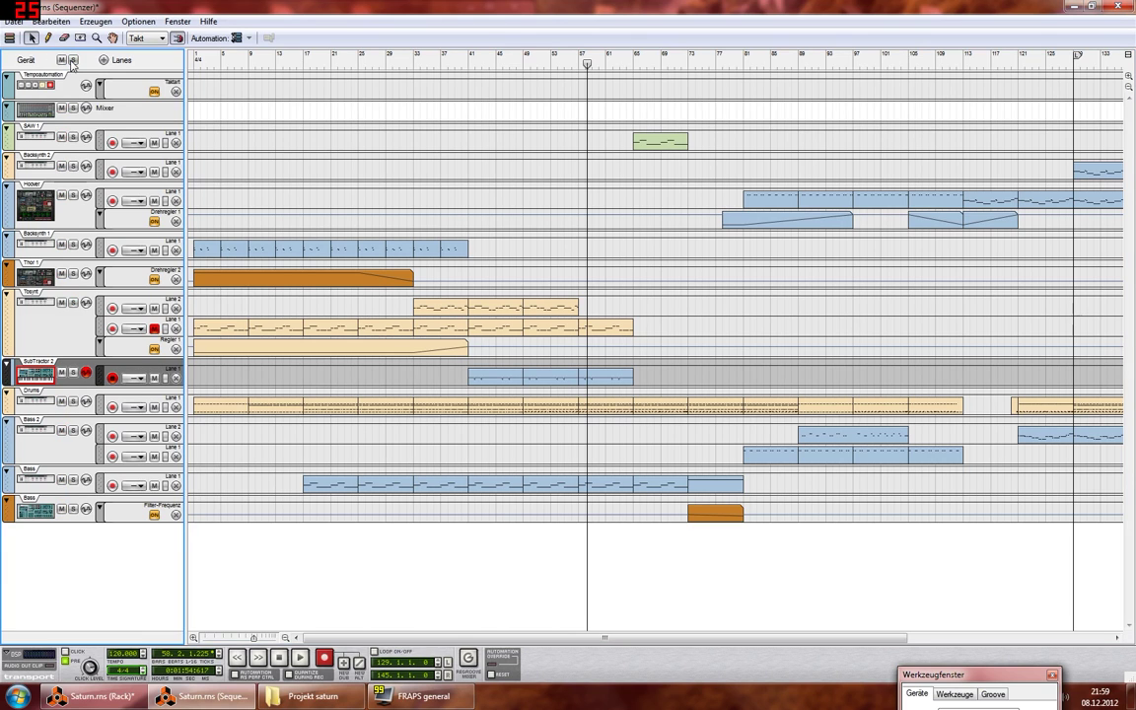
left_click(471, 52)
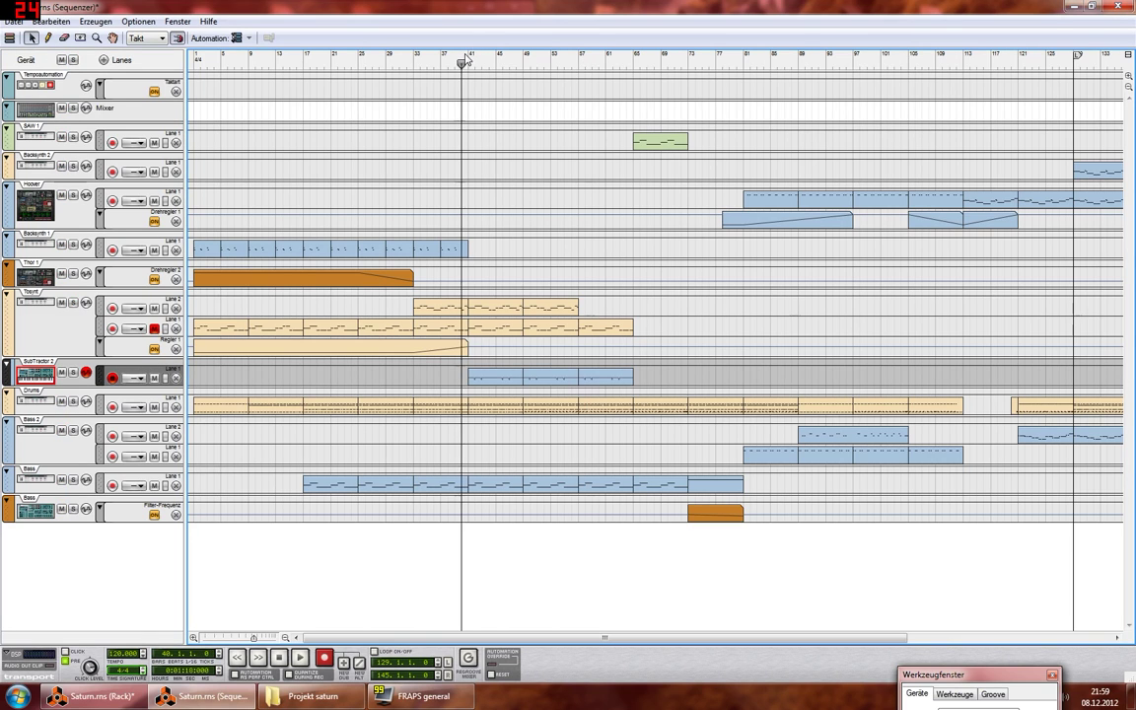
key("space")
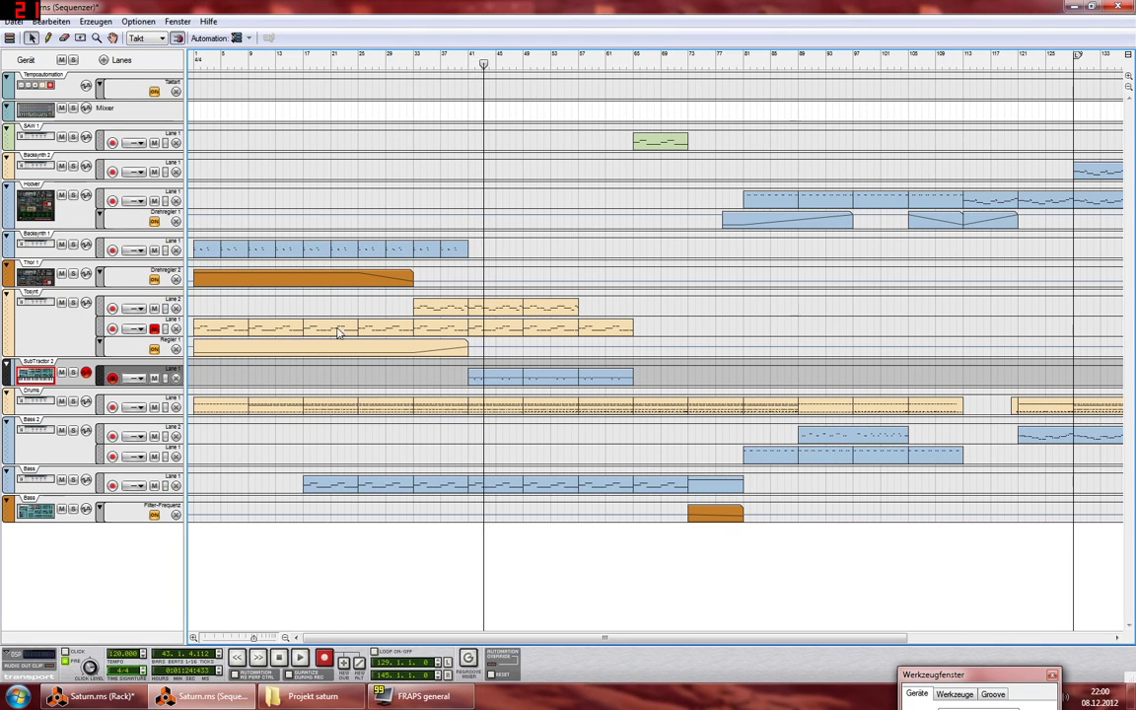
Step: Unmute Tosynt's Lane 1, play the arrangement from bar 1, and look over the remaining sections through bar 181
left_click(195, 64)
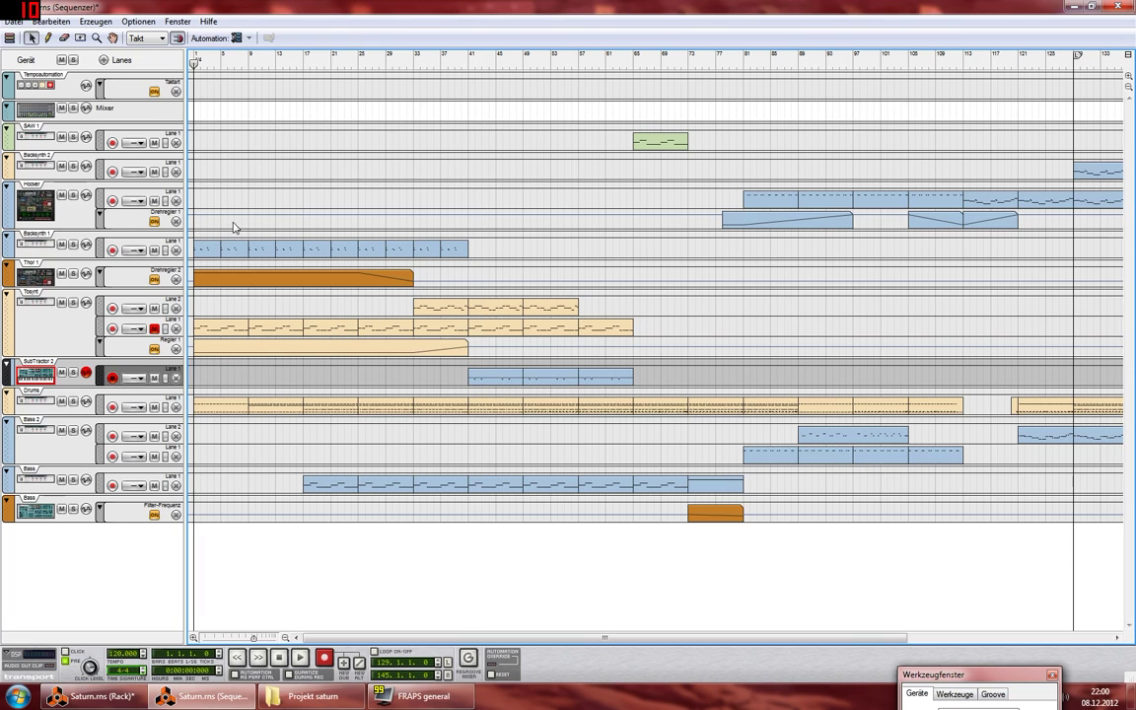
left_click_drag(193, 190, 400, 289)
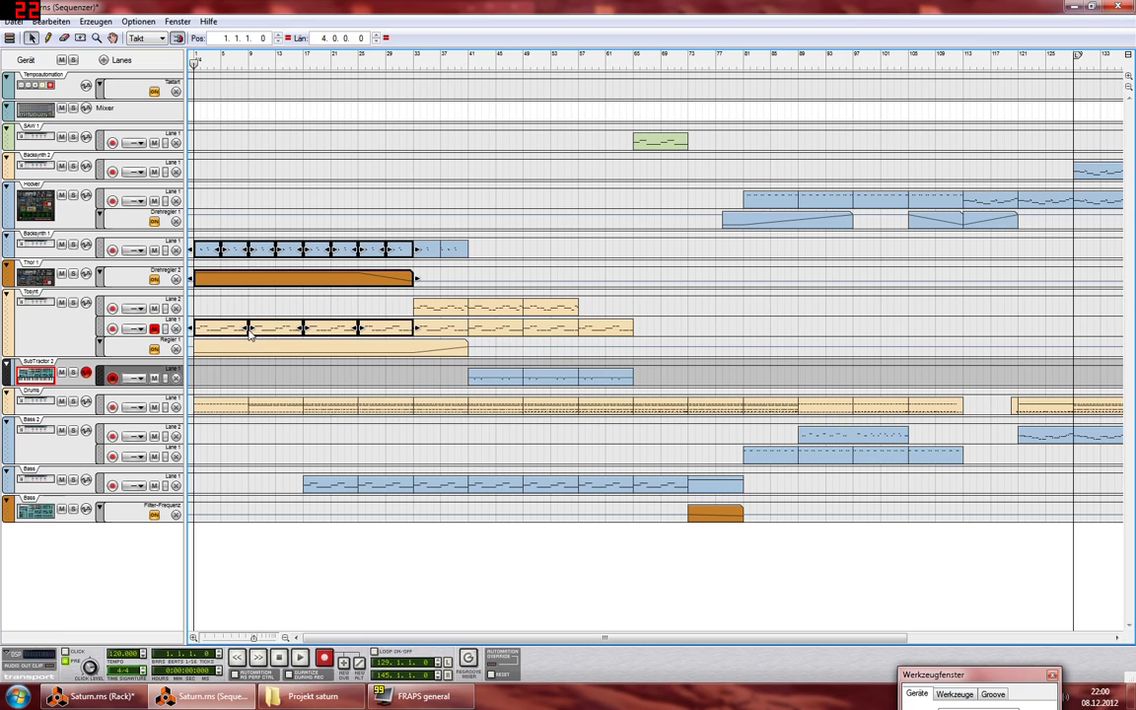
left_click(403, 387)
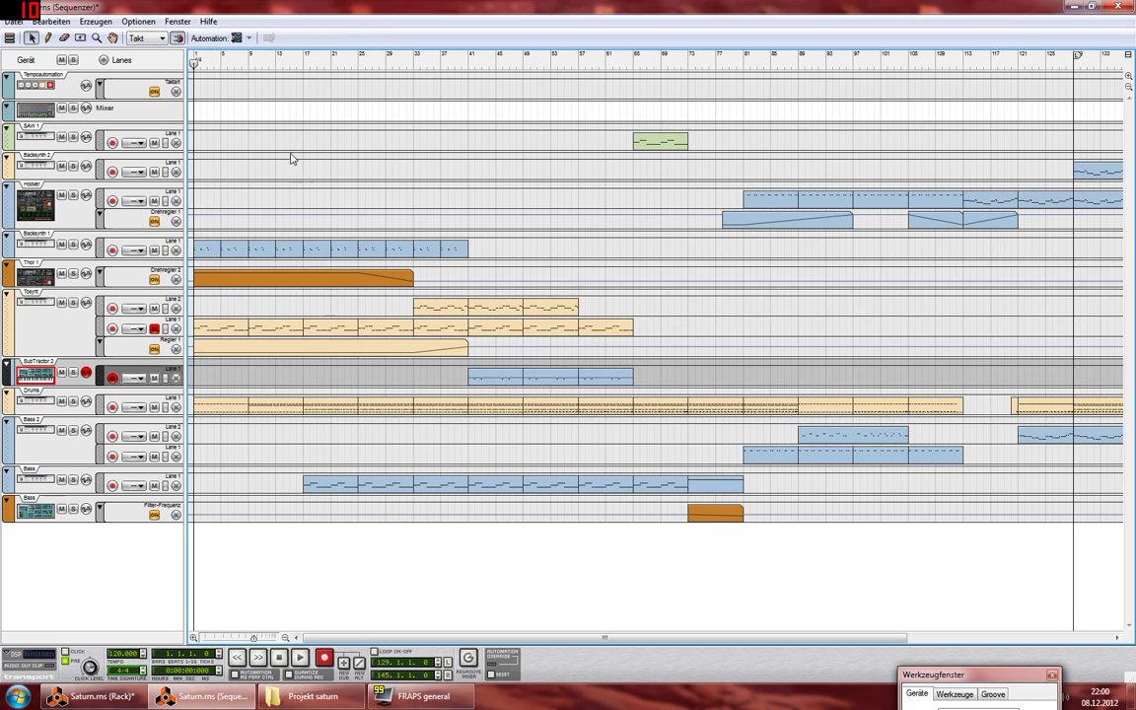
key("space")
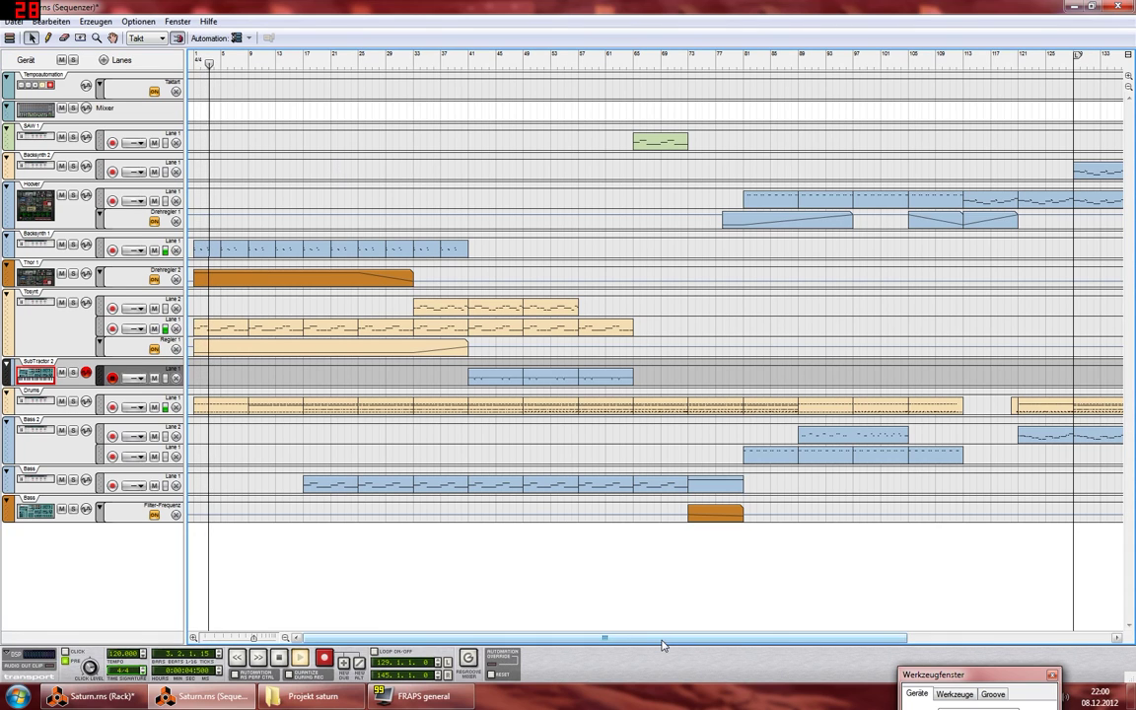
left_click_drag(659, 637, 735, 653)
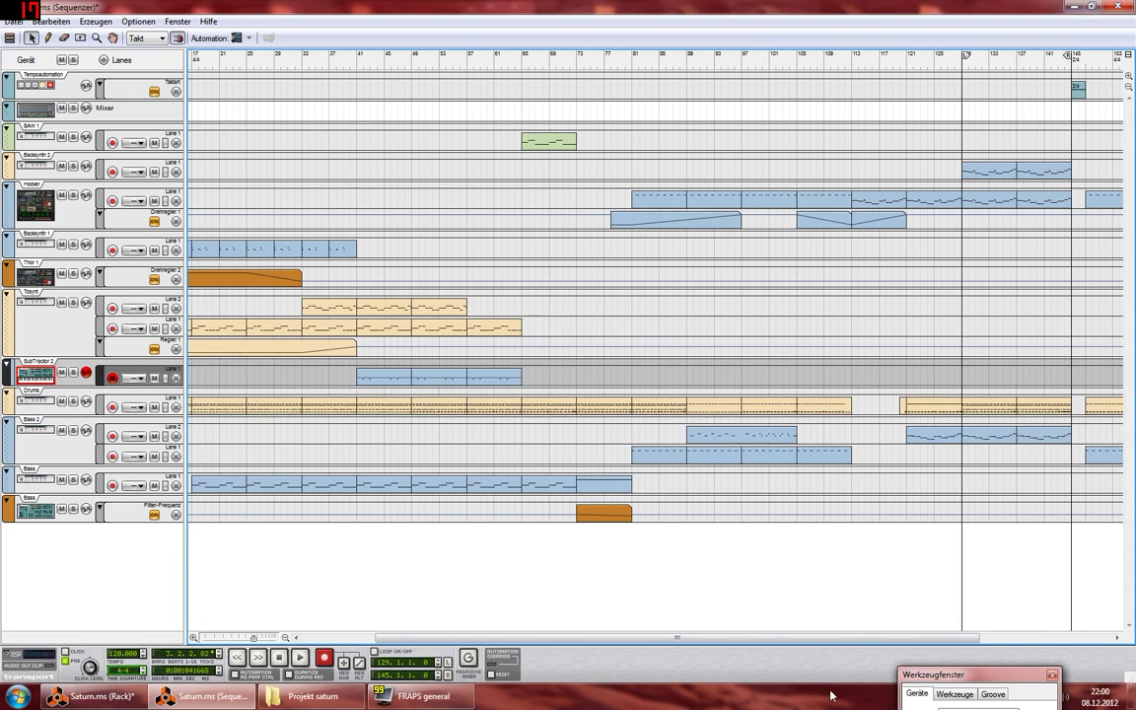
left_click_drag(871, 640, 1003, 649)
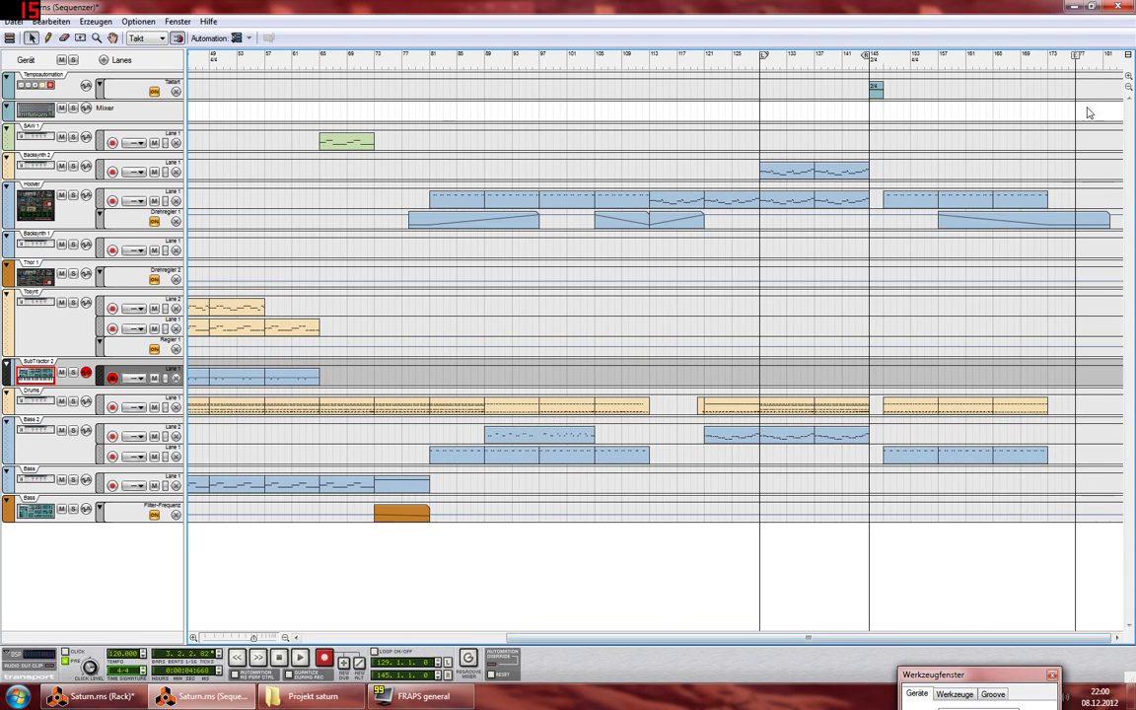
Step: Minimize the sequencer window and open Crystal Moon (Club Mix).rns from the Club MIx folder's Einzelstücke subfolder
left_click(1075, 7)
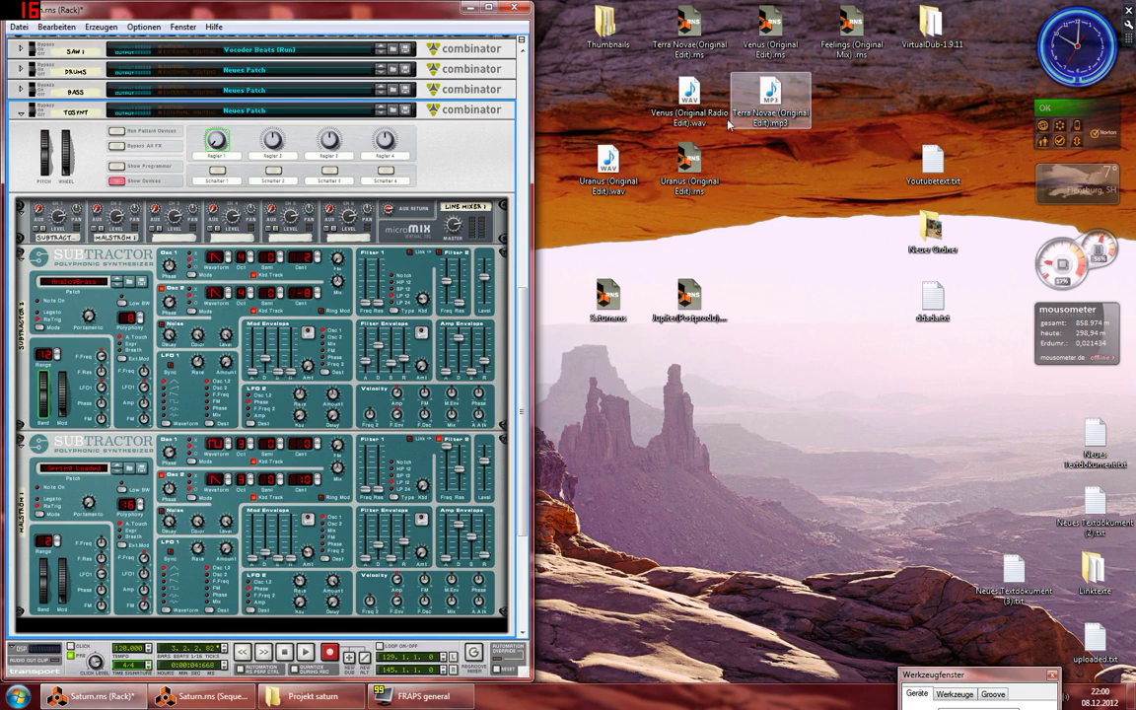
left_click_drag(407, 2, 716, 24)
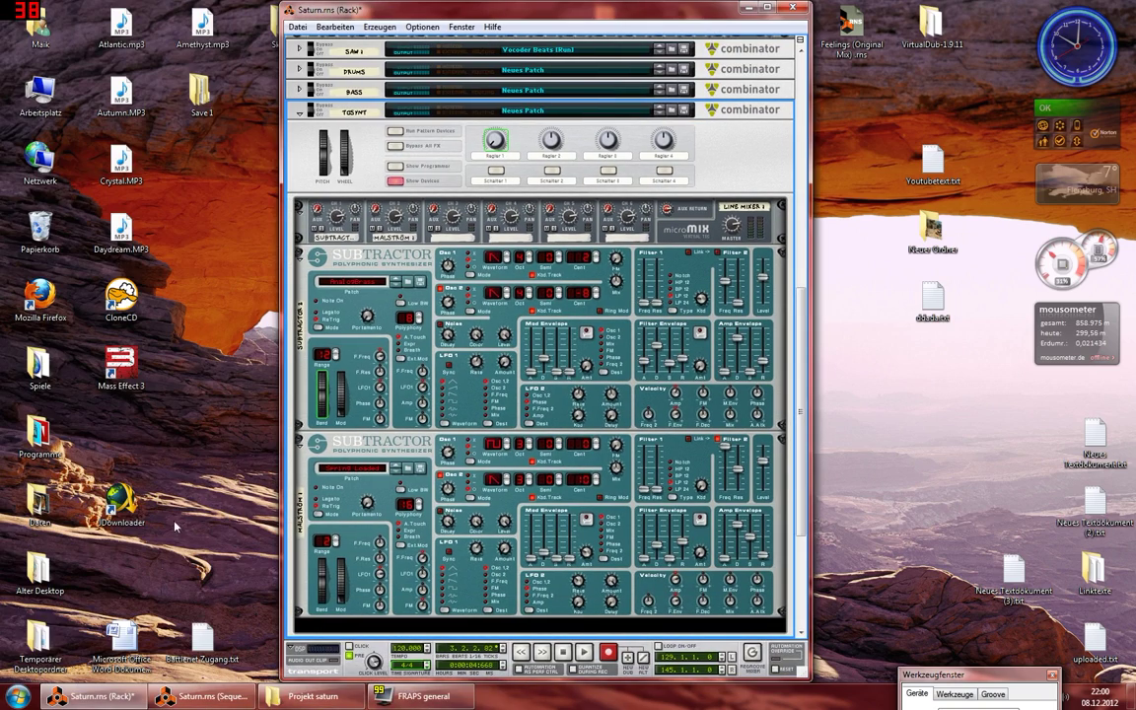
double_click(41, 636)
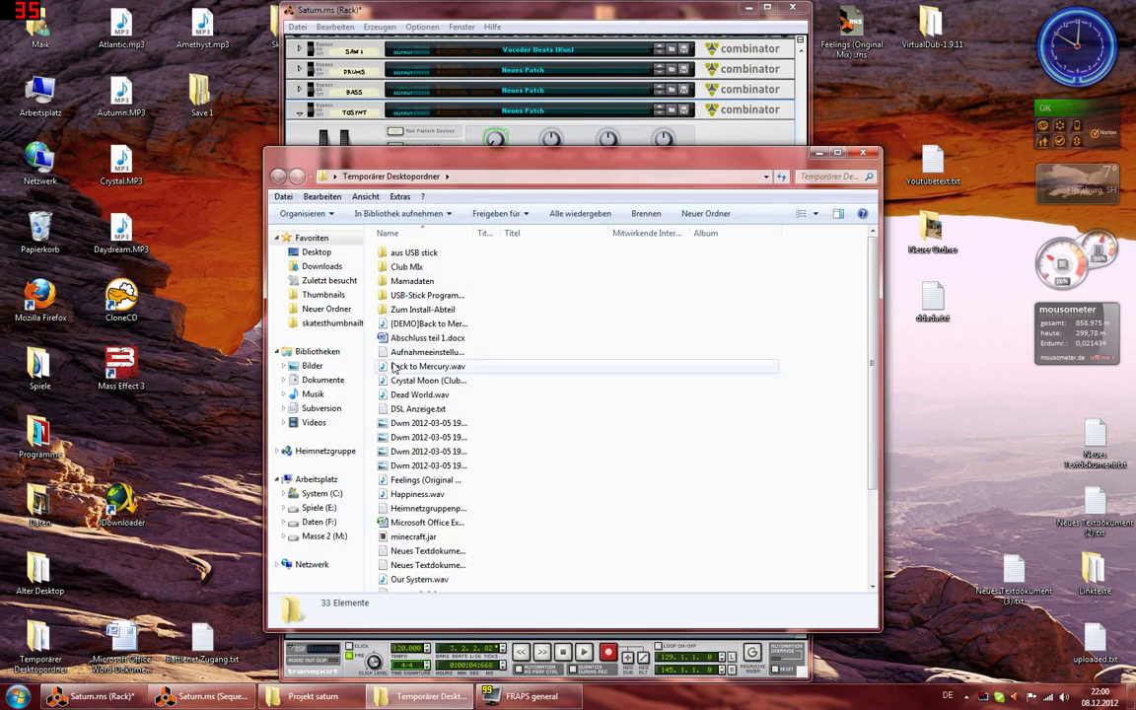
double_click(422, 272)
double_click(424, 255)
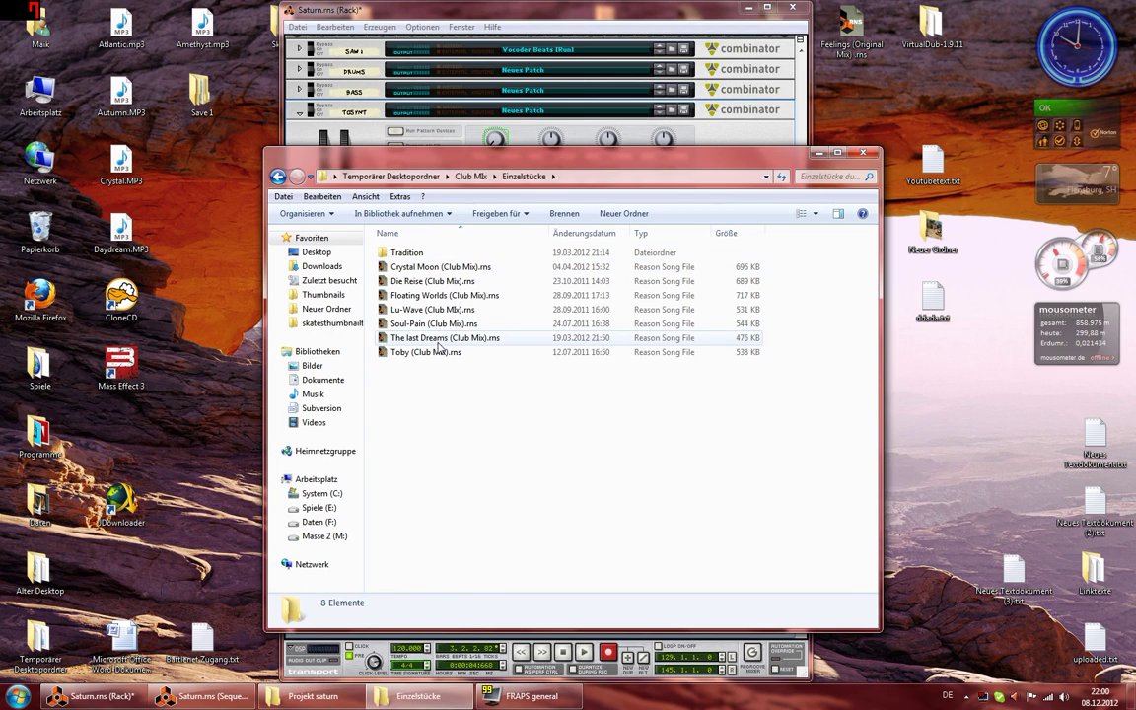
double_click(439, 267)
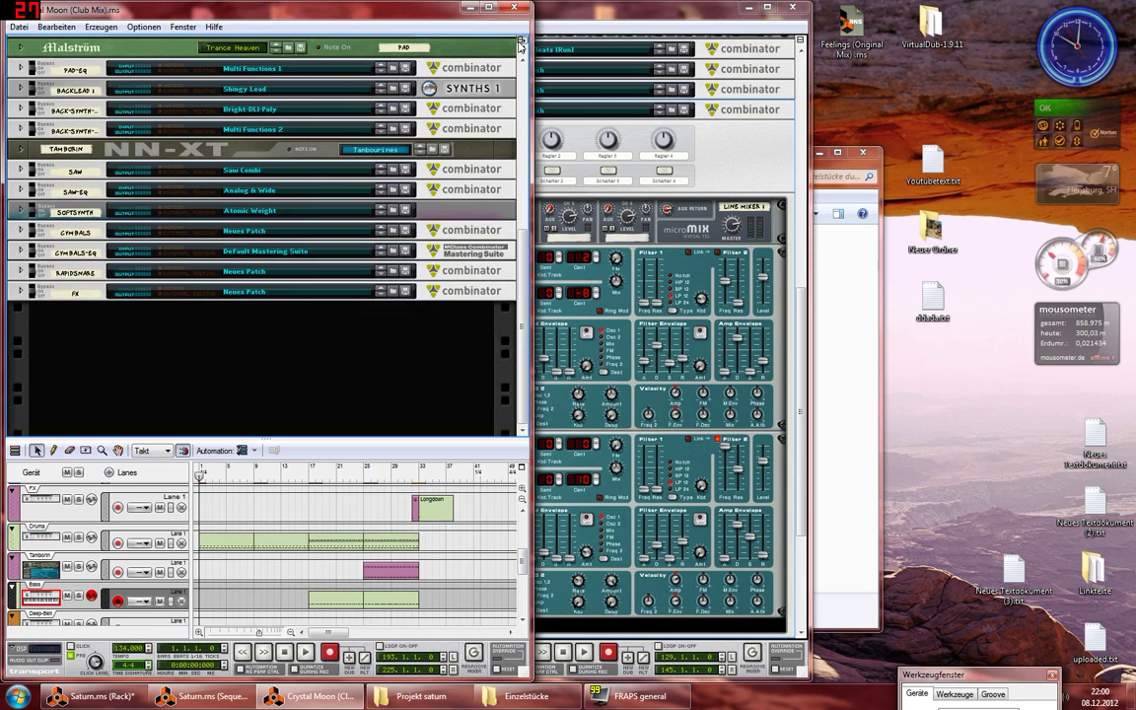
Step: Detach the Crystal Moon sequencer and examine its arrangement up to bar 225, playing it briefly from bar 1
left_click(521, 44)
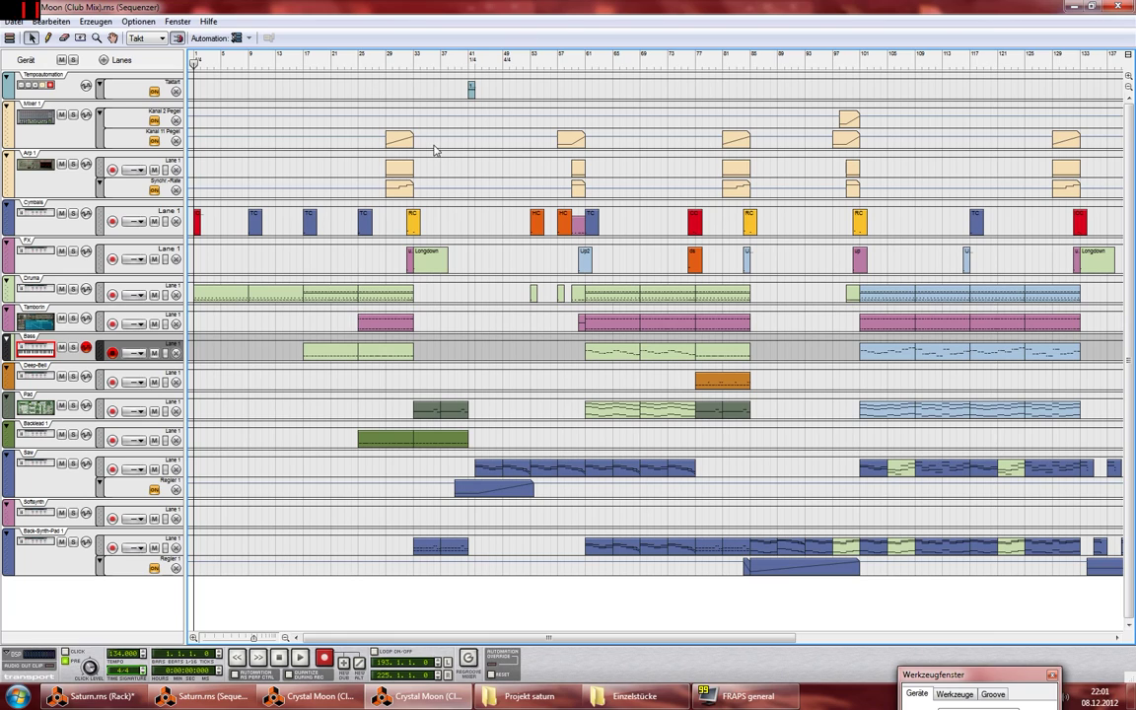
left_click_drag(517, 632, 832, 637)
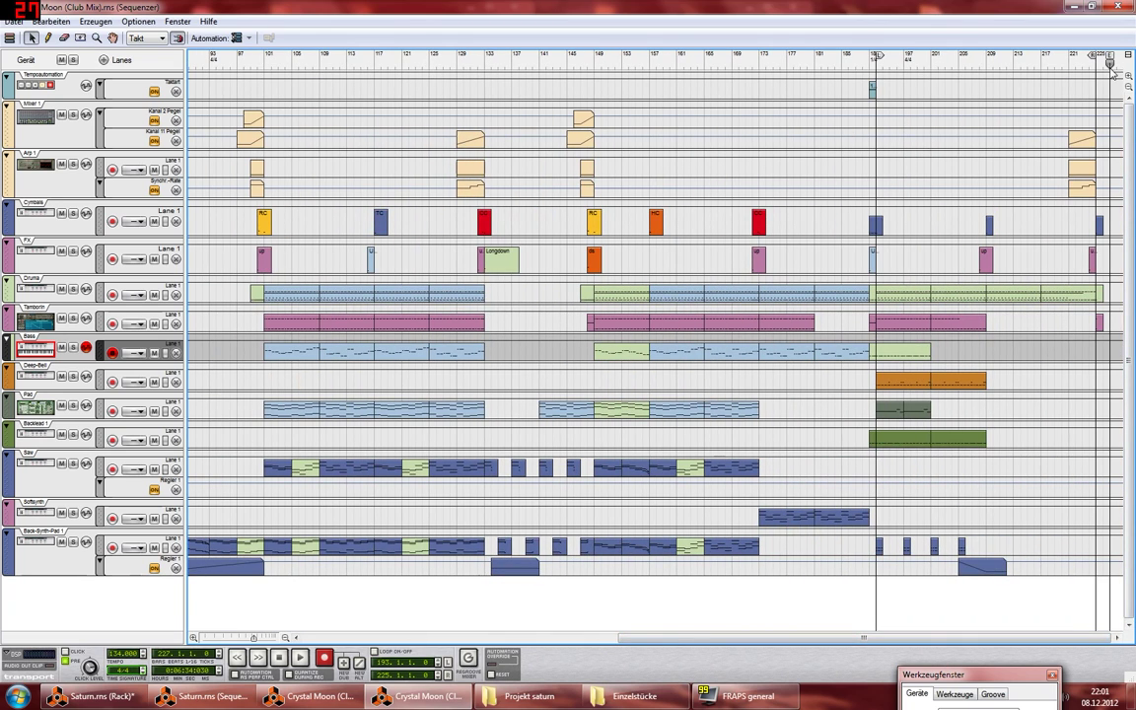
left_click_drag(1111, 69, 2, 126)
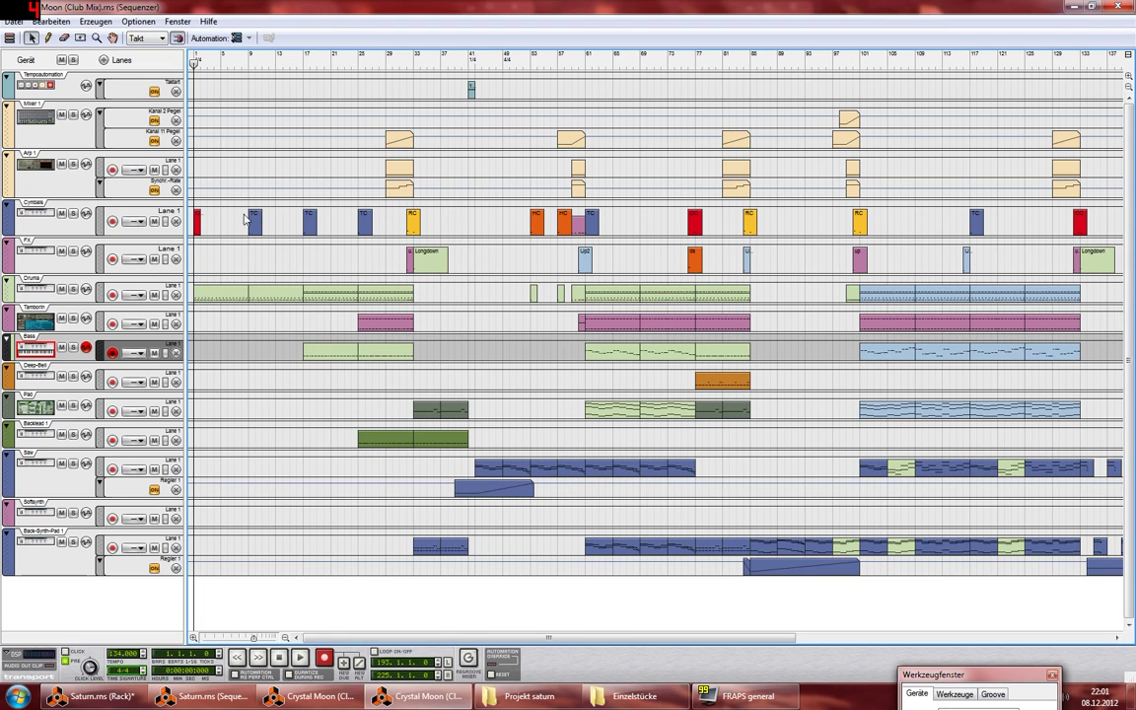
key("space")
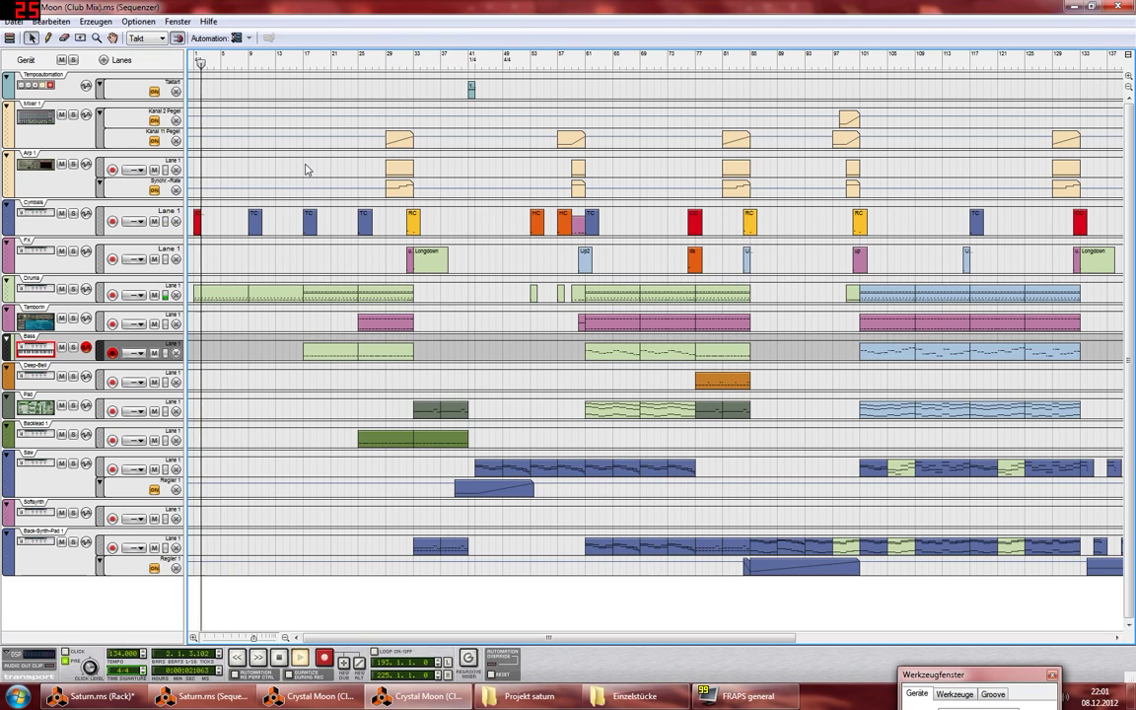
key("space")
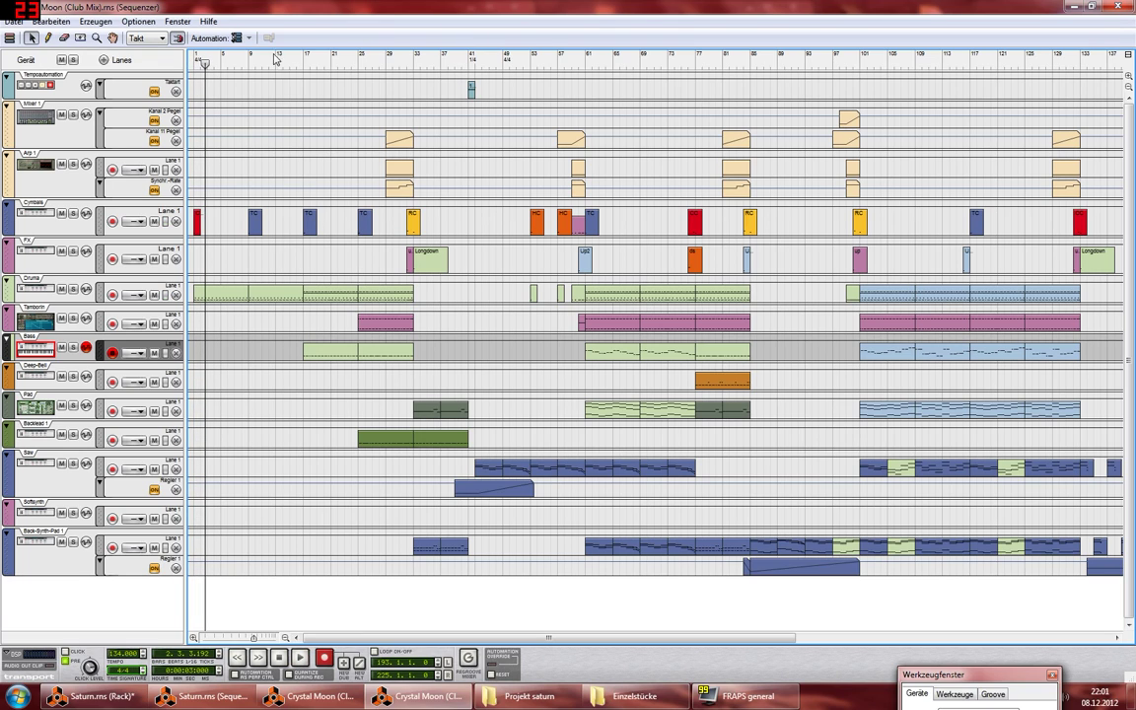
left_click_drag(267, 60, 987, 67)
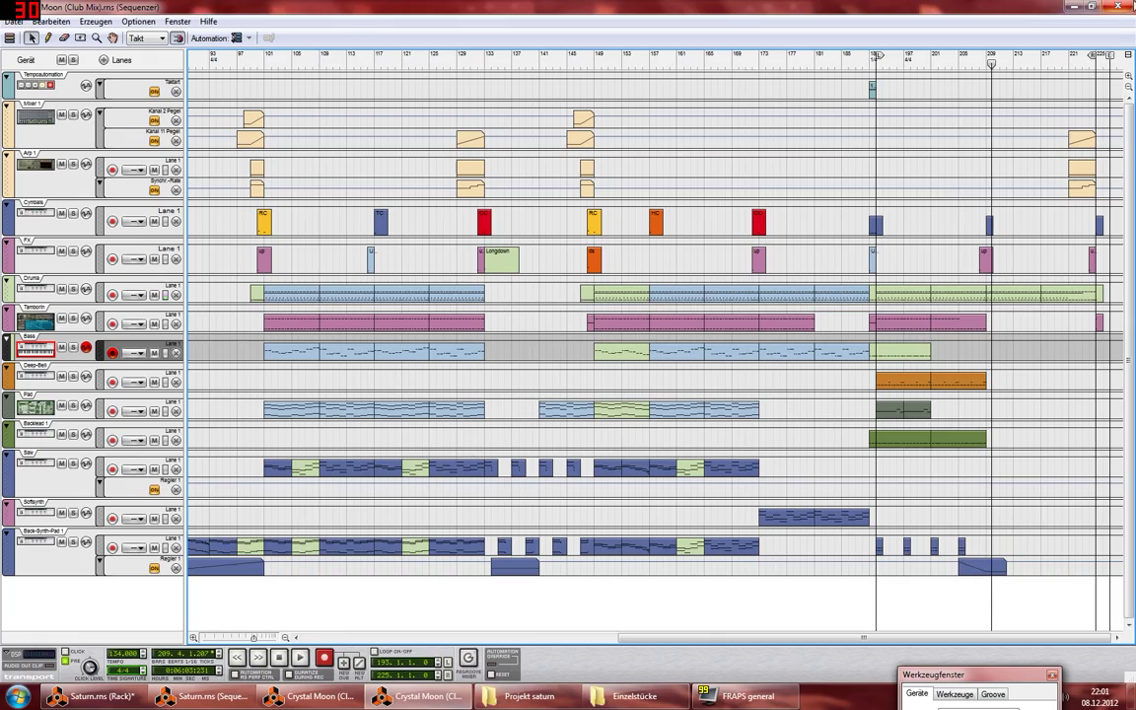
Step: Close the Crystal Moon song and collapse the Tosynt Combinator in the Saturn rack
left_click(1116, 8)
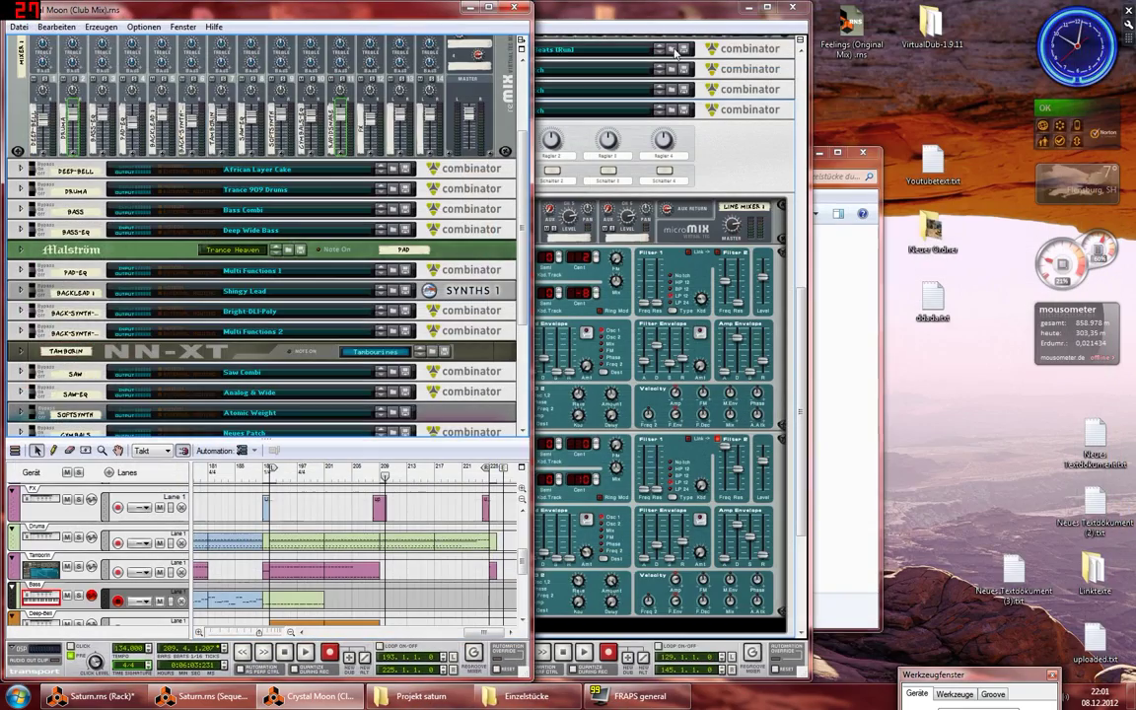
left_click(512, 10)
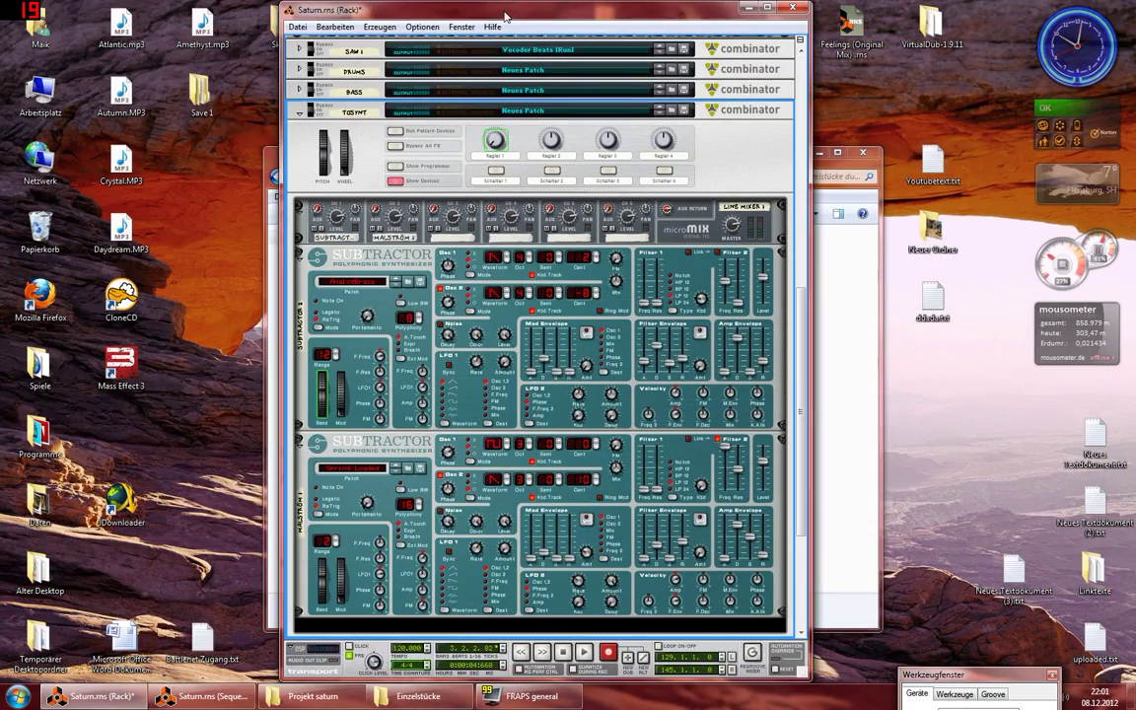
left_click_drag(498, 10, 216, 14)
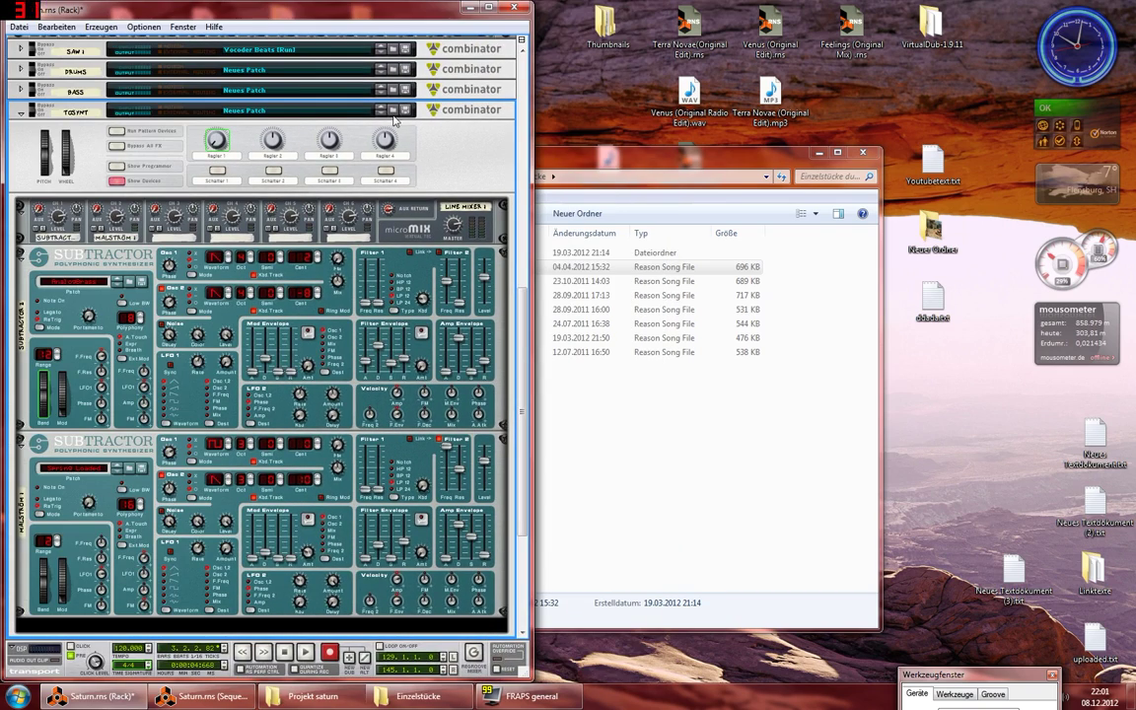
left_click(19, 116)
scroll(392, 263, "up", 3)
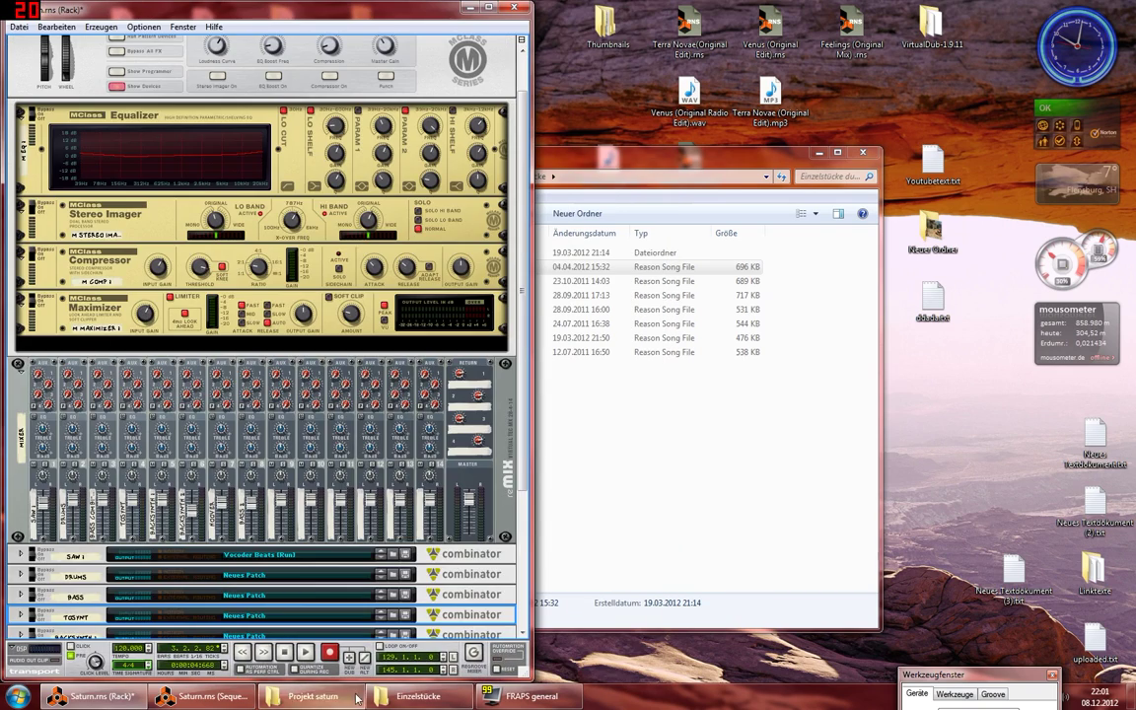
Step: Play the Saturn arrangement from bar 149 and open the Drums clip that starts there for editing
left_click(182, 697)
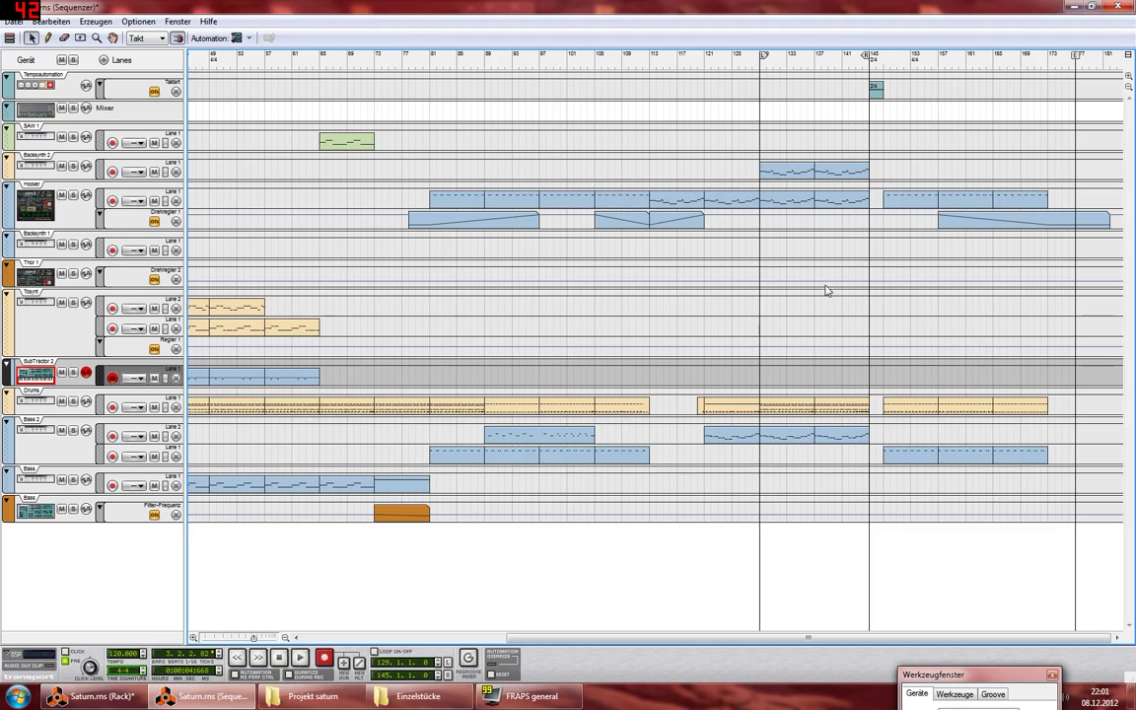
left_click(885, 63)
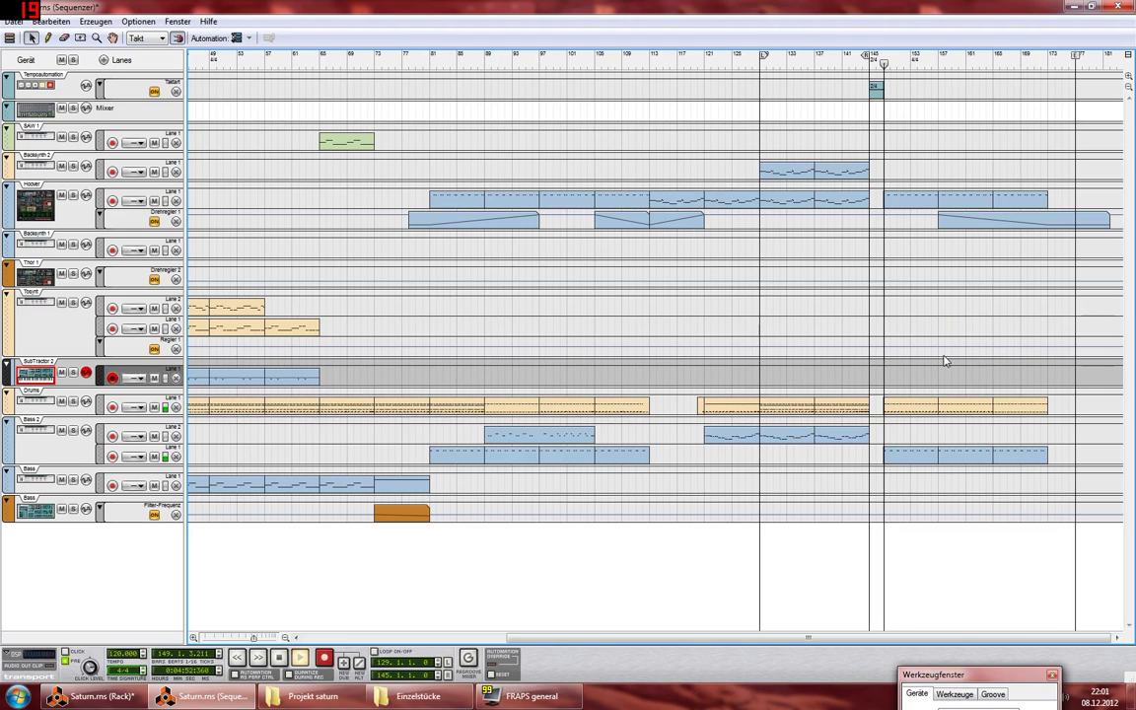
double_click(932, 404)
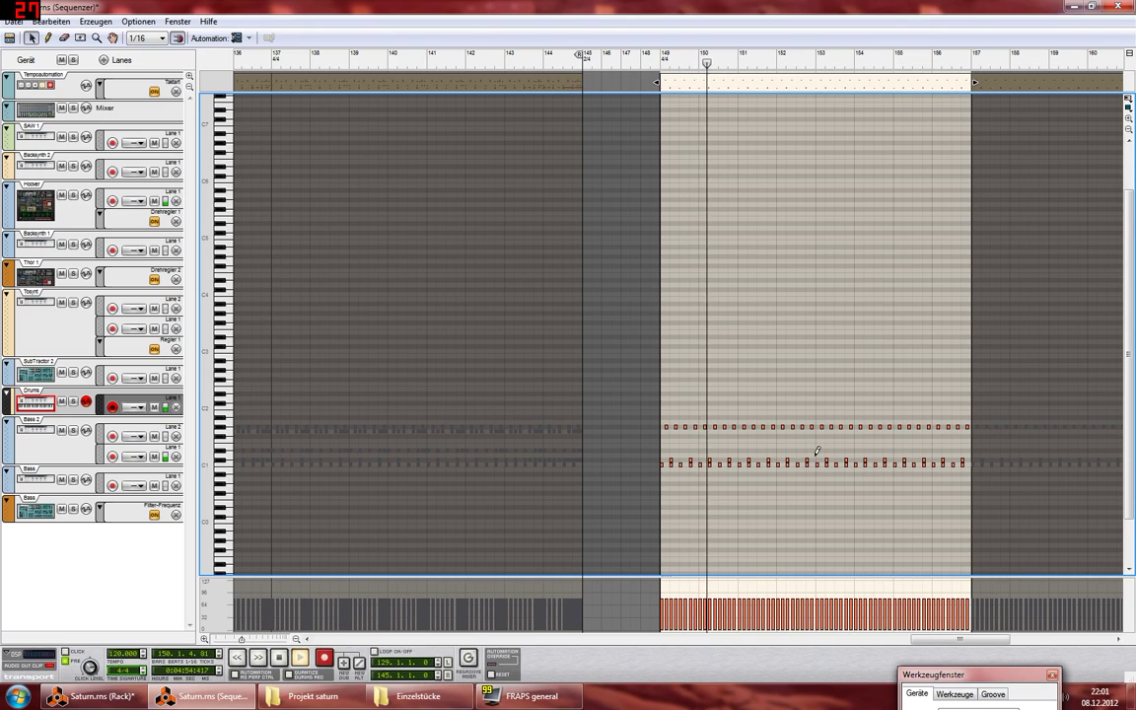
Step: Add C#1 drum notes at the ends of bars 152 and 156, and match the lower drum notes' velocity to 80
left_click(814, 462)
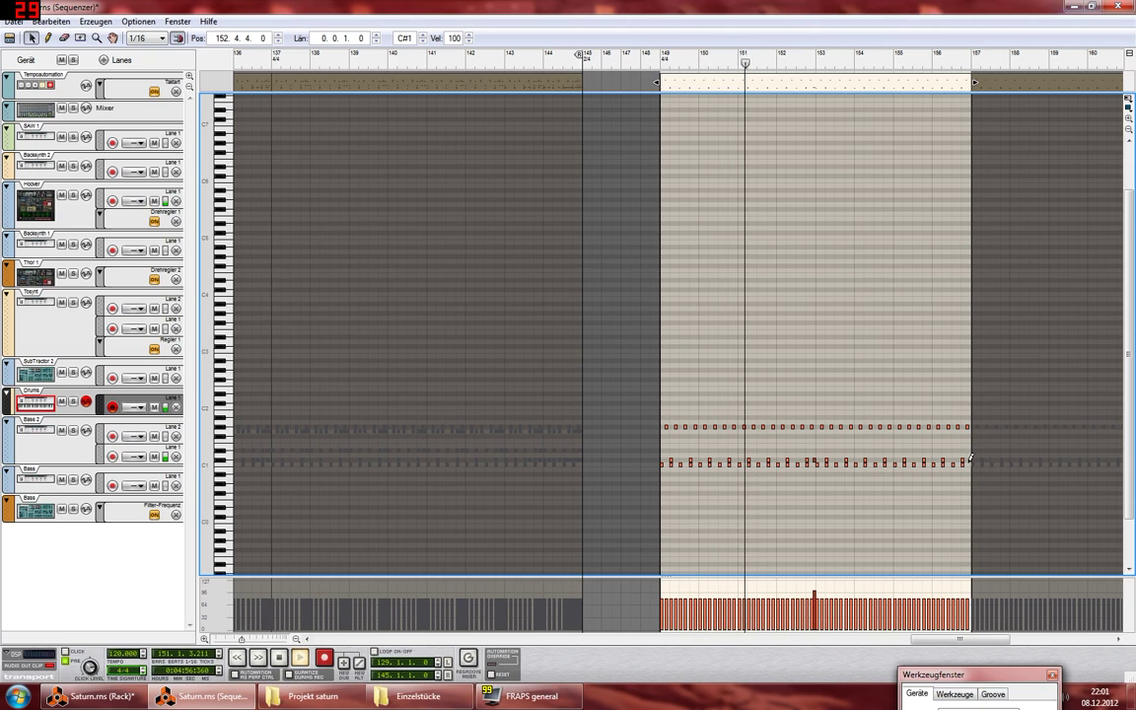
left_click(968, 459, "alt")
left_click_drag(993, 452, 592, 474)
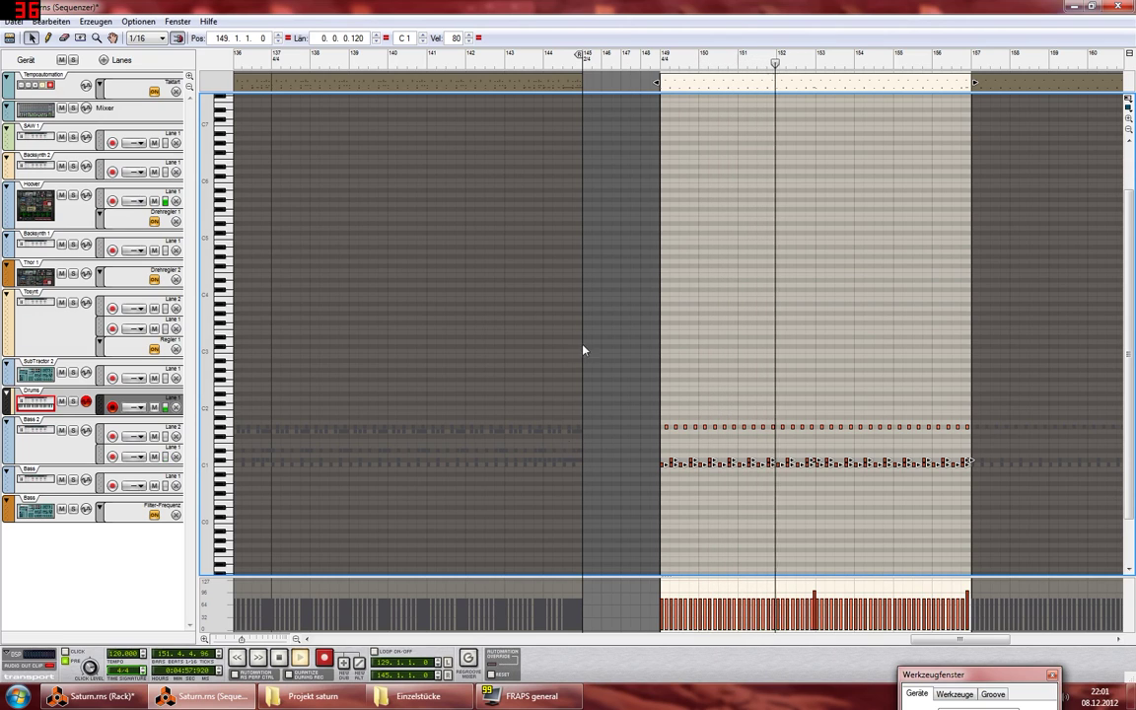
left_click(479, 38)
left_click(662, 266)
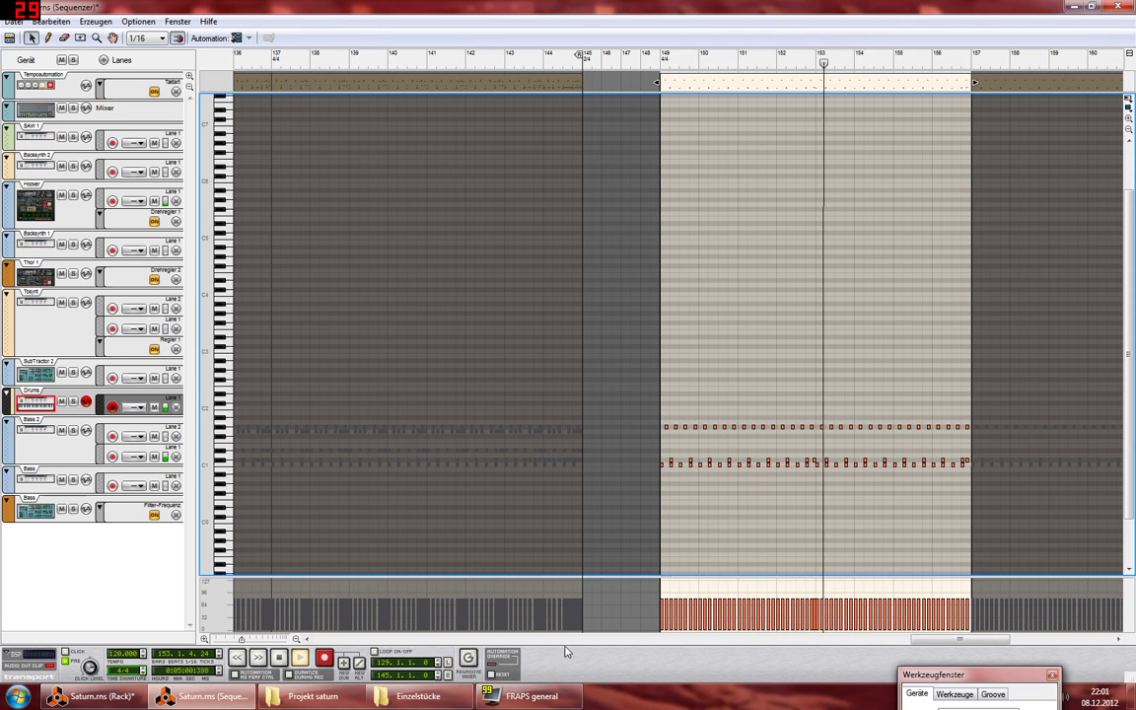
Step: In the Drums clip starting at bar 157, add C#1 notes at the ends of bars 160 and 164, plus an extra hit at 164.3.3
left_click_drag(985, 640, 1016, 643)
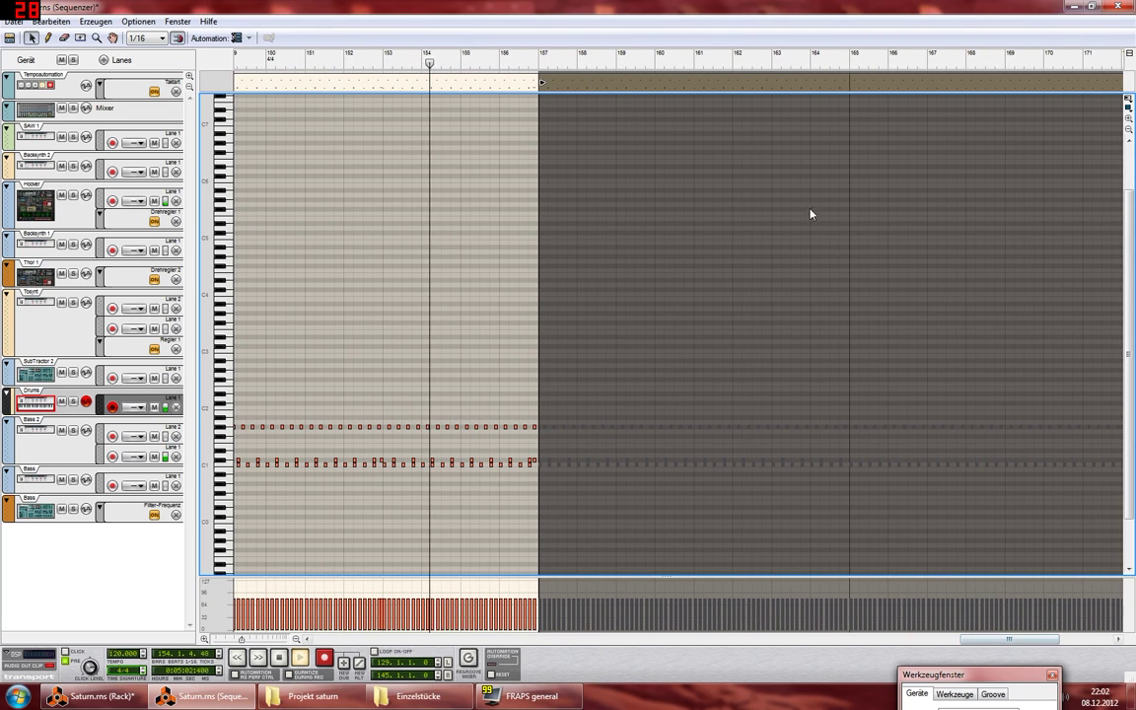
left_click(701, 87)
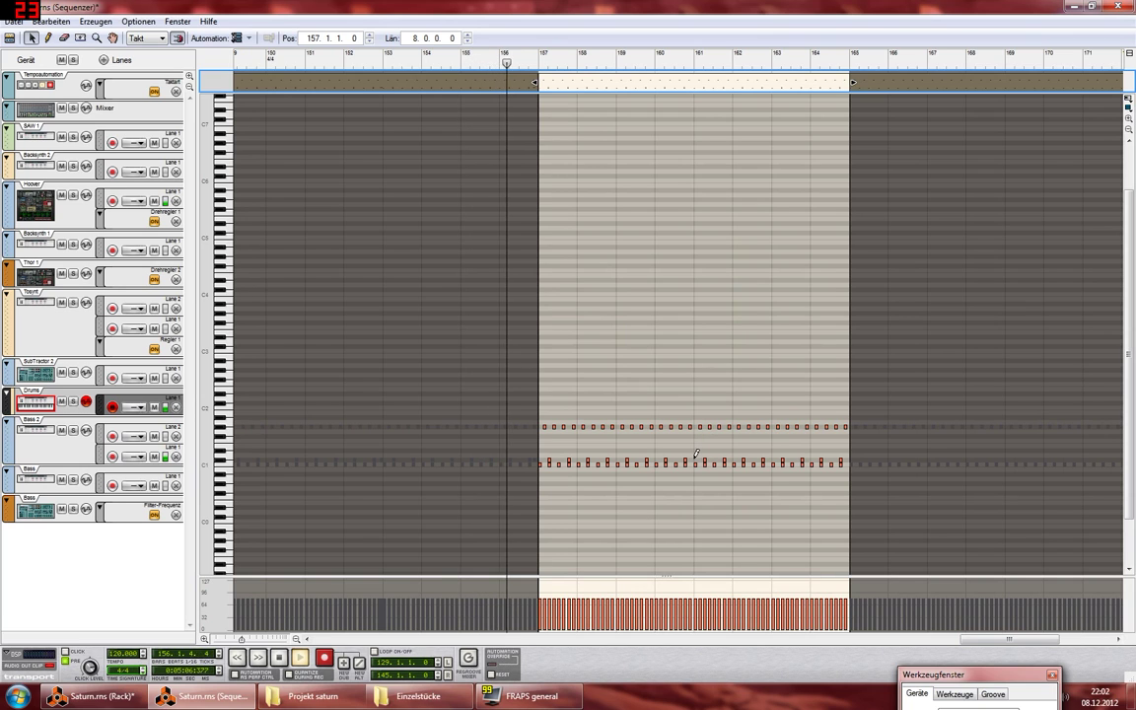
left_click(696, 460)
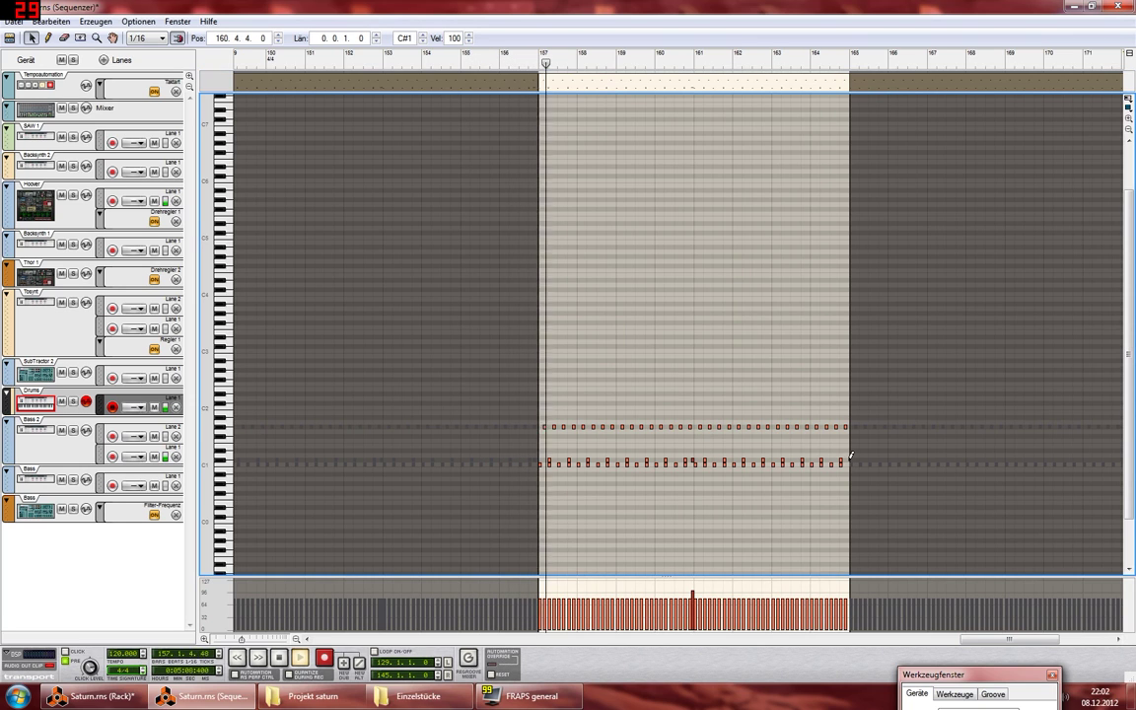
left_click(845, 459)
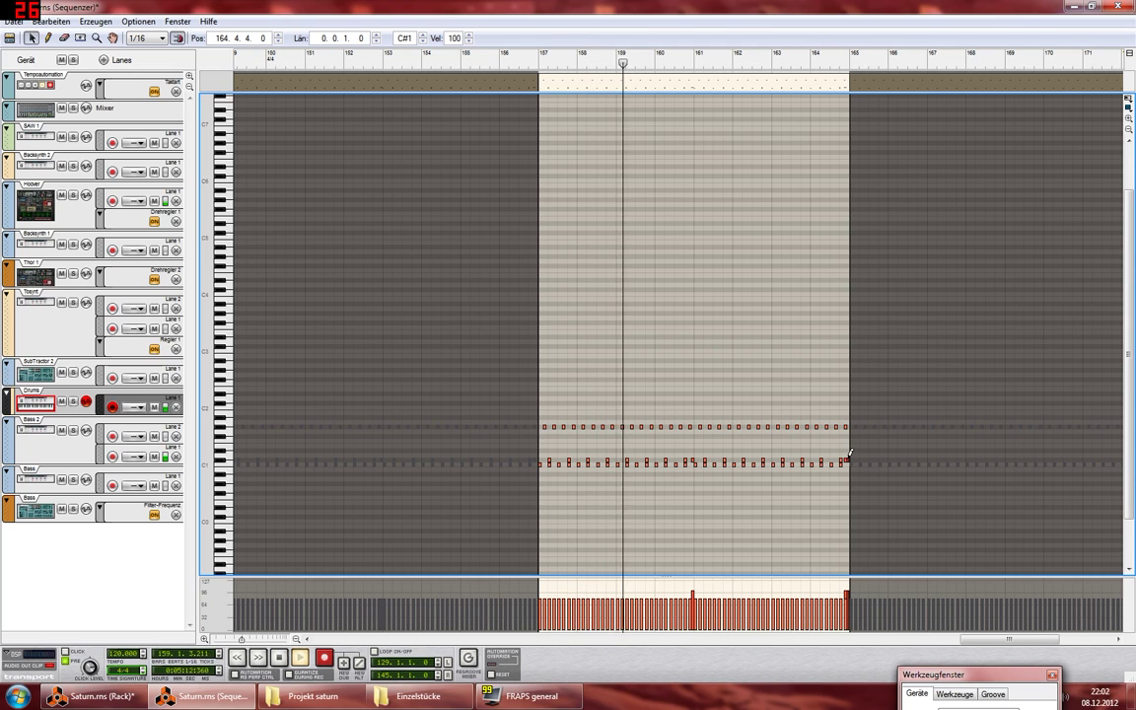
left_click(846, 461)
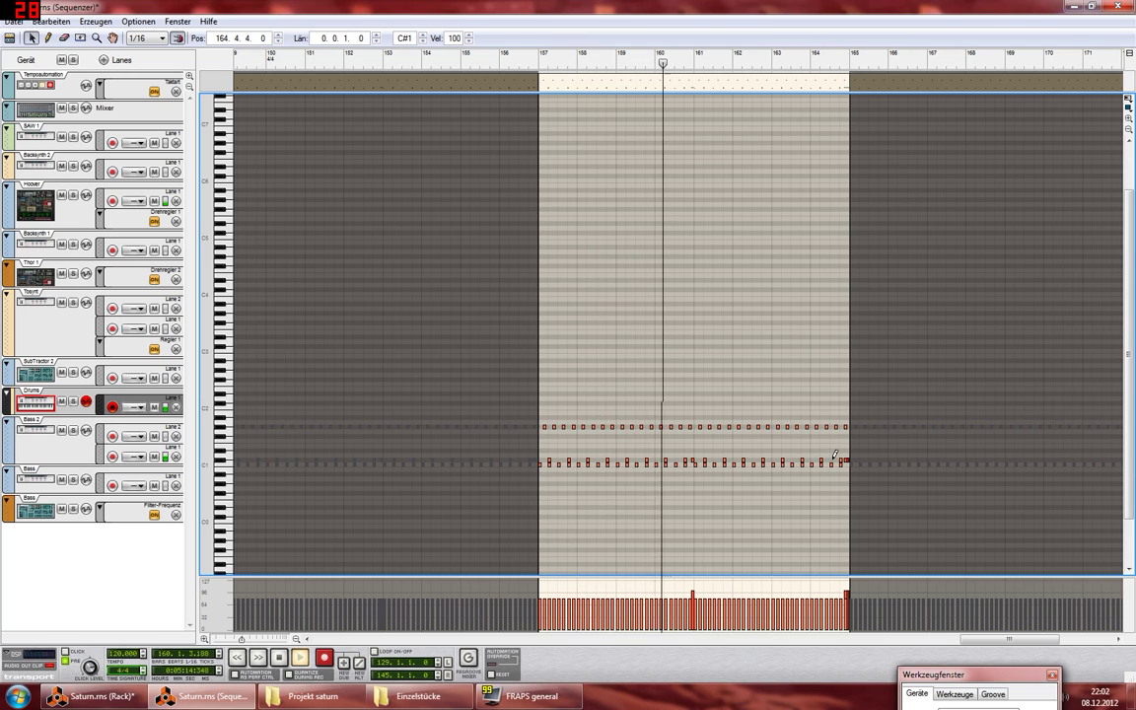
left_click(834, 461)
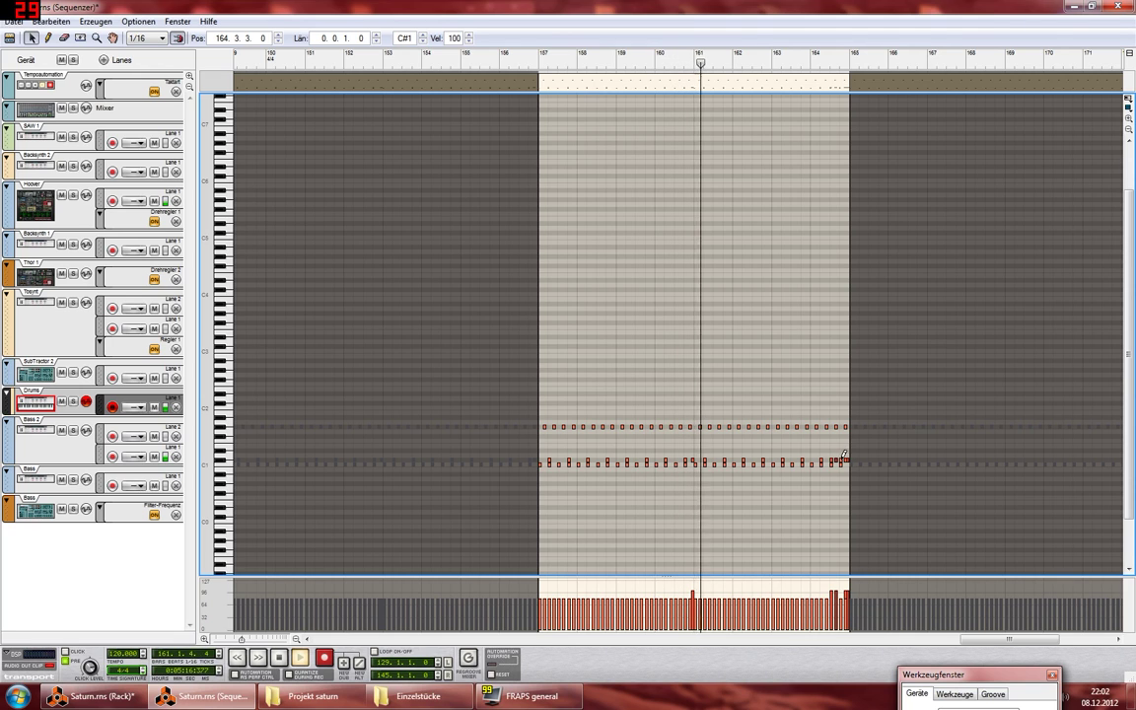
Step: Match the velocity of the lower drum notes from bar 158 to the end of bar 164 at 80
left_click_drag(867, 458, 590, 488)
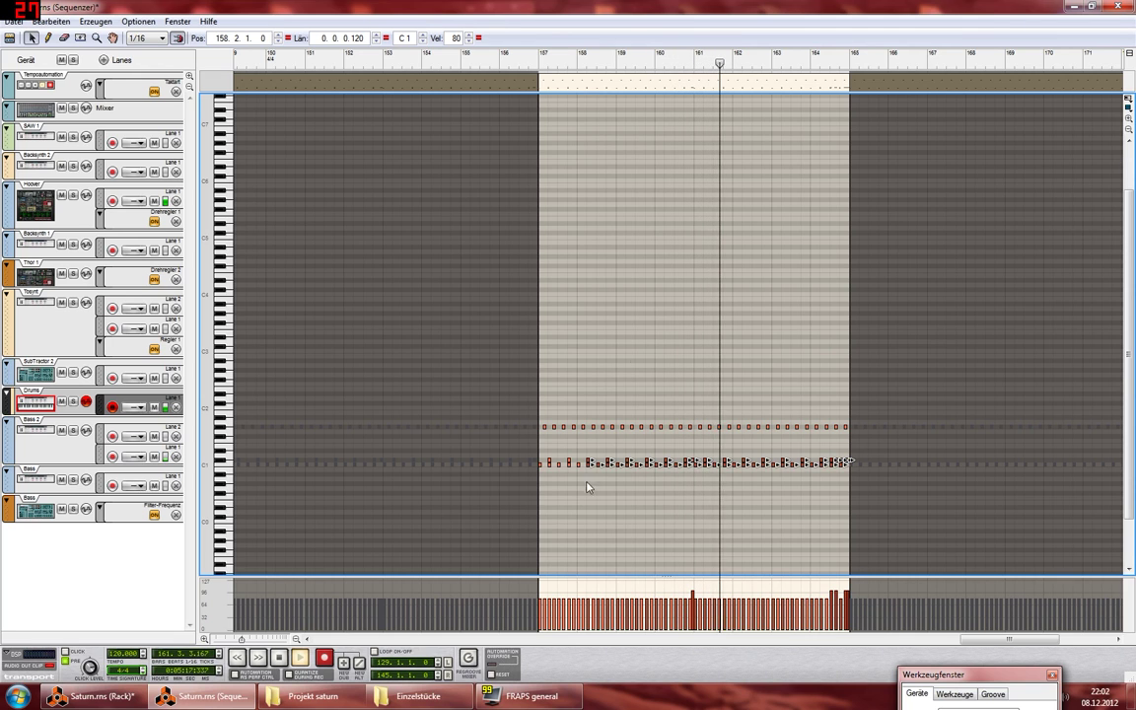
left_click(479, 38)
left_click(754, 221)
Step: Create a one-bar Drums clip at bar 173 and add a C1 note at its start
left_click_drag(1023, 640, 1056, 640)
left_click(752, 87)
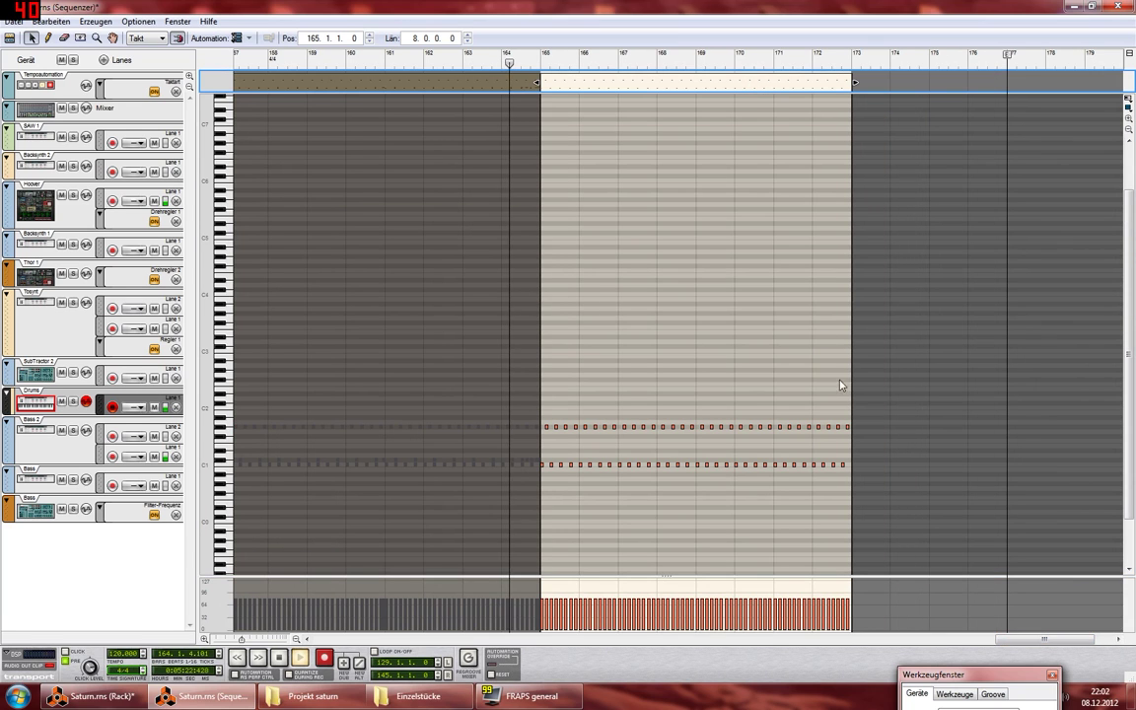
left_click(878, 87)
left_click(873, 75)
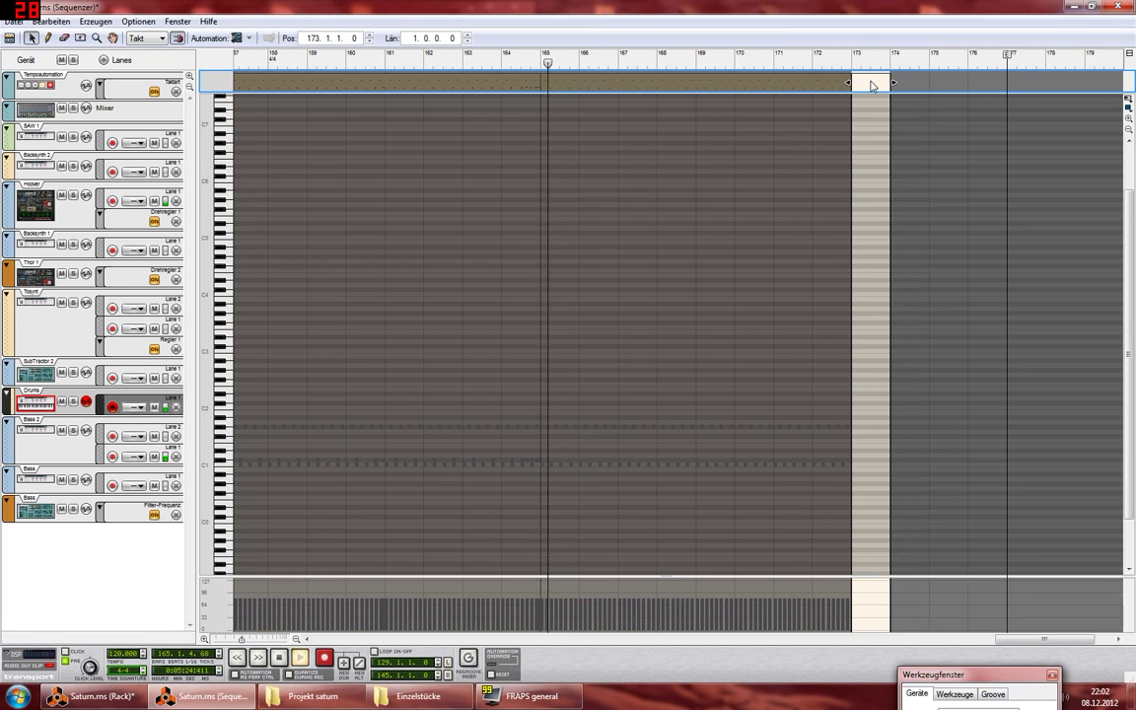
left_click(856, 464, "alt")
mouse_move(854, 464)
left_mouse_down()
mouse_move(875, 457)
mouse_move(839, 468)
left_mouse_up()
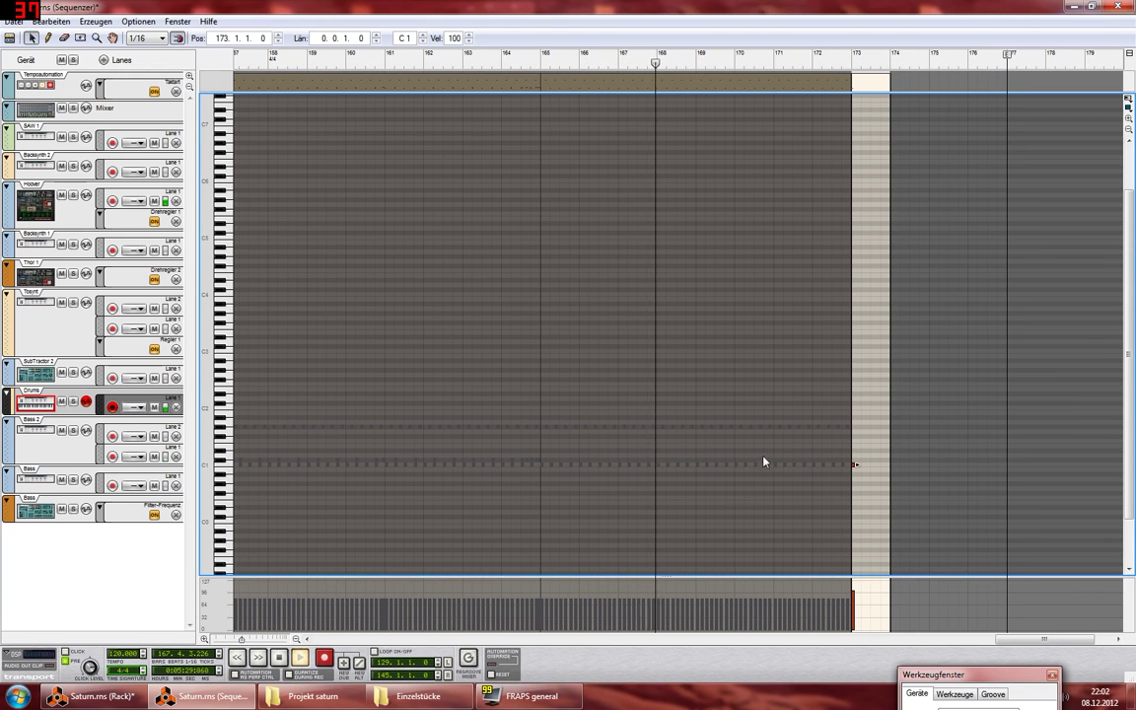
Step: Set the velocity of the C1 note at bar 173 to 80 and return to the arrangement view
double_click(458, 41)
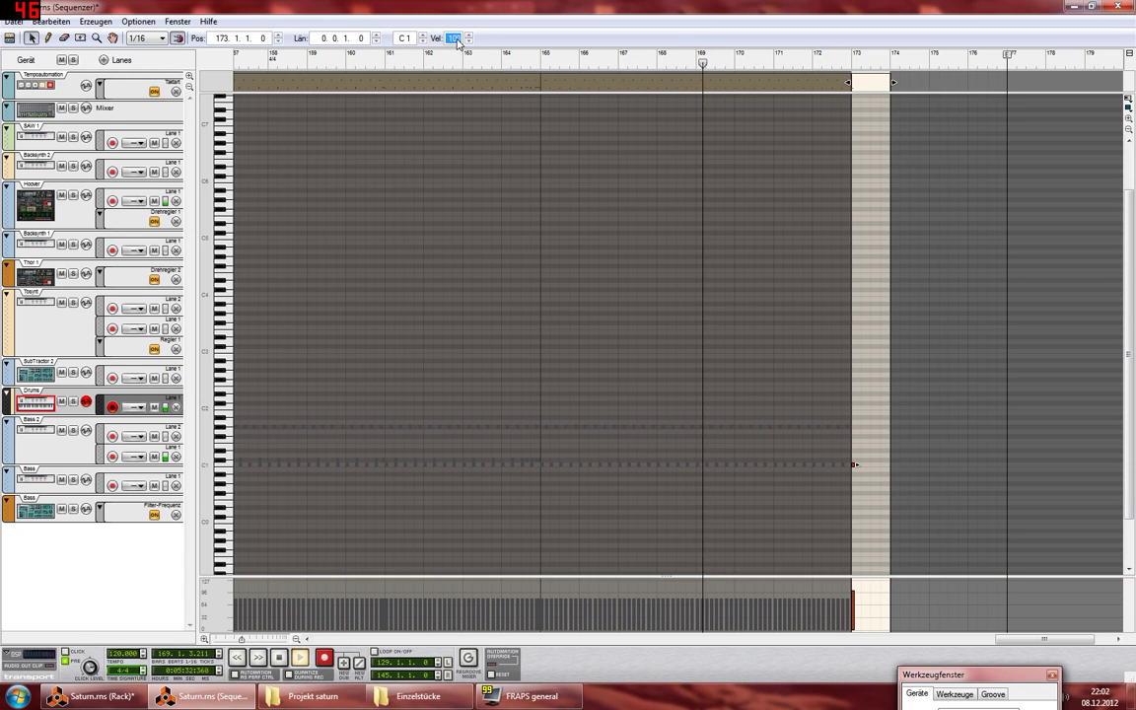
type("80")
key("Return")
left_click(875, 213)
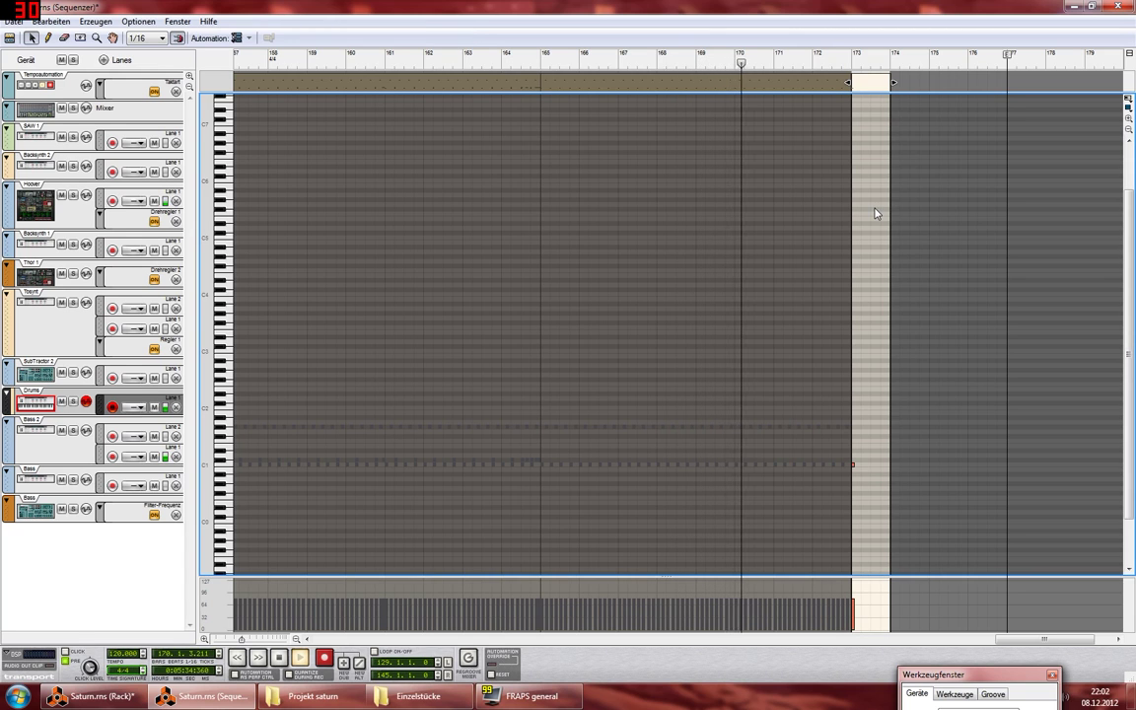
key("ctrl+e")
left_click(1053, 350)
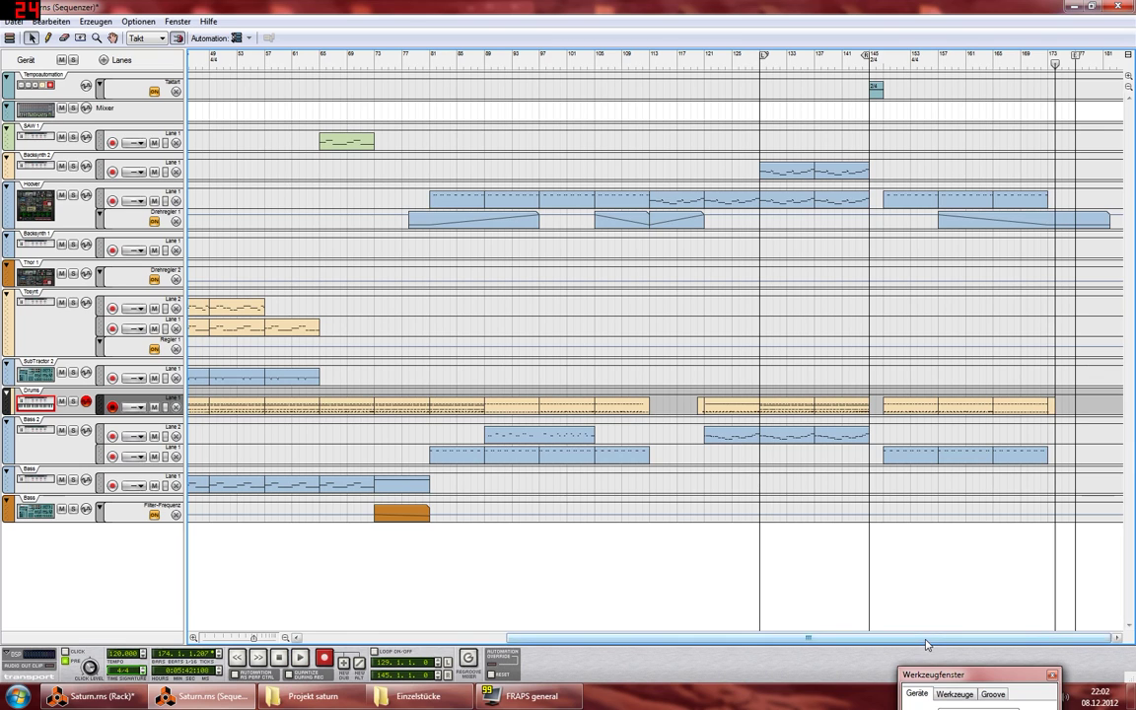
Step: Review the whole Saturn arrangement, playing it briefly from bar 81, and return the song position to bar 1
left_click_drag(928, 641, 518, 663)
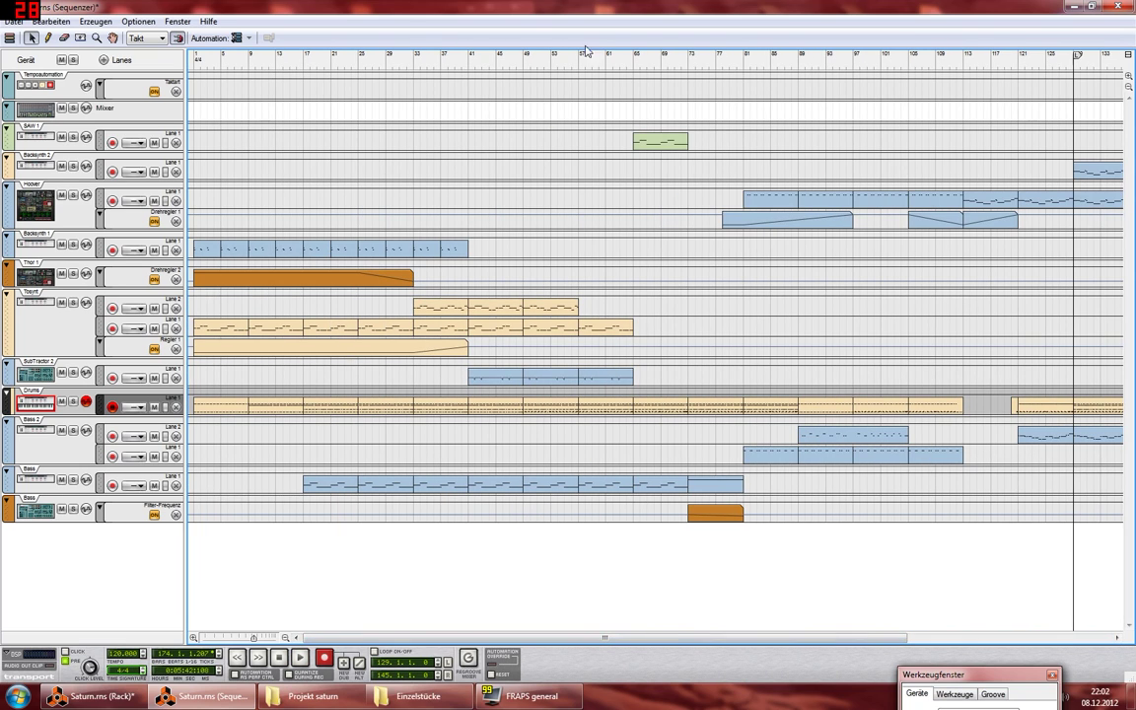
scroll(843, 74, "right", 5)
left_click_drag(681, 62, 428, 91)
key("space")
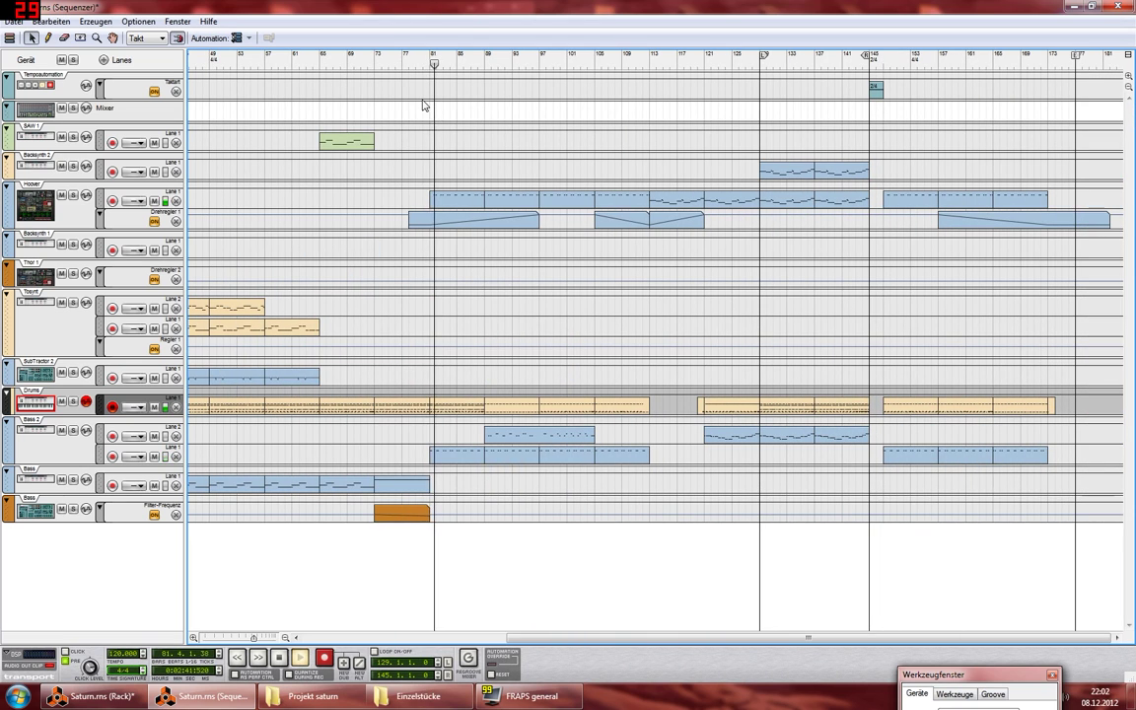
key("space")
left_click_drag(403, 66, 181, 67)
left_click_drag(286, 75, 1, 60)
left_click_drag(198, 62, 1079, 131)
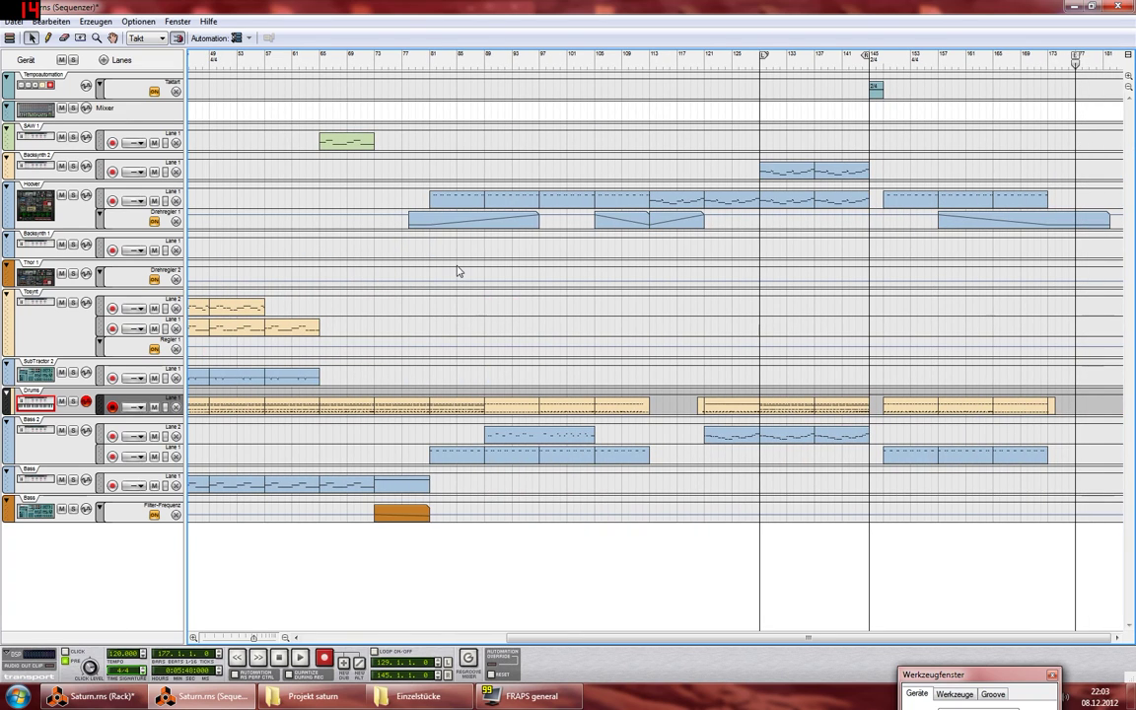
key("Home")
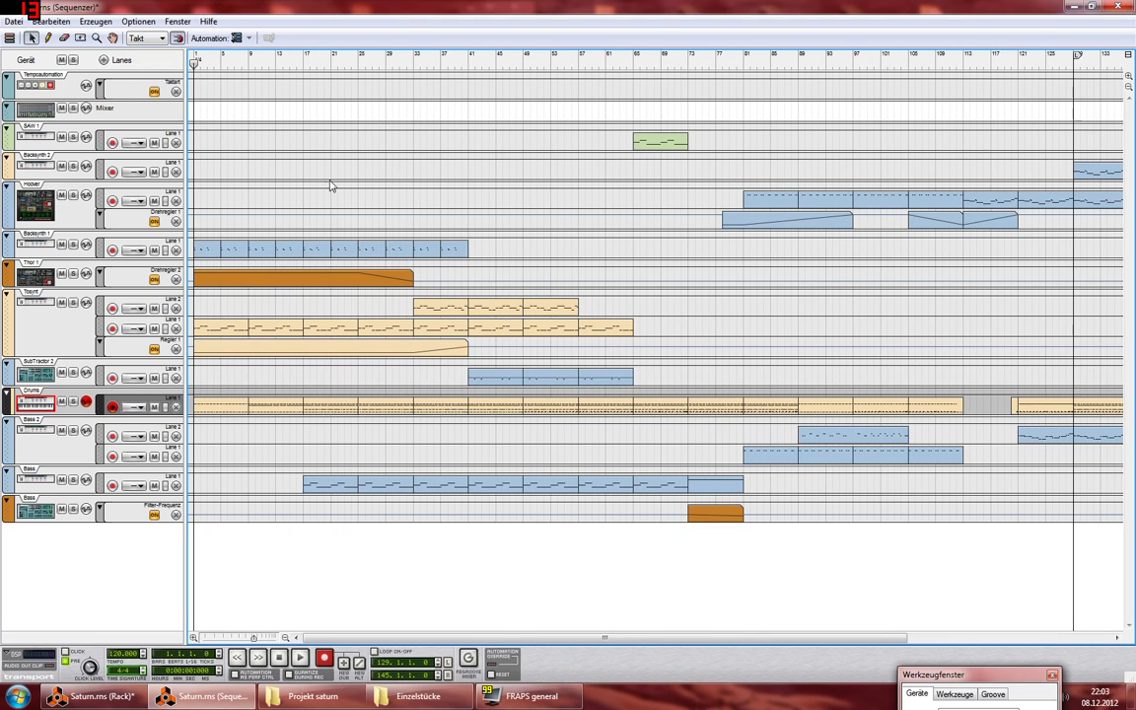
Step: Add a Combinator from the Andere device category to the end of the Saturn rack, below Bass 2
left_click(126, 700)
scroll(82, 397, "down", 5)
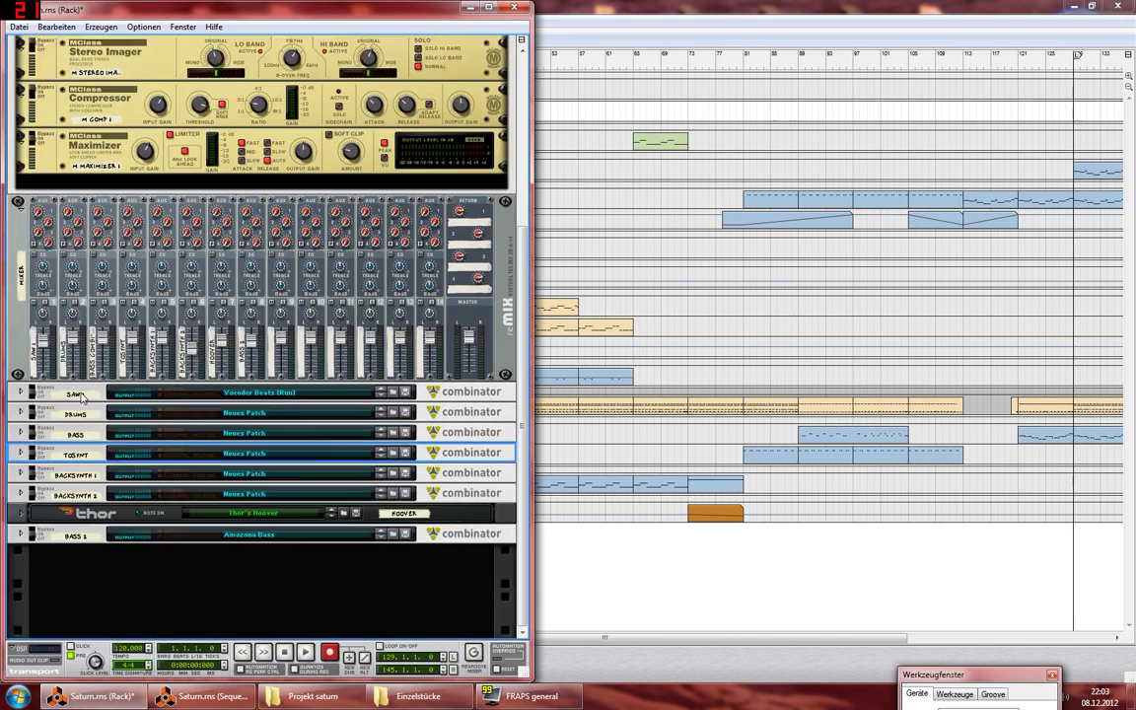
left_click_drag(960, 675, 970, 105)
left_click(954, 180)
left_click(955, 164)
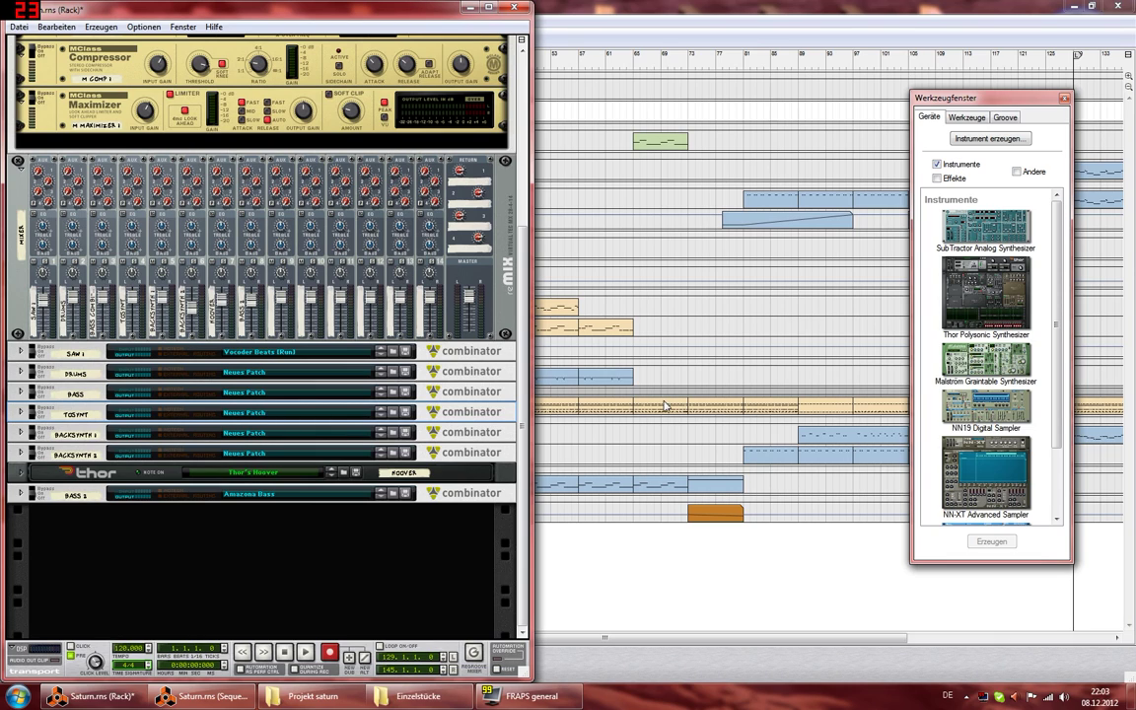
left_click(967, 166)
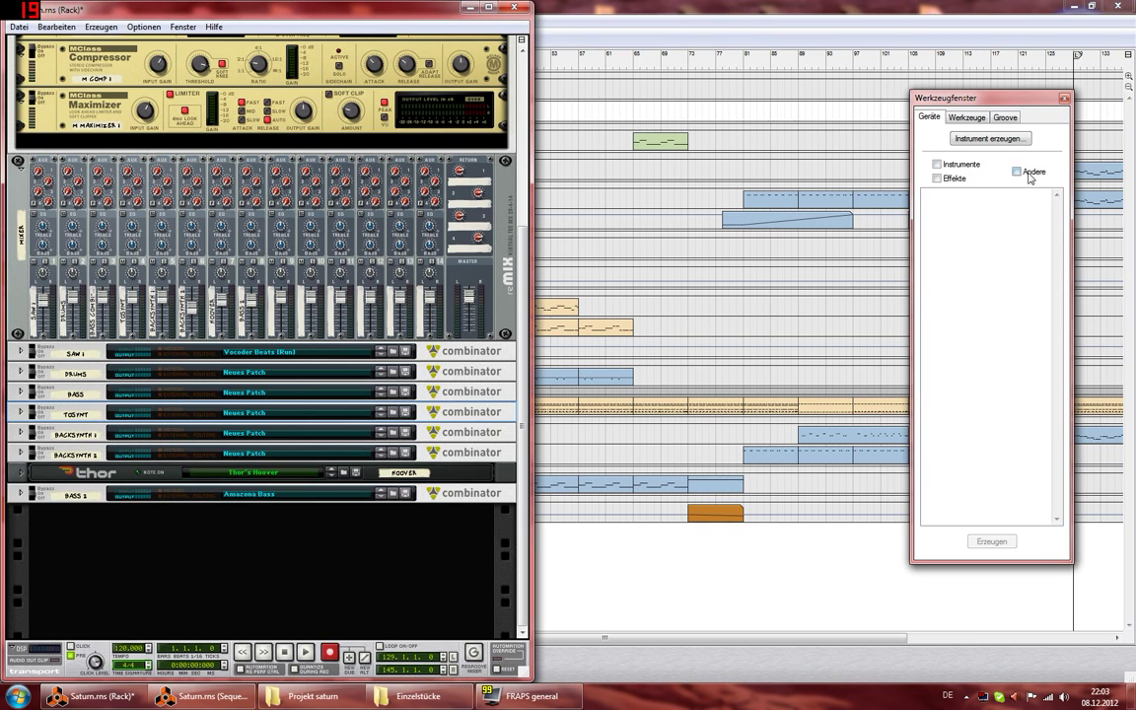
left_click(1017, 172)
left_click_drag(987, 222, 450, 570)
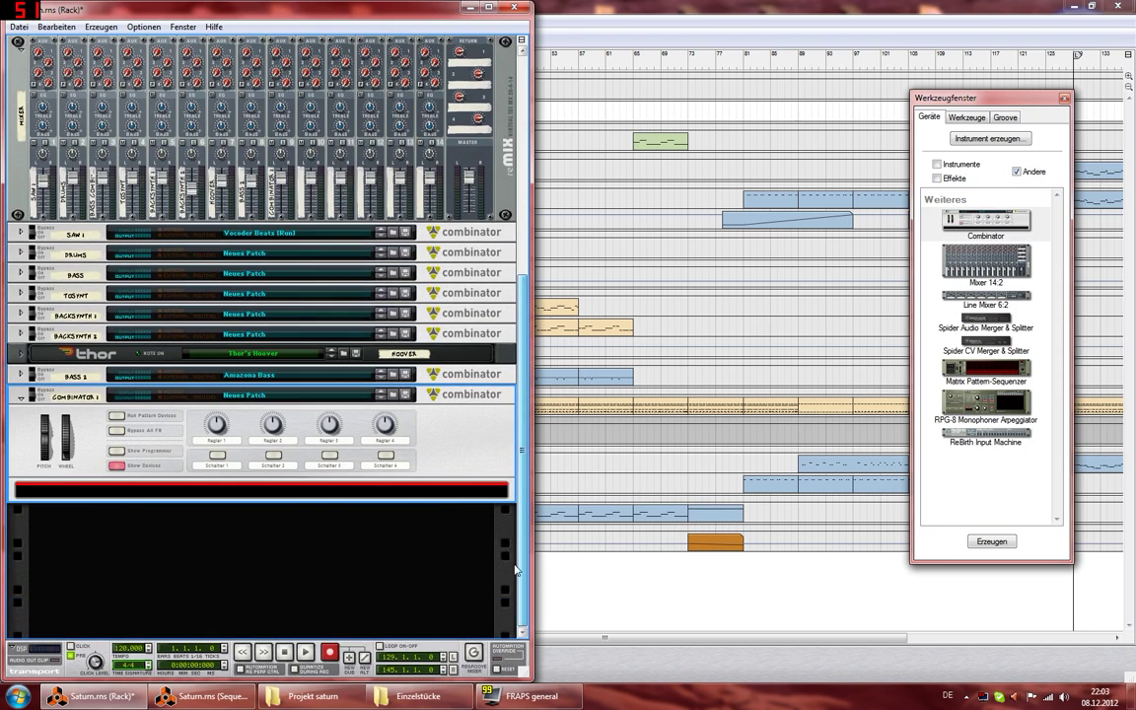
Step: Show only the Instrumente category in the device list and go to the Redrum Drum Computer
left_click(1017, 171)
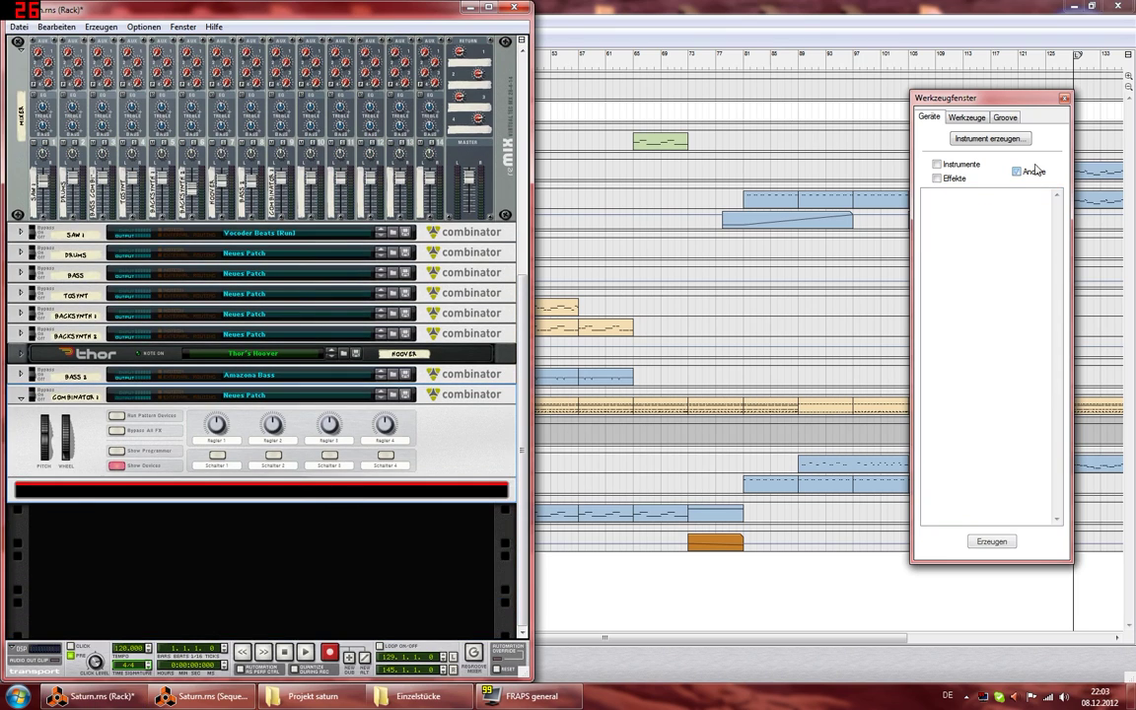
left_click(949, 179)
left_click(951, 165)
left_click_drag(1057, 278, 1058, 378)
left_click_drag(1000, 516, 388, 501)
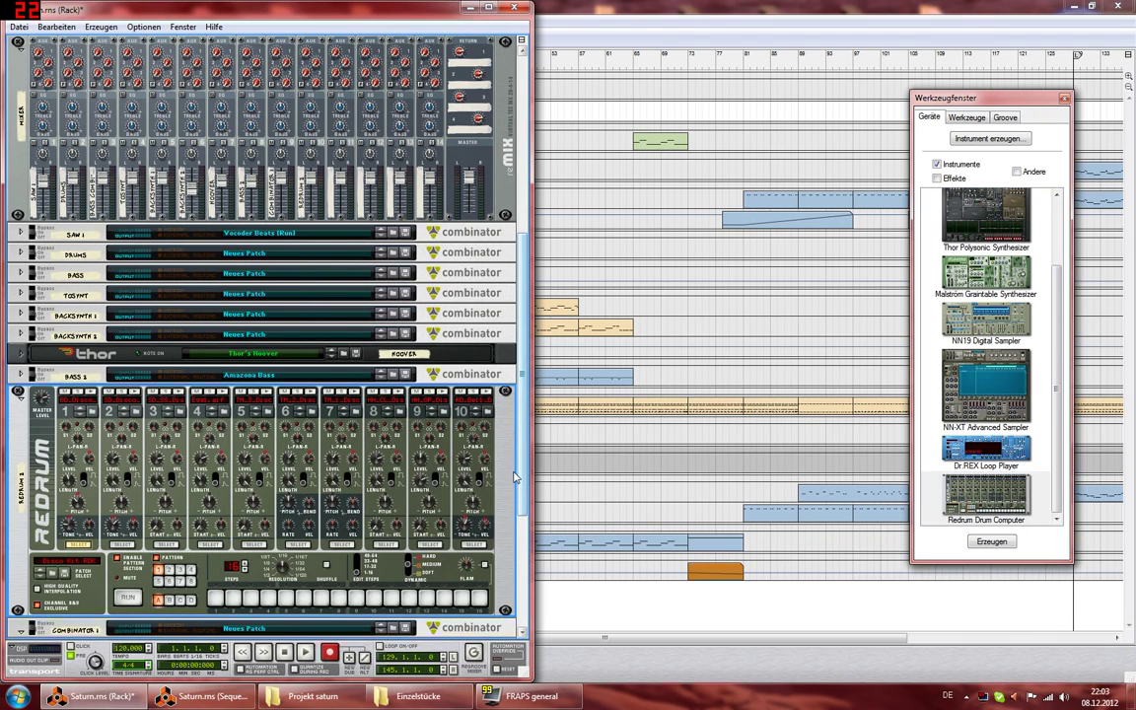
left_click_drag(522, 479, 520, 552)
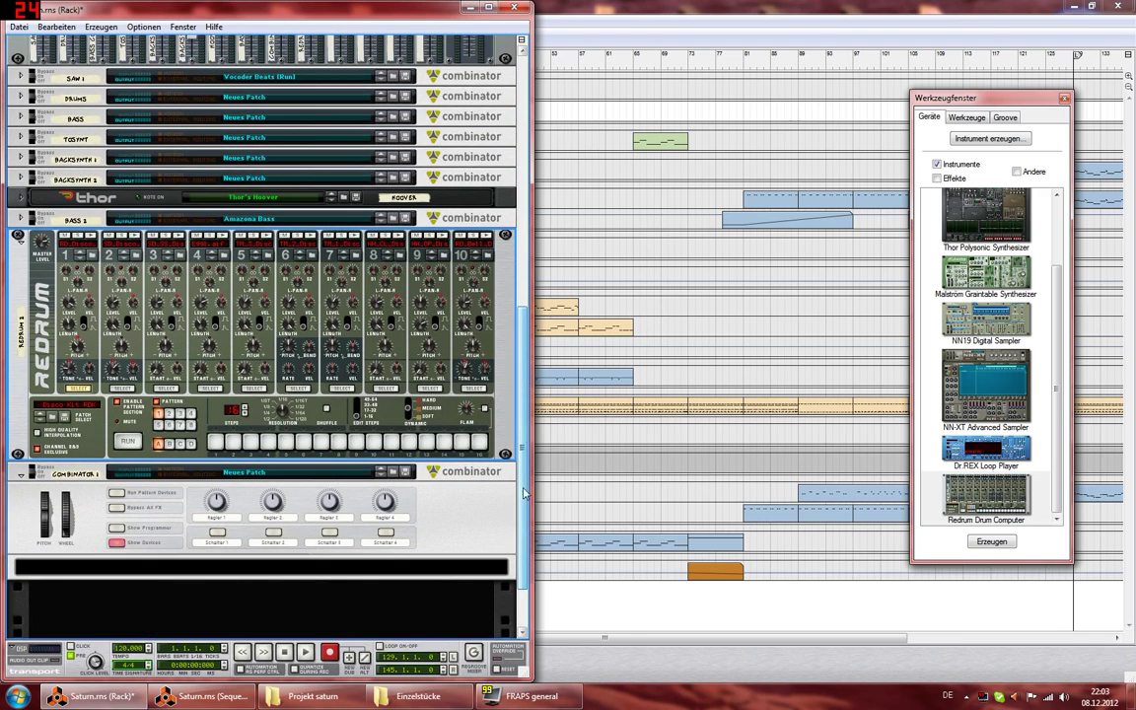
left_click(44, 28)
left_click(61, 43)
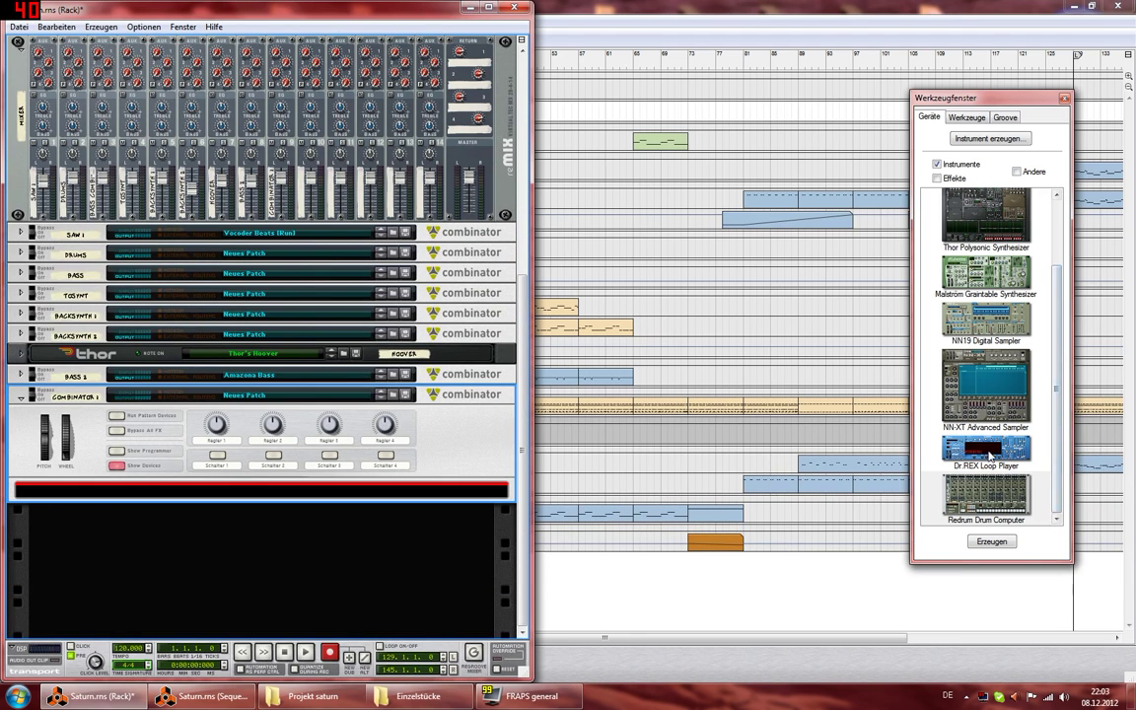
Step: Add a Redrum Drum Computer inside the new Combinator and initialize its patch
left_click(984, 491)
left_click_drag(983, 497, 400, 518)
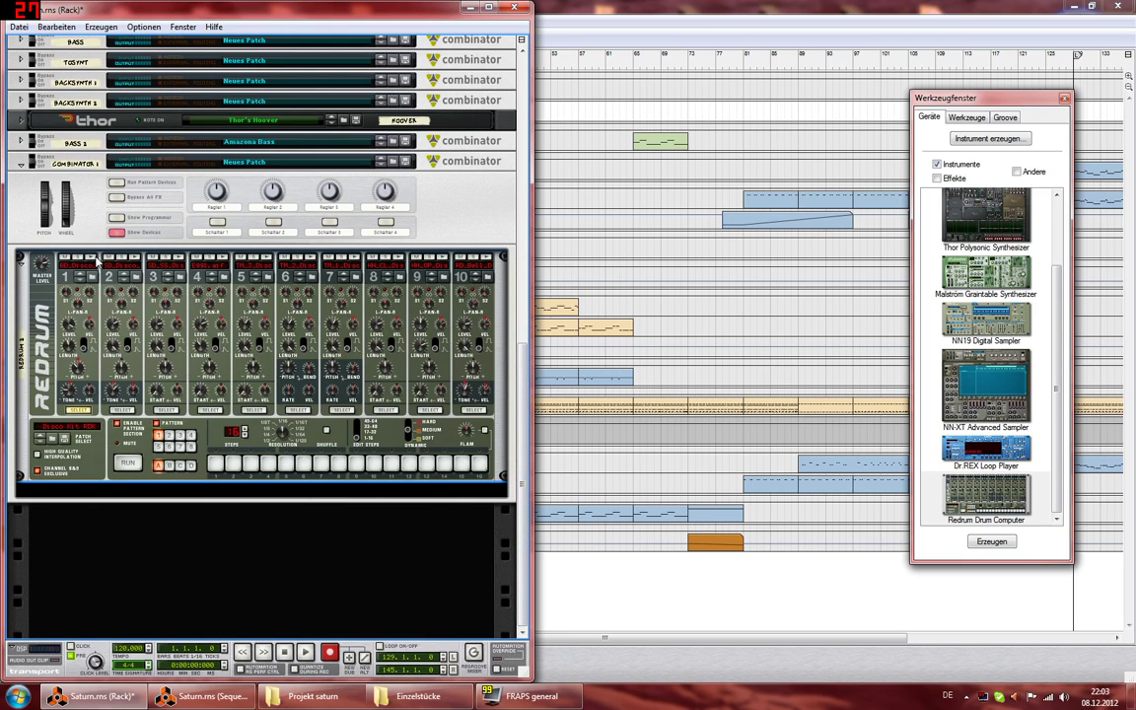
right_click(41, 316)
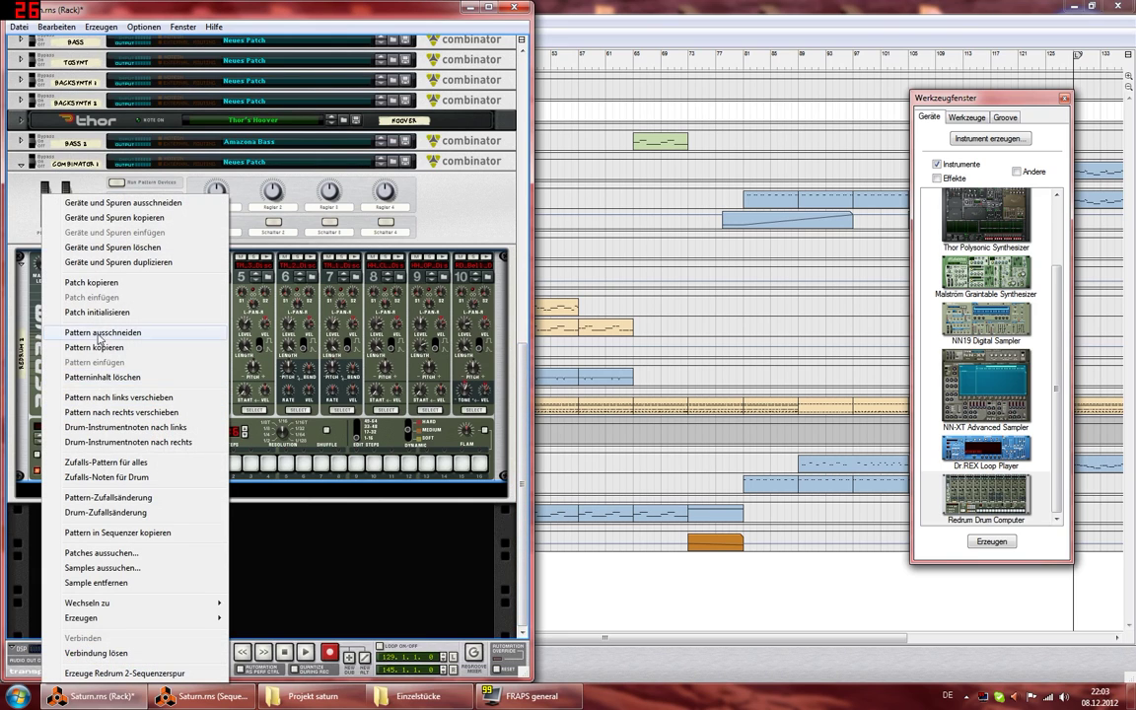
left_click(99, 312)
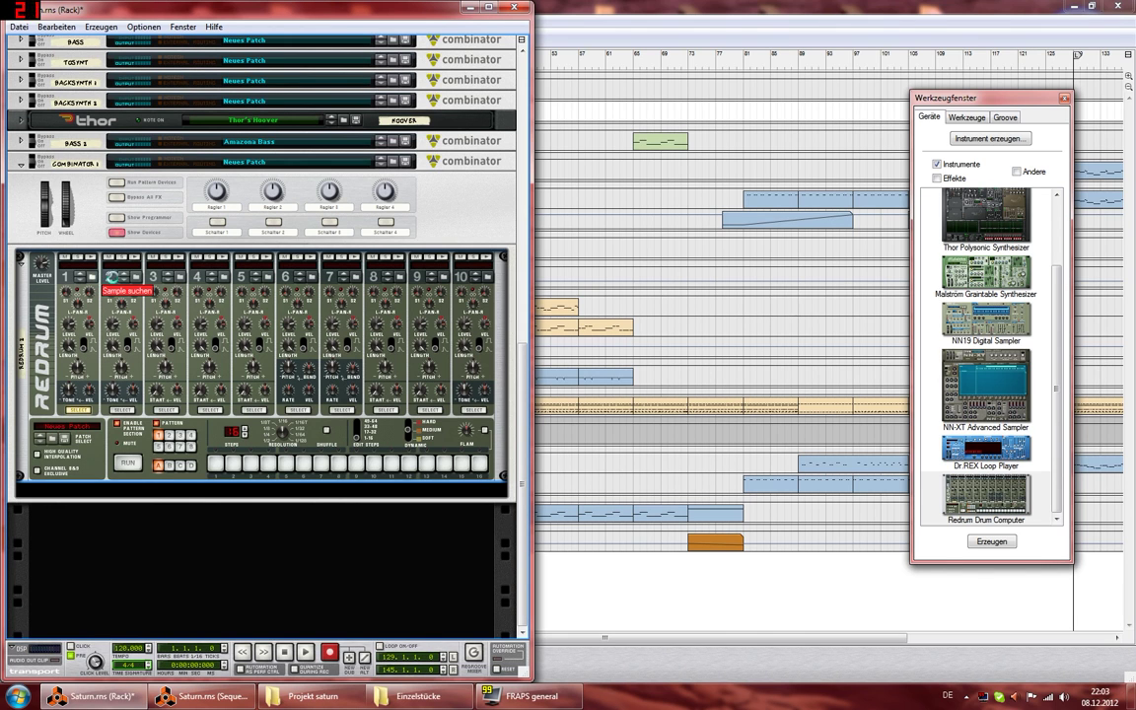
left_click(116, 277)
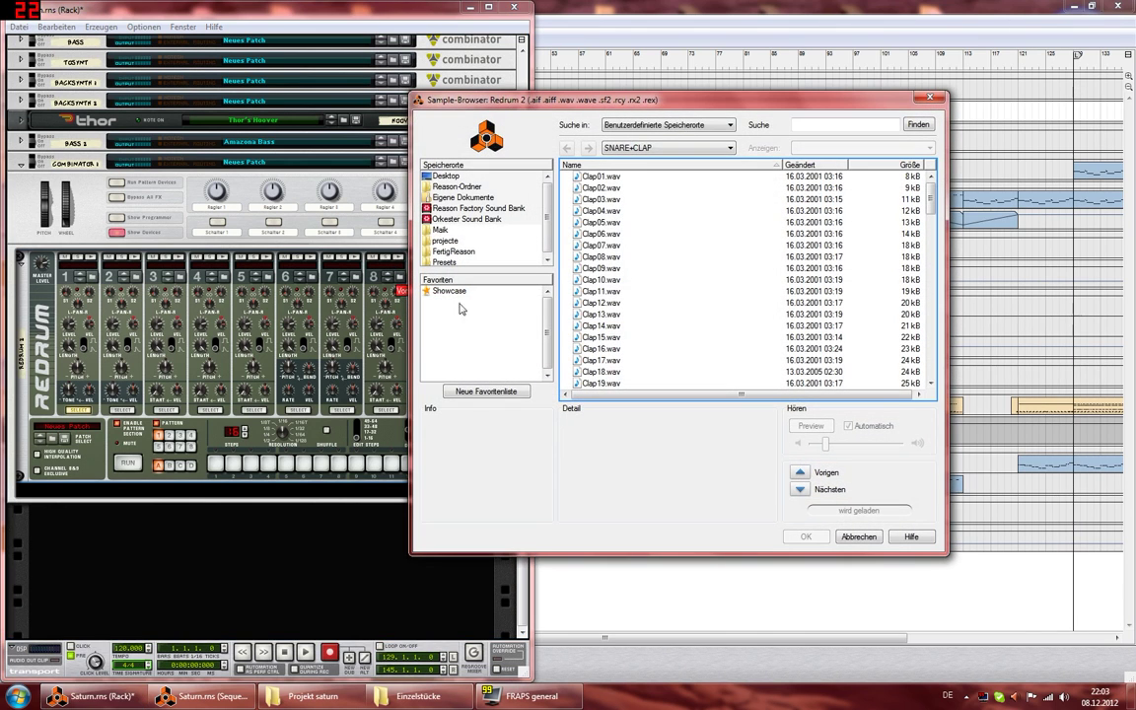
left_click(859, 535)
Step: Move the Combinator 1 track above Drums in the sequencer and rename the Combinator in the rack as Cymbals
left_click(752, 290)
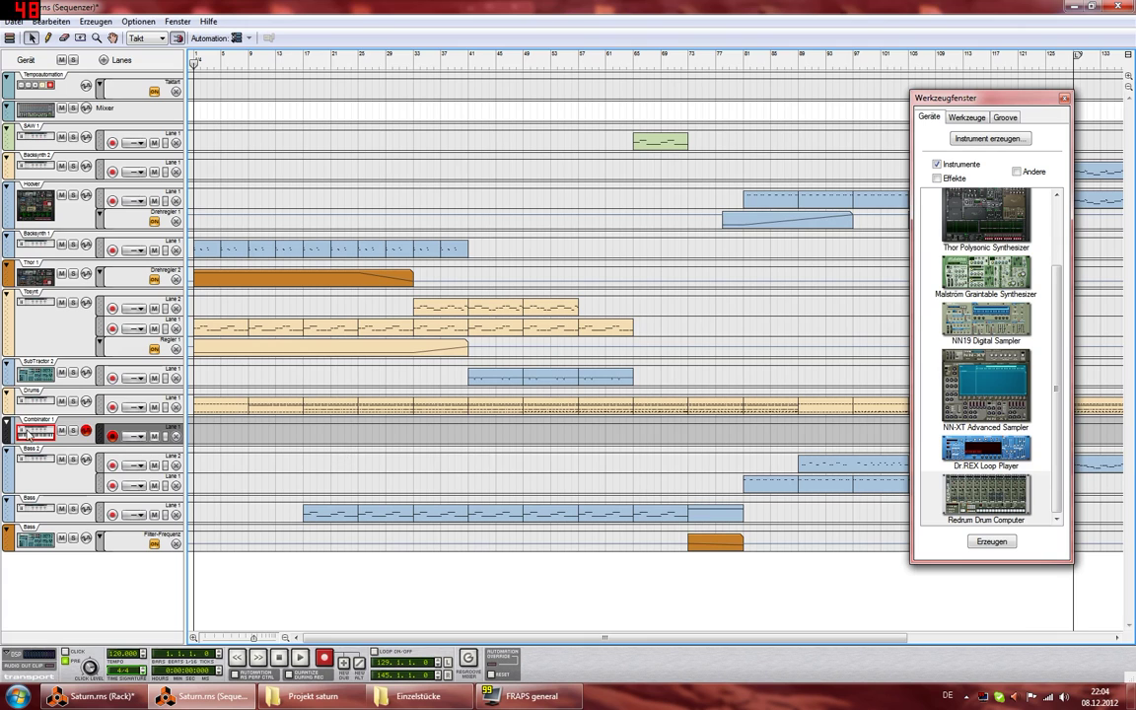
left_click_drag(28, 434, 28, 395)
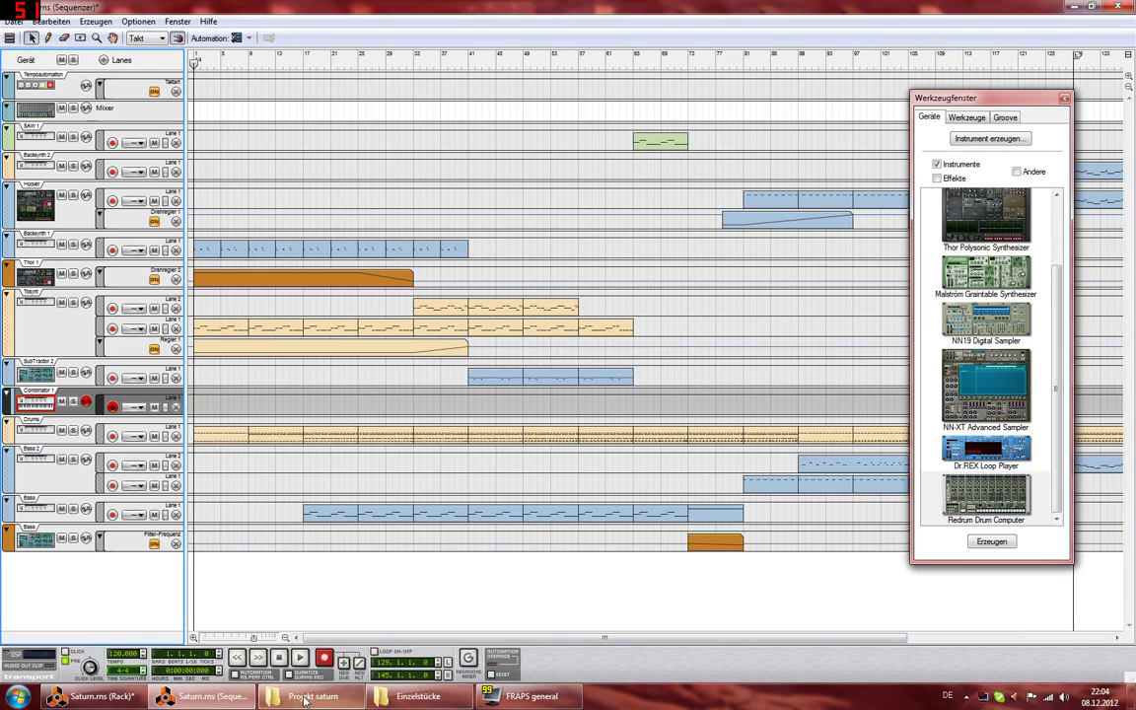
left_click(89, 696)
double_click(66, 166)
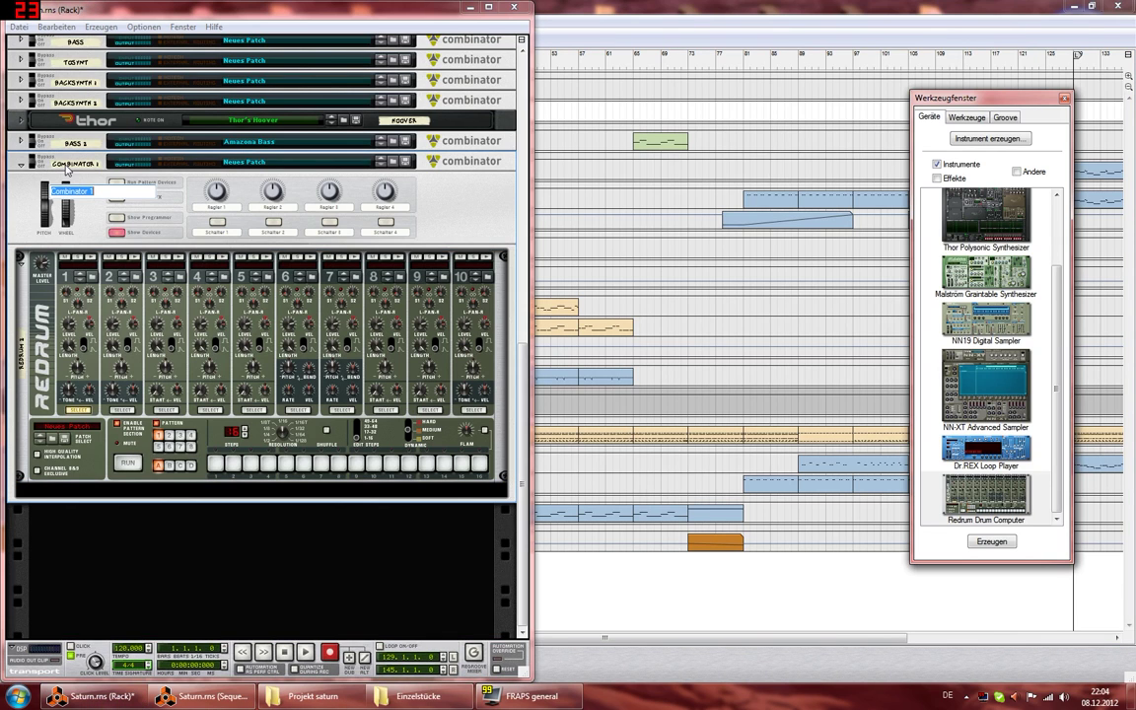
type("Cymbal")
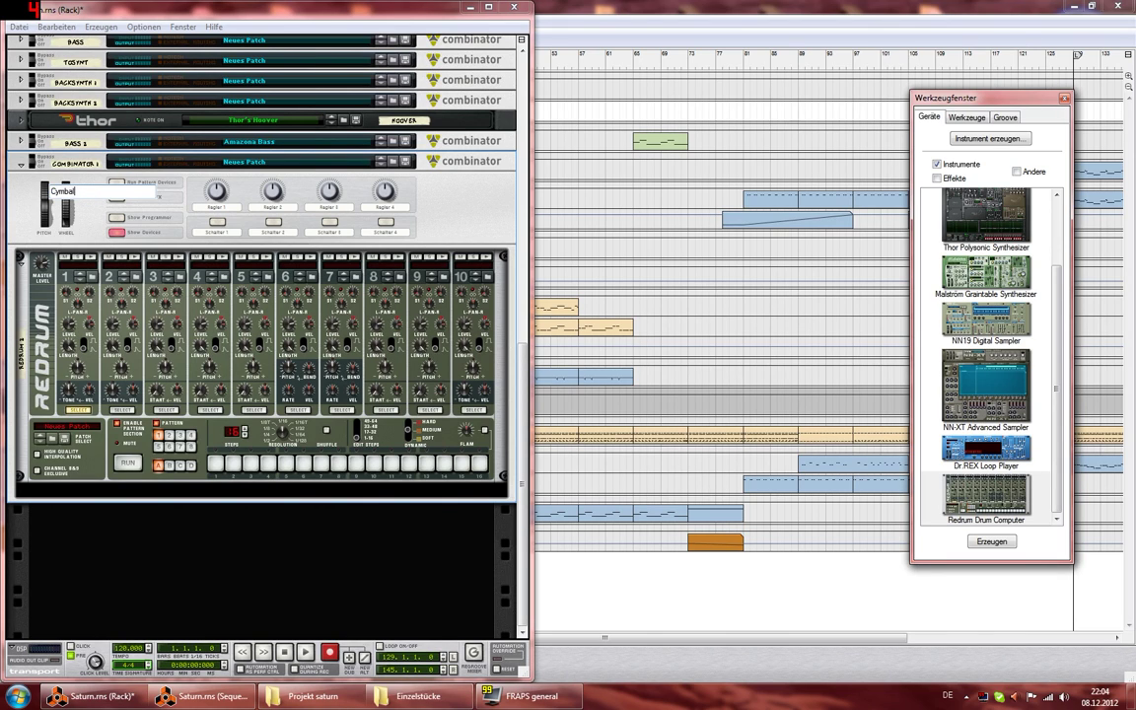
type("s")
key("Return")
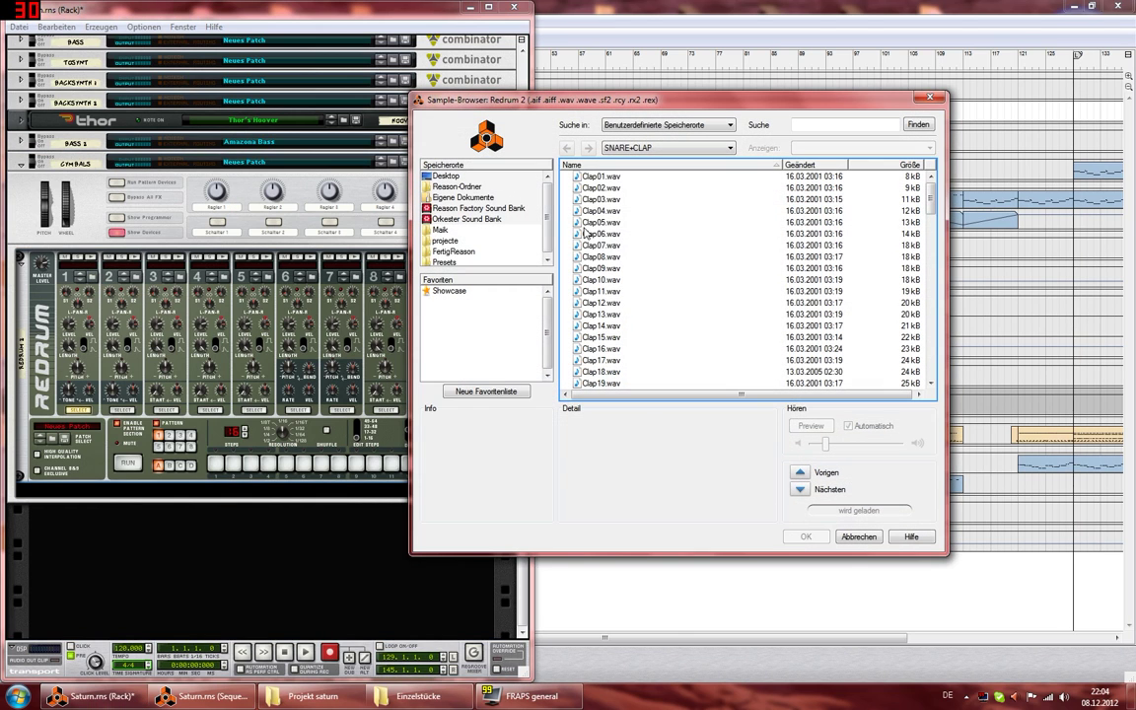
Step: Browse the samples from SNARE+CLAP up to the Hardcore Drums folder and expand its crash-cymbals folder
left_click(591, 222)
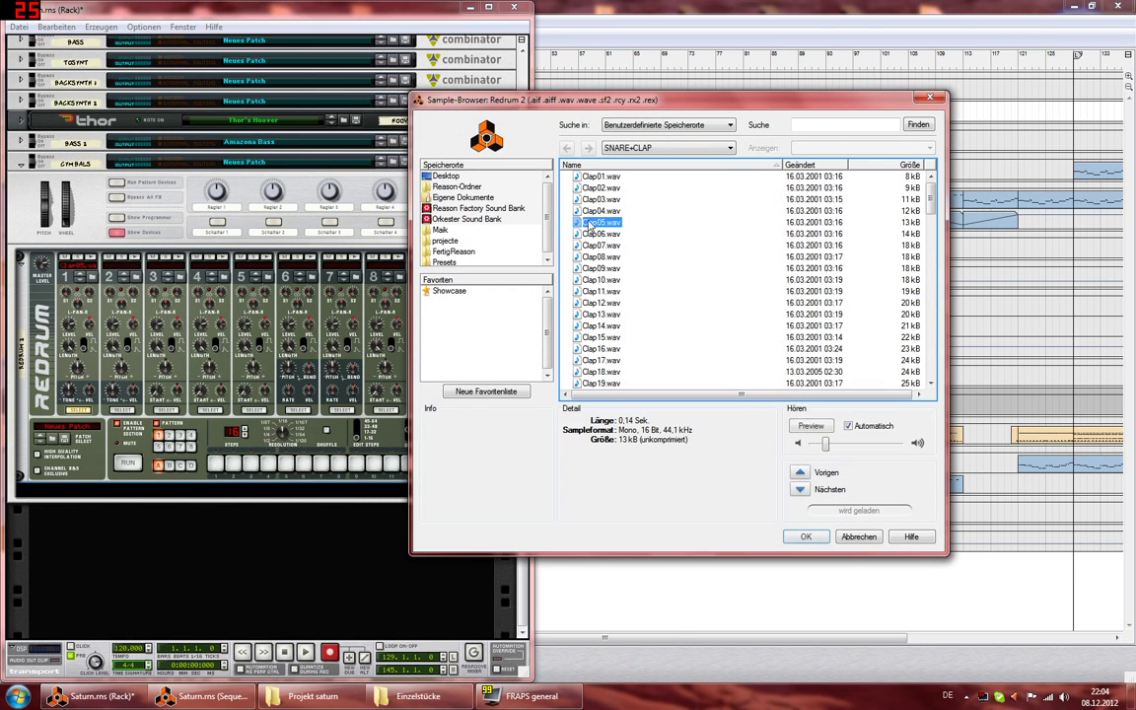
left_click(661, 148)
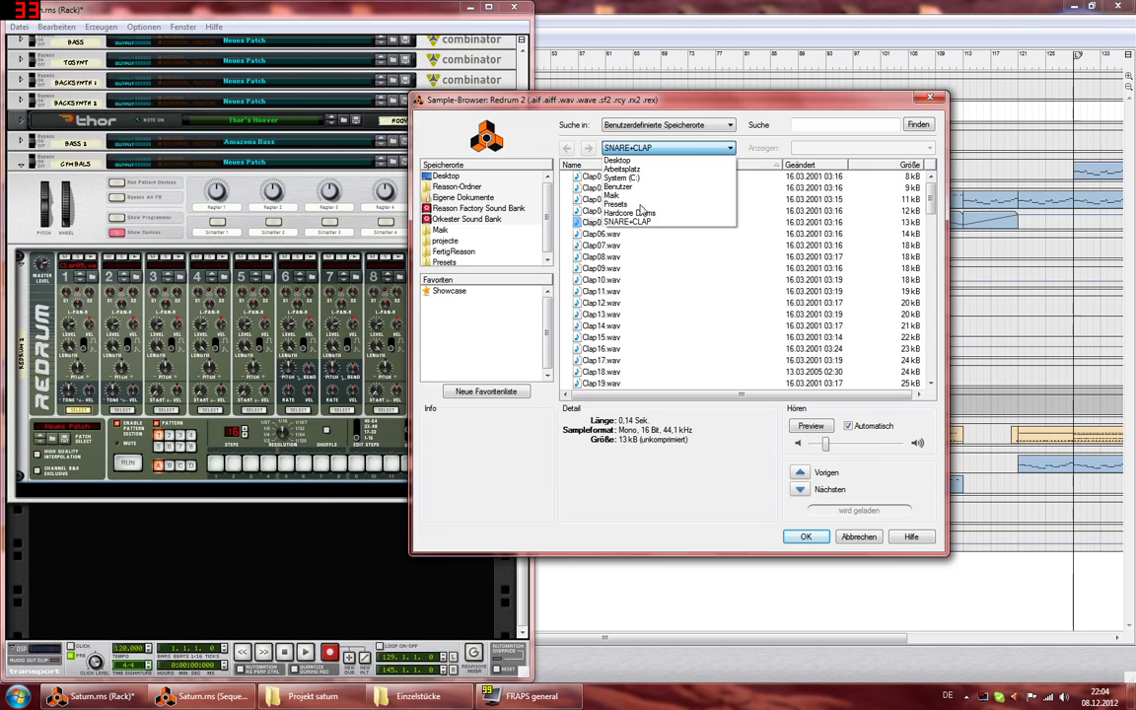
left_click(616, 212)
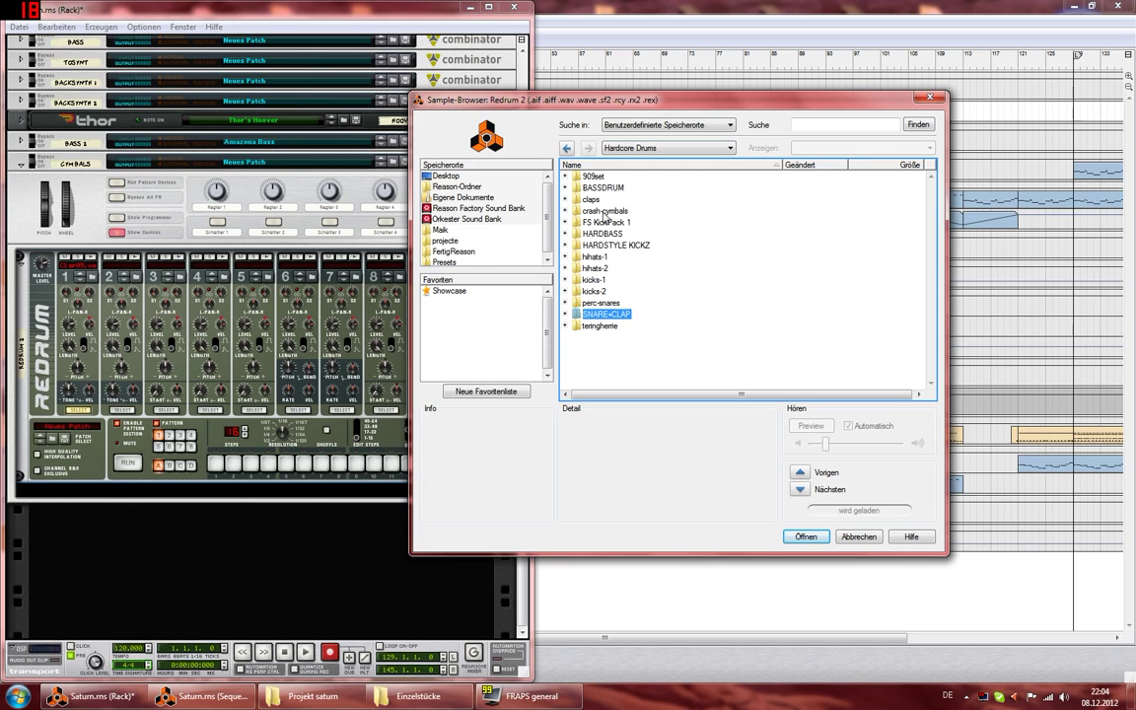
left_click(605, 211)
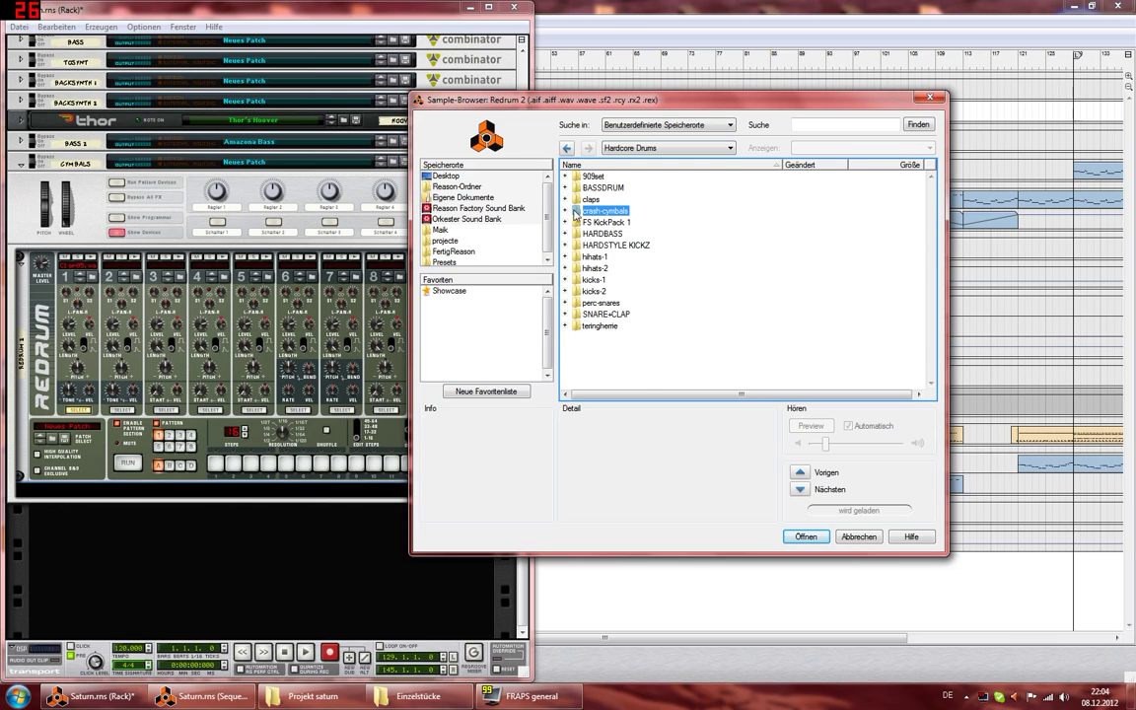
double_click(604, 212)
Step: Audition the crash, reverse and cymbal samples and load crash2.wav into drum channel 1 of the Redrum
left_click(612, 224)
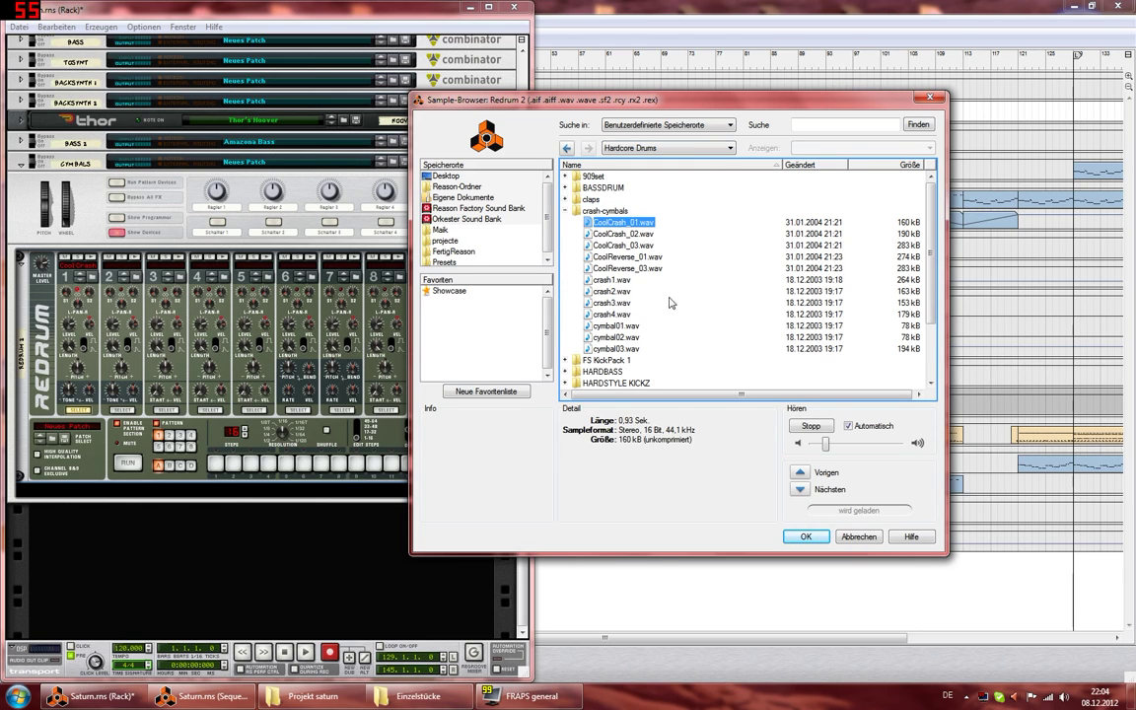
left_click(611, 281)
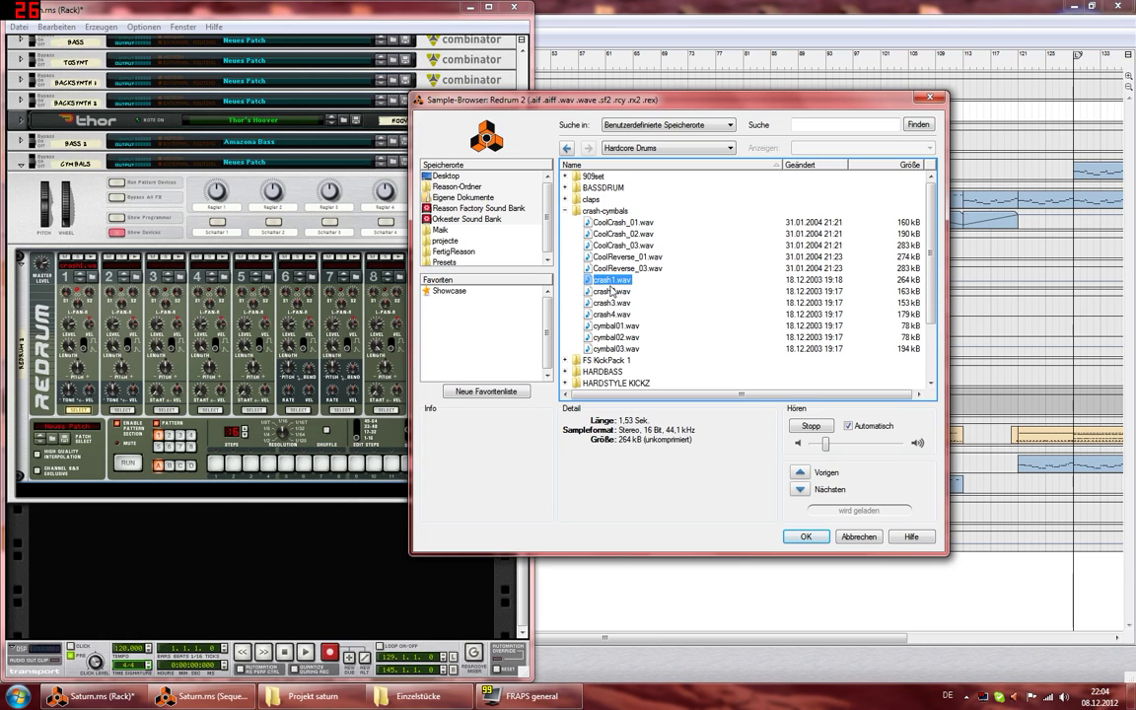
left_click(611, 302)
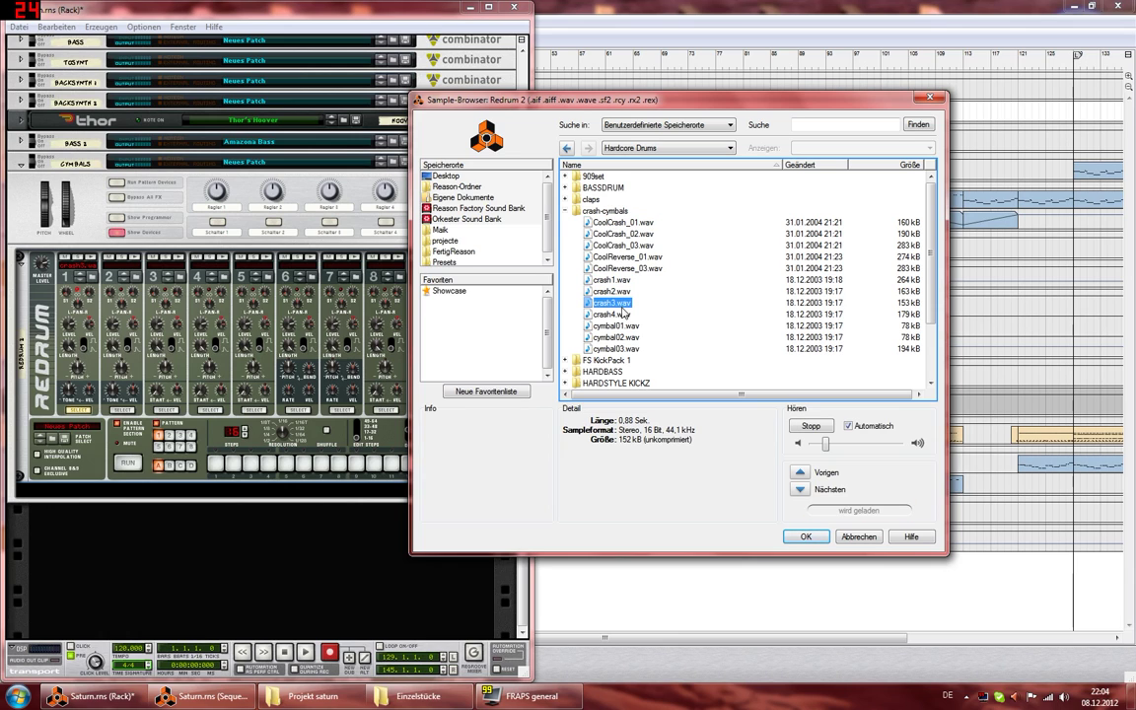
left_click(619, 314)
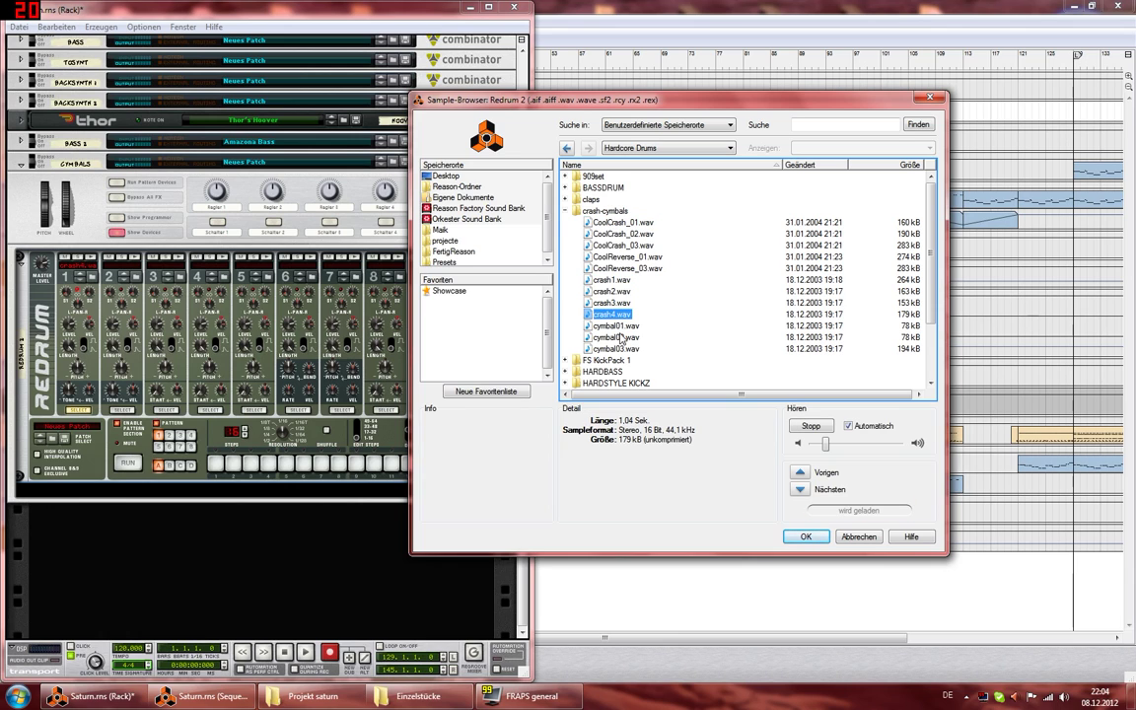
left_click(639, 259)
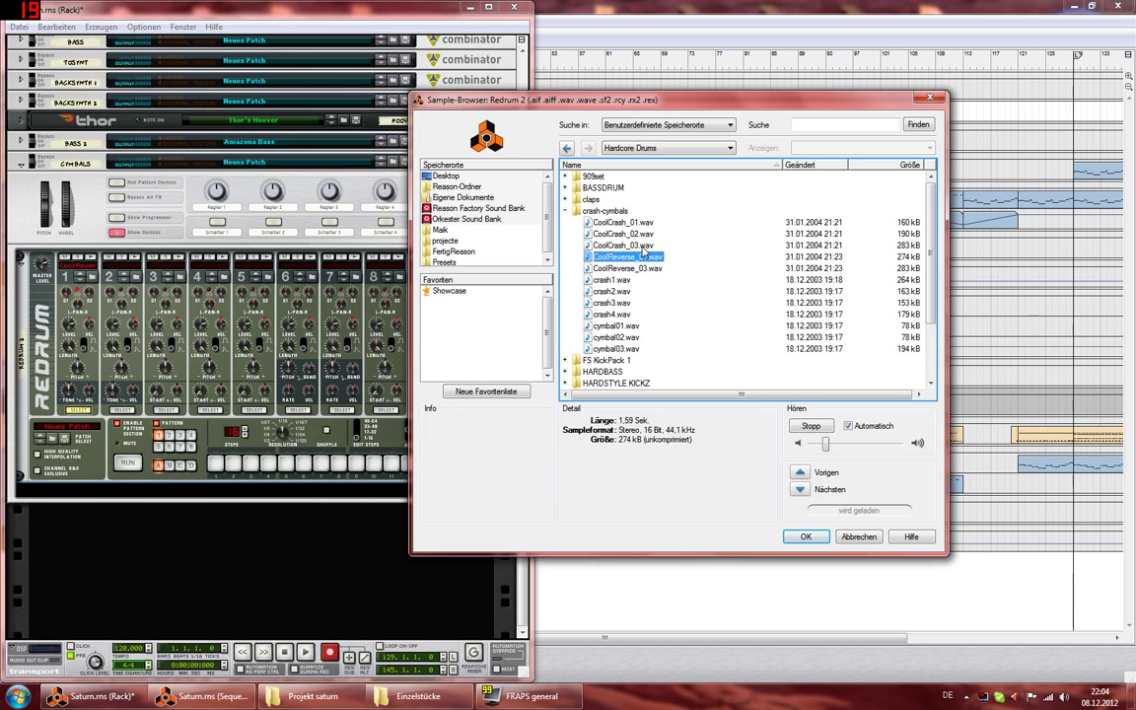
left_click(644, 265)
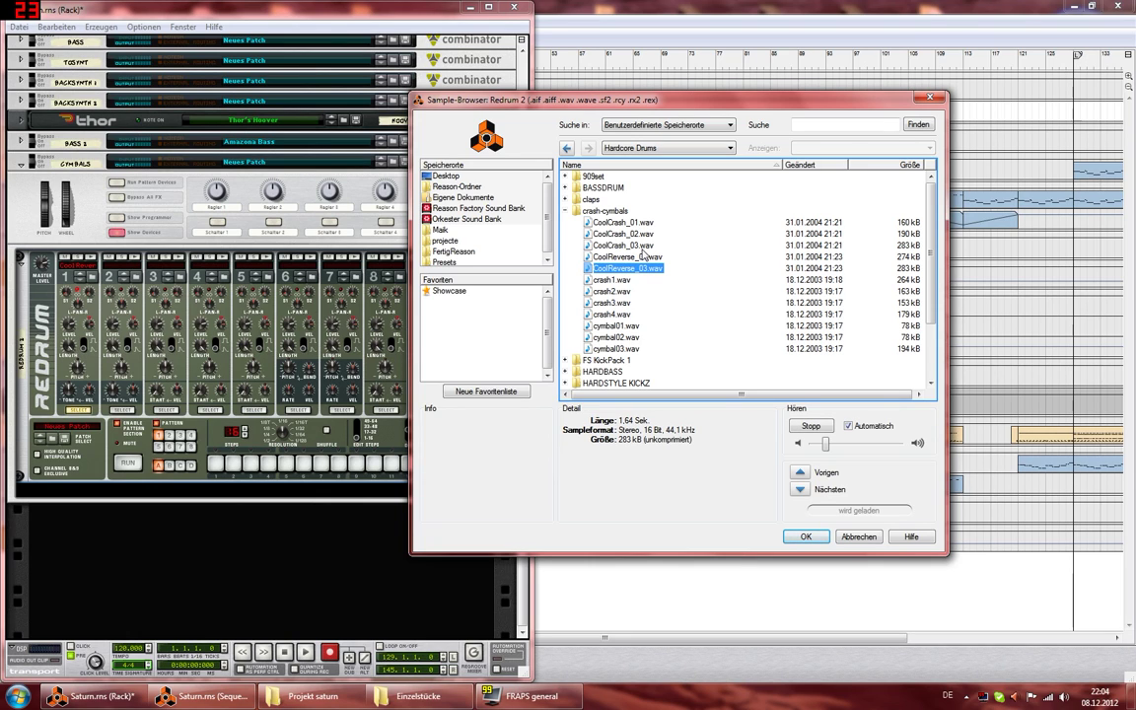
left_click(620, 327)
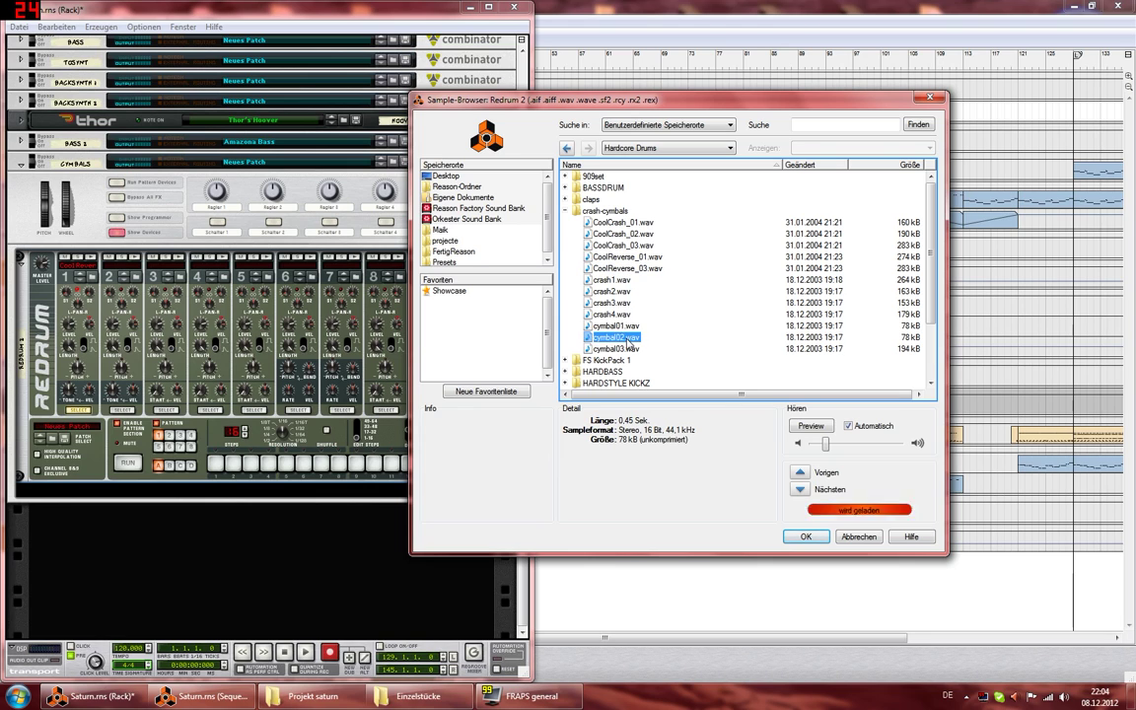
left_click(621, 293)
left_click(804, 535)
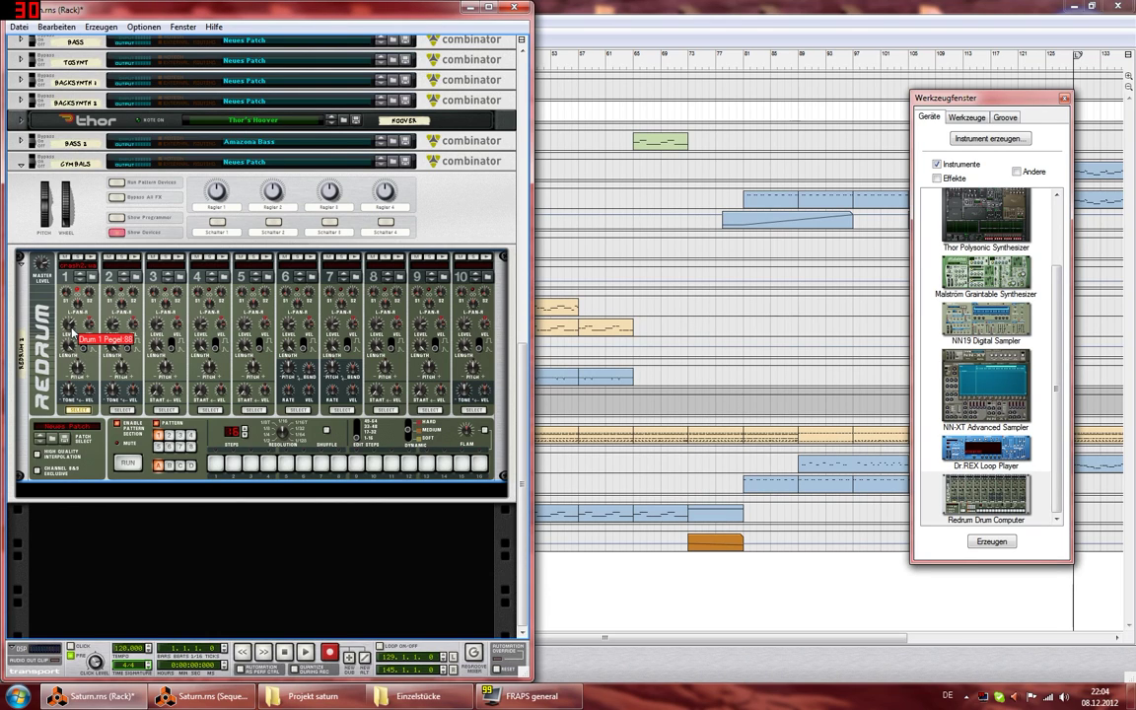
Step: Play the arrangement at the section starts from bar 1 onward and stop at bar 33
left_click(613, 263)
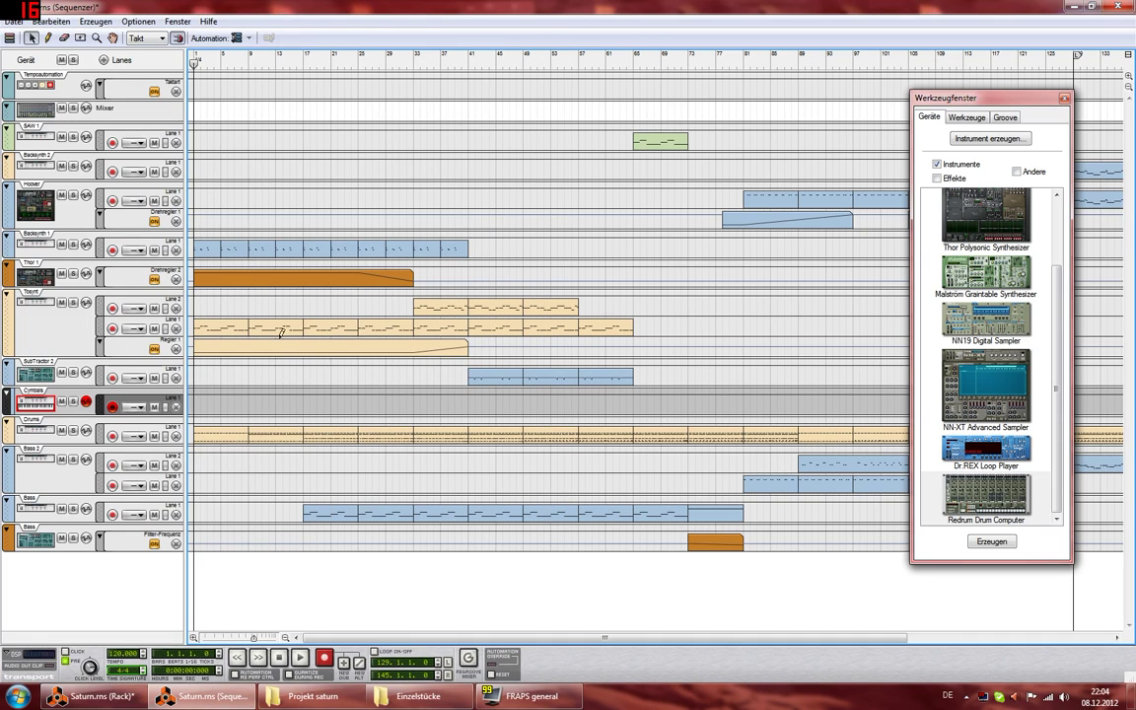
key("alt+space")
left_click(230, 69)
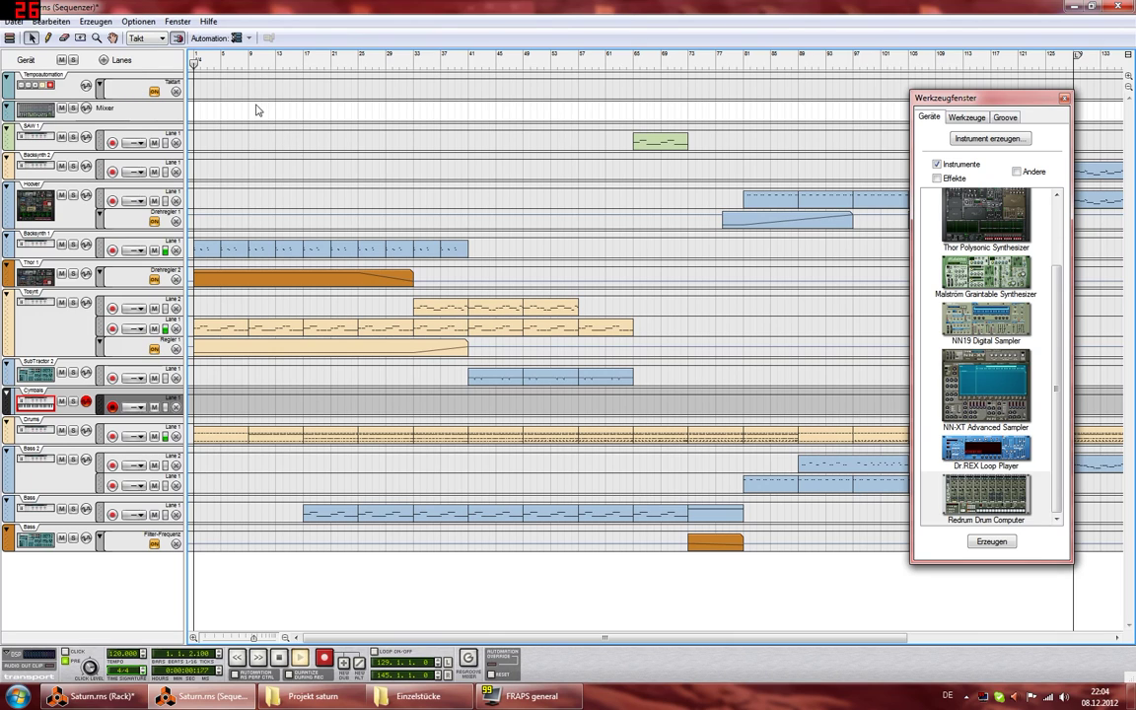
key("space")
left_click(250, 66)
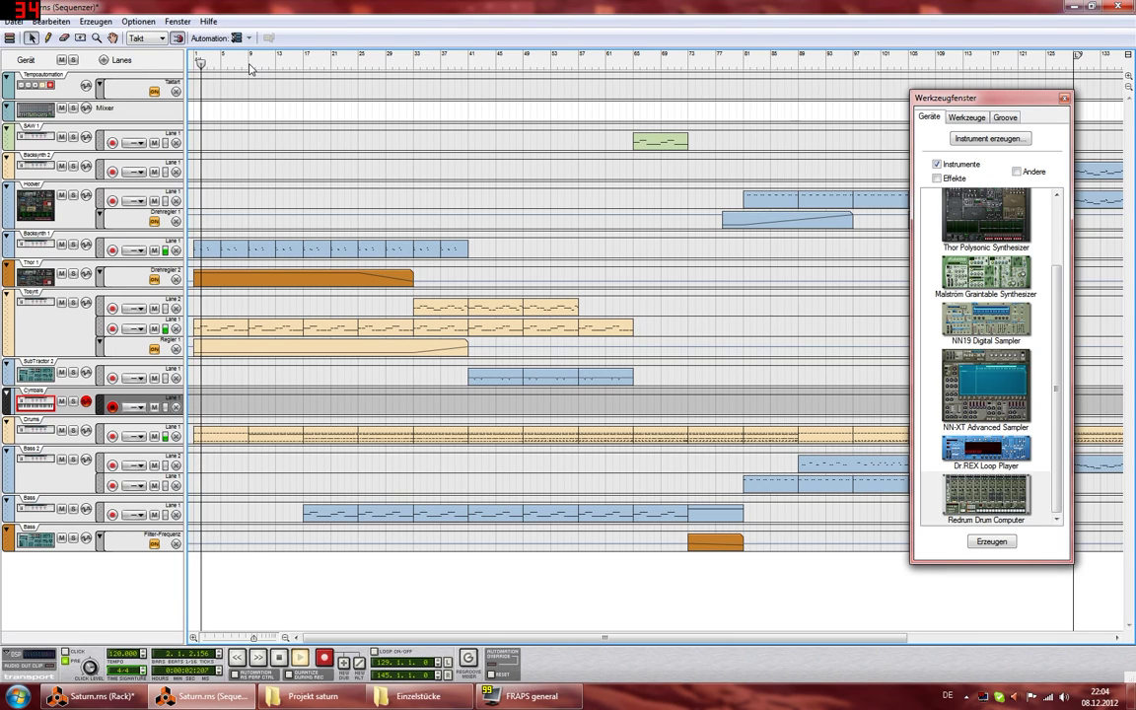
left_click(305, 65)
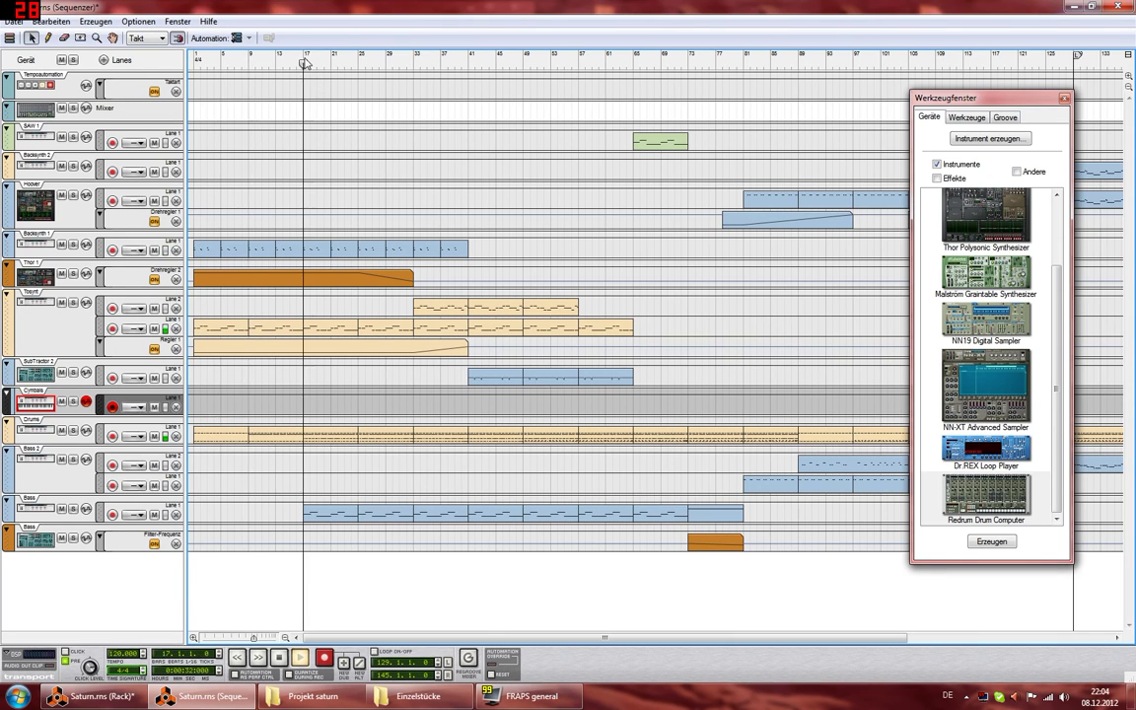
left_click(359, 65)
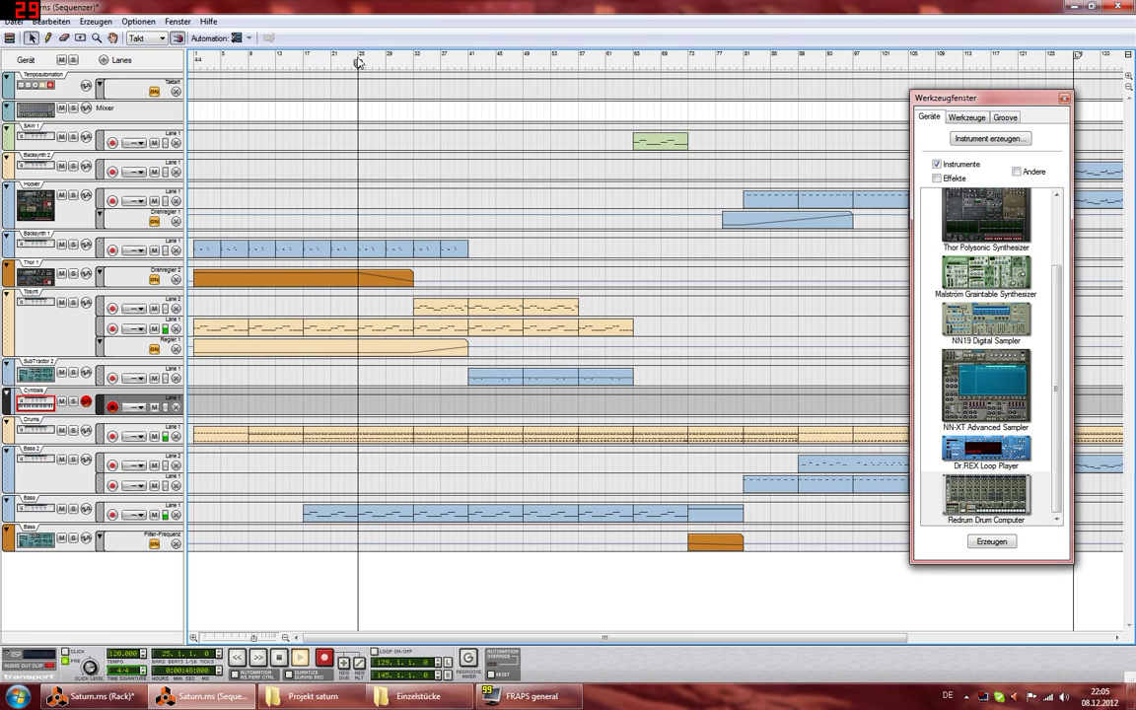
left_click(414, 67)
key("space")
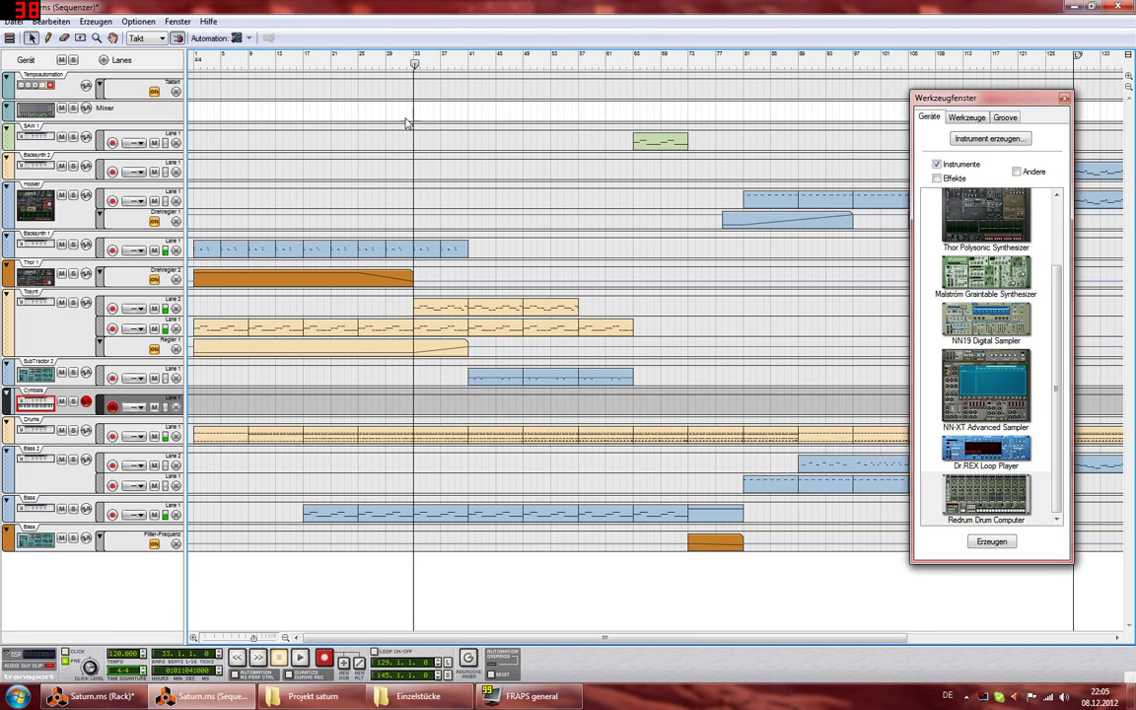
Step: Create a one-bar clip at bar 33 on the Cymbals track with a C1 note of length 0.1.3.0, and return to the arrangement
double_click(420, 398)
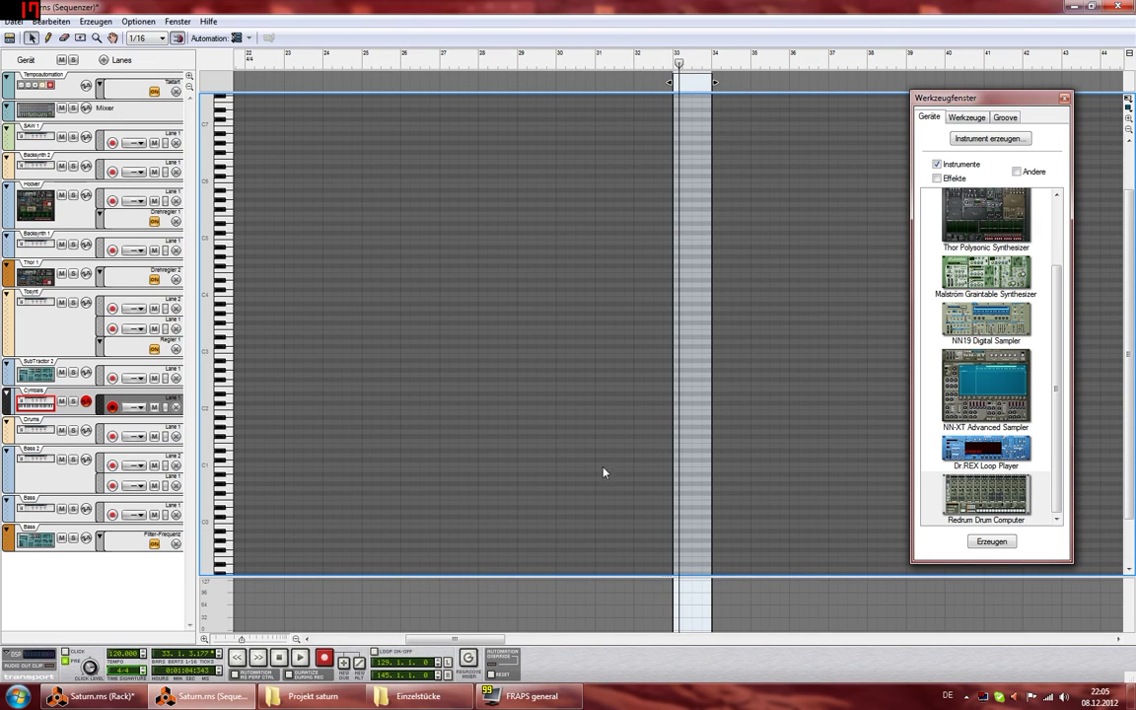
left_click_drag(675, 462, 691, 462)
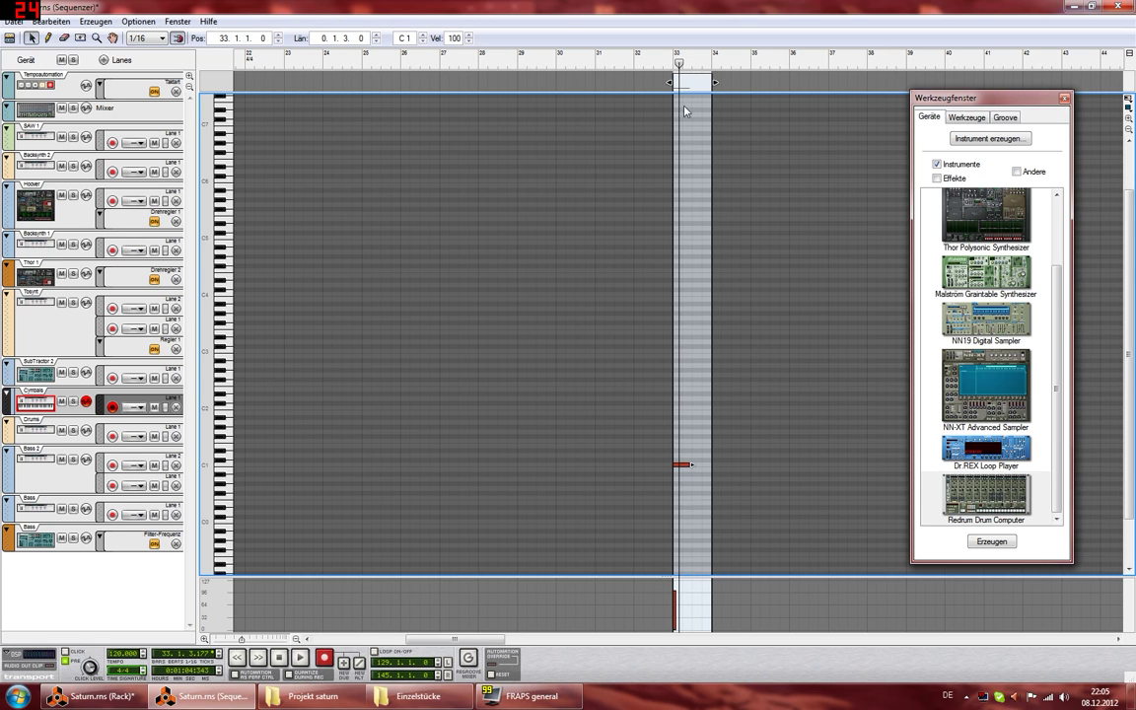
left_click(594, 57)
left_click(10, 38)
Step: Play the song from bar 31 through the crash and lower the Cymbals channel level in the mixer to 84
key("space")
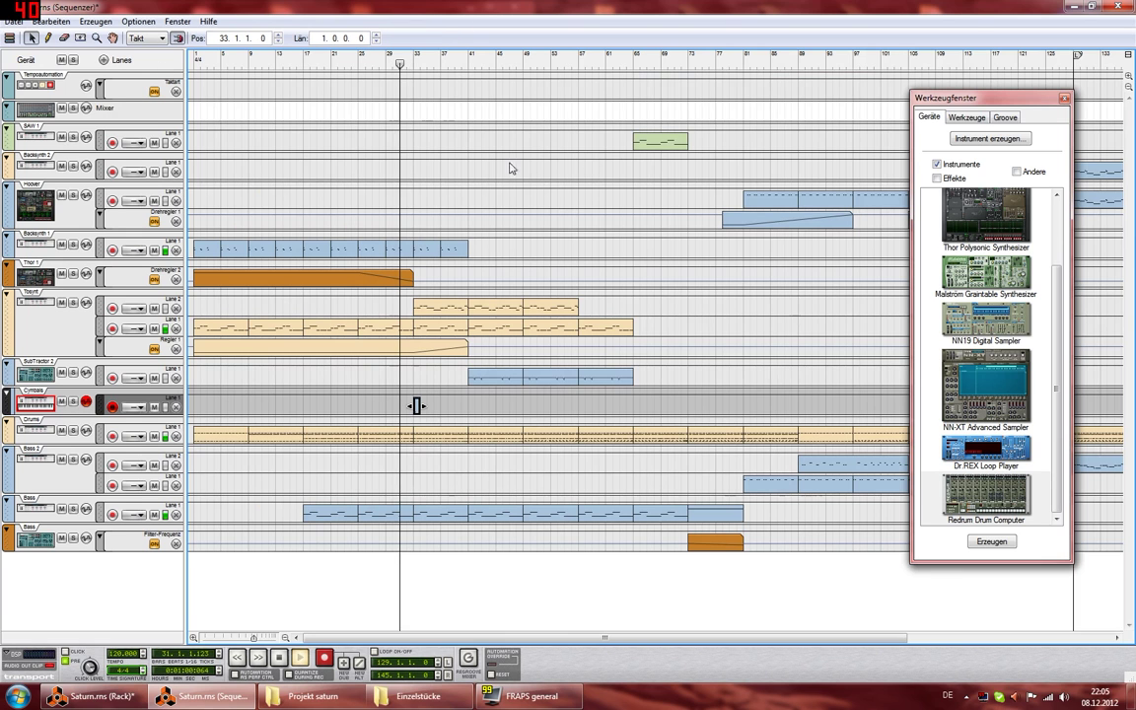
left_click(445, 154)
left_click(103, 697)
scroll(211, 424, "up", 3)
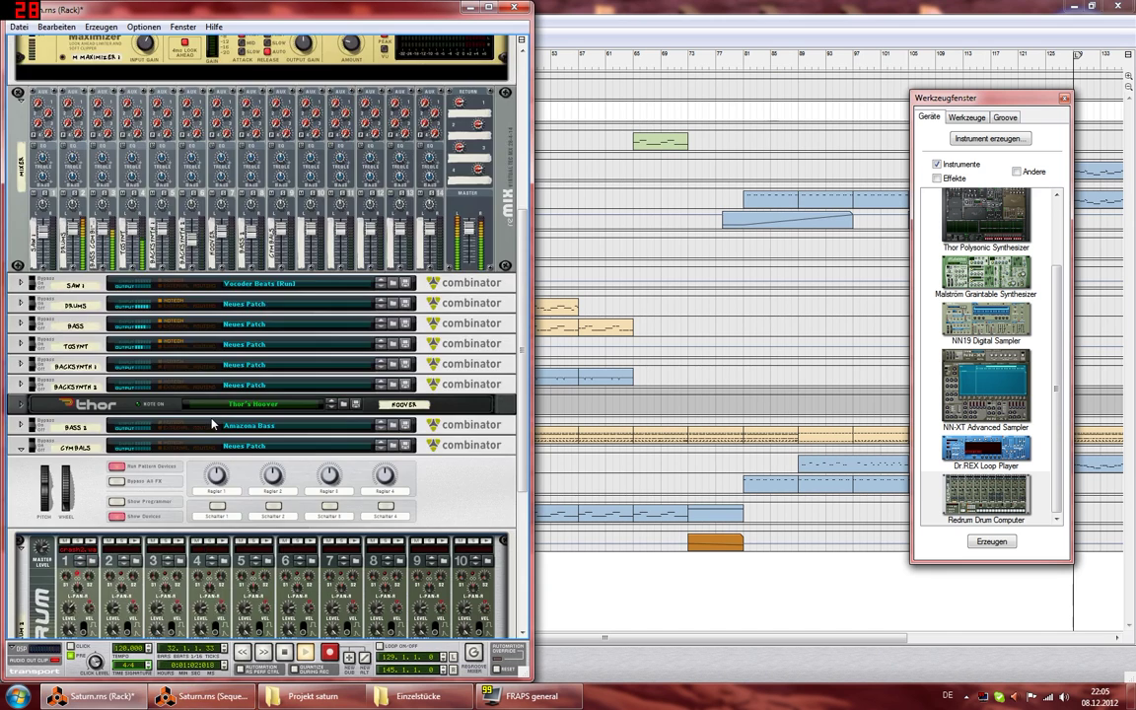
scroll(212, 424, "up", 4)
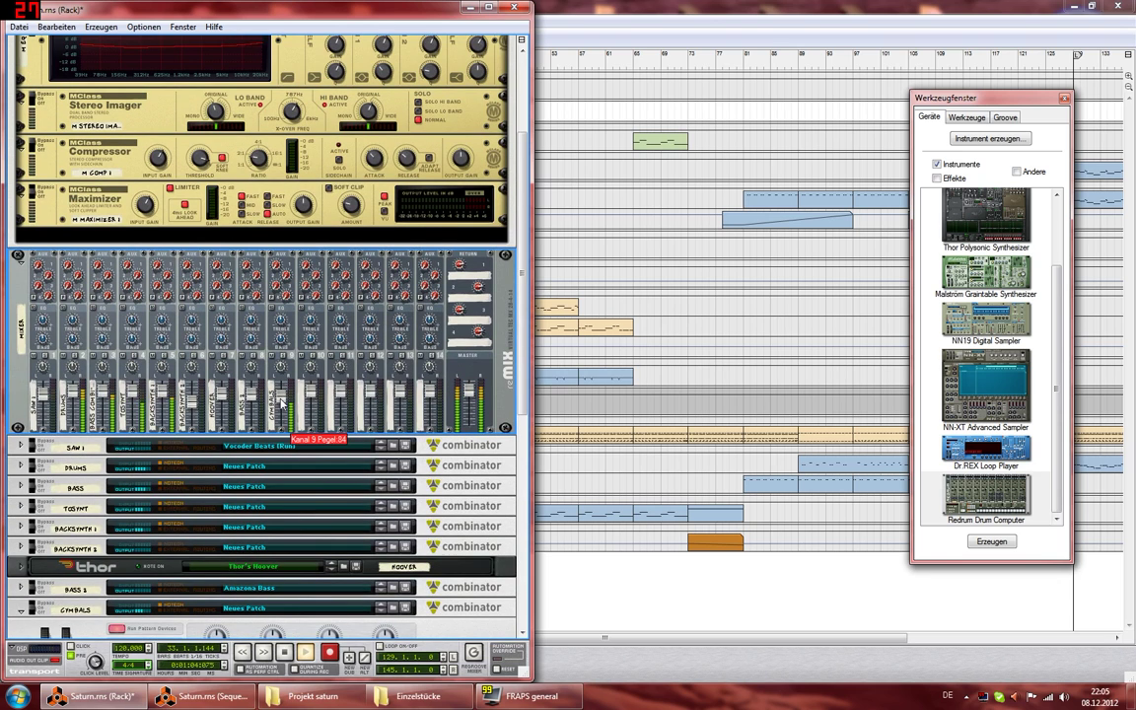
left_click(631, 288)
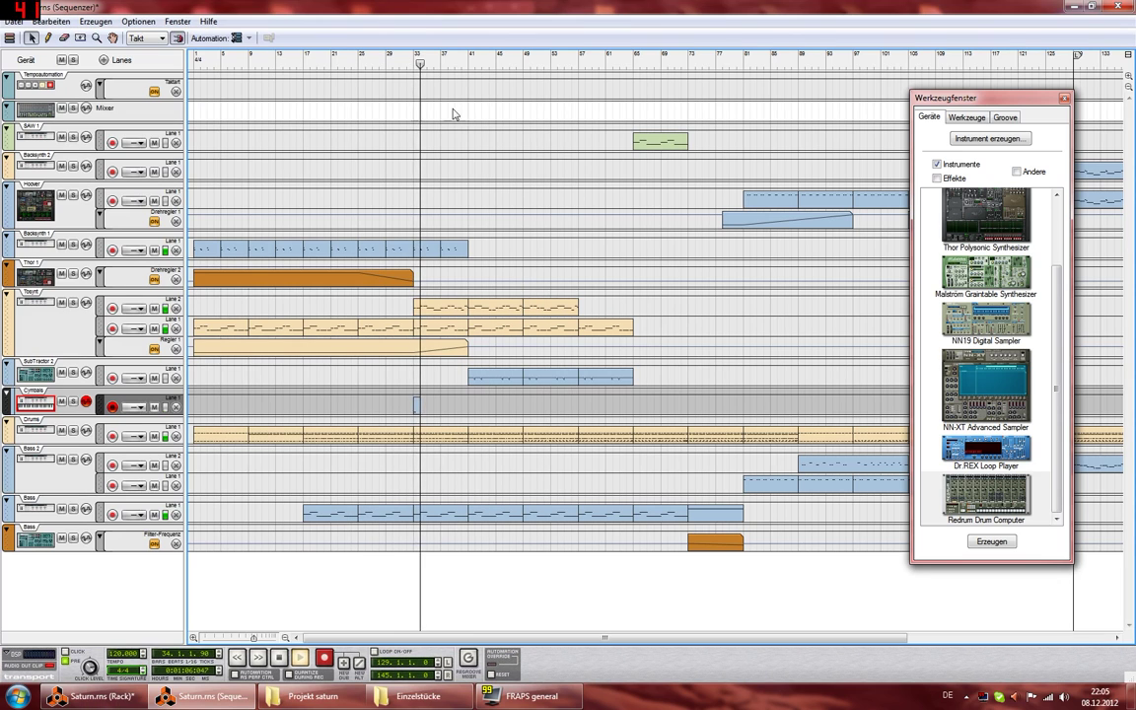
Step: Replay the passage from about bar 31 to check the crash's volume against the Cymbals mixer channel
left_click(400, 66)
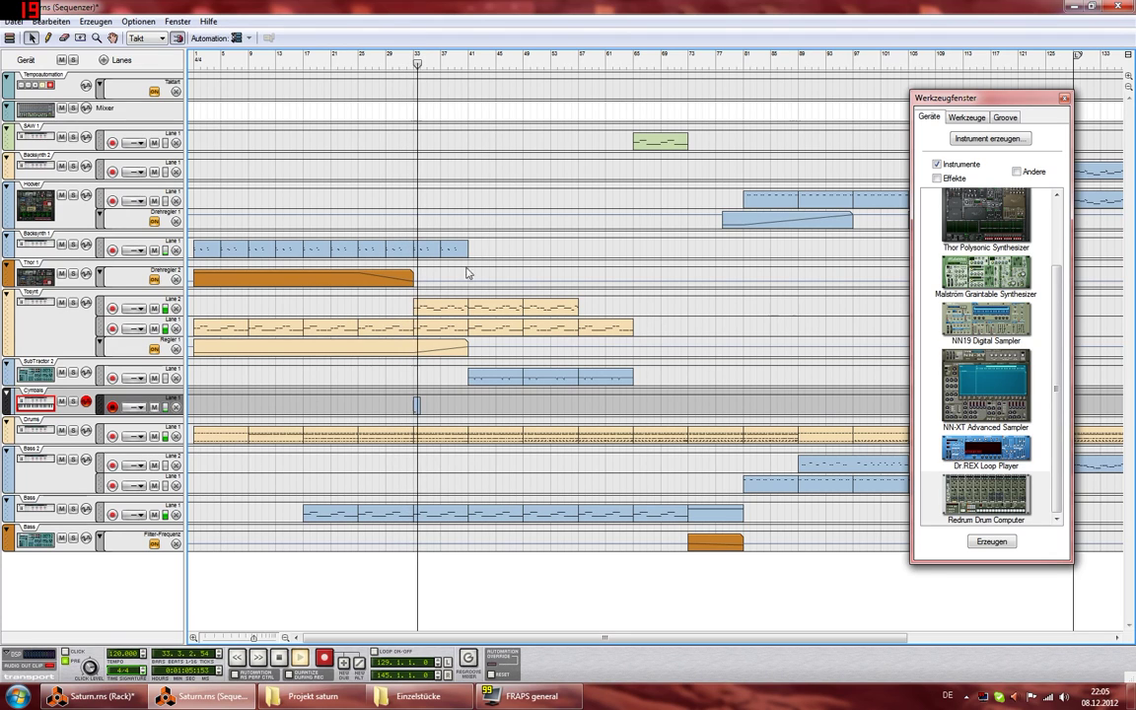
left_click(99, 697)
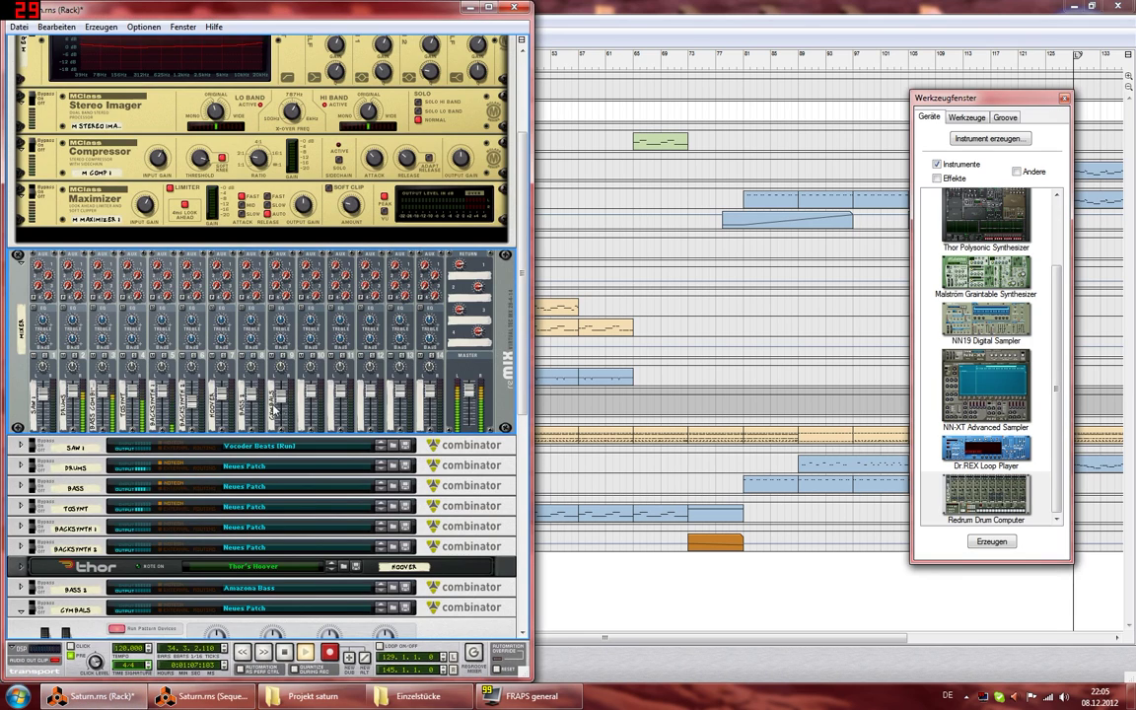
key("F7")
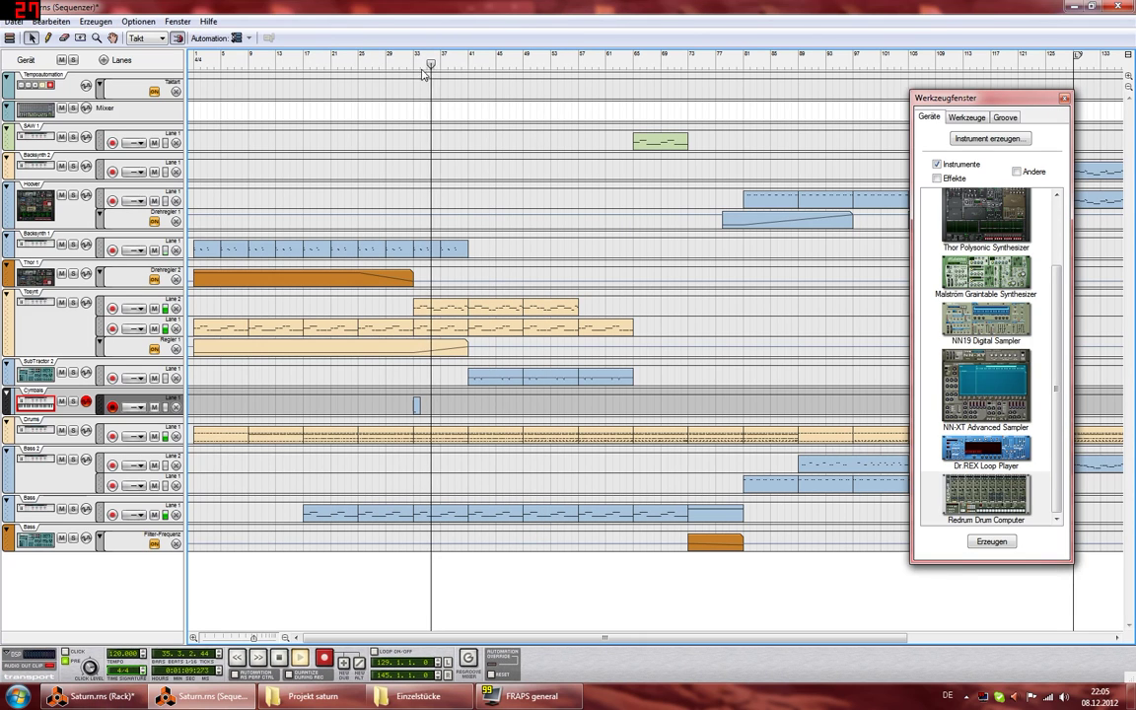
left_click(400, 63)
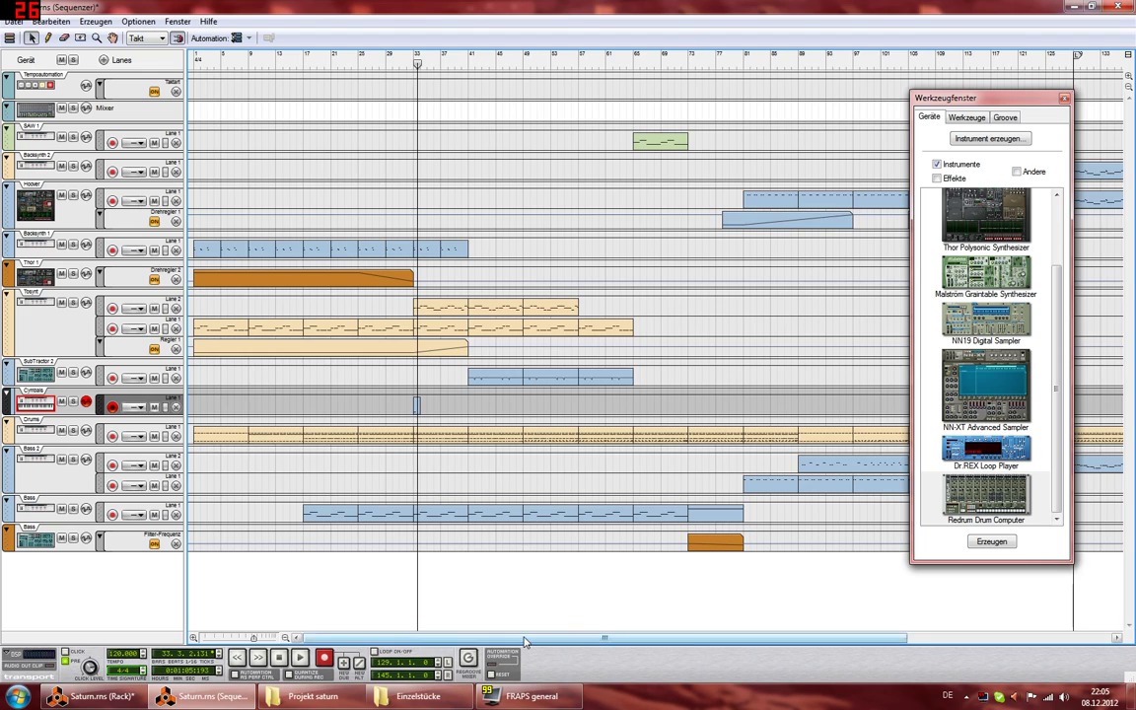
Step: Copy the Cymbals clip from bar 33 and paste it at bar 173, at the end of the drums
left_click_drag(526, 638, 577, 644)
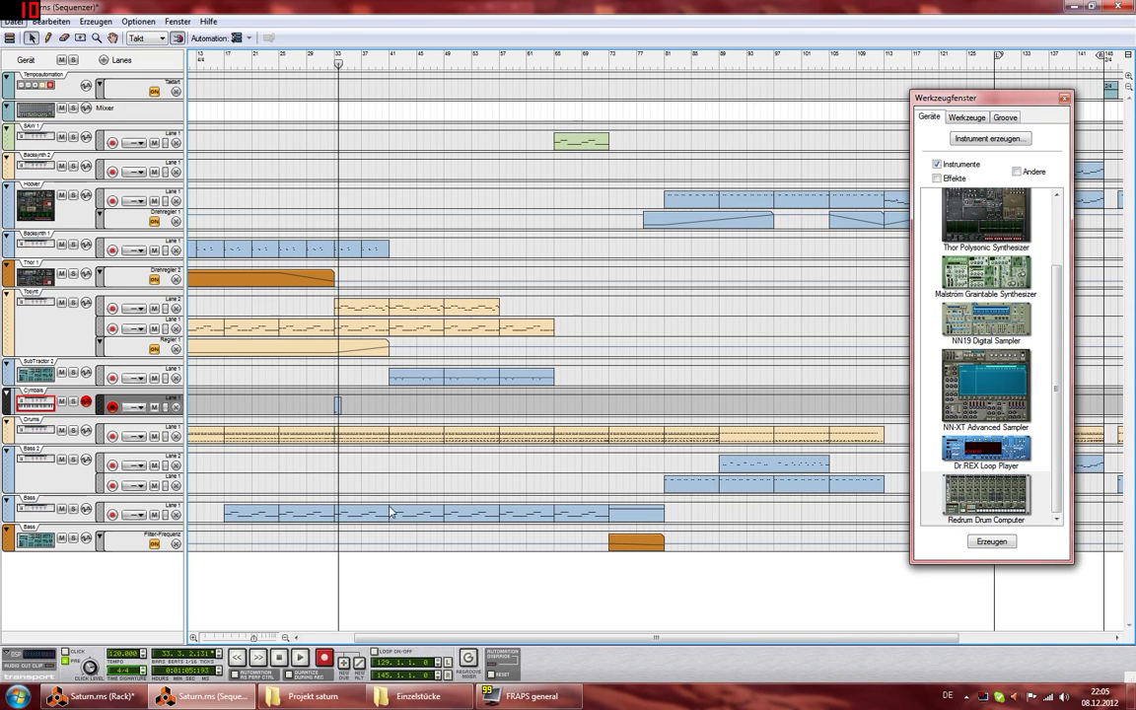
left_click(338, 405)
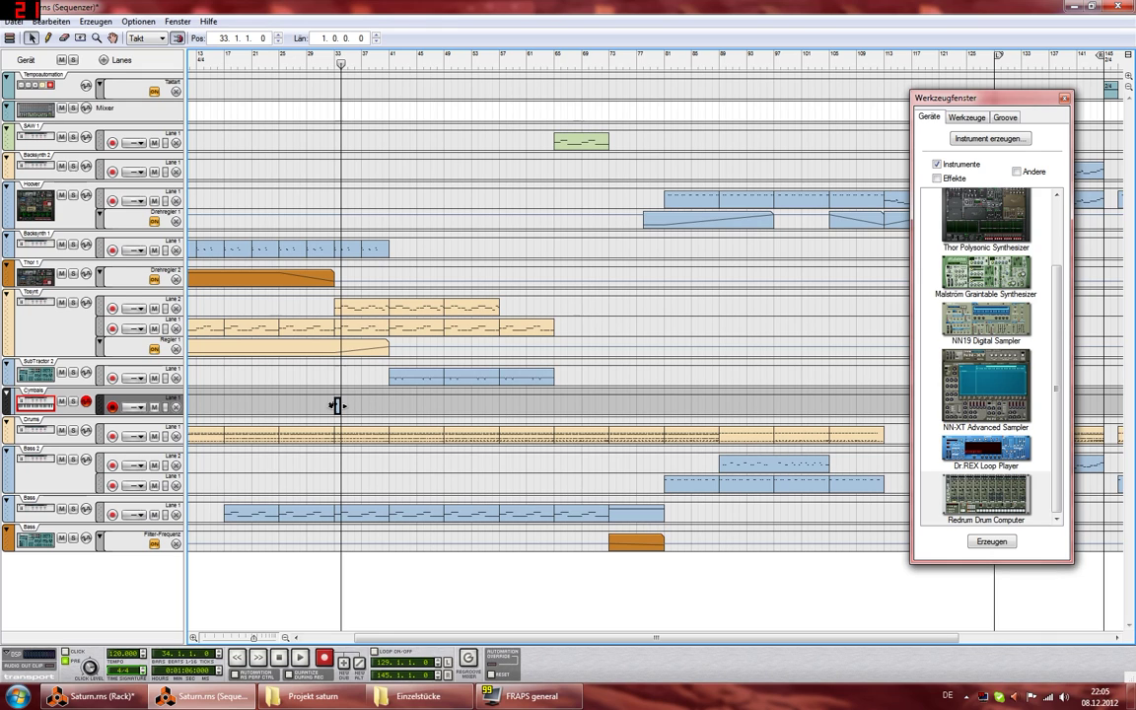
left_click(390, 62)
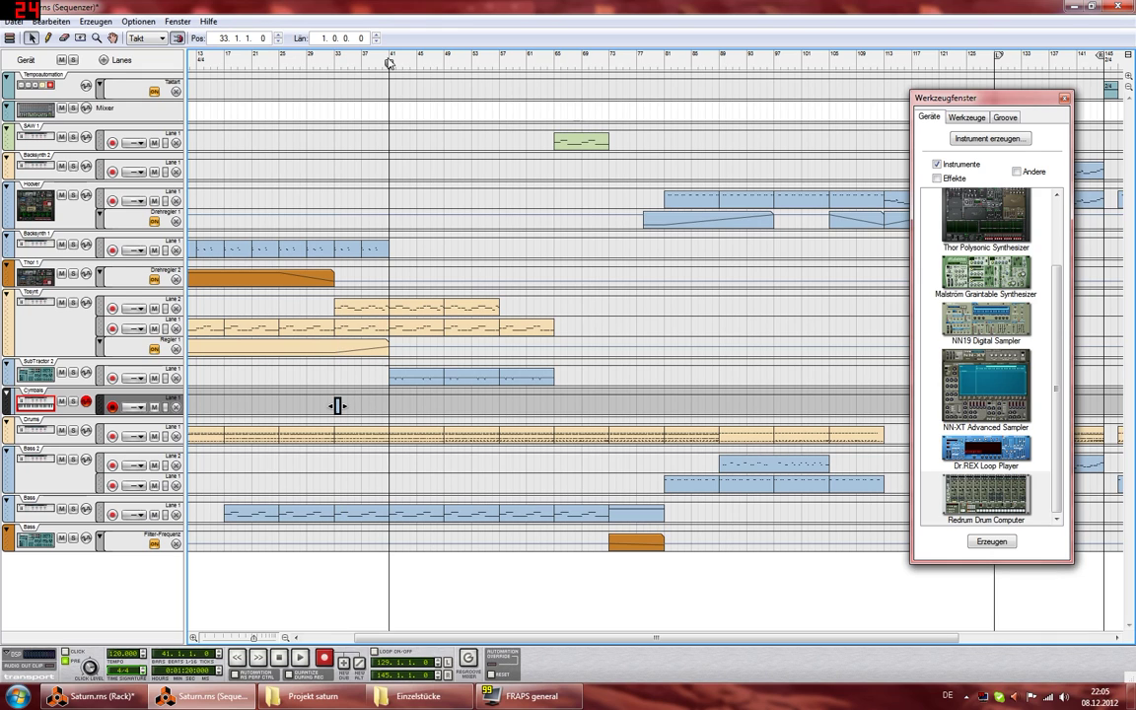
mouse_move(390, 62)
left_mouse_down()
mouse_move(1124, 81)
mouse_move(927, 103)
mouse_move(935, 369)
mouse_move(914, 673)
left_mouse_up()
left_click(988, 64)
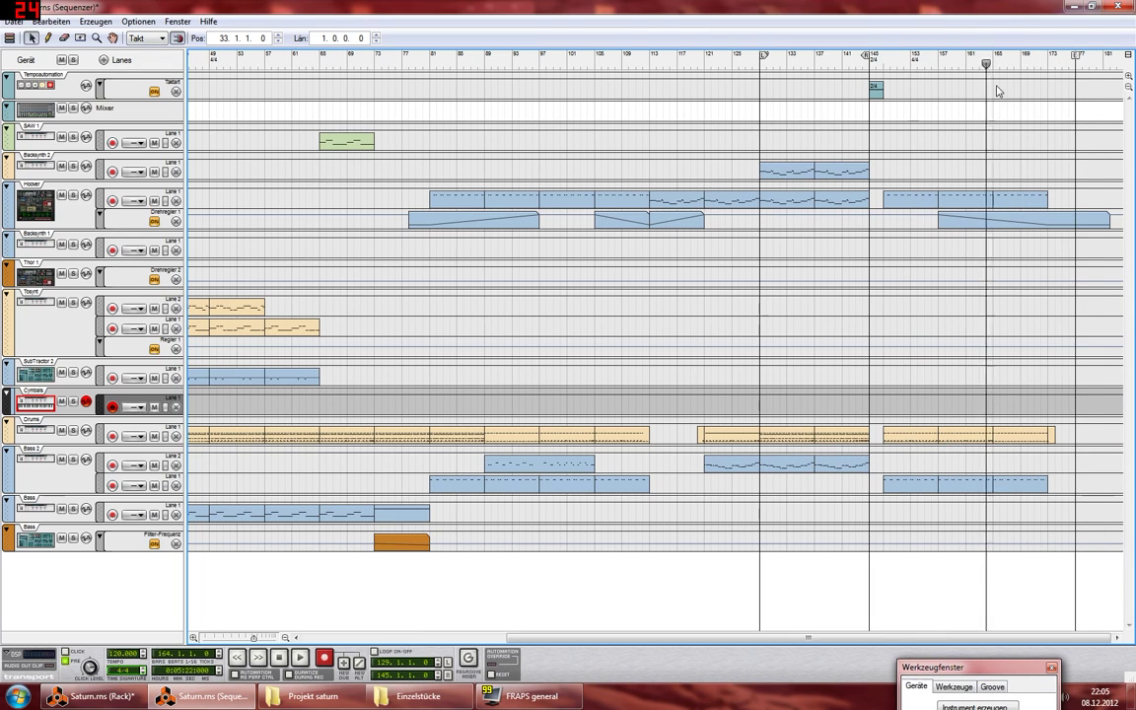
mouse_move(998, 91)
left_mouse_down()
mouse_move(1063, 106)
mouse_move(1052, 104)
left_mouse_up()
key("ctrl+v")
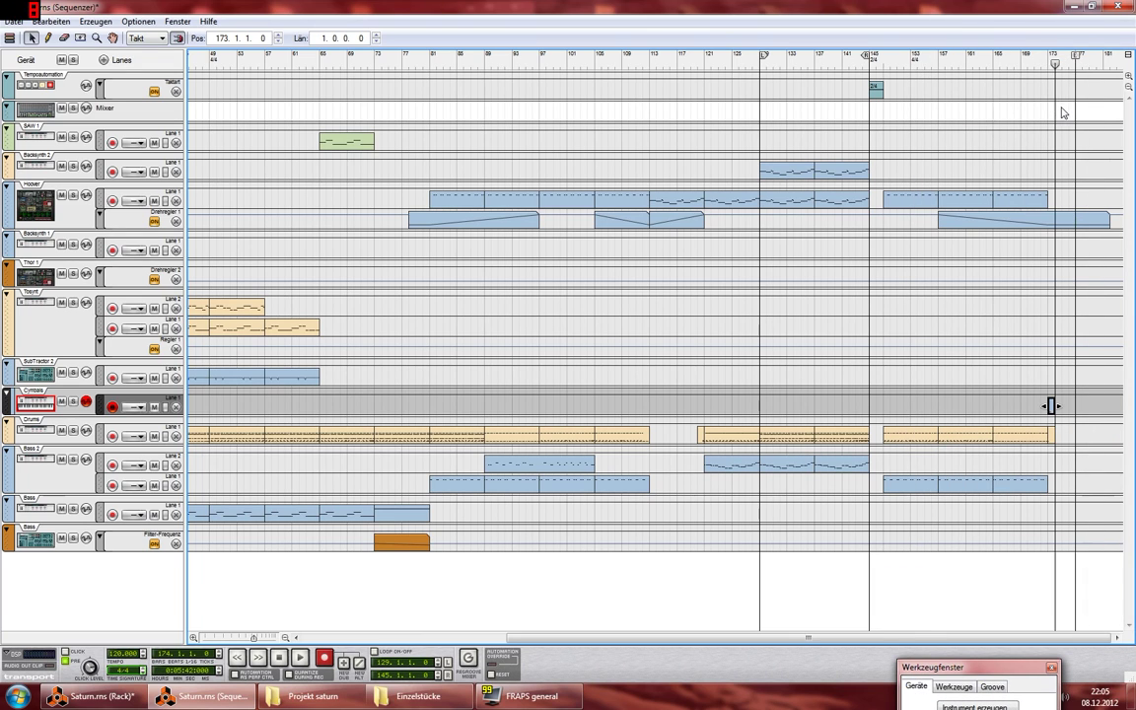
Step: Open the Cymbals clip at bar 173, inspect its crash note, and return to the arrangement
double_click(1052, 407)
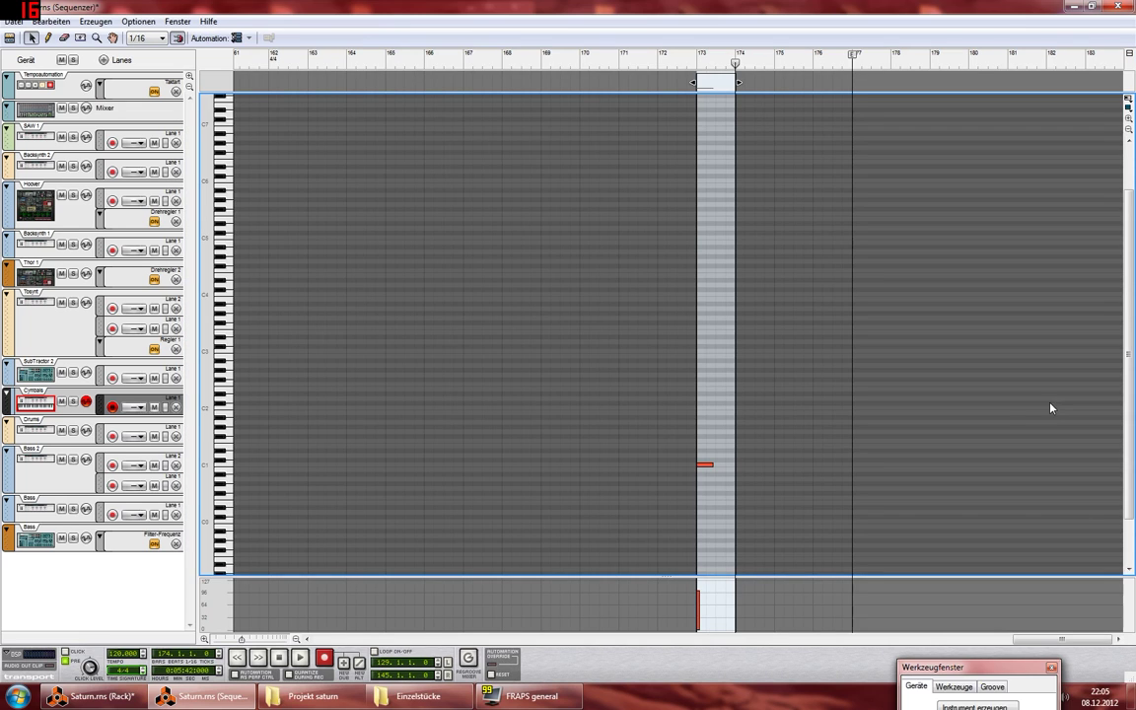
left_click(702, 466)
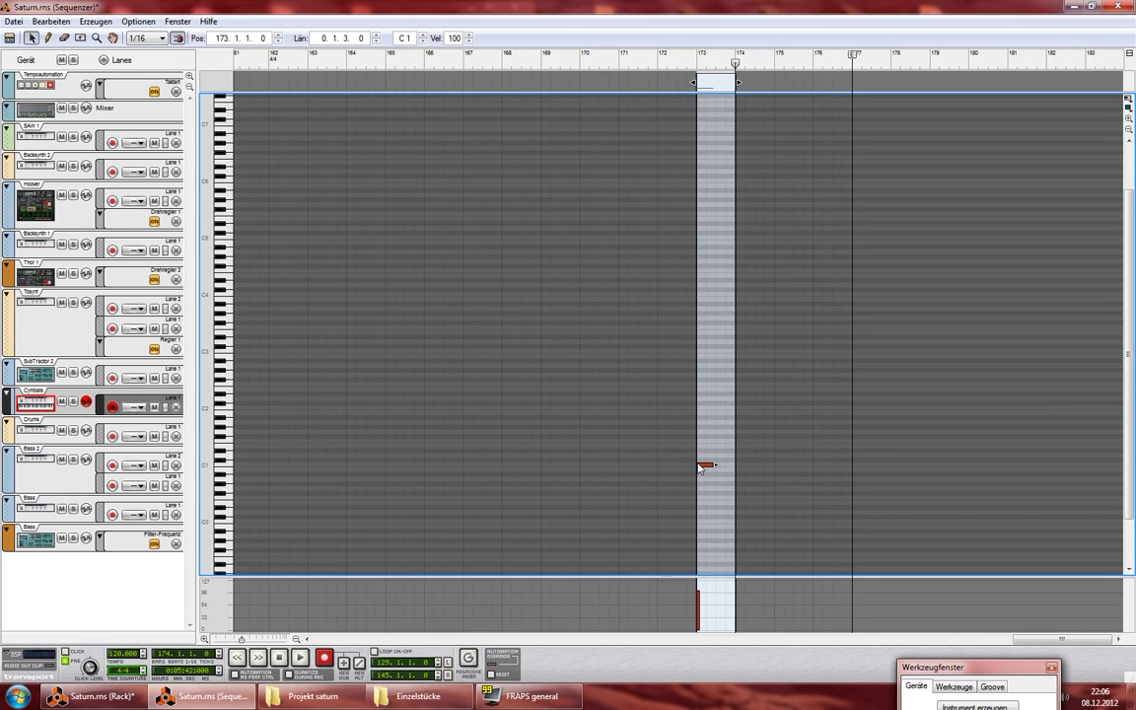
left_click(9, 38)
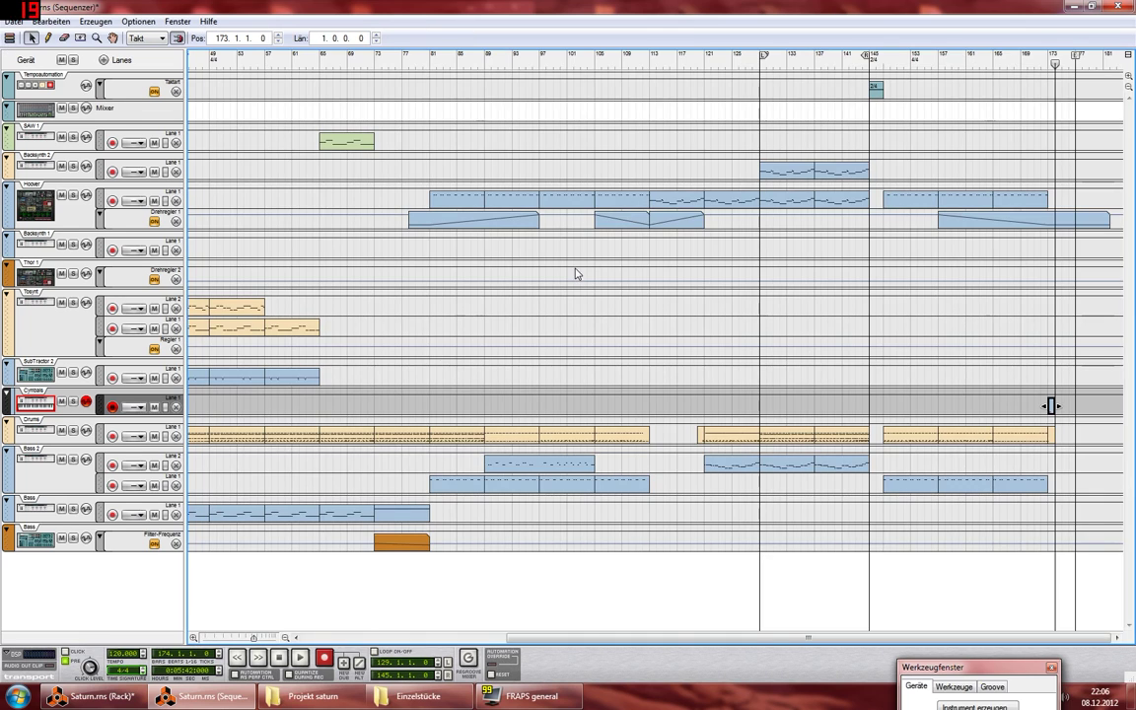
Step: Play briefly from bar 41 and paste the cymbal clip there on the Cymbals track
mouse_move(653, 66)
left_mouse_down()
mouse_move(342, 74)
mouse_move(184, 93)
mouse_move(518, 109)
mouse_move(459, 114)
mouse_move(468, 112)
left_mouse_up()
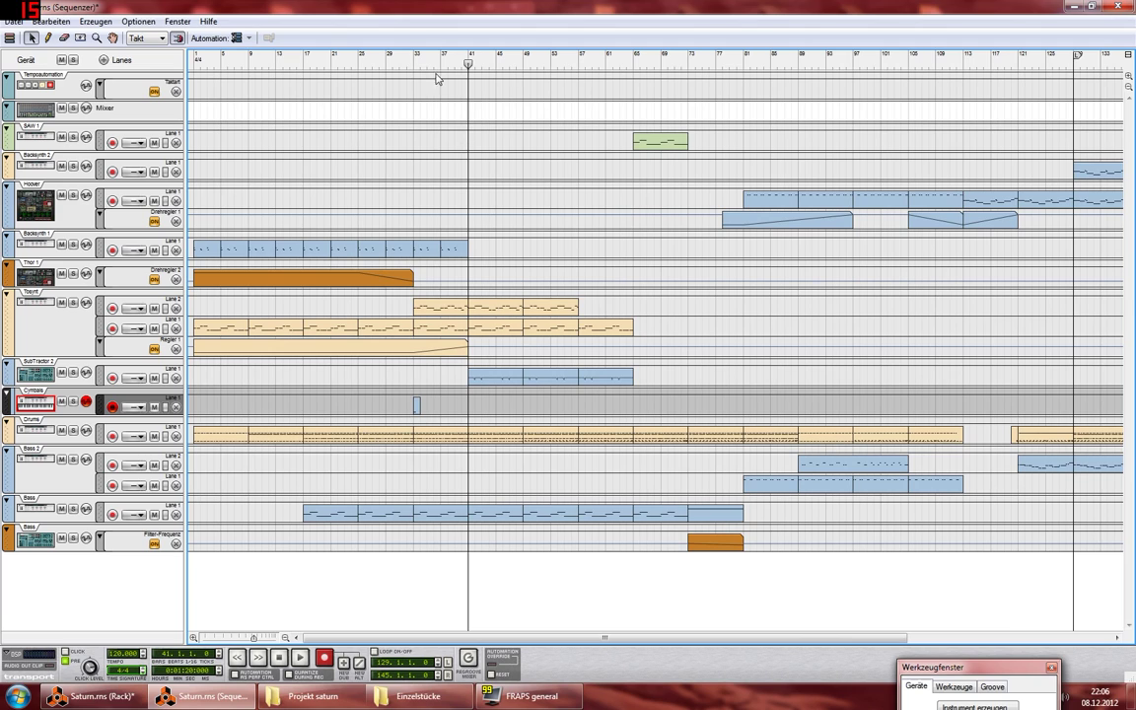
key("space")
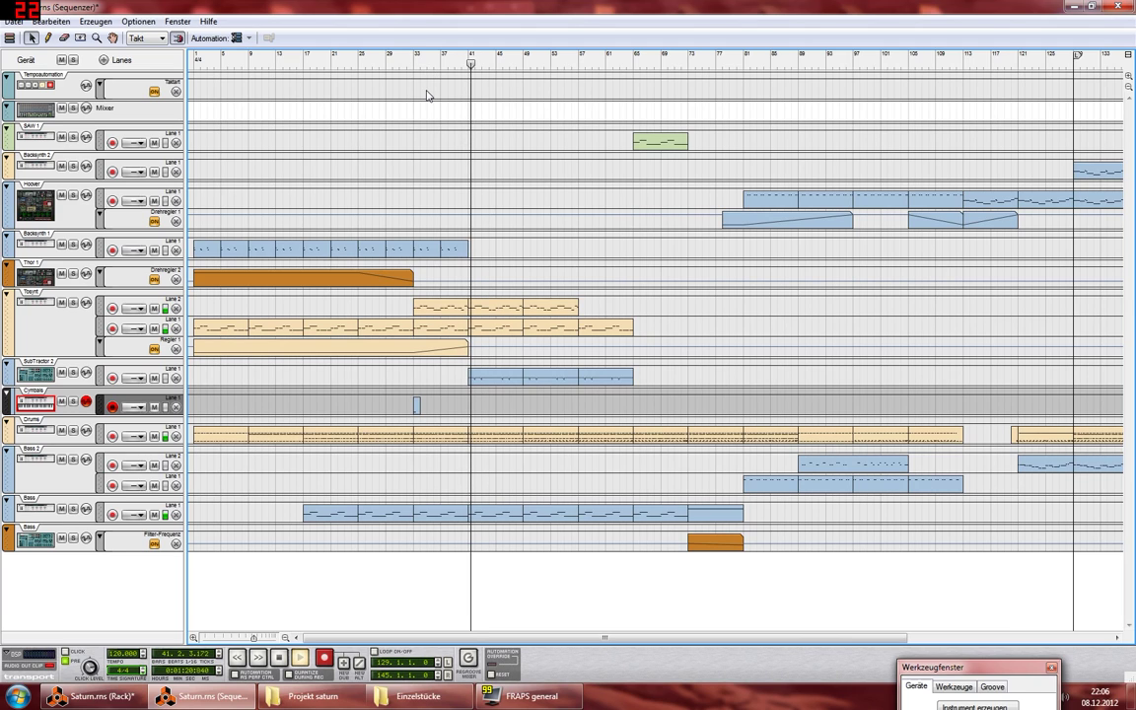
key("space")
left_click(470, 62)
key("ctrl+v")
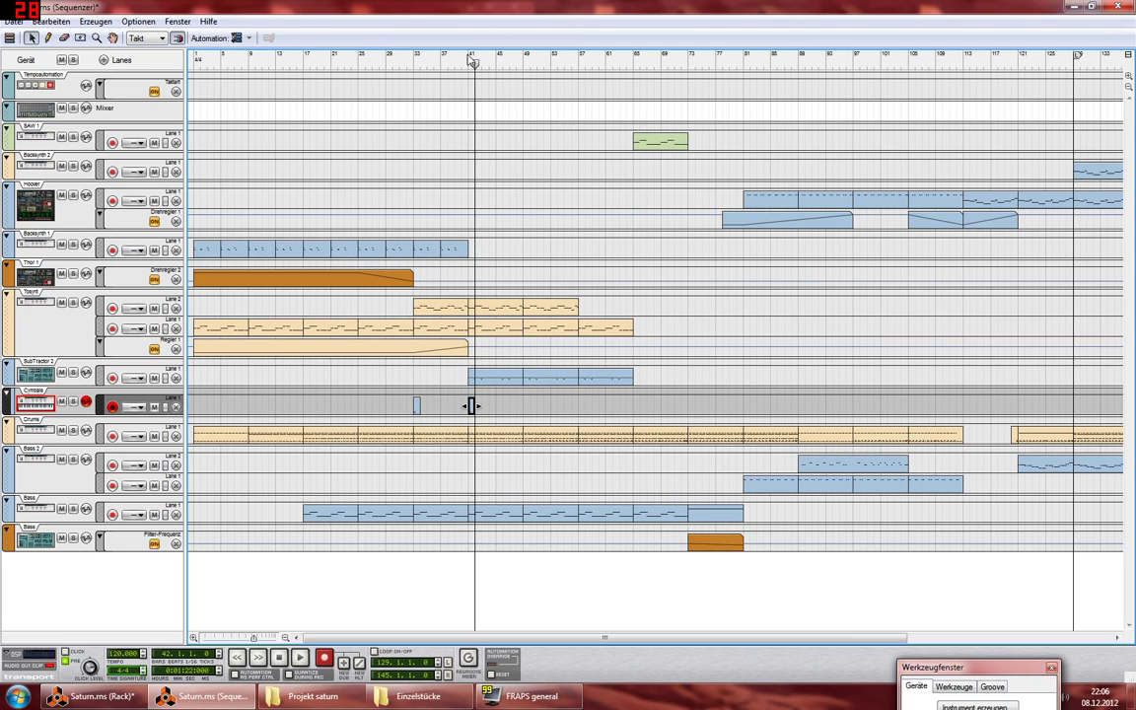
Step: Paste further copies of the cymbal clip at bars 57, 65, 73, 81 and 97 on the Cymbals track
left_click_drag(562, 64, 579, 67)
key("ctrl+v")
left_click(633, 65)
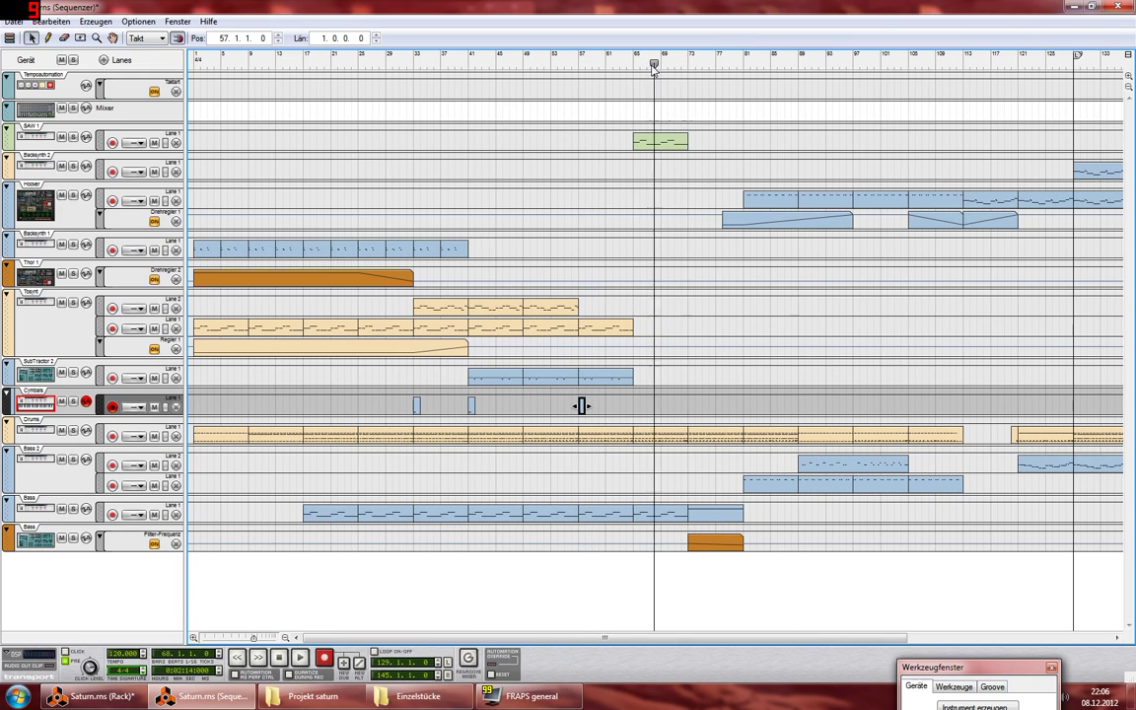
key("ctrl+v")
left_click(694, 62)
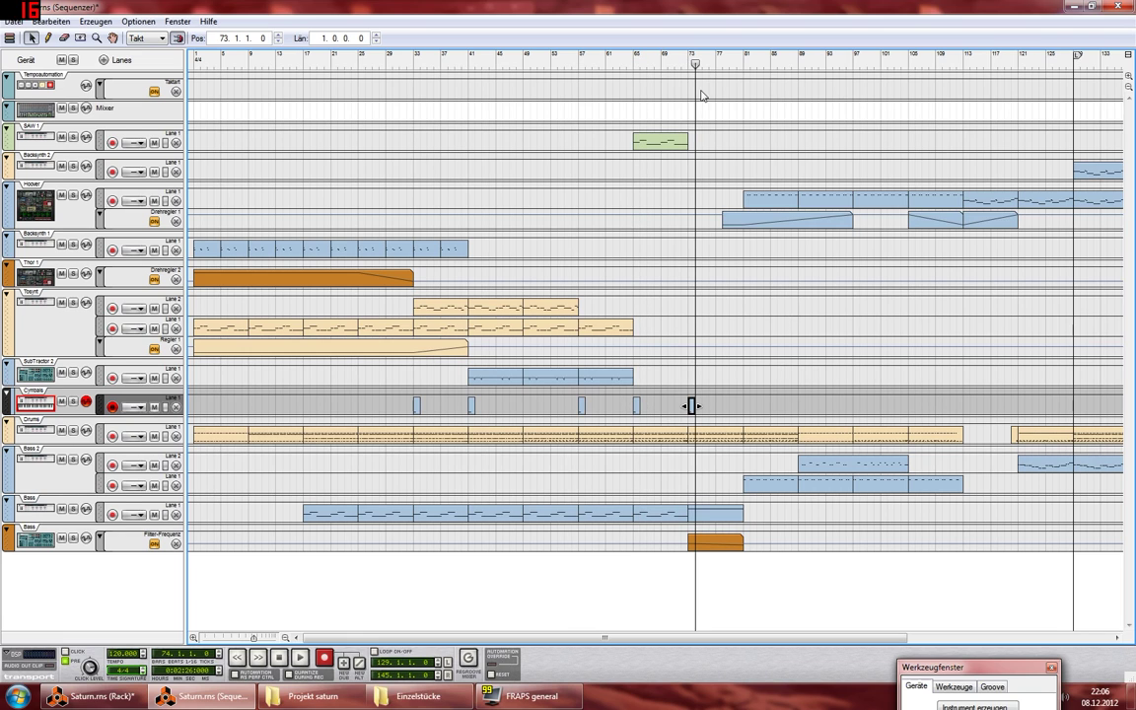
left_click(748, 65)
key("ctrl+v")
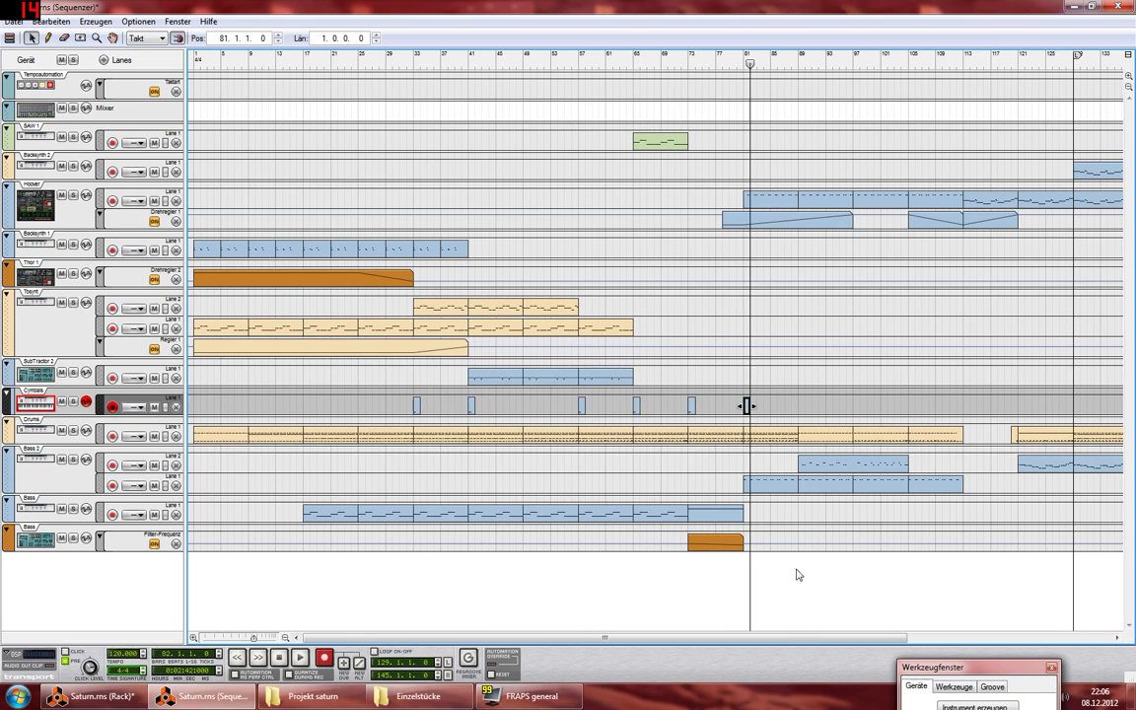
left_click_drag(795, 639, 938, 623)
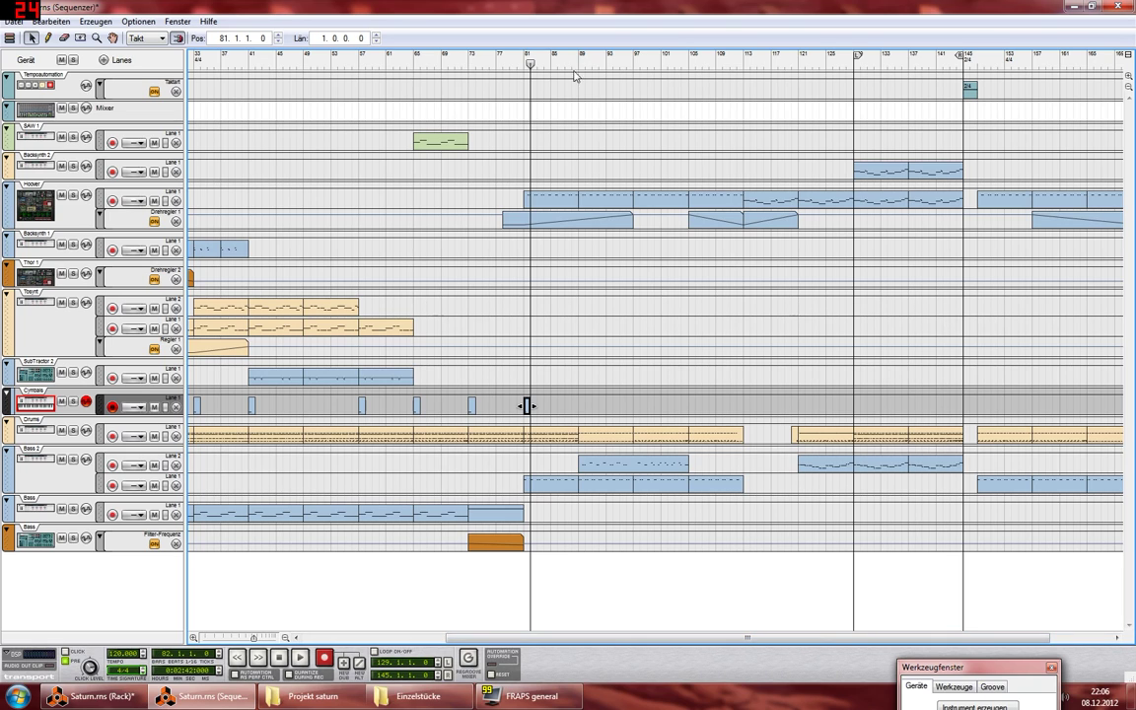
left_click_drag(591, 66, 792, 65)
key("ctrl+v")
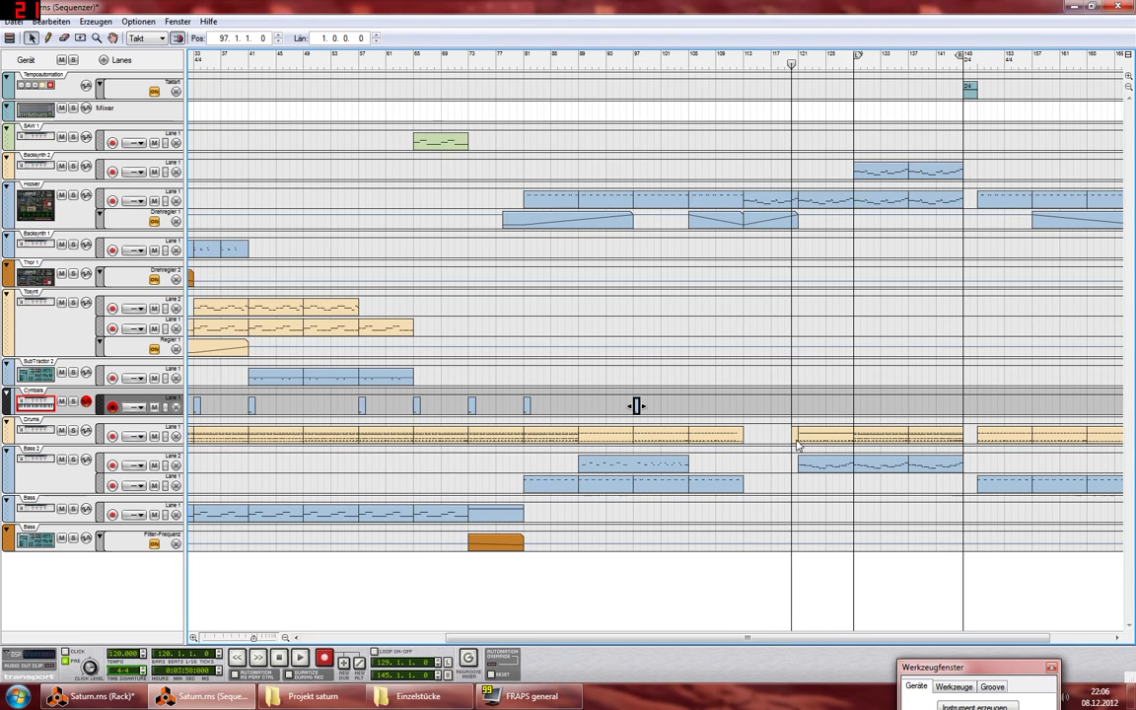
Step: Inspect the one-bar Drums clip at bar 120 and place a copy of it on the Cymbals track at the same bar
double_click(797, 444)
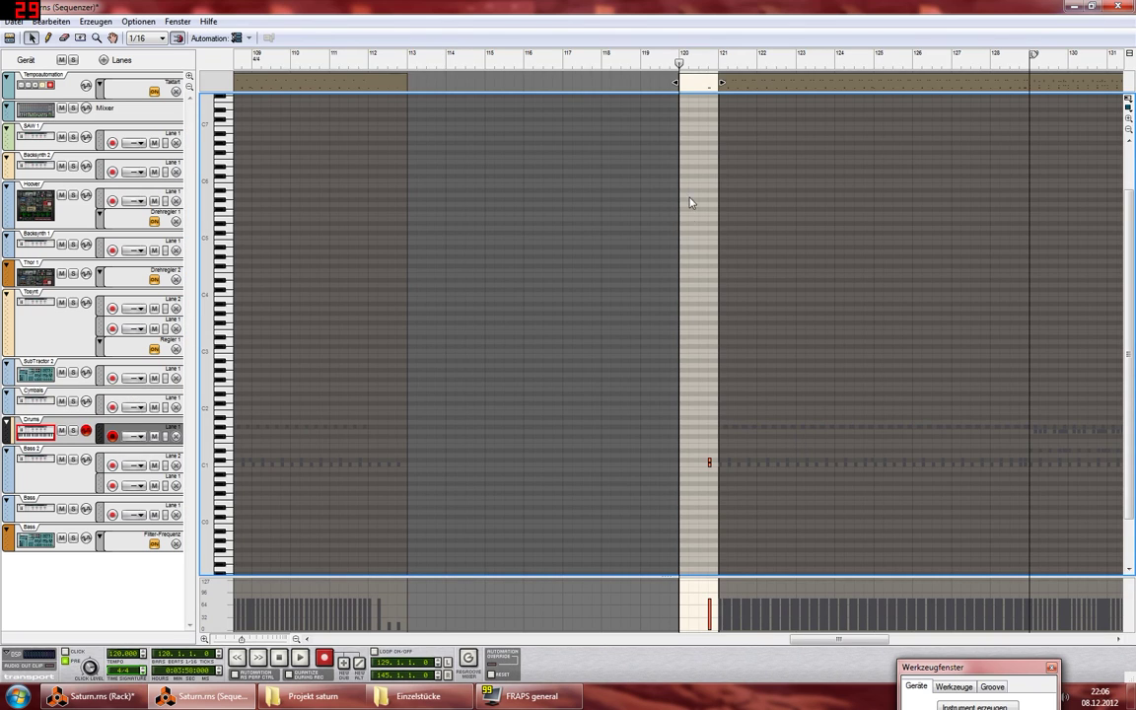
left_click(9, 38)
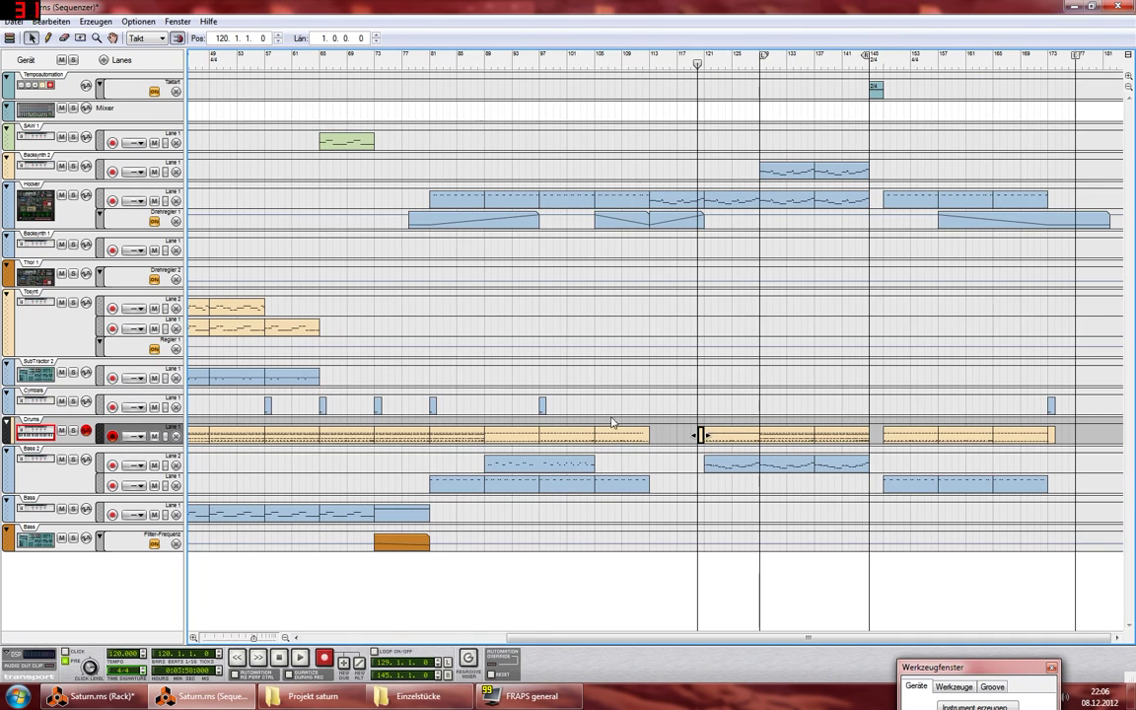
left_click(716, 387)
left_click(700, 440)
key("ctrl+c")
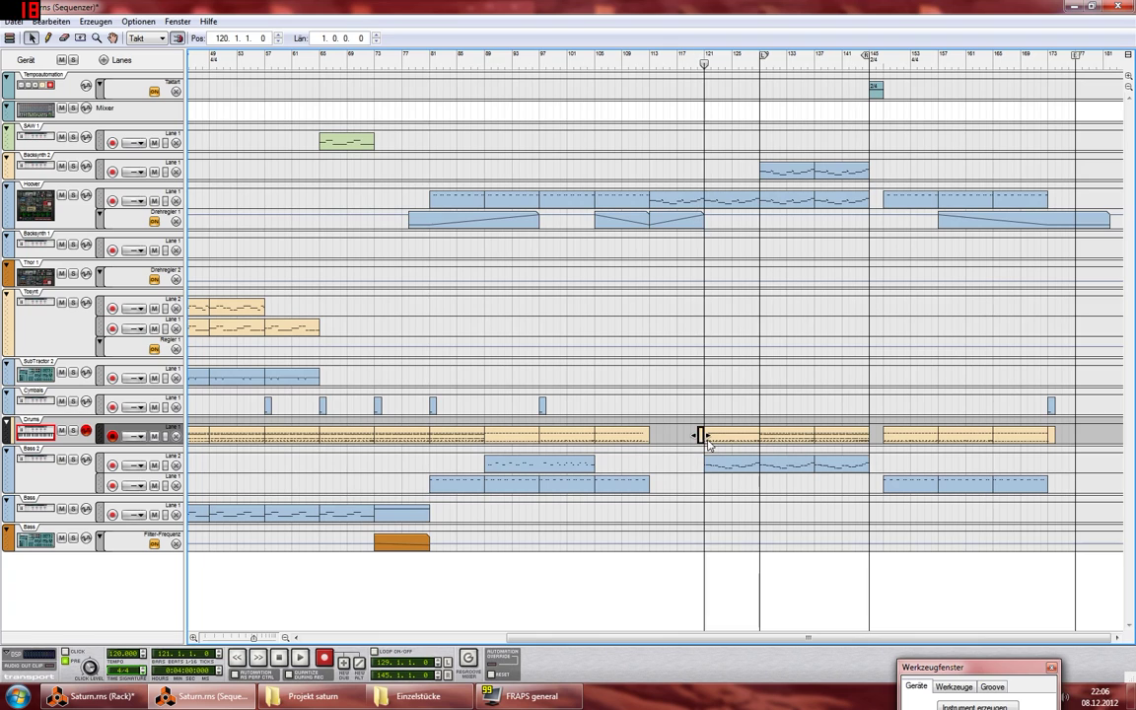
key("ctrl+v")
left_click_drag(708, 435, 706, 408)
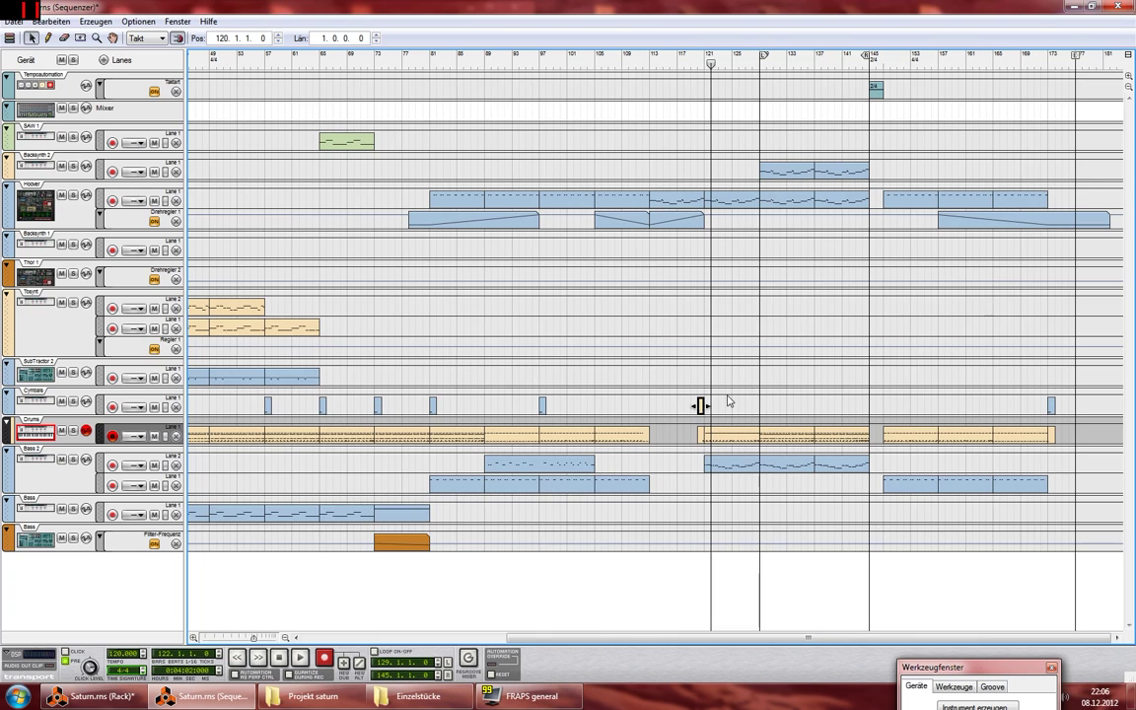
left_click(728, 401)
Step: Replace the notes in the Cymbals clip at bar 120 with one C1 note at 120.4.1.0, length 0.0.1.0, velocity 100, and return to the arrangement
double_click(700, 409)
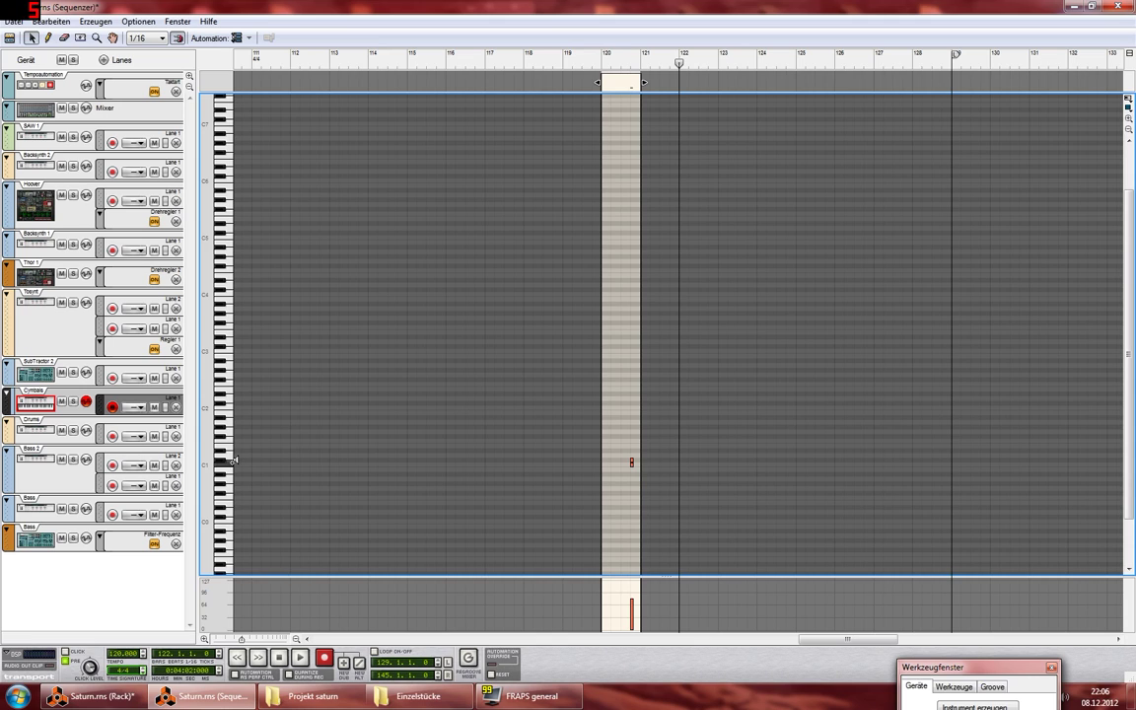
left_click_drag(640, 450, 628, 473)
key("Delete")
key("ctrl+z")
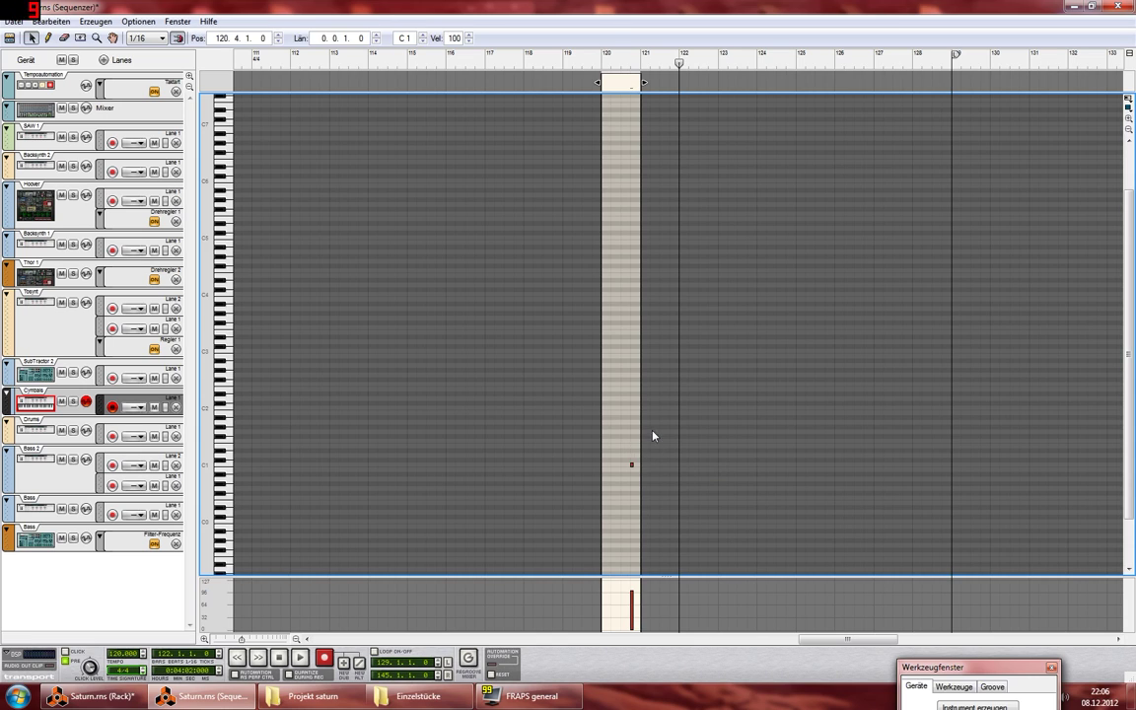
left_click(10, 37)
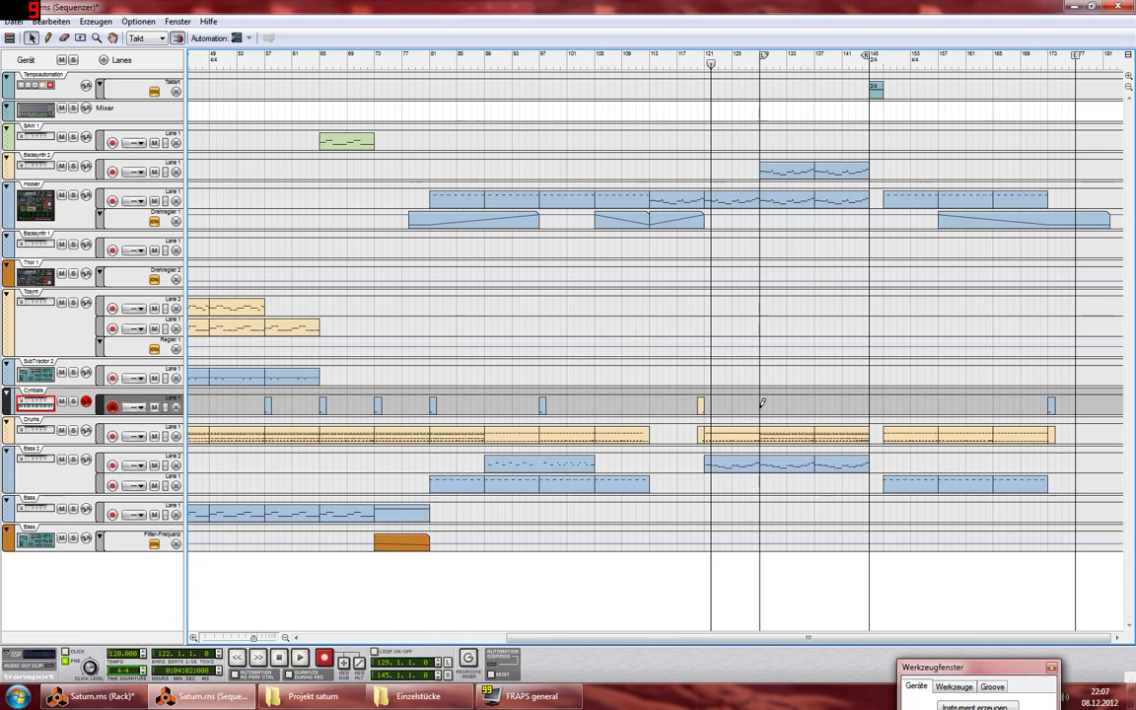
Step: Duplicate the cymbal clip from bar 97 and move the copy to bar 129
key("alt")
key("alt")
left_click(542, 411)
key("ctrl+c")
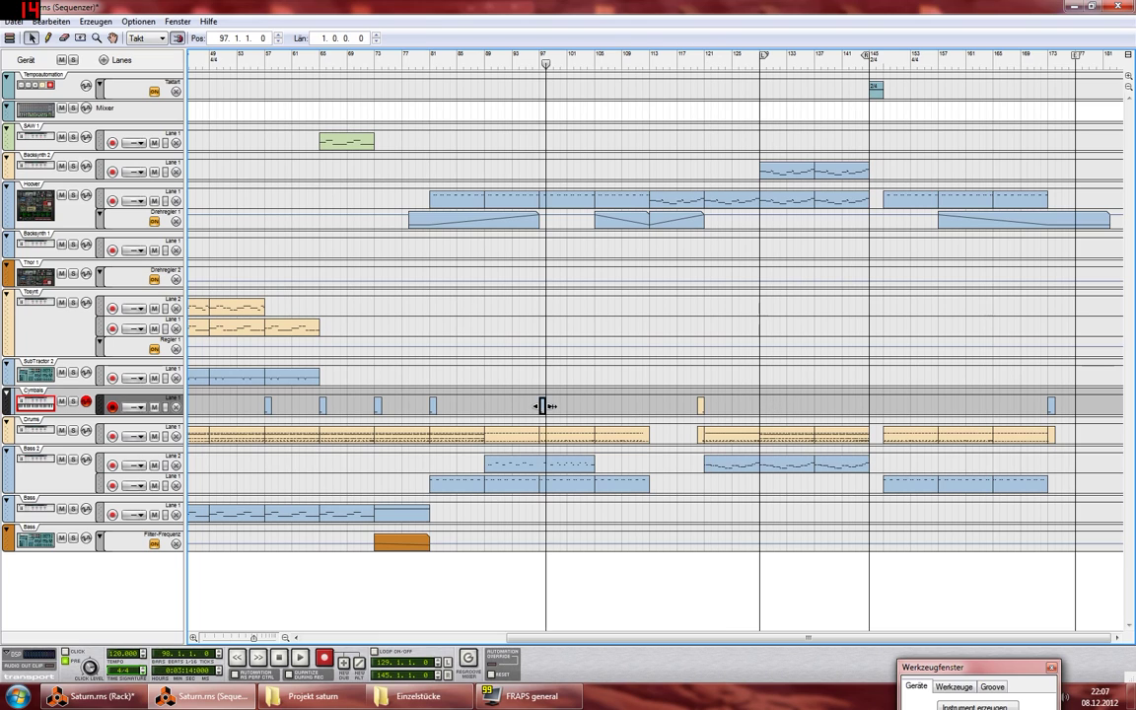
key("ctrl+v")
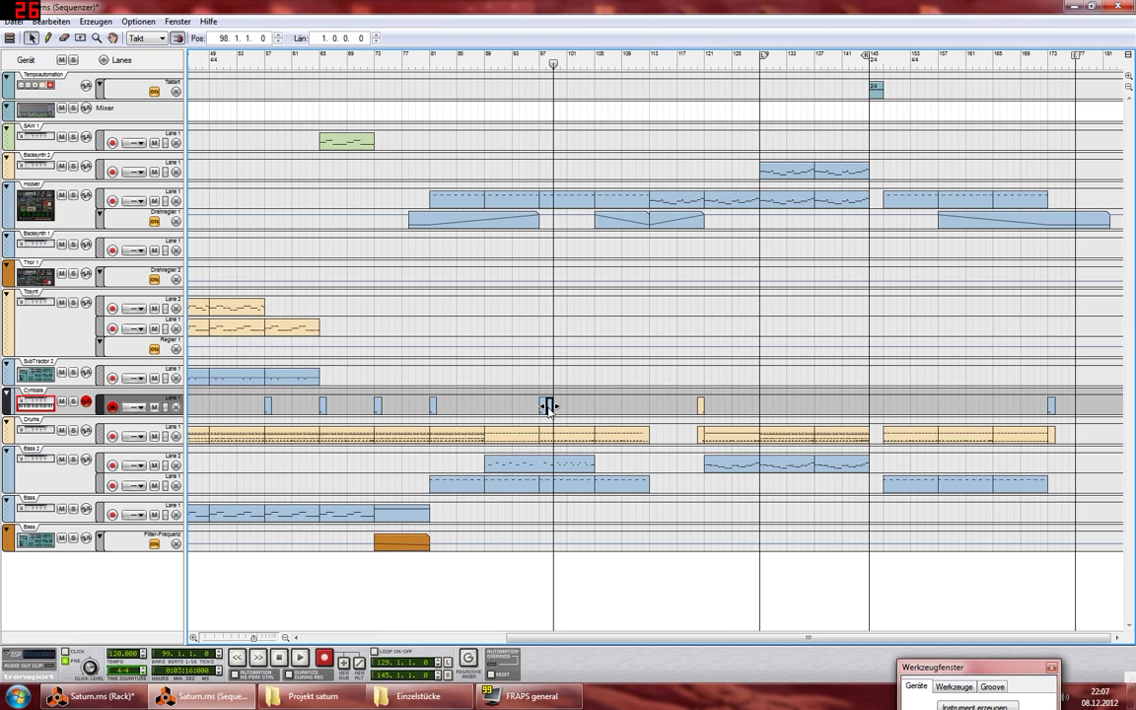
left_click_drag(550, 407, 760, 408)
Step: Paste a cymbal clip at bar 149, where the drums re-enter, and return the song position to the start
left_click(869, 64)
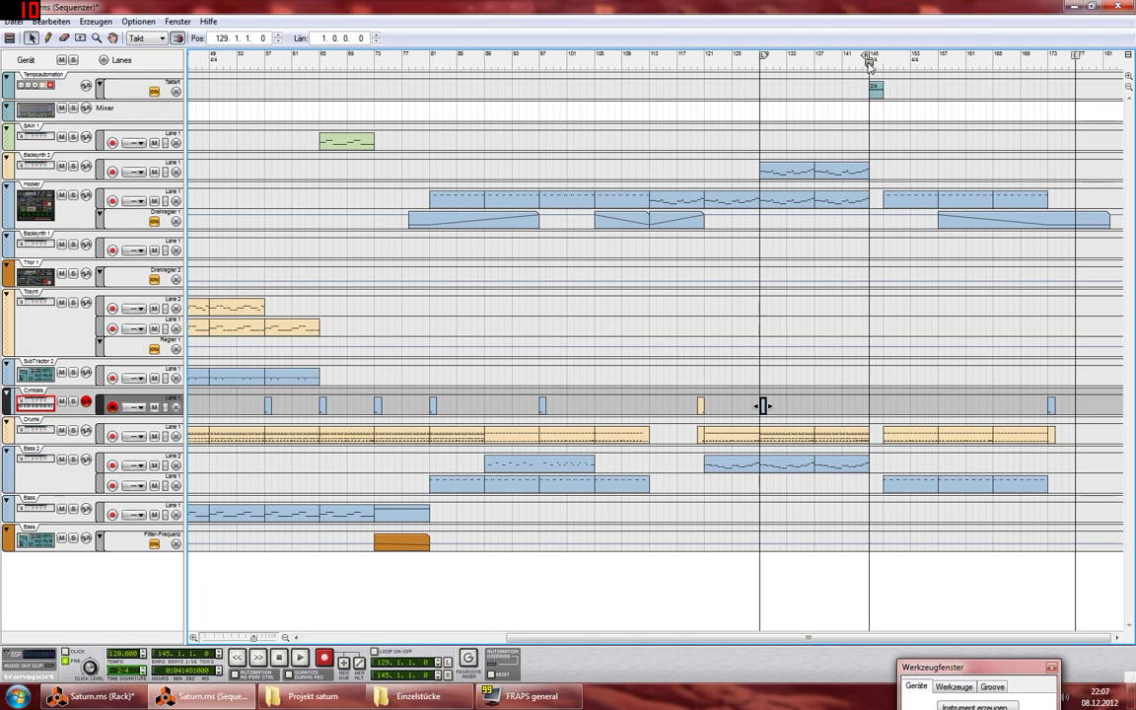
left_click_drag(869, 65, 885, 74)
key("ctrl+v")
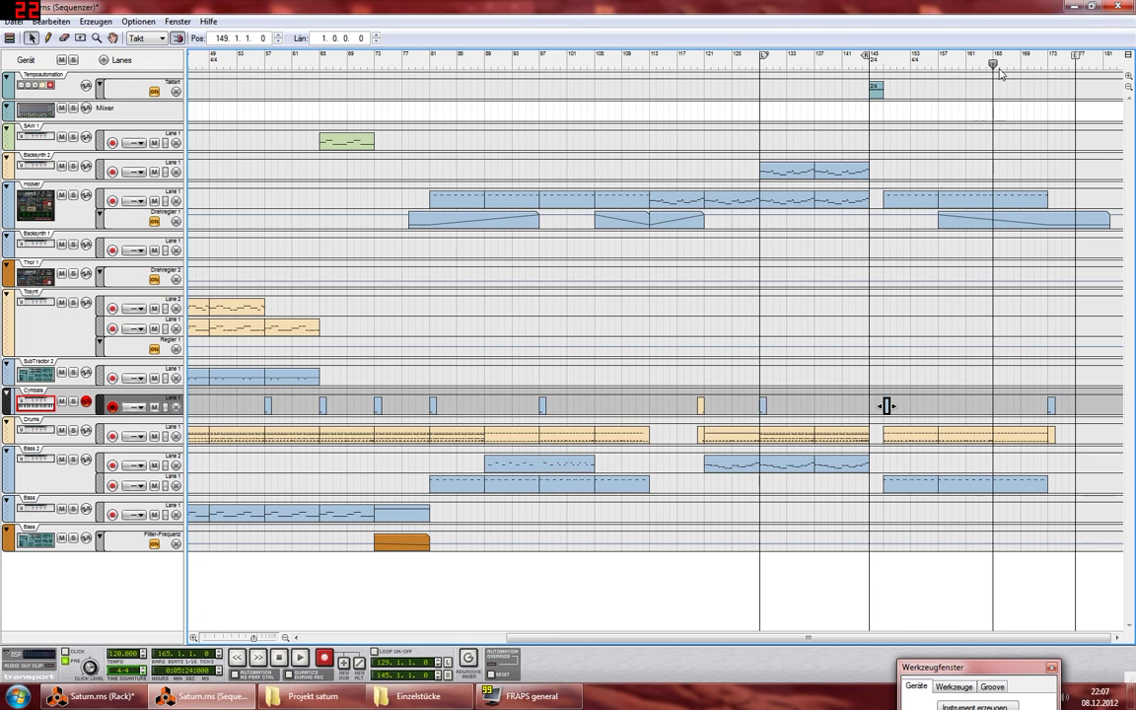
left_click(655, 63)
key("Home")
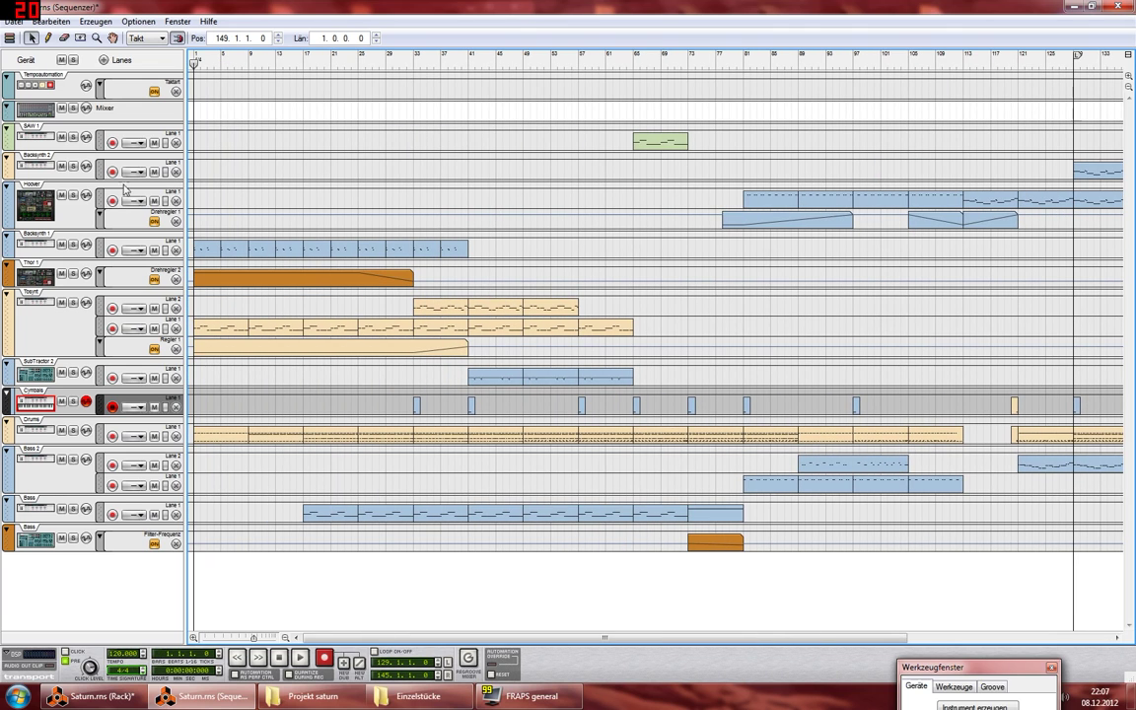
left_click(352, 175)
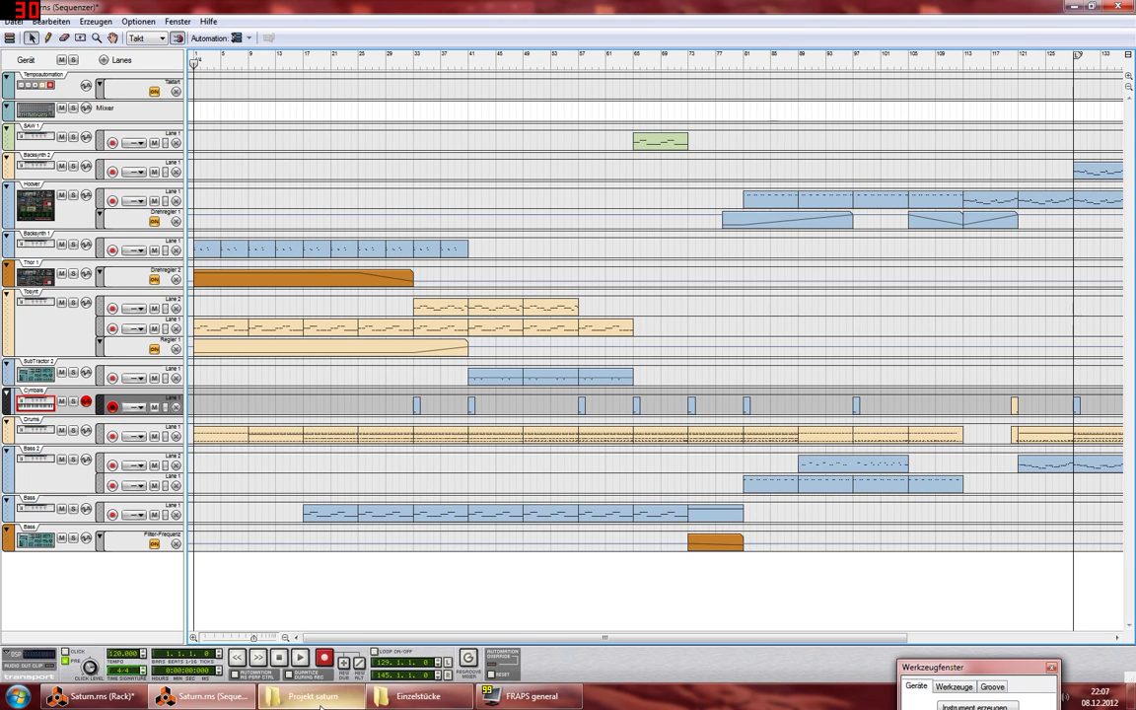
Step: Show only effects in the device palette and add an RV7000 Advanced Reverb above the Mastering combinator in the rack
left_click(103, 690)
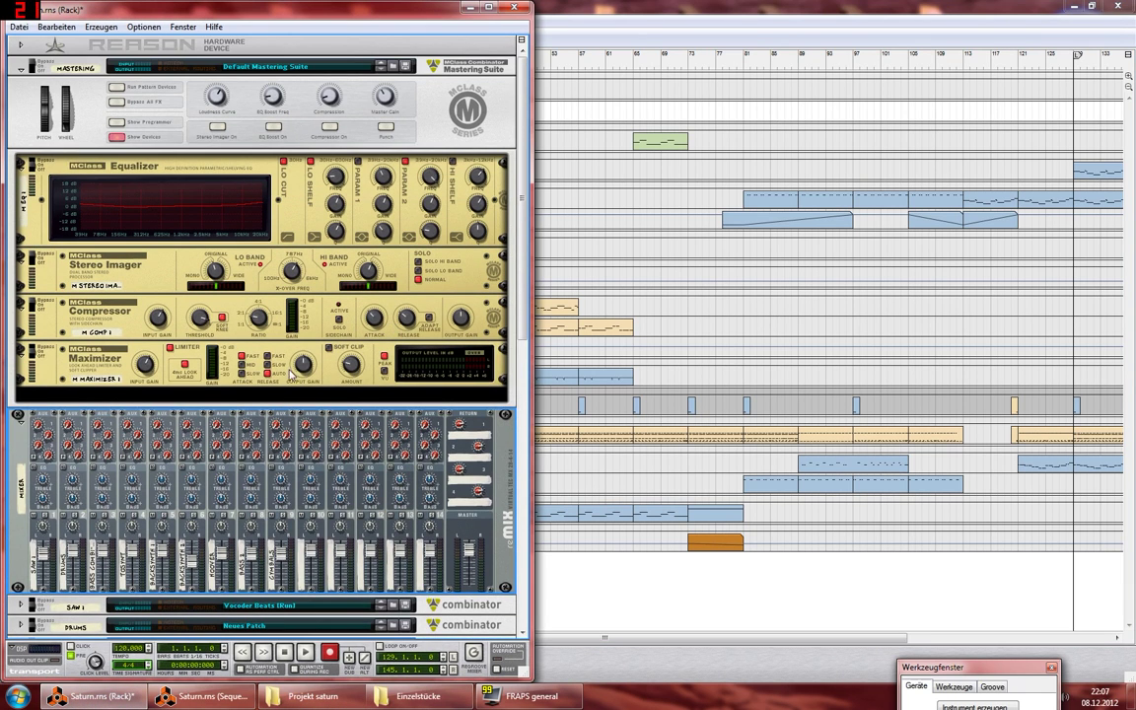
left_click_drag(972, 670, 976, 106)
left_click(971, 176)
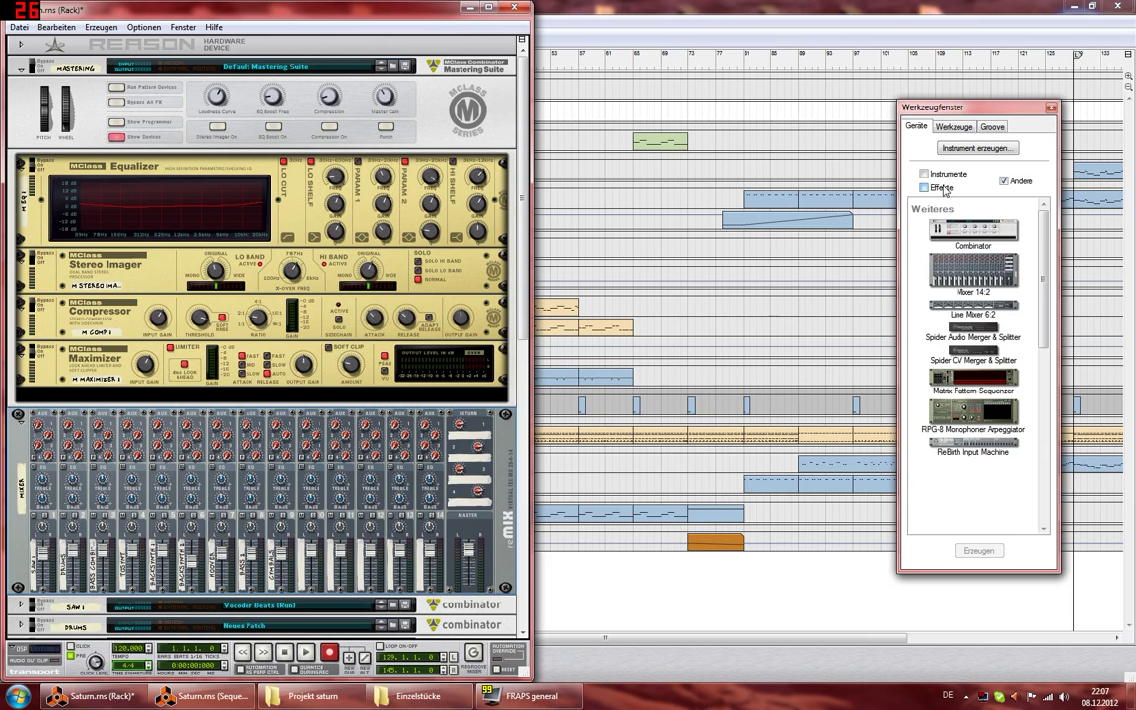
left_click(941, 189)
left_click(973, 406)
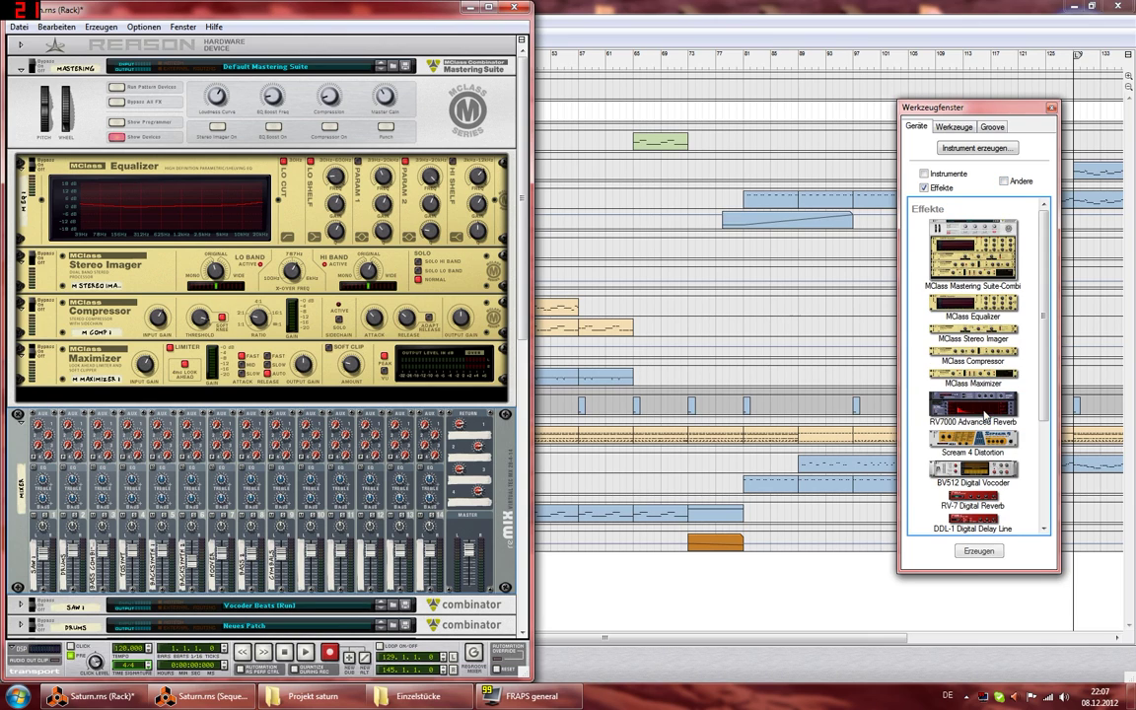
left_click_drag(995, 404, 325, 38)
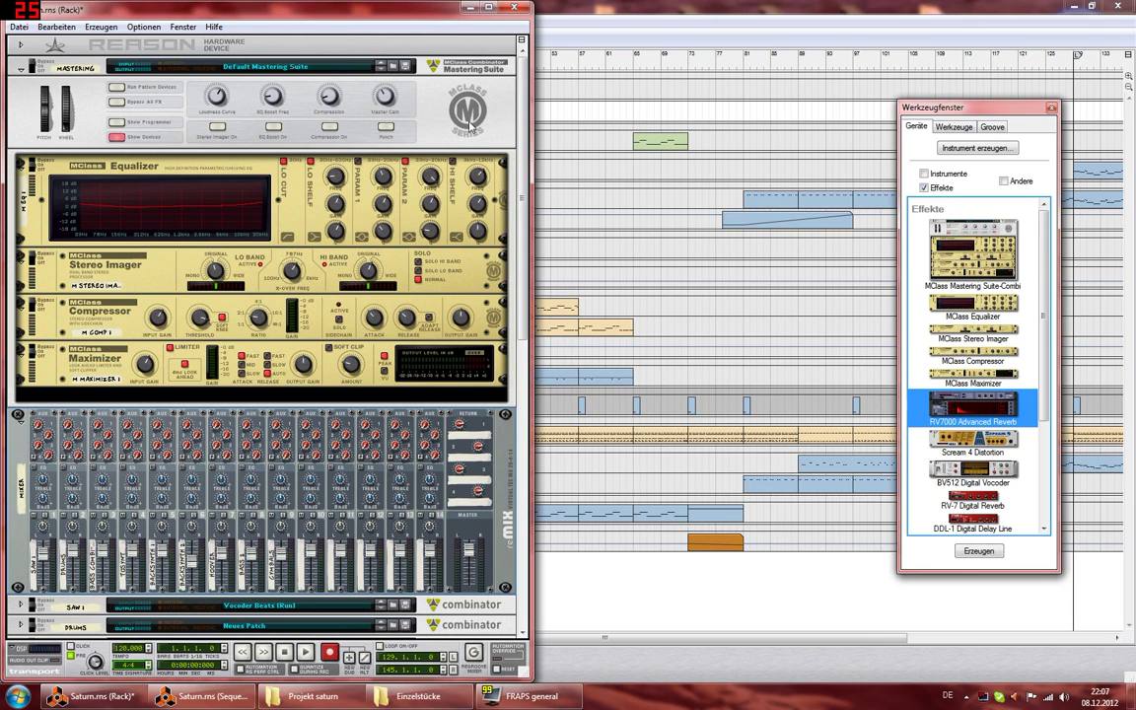
left_click_drag(1001, 417, 410, 82)
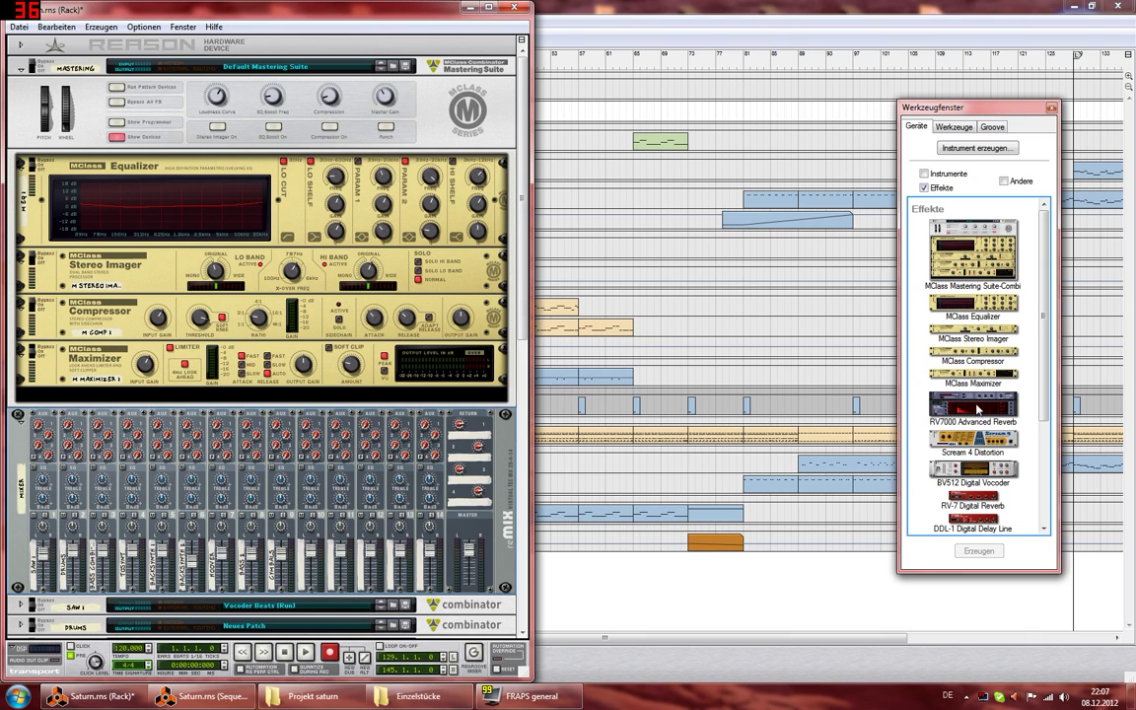
left_click_drag(979, 408, 336, 57)
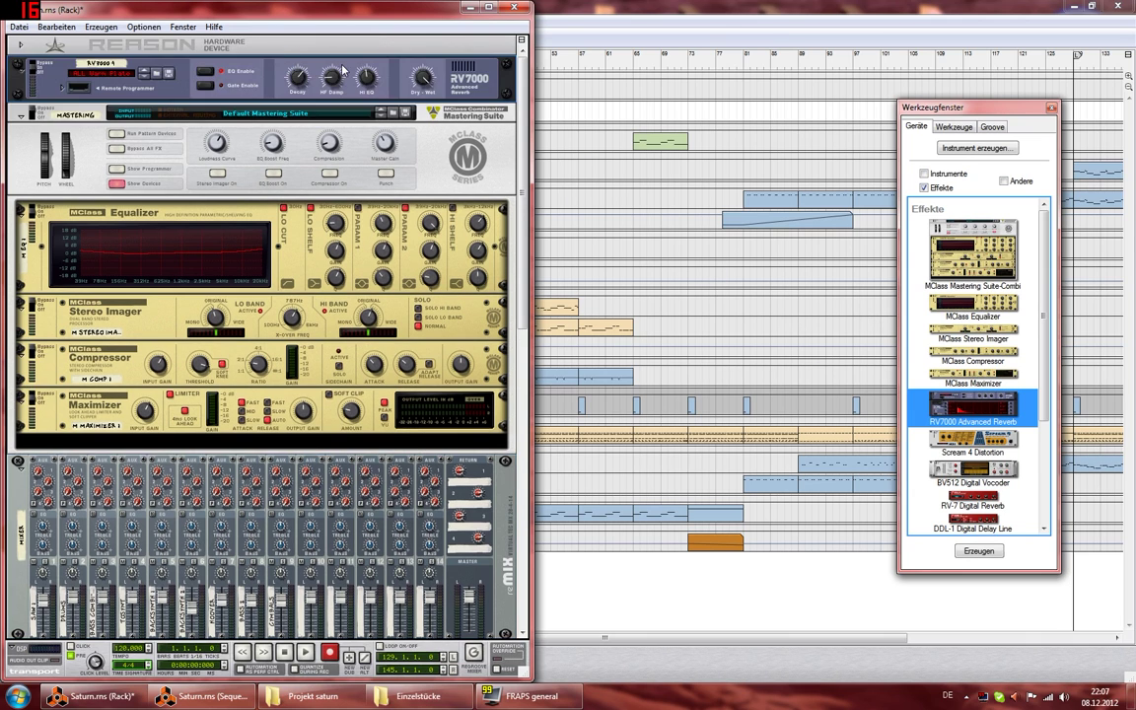
Step: On the rack's rear, unplug the Mastering combinator's left output cable and reconnect that output to hardware audio output 1
key("Tab")
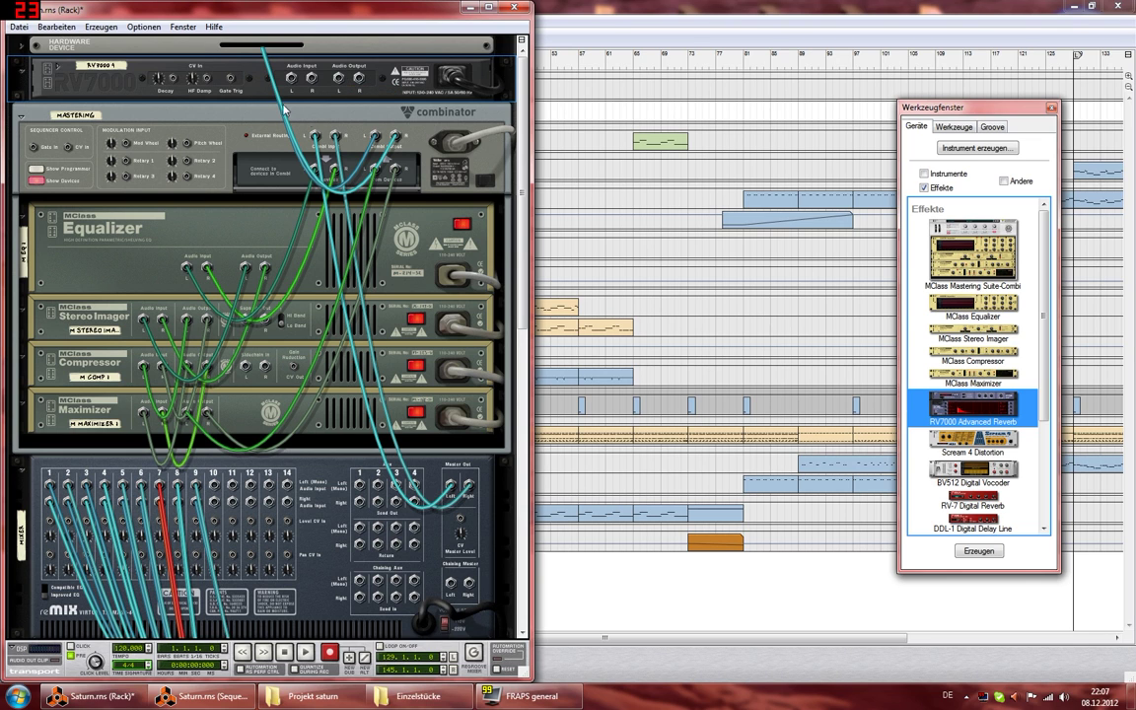
scroll(219, 61, "up", 1)
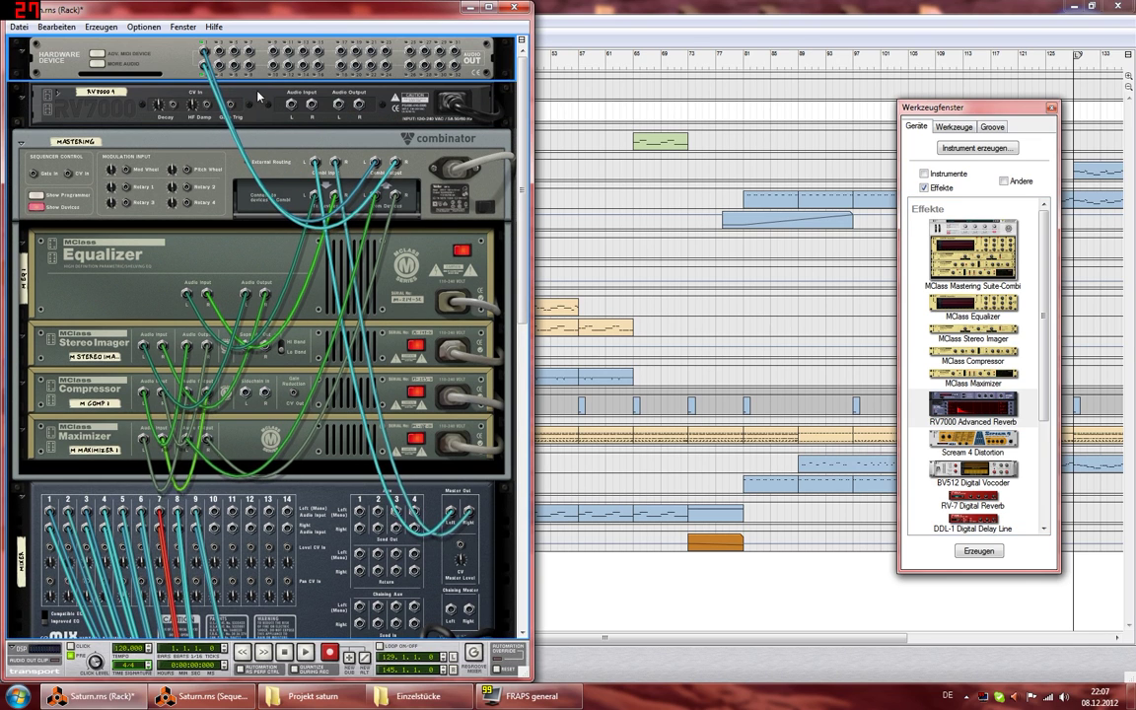
left_click_drag(219, 61, 317, 108)
left_click_drag(297, 155, 277, 138)
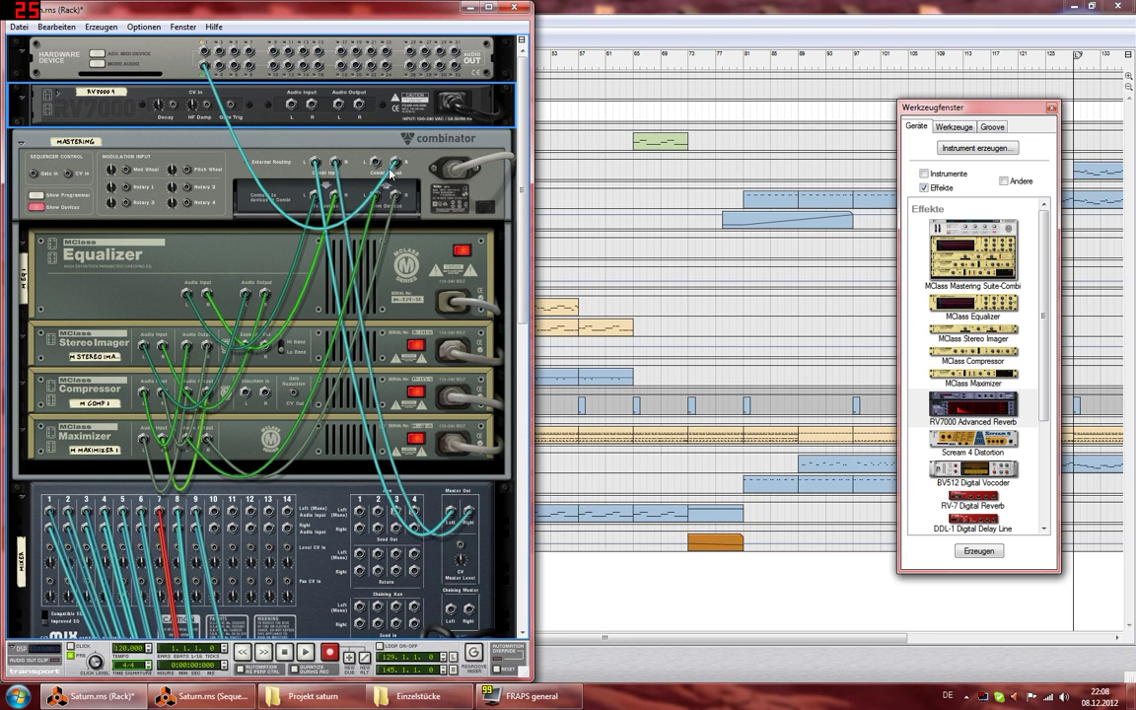
left_click(404, 152)
left_click_drag(375, 165, 208, 59)
Step: Turn the rack back to its front and play the song from bar 81 to hear it through the RV7000
key("Tab")
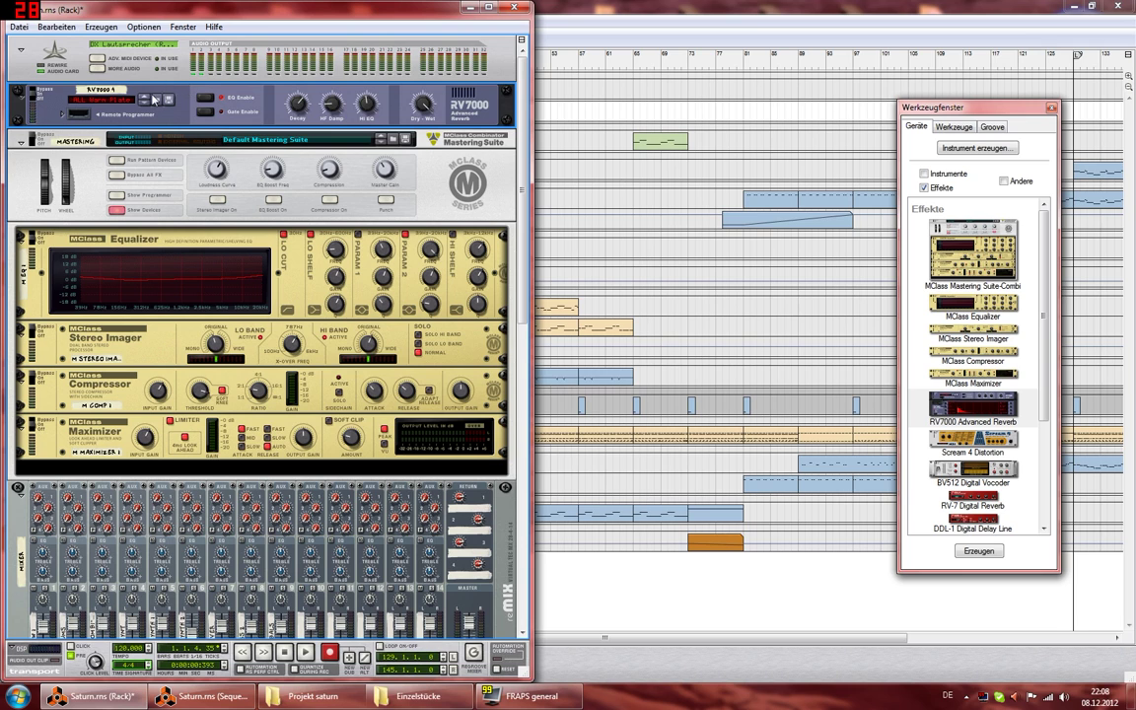
left_click(744, 64)
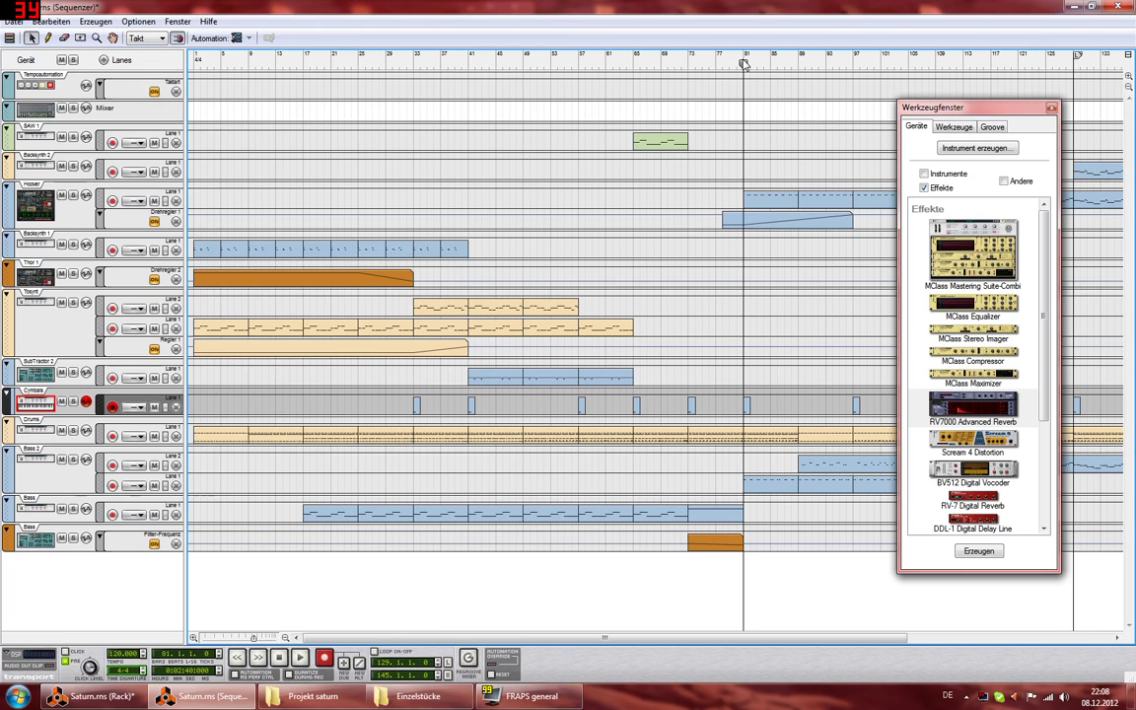
left_click(93, 696)
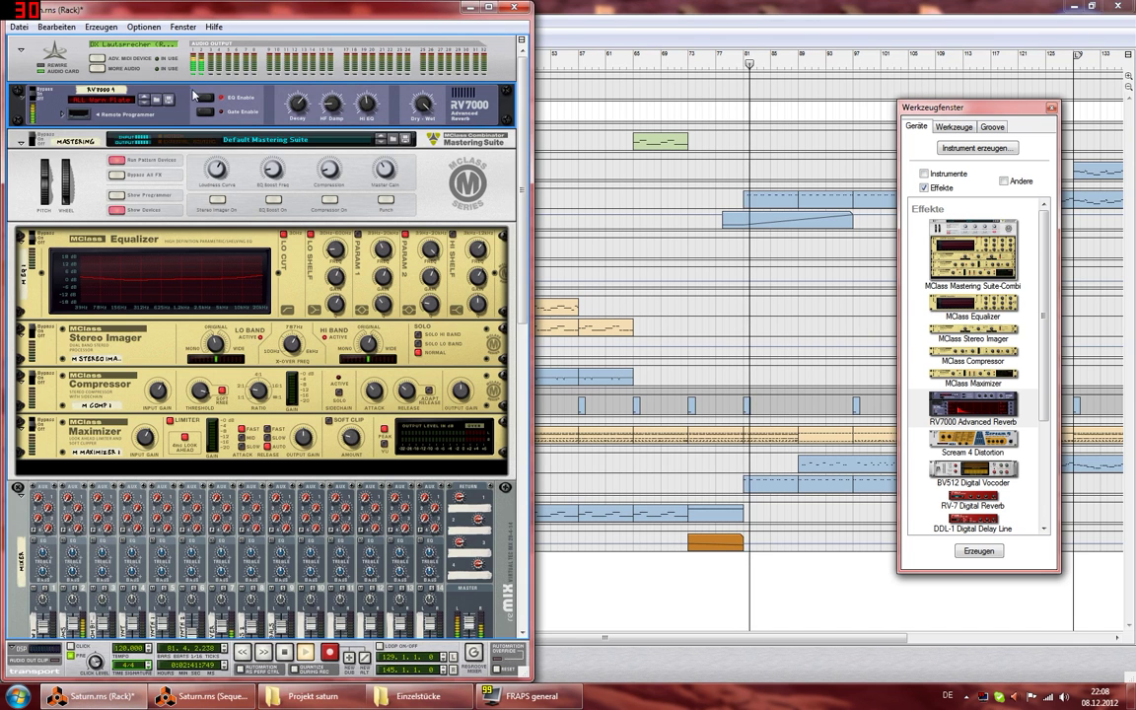
mouse_move(428, 104)
left_mouse_down()
mouse_move(427, 169)
mouse_move(428, 103)
left_mouse_up()
Step: Browse the RV7000 patches during playback, auditioning ALL SawyerTheatre, ALL HealingsHall, AMB Locker and EFX 201 Spring
left_click(145, 99)
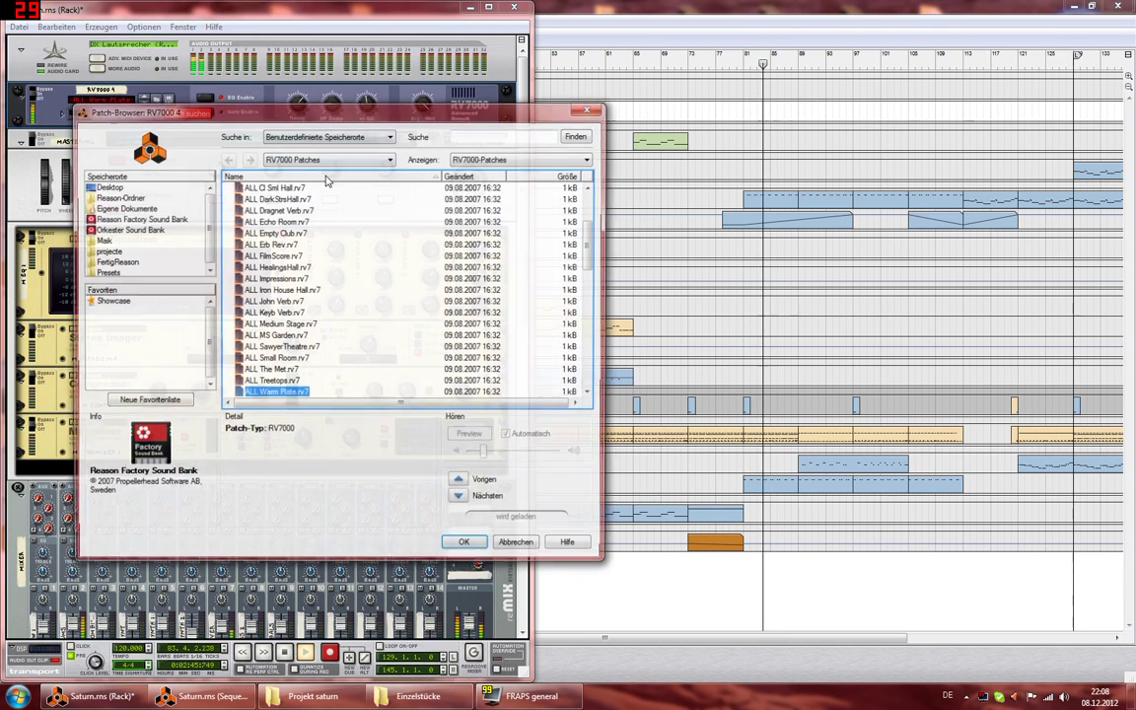
left_click(263, 313)
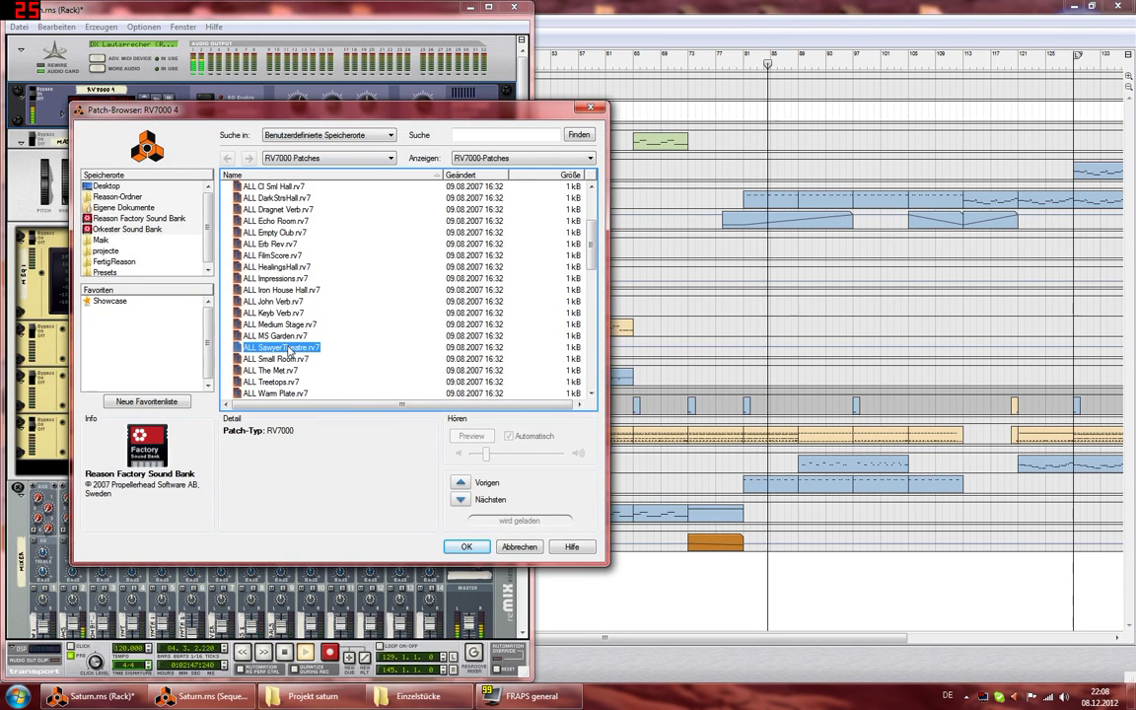
left_click(292, 267)
scroll(294, 286, "up", 4)
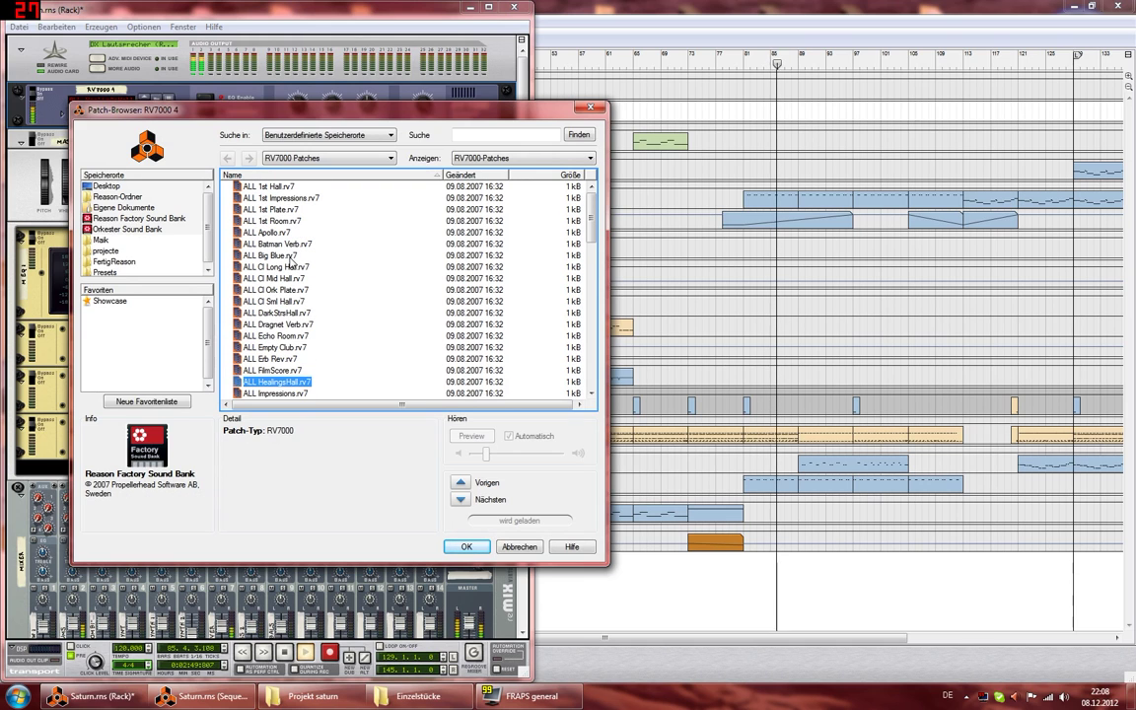
left_click(297, 337)
scroll(296, 335, "down", 5)
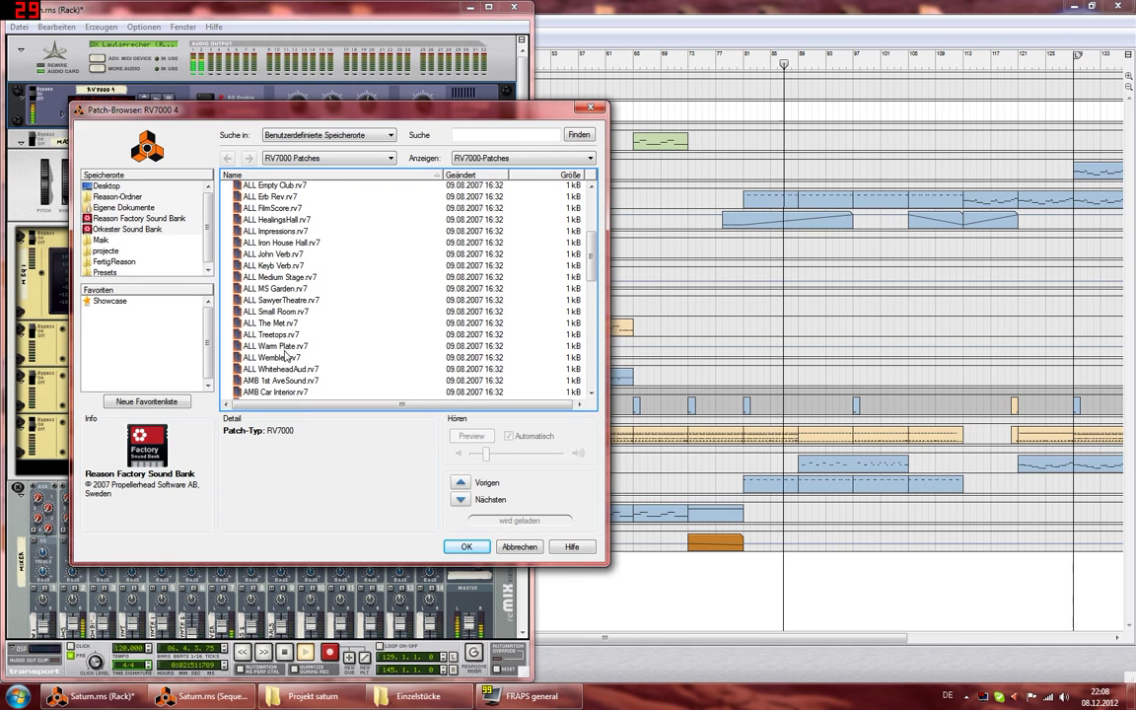
scroll(290, 375, "down", 3)
left_click(264, 306)
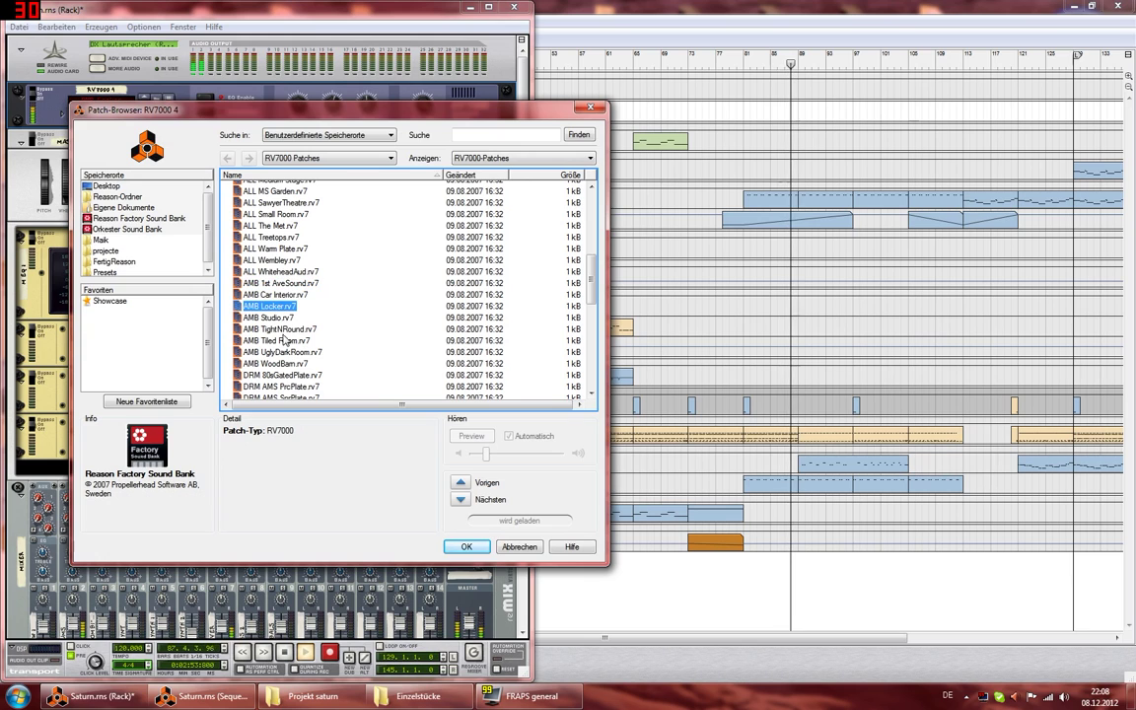
left_click(286, 376)
scroll(322, 360, "down", 4)
left_click(297, 338)
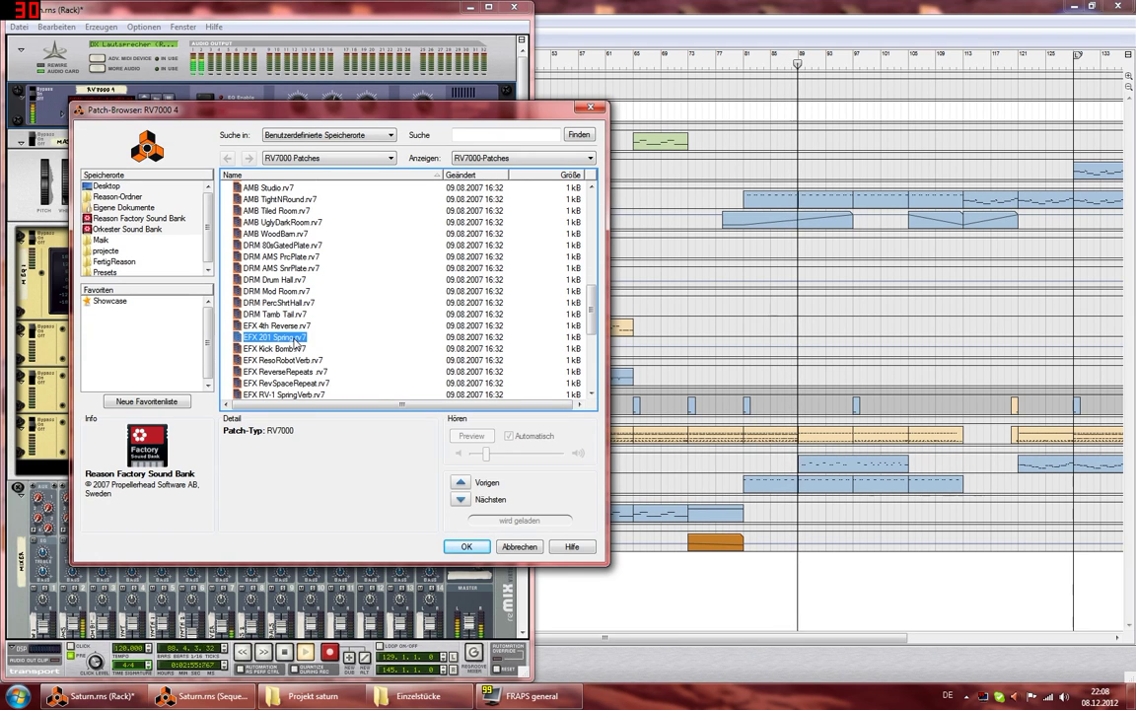
Step: Audition VOX and EKO reverb patches near the end of the list, including EKO SwingEchoes and EKO RollingFiltMultiTap
scroll(303, 325, "down", 6)
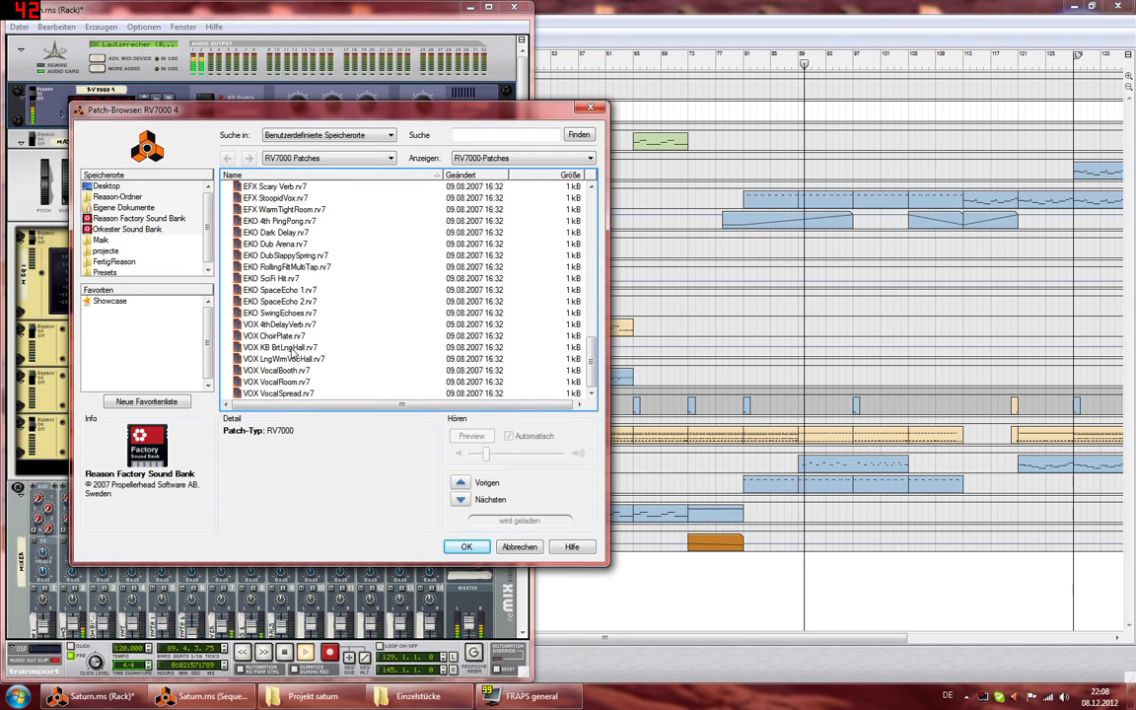
left_click(294, 370)
left_click(268, 290)
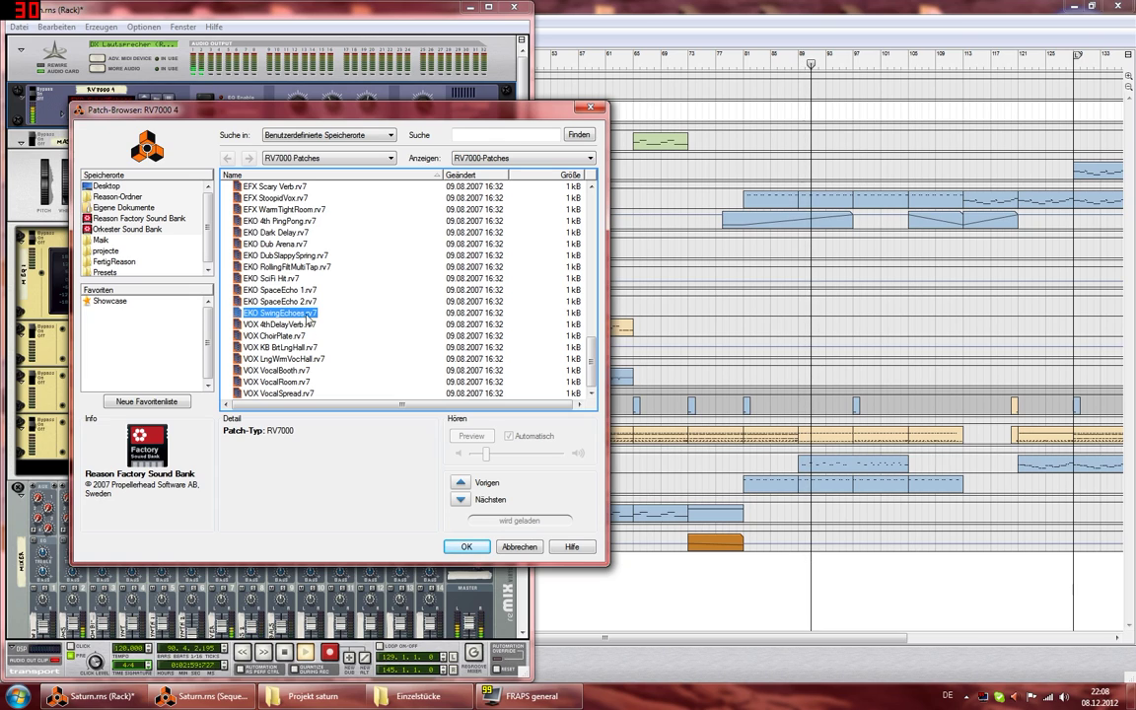
left_click(294, 311)
left_click(274, 267)
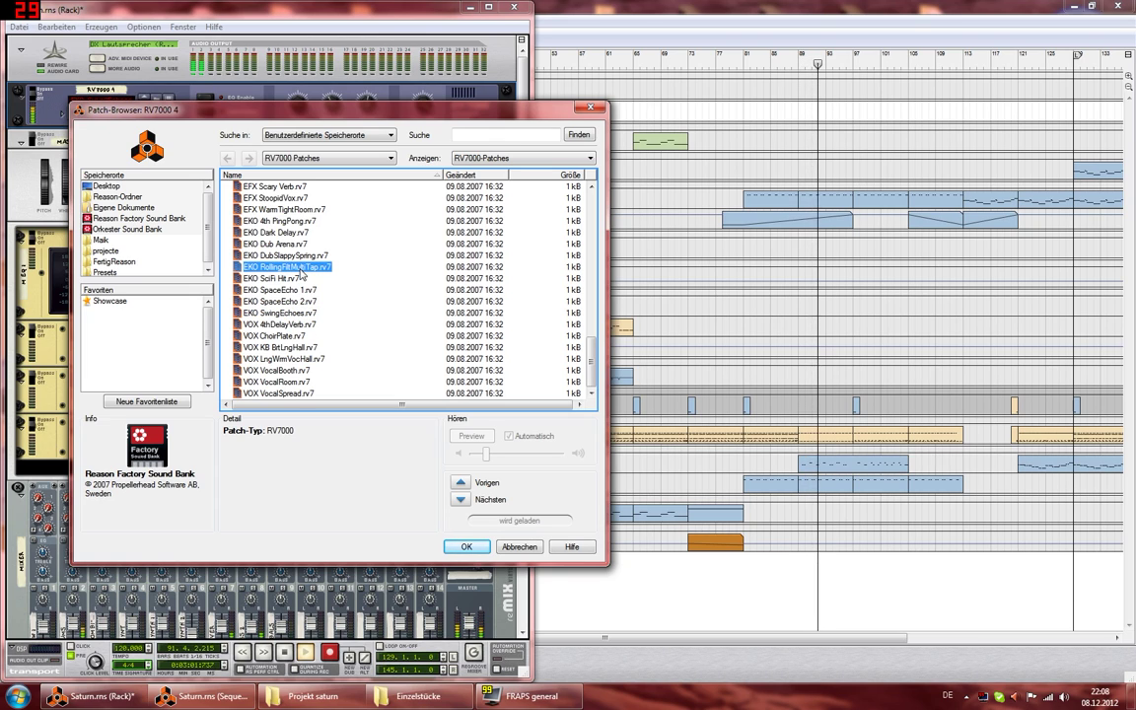
left_click(296, 314)
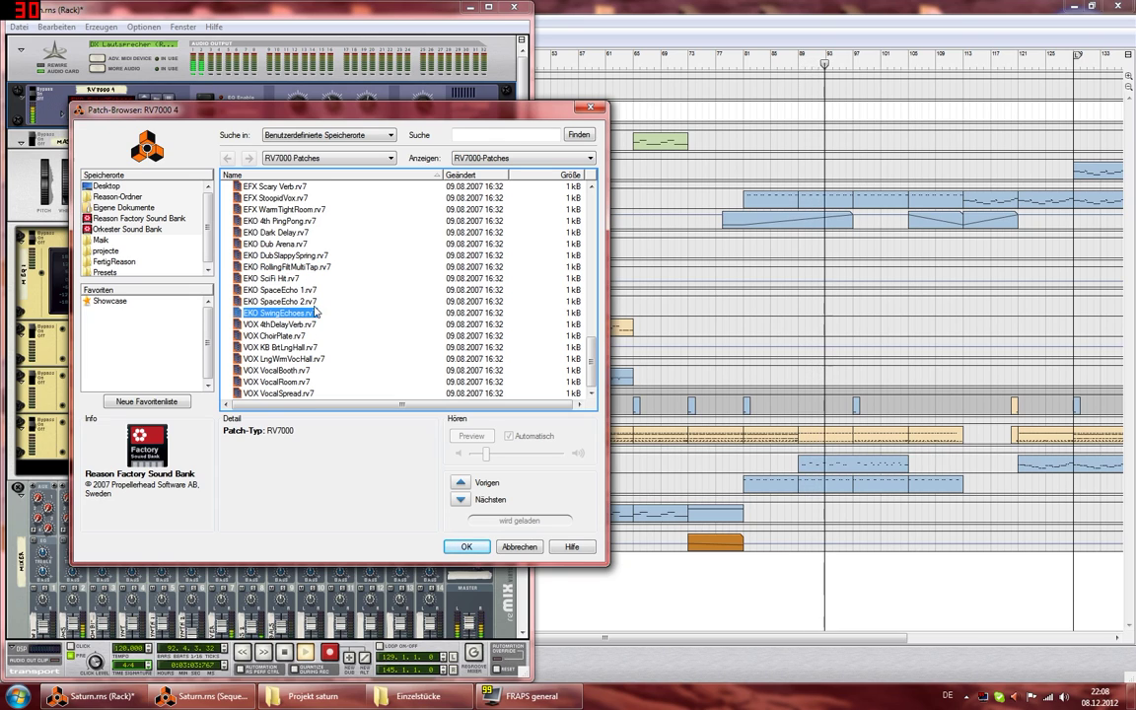
Step: Load the AMB Studio patch into the RV7000
scroll(340, 291, "up", 3)
scroll(342, 294, "up", 4)
scroll(342, 294, "up", 4)
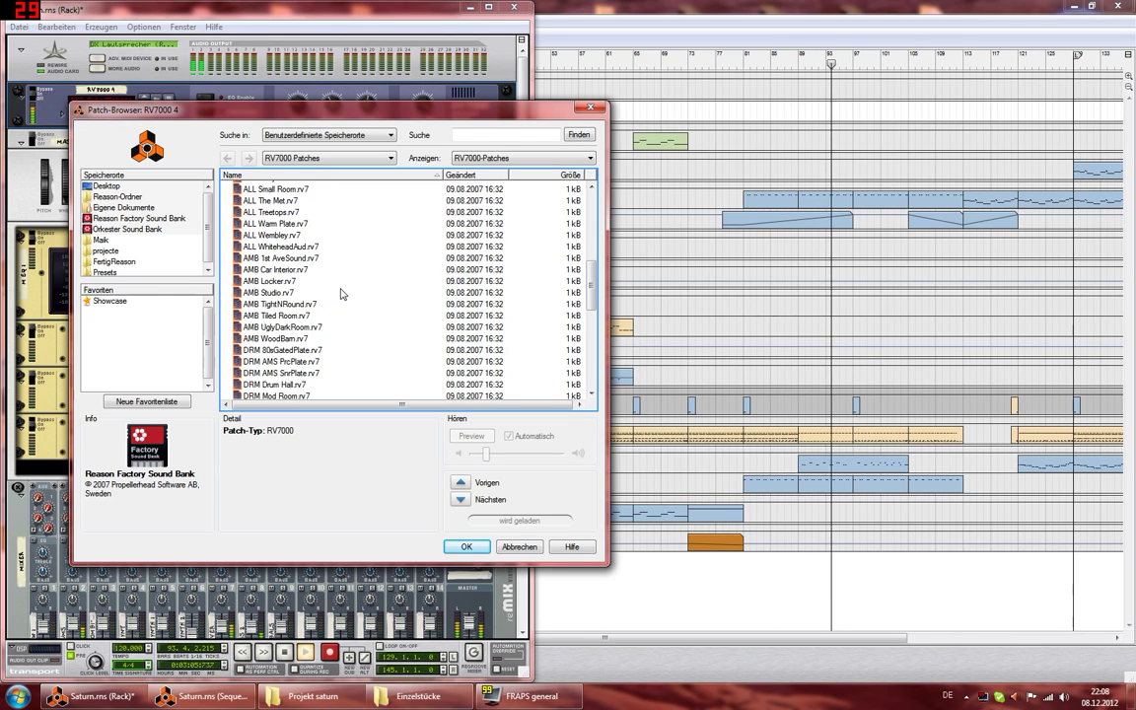
scroll(276, 242, "up", 2)
scroll(276, 247, "down", 1)
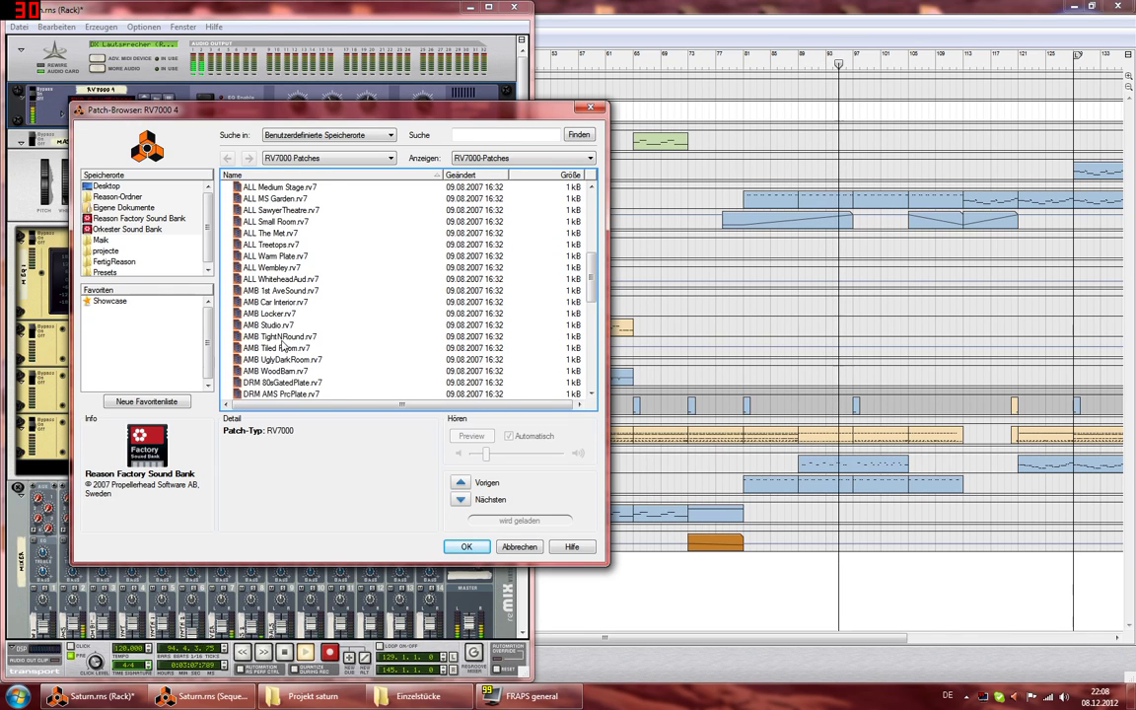
left_click(279, 325)
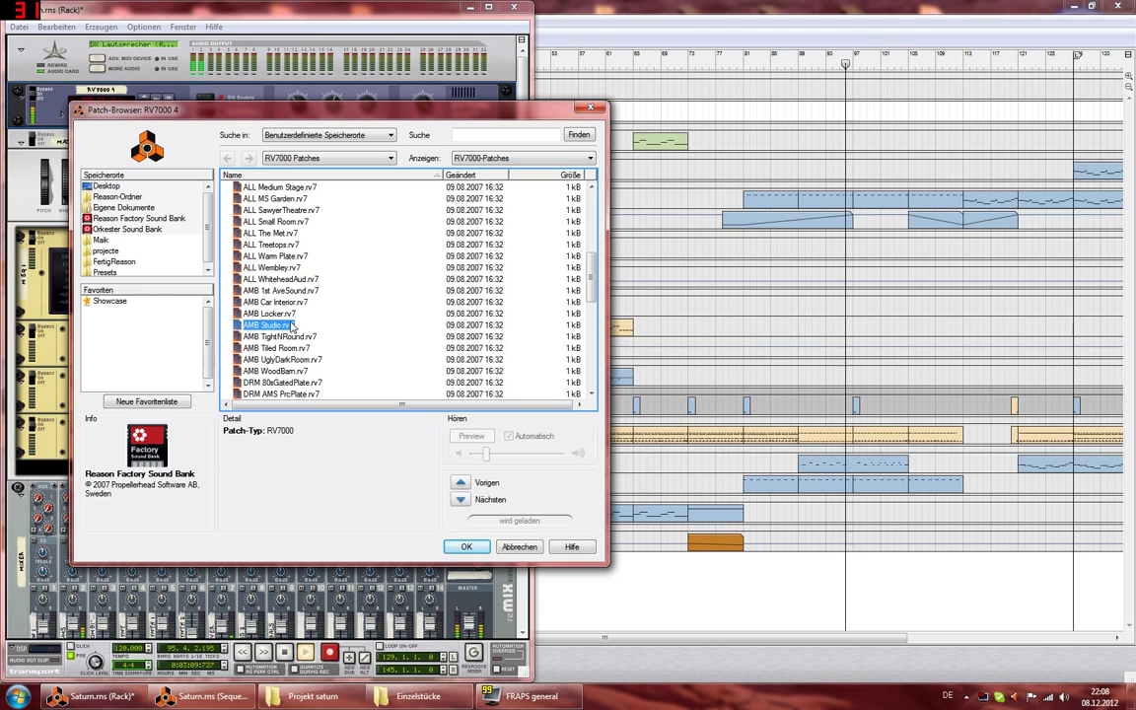
key("Return")
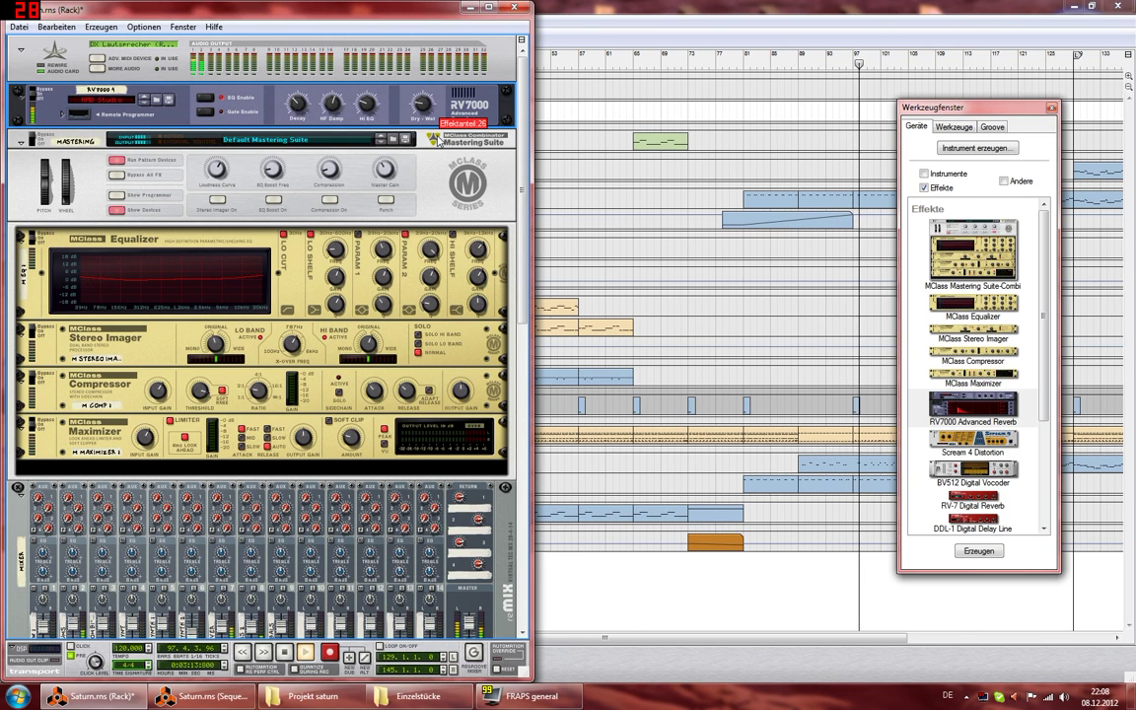
Step: Replace the RV7000's patch with AMB Locker
left_click(169, 100)
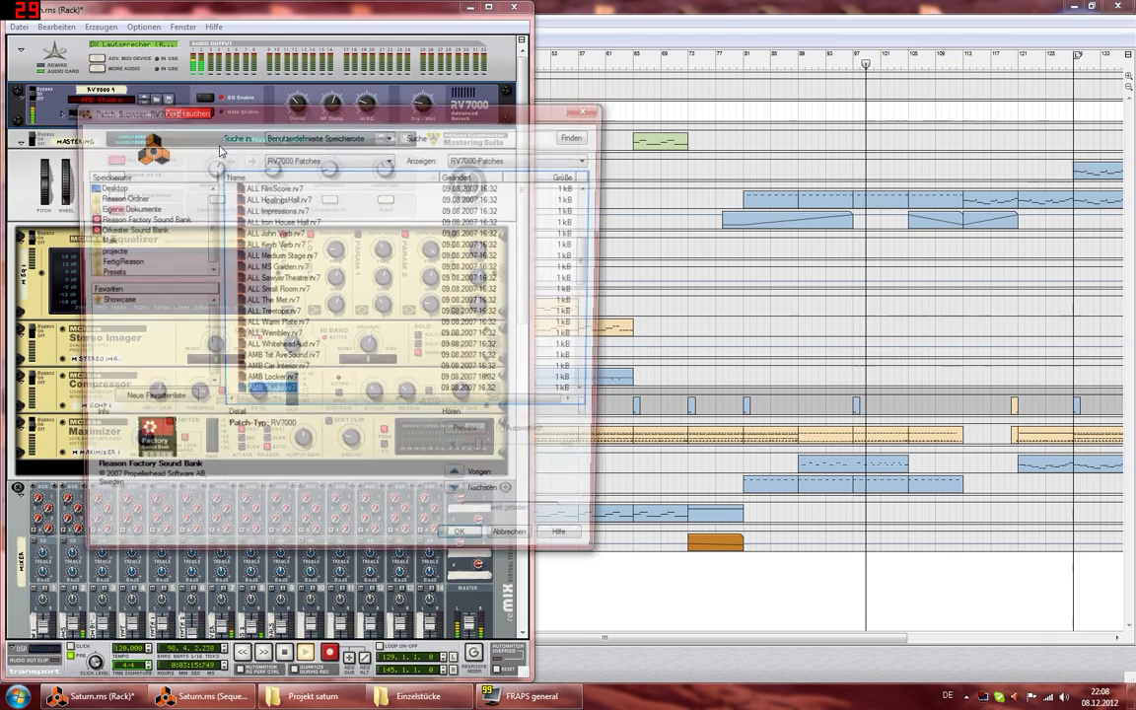
left_click(271, 382)
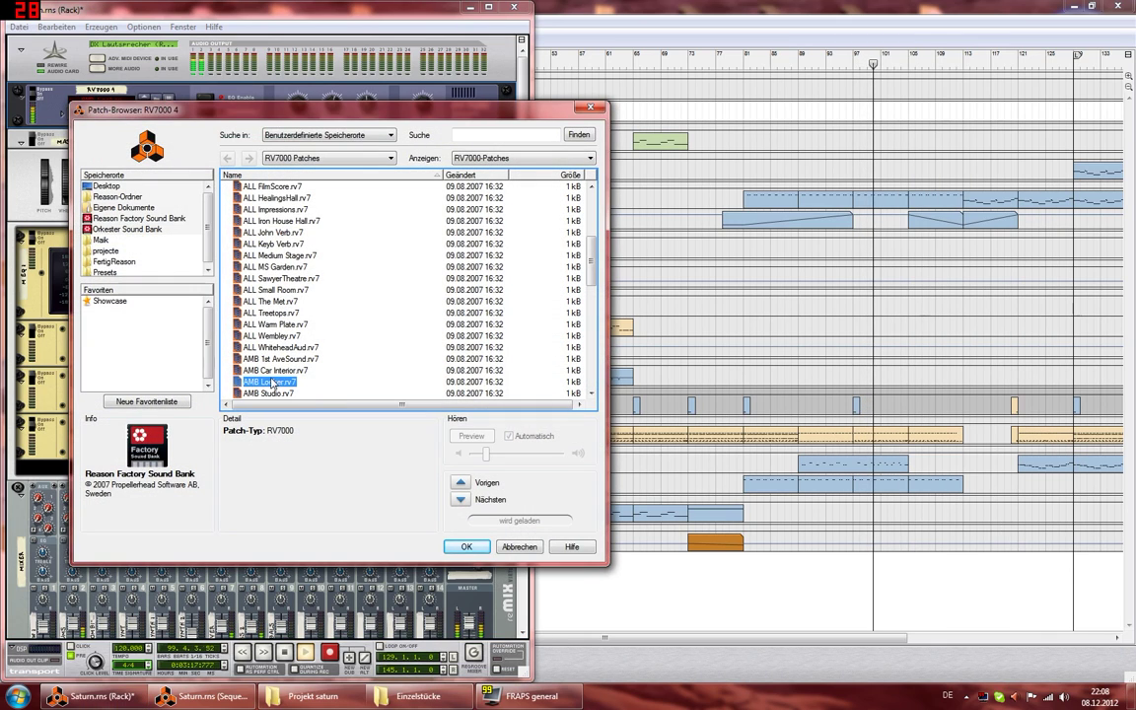
left_click(467, 546)
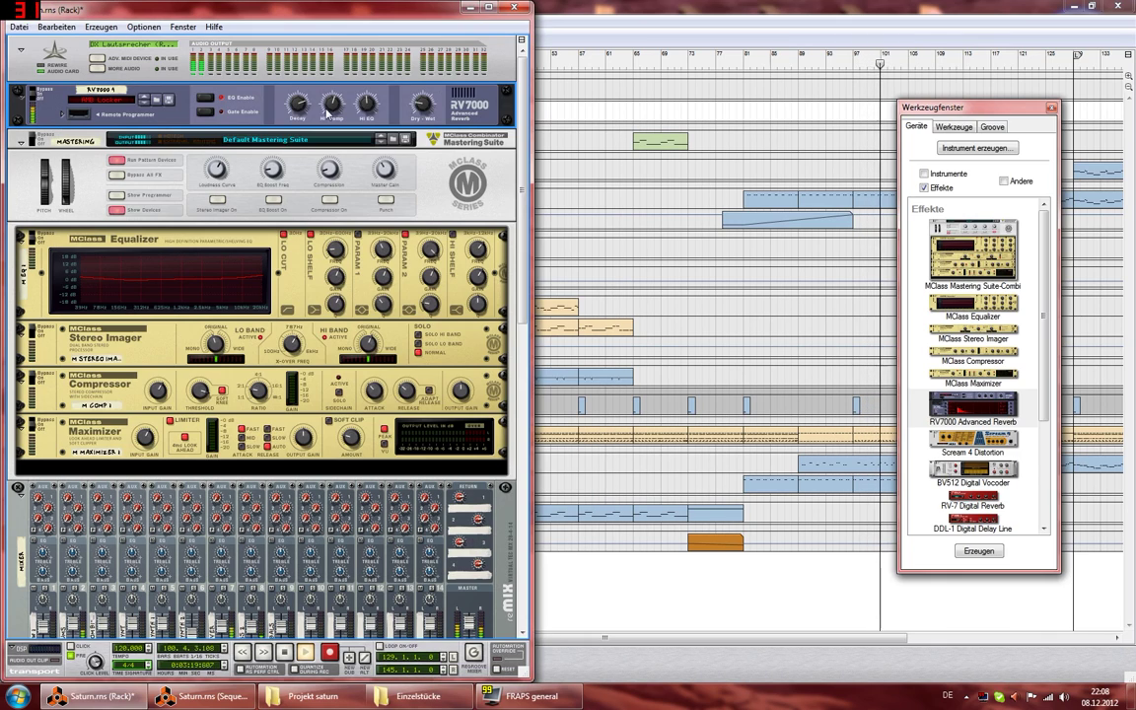
Step: Reopen the RV7000 patch browser and audition AMB TightNRound, AMB UglyDarkRoom, ALL Warm Plate and ALL Treetops
left_click(144, 98)
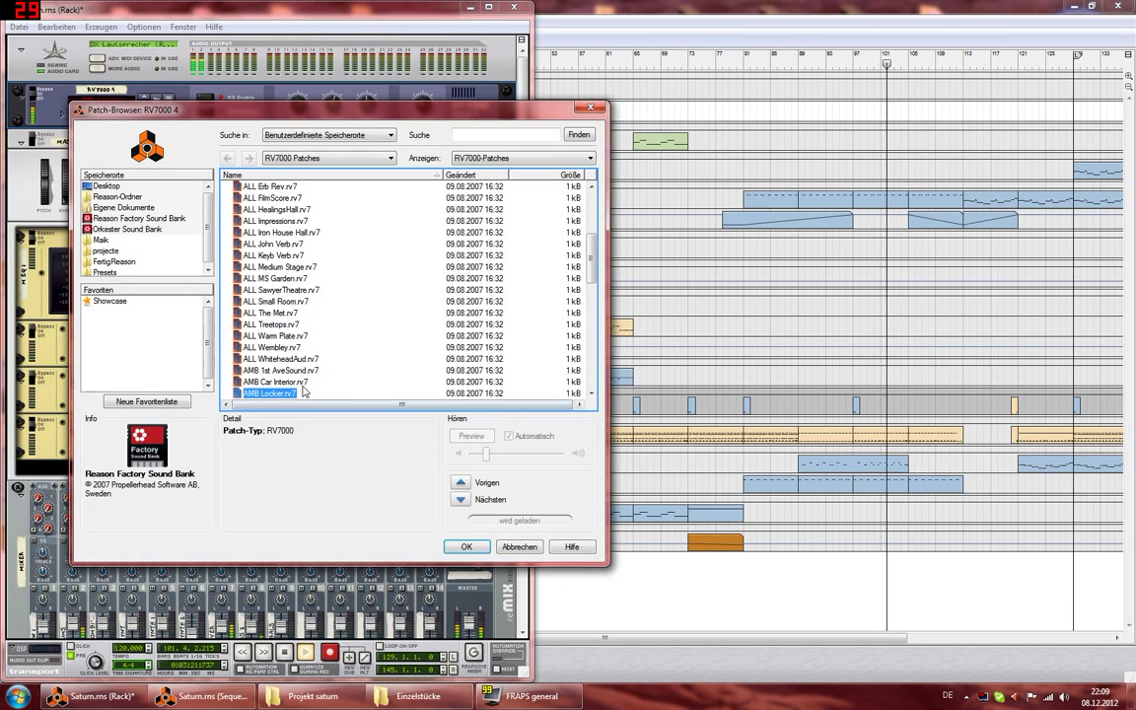
left_click(315, 383)
scroll(316, 373, "down", 3)
left_click(295, 323)
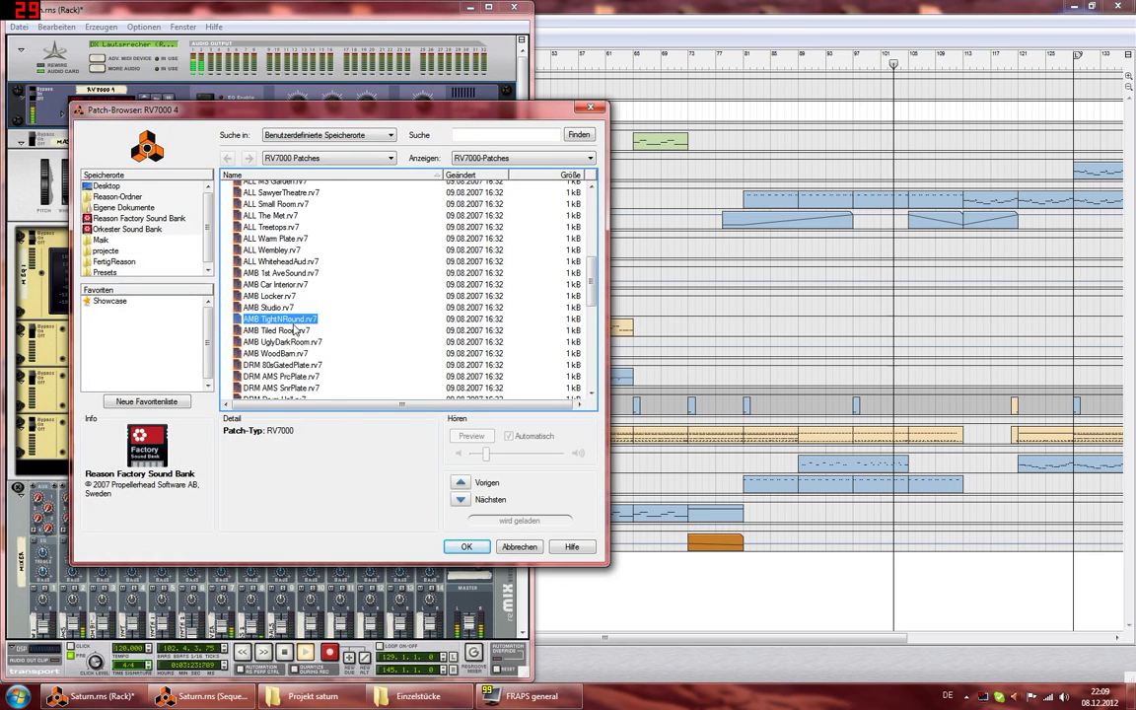
left_click(296, 331)
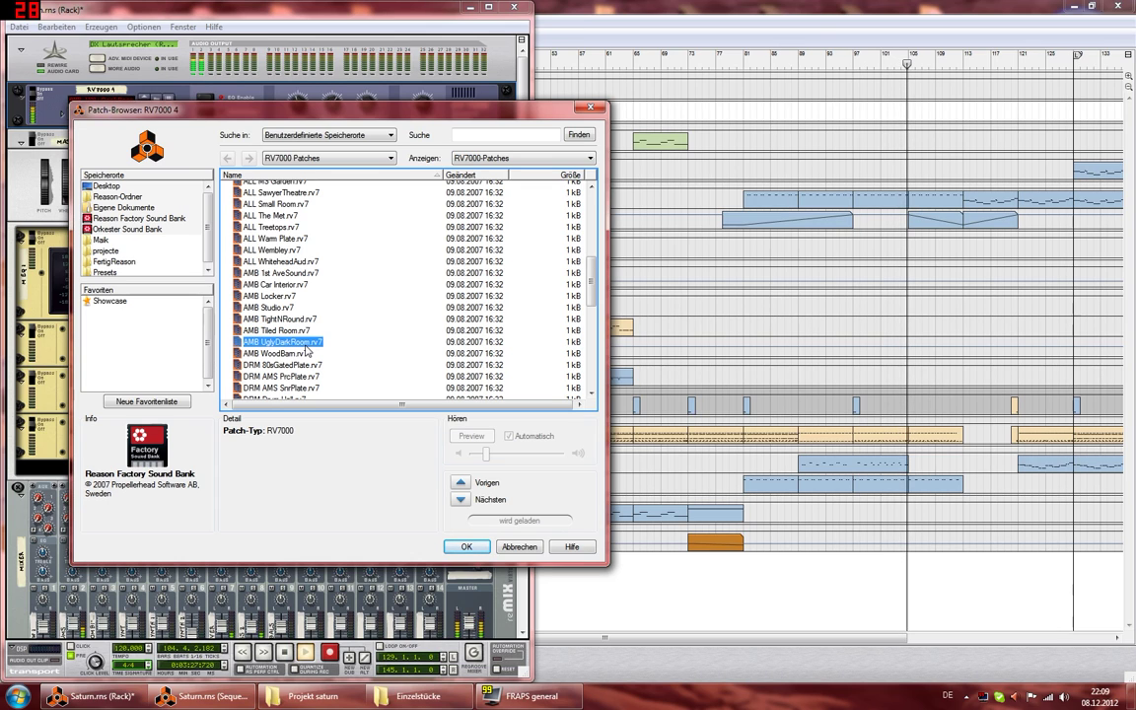
left_click(286, 236)
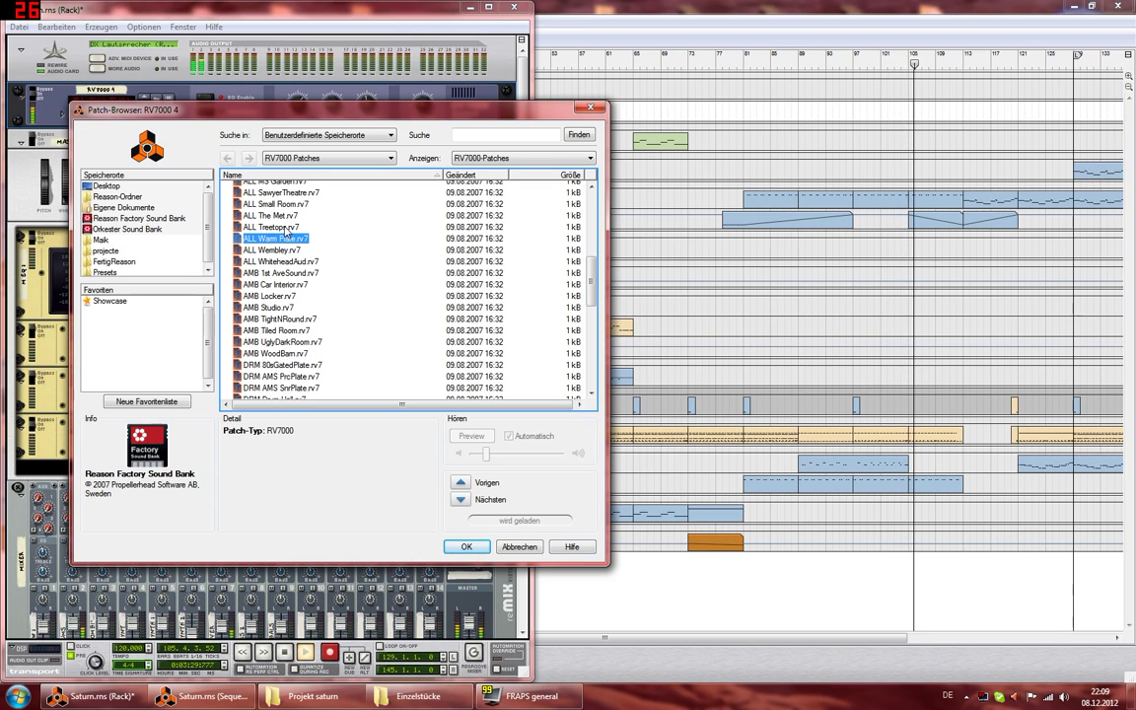
left_click(284, 228)
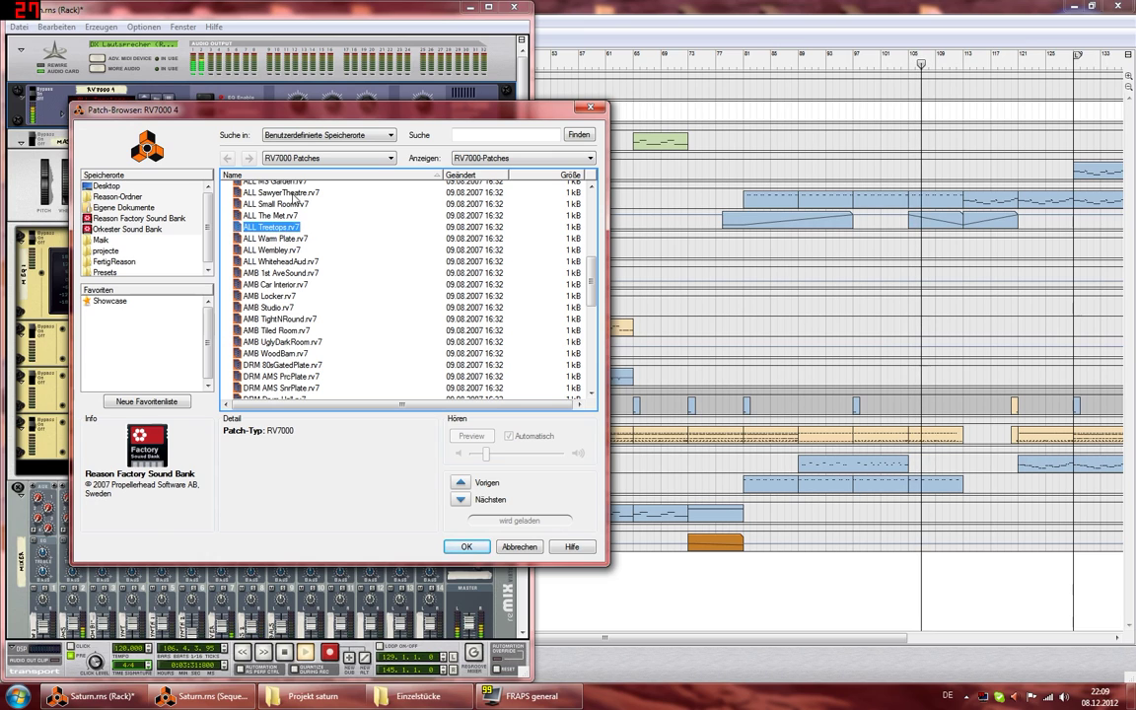
Step: Audition further ALL reverb patches, including ALL John Verb, ALL Cl Sml Hall, ALL Big Blue, ALL 1st Room and ALL 1st Hall
left_click(294, 194)
scroll(323, 239, "up", 2)
left_click(269, 215)
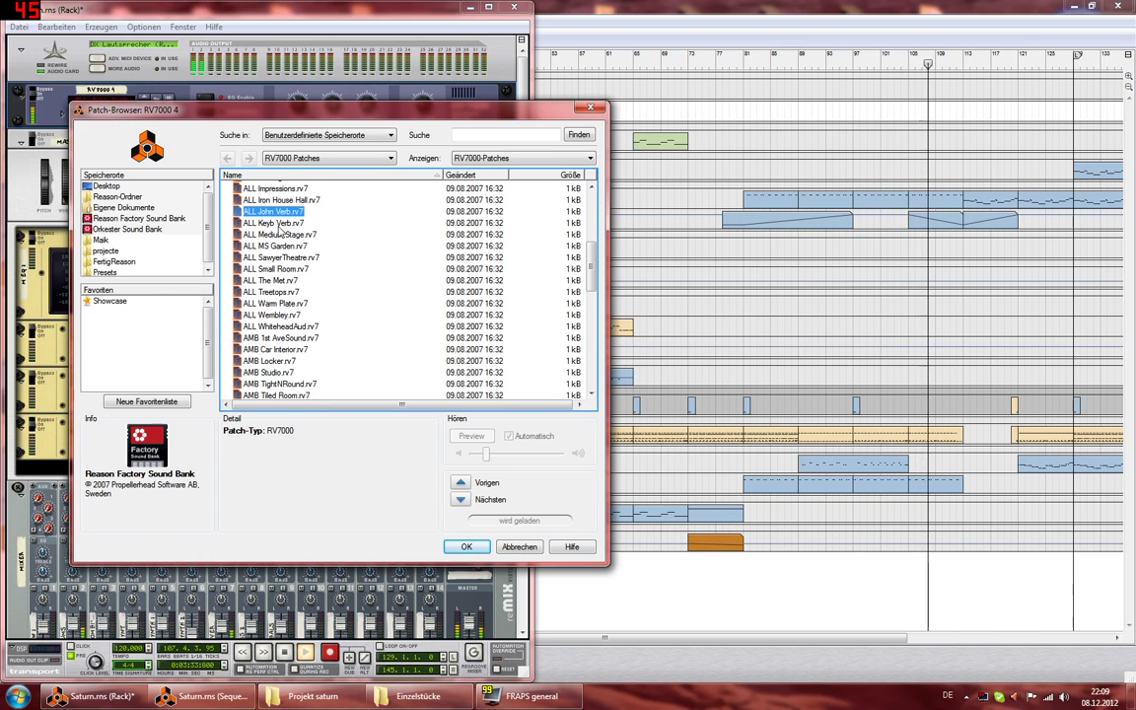
scroll(280, 229, "up", 5)
left_click(284, 258)
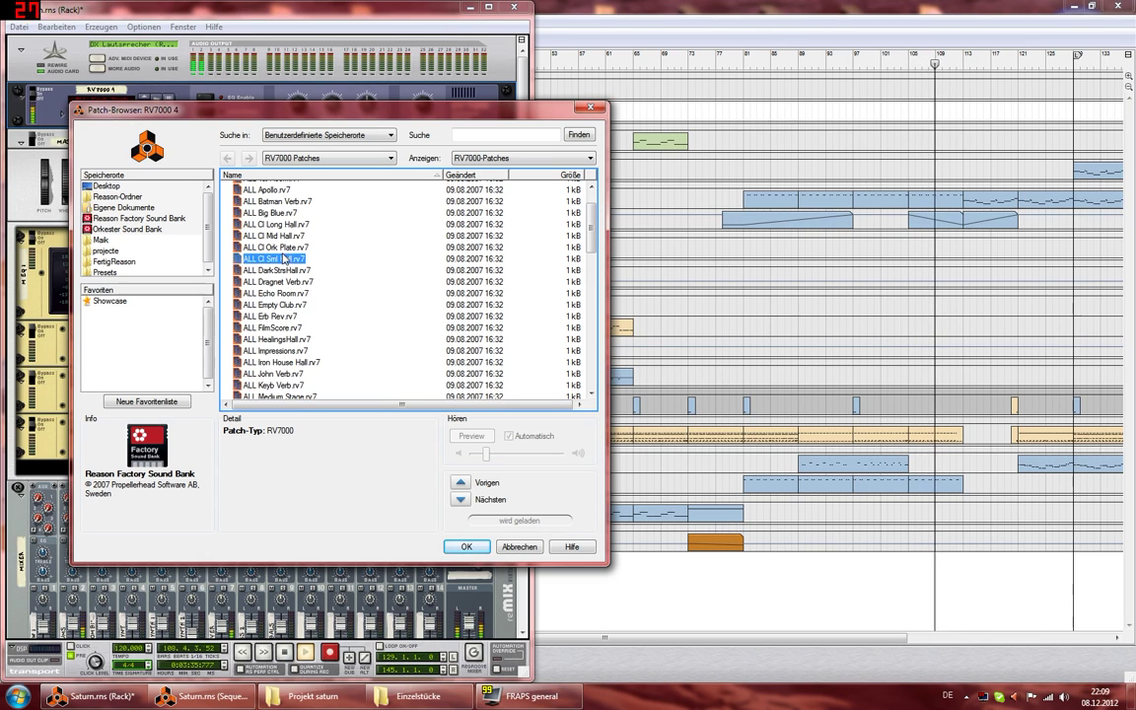
left_click(308, 214)
scroll(307, 222, "up", 2)
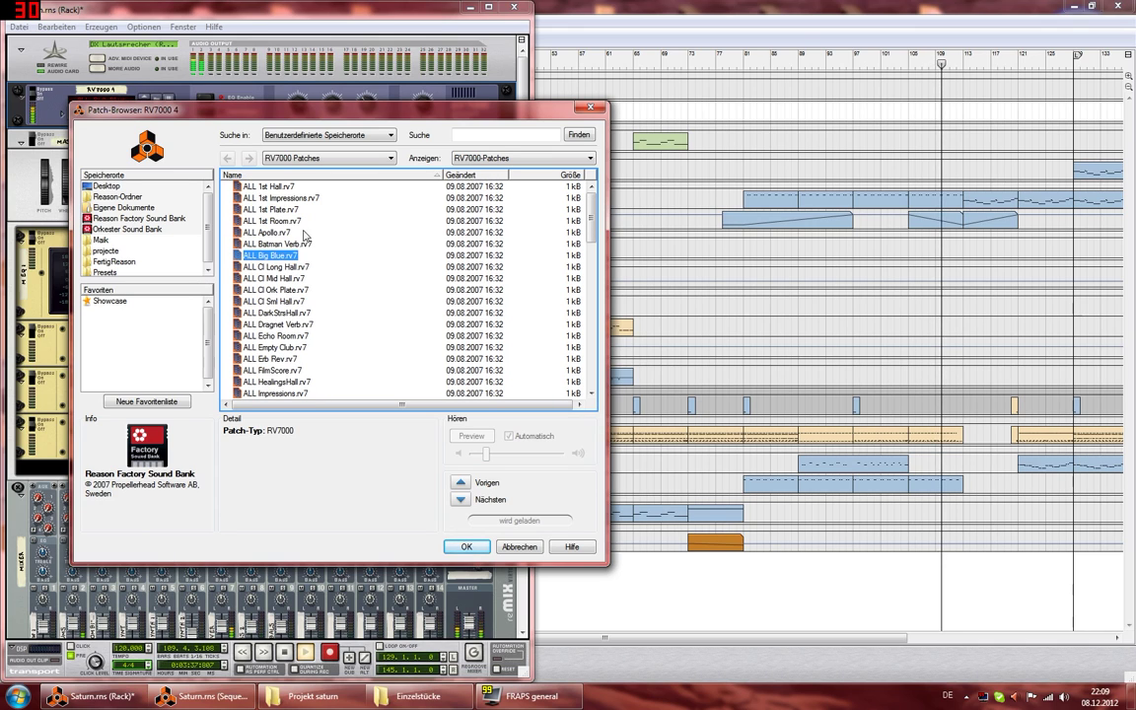
left_click(294, 209)
left_click(289, 221)
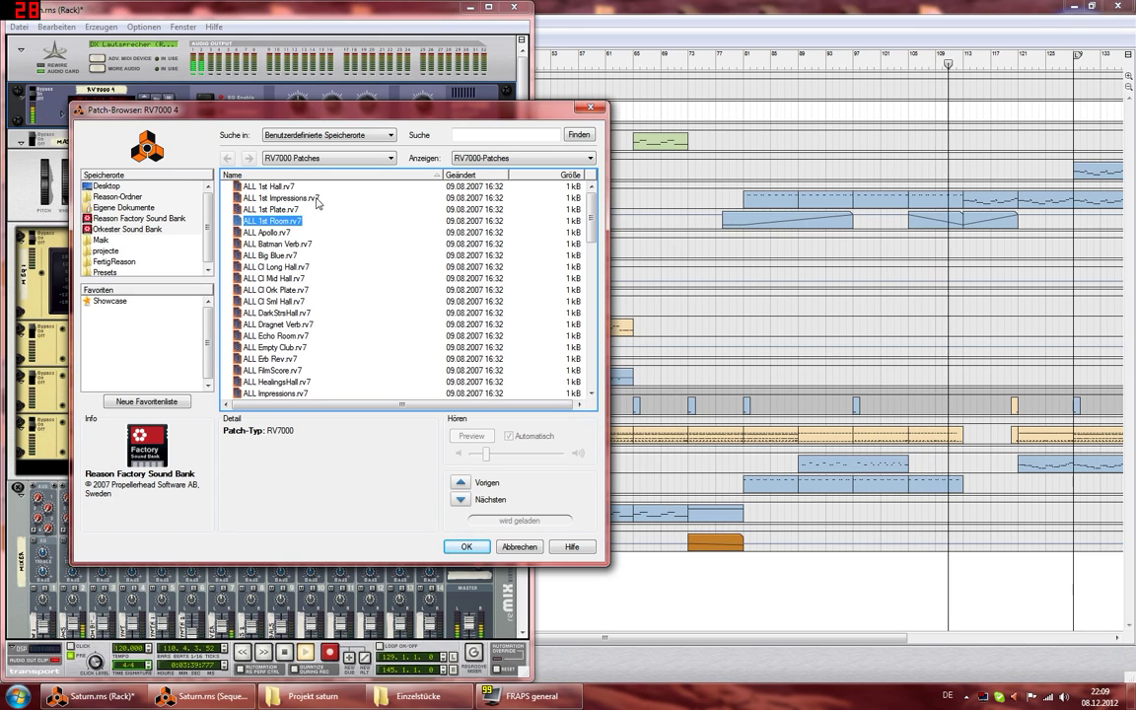
left_click(281, 187)
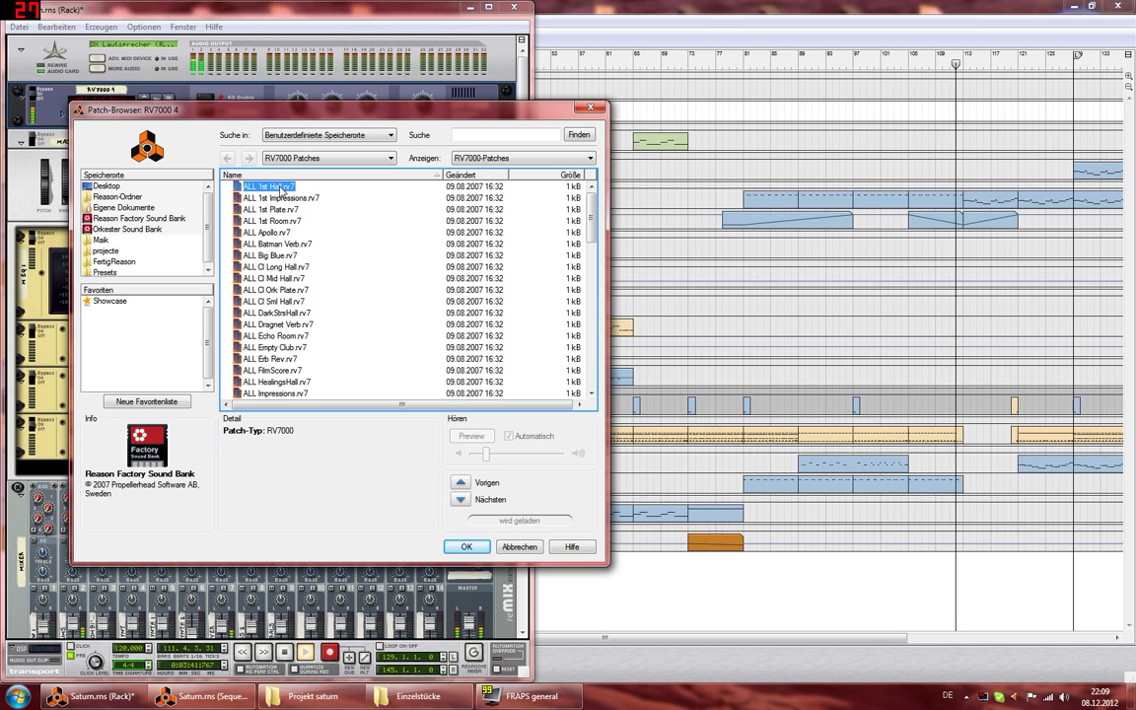
Step: Load the EFX 4th Reverse patch into the RV7000
scroll(286, 287, "down", 10)
left_click(292, 324)
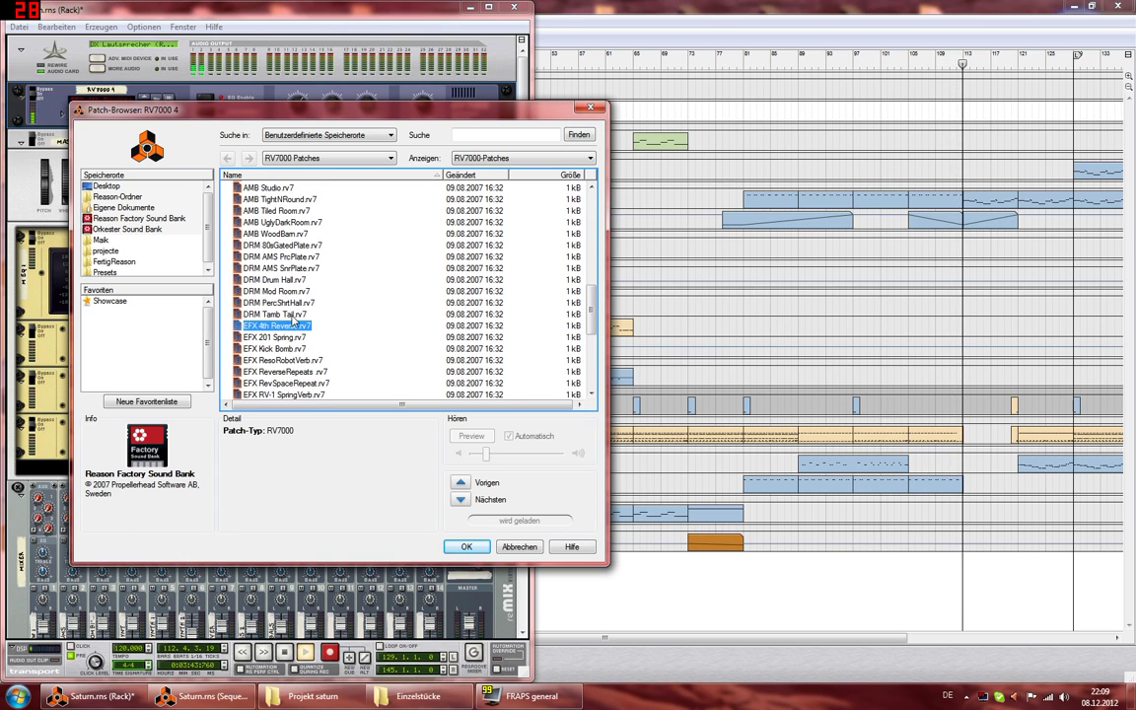
left_click(457, 542)
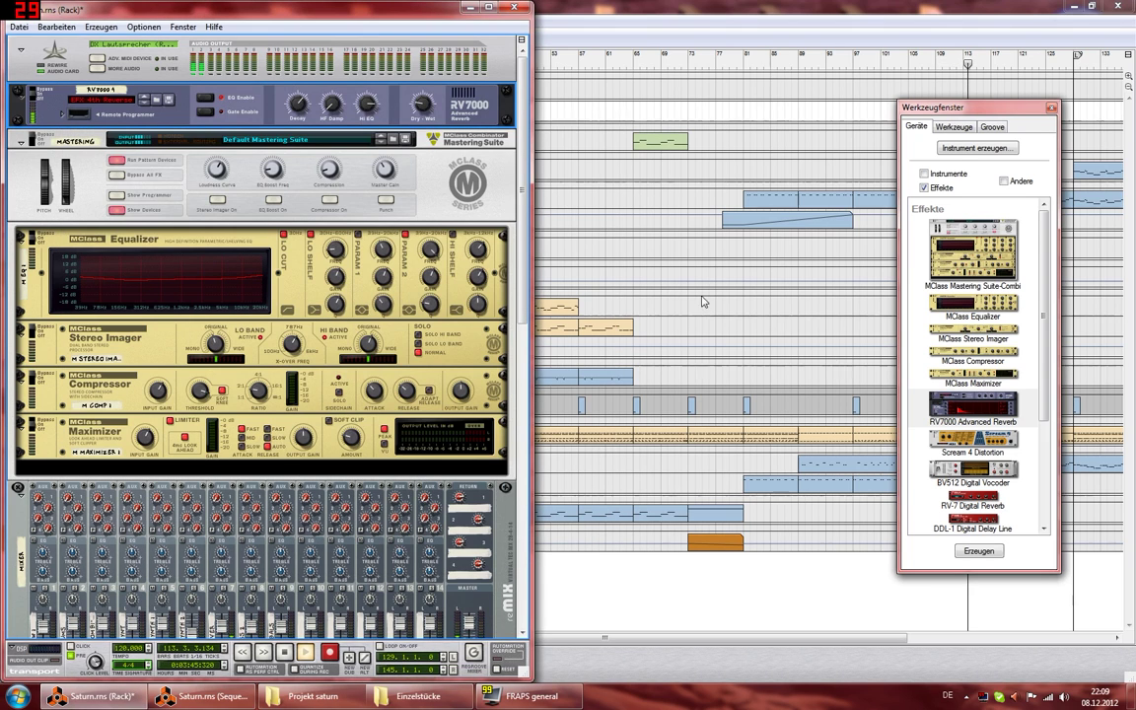
Step: Move the playback position in the sequencer back to about bar 40 while the song plays
left_click(651, 91)
left_click(479, 66)
left_click_drag(539, 63, 462, 62)
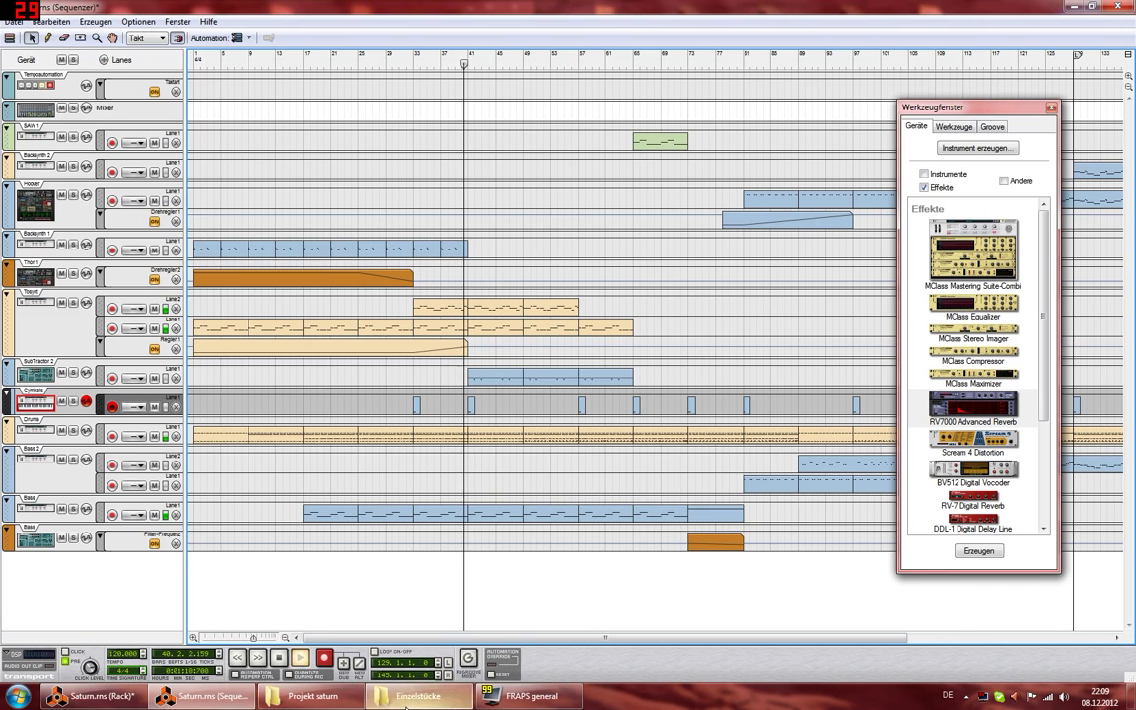
Step: Audition the DRM PercShrtHall and AMB Locker patches and load AMB Studio into the RV7000 above the mastering suite
left_click(108, 697)
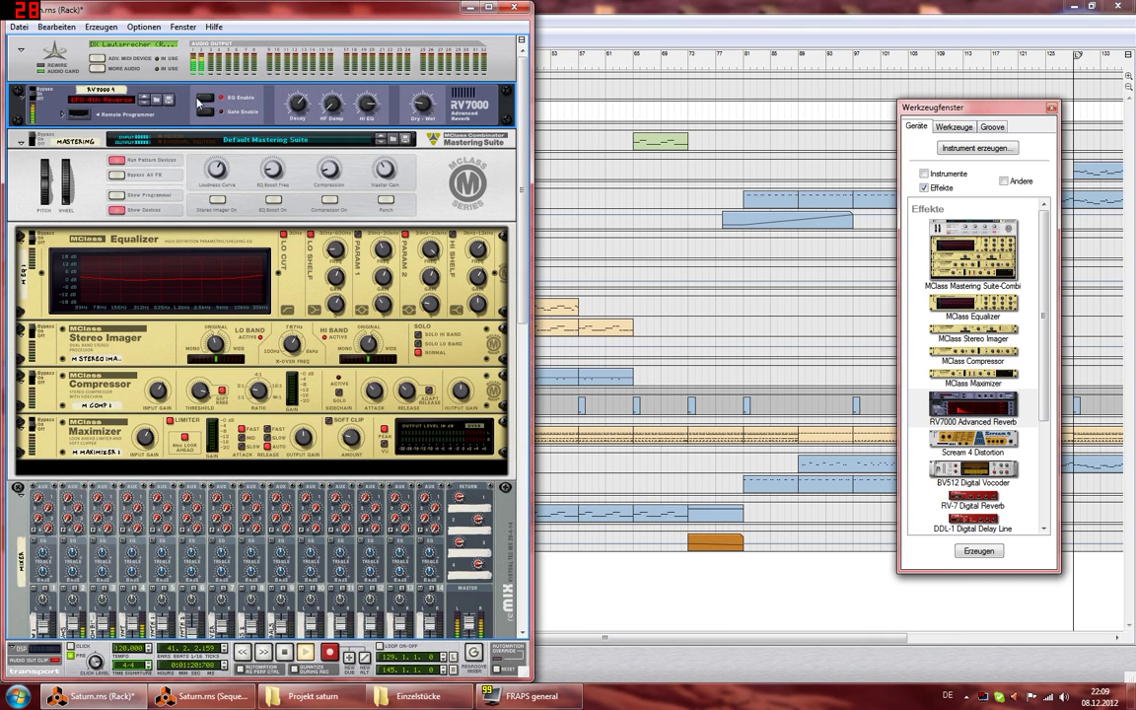
left_click(158, 99)
left_click(276, 337)
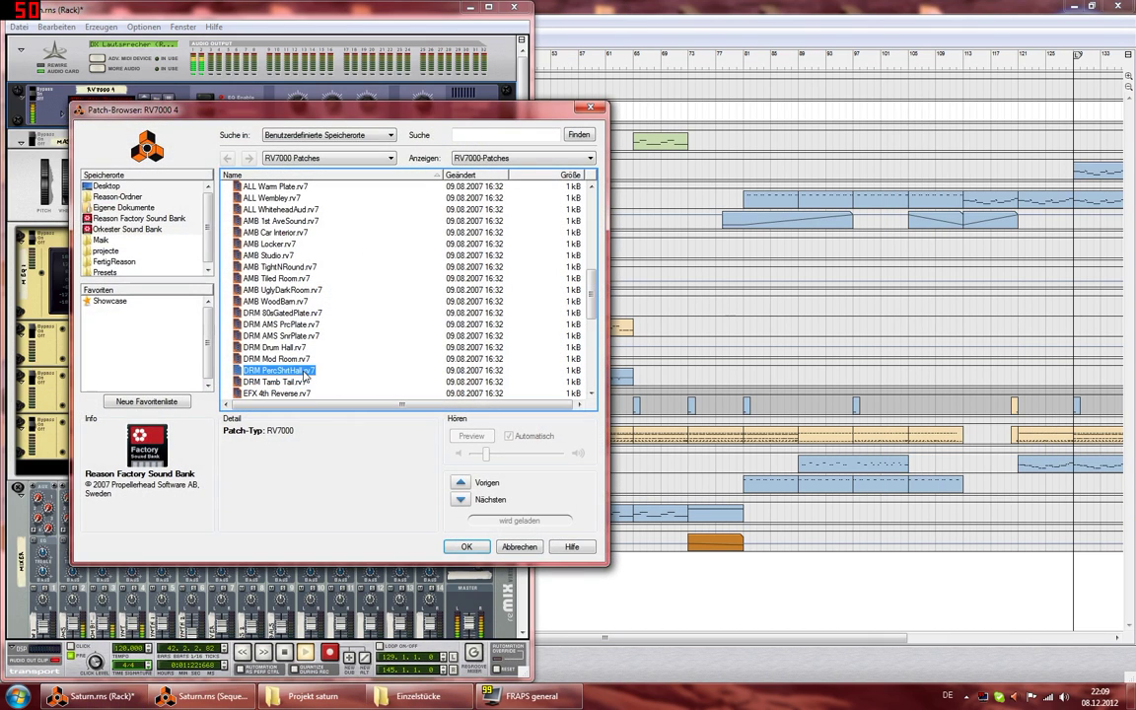
scroll(296, 296, "up", 10)
scroll(314, 285, "up", 1)
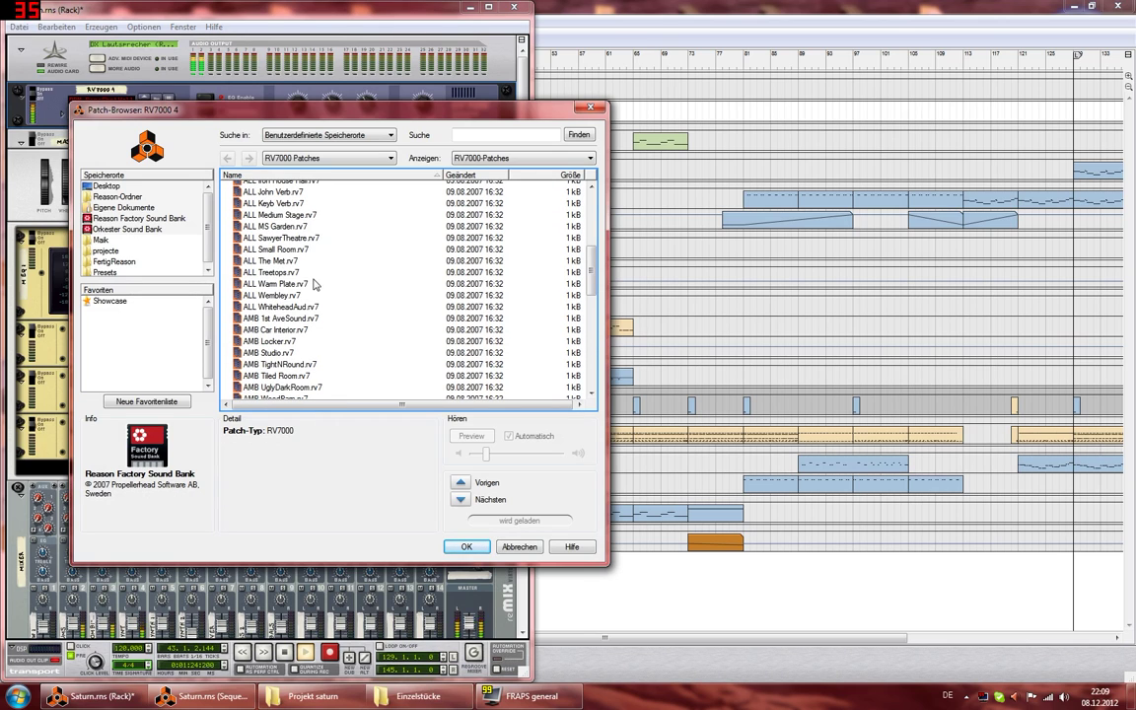
left_click(279, 342)
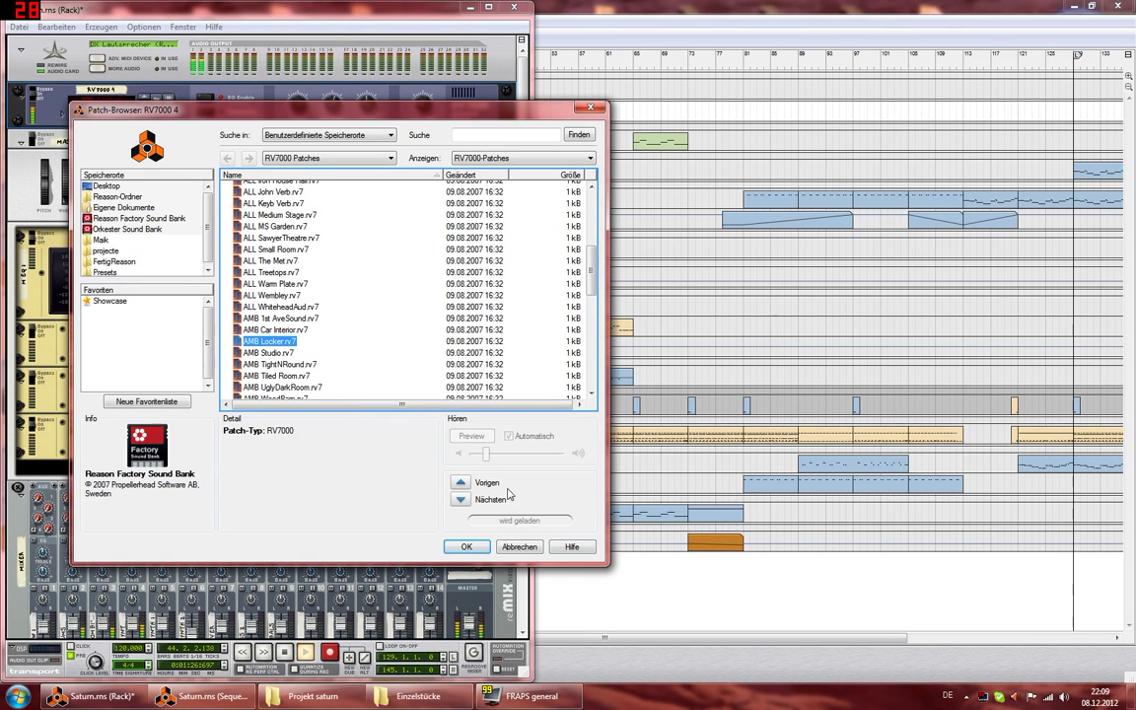
left_click(467, 547)
Step: Move the sequencer's playback position back to bar 1 and stop playback
scroll(276, 235, "down", 3)
left_click(538, 183)
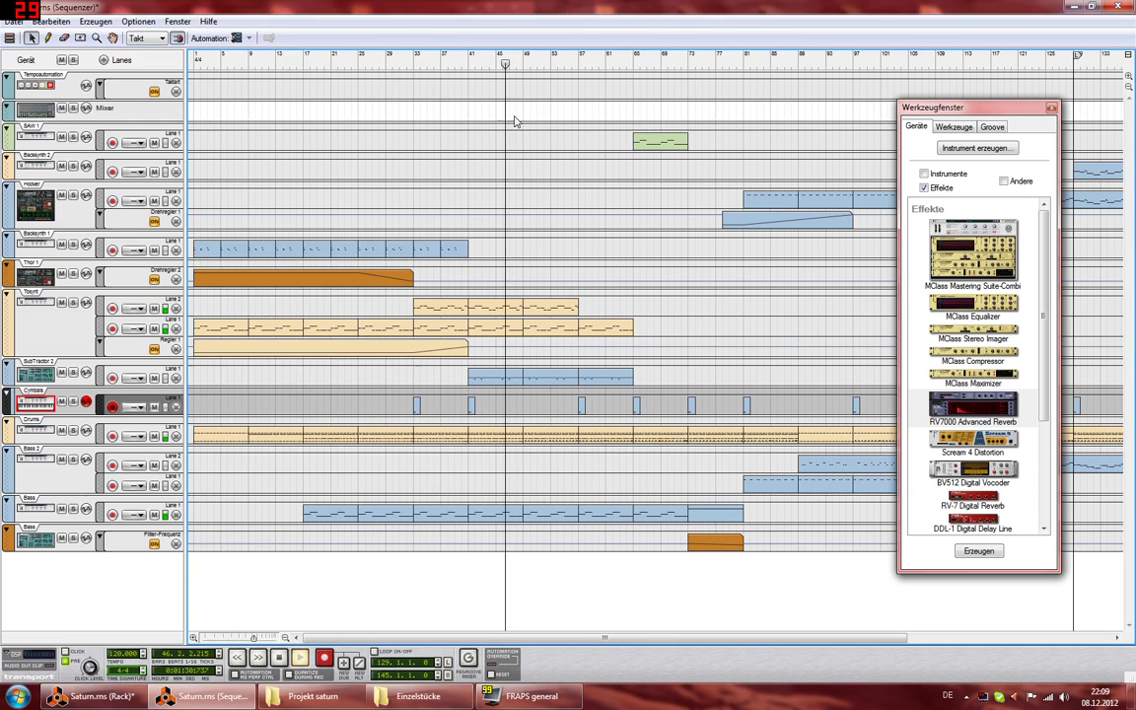
left_click_drag(305, 64, 194, 63)
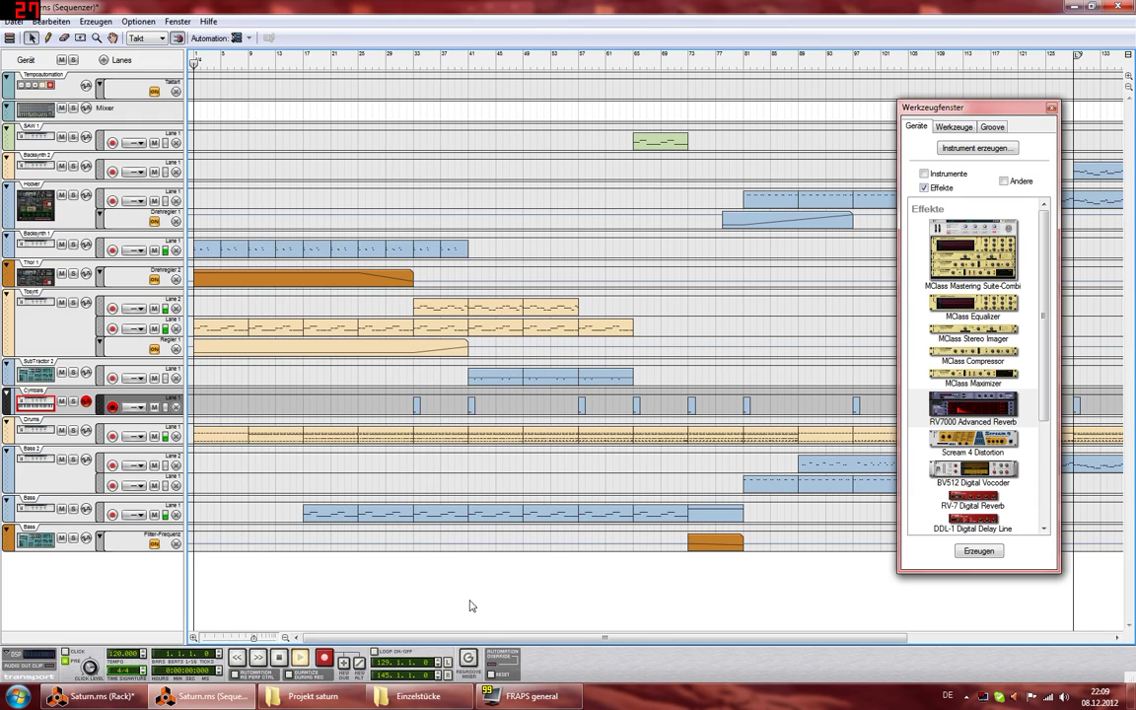
left_click(279, 658)
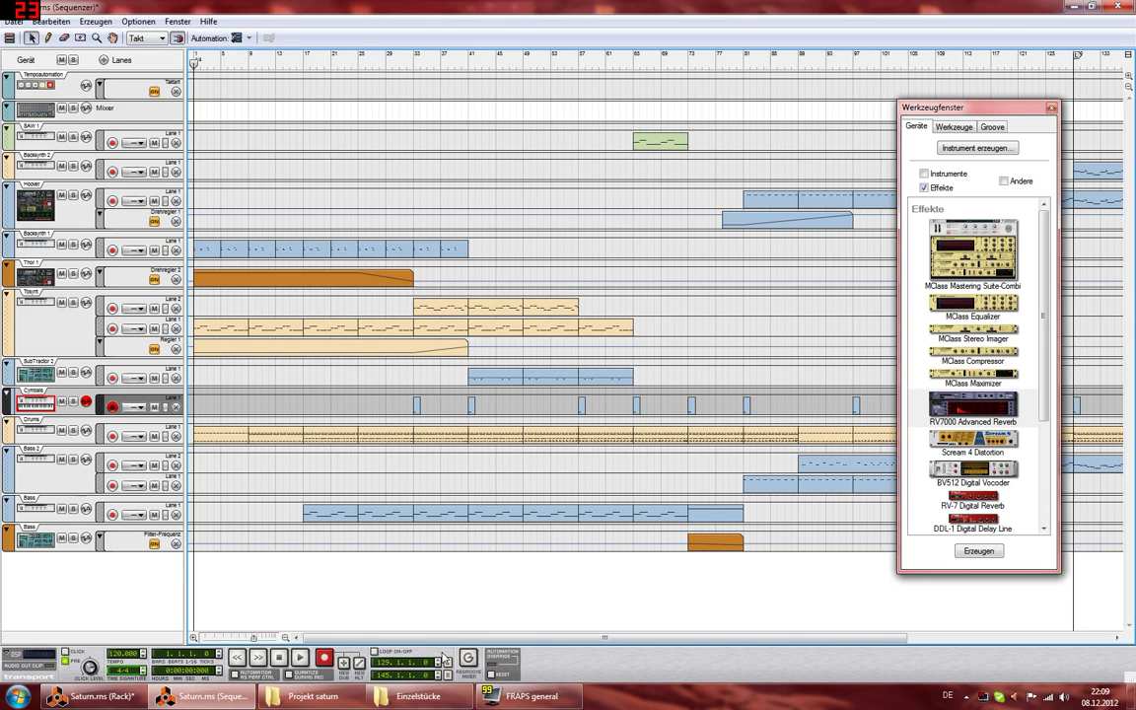
Step: Move the tool window down so it no longer covers the arrangement
key("F6")
scroll(291, 207, "up", 4)
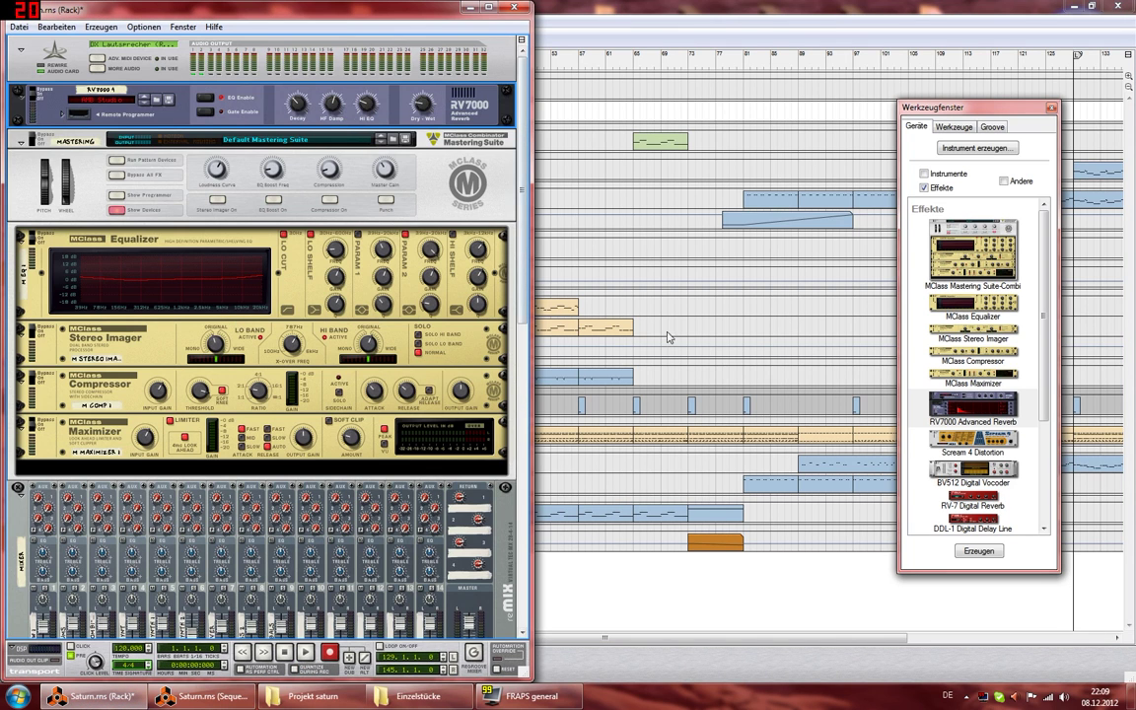
left_click(650, 302)
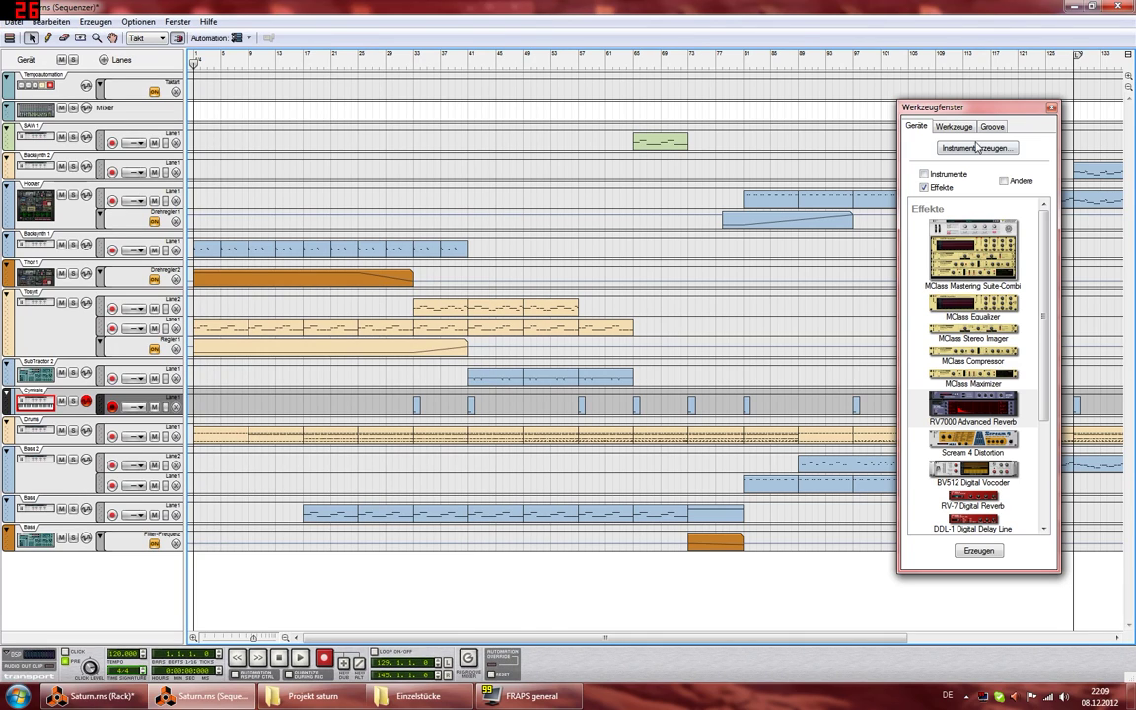
left_click_drag(964, 116, 1009, 583)
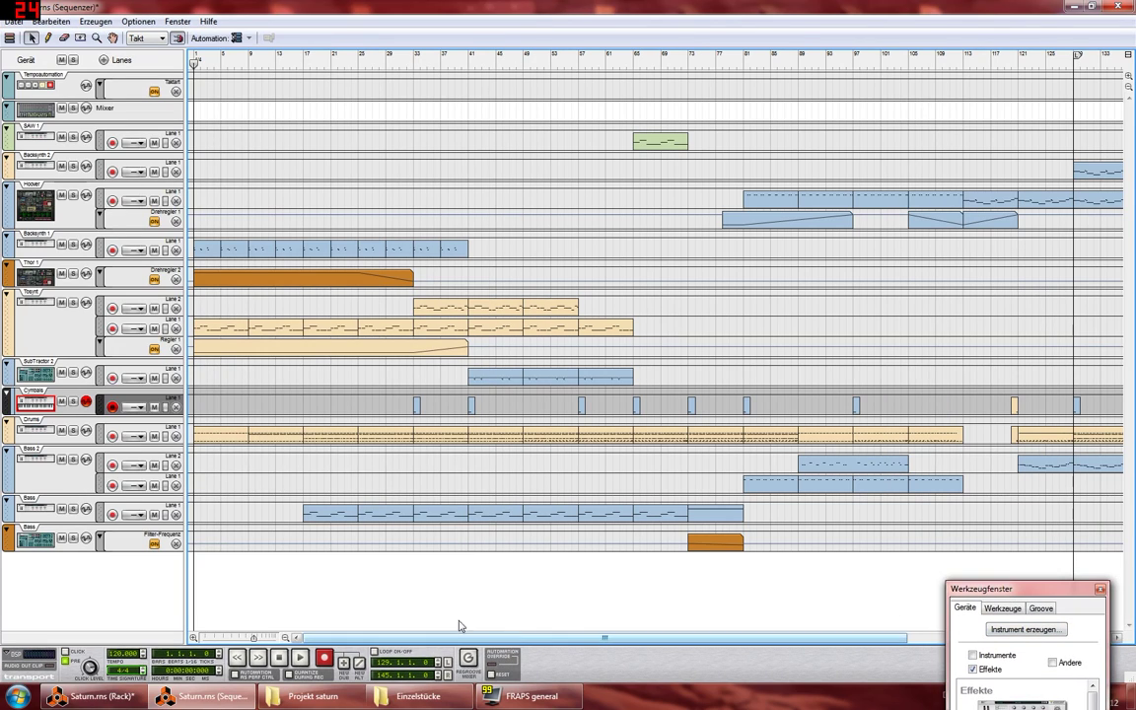
key("F8")
Step: Collapse the Cymbals Combinator in the rack and expand the Drums Combinator to show its Redrum
left_click(104, 697)
scroll(375, 472, "down", 10)
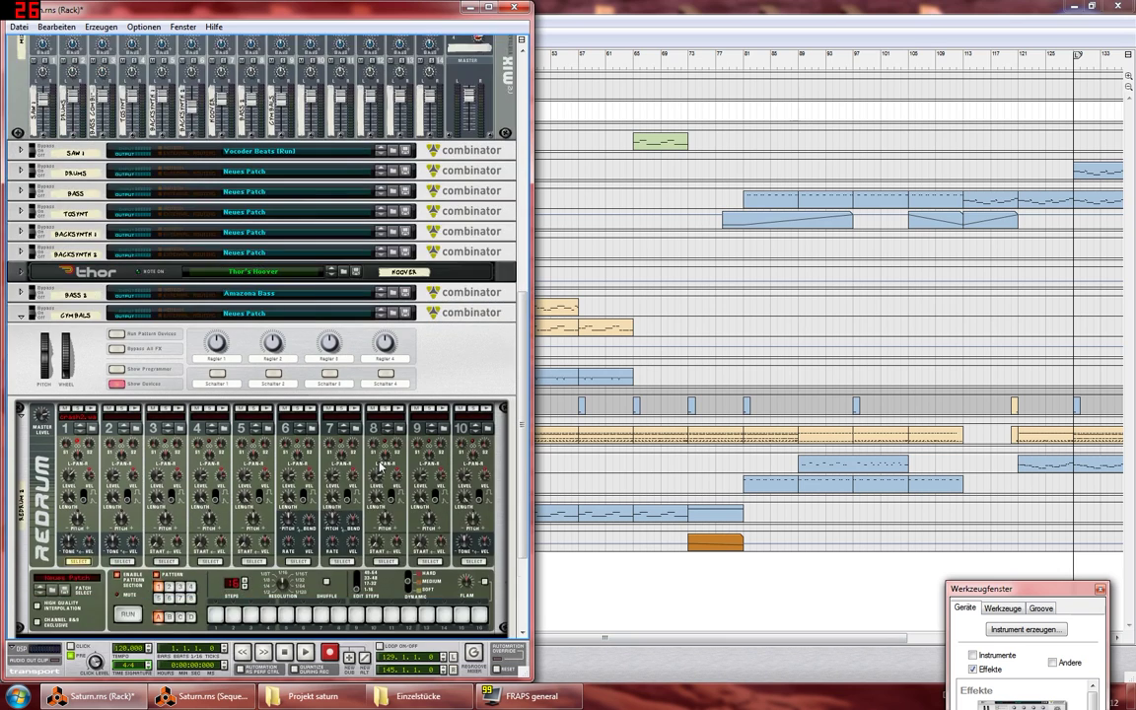
left_click(21, 234)
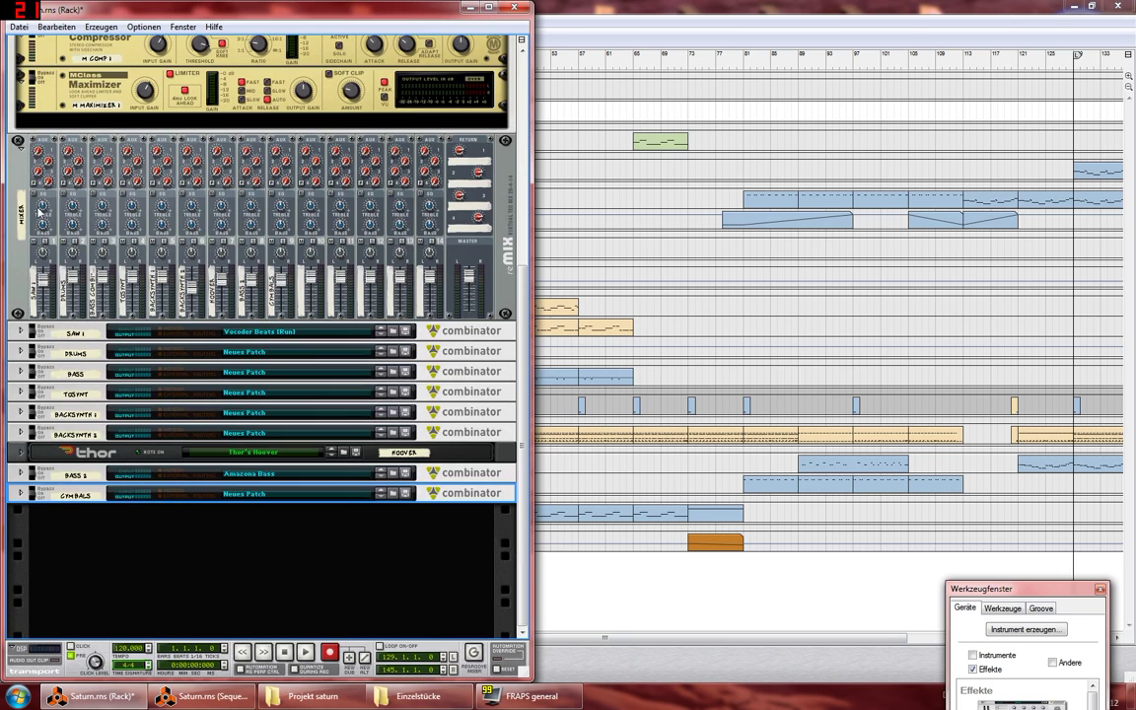
left_click(20, 353)
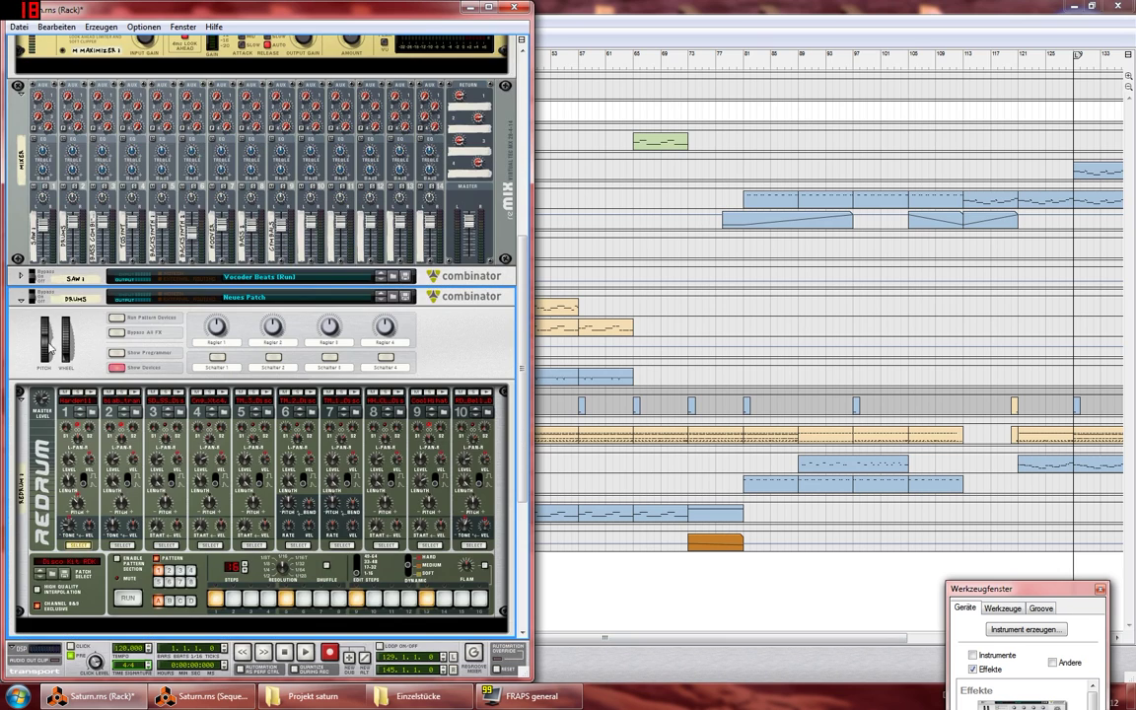
scroll(137, 333, "down", 4)
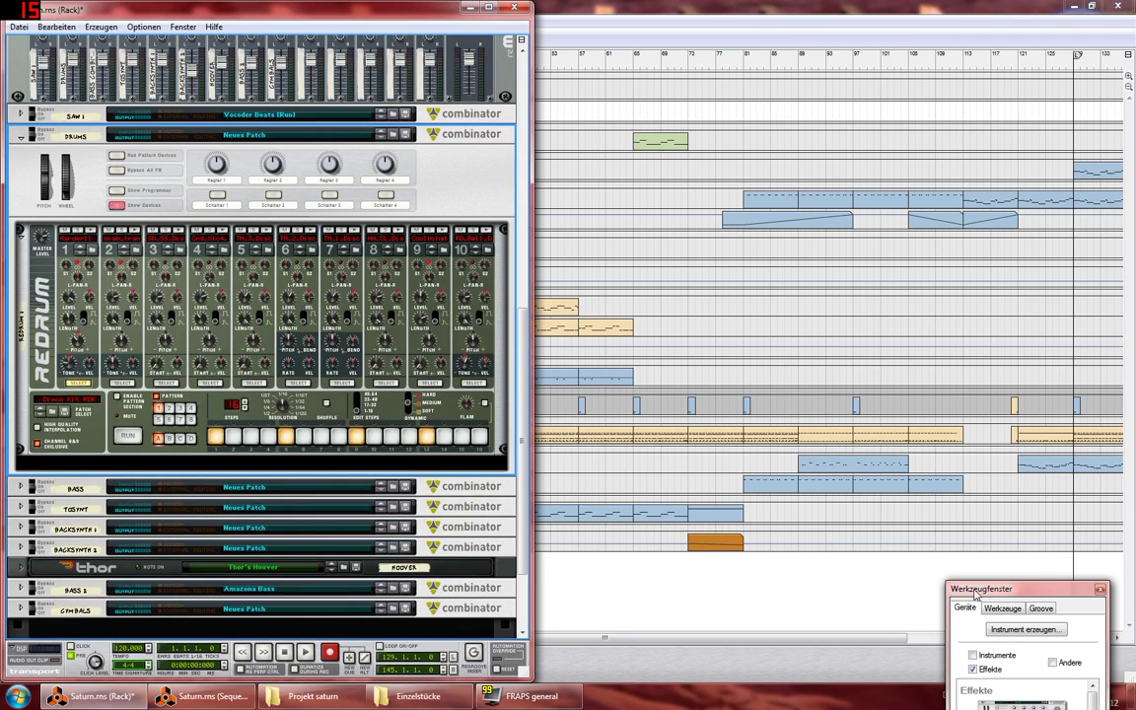
Step: Insert an RV7000 Advanced Reverb above the Redrum in the Drums Combinator and rewire the cables to route the drums through it
left_click_drag(974, 594, 970, 172)
left_click_drag(1016, 466, 322, 253)
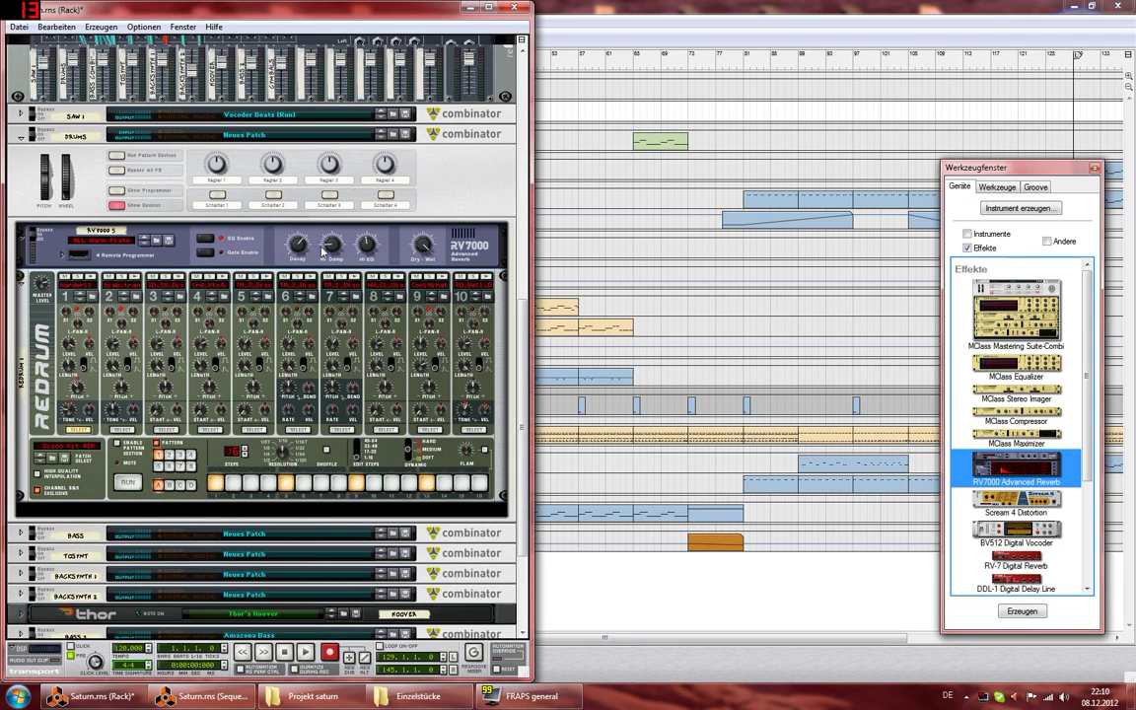
key("Tab")
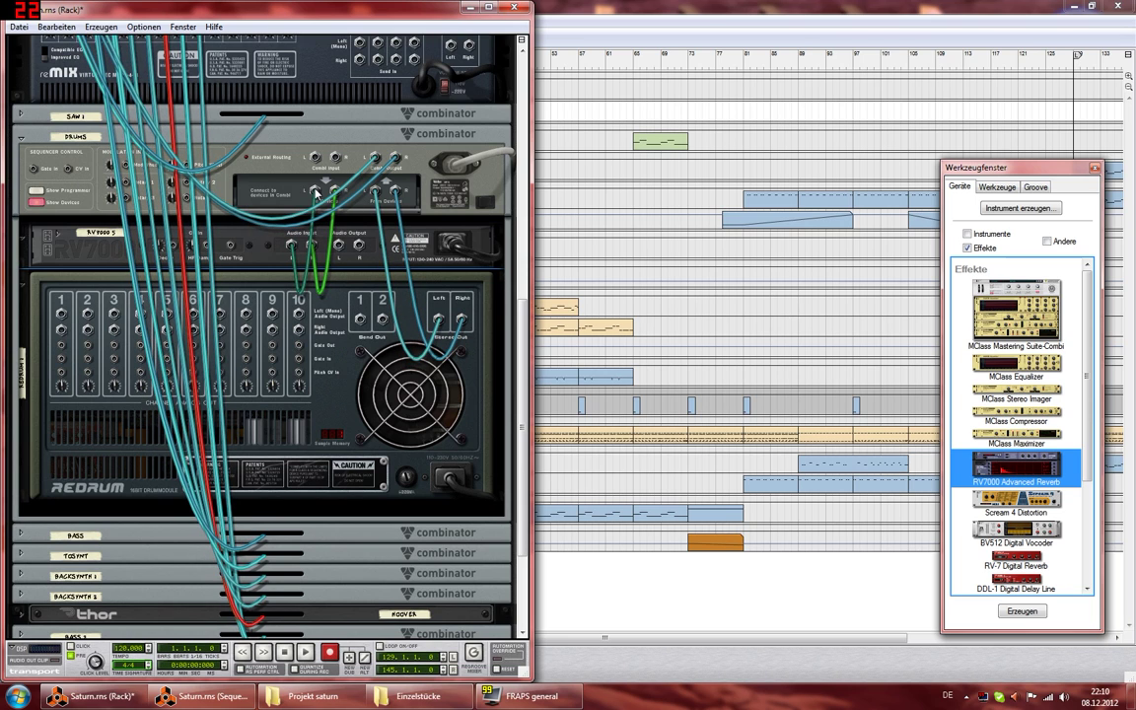
left_click_drag(315, 193, 274, 177)
left_click_drag(376, 193, 293, 247)
left_click_drag(391, 197, 364, 195)
key("Tab")
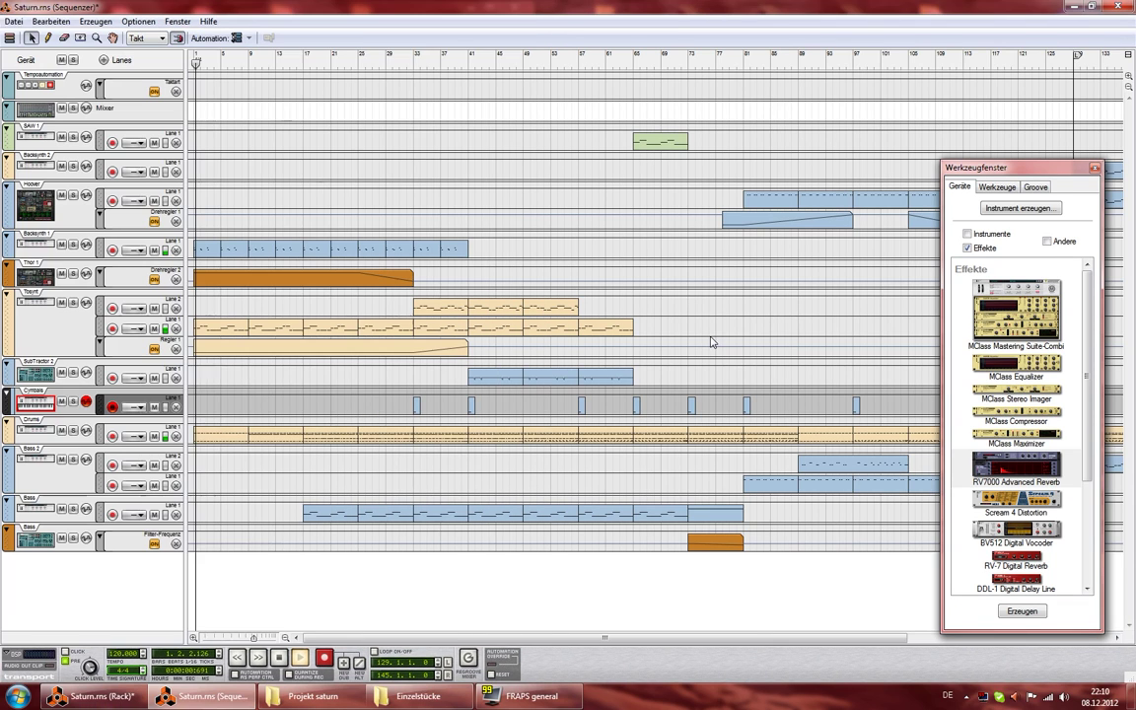
Step: Play the song with the Drums track soloed and audition drum reverb patches, including AMB WoodBarn, DRM Tamb Tail and EFX RV-1 SpringVerb
left_click(712, 340)
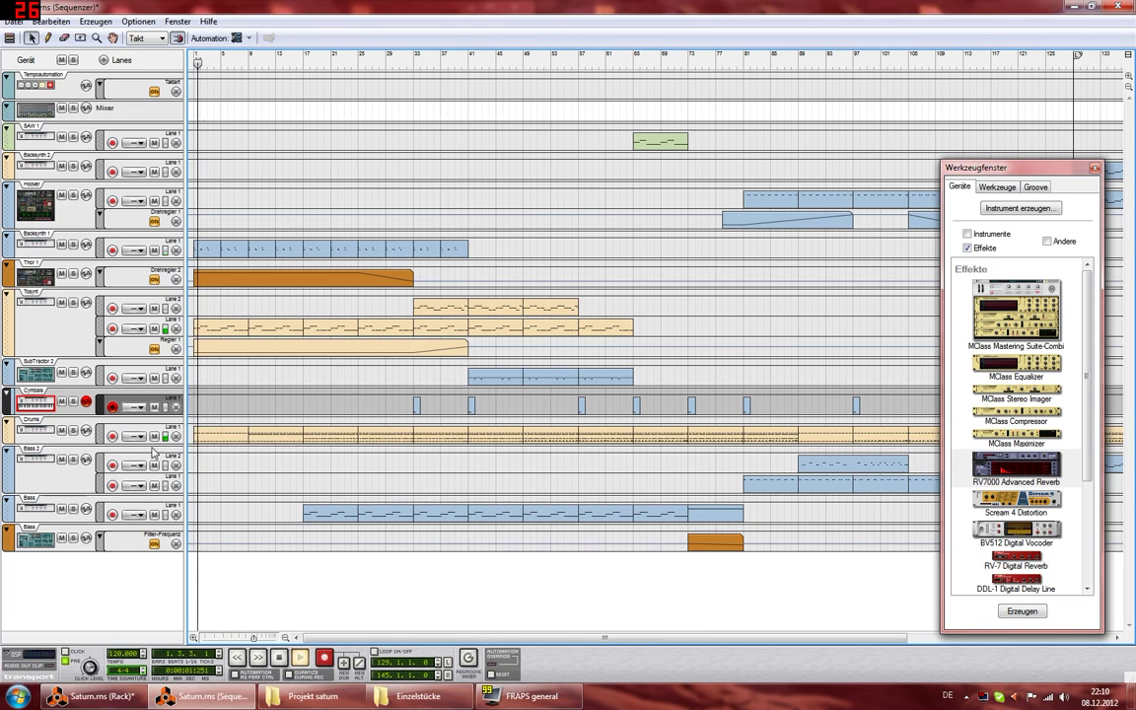
left_click(99, 696)
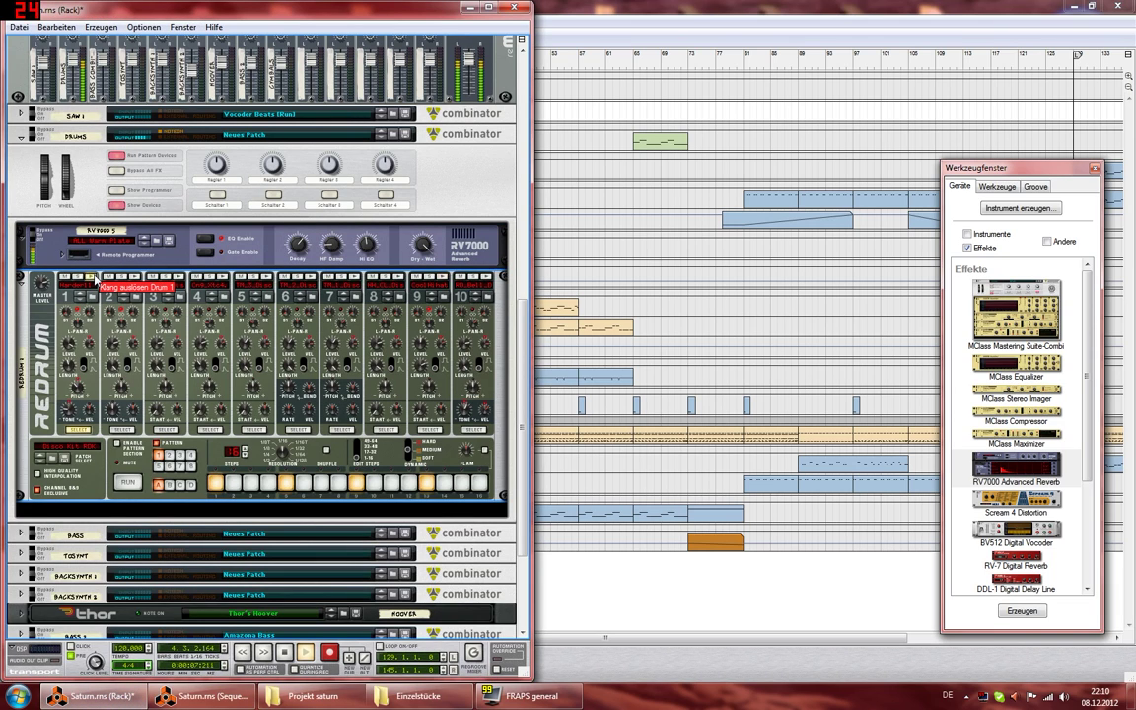
left_click(169, 239)
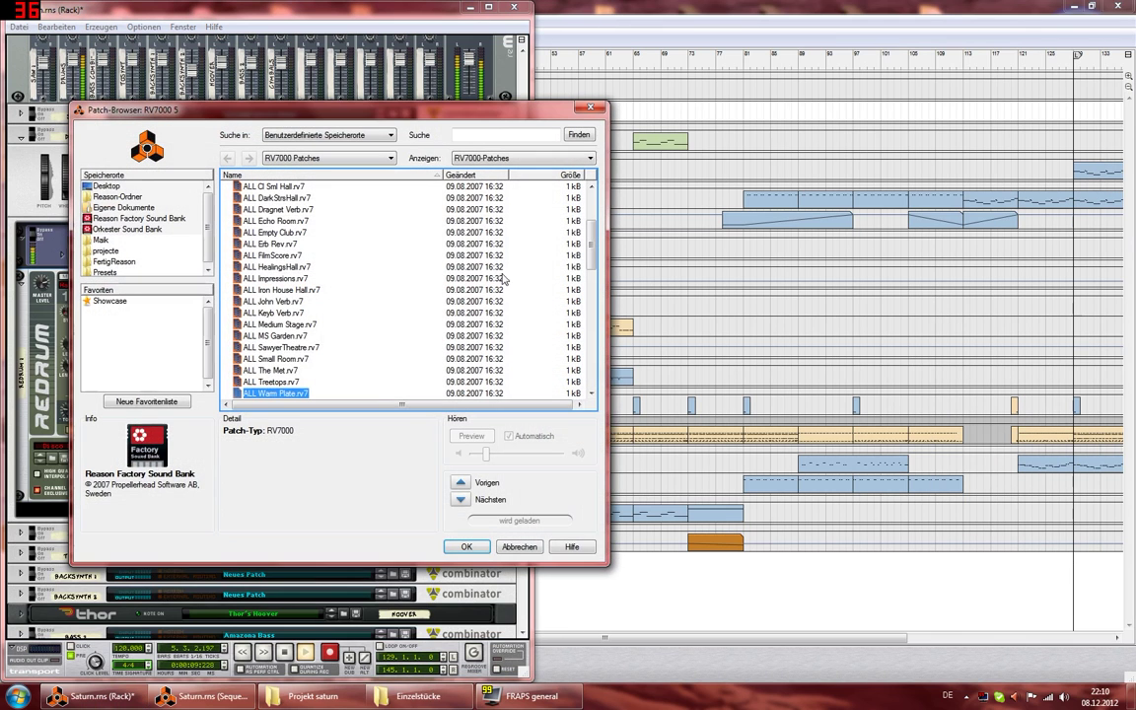
scroll(309, 304, "down", 5)
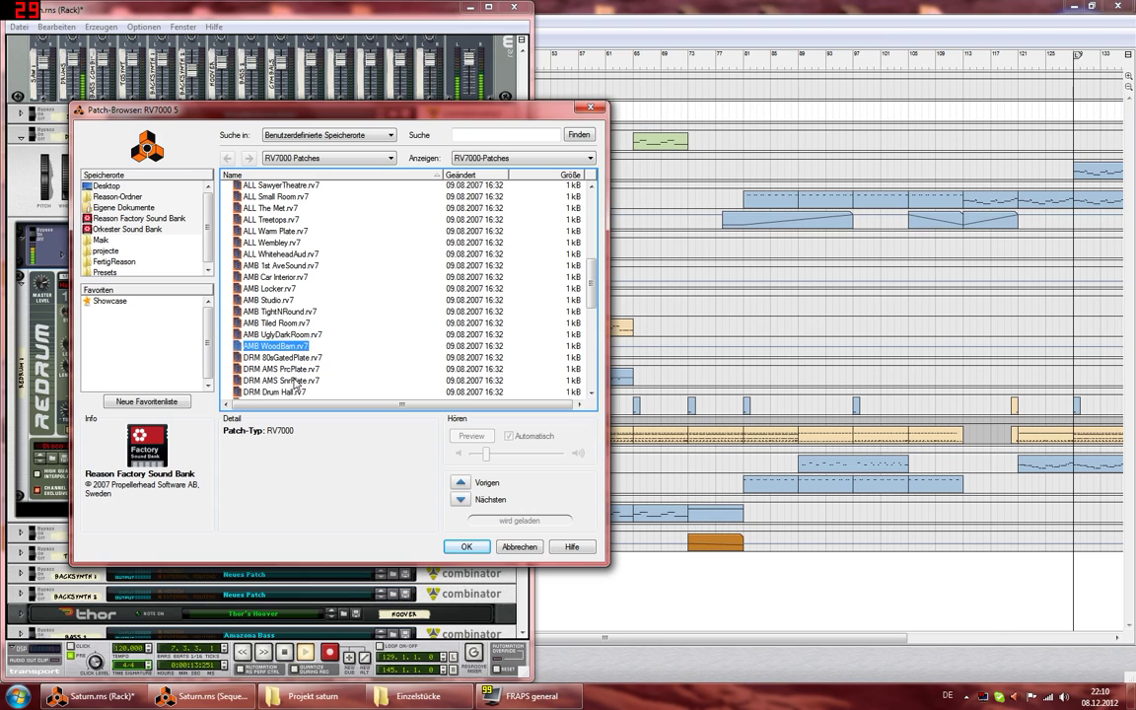
scroll(296, 382, "down", 3)
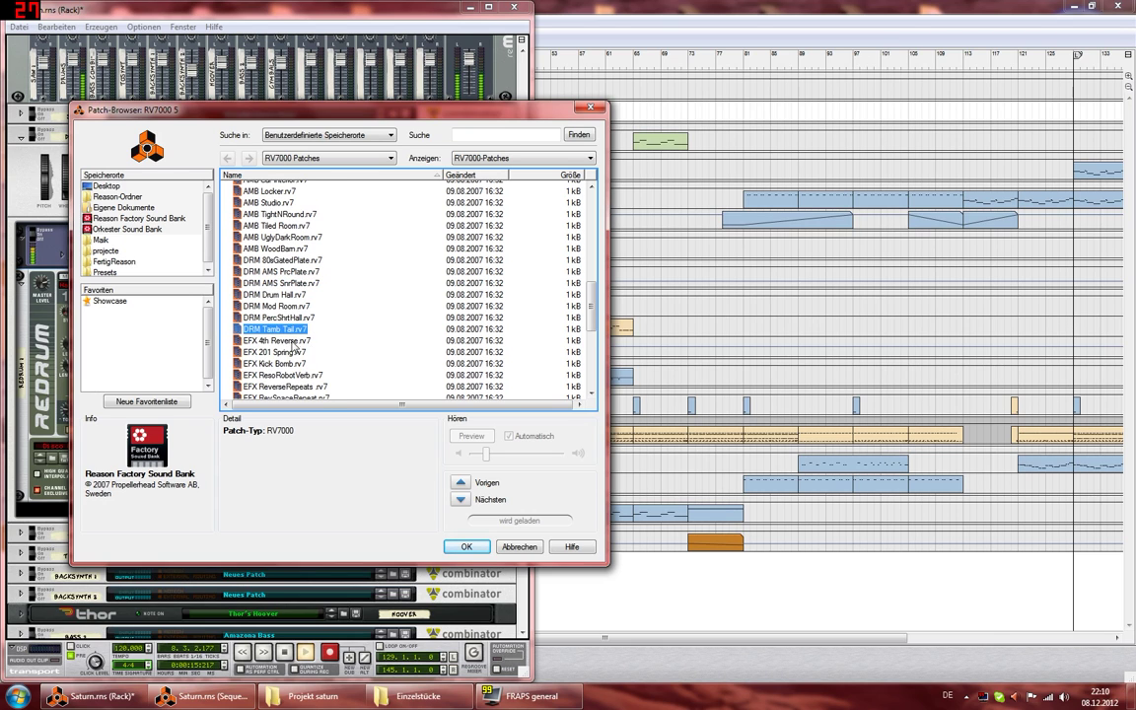
left_click(293, 397)
scroll(293, 375, "down", 3)
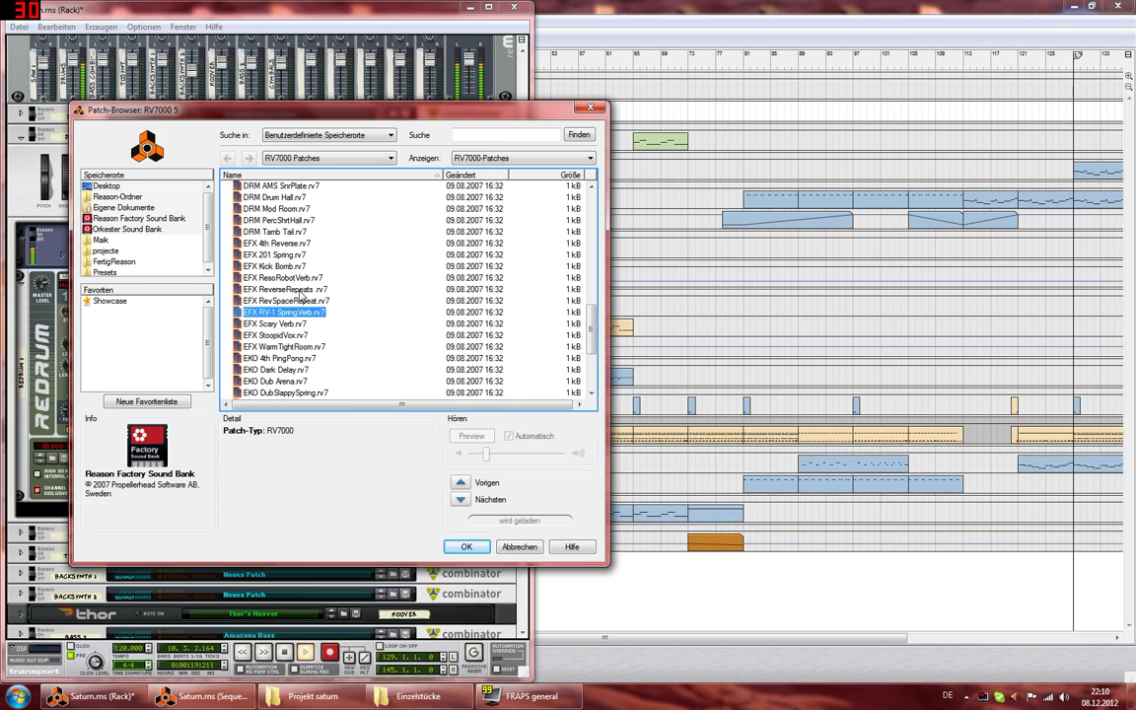
Step: Audition the EKO patches, including EKO Dark Delay and EKO RollingFltMultiTap, and load EKO SwingEchoes into the drum reverb
left_click(283, 347)
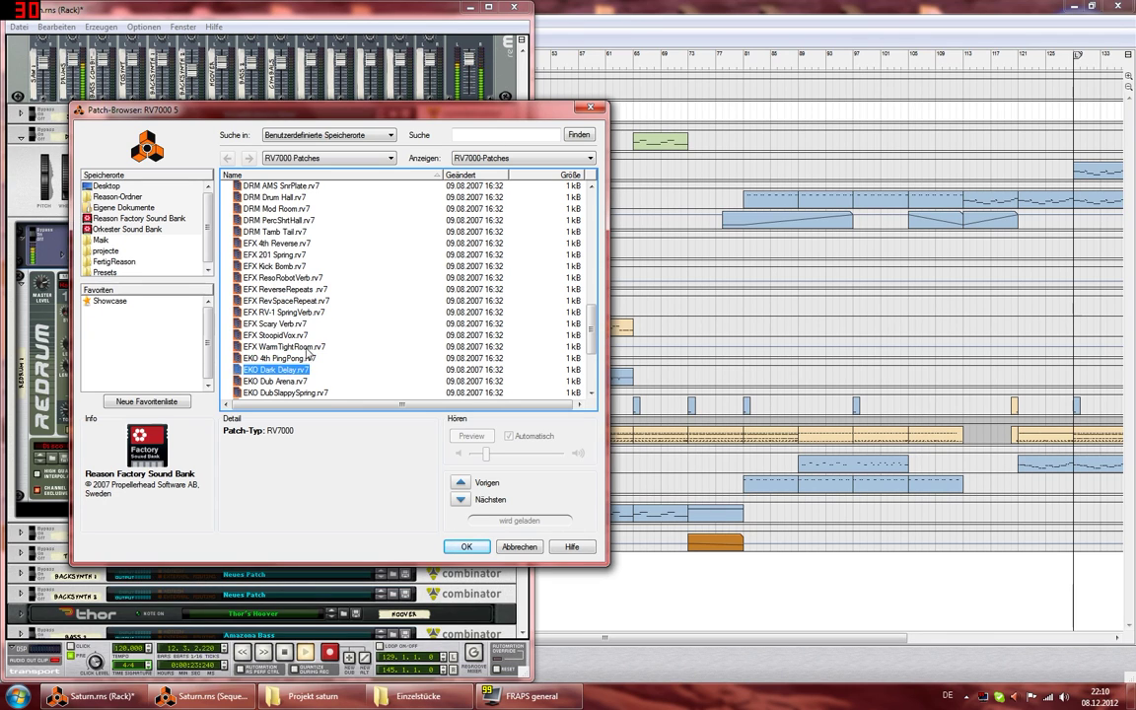
scroll(301, 345, "down", 2)
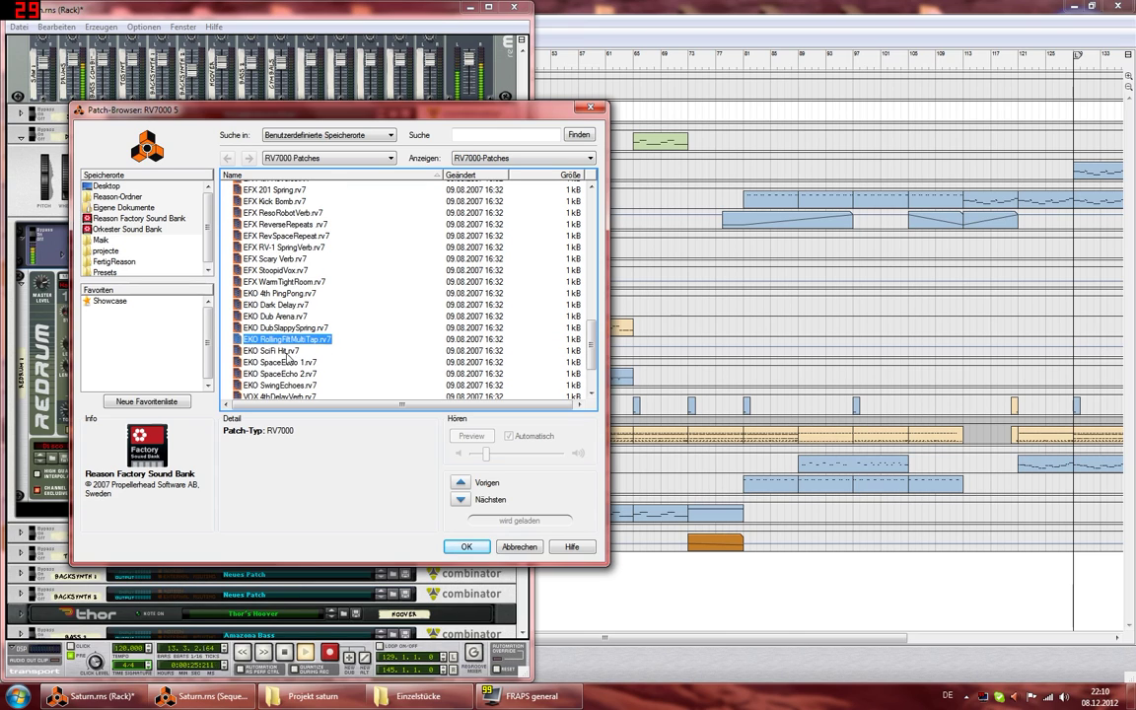
scroll(308, 354, "down", 2)
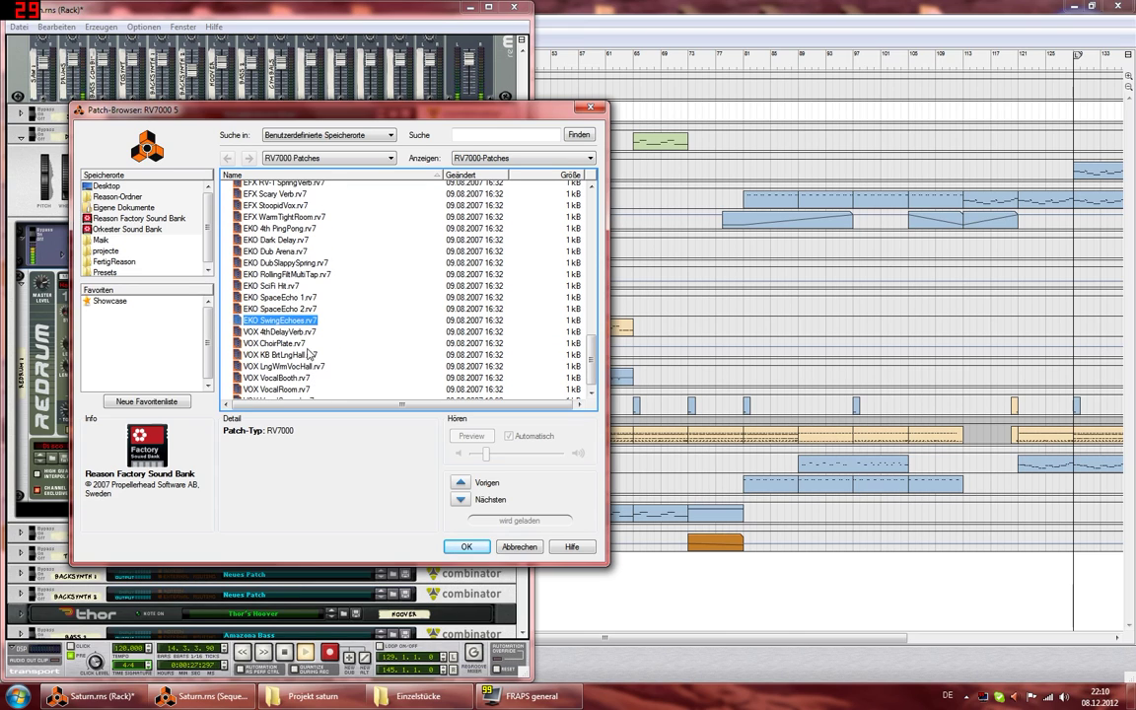
left_click(464, 545)
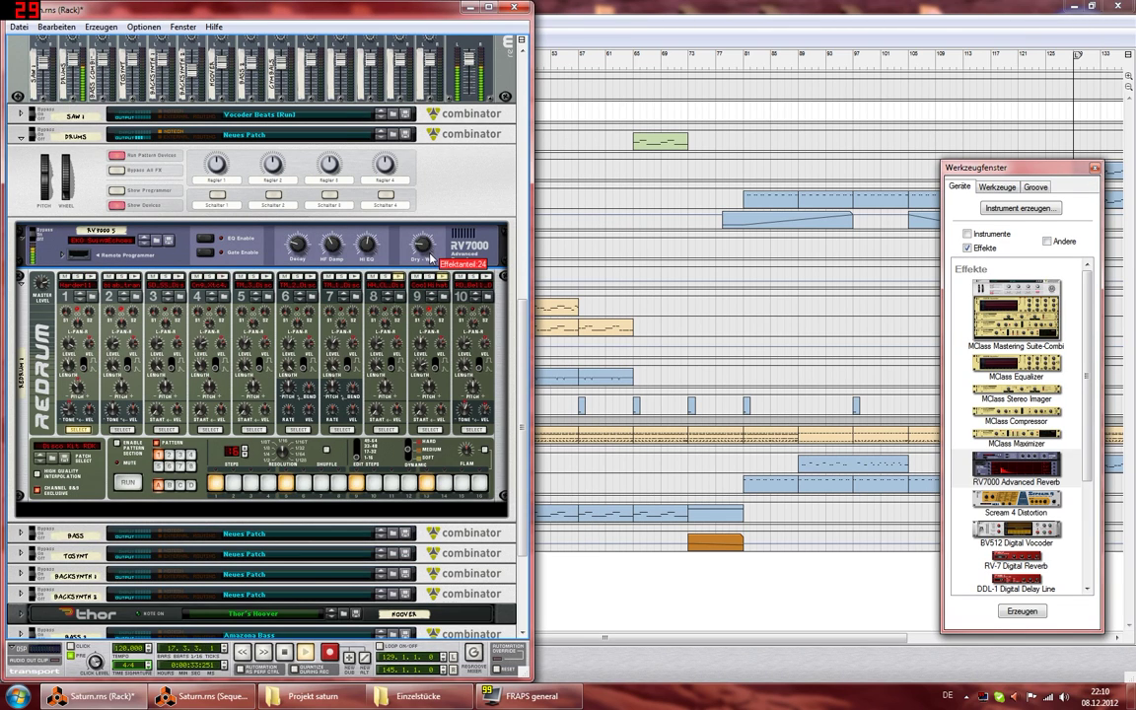
Step: Clear the solo so that all tracks play again
scroll(419, 342, "up", 8)
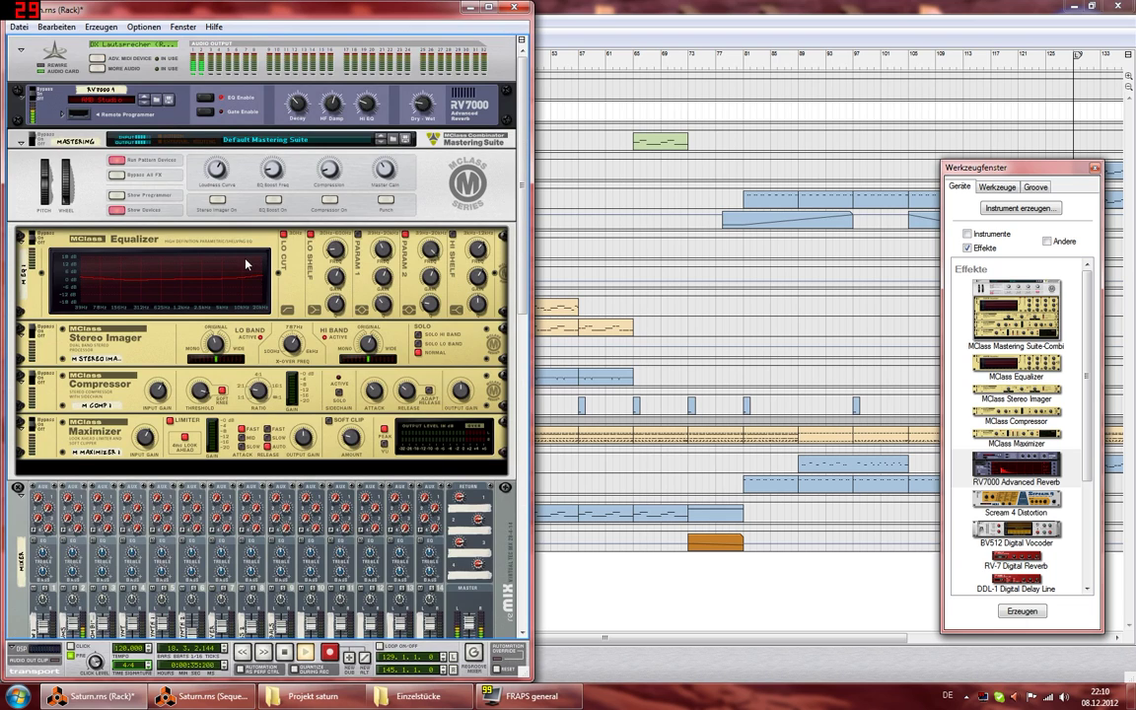
left_click(558, 222)
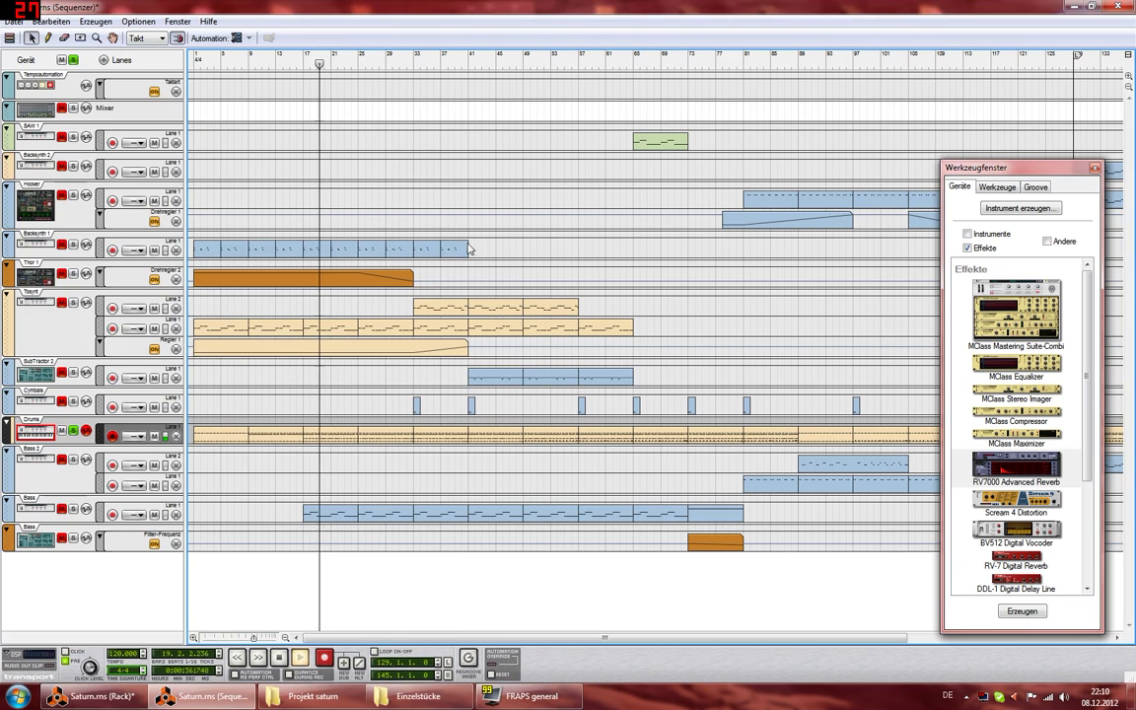
left_click(73, 59)
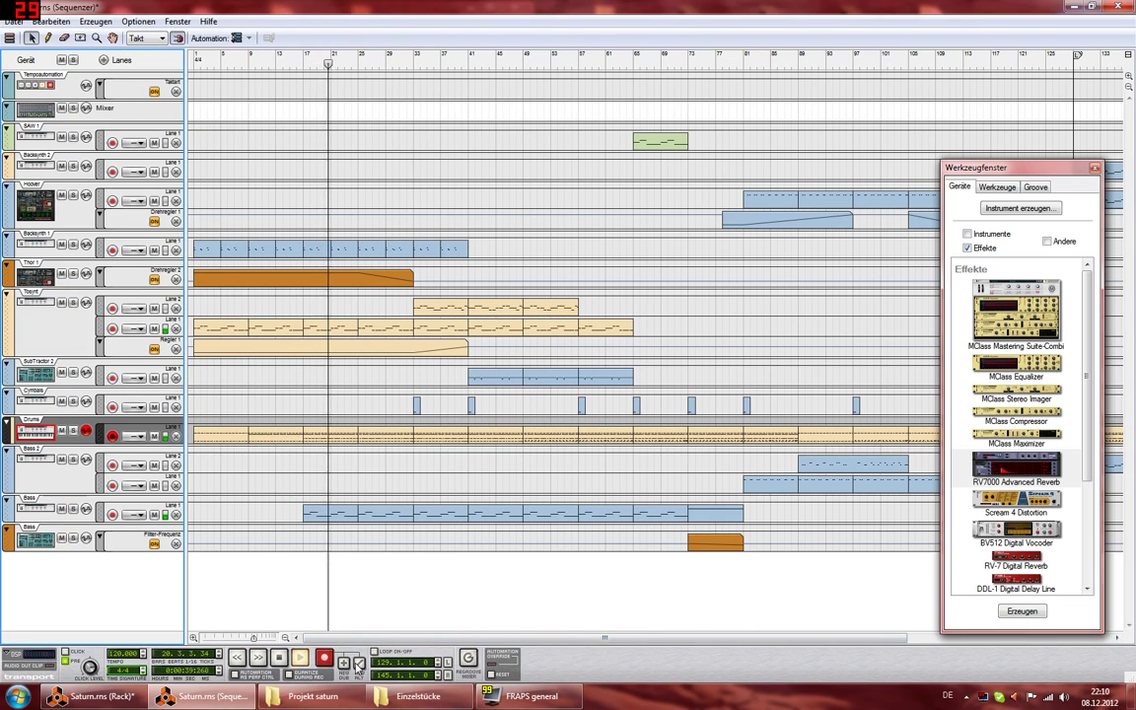
Step: Audition the DRM patches for the drum reverb, including DRM AMS SnrPlate, DRM Mod Room and DRM Tamb Tail, and leave without loading one
left_click(93, 697)
scroll(215, 580, "down", 8)
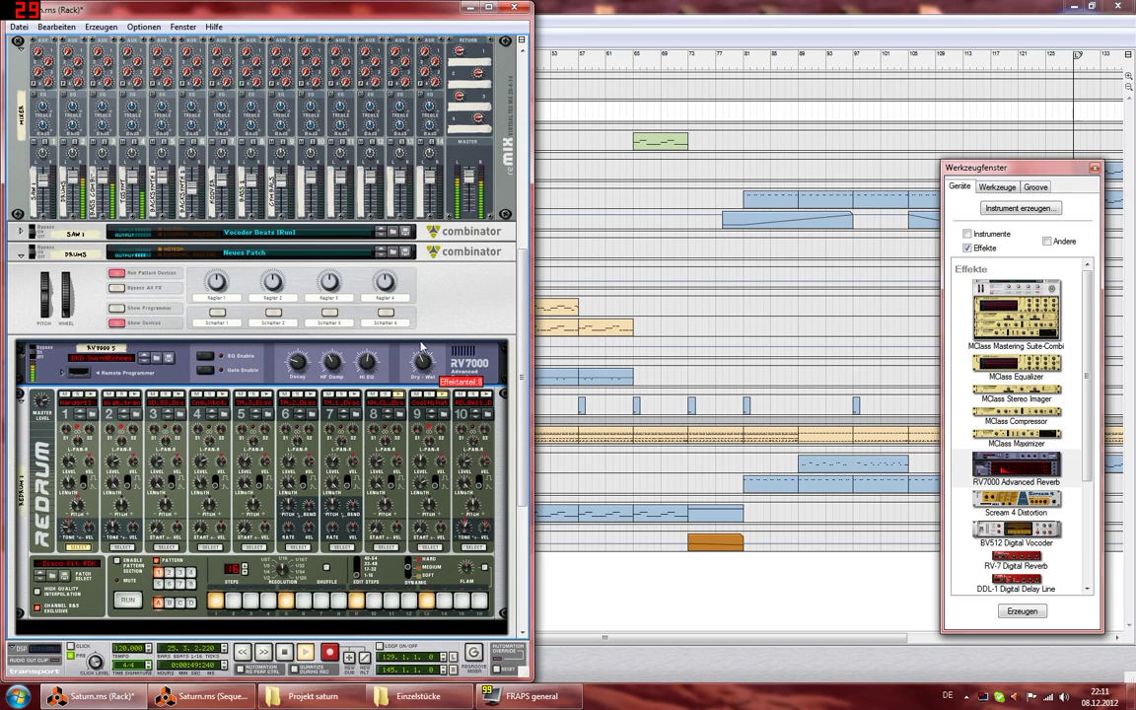
left_click(158, 359)
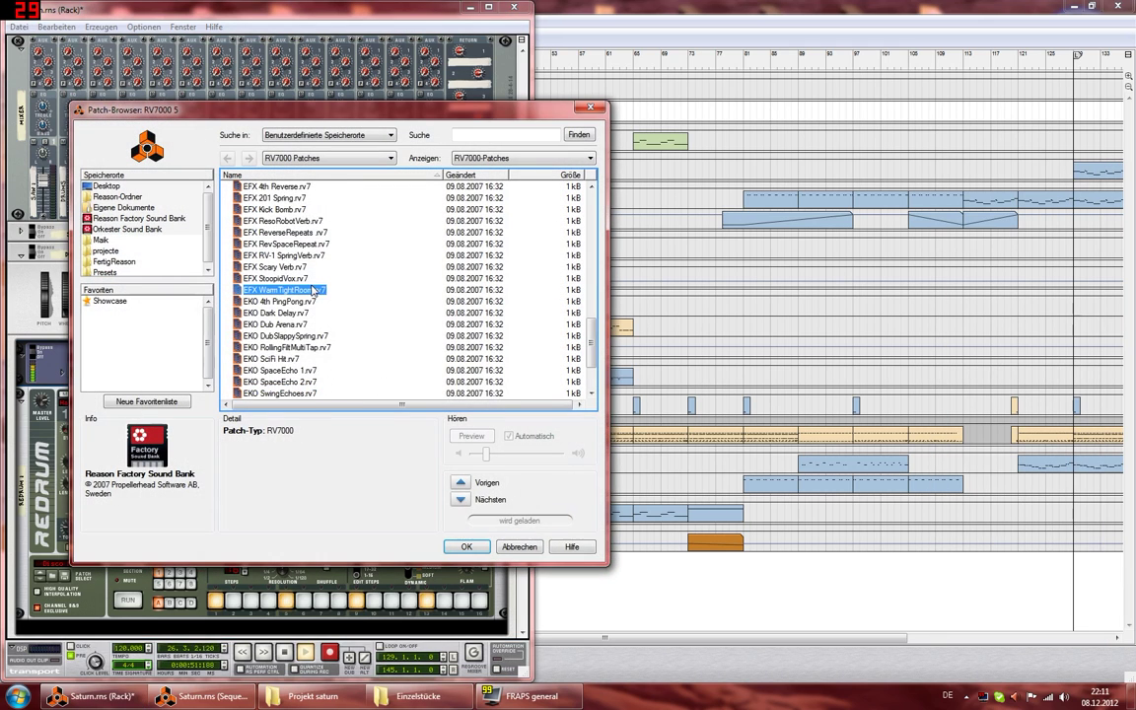
scroll(293, 291, "up", 6)
left_click(287, 325)
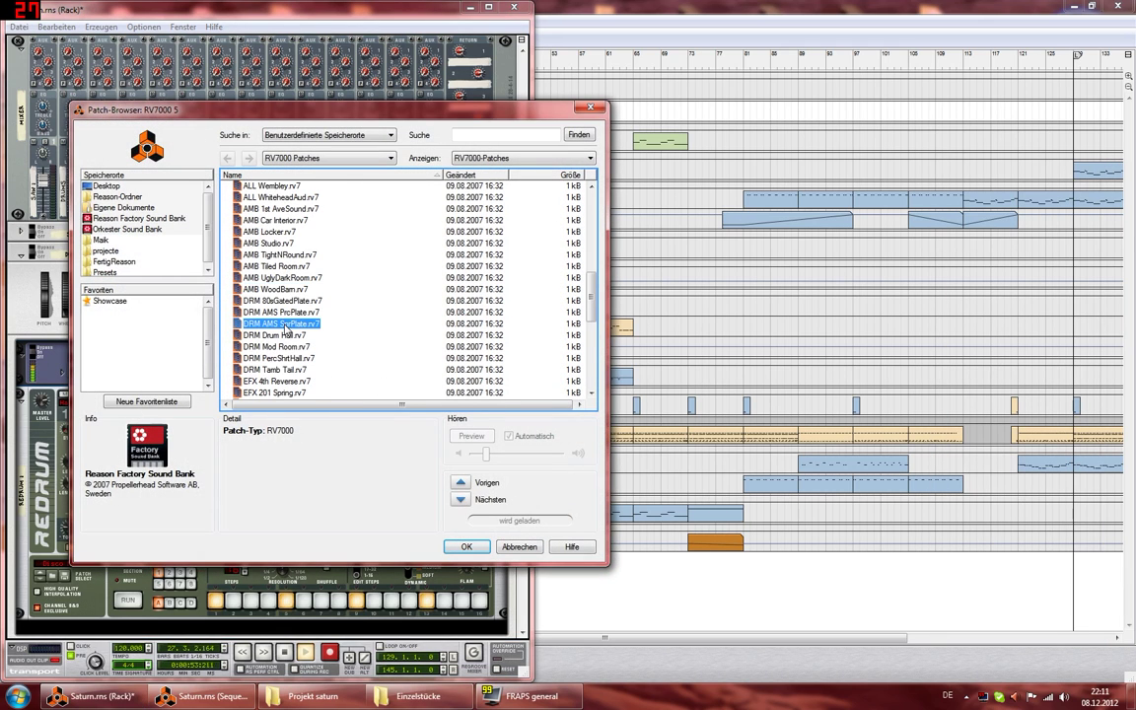
left_click(285, 337)
left_click(285, 347)
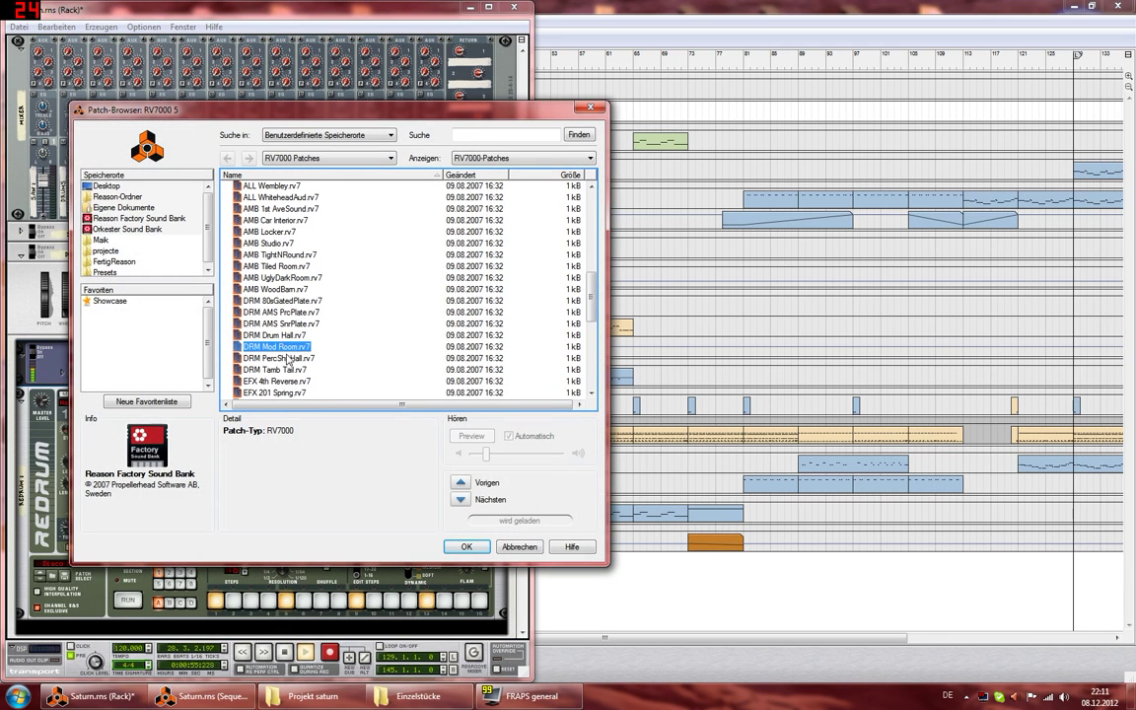
left_click(287, 359)
left_click(285, 370)
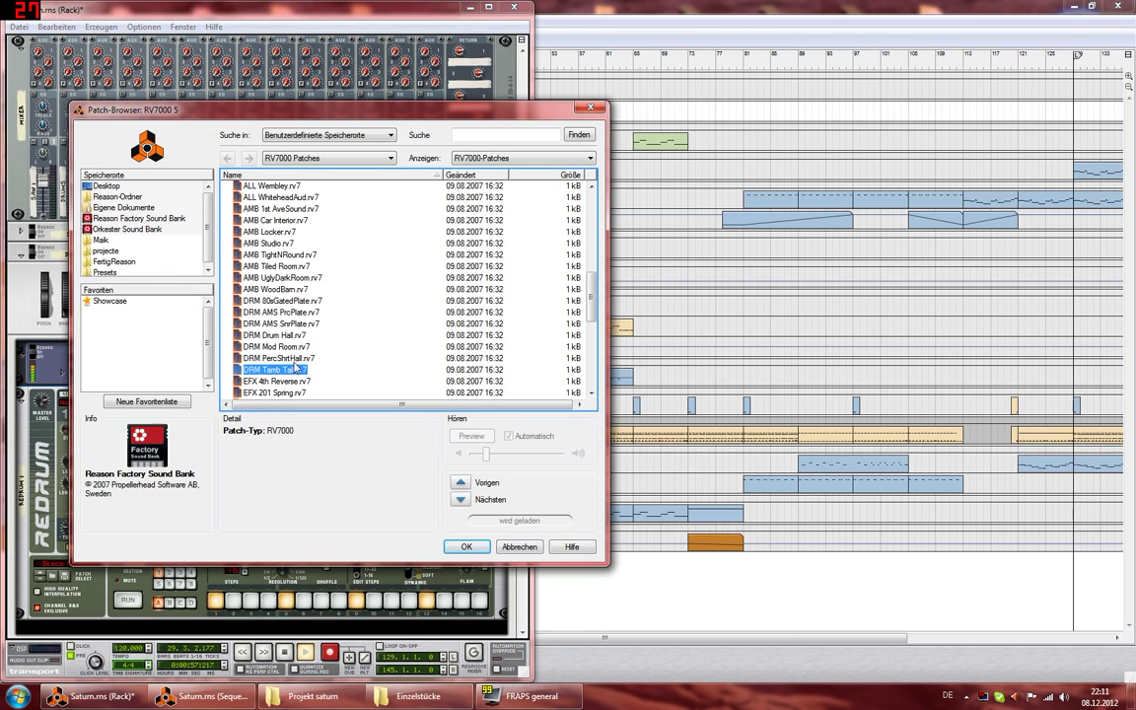
left_click(275, 314)
left_click(274, 305)
scroll(282, 310, "up", 8)
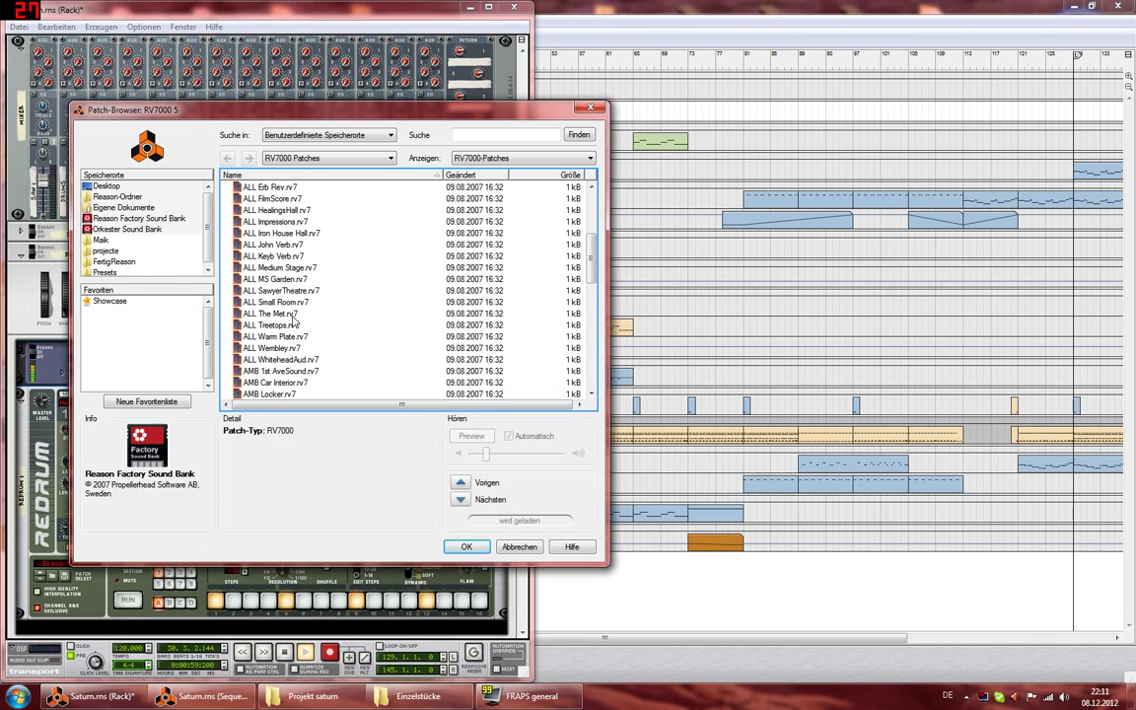
left_click(513, 544)
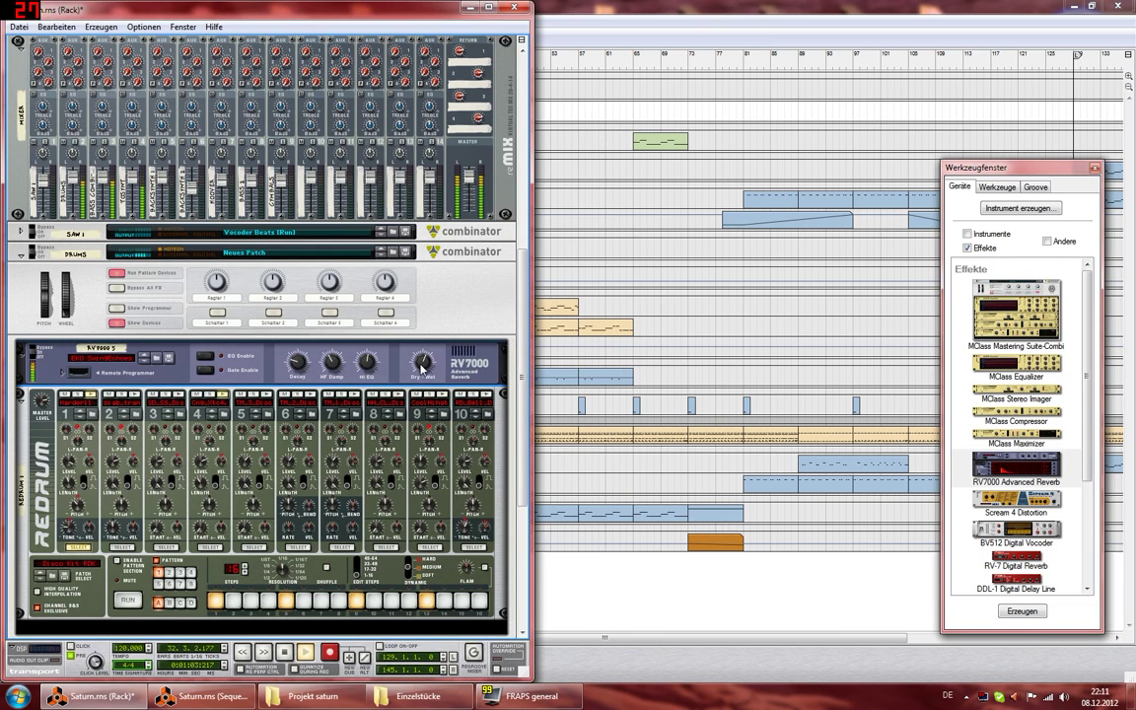
Step: Remove the drum reverb's cables at the back of the rack and route the Redrum's stereo output straight to the Drums Combinator's From Devices inputs
key("Tab")
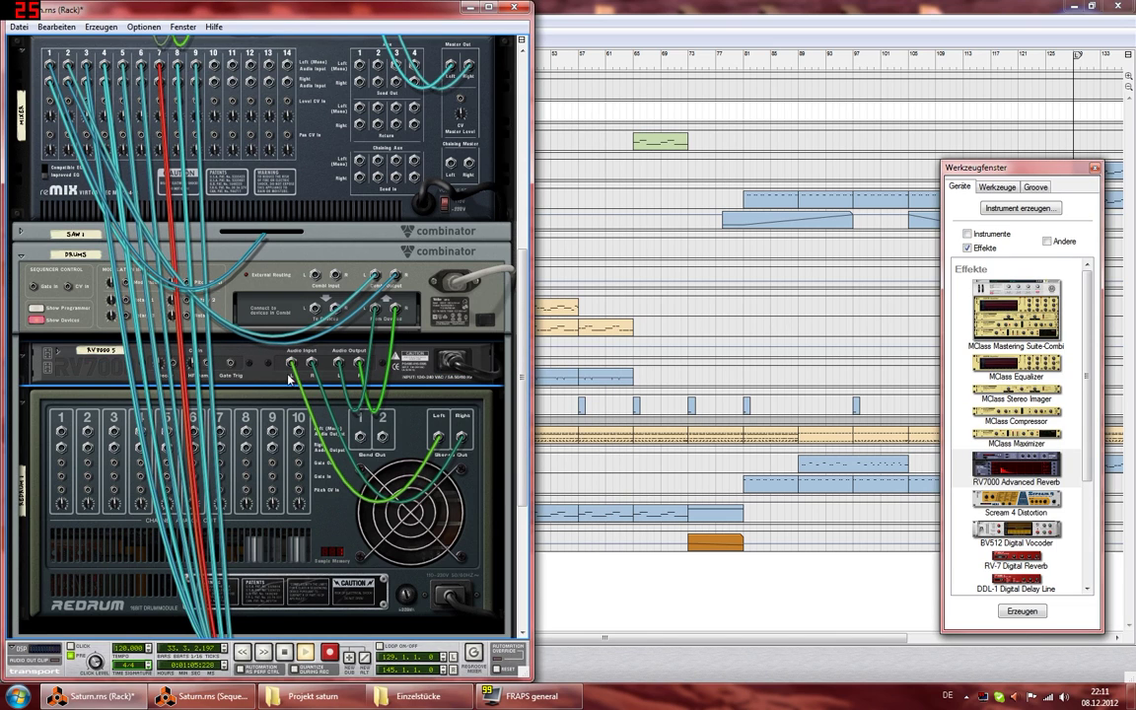
scroll(333, 372, "down", 5)
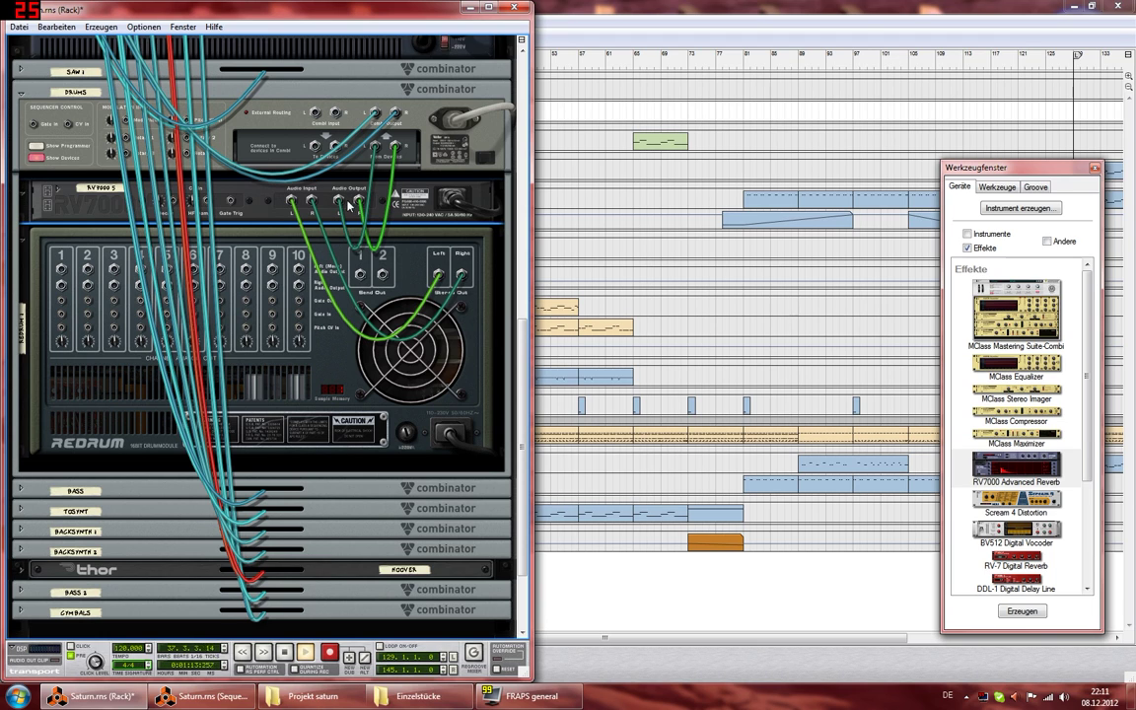
left_click_drag(339, 201, 278, 195)
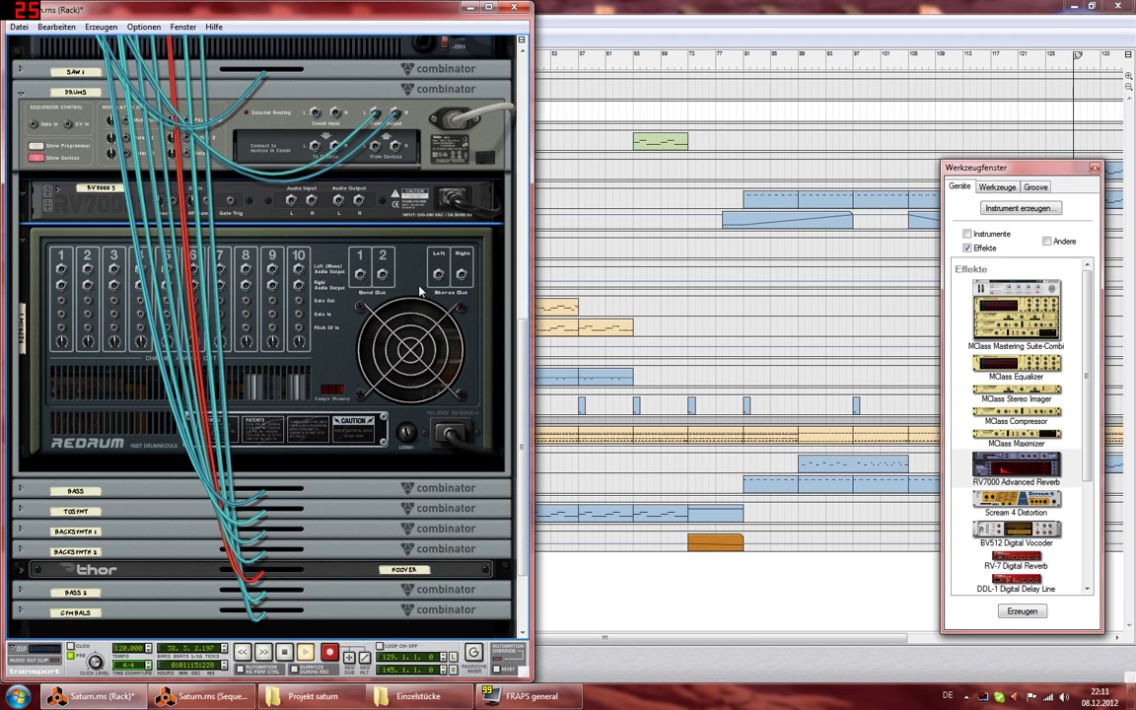
key("ctrl+z")
key("ctrl+z")
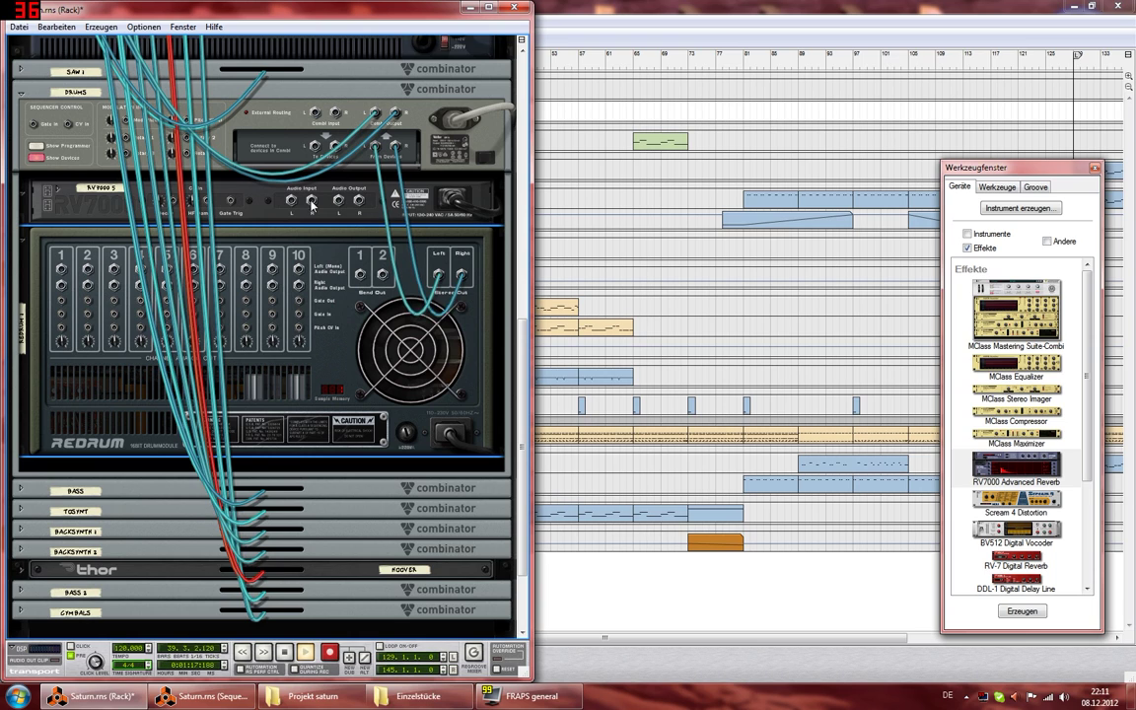
left_click_drag(62, 268, 291, 202)
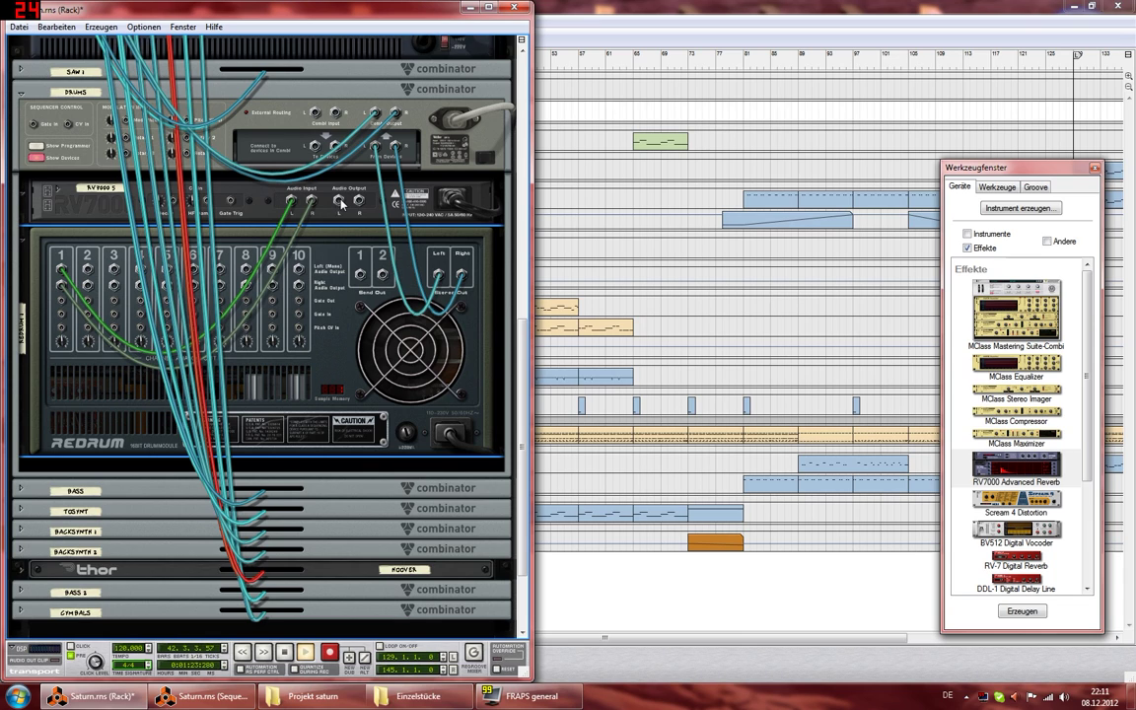
scroll(1092, 435, "down", 5)
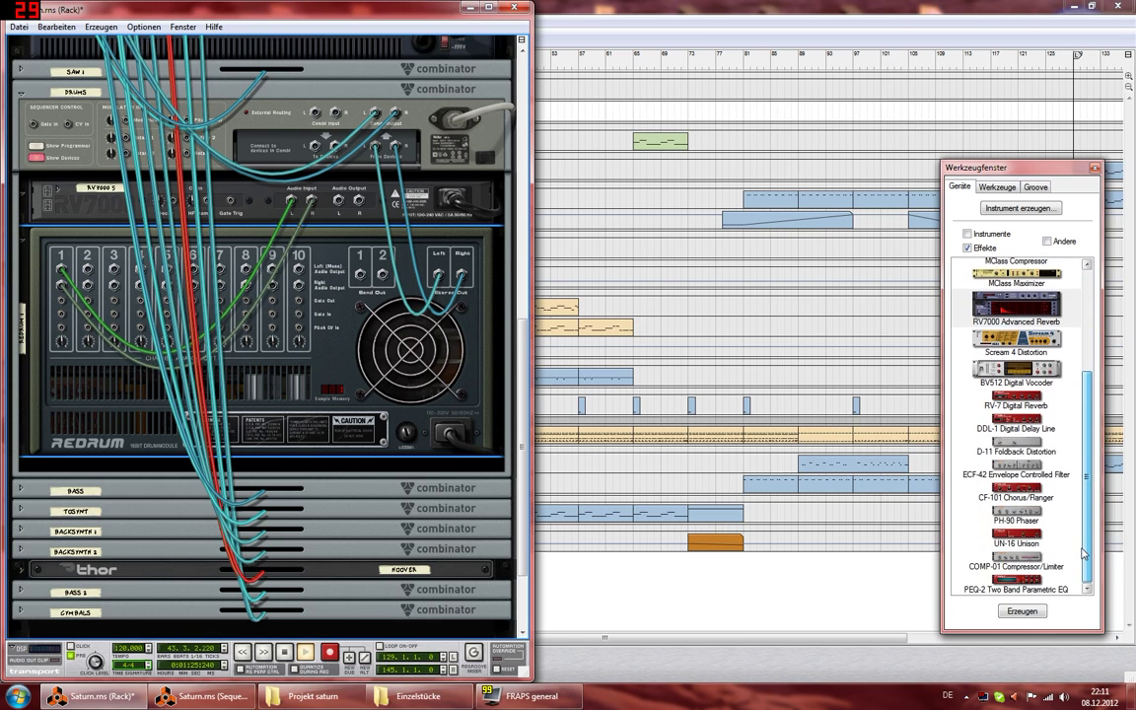
scroll(1085, 395, "up", 5)
left_click(968, 247)
left_click(1053, 241)
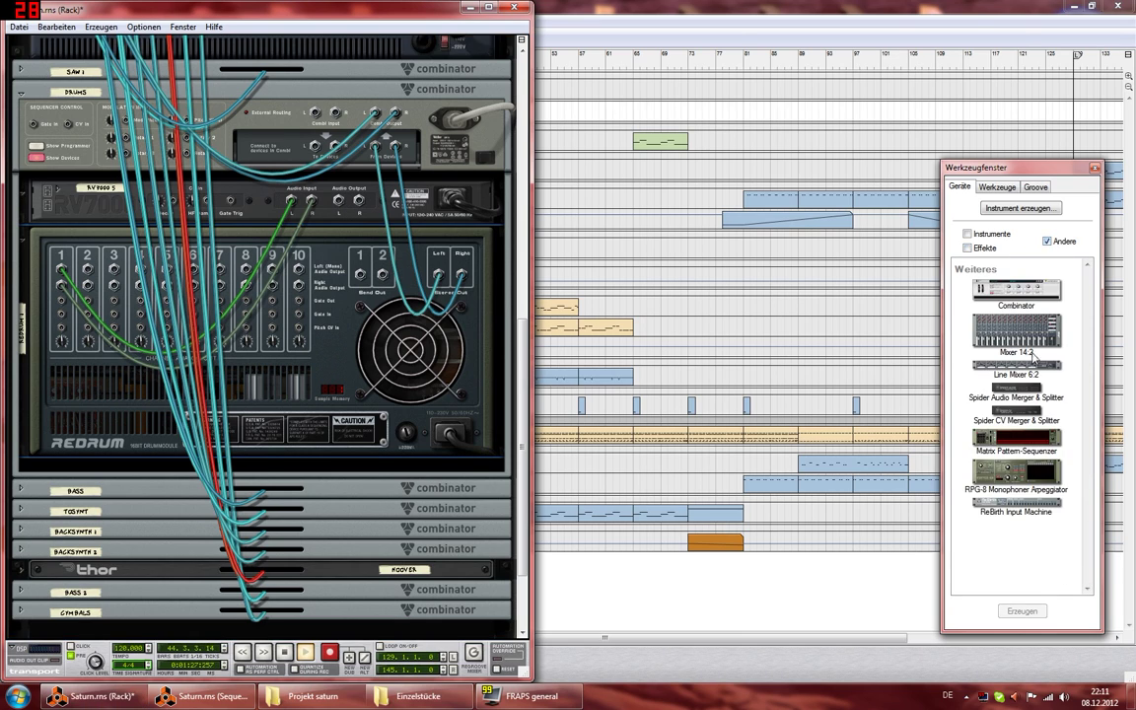
left_click(1028, 375)
left_click_drag(1039, 371, 402, 215)
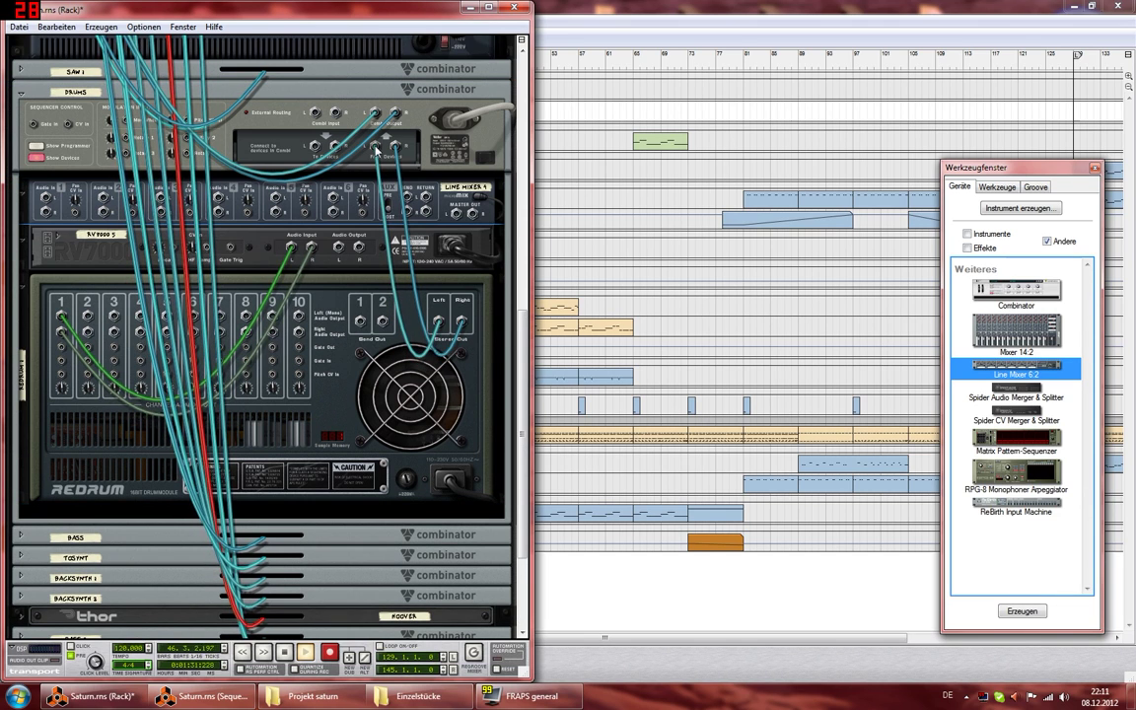
Step: Route Redrum's stereo output and the RV7000's output into line mixer channels 1 and 2, and its master output to the Combinator's From Devices inputs
left_click_drag(376, 150, 46, 201)
left_click_drag(391, 150, 49, 209)
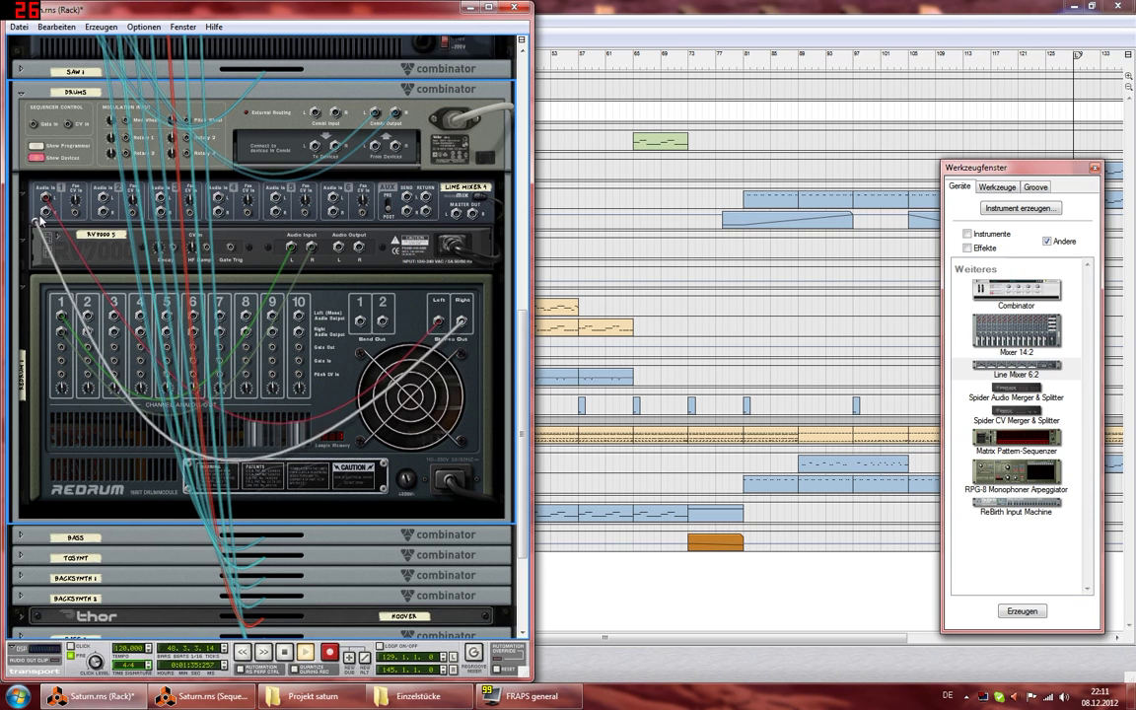
left_click_drag(456, 213, 375, 148)
left_click_drag(339, 246, 91, 193)
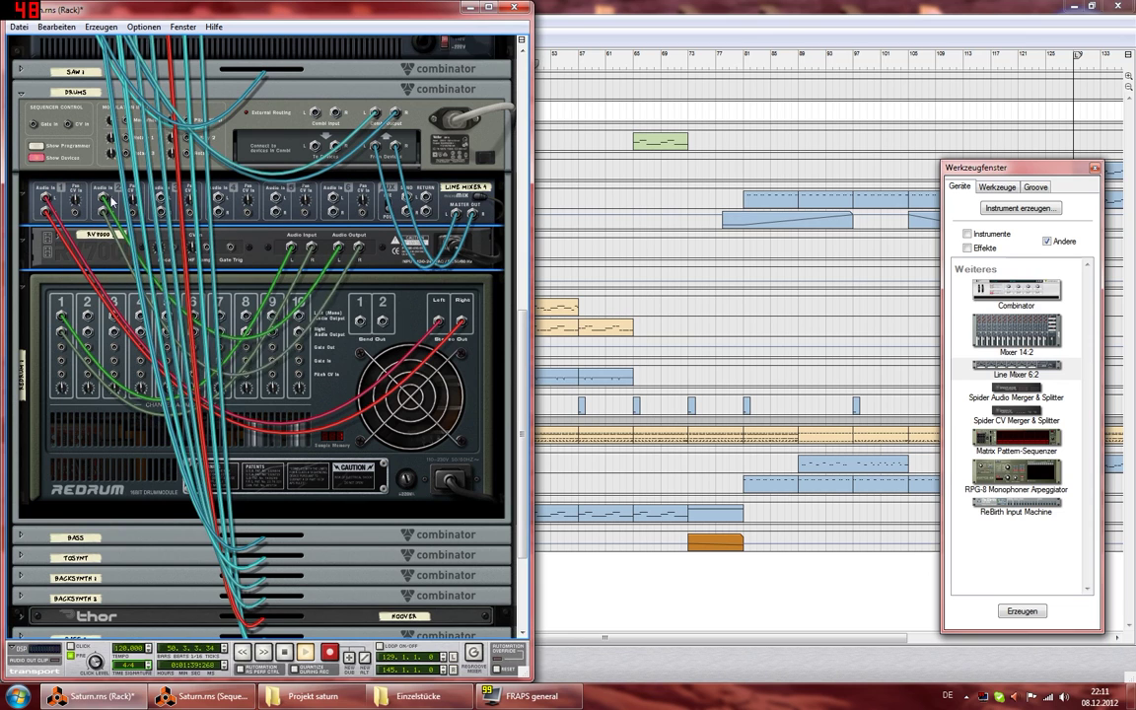
Step: Compare the front and back of the rack to check the Drums Combinator's cable routing
key("Tab")
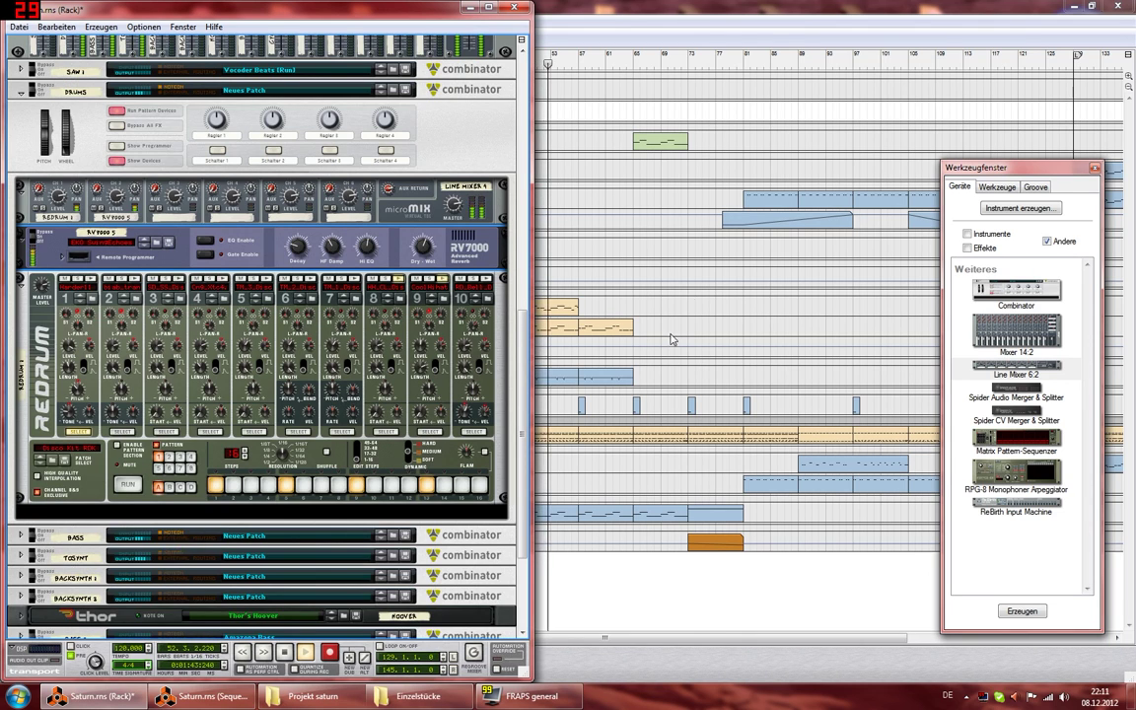
key("Tab")
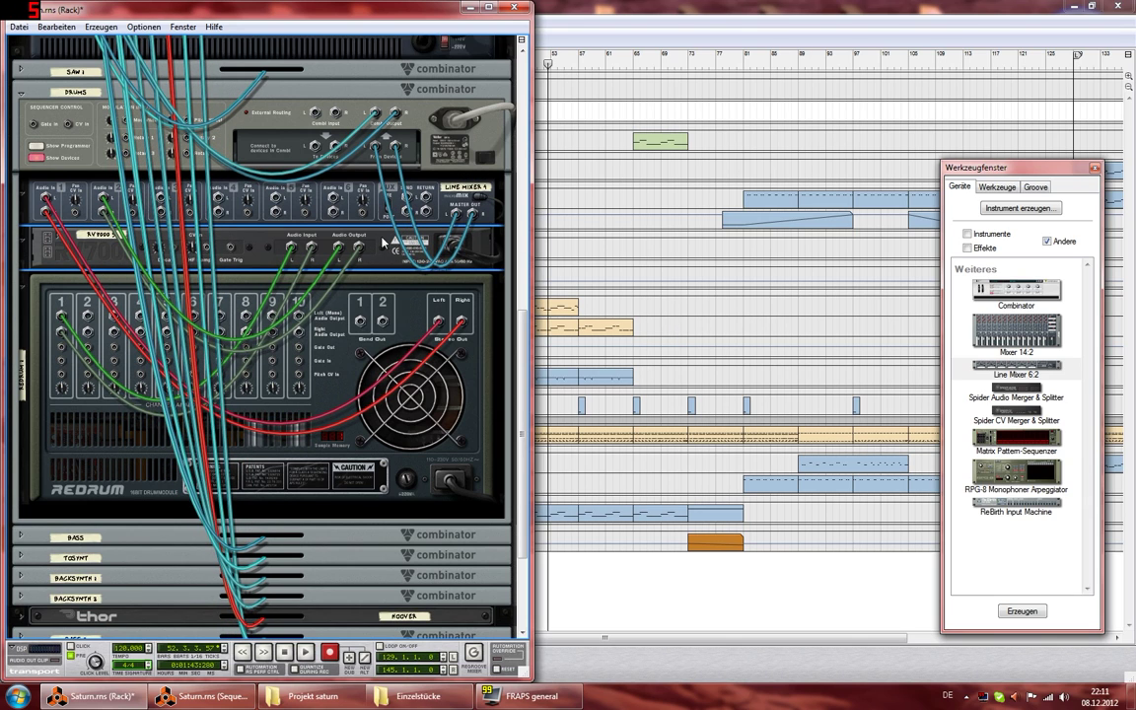
key("Tab")
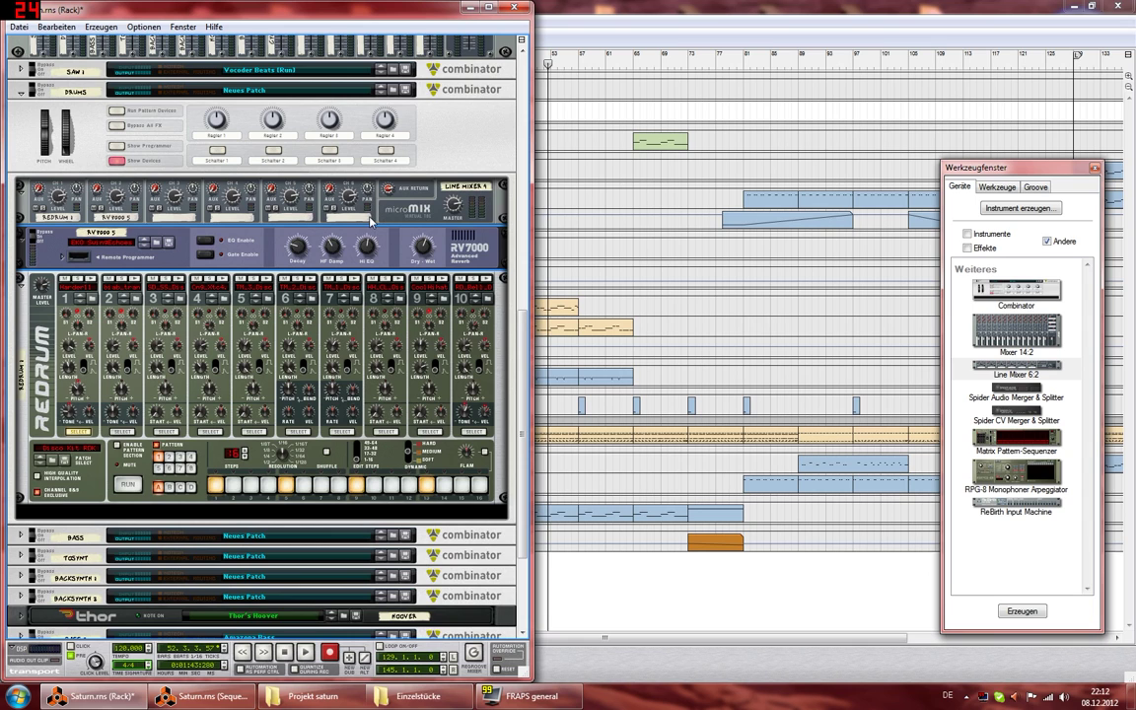
key("Tab")
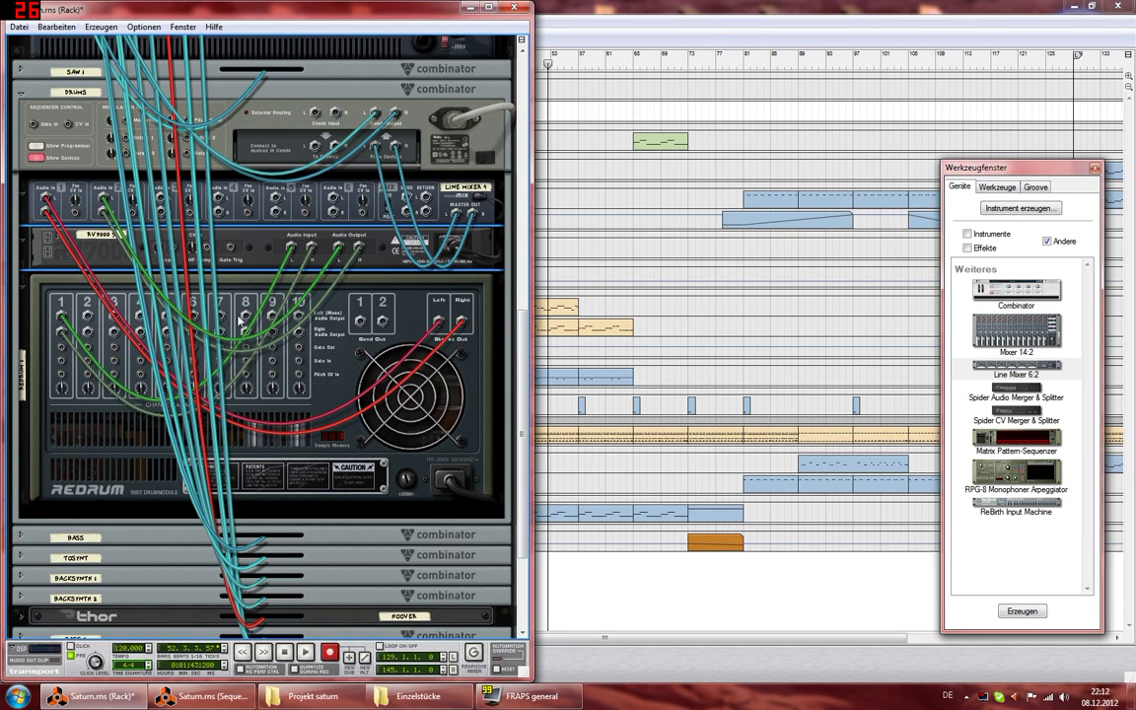
key("Tab")
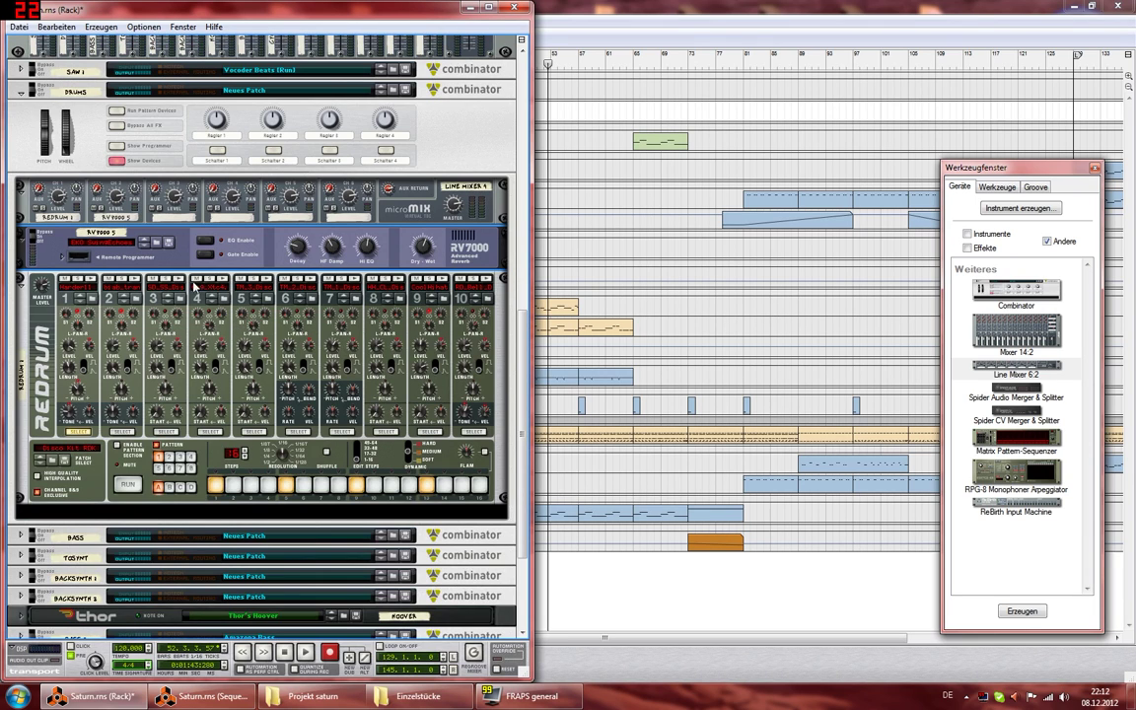
Step: Solo the Drums track in the sequencer, start playback and return to the rack
left_click(89, 285)
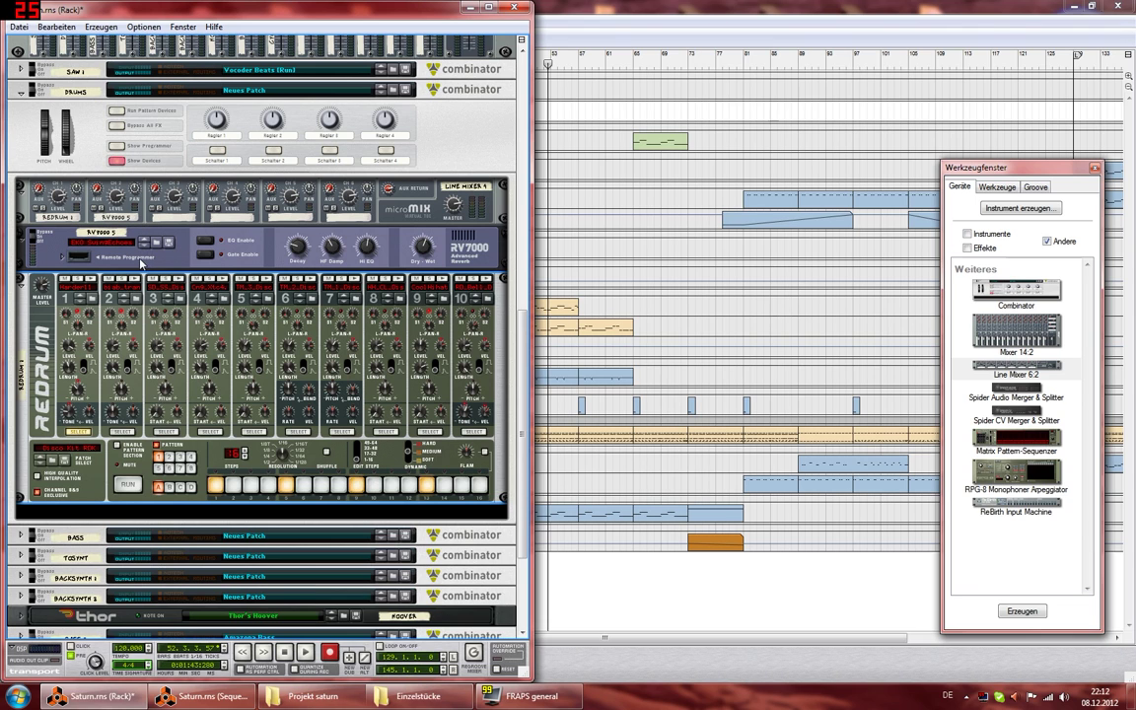
key("space")
key("space")
left_click(706, 350)
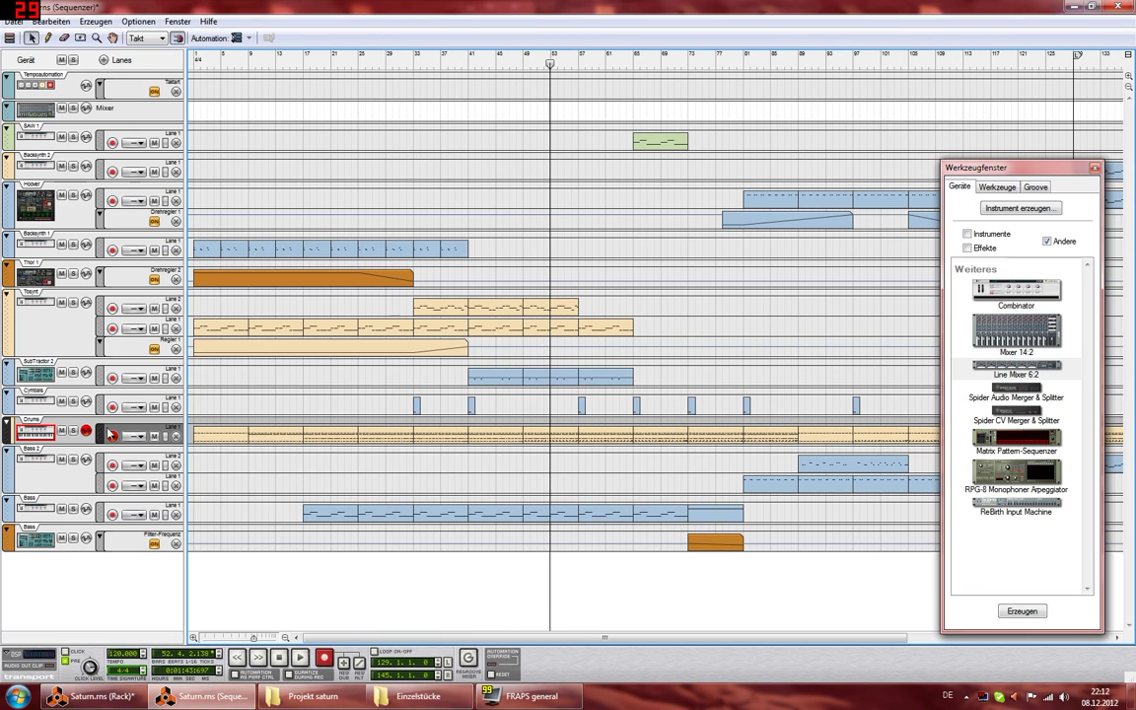
left_click(74, 432)
key("space")
left_click(125, 697)
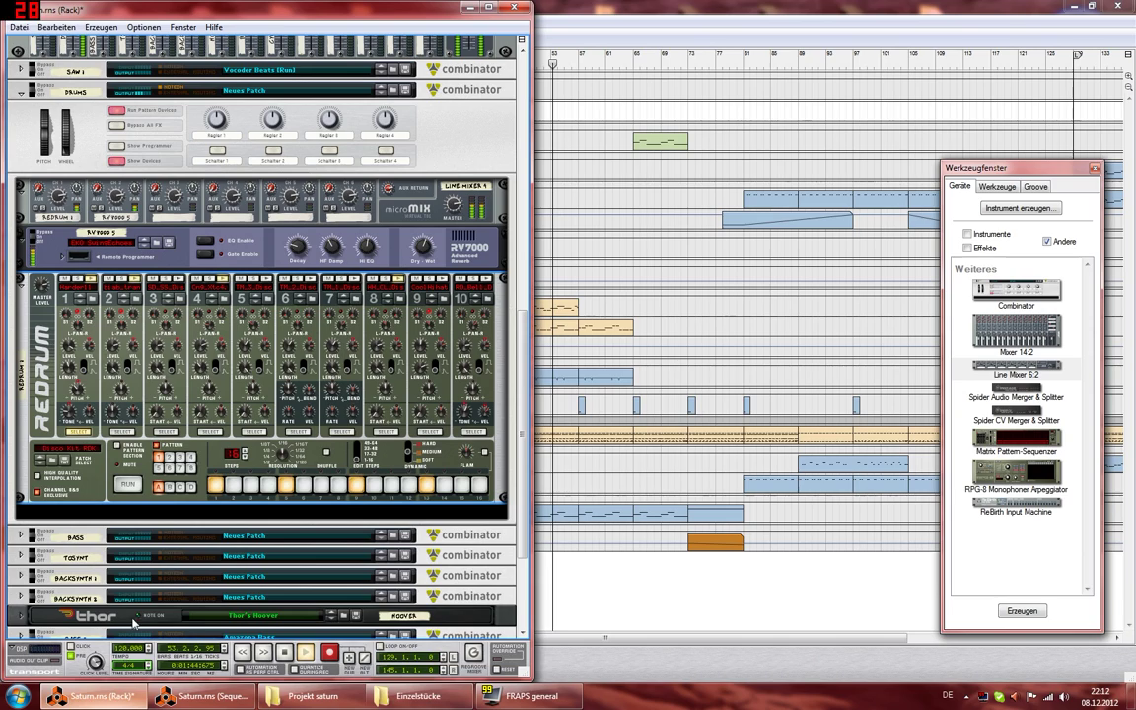
Step: Browse the RV7000 patches for the drum reverb and audition several EKO, EFX and VOX patches
left_click(169, 242)
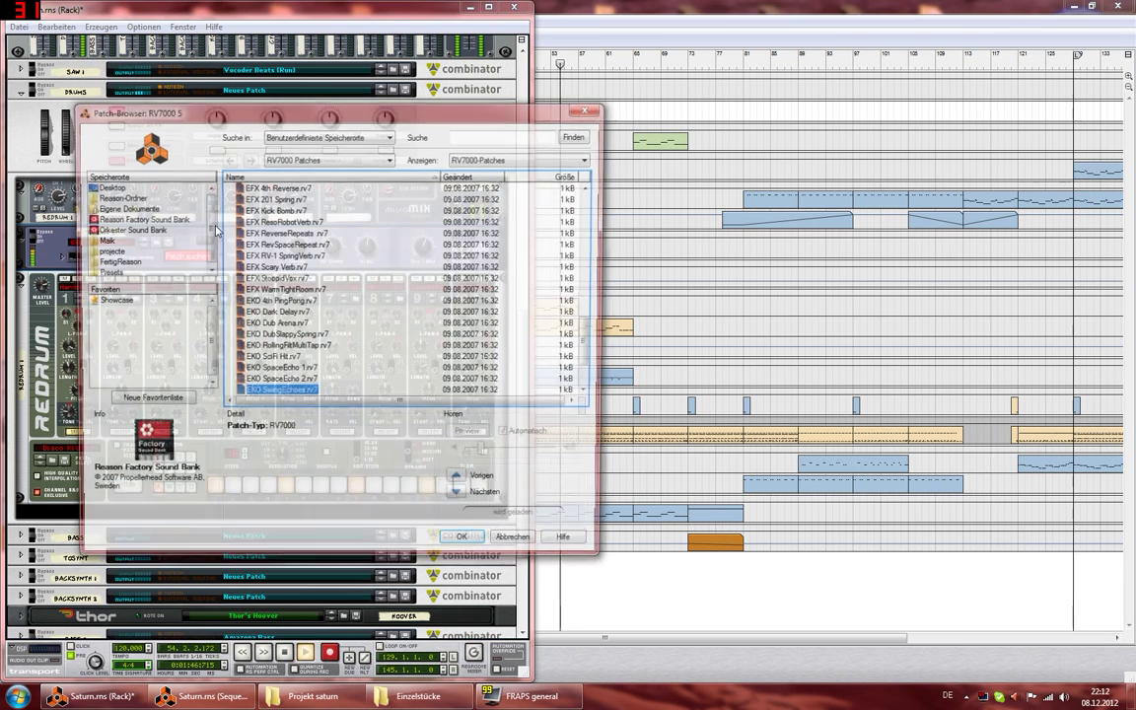
left_click(275, 359)
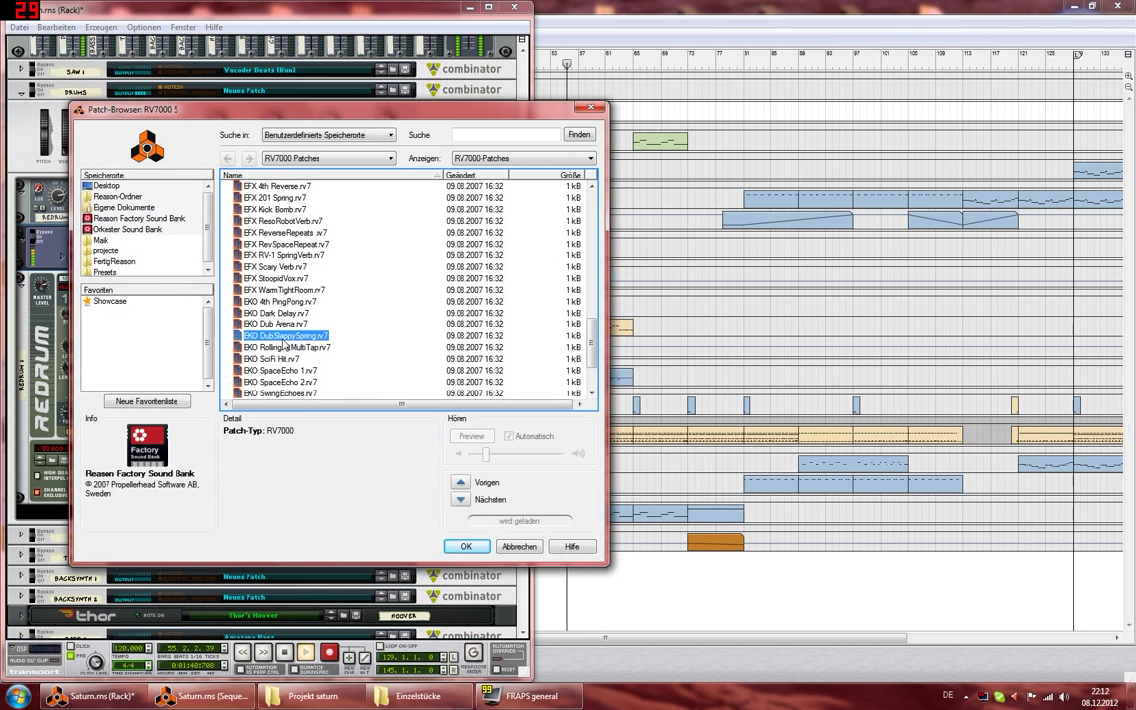
left_click(288, 347)
left_click(293, 323)
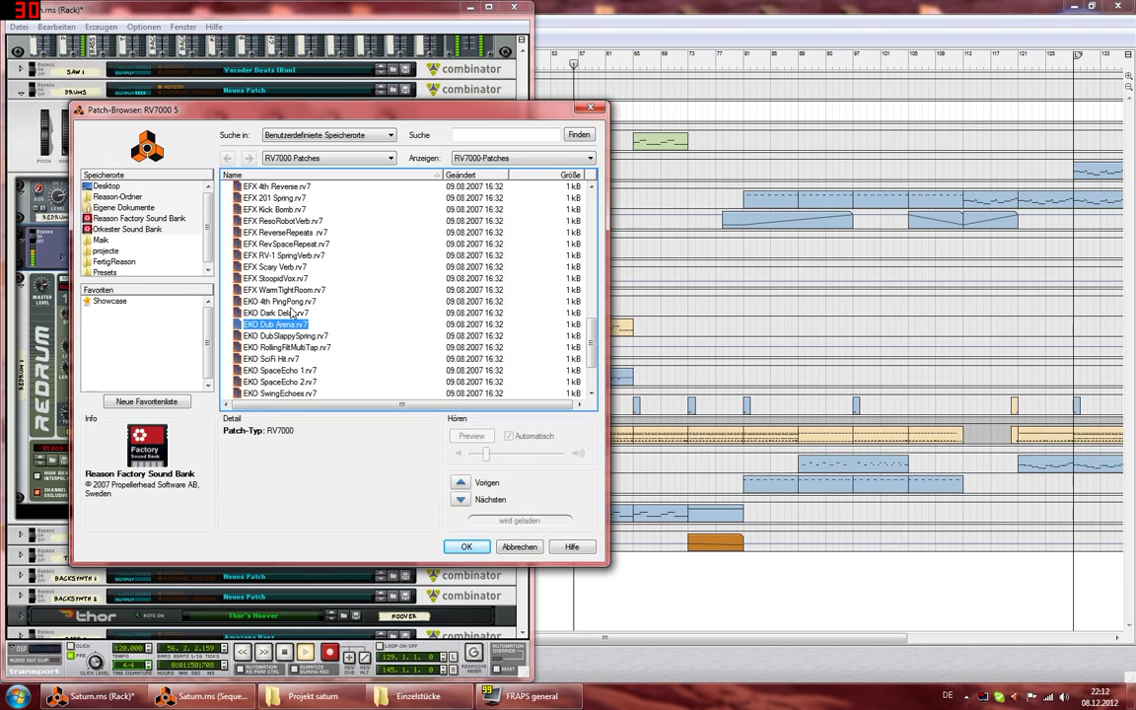
left_click(298, 244)
left_click(303, 255)
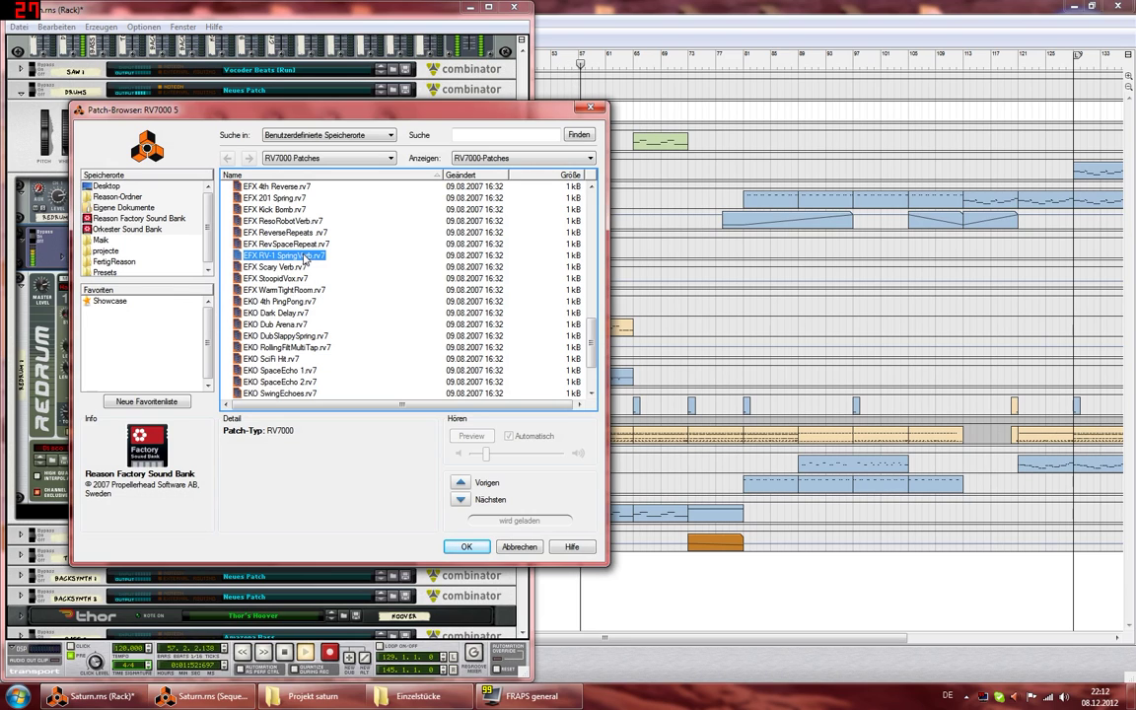
left_click(292, 393)
scroll(294, 394, "down", 3)
left_click(294, 337)
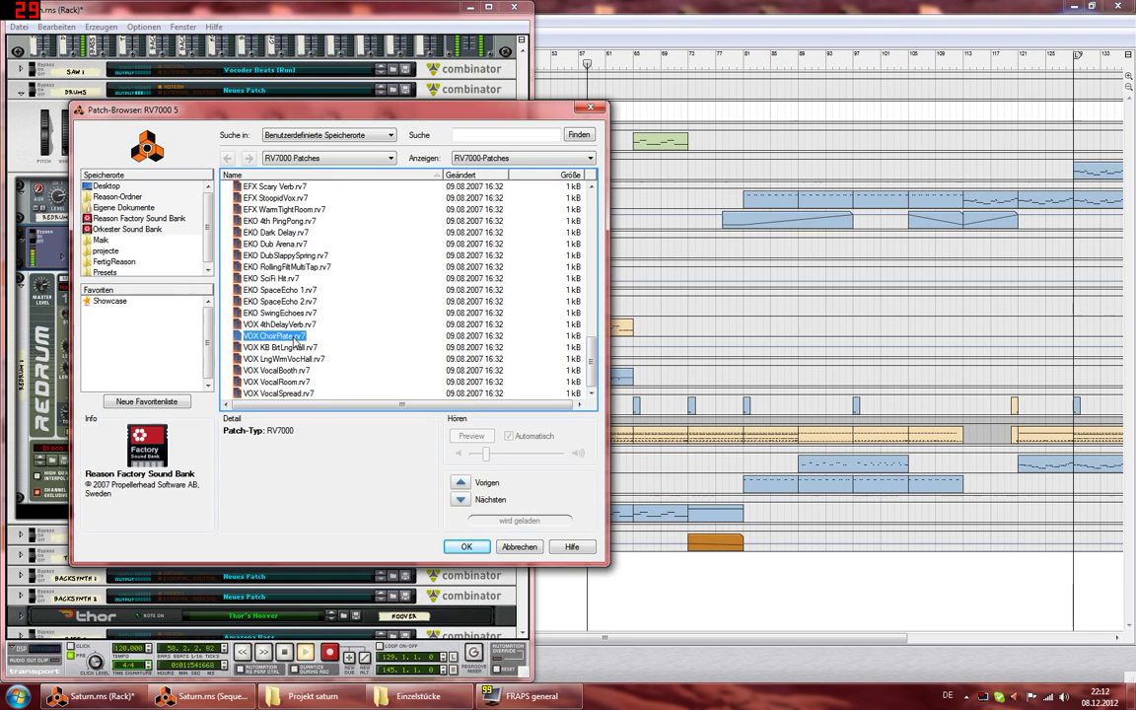
left_click(284, 328)
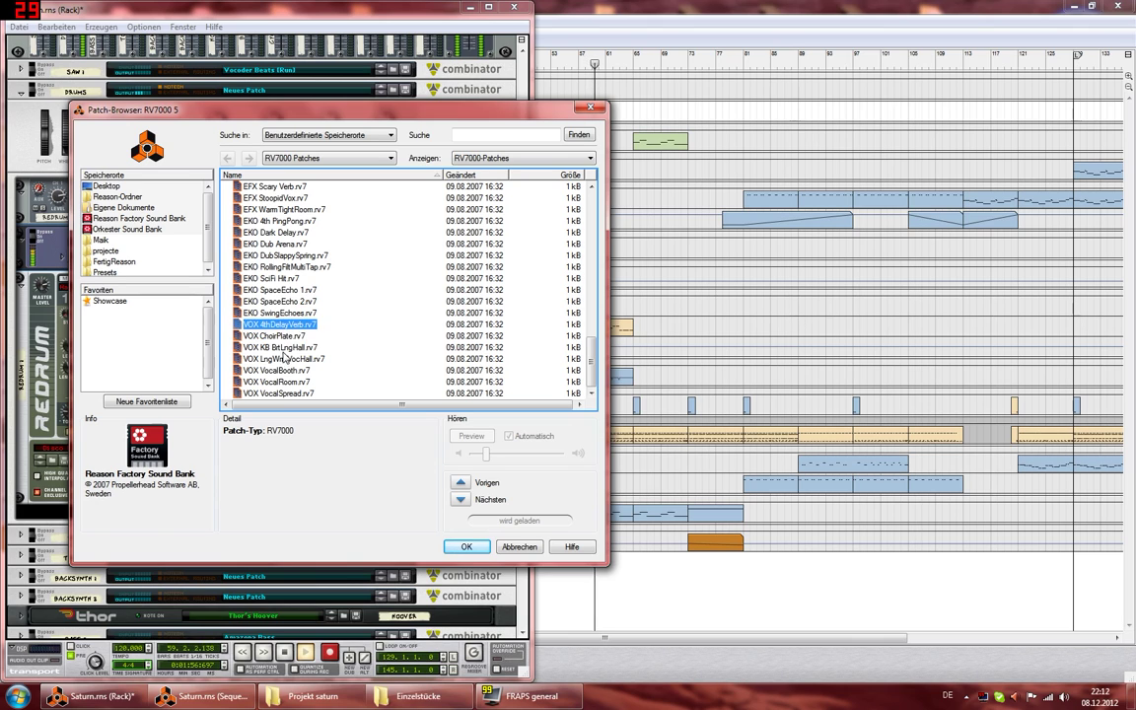
left_click(286, 348)
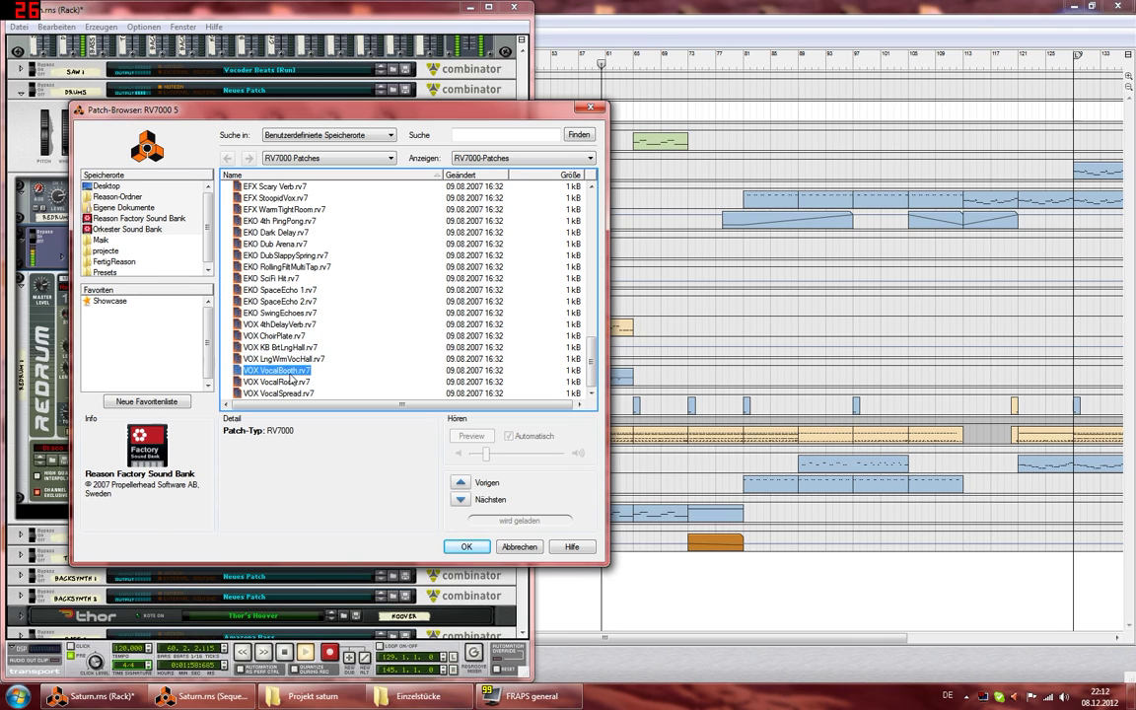
Step: Audition DRM, AMB and ALL reverb patches, load AMB 1st AveSound into the drum RV7000 and set its dry/wet amount to about 19
scroll(301, 345, "up", 10)
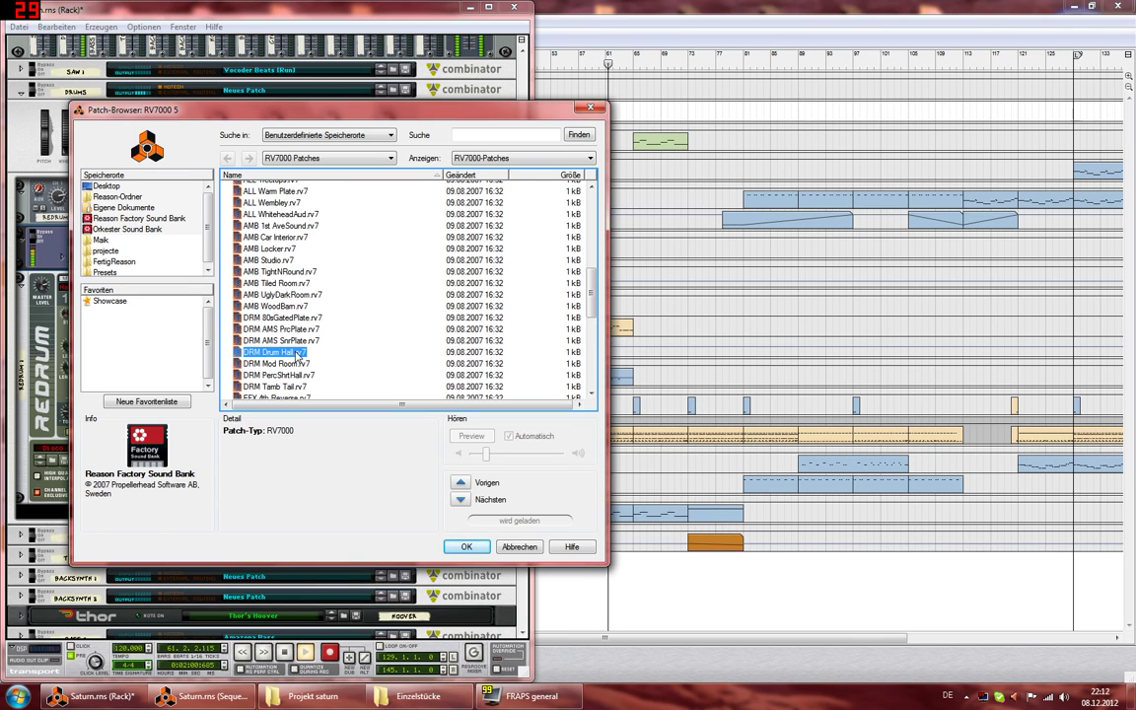
left_click(273, 256)
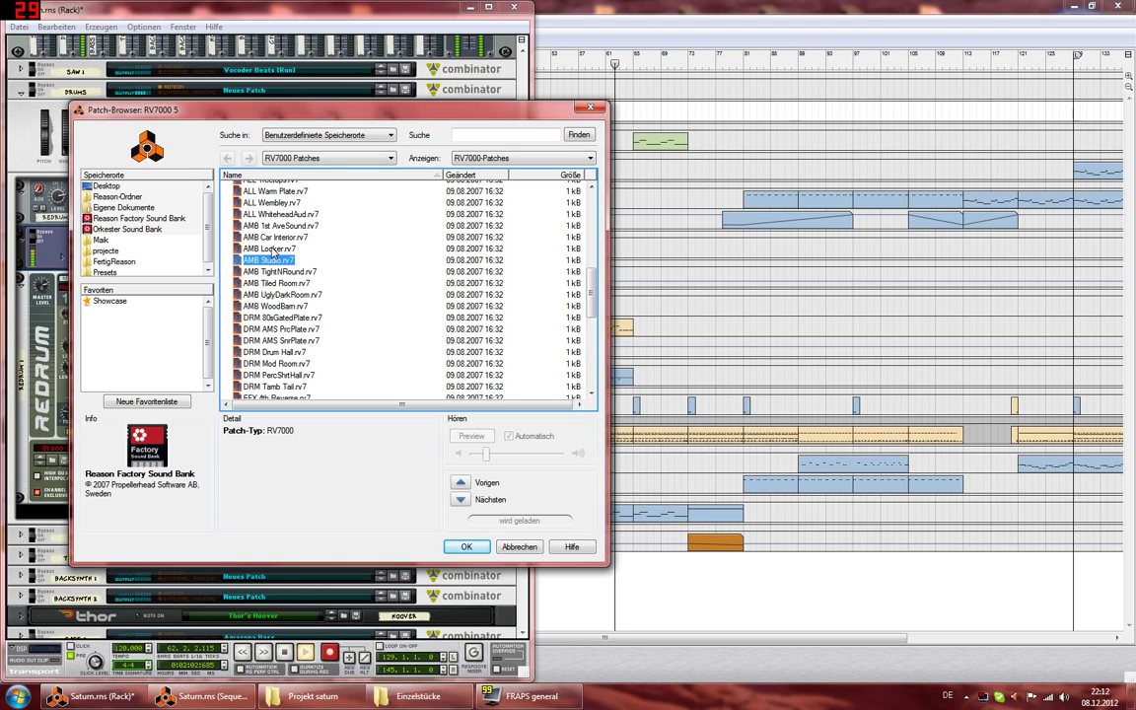
left_click(273, 248)
left_click(287, 203)
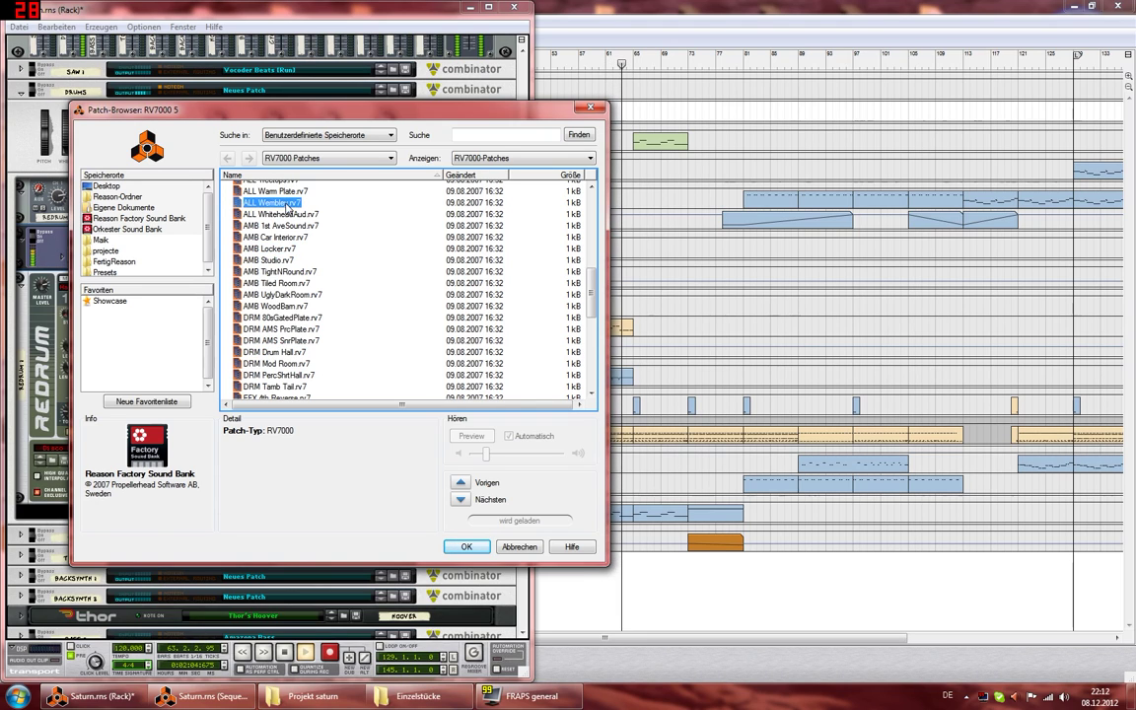
left_click(297, 215)
left_click(298, 226)
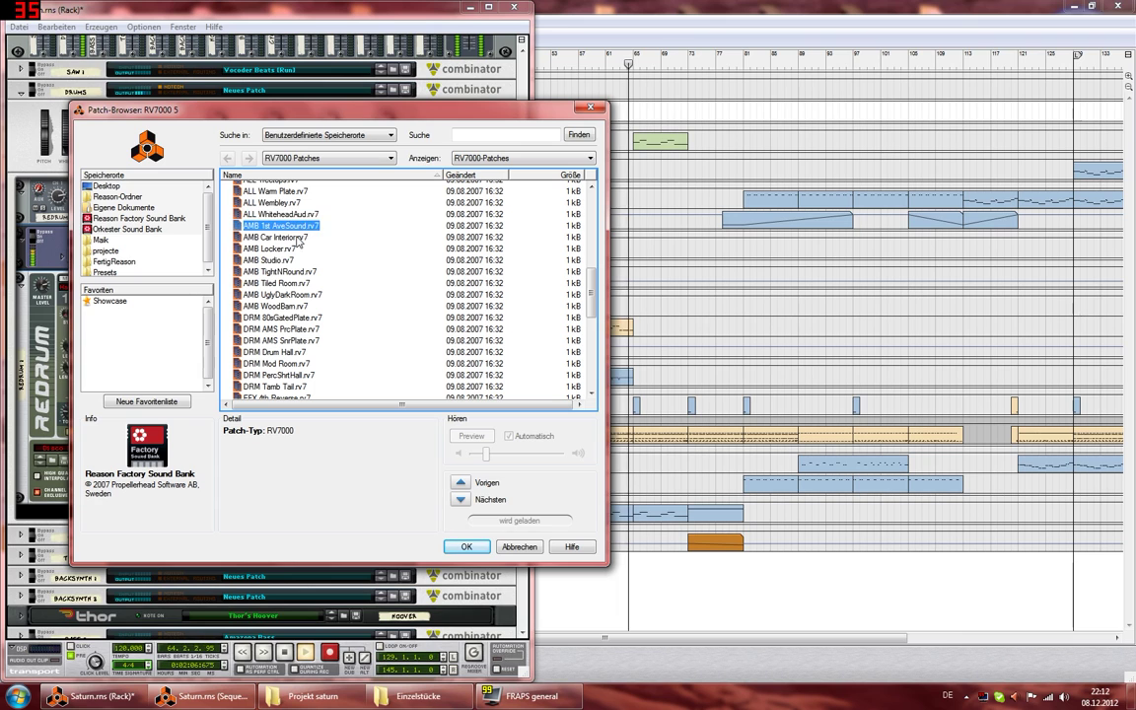
left_click(466, 548)
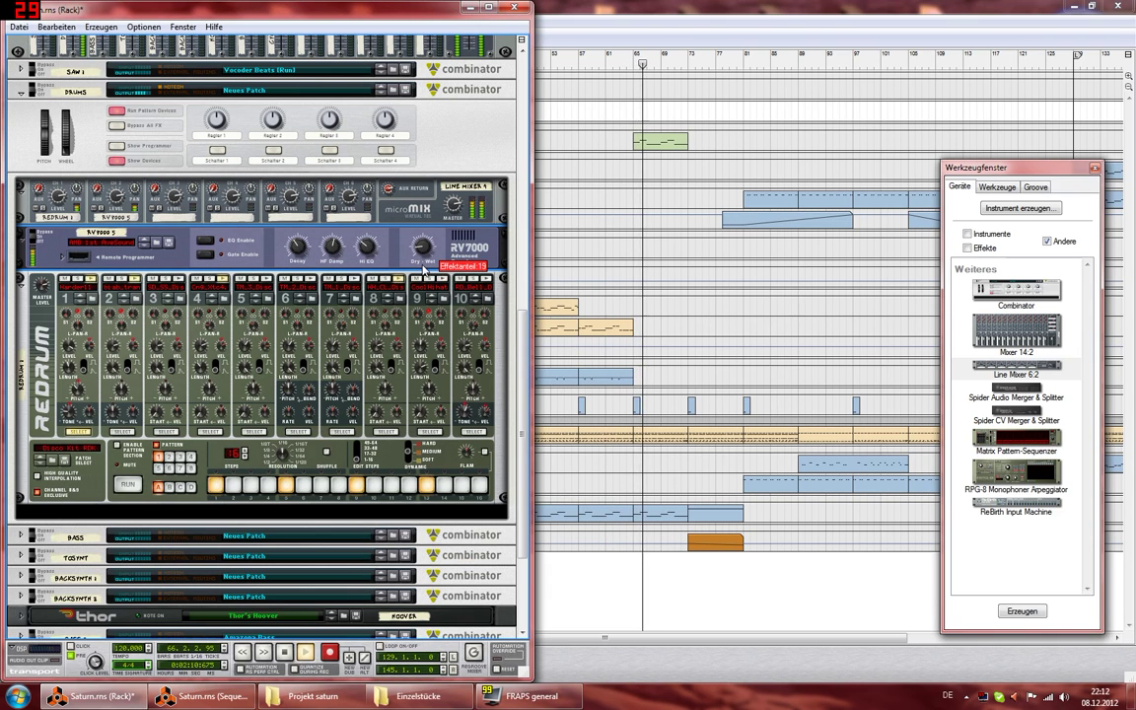
Step: Play the full arrangement from about bars 81 and 41, and set the drum RV7000's dry/wet amount to 10
left_click(609, 254)
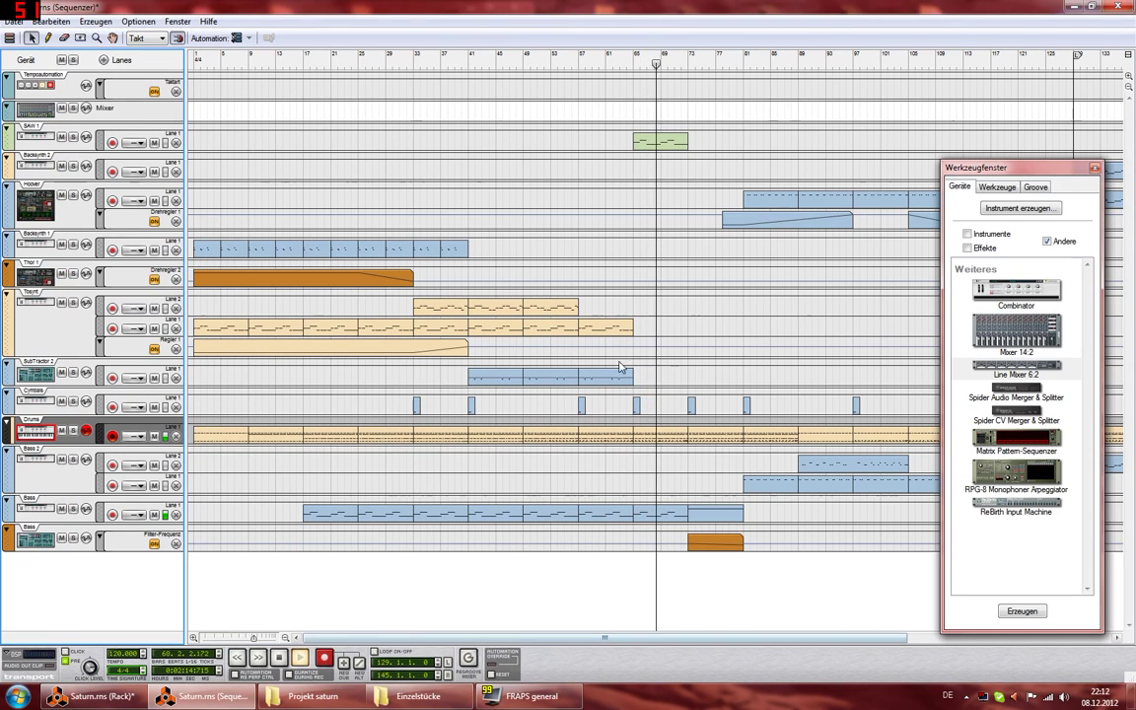
left_click(748, 66)
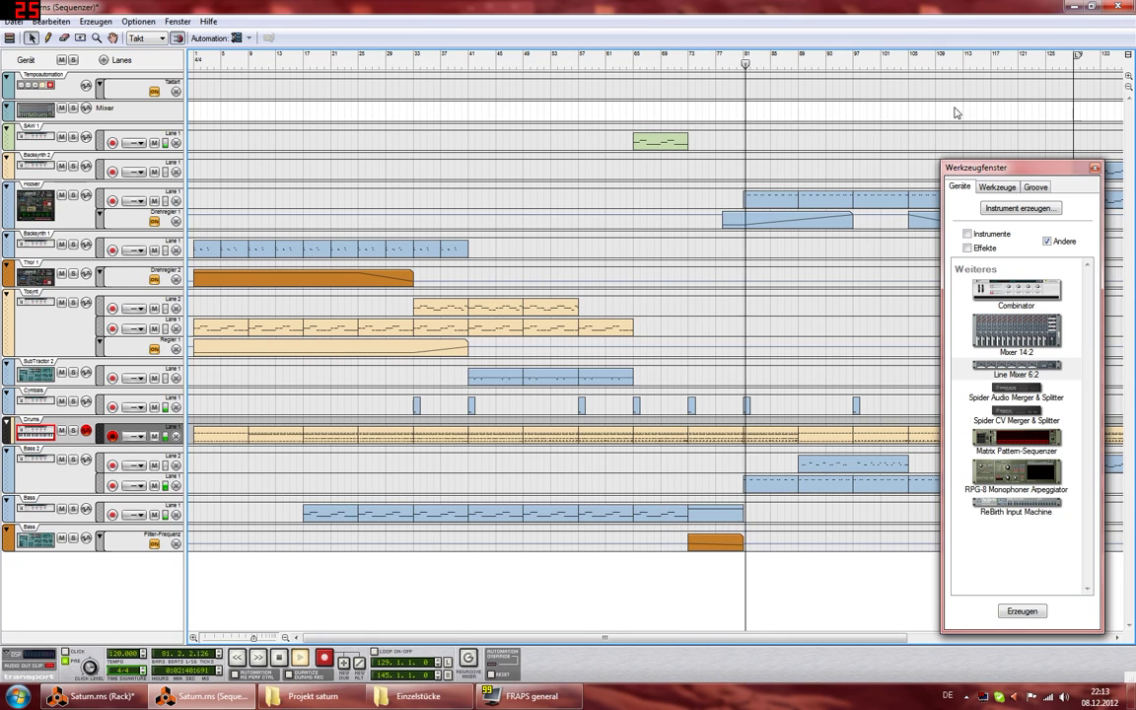
left_click_drag(860, 63, 469, 112)
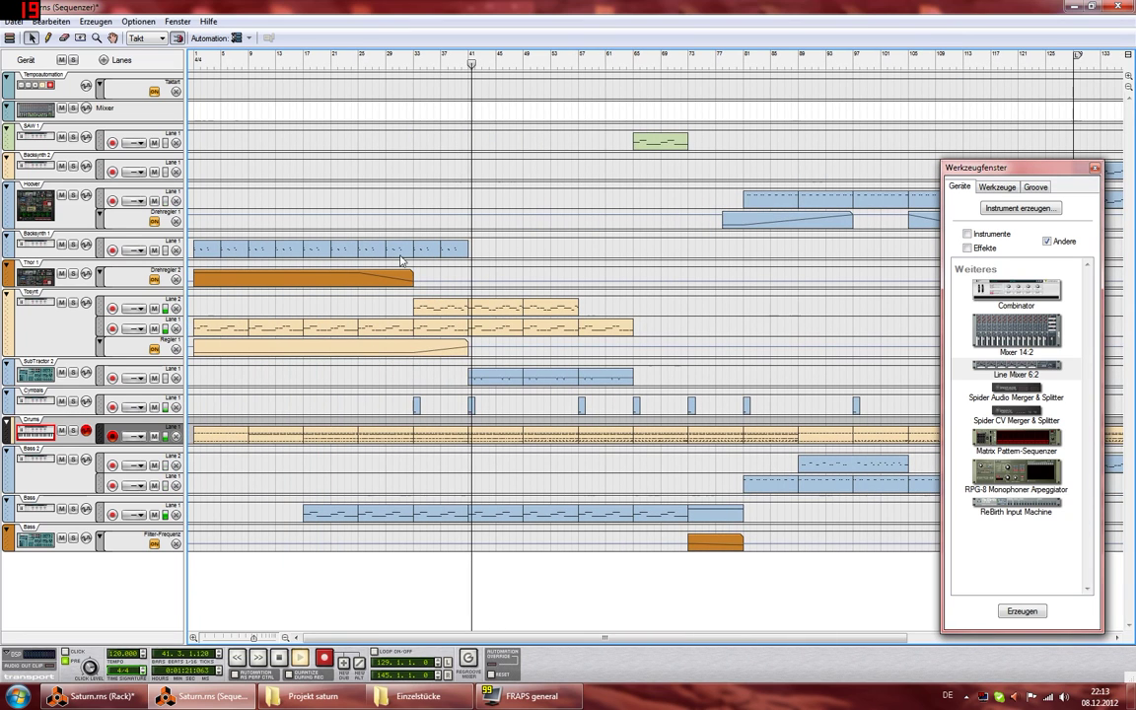
left_click(118, 694)
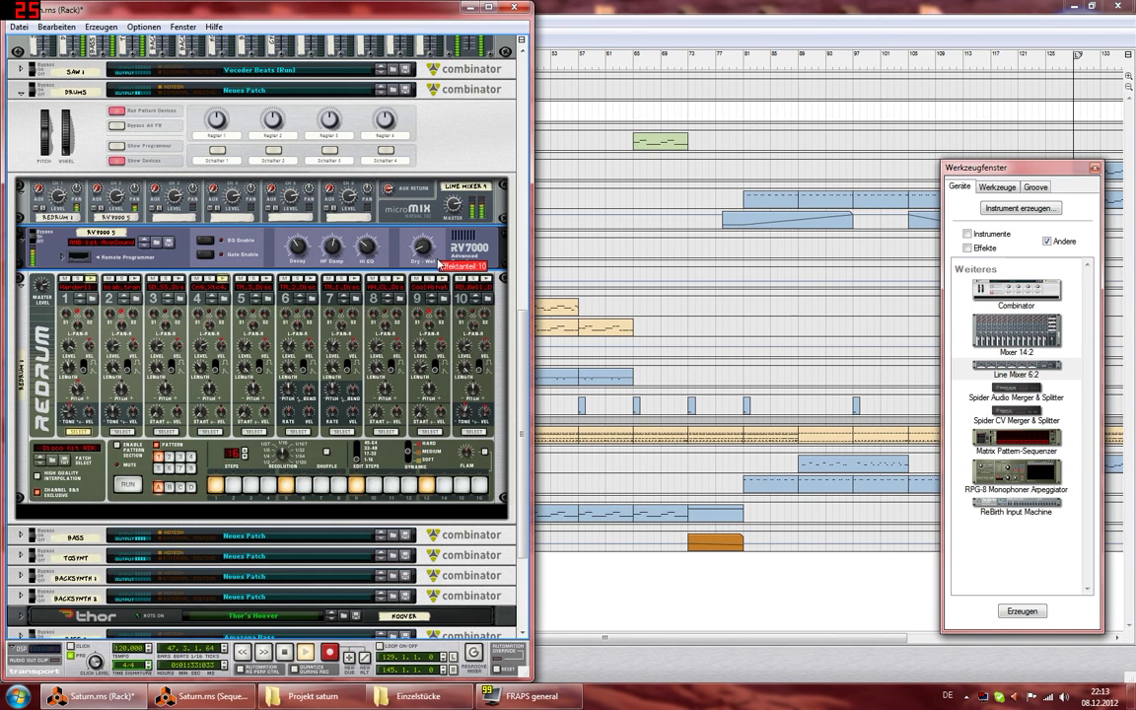
Step: Collapse the Drums Combinator in the rack and return to the mixer and mastering devices
scroll(439, 263, "up", 10)
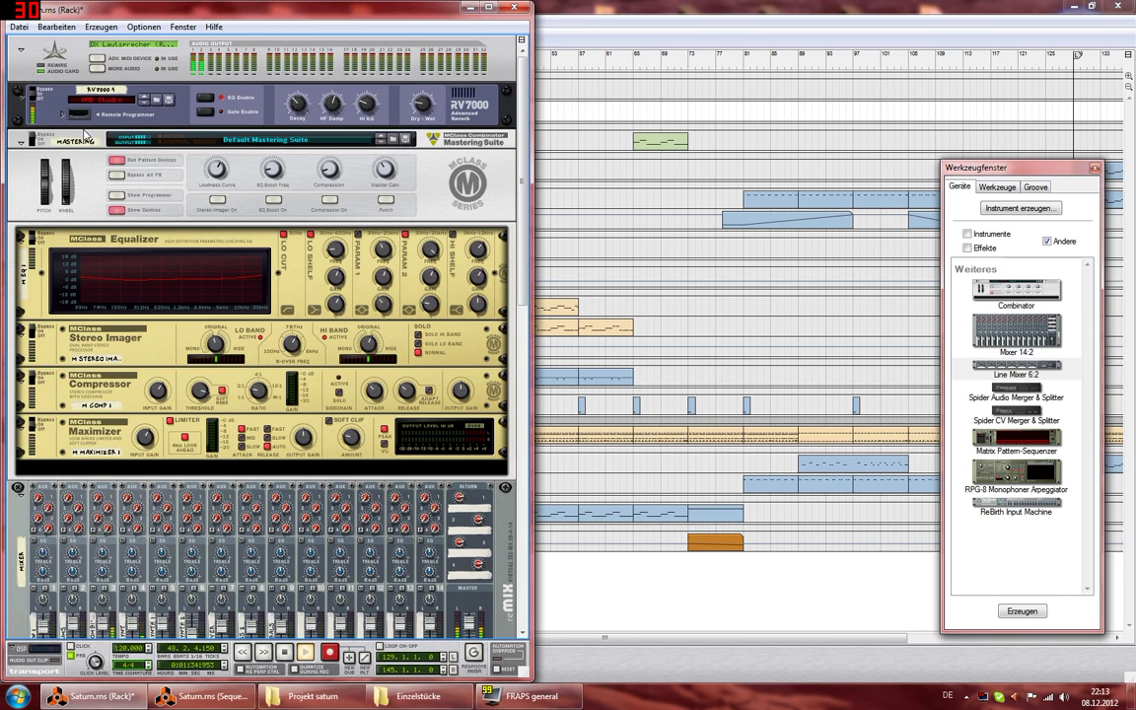
scroll(192, 249, "down", 10)
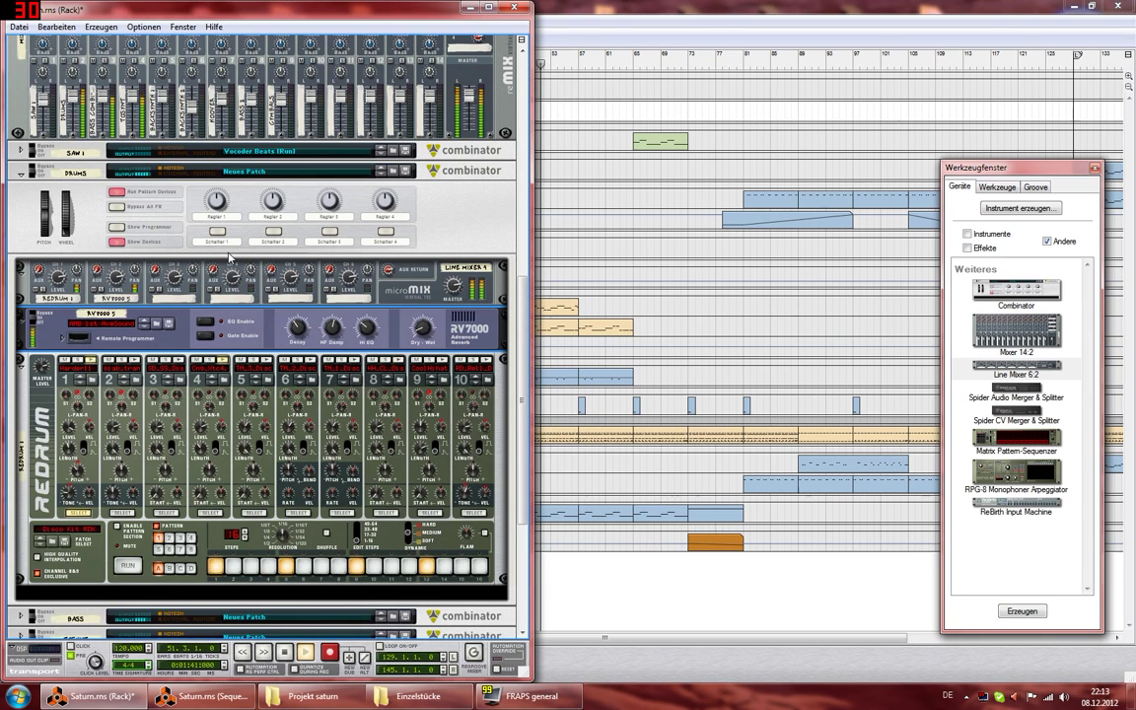
scroll(237, 296, "up", 5)
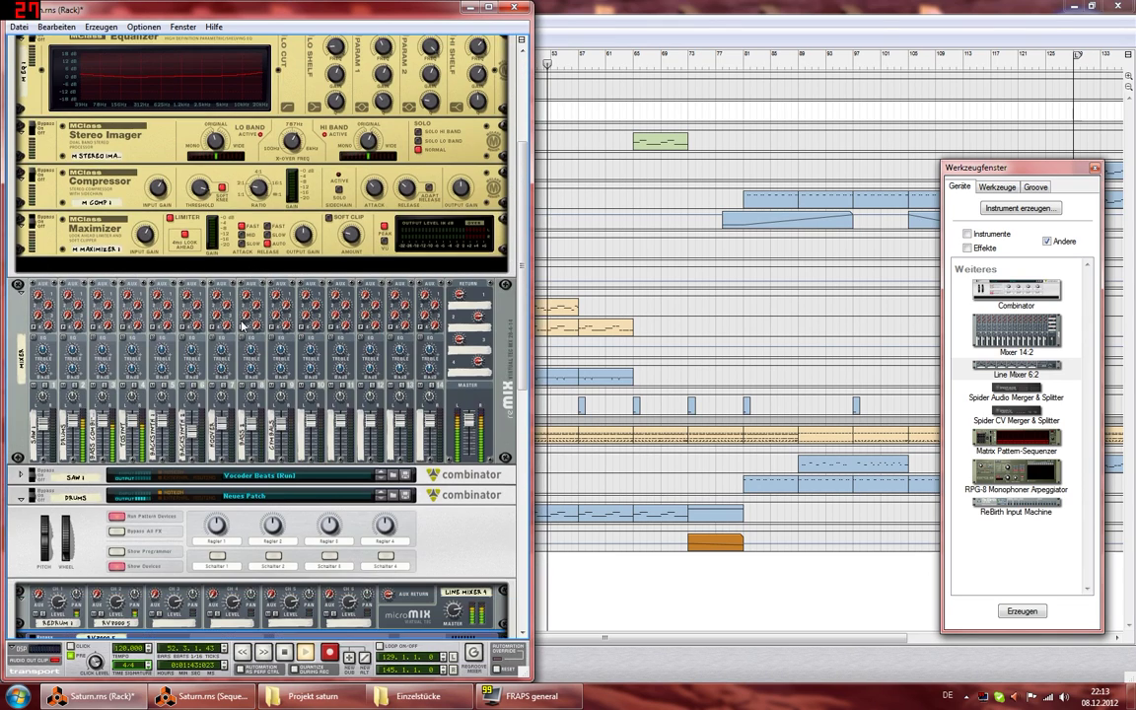
left_click(21, 497)
scroll(202, 405, "down", 3)
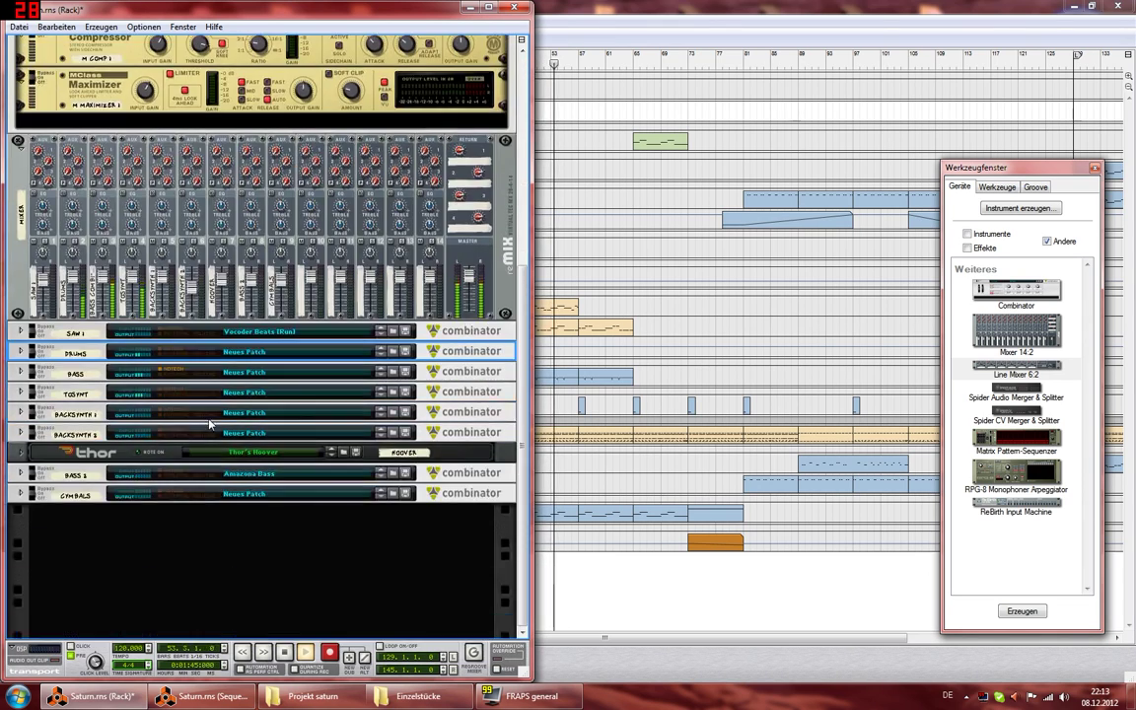
scroll(209, 425, "up", 5)
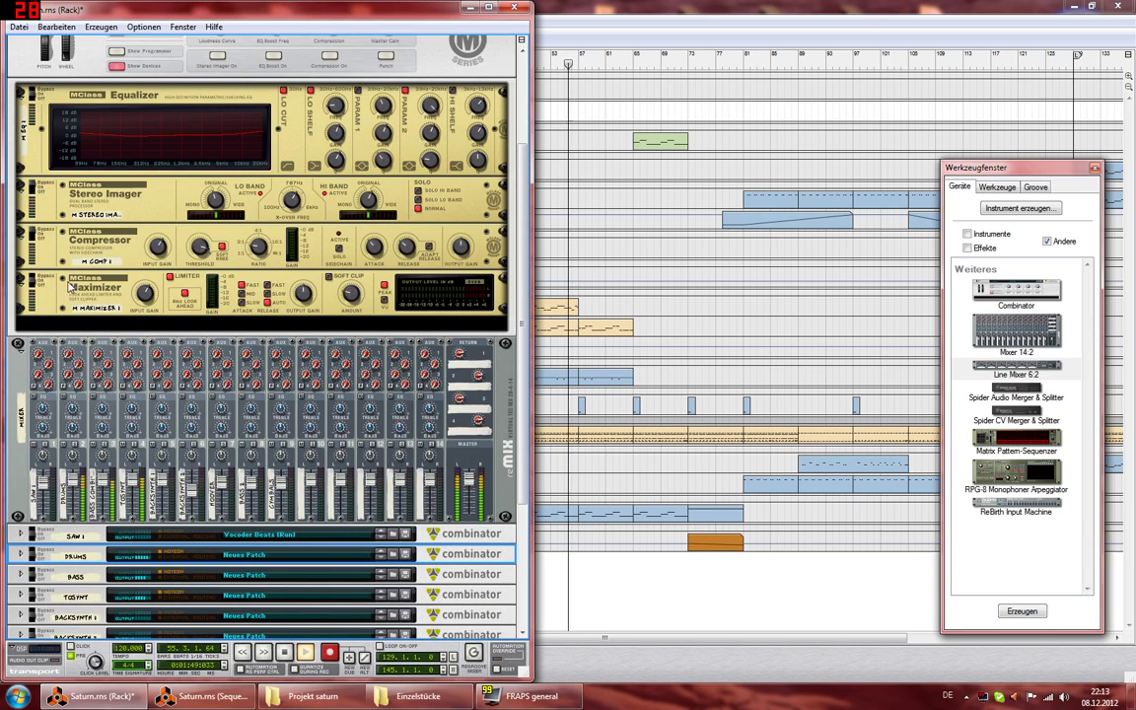
Step: Turn on Stereo Imager, EQ Boost and Compression in the mastering suite and examine the cabling of its devices at the rear of the rack
scroll(288, 182, "up", 2)
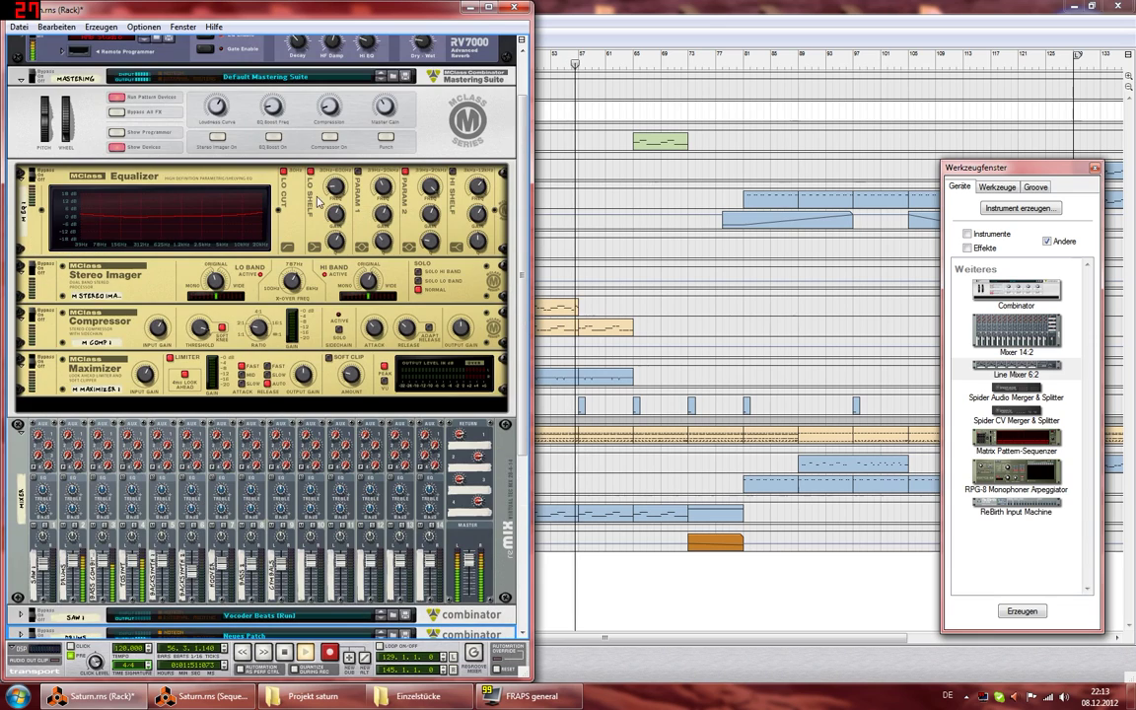
left_click(273, 136)
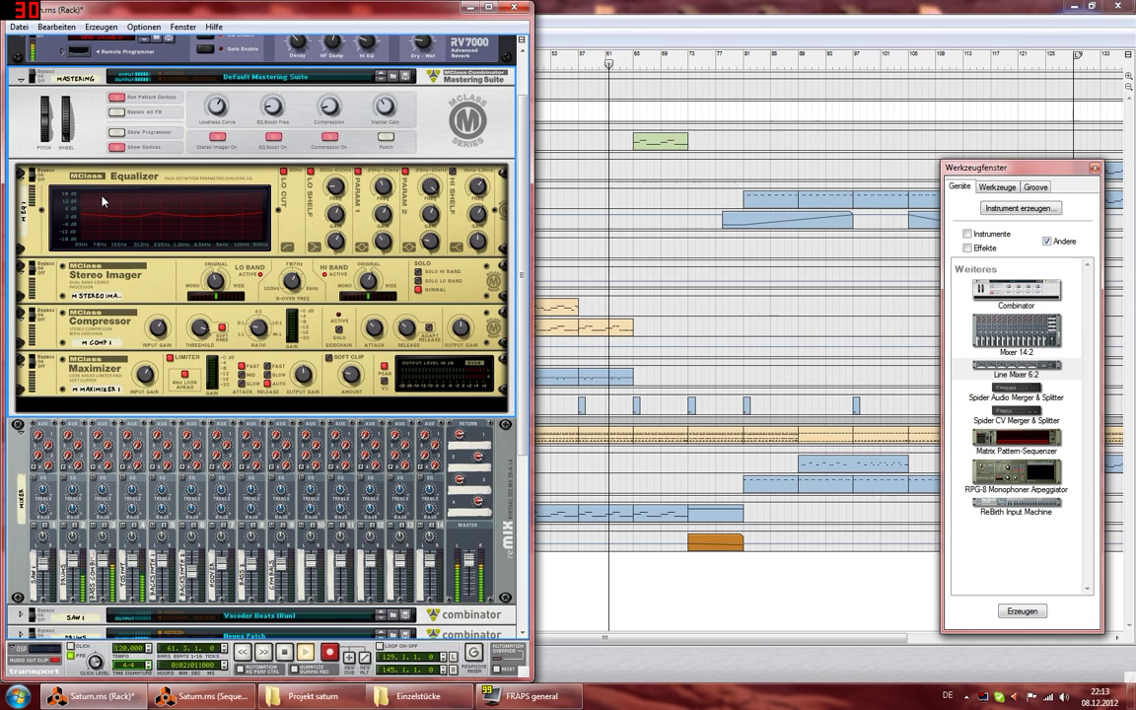
key("Tab")
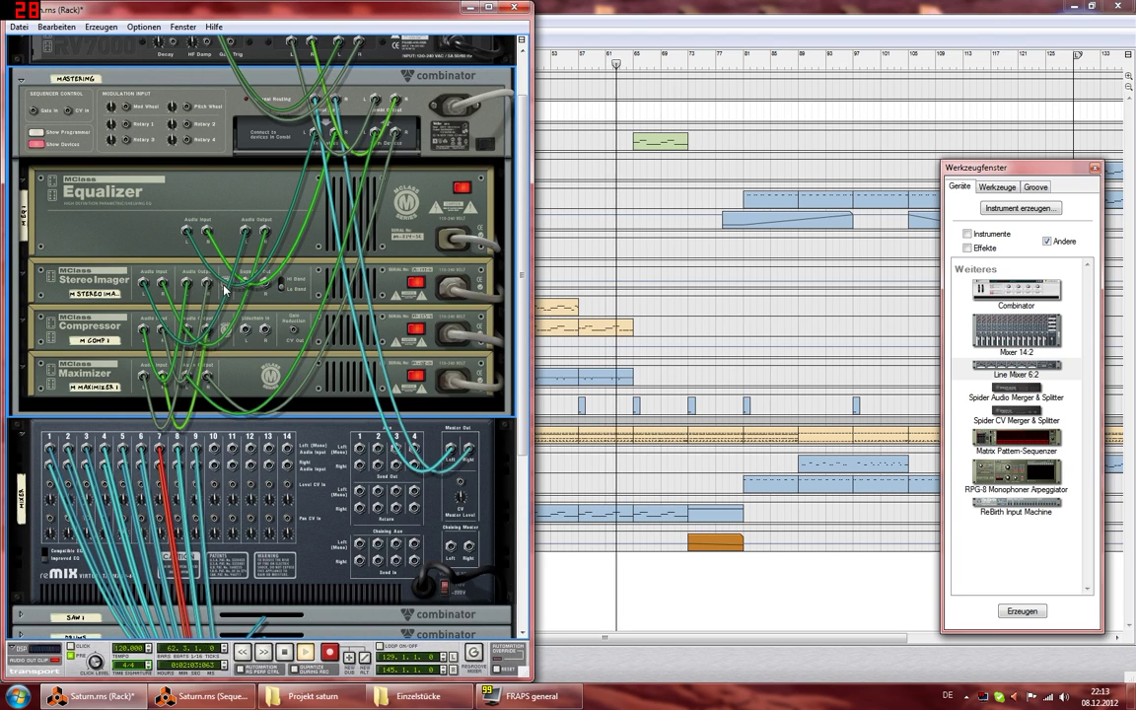
key("Tab")
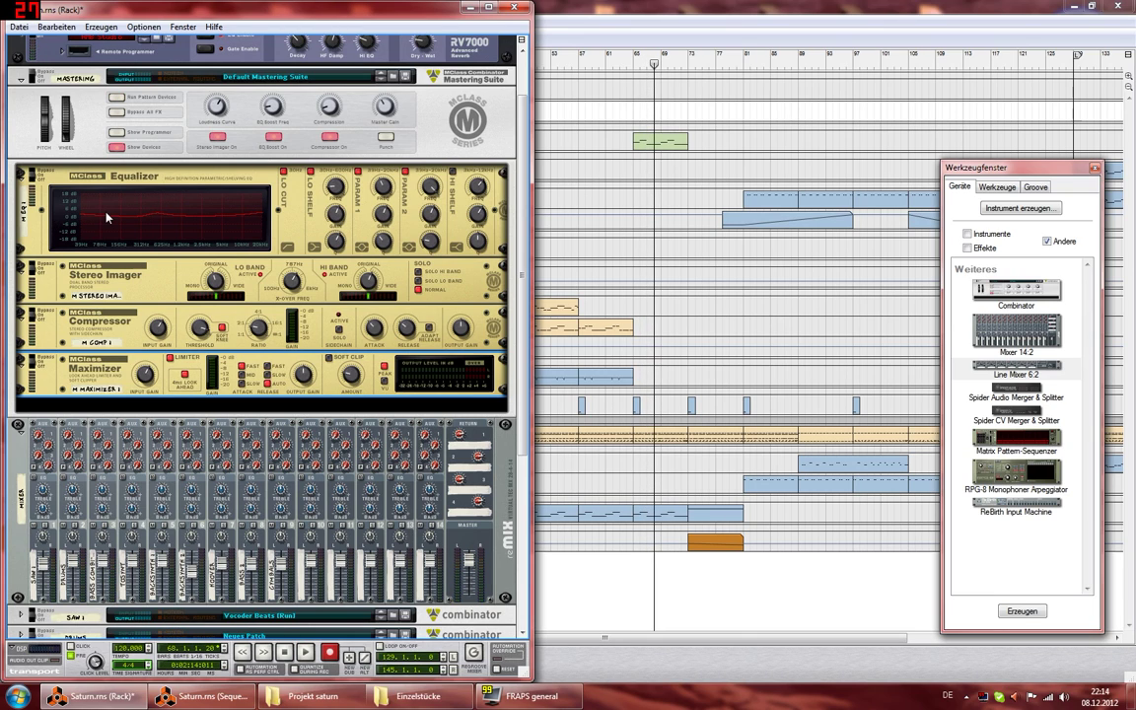
key("Tab")
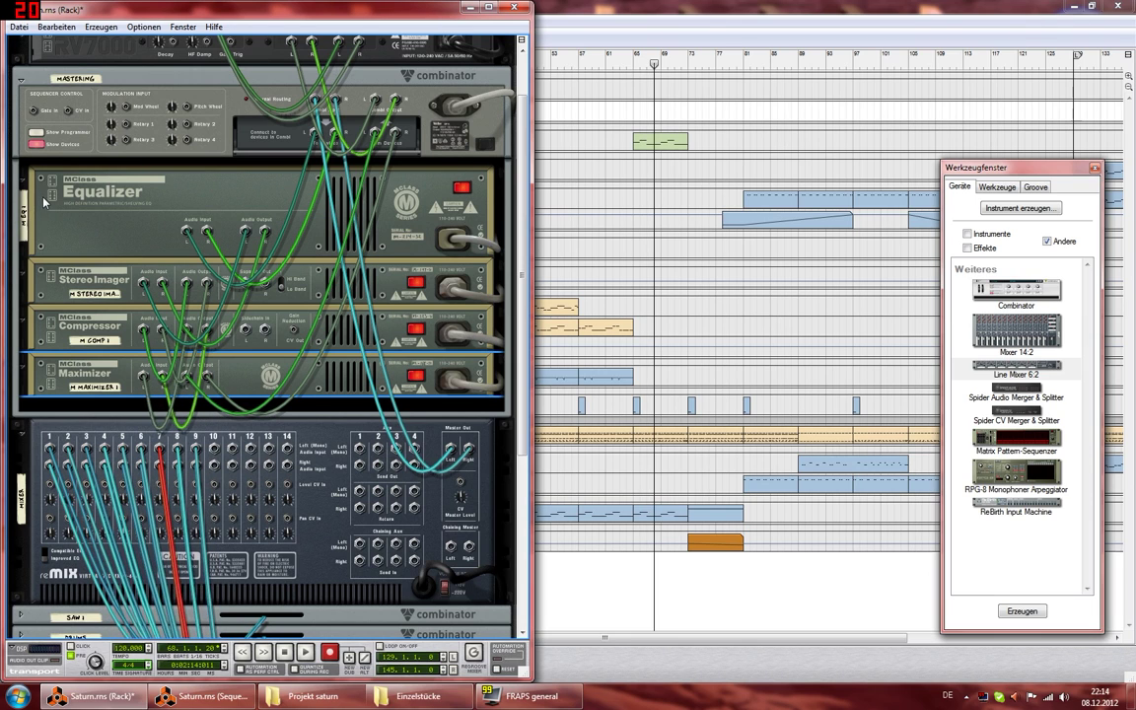
key("Tab")
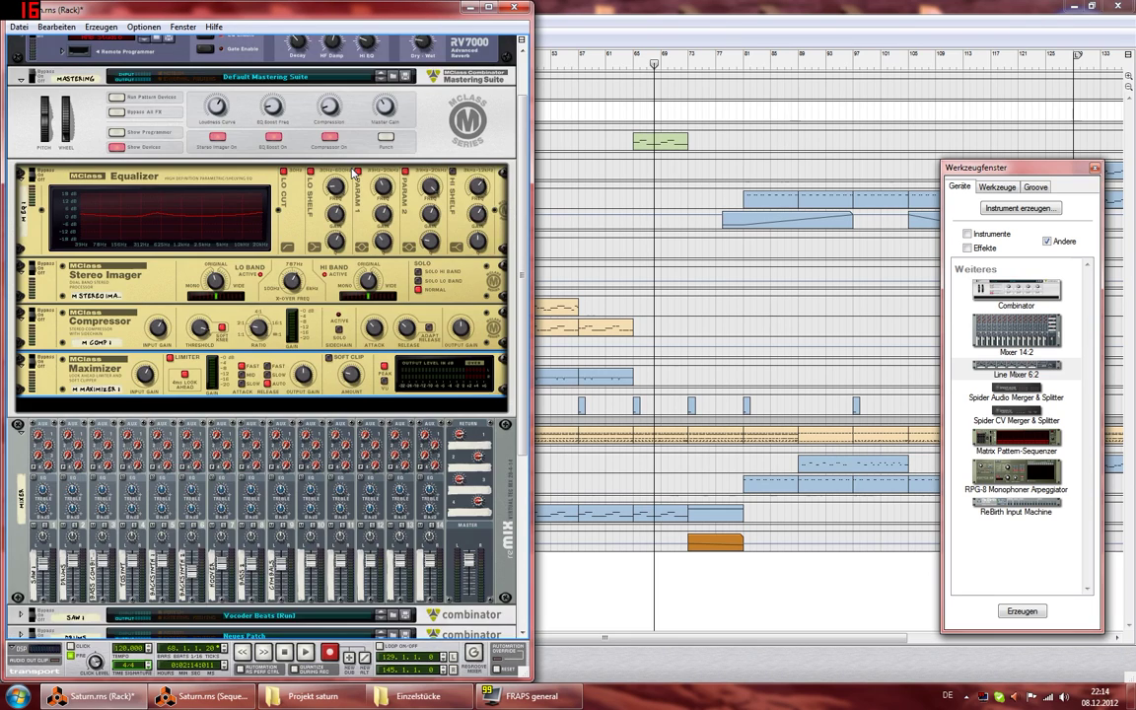
key("Tab")
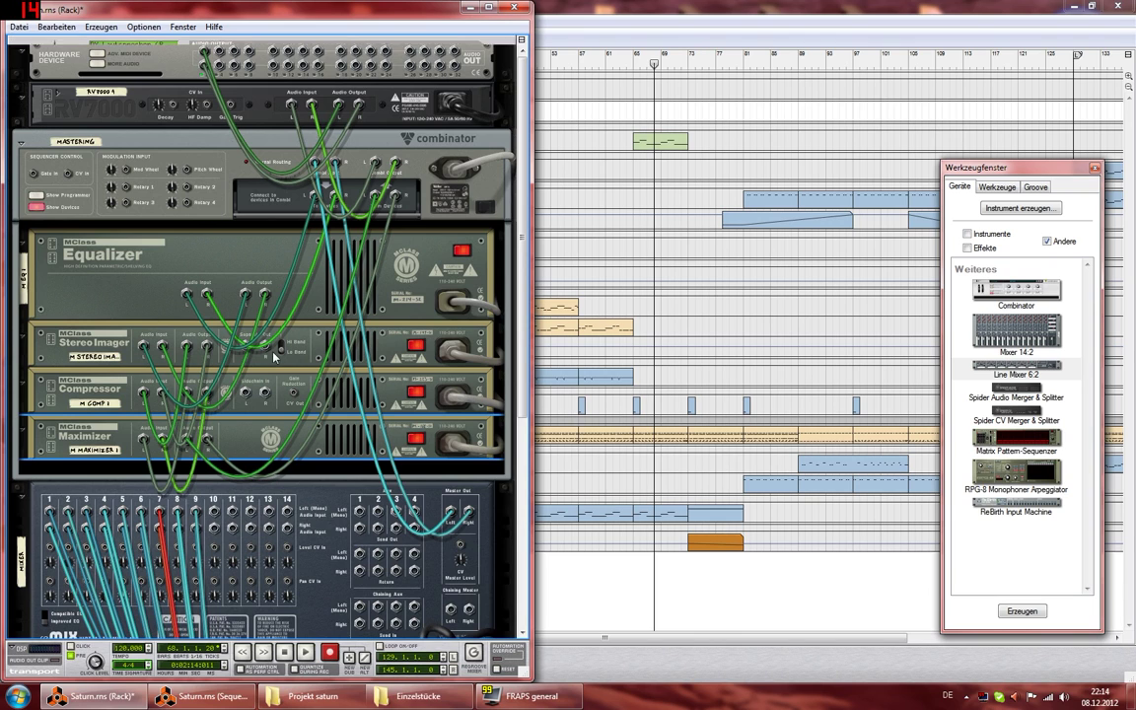
key("Tab")
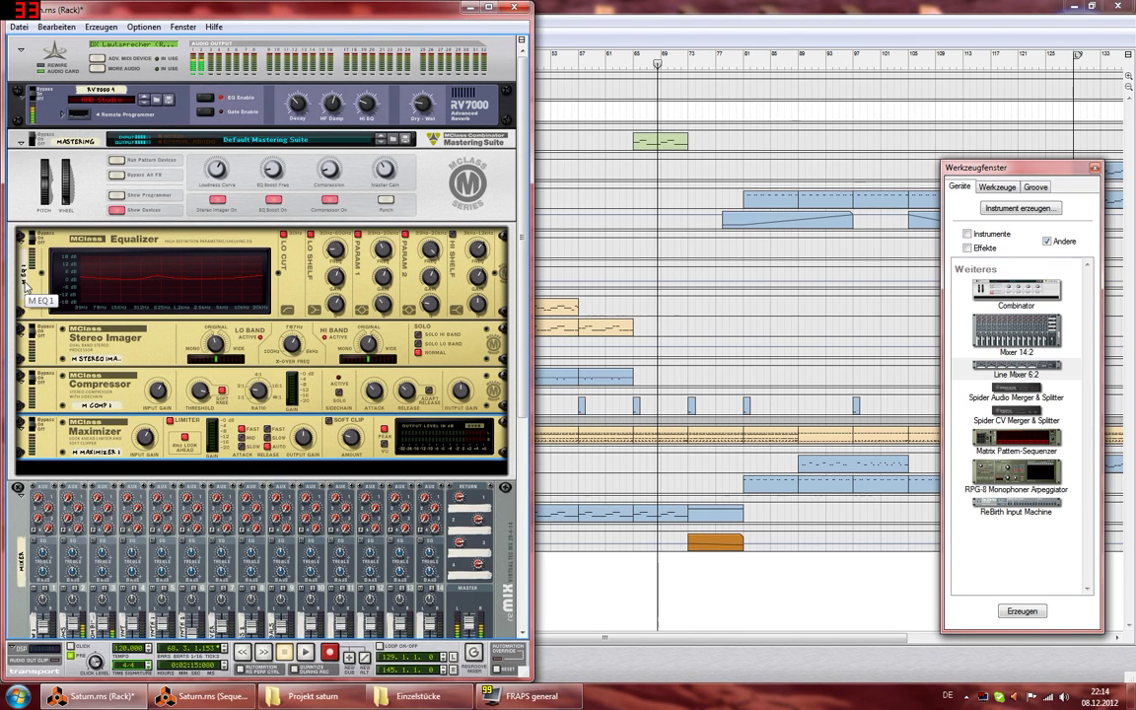
Step: Reload the Default Mastering Suite patch, switch on Compression, EQ Boost and Stereo Imager, and slightly adjust the equalizer's Param 2 gain
left_click(381, 140)
left_click(382, 139)
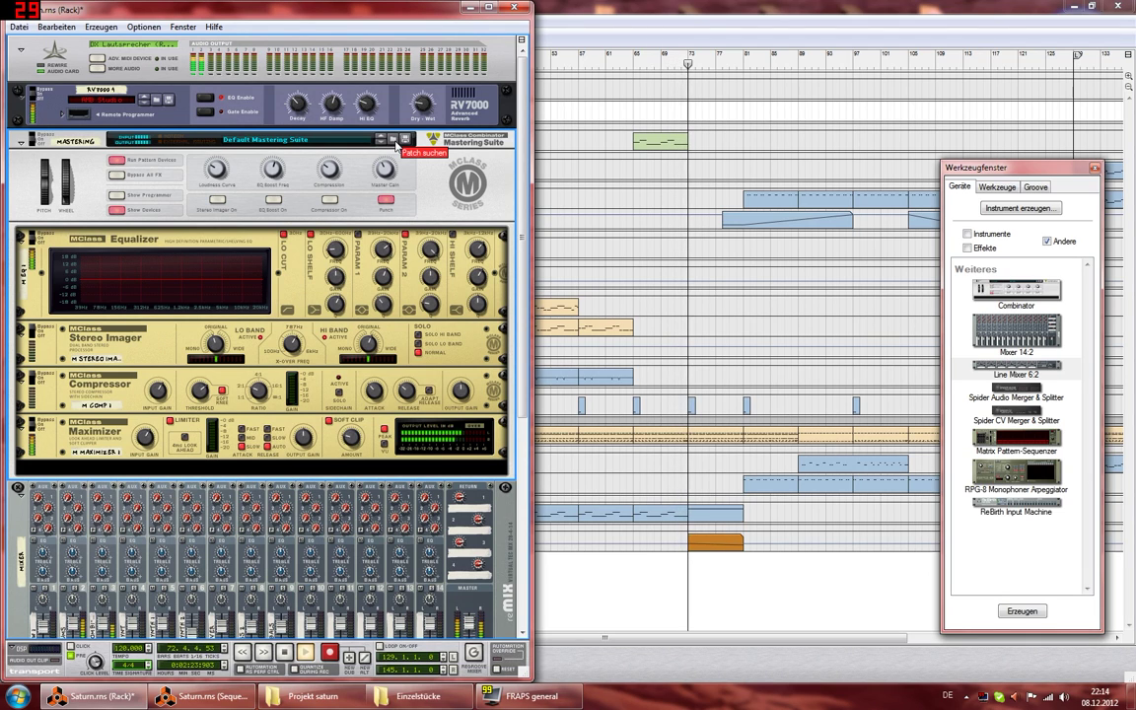
left_click(328, 201)
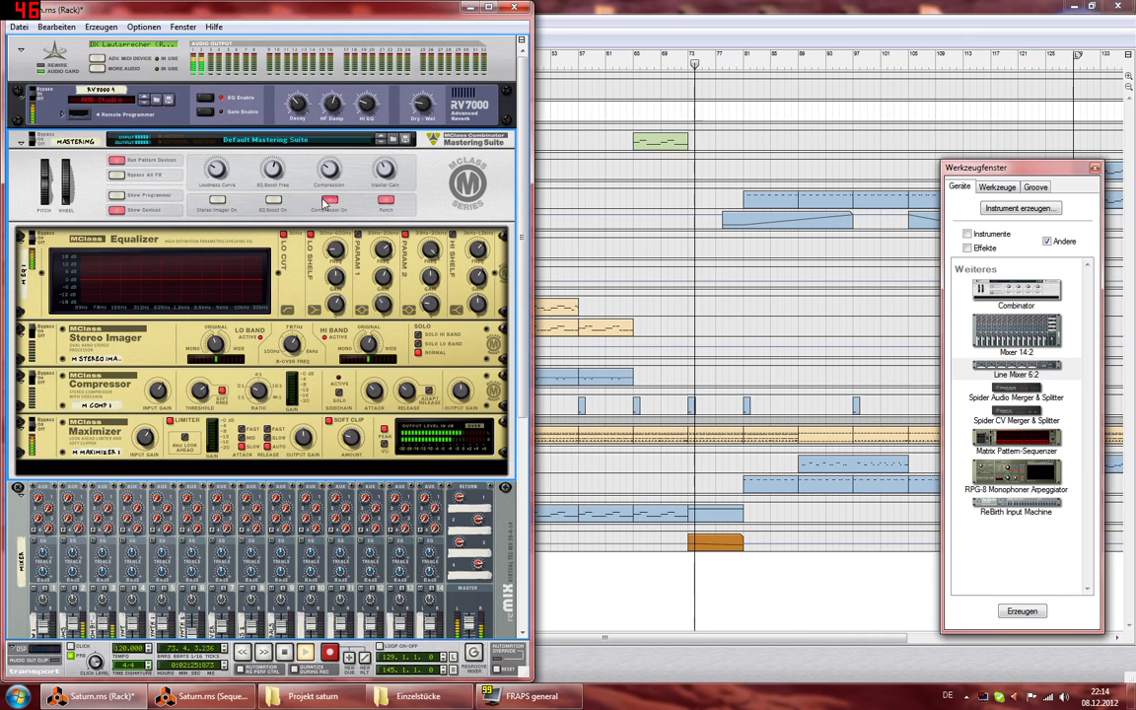
left_click(273, 201)
left_click(217, 200)
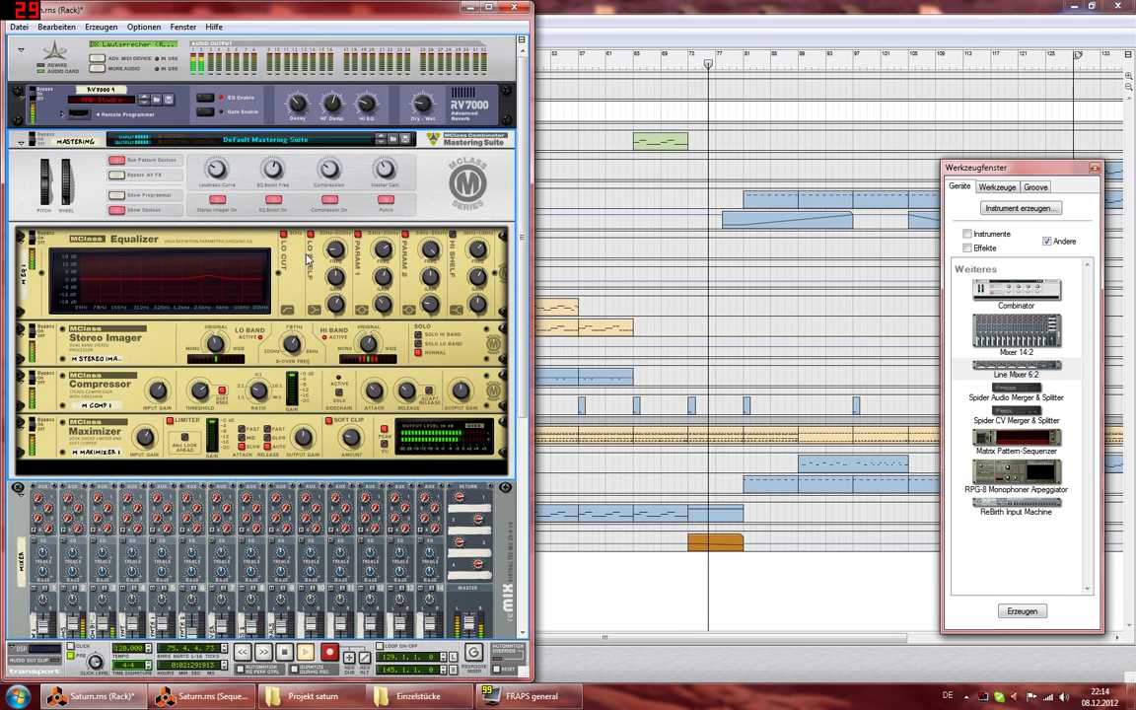
mouse_move(430, 278)
left_mouse_down()
mouse_move(424, 296)
mouse_move(427, 282)
left_mouse_up()
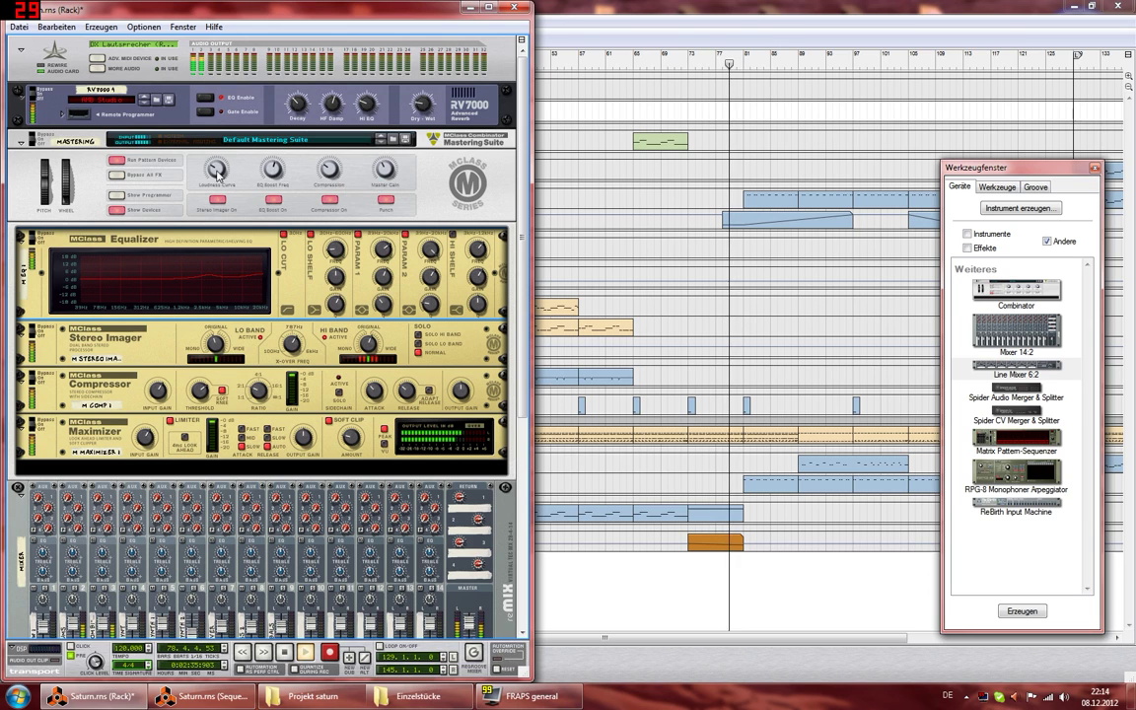
Step: Audition mastering patches such as Gentle Mastering, Kompakt Mastering, Light&Wide, Pop and Bass & Drum, and load Dual Band Compression
left_click(406, 139)
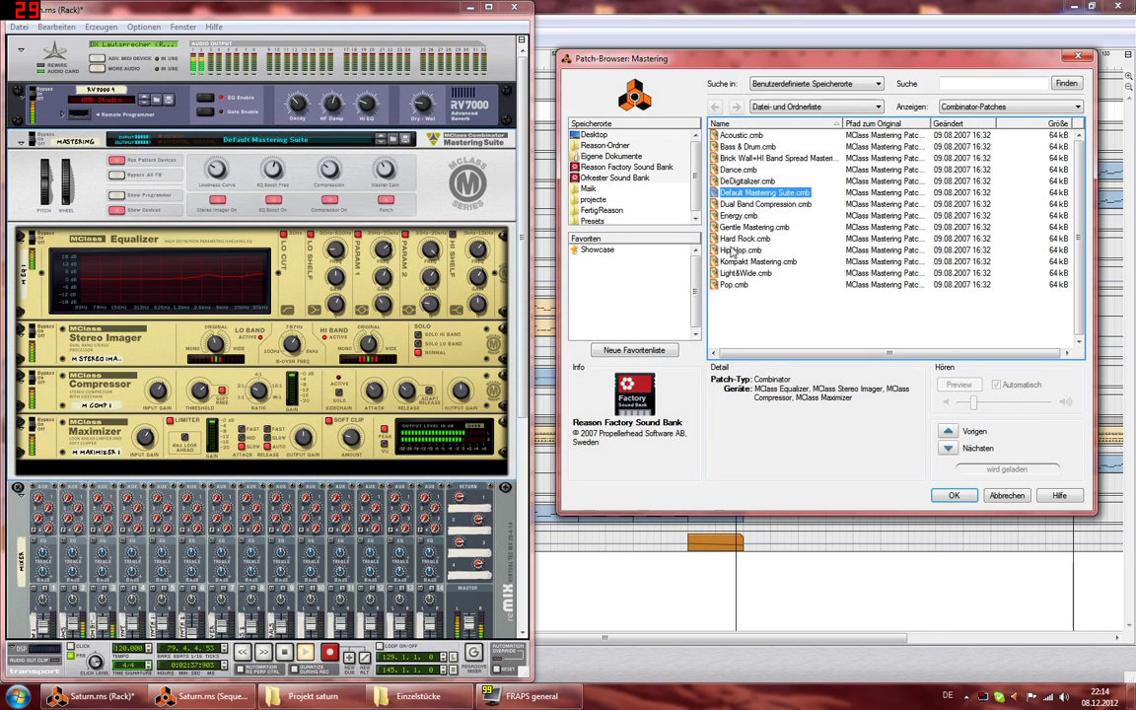
left_click(742, 227)
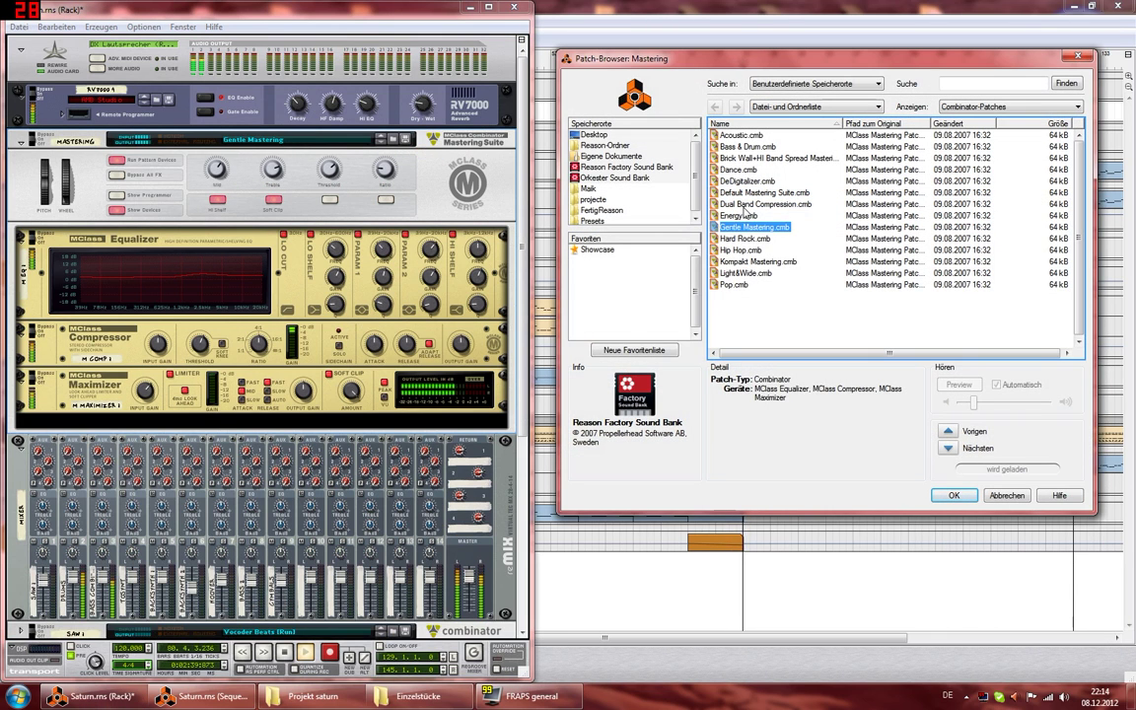
left_click(745, 262)
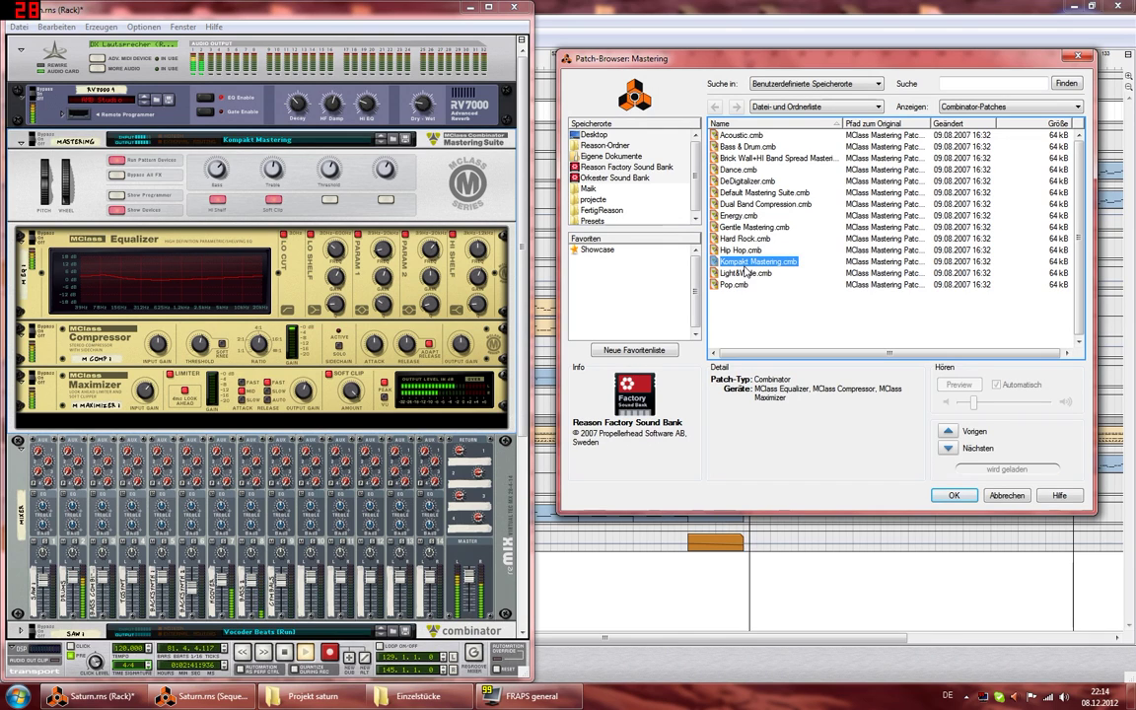
left_click(747, 273)
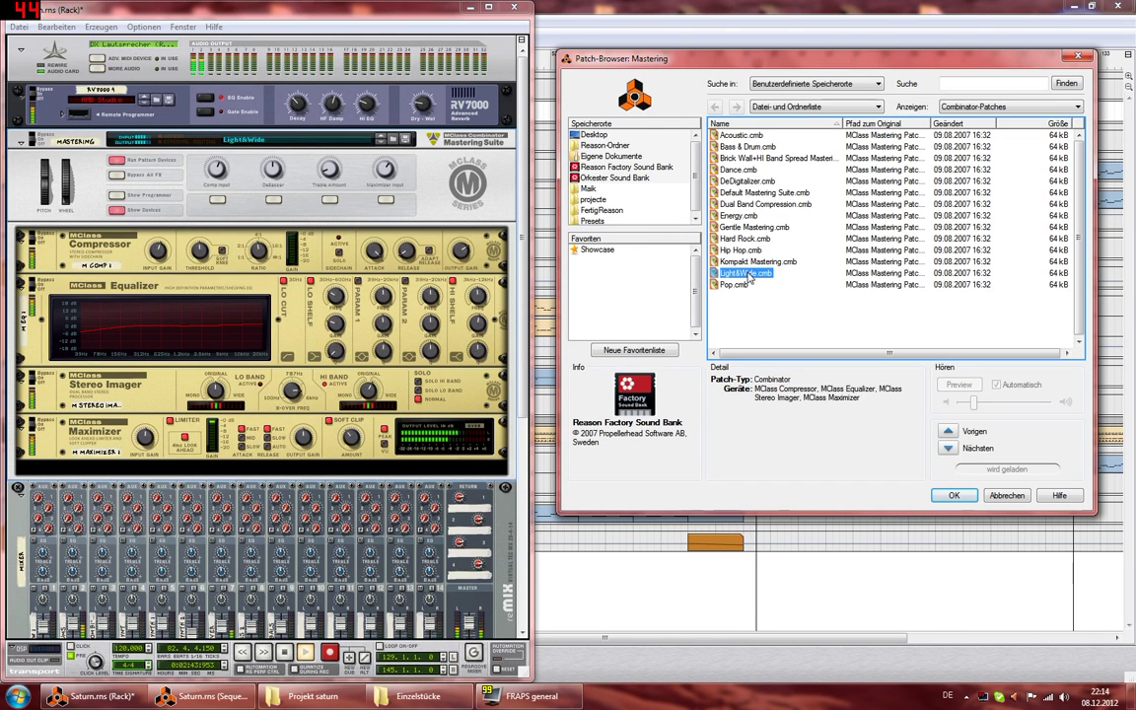
left_click(738, 285)
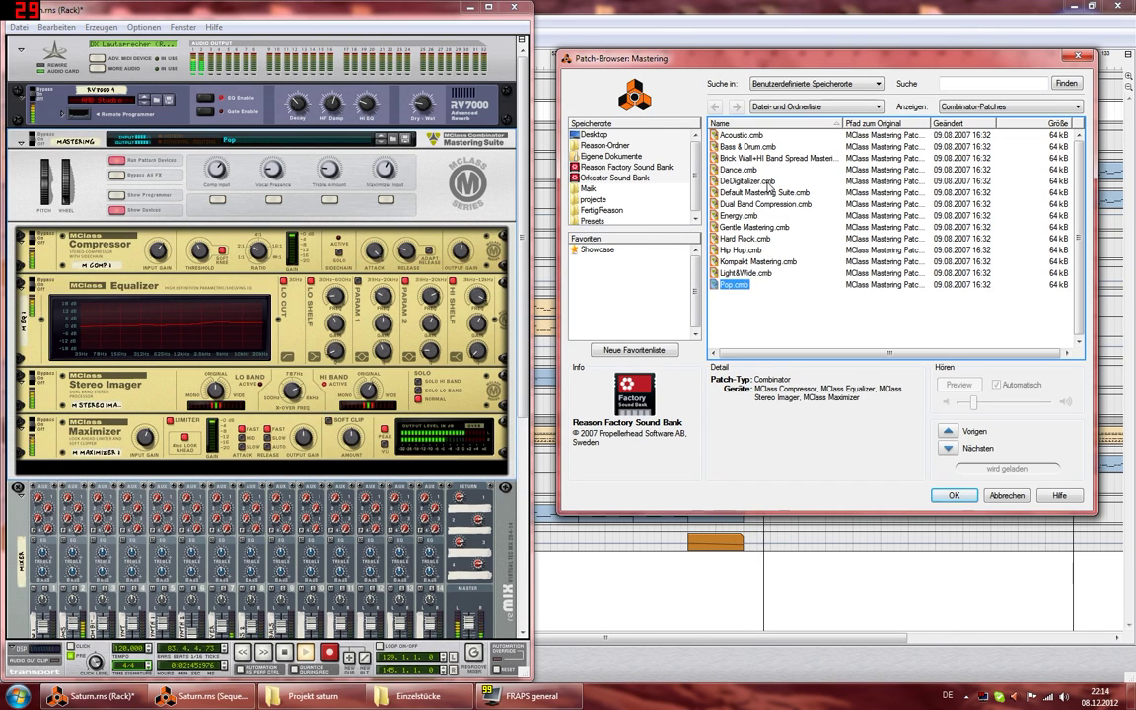
left_click(747, 146)
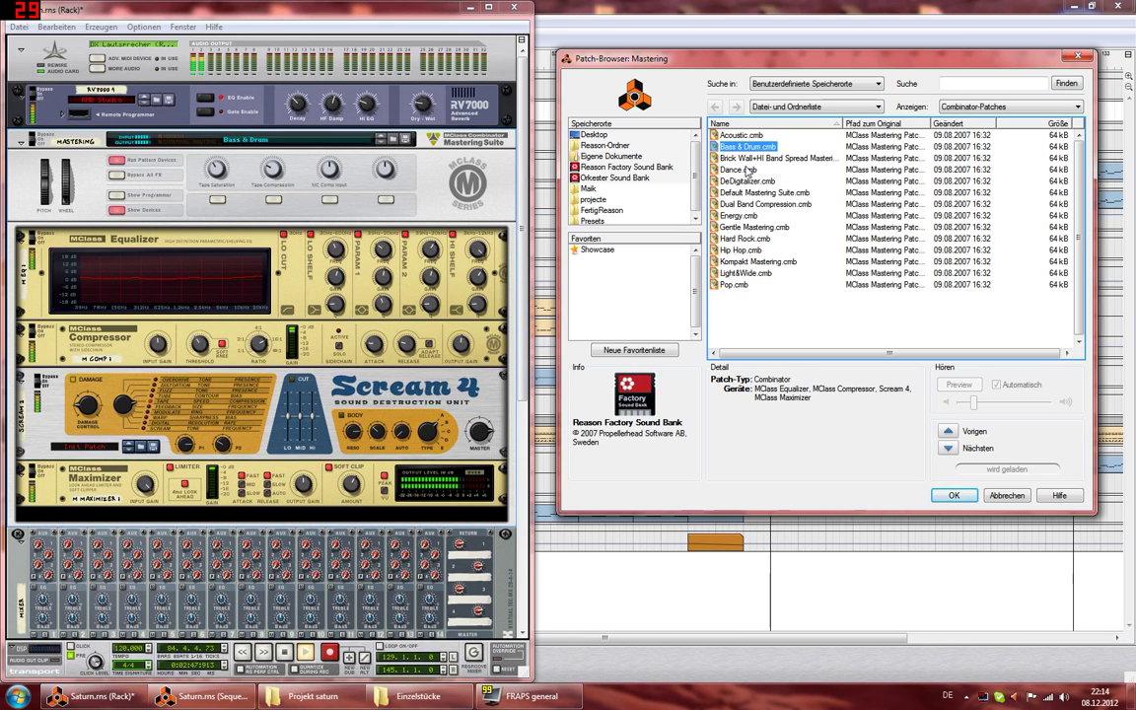
left_click(749, 158)
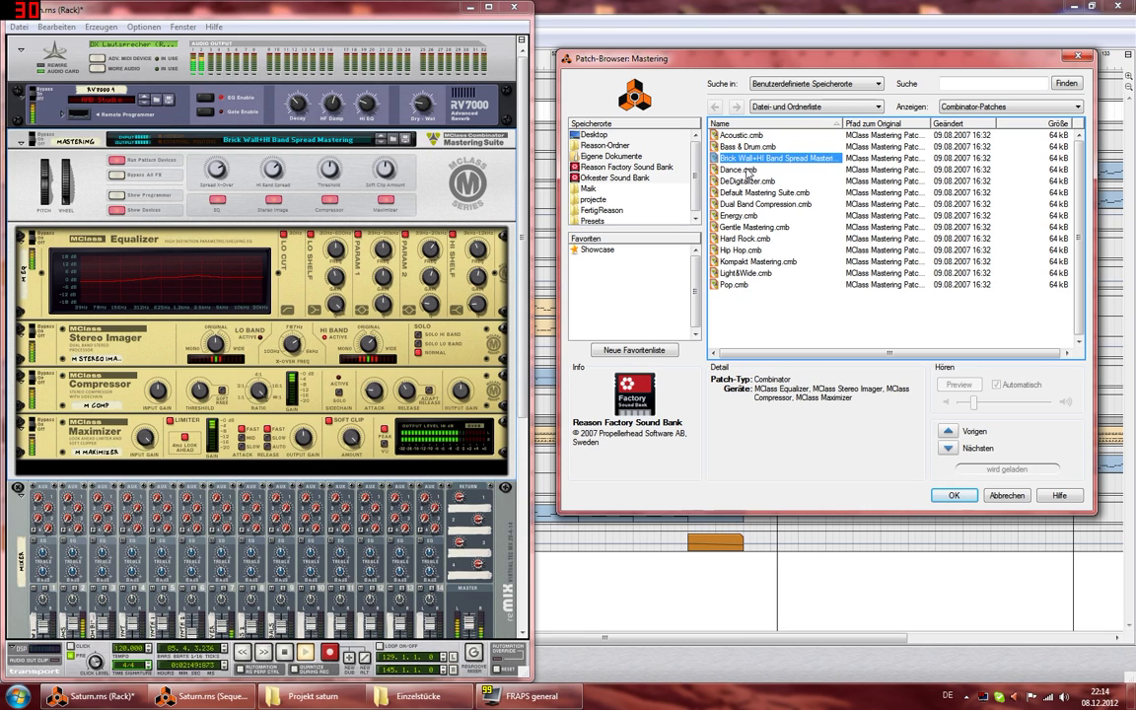
left_click(752, 204)
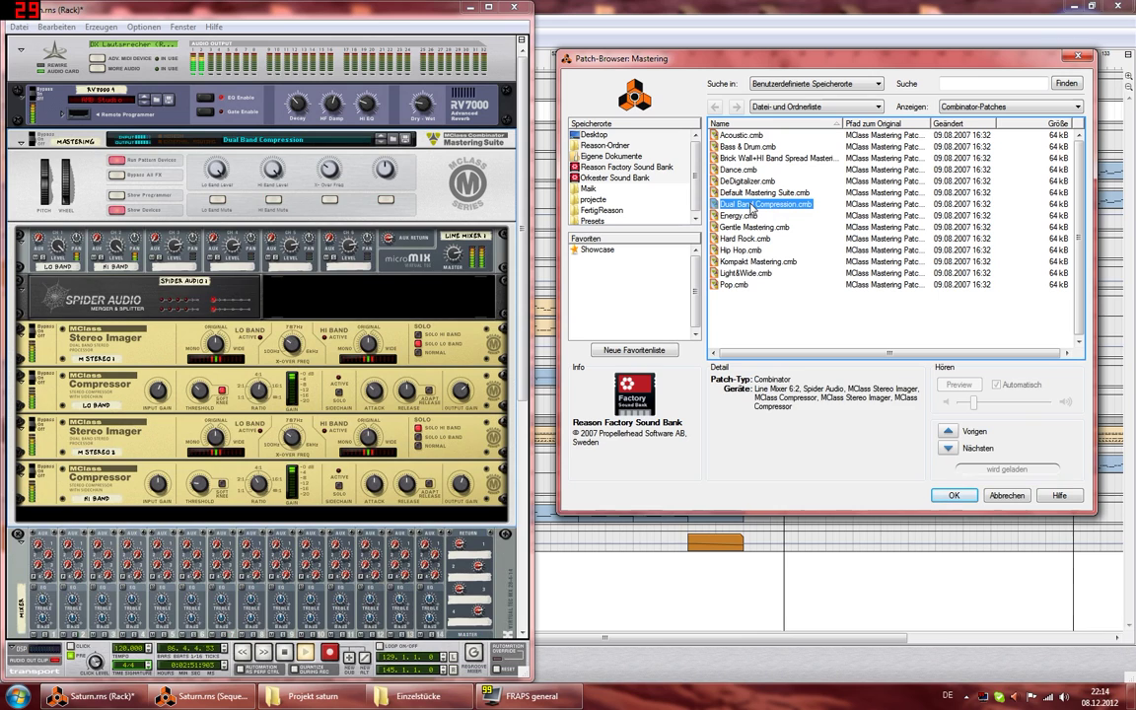
left_click(955, 496)
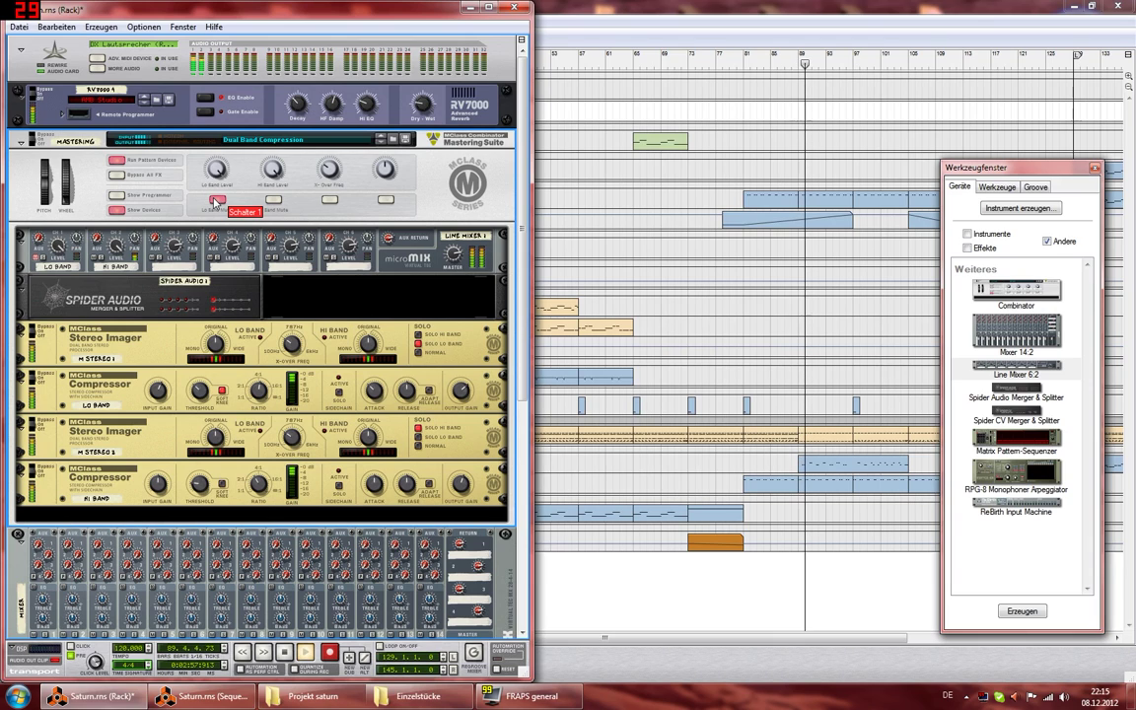
Step: Compare the low and high bands by muting them, raise the crossover frequency, adjust the Hi Band Level and set the Lo Band Level to 113
left_click(274, 201)
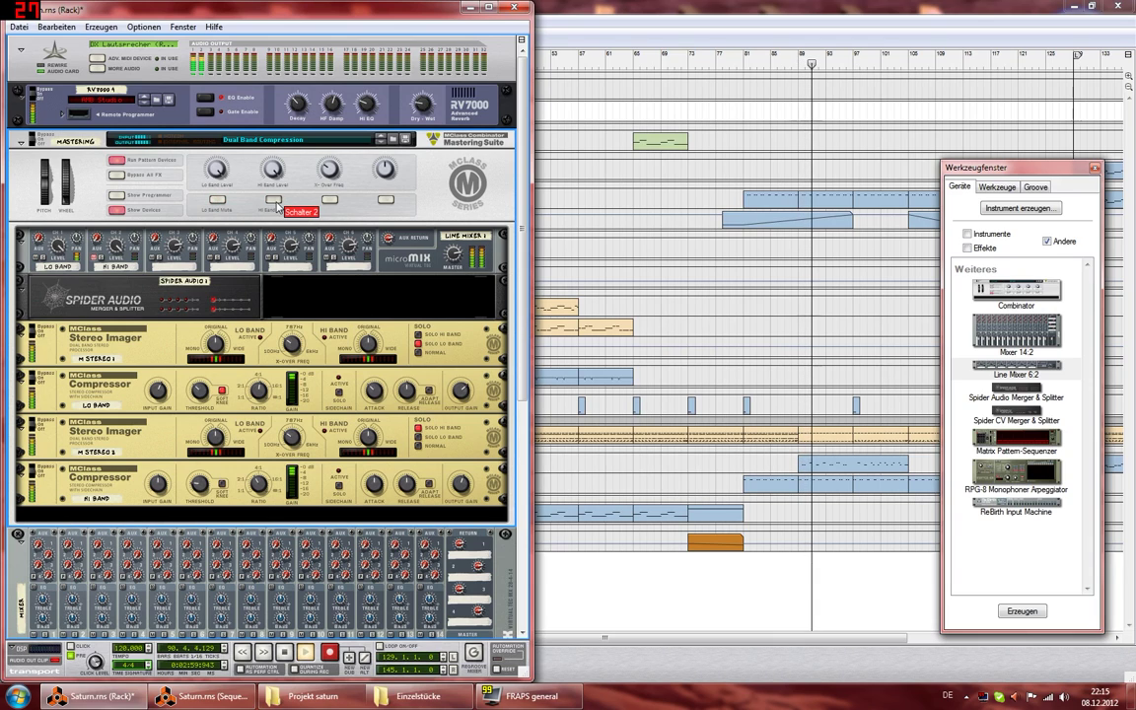
left_click(268, 202)
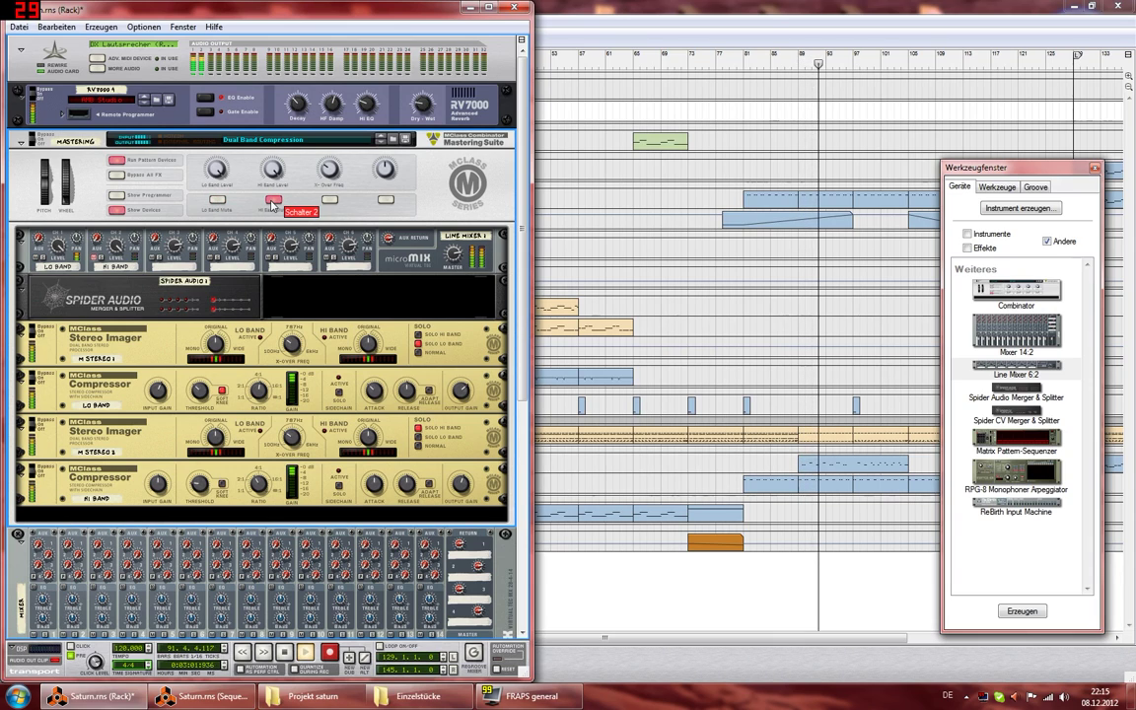
mouse_move(333, 174)
left_mouse_down()
mouse_move(340, 182)
mouse_move(347, 148)
mouse_move(352, 177)
mouse_move(352, 166)
left_mouse_up()
left_click_drag(272, 170, 289, 144)
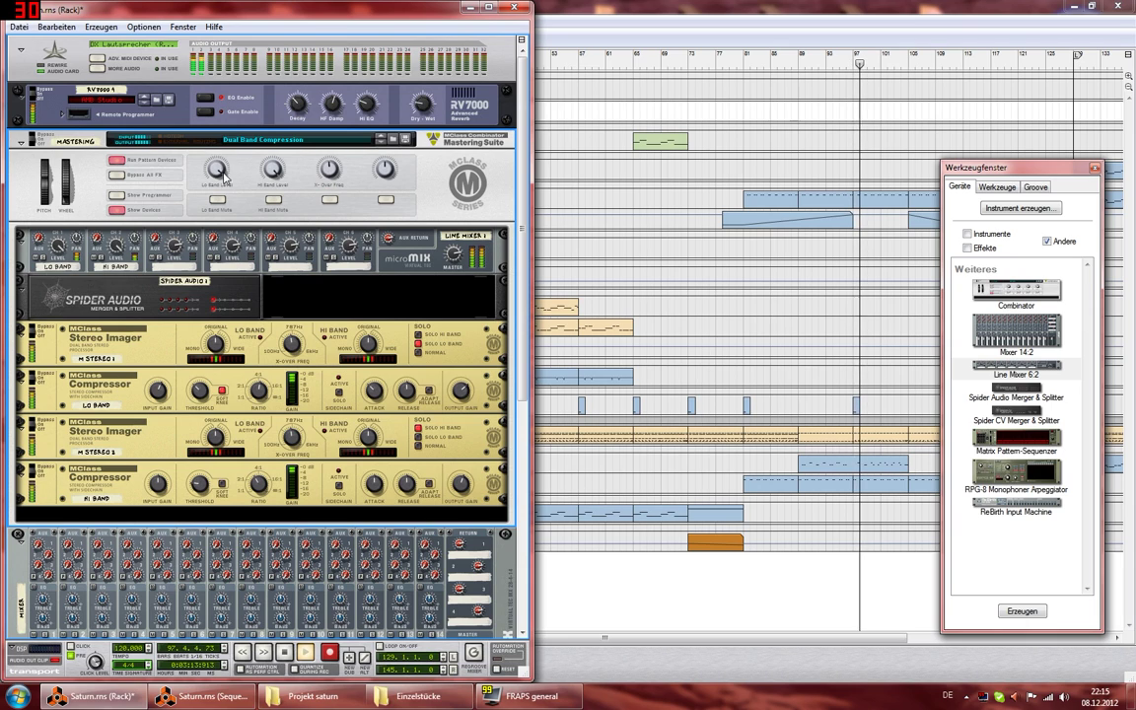
left_click_drag(209, 164, 217, 134)
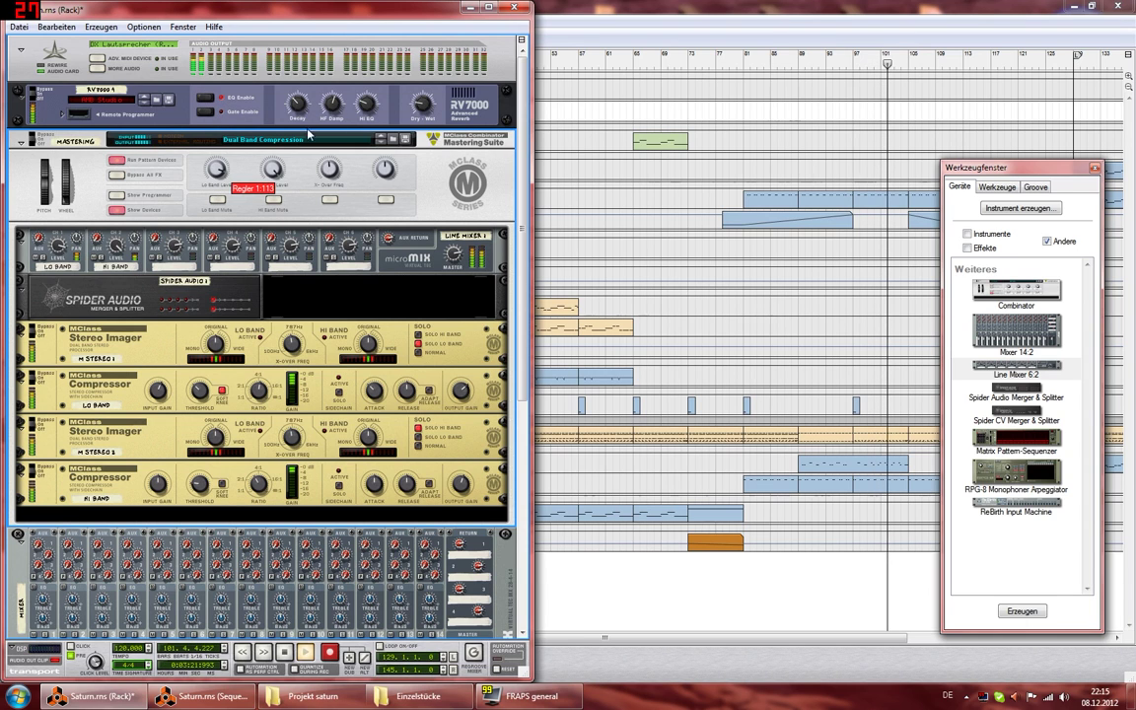
Step: Audition more mastering patches, including Hard Rock, Gentle Mastering, Default Mastering Suite and DeDigitalizer, and load the Dance patch
left_click(392, 142)
left_click(742, 250)
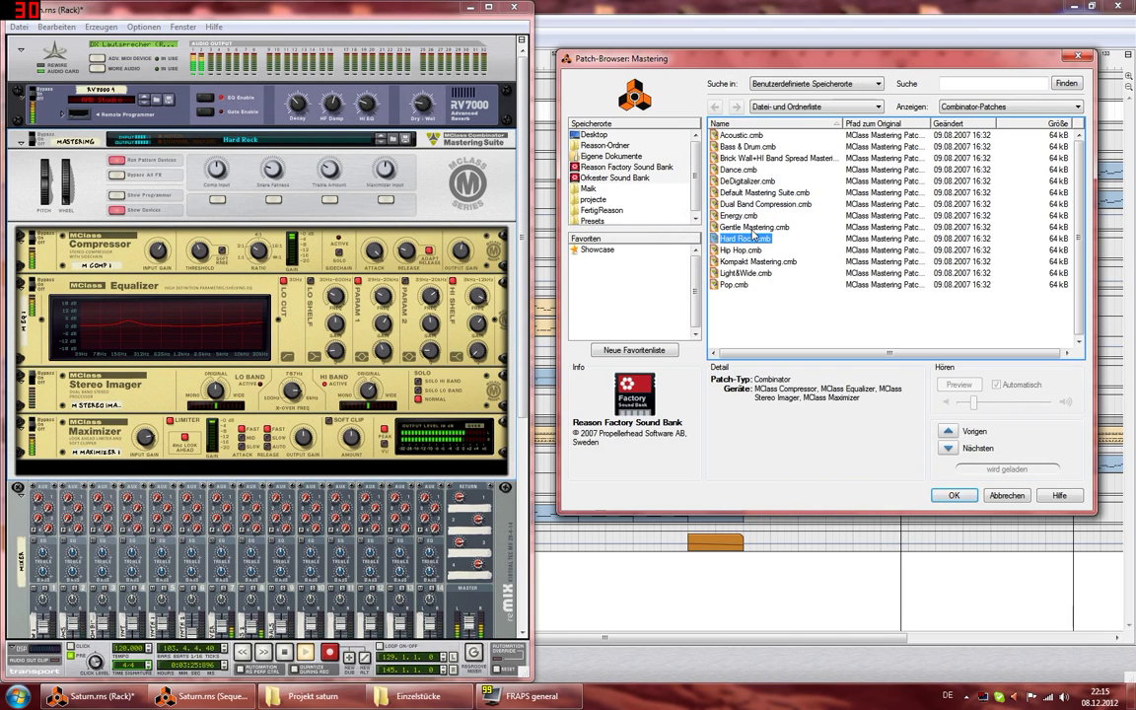
left_click(753, 229)
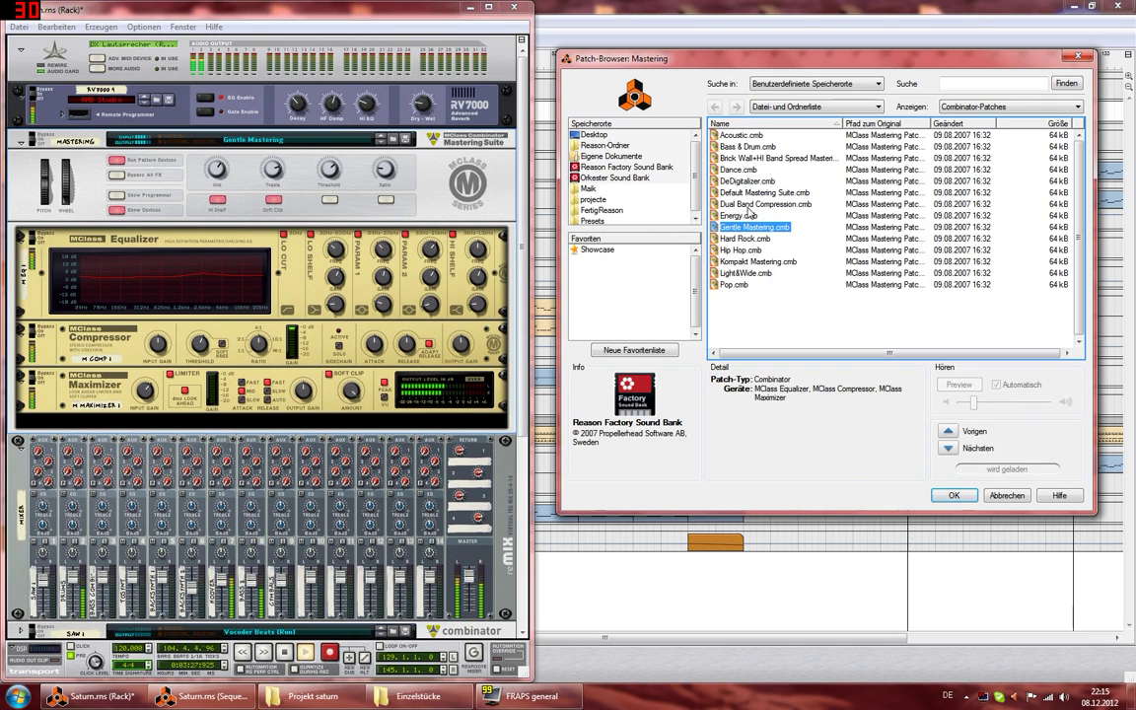
left_click(762, 192)
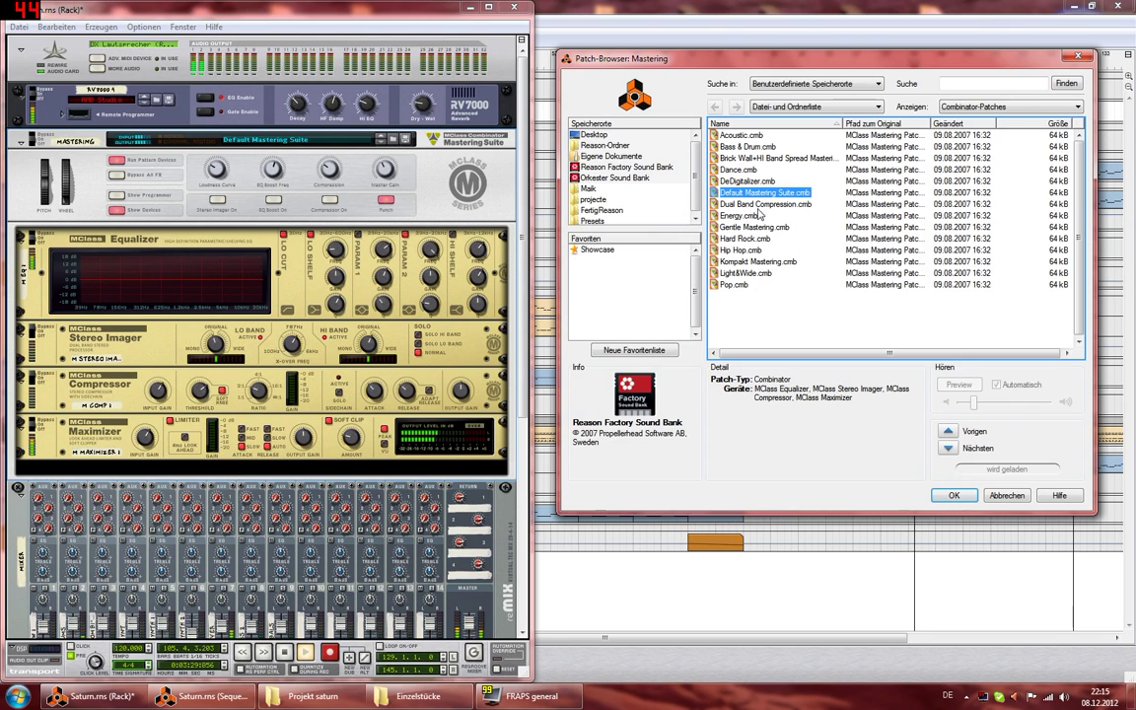
left_click(740, 169)
left_click(742, 181)
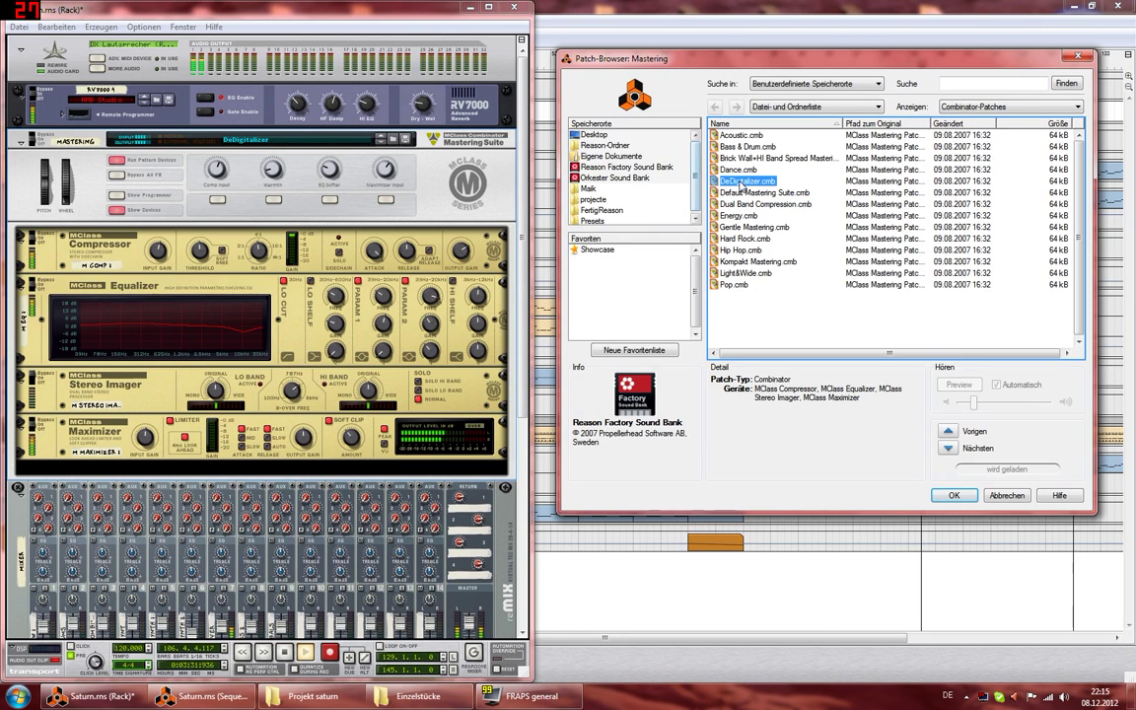
left_click(947, 430)
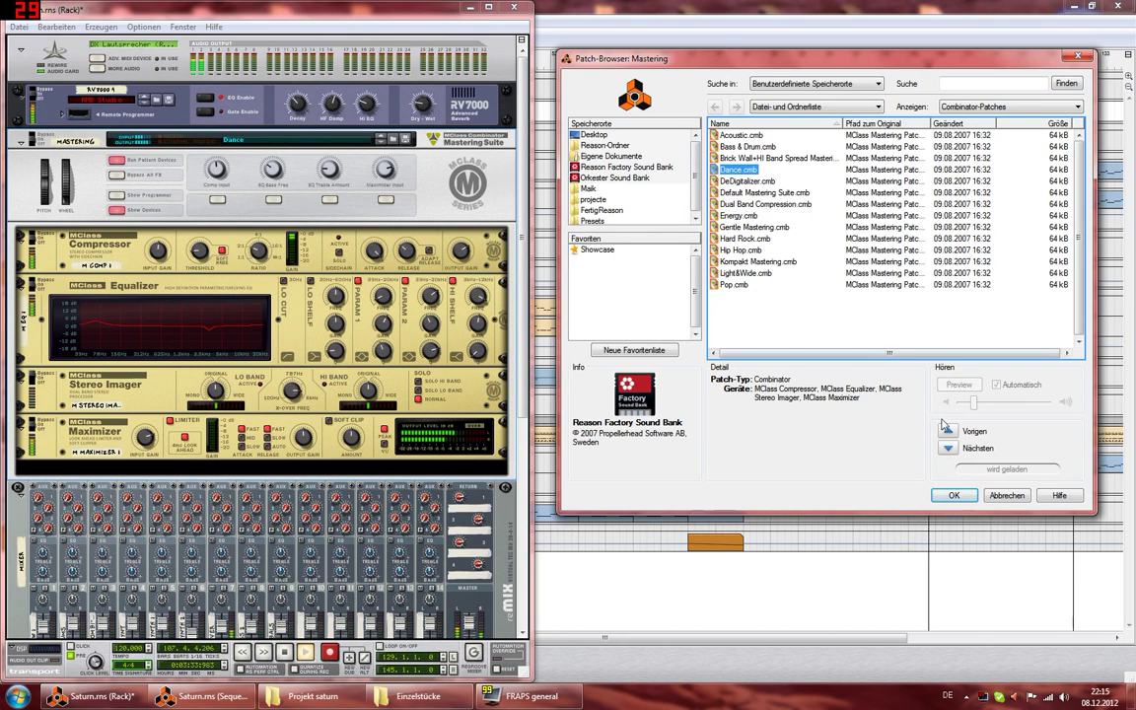
left_click(956, 495)
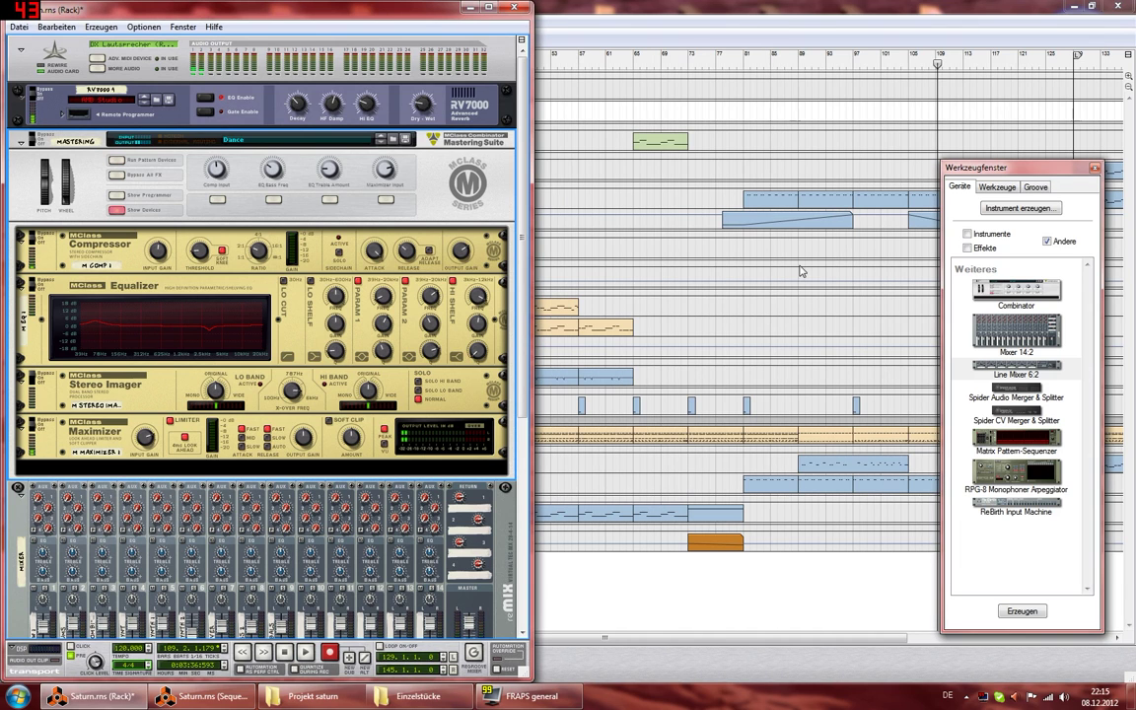
Step: Play the song from bar 41 and raise the mastering equalizer's Low Shelf Gain to 18.0 dB
mouse_move(746, 64)
left_mouse_down()
mouse_move(229, 73)
mouse_move(491, 82)
mouse_move(468, 83)
left_mouse_up()
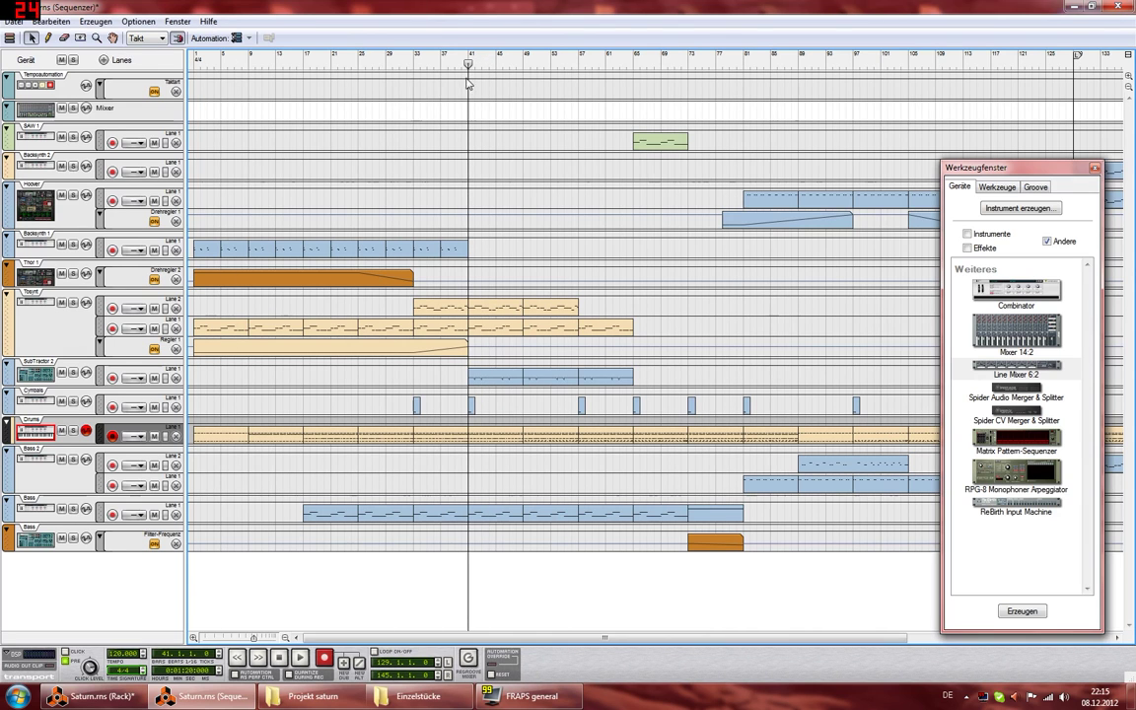
left_click(101, 696)
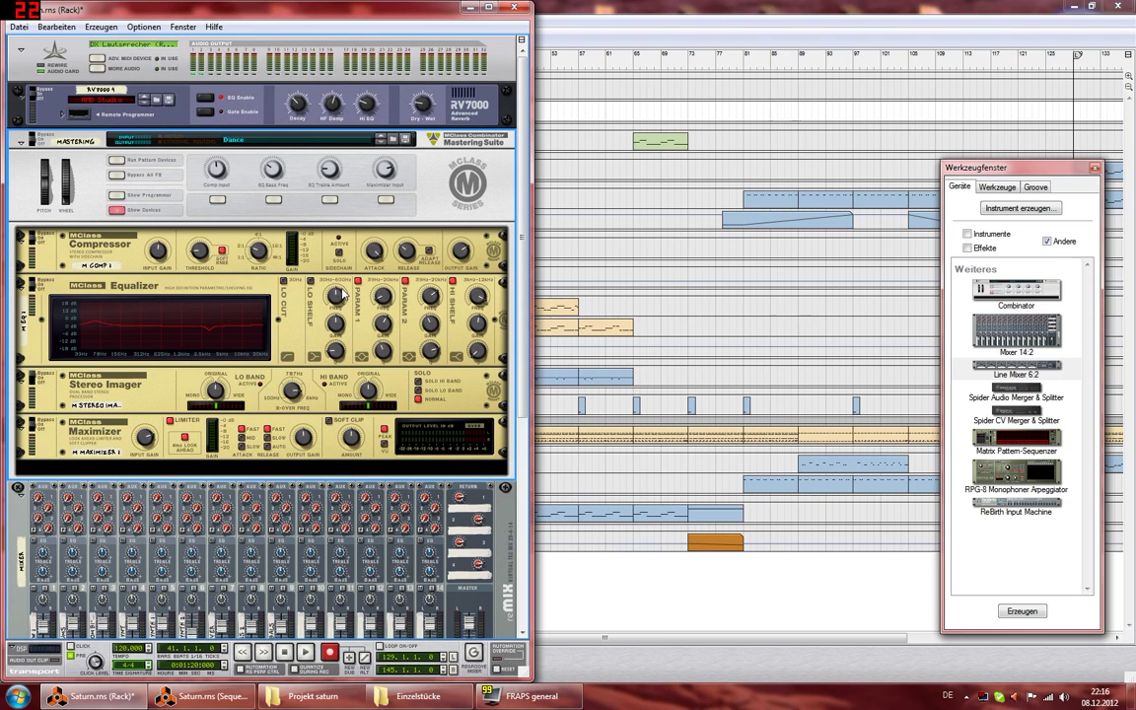
mouse_move(334, 327)
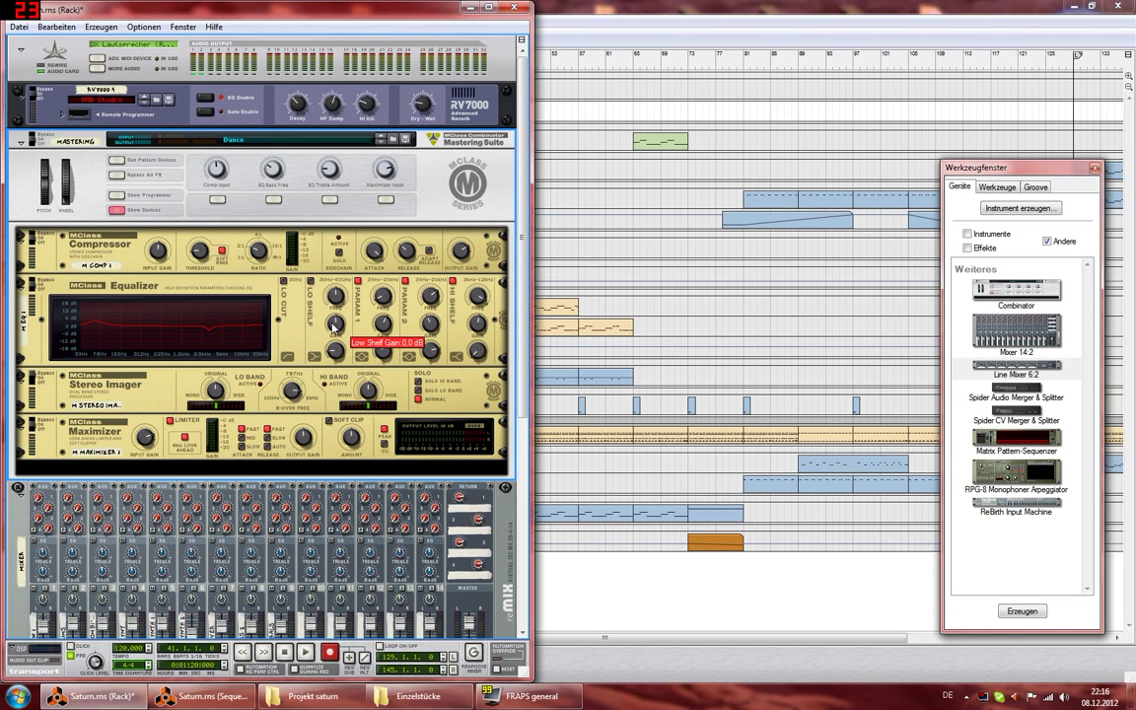
key("space")
left_click_drag(334, 327, 346, 308)
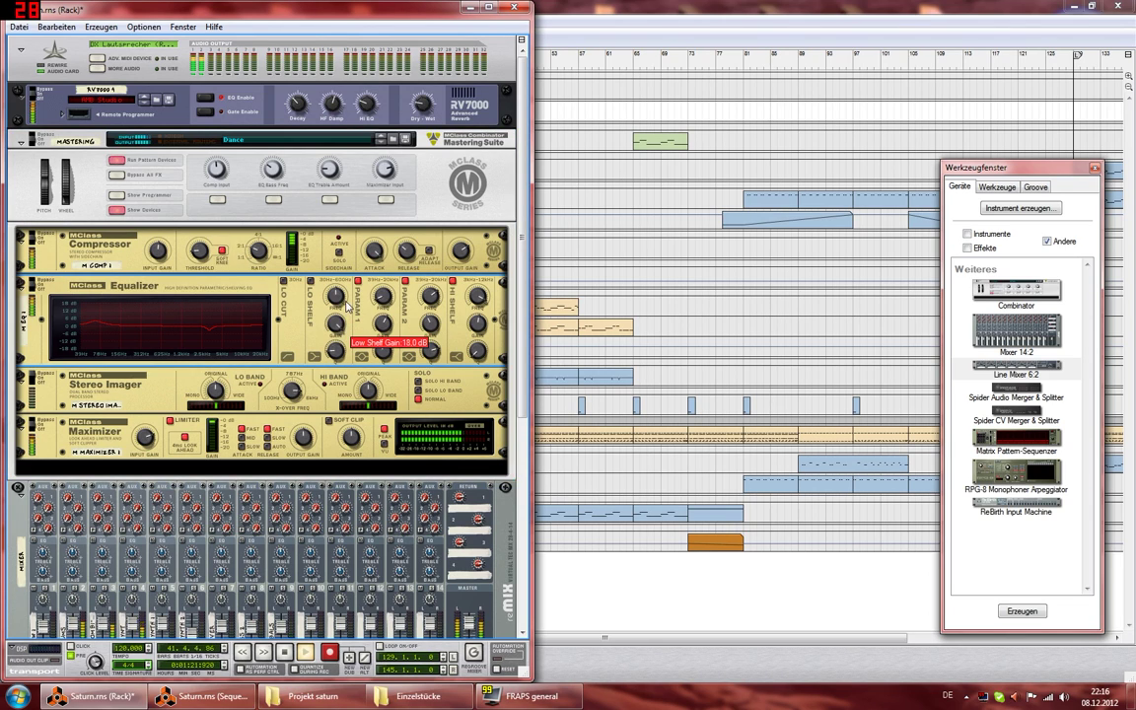
Step: Boost the mastering equalizer's Parametric 1 Gain to 18.0 dB, set its Q to 4.4 and sweep its frequency to 64.7 Hz
mouse_move(340, 358)
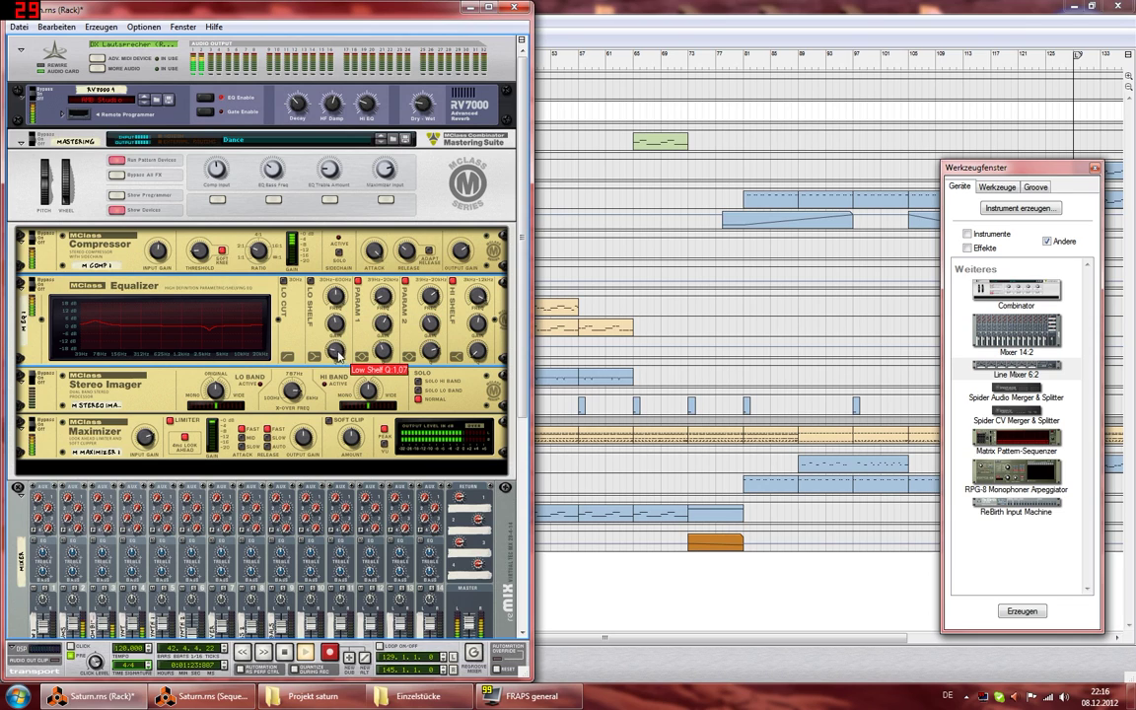
mouse_move(340, 281)
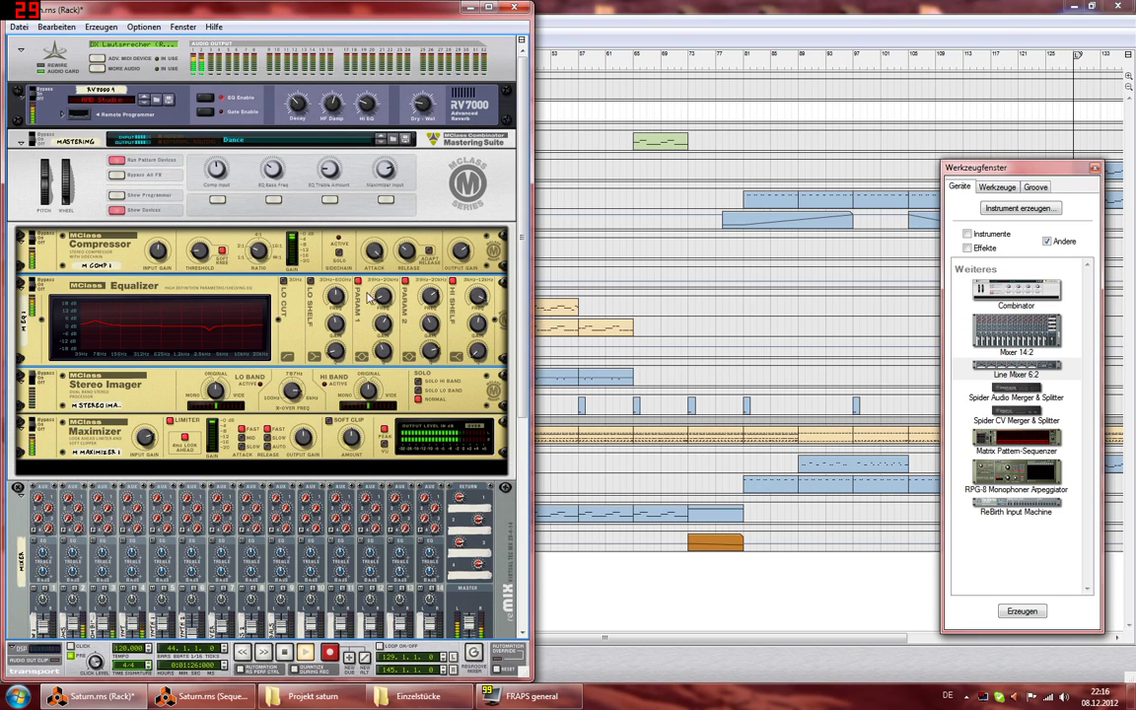
mouse_move(379, 305)
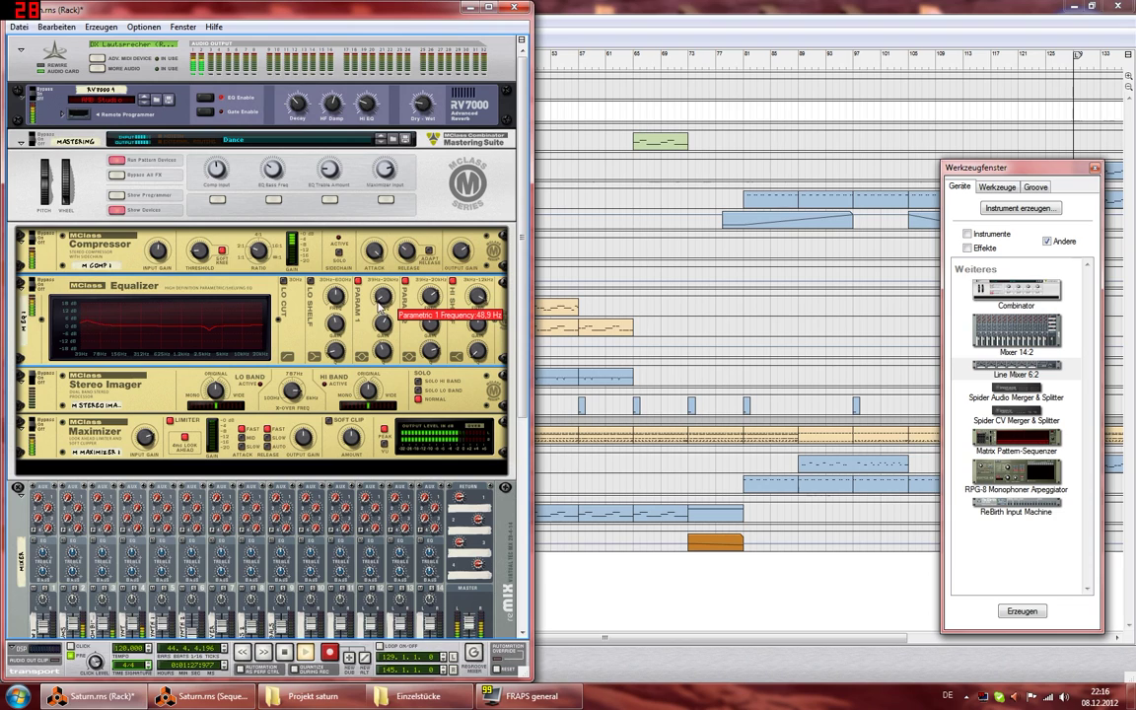
mouse_move(385, 333)
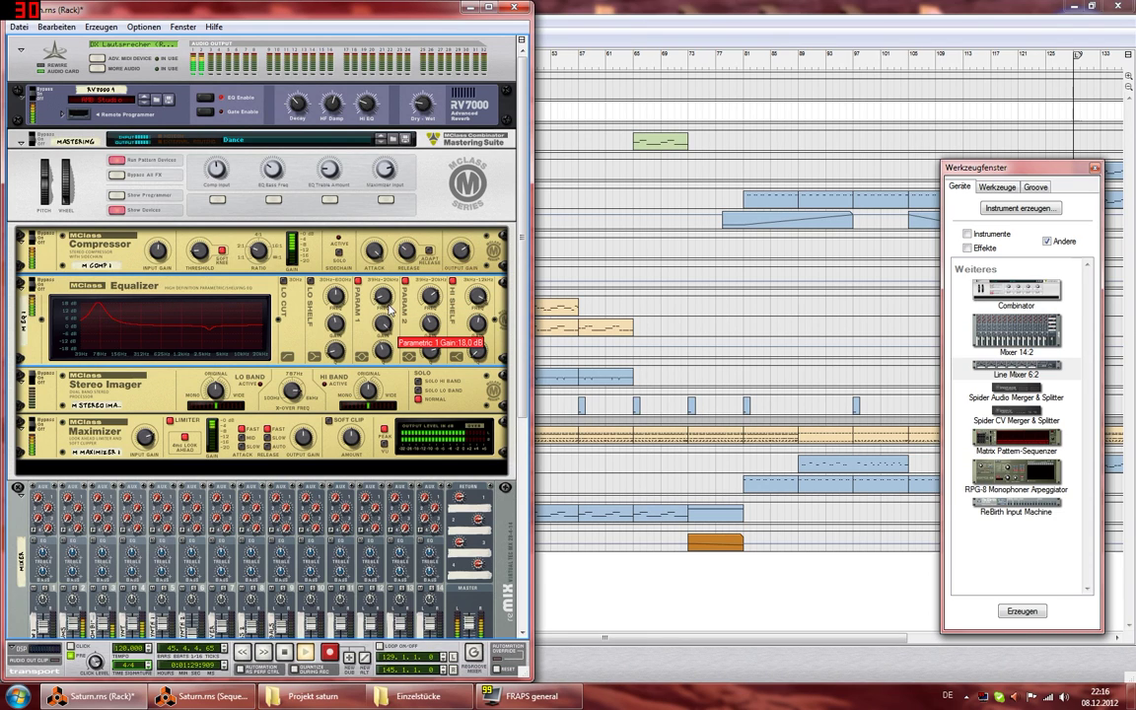
mouse_move(389, 305)
left_mouse_down()
mouse_move(390, 287)
mouse_move(389, 316)
left_mouse_up()
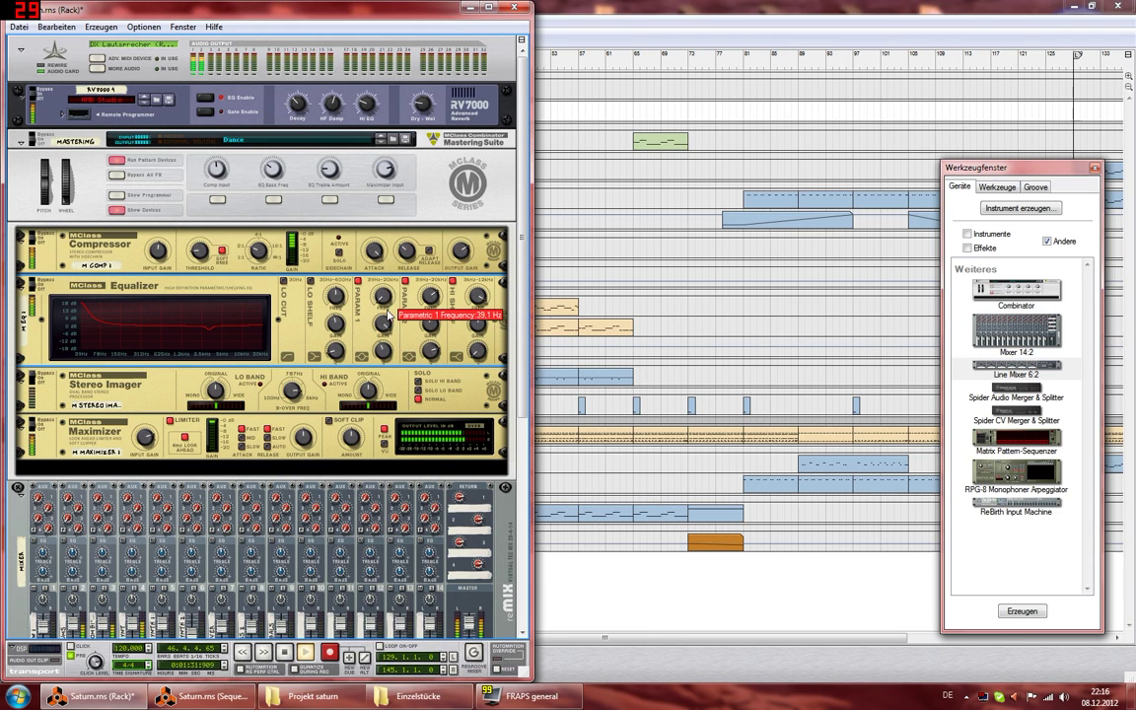
mouse_move(385, 349)
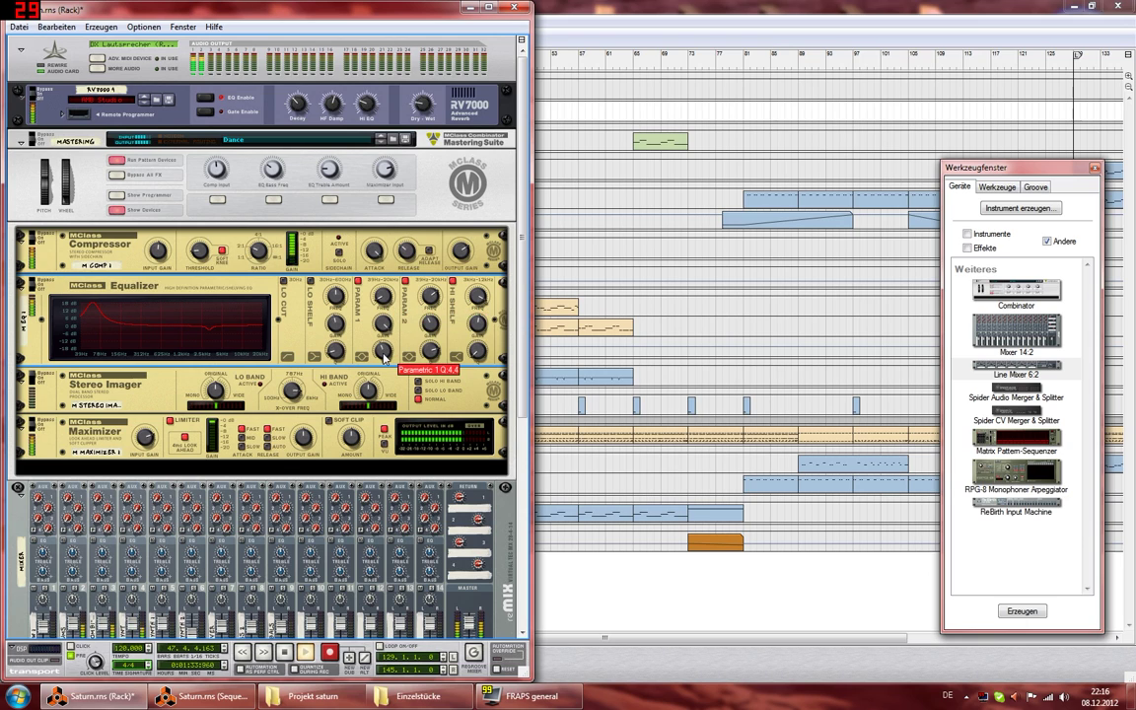
mouse_move(390, 306)
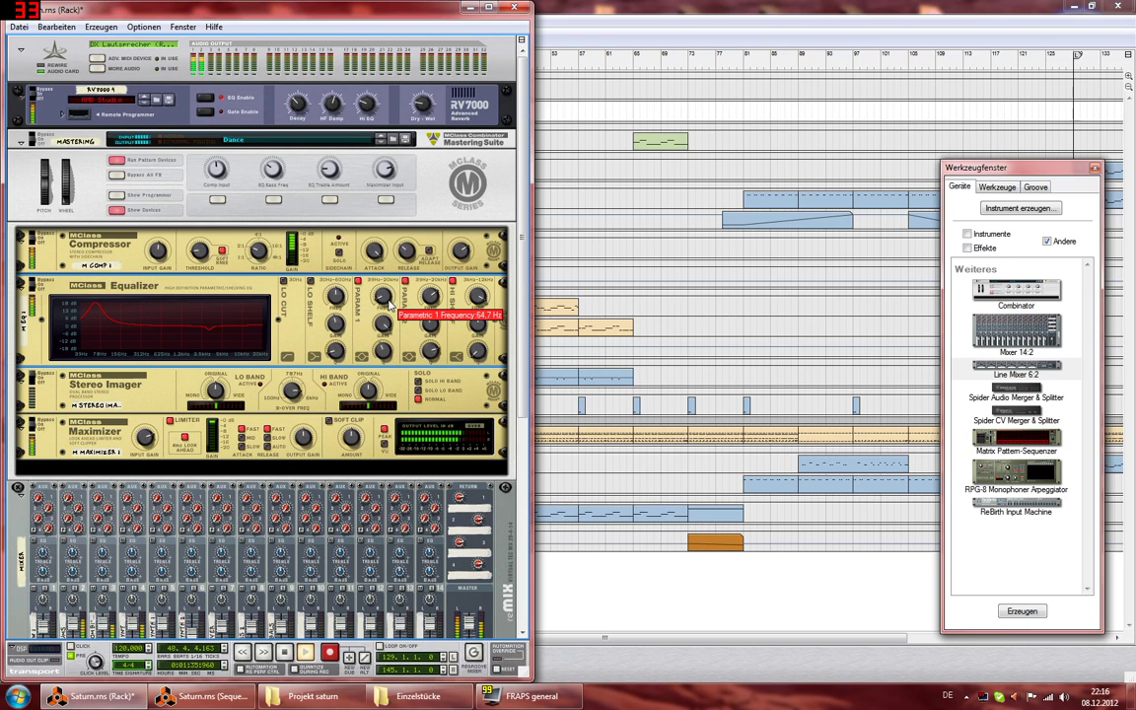
Step: Mute the Bass track in the sequencer and play the song briefly
left_click(680, 477)
left_click(60, 510)
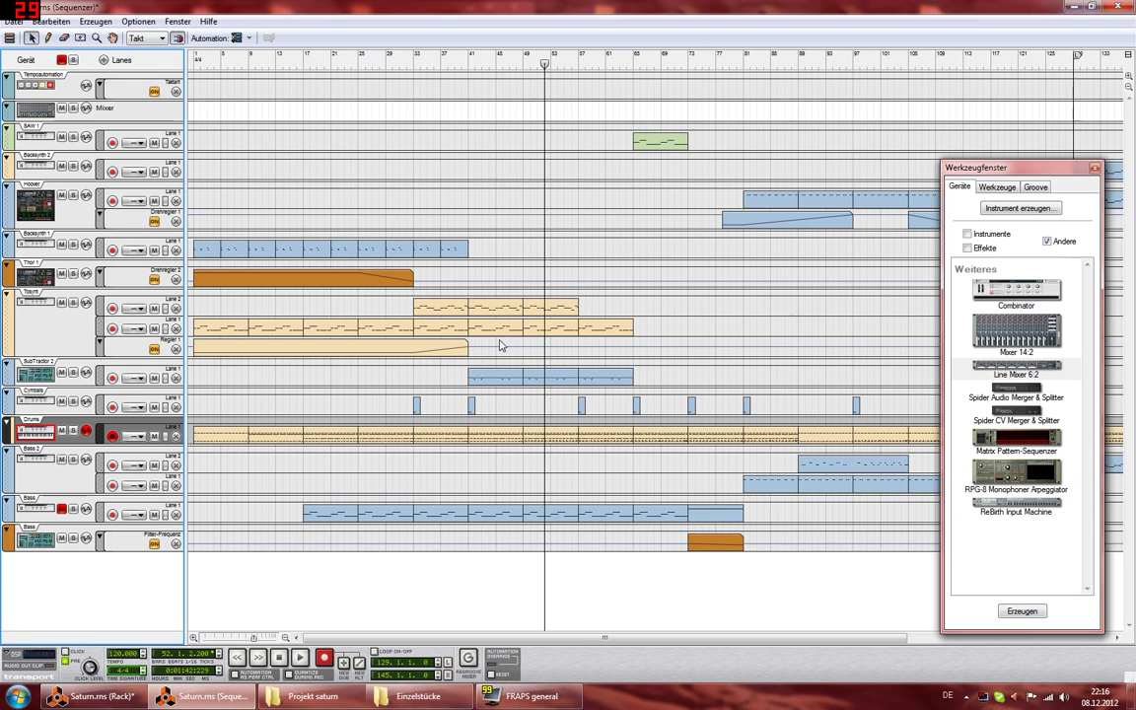
key("space")
key("space")
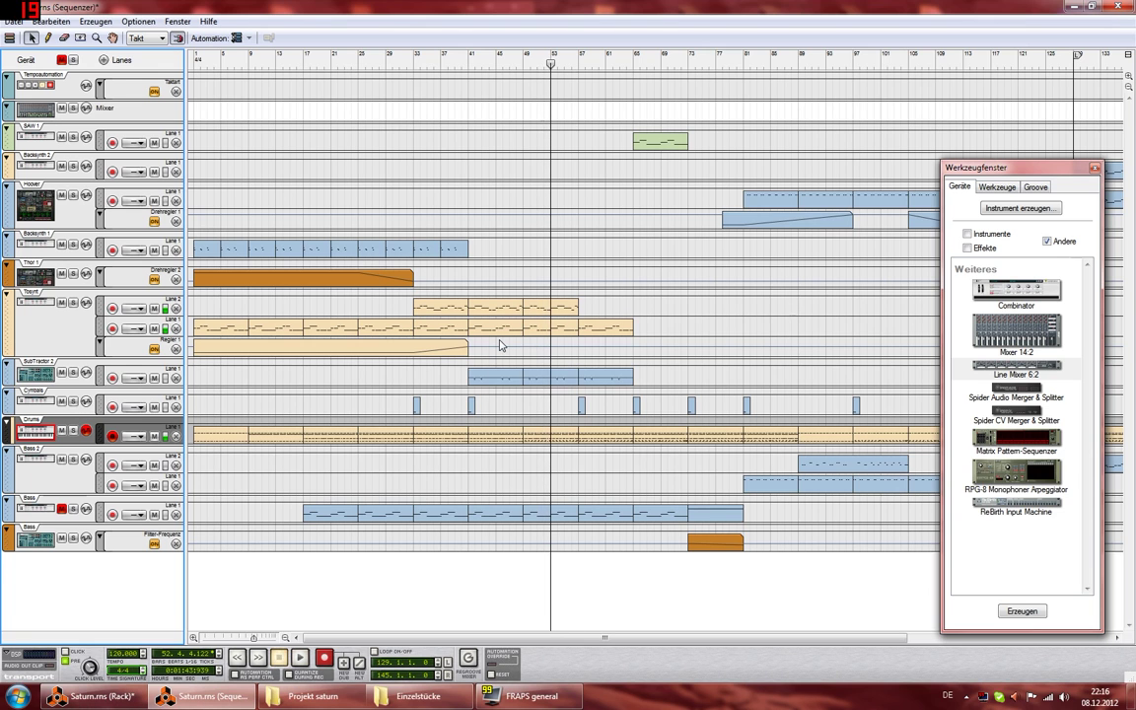
Step: Try the Energy patch in the mastering suite and load the Kompakt Mastering patch
left_click(113, 696)
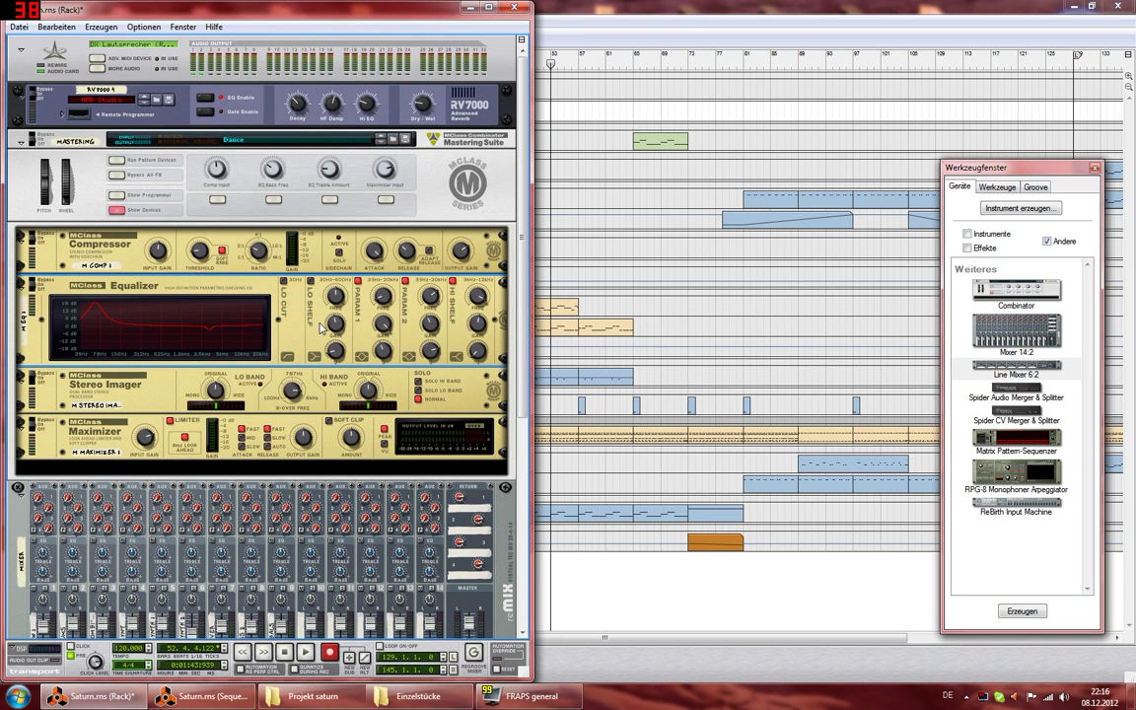
left_click(399, 140)
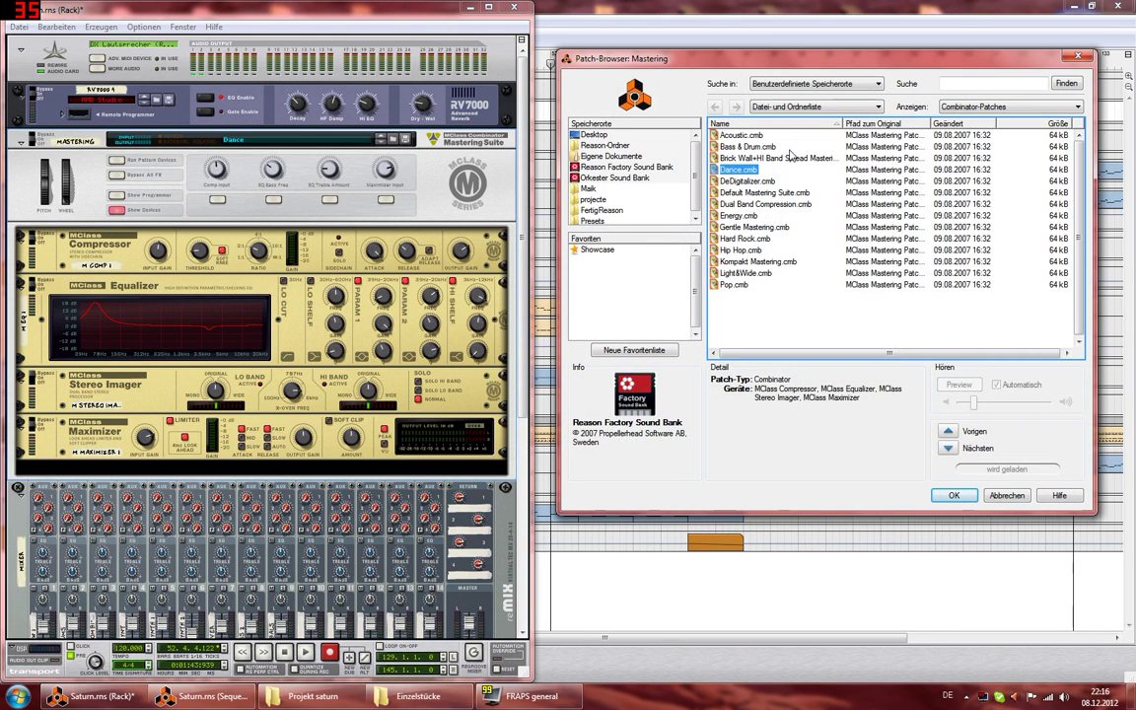
left_click(739, 216)
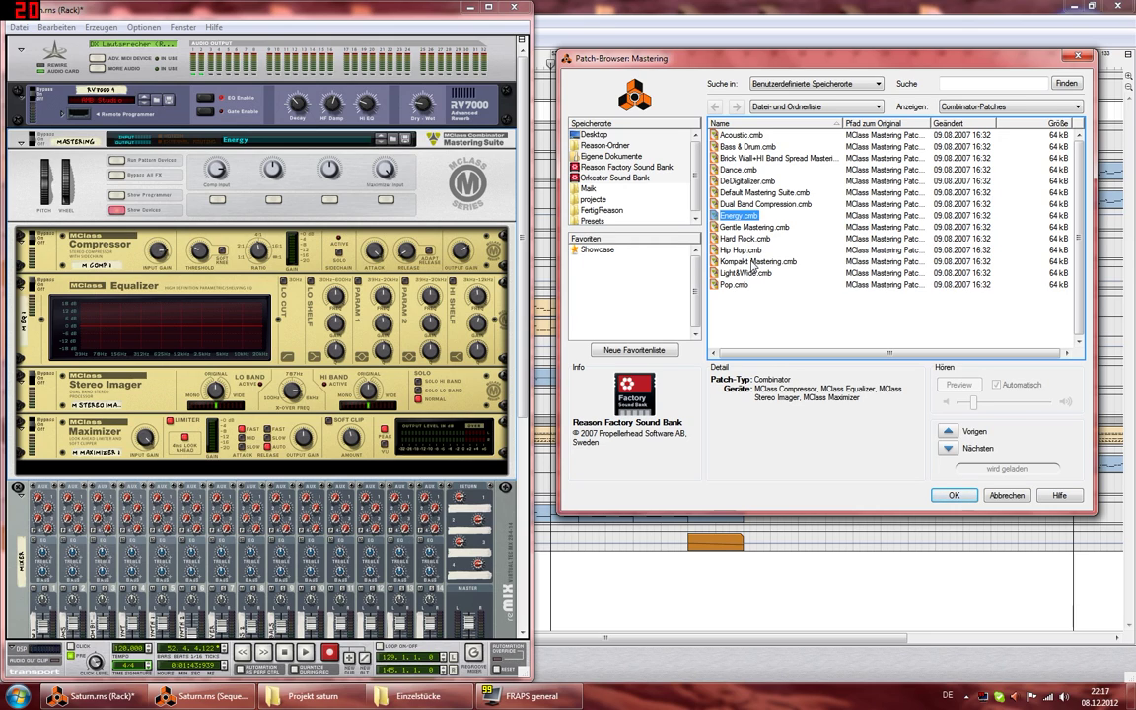
left_click(753, 262)
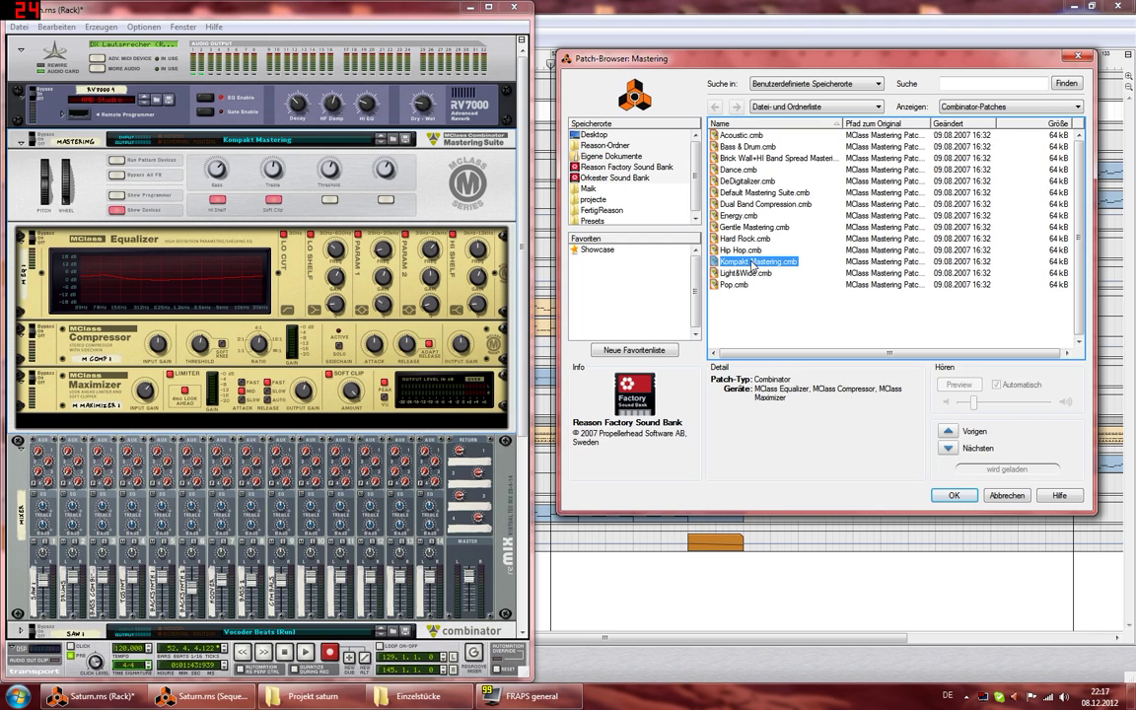
left_click(952, 496)
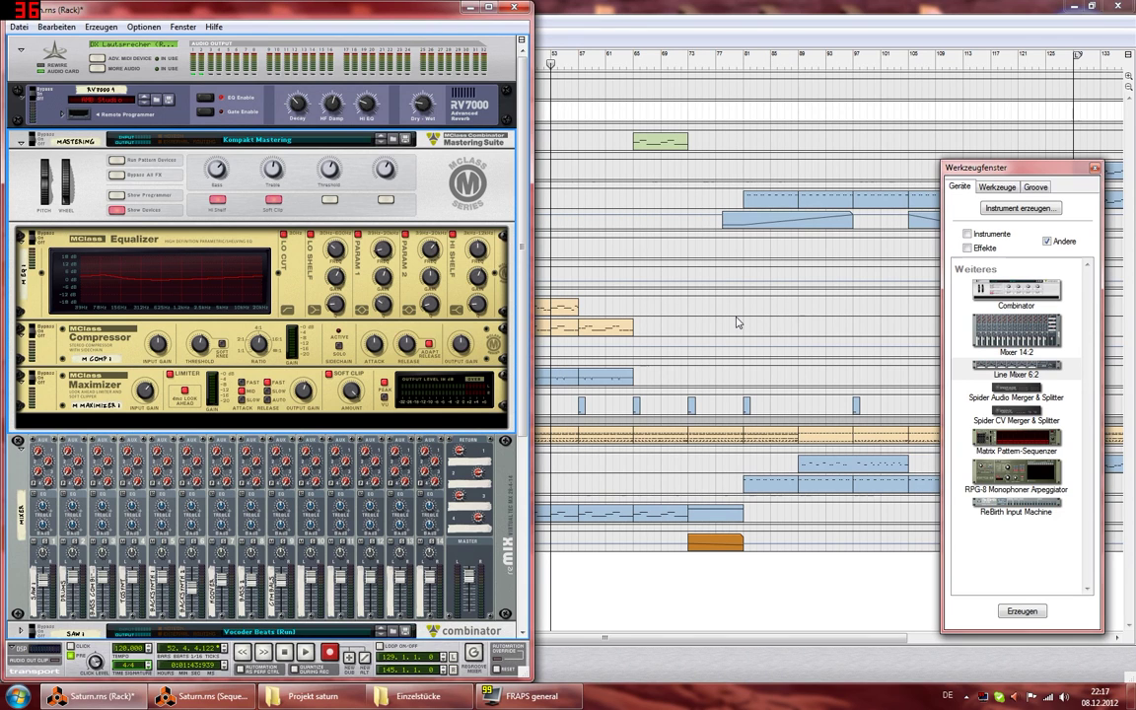
Step: Play the song from bar 41 and set the equalizer's Low Shelf to -3.7 dB gain, 0.50 Q and 600 Hz frequency
left_click(738, 323)
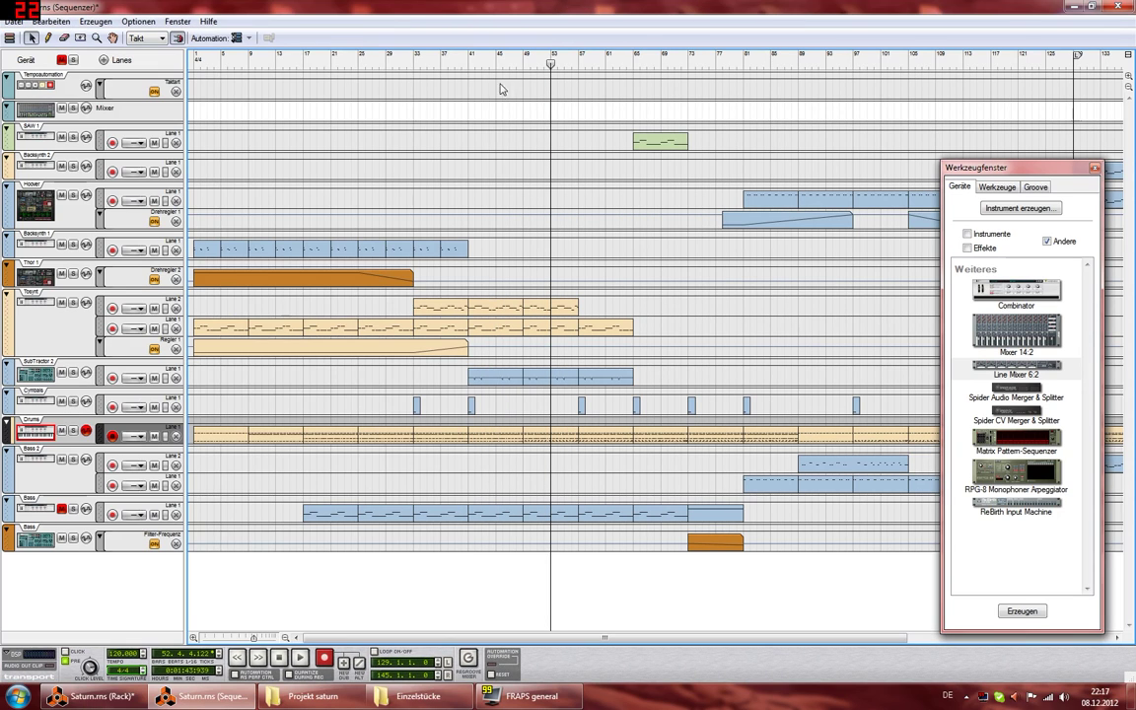
left_click_drag(497, 56, 469, 51)
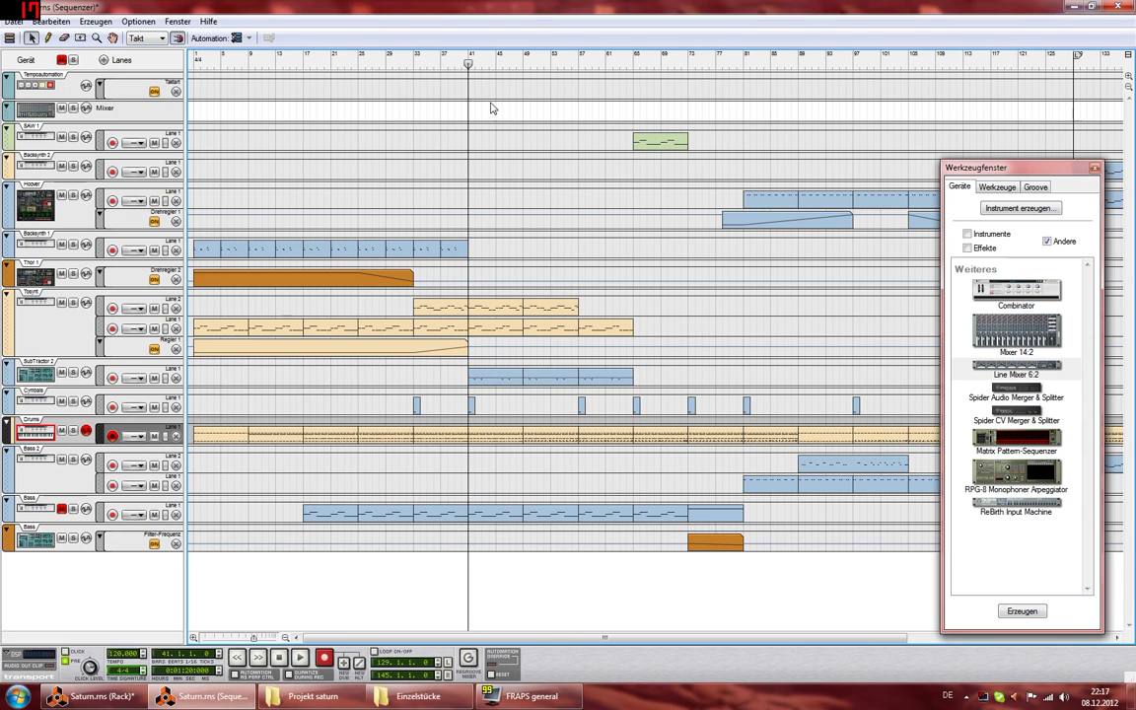
left_click(95, 697)
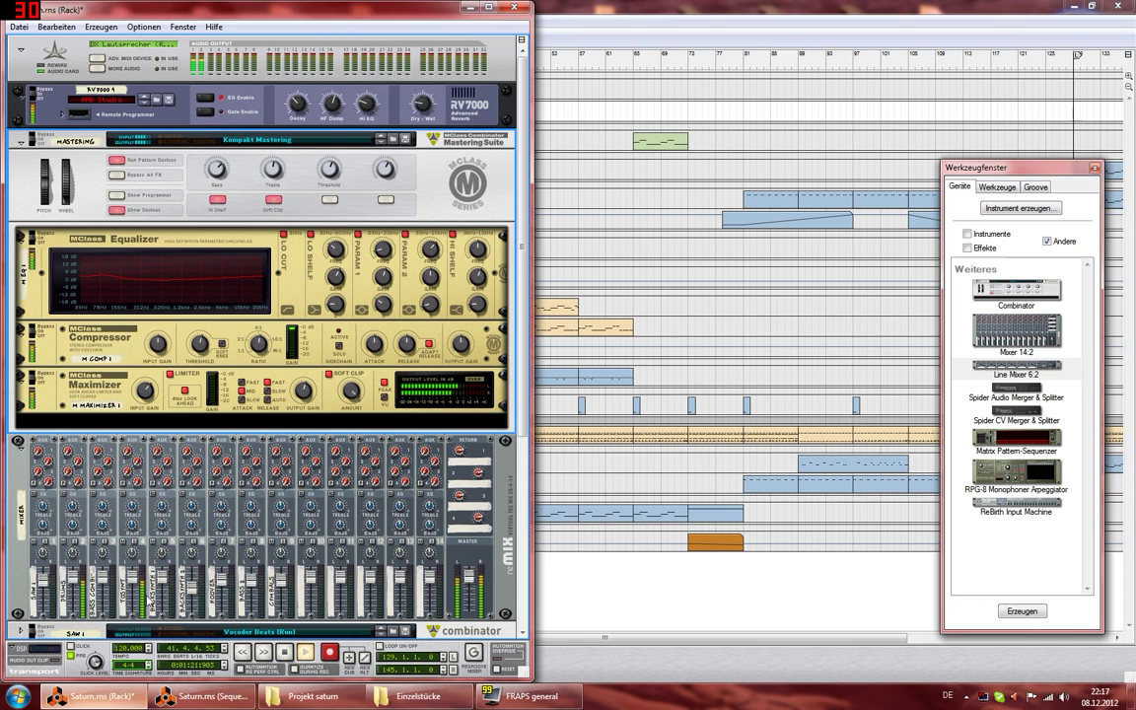
left_click_drag(333, 277, 336, 277)
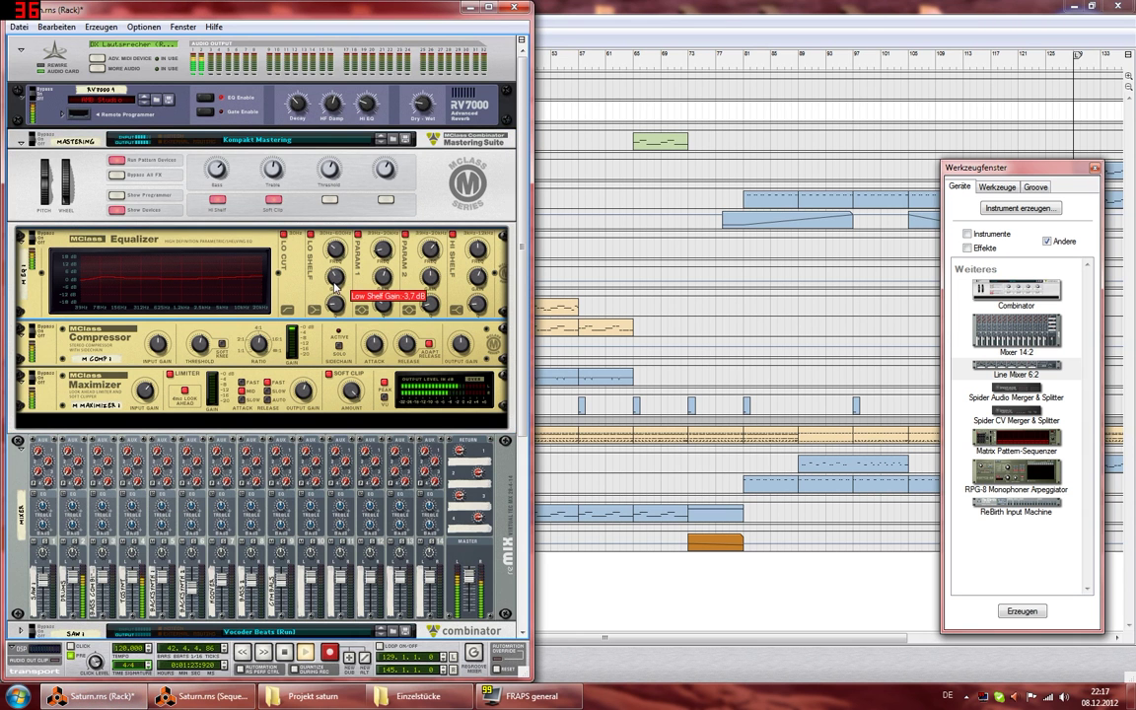
mouse_move(337, 306)
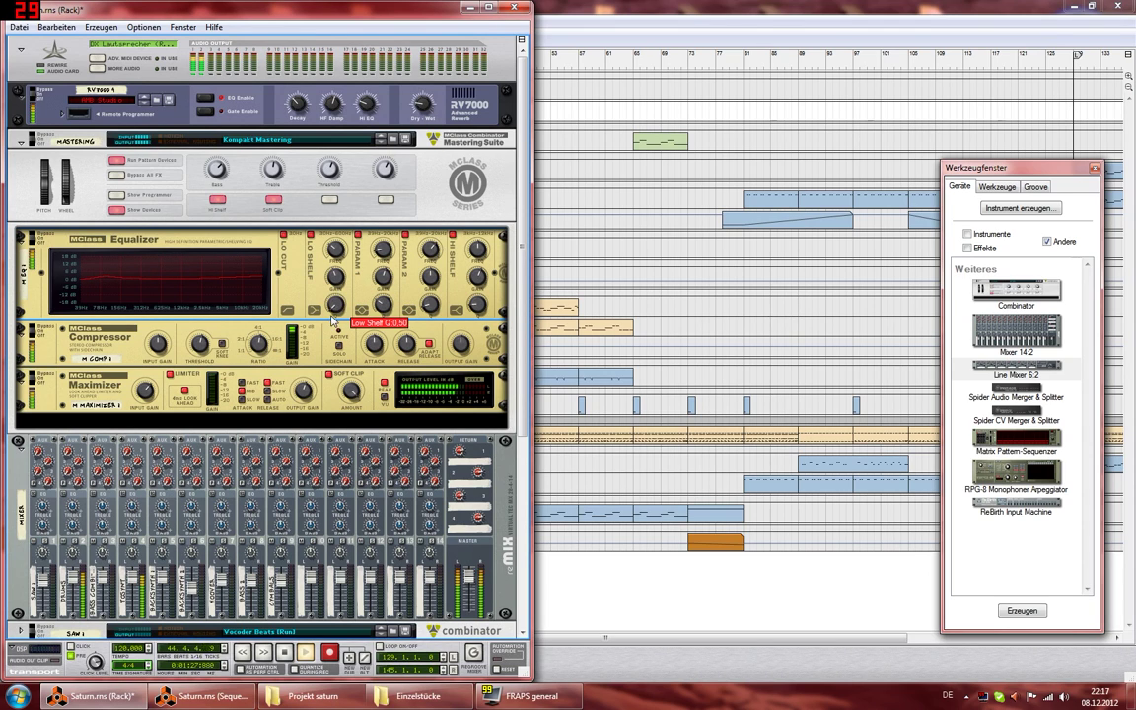
mouse_move(343, 251)
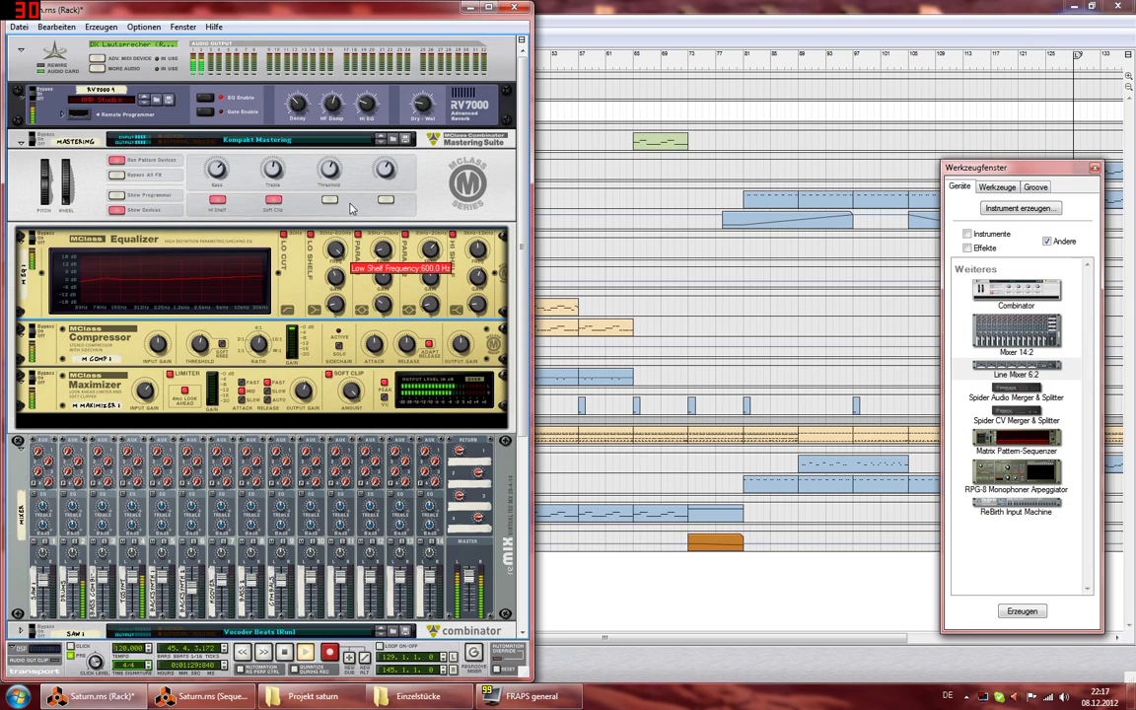
Step: Fine-tune the Maximizer's Input Gain and compare the mix with the mastering suite's Hi Shelf switched off and on
mouse_move(383, 286)
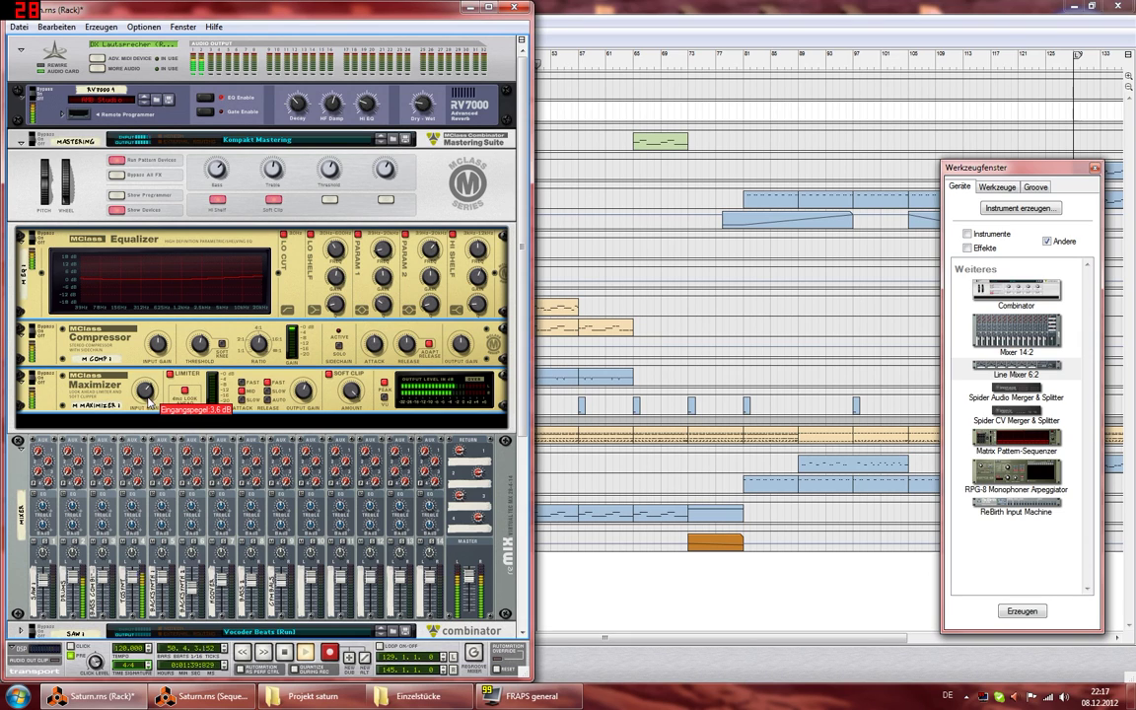
mouse_move(148, 390)
mouse_move(149, 386)
left_mouse_down()
mouse_move(155, 363)
mouse_move(154, 385)
left_mouse_up()
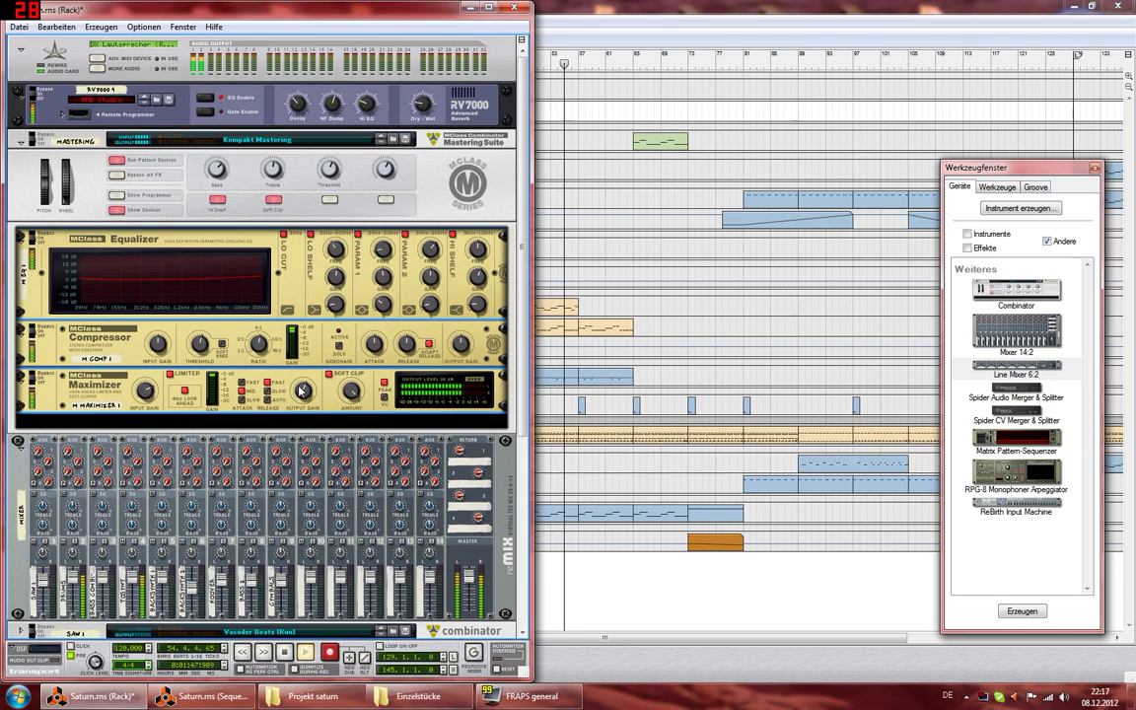
left_click(223, 201)
left_click(223, 201)
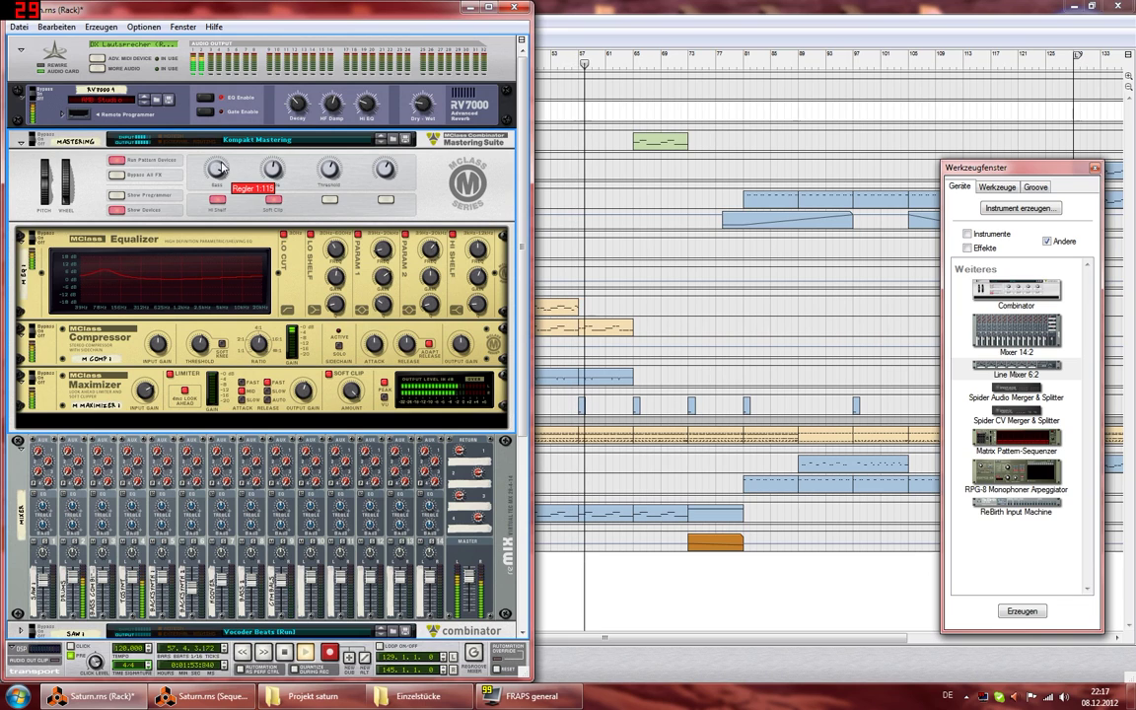
Step: Vary the mastering suite's Bass and Treble amounts and the Compressor's Input Gain during playback
left_click_drag(221, 164, 279, 173)
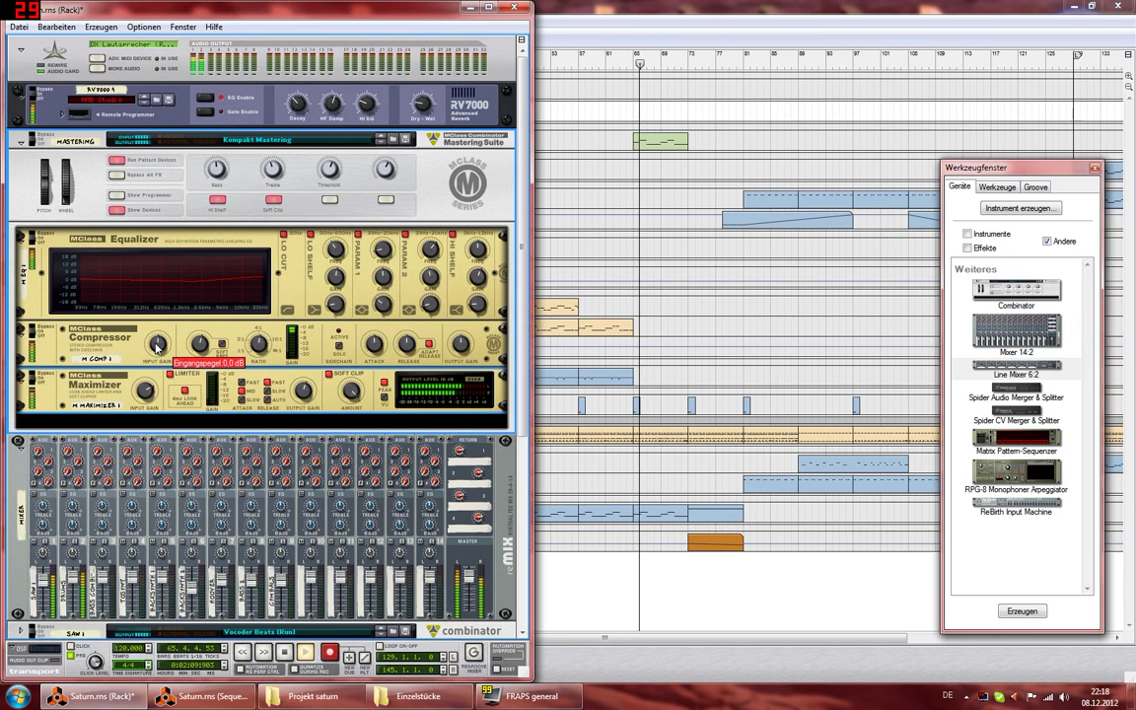
mouse_move(162, 341)
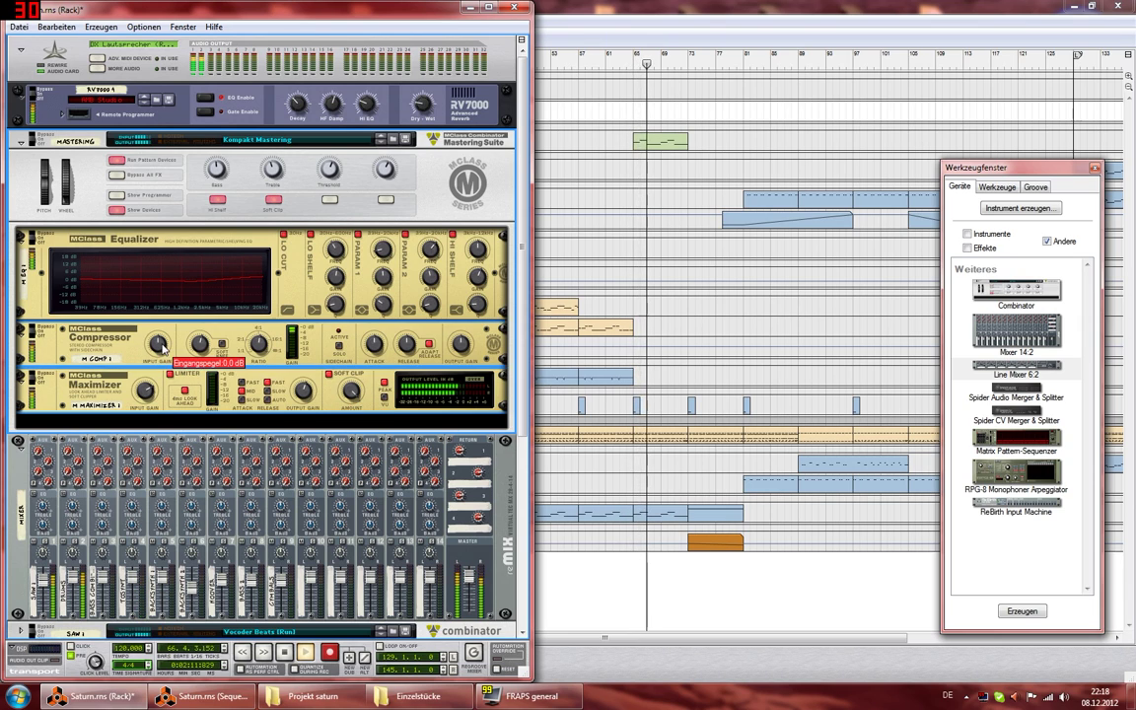
left_click_drag(163, 339, 165, 337)
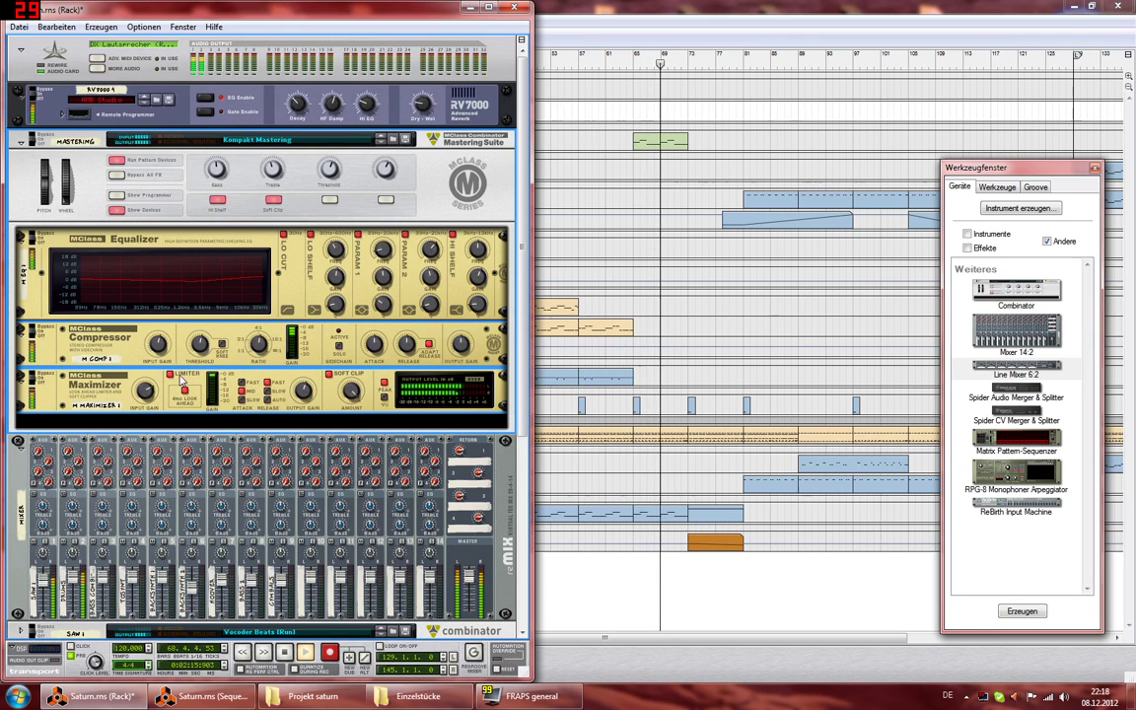
Step: Compare the mix with the mastering suite's Compressor and Equalizer switched between bypass and active
mouse_move(34, 337)
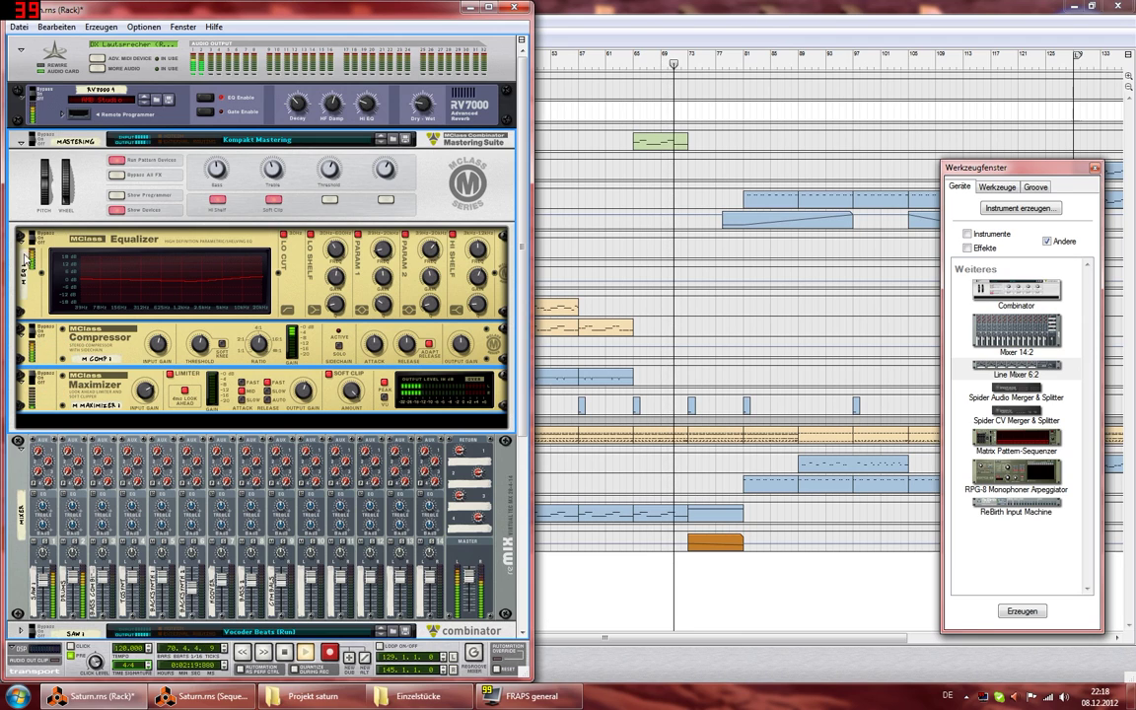
left_click(36, 329)
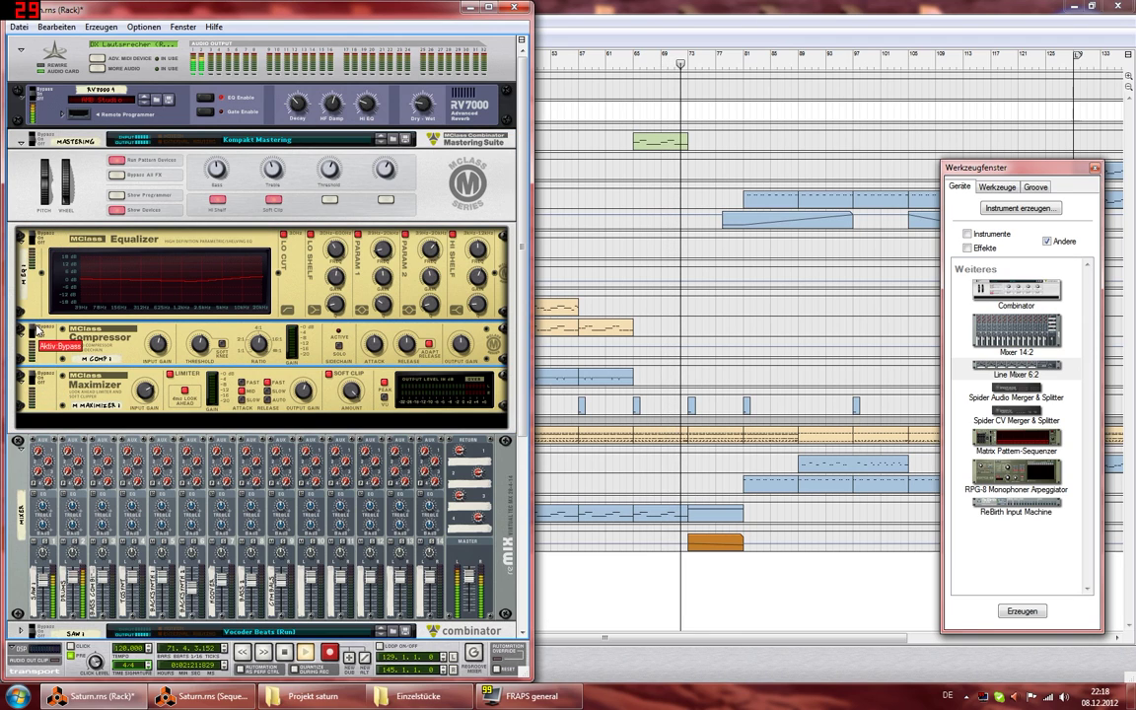
left_click(30, 239)
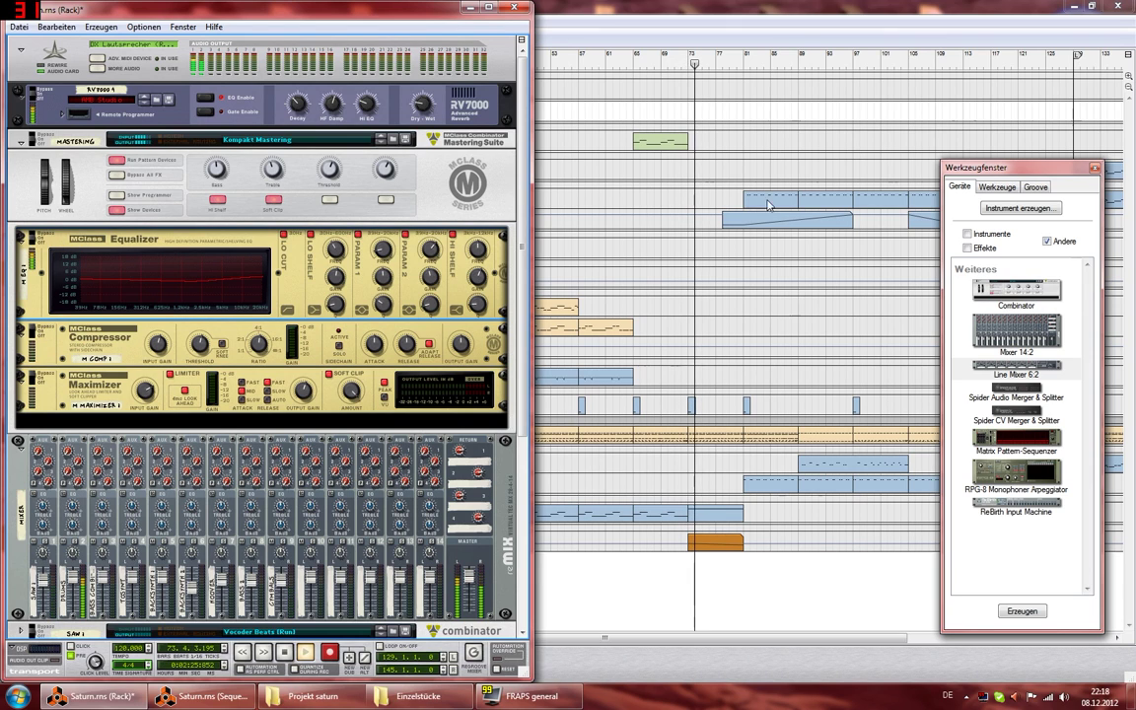
Step: Play the song from bar 41 again and compare the effect of bypassing the Equalizer, Compressor and Maximizer
left_click(738, 71)
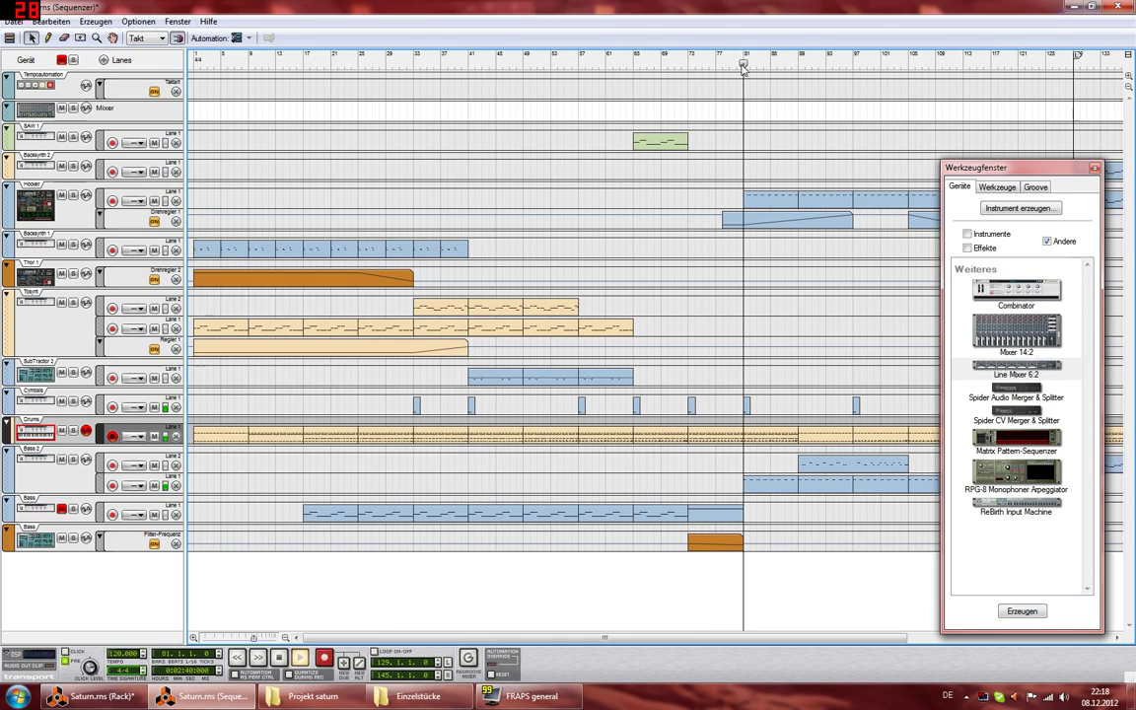
left_click(468, 66)
left_click(103, 697)
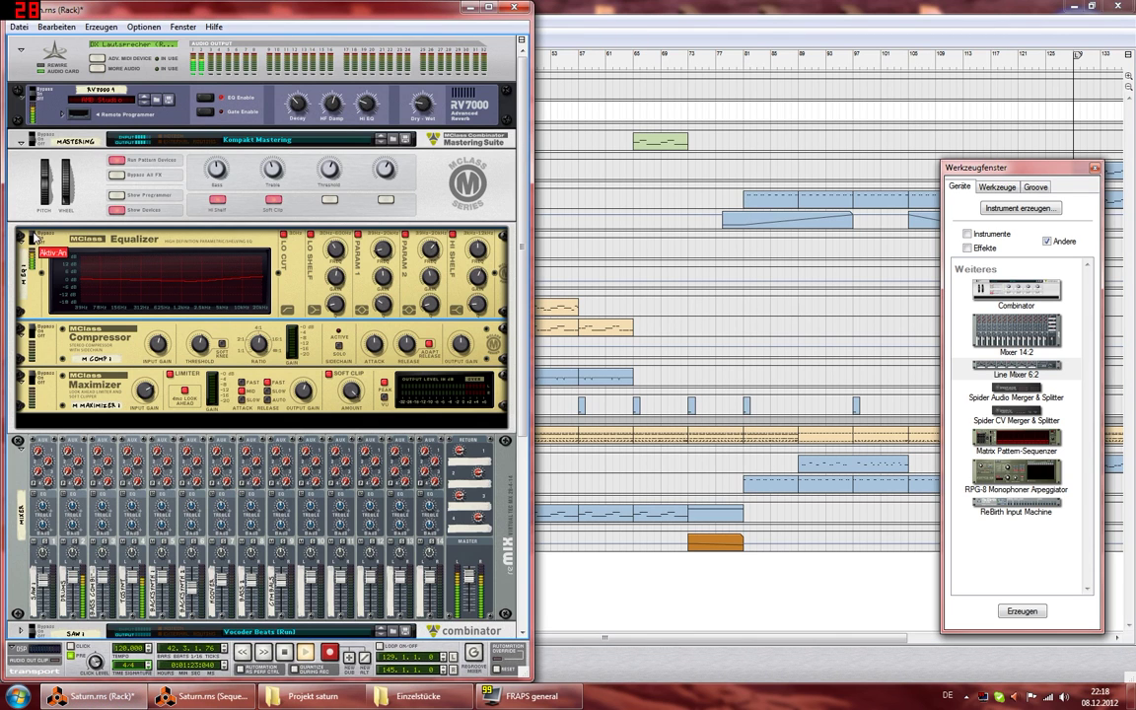
left_click(33, 329)
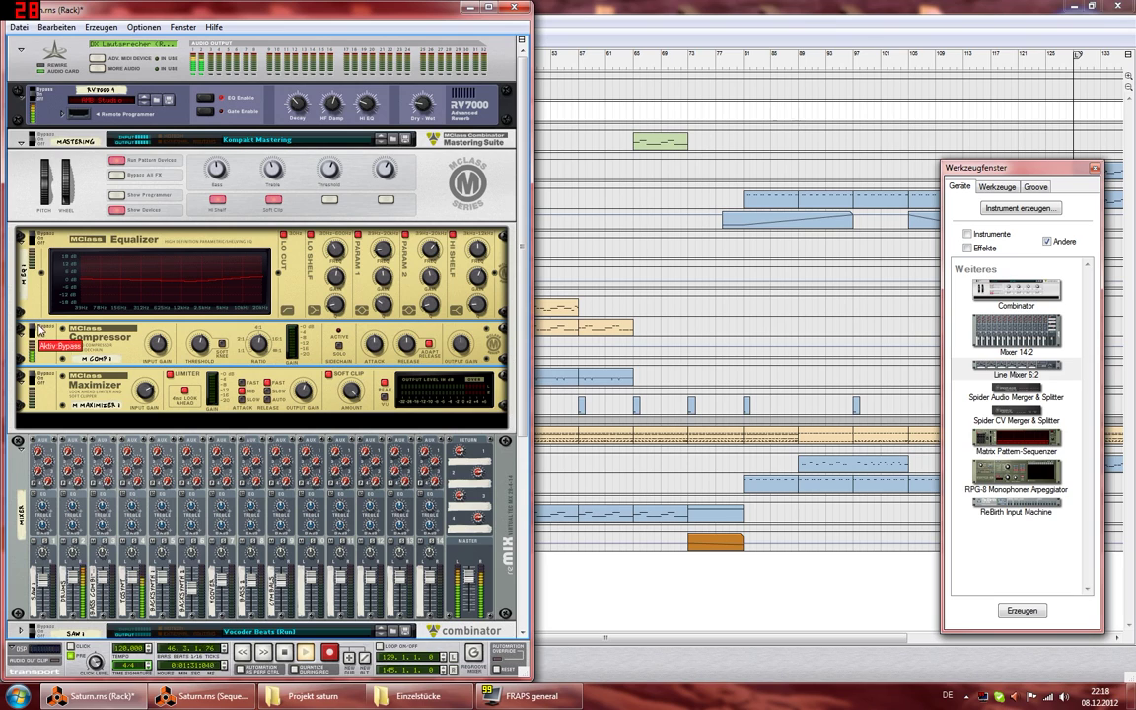
left_click(36, 376)
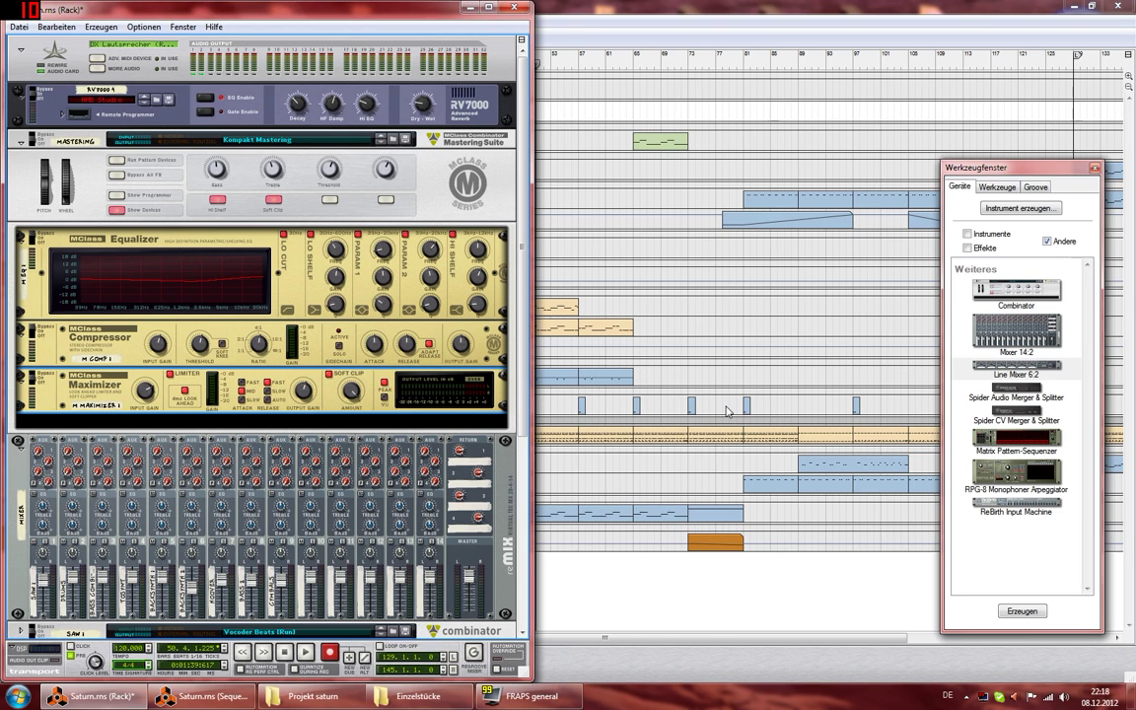
Step: Unmute the Bass track and play the song from bar 41
left_click(774, 598)
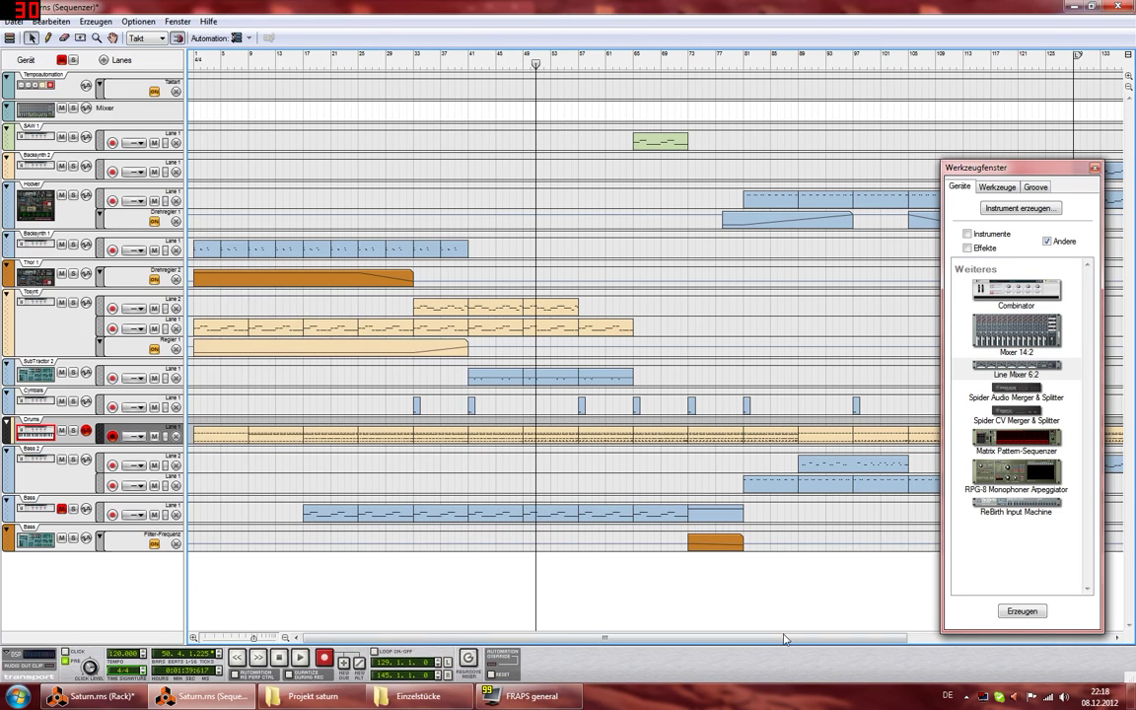
left_click_drag(785, 639, 1004, 648)
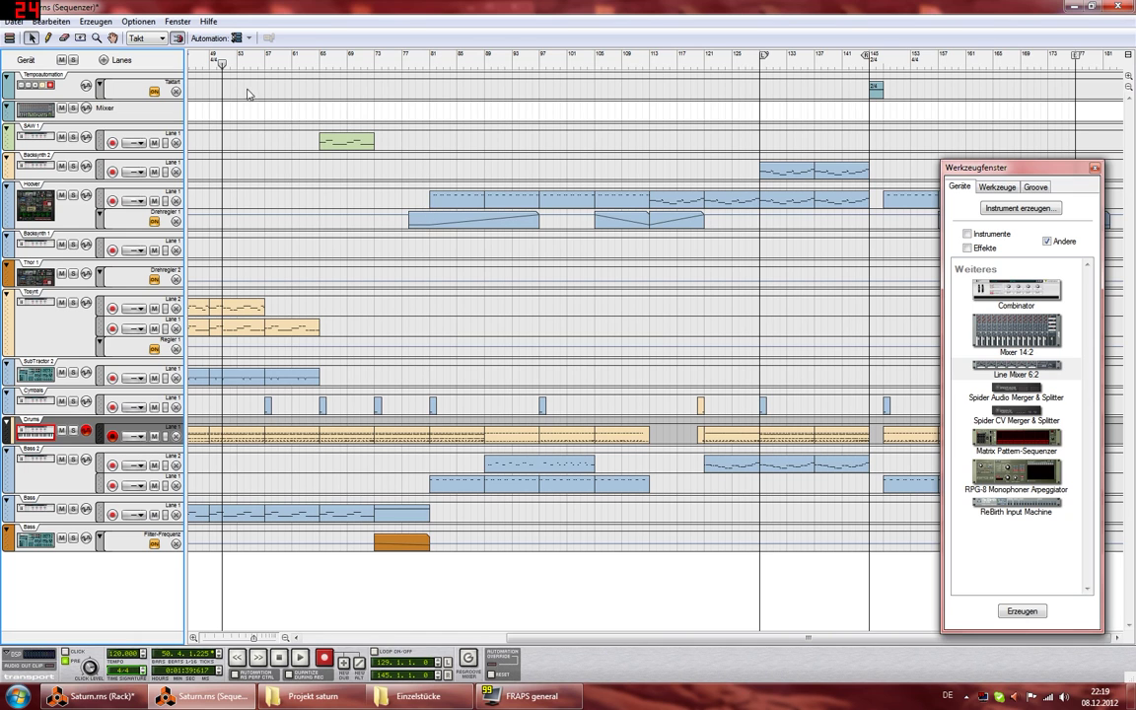
mouse_move(218, 61)
left_mouse_down()
mouse_move(193, 61)
mouse_move(494, 64)
mouse_move(468, 64)
left_mouse_up()
left_click(138, 699)
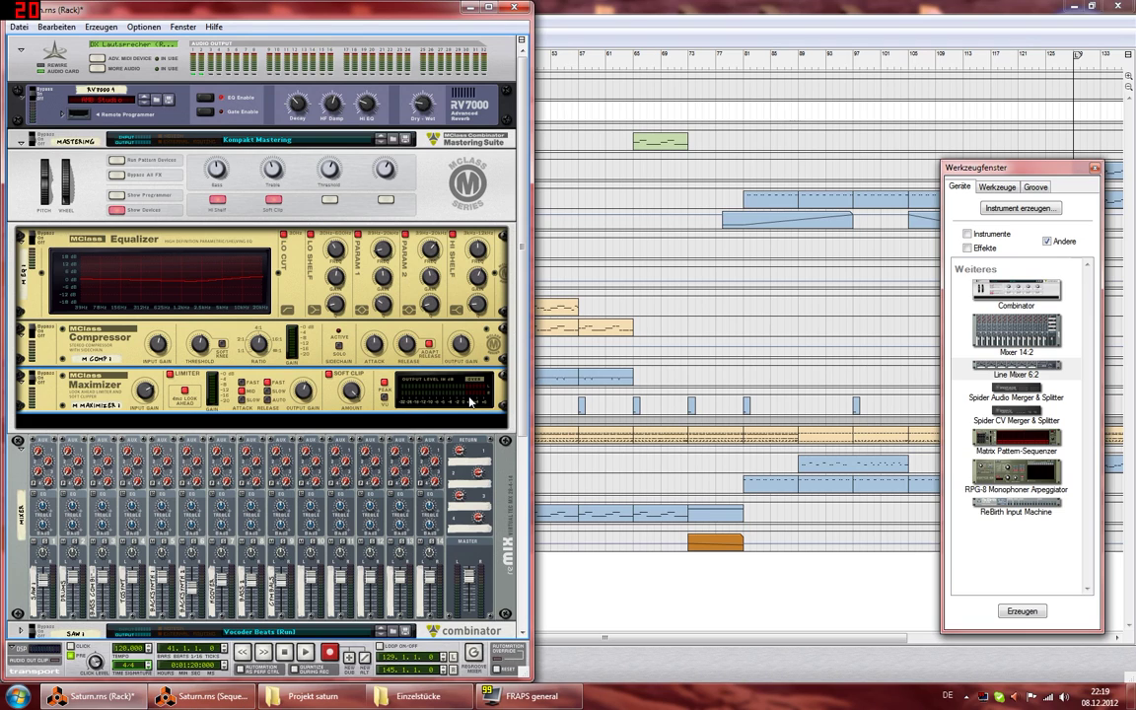
key("space")
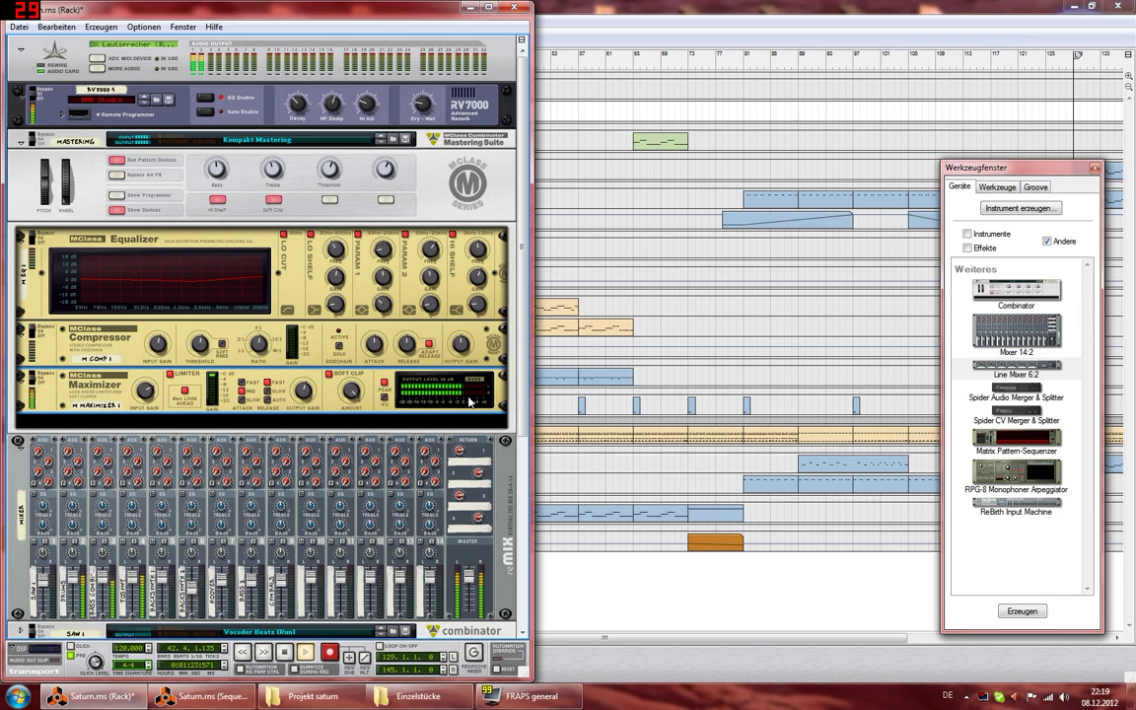
Step: Replay the song from bar 41 and compare the whole mix with the Maximizer's bypass switched
left_click(687, 323)
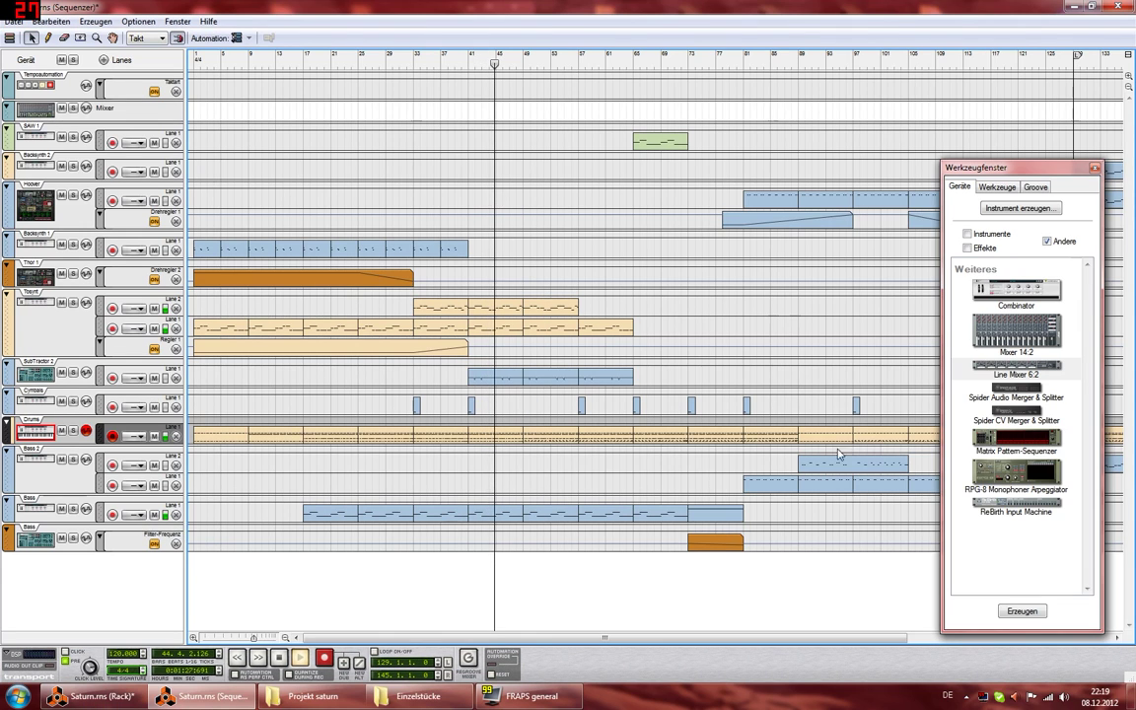
left_click(124, 695)
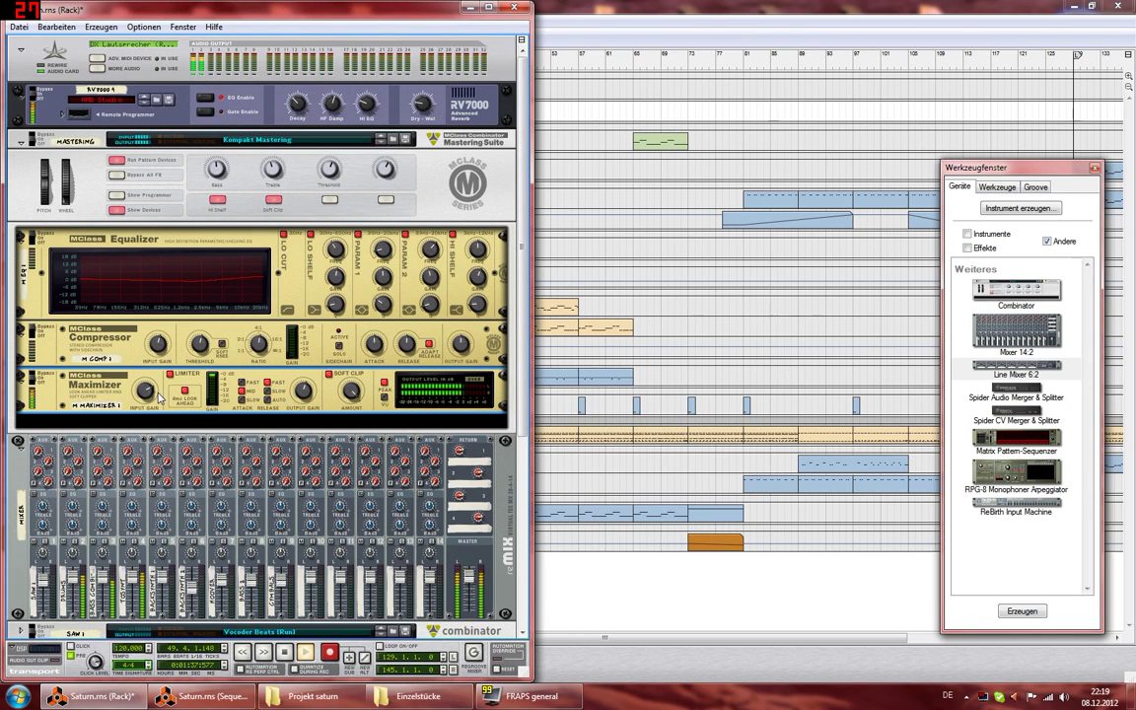
left_click(33, 379)
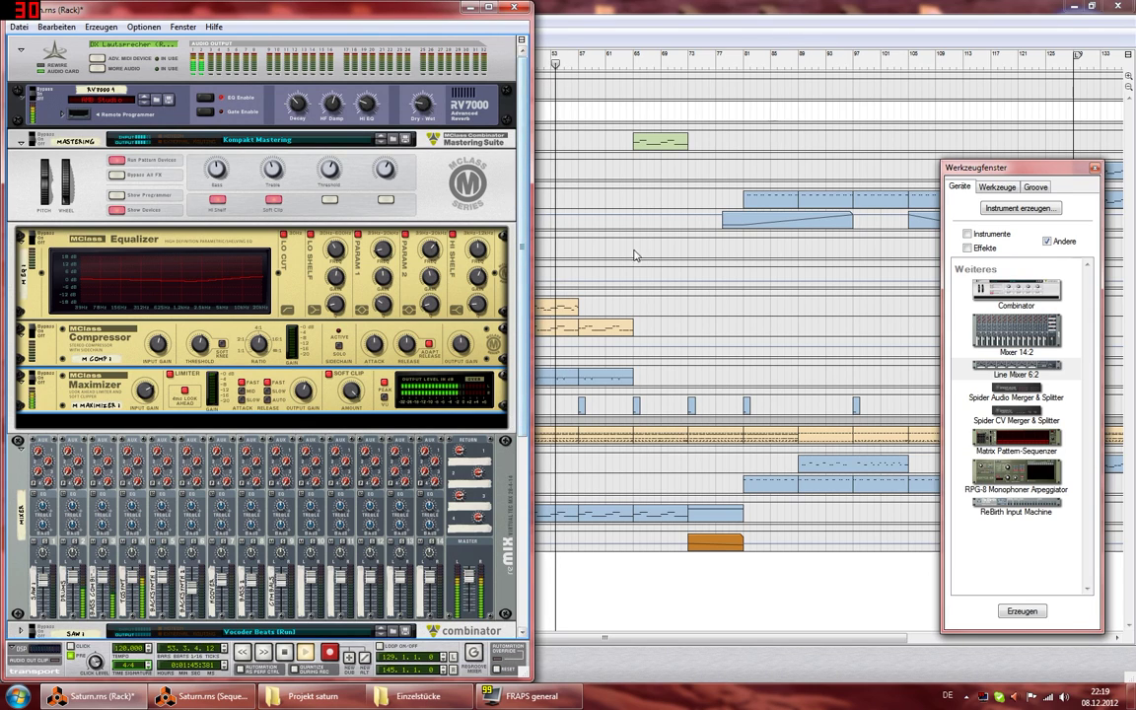
mouse_move(558, 71)
left_mouse_down()
mouse_move(443, 71)
mouse_move(487, 71)
mouse_move(469, 71)
left_mouse_up()
left_click(102, 696)
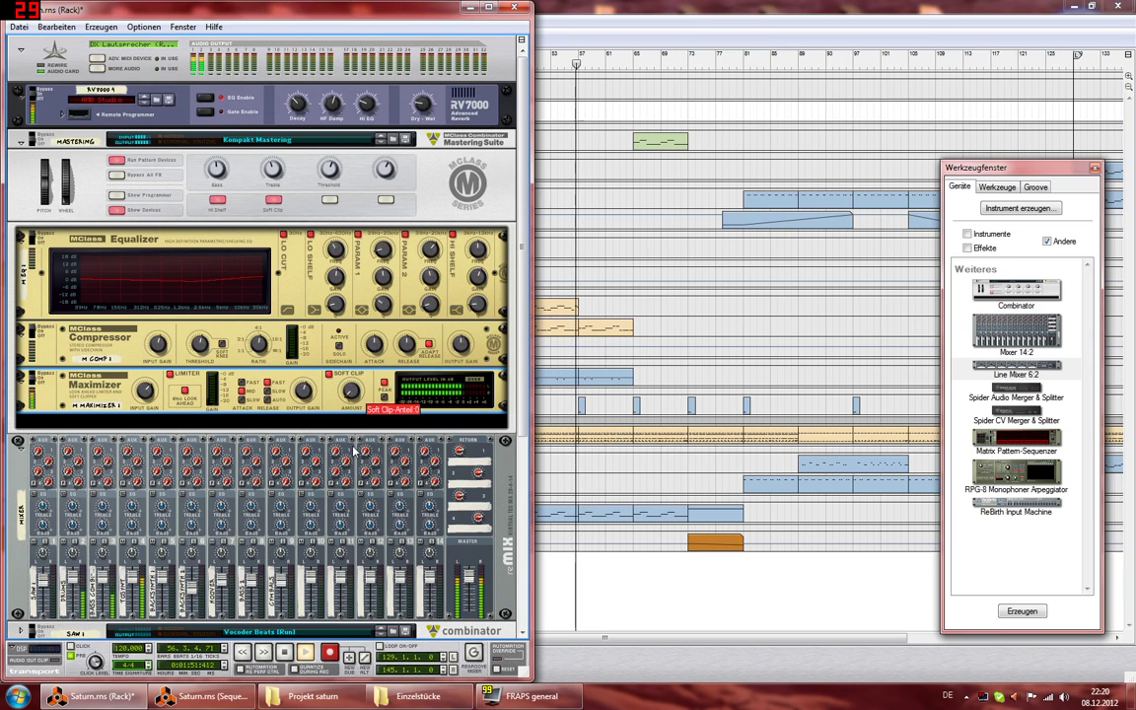
left_click(336, 348)
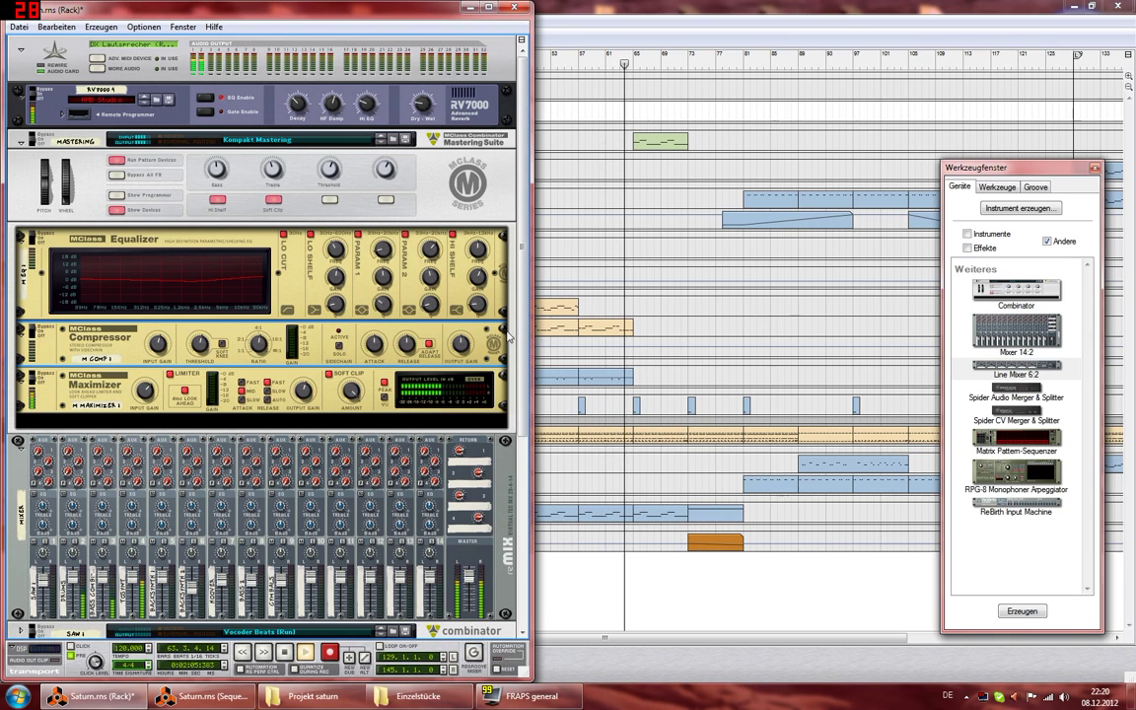
Step: Play the song from bar 78 and examine the drums and bass channel levels in the mixer
left_click(722, 65)
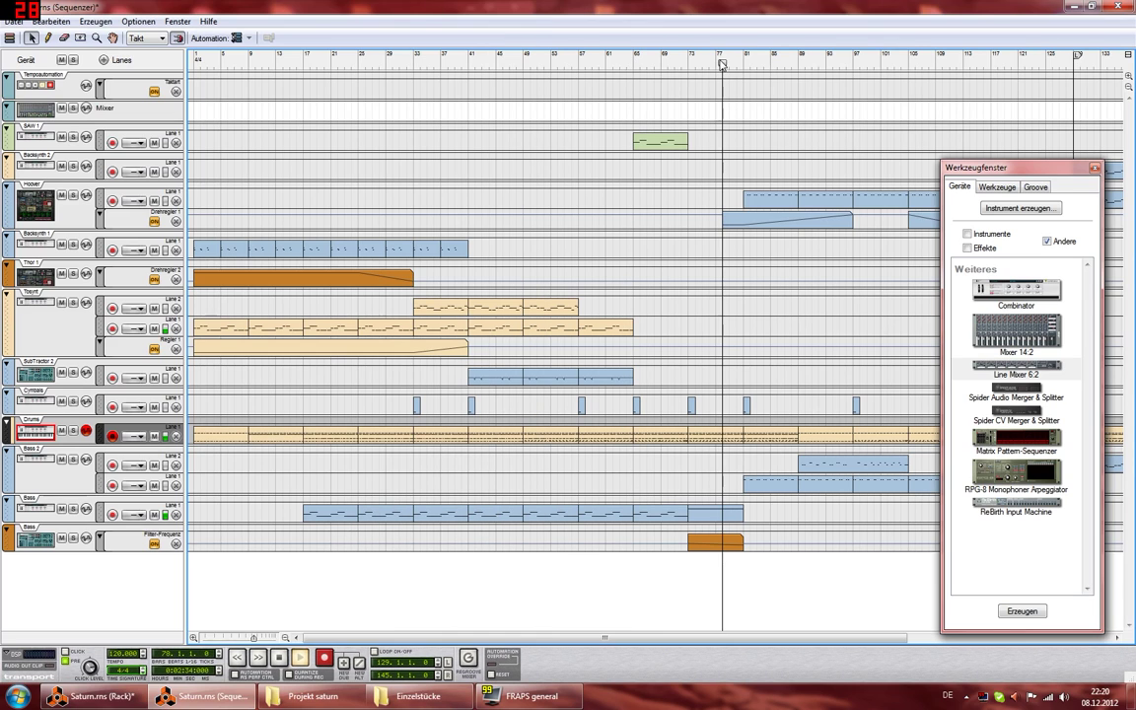
left_click(106, 700)
scroll(531, 434, "down", 1)
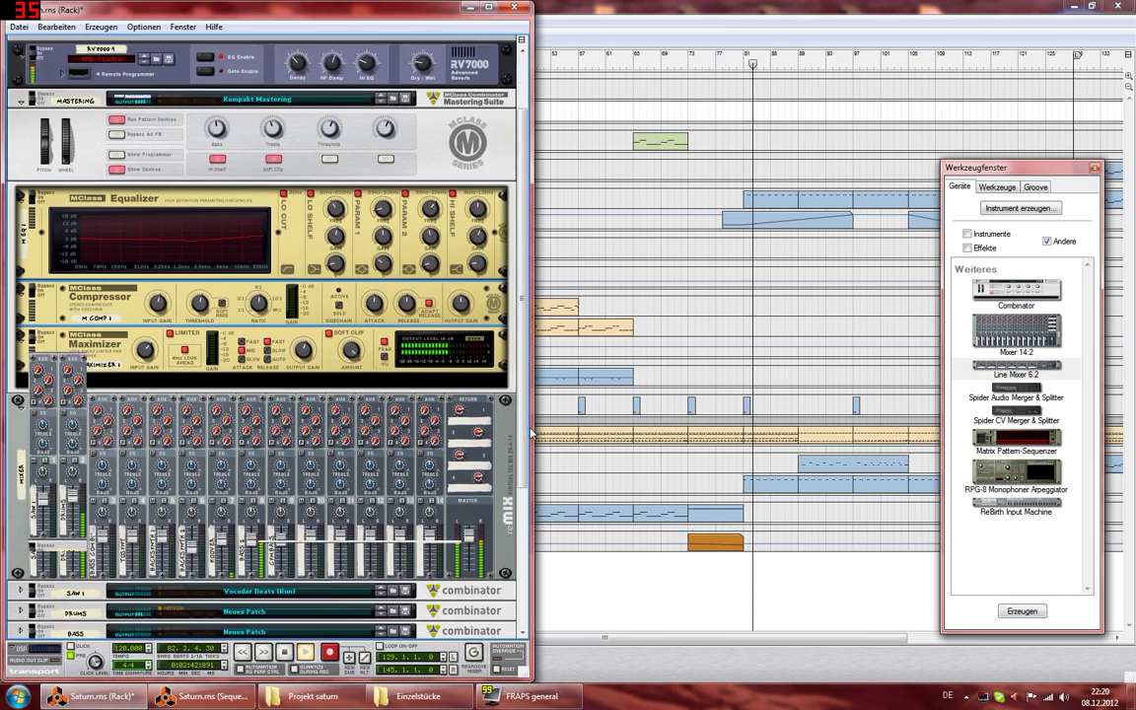
scroll(531, 434, "down", 3)
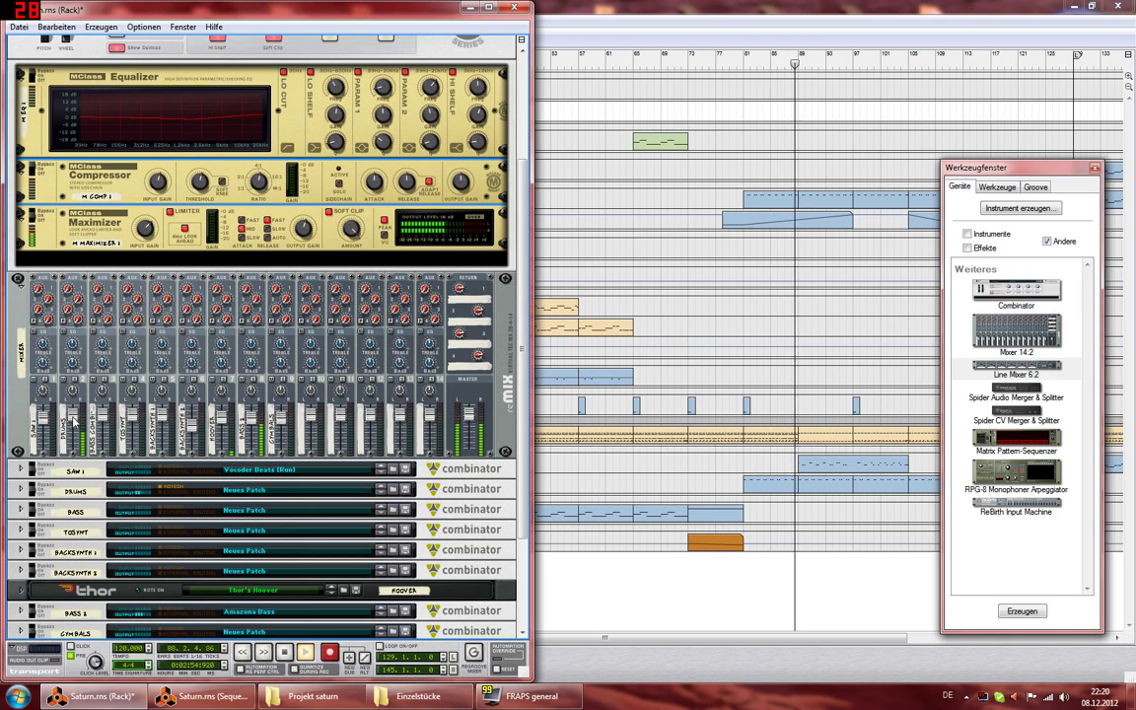
mouse_move(73, 421)
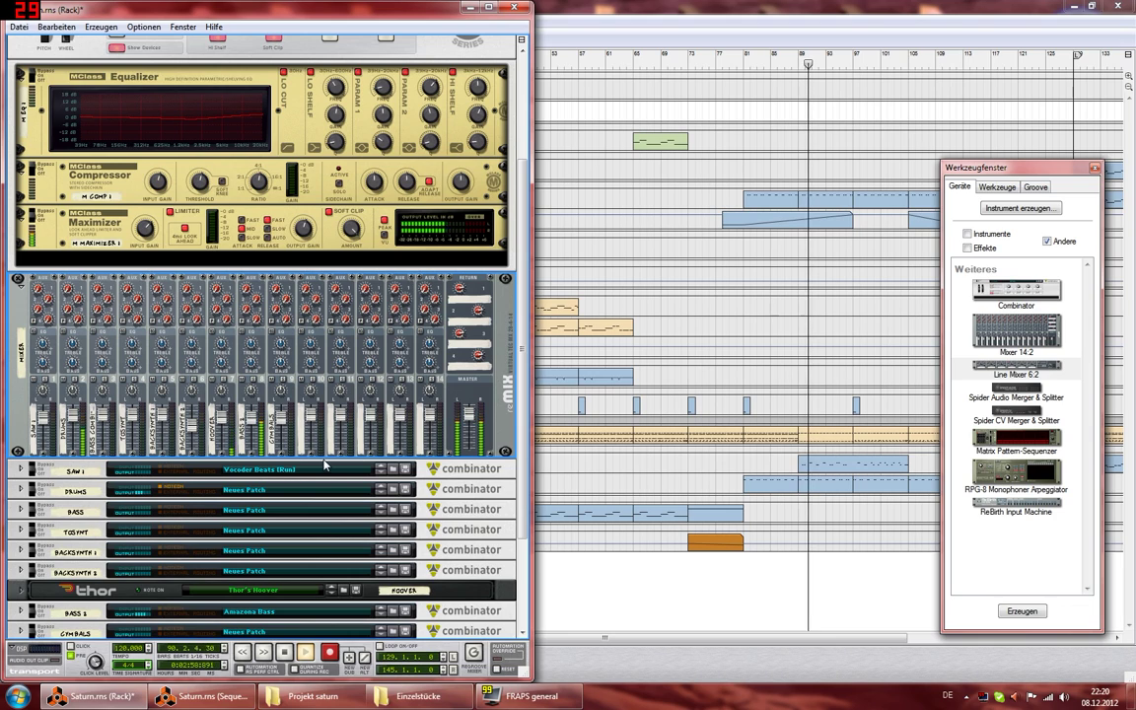
mouse_move(313, 457)
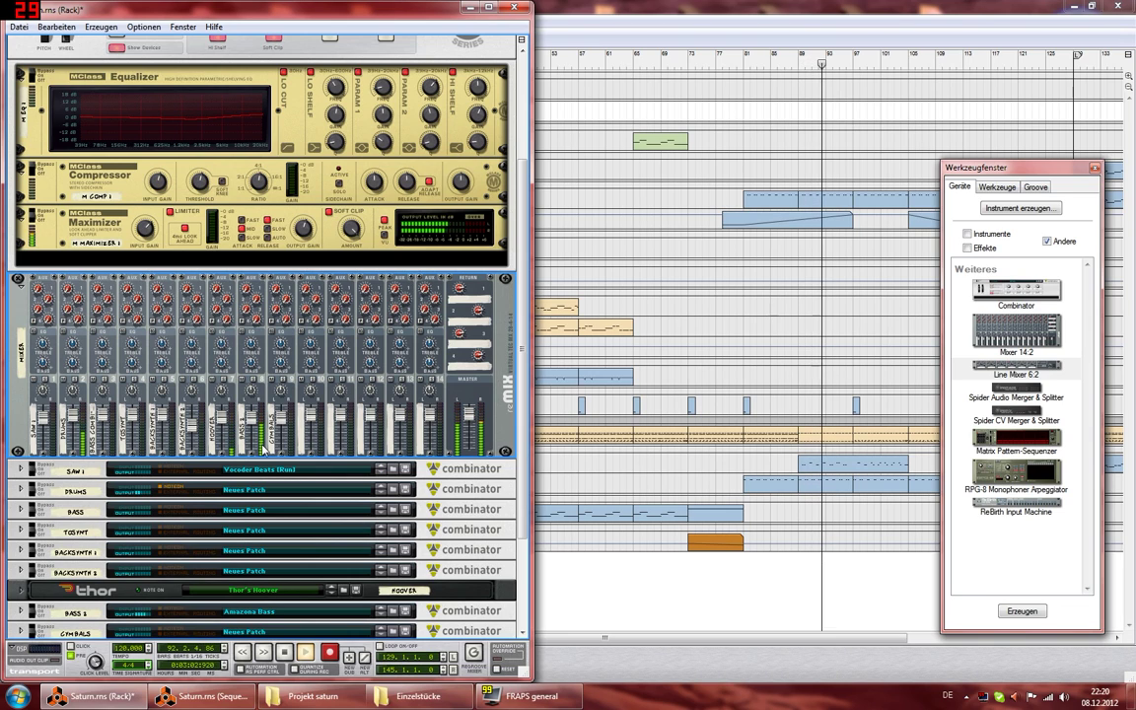
mouse_move(252, 429)
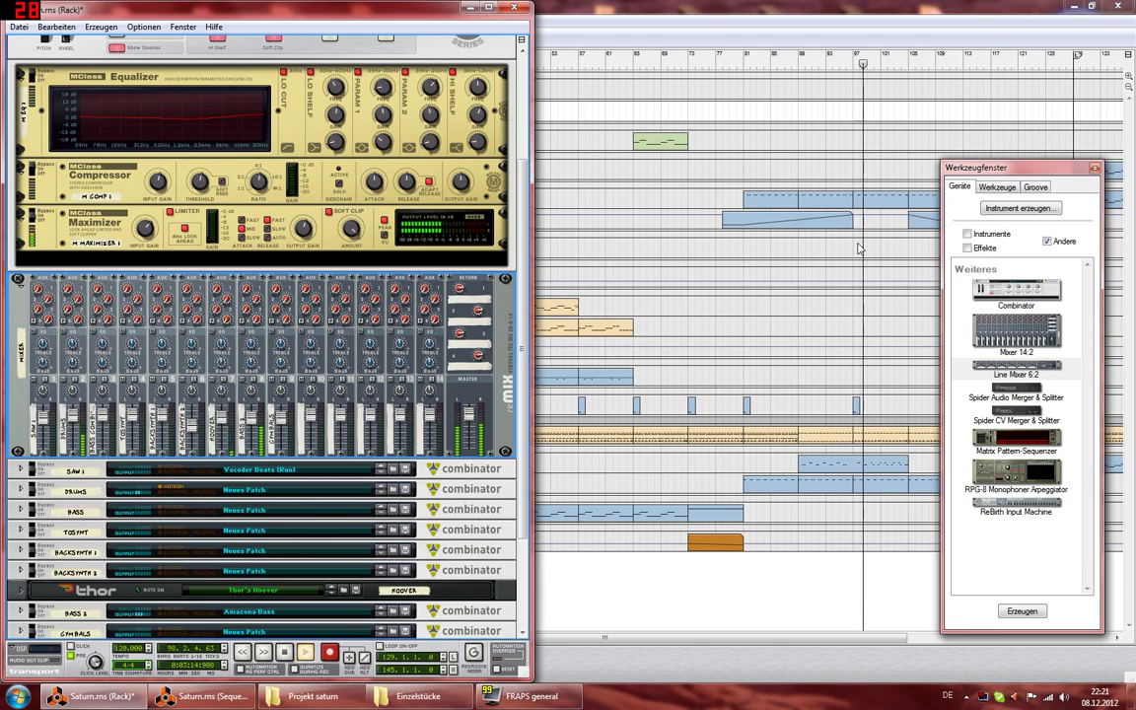
Step: Play the song from bar 97, mute the Hoover track and replay the same passage without it
left_click(854, 61)
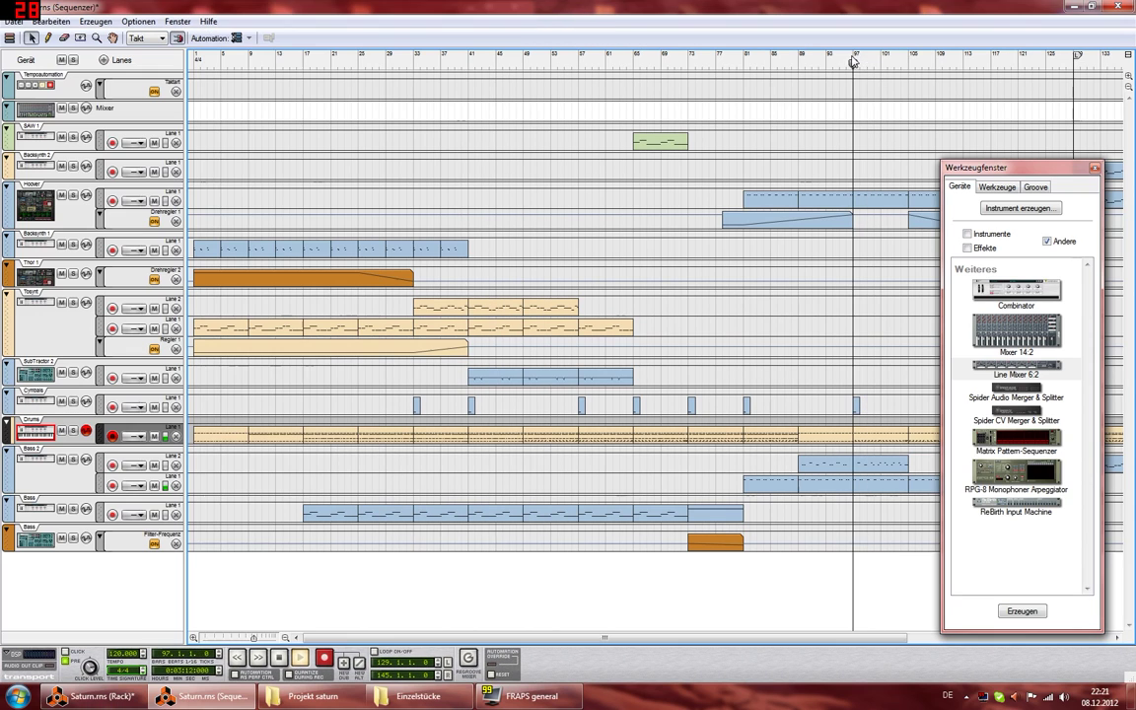
left_click(57, 689)
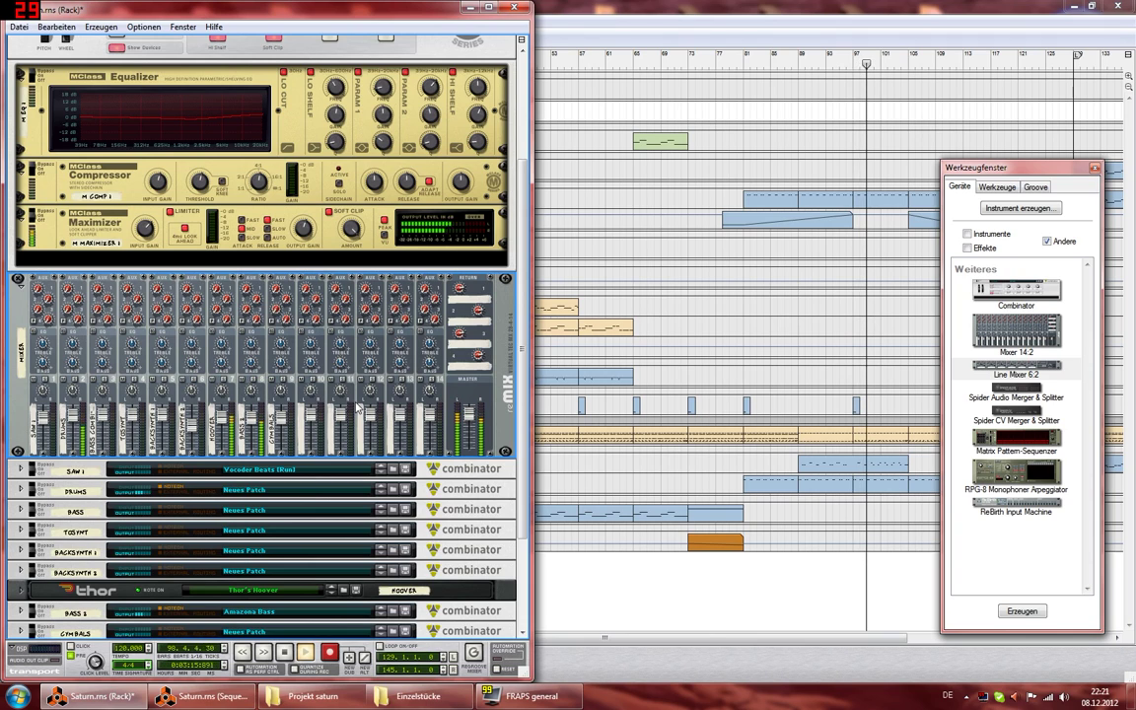
left_click(855, 61)
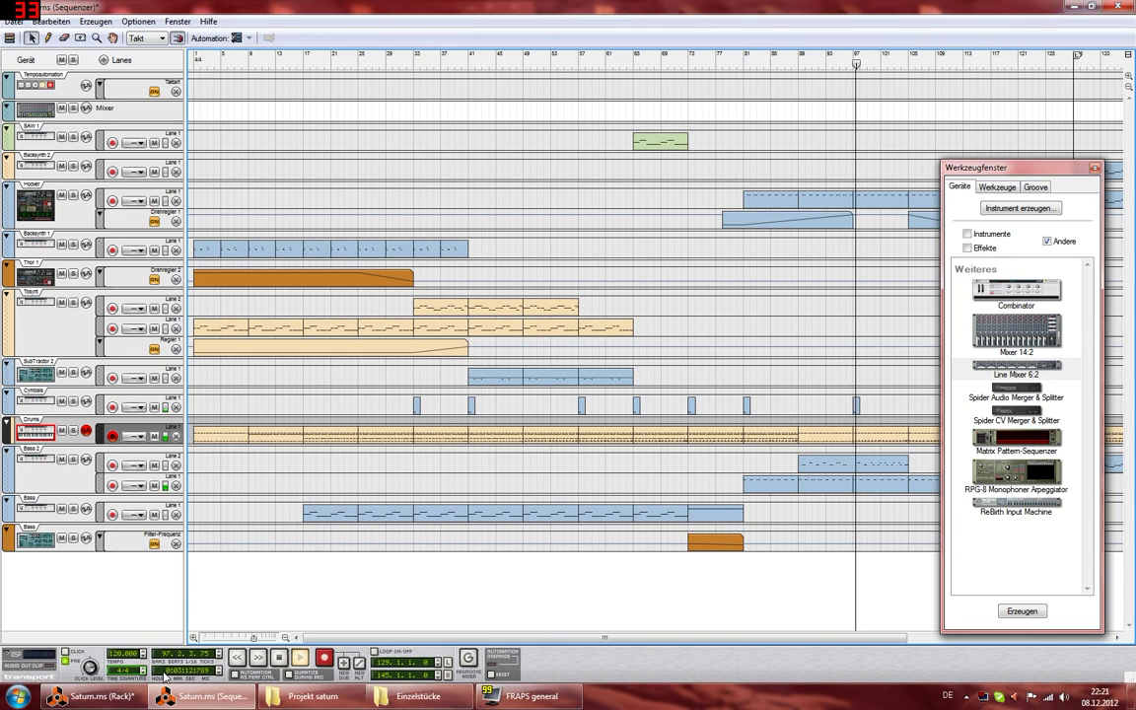
left_click(84, 696)
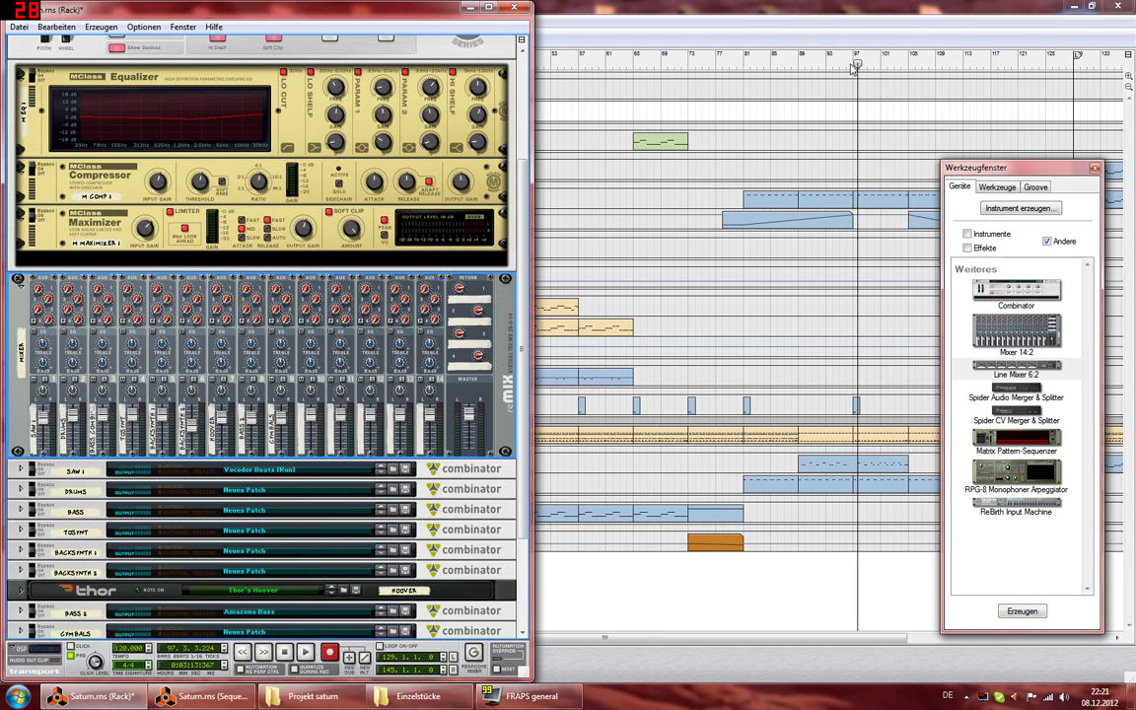
left_click(560, 329)
left_click(62, 197)
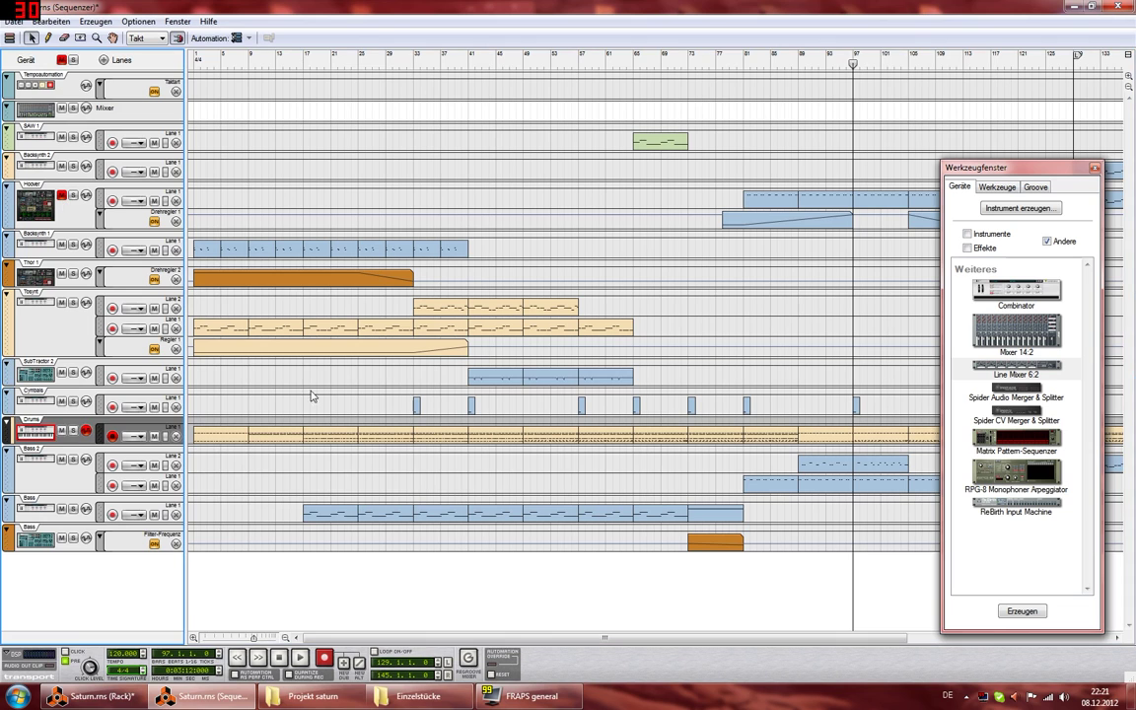
left_click(84, 695)
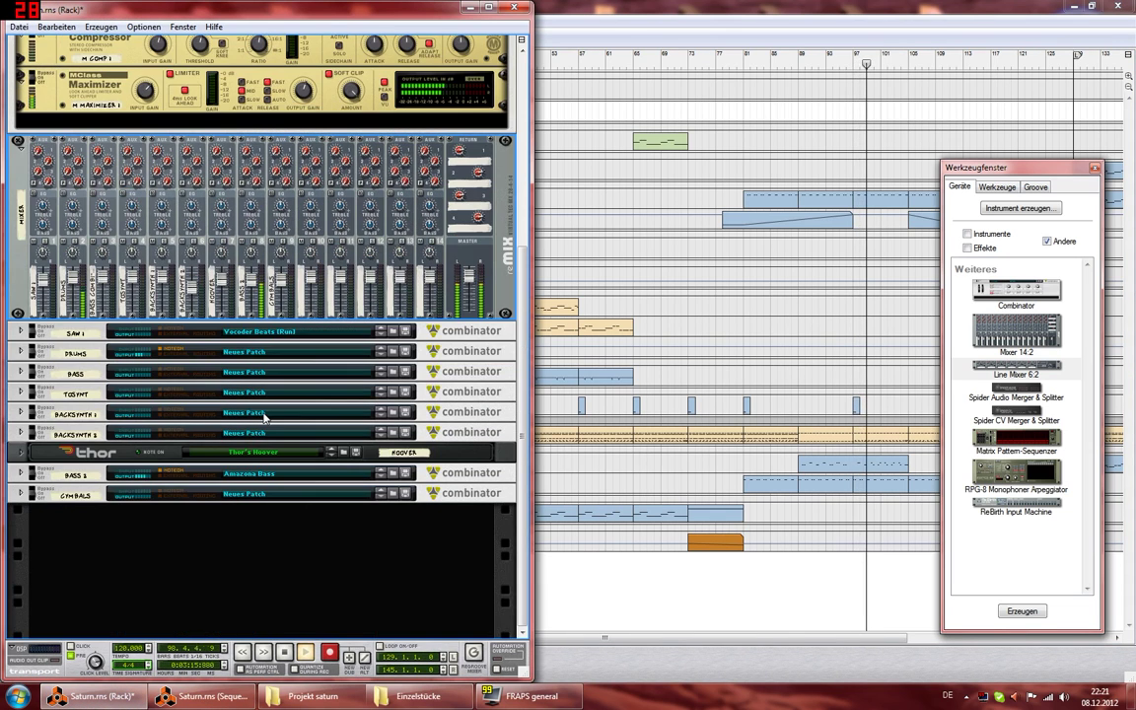
Step: Expand the BASS combinator to examine its devices, and collapse it again
scroll(261, 413, "down", 3)
left_click(21, 372)
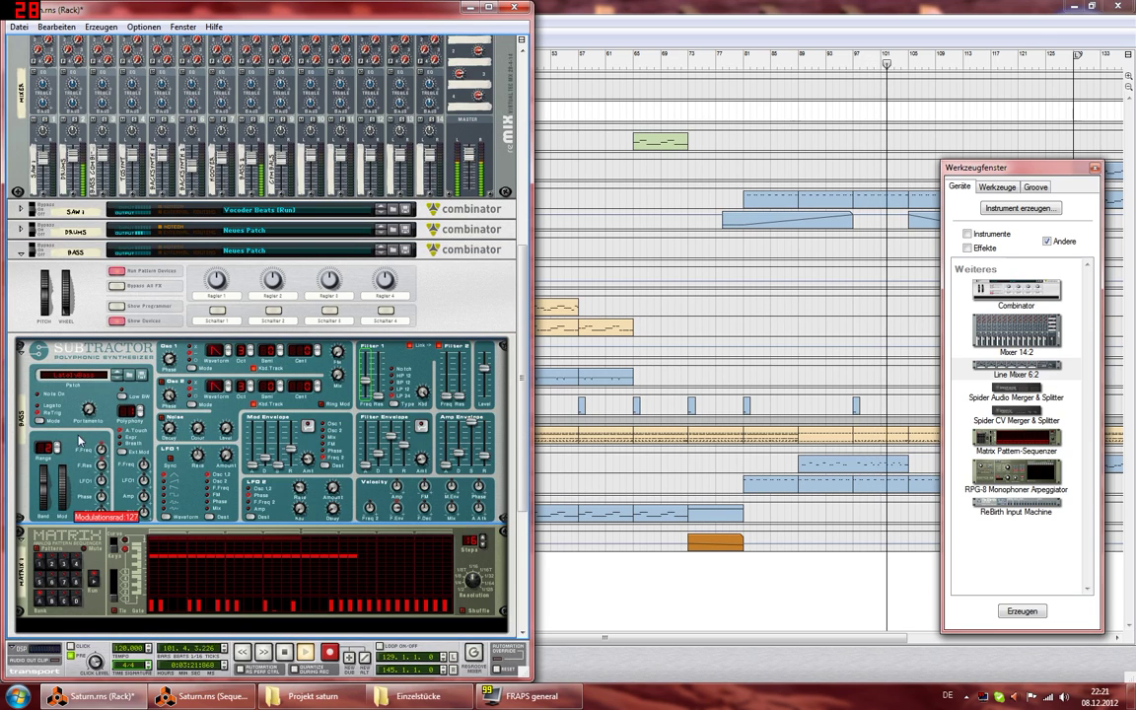
left_click(20, 252)
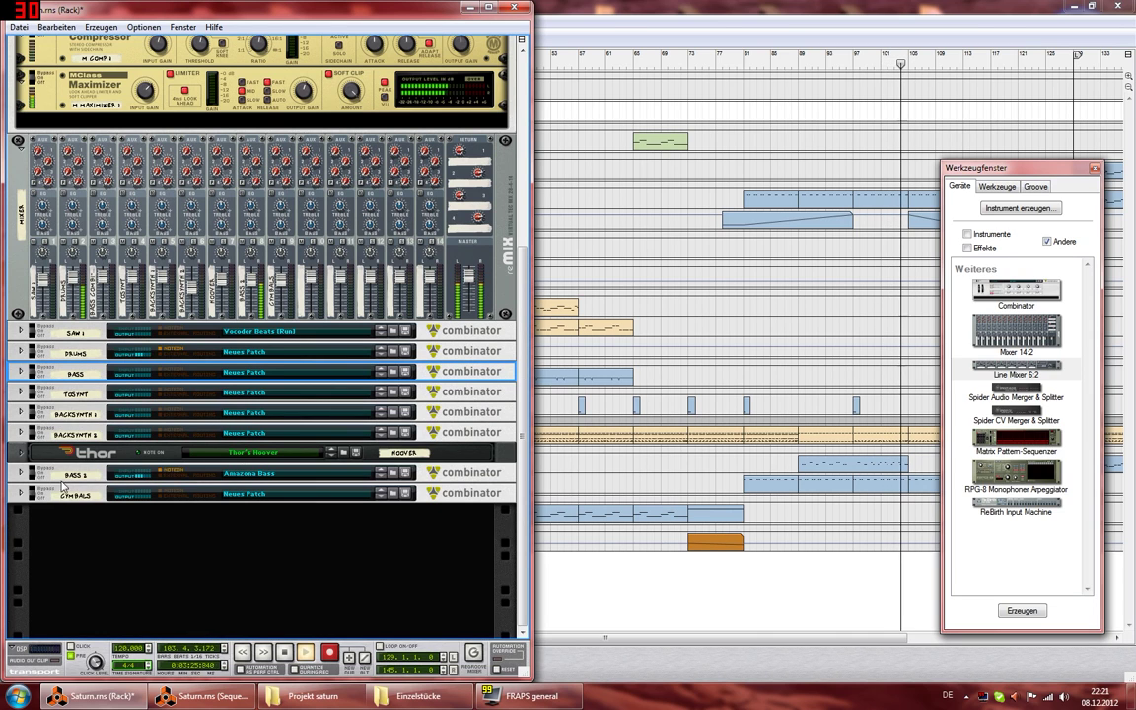
Step: Expand the BASS 1 combinator and compare its sound with Reverb Off switched on and off
left_click(21, 473)
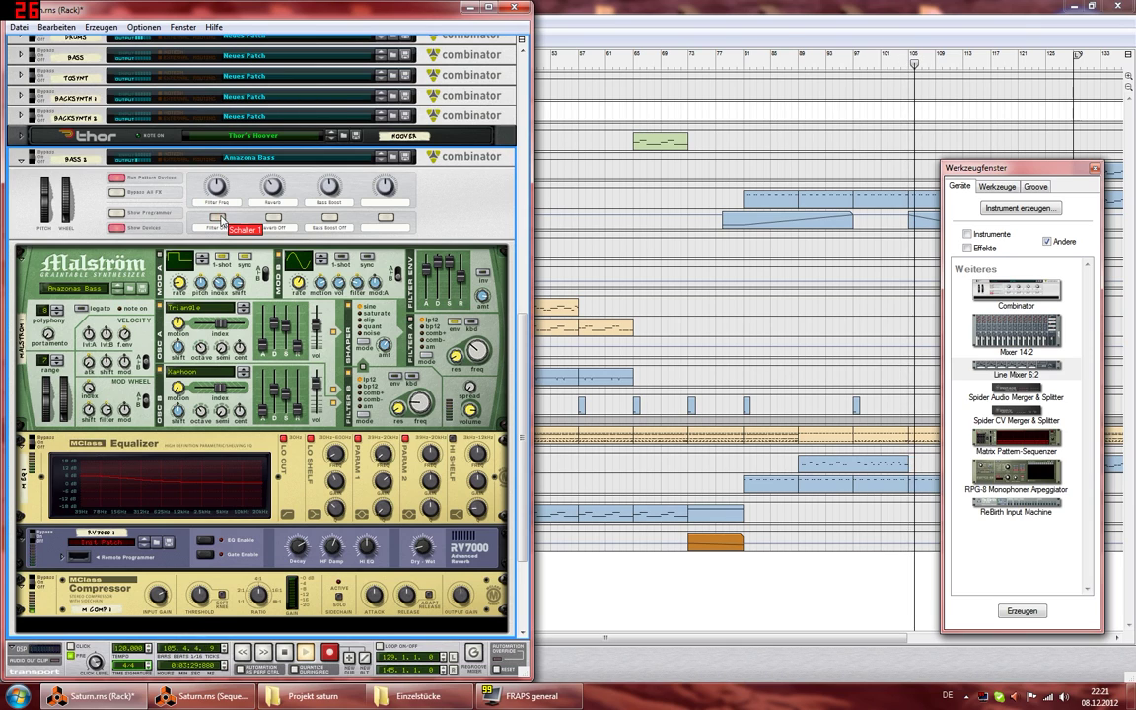
left_click(274, 218)
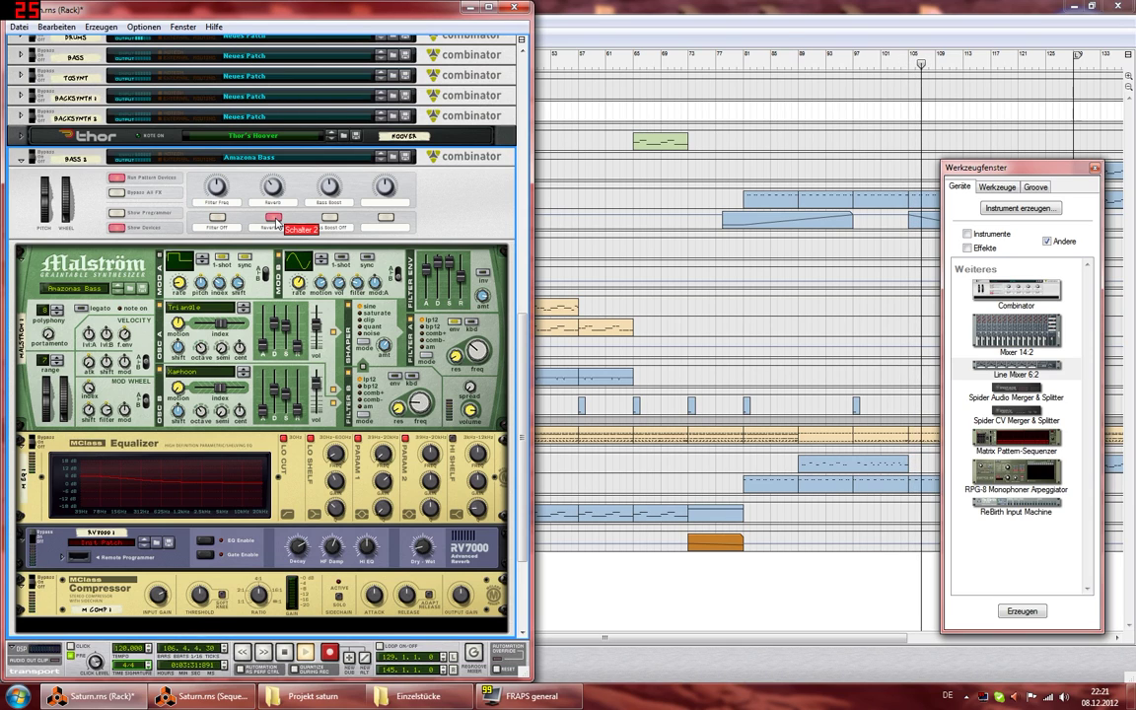
left_click(274, 218)
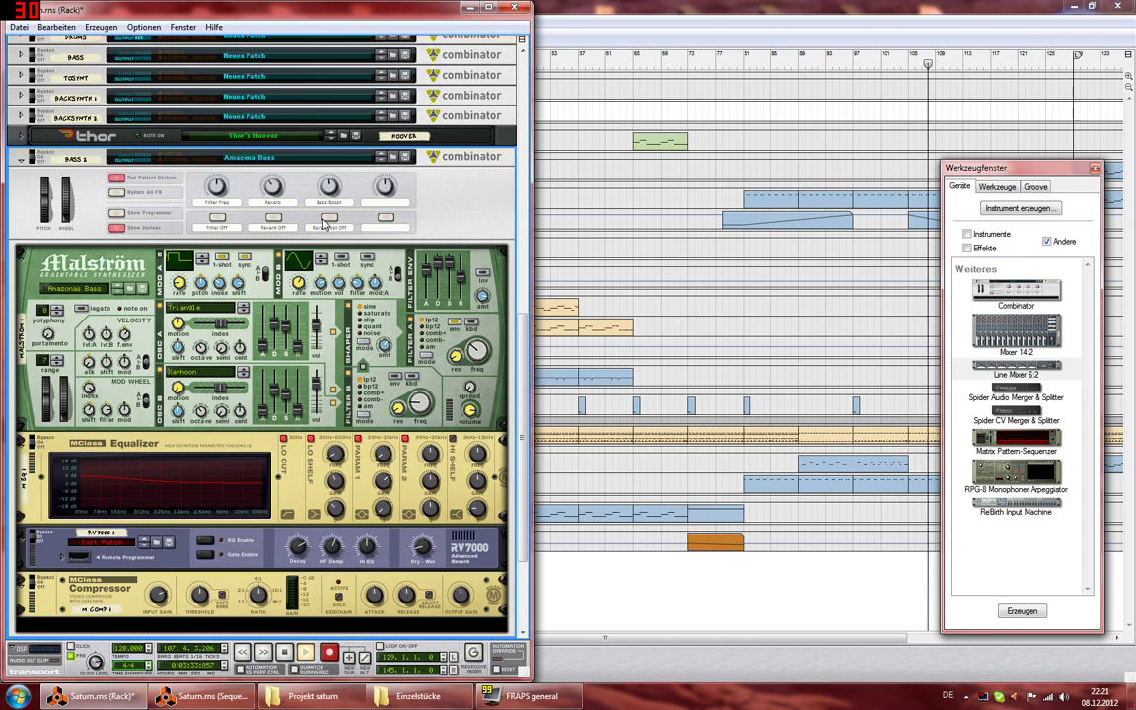
Step: Lower the Bass Boost of BASS 1 to about 33 and fine-tune it while replaying from bar 81
mouse_move(331, 188)
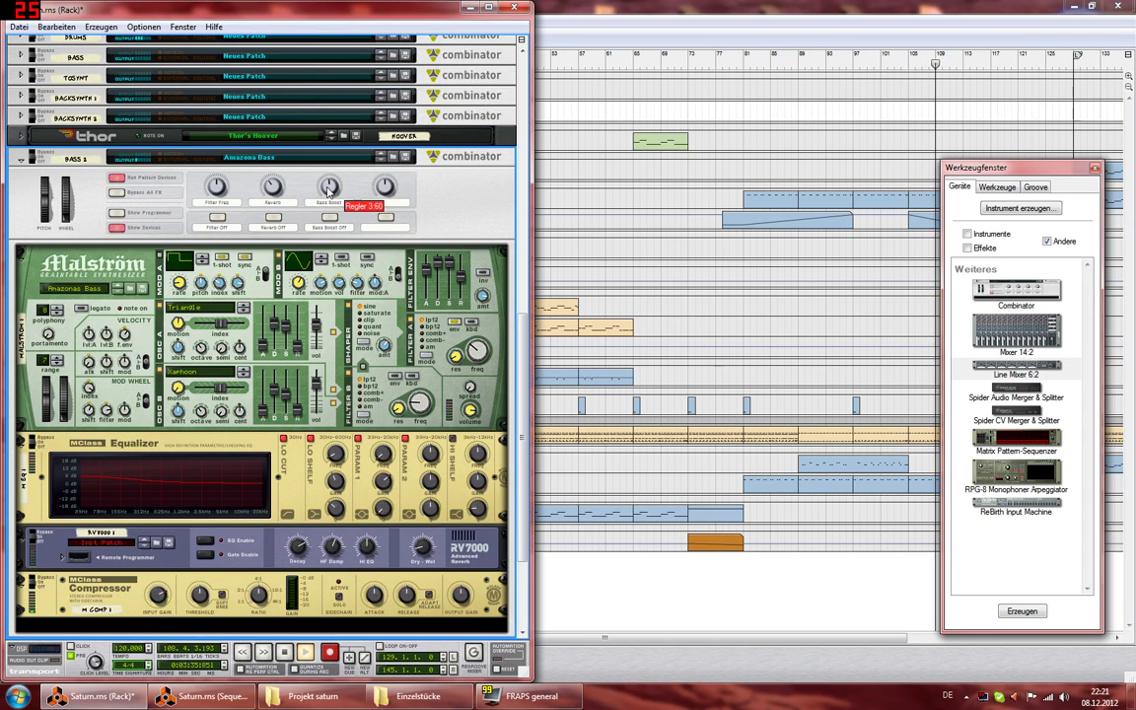
left_click_drag(333, 190, 332, 194)
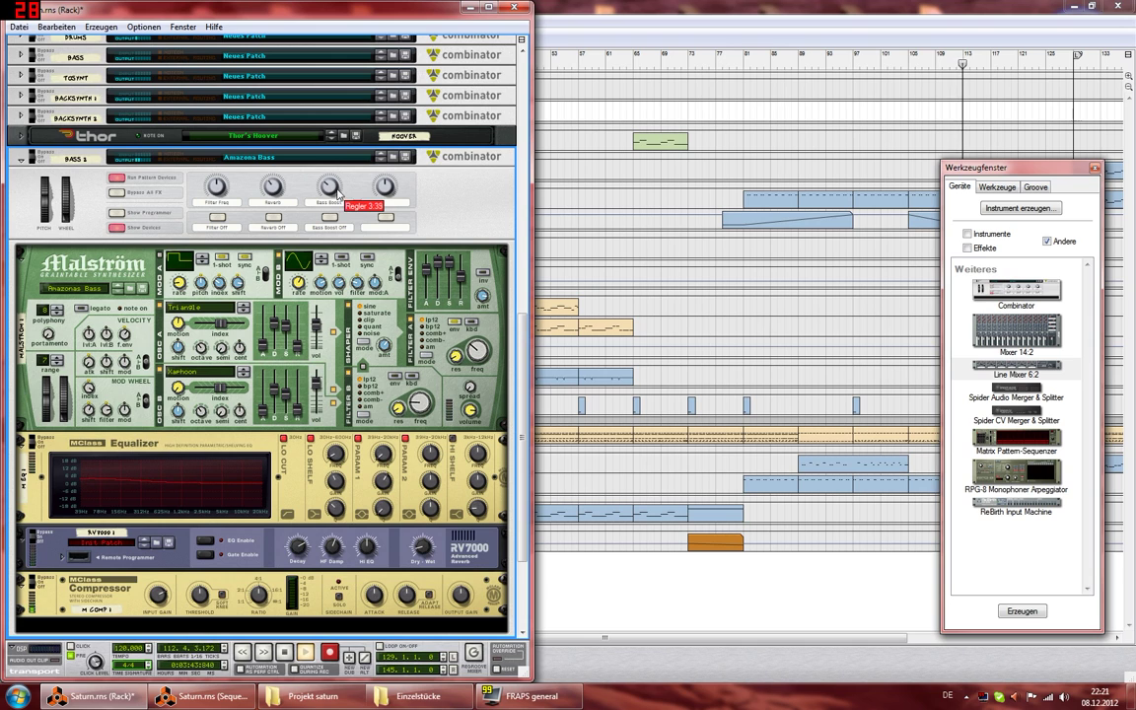
left_click(691, 76)
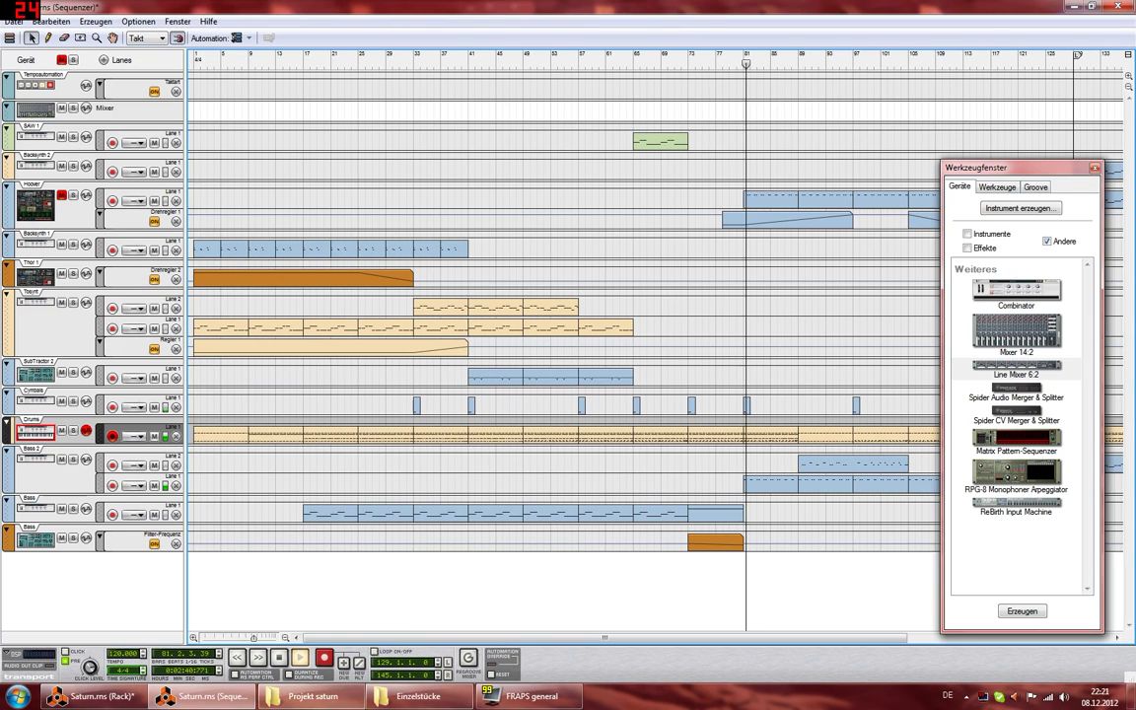
left_click(79, 698)
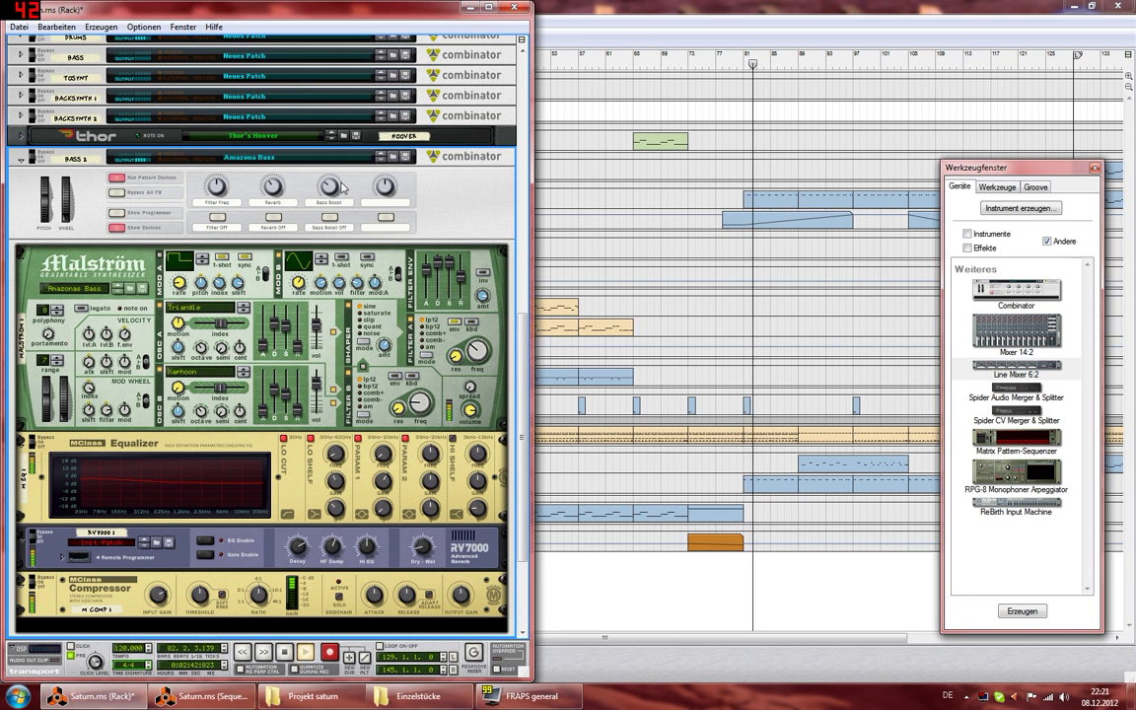
left_click_drag(331, 188, 338, 201)
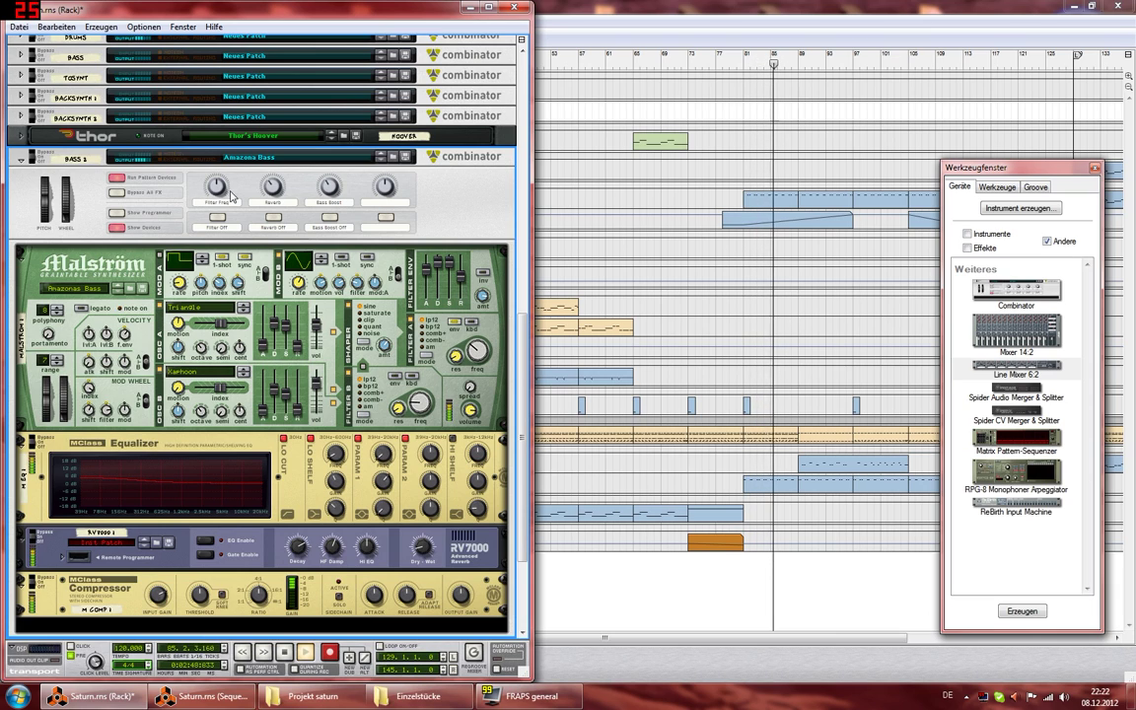
Step: Try a different Filter Freq setting on BASS 1 and undo that change
left_click_drag(223, 189, 252, 224)
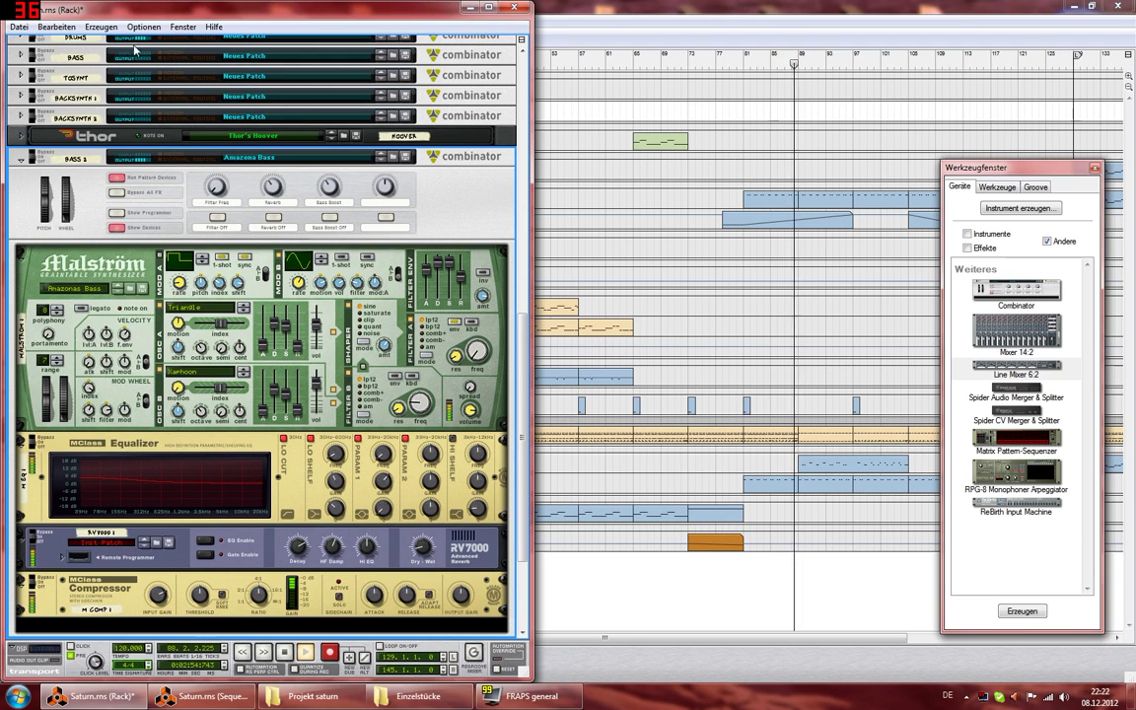
left_click(57, 27)
left_click(68, 44)
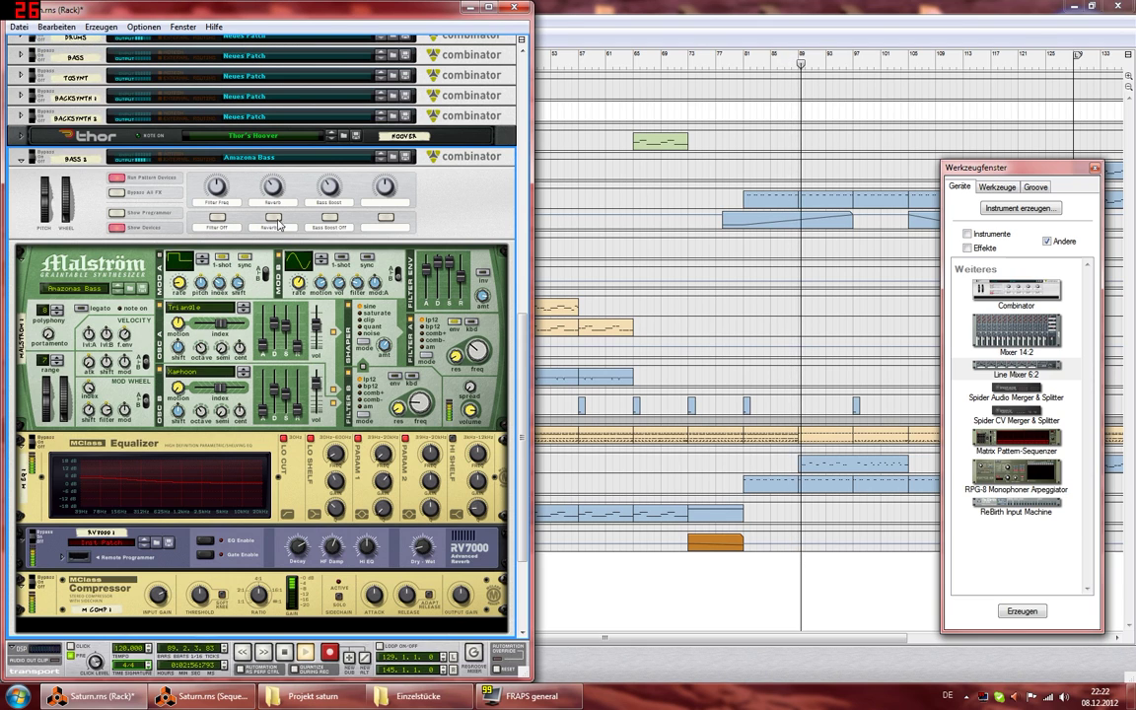
scroll(335, 340, "up", 4)
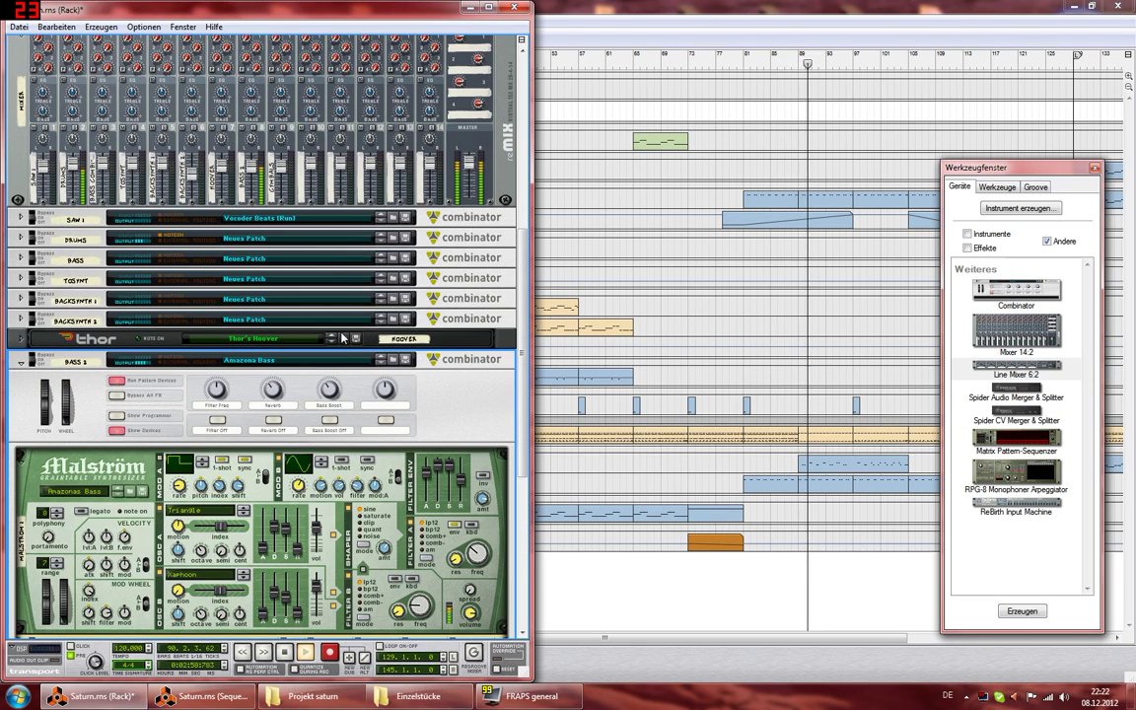
scroll(305, 284, "up", 6)
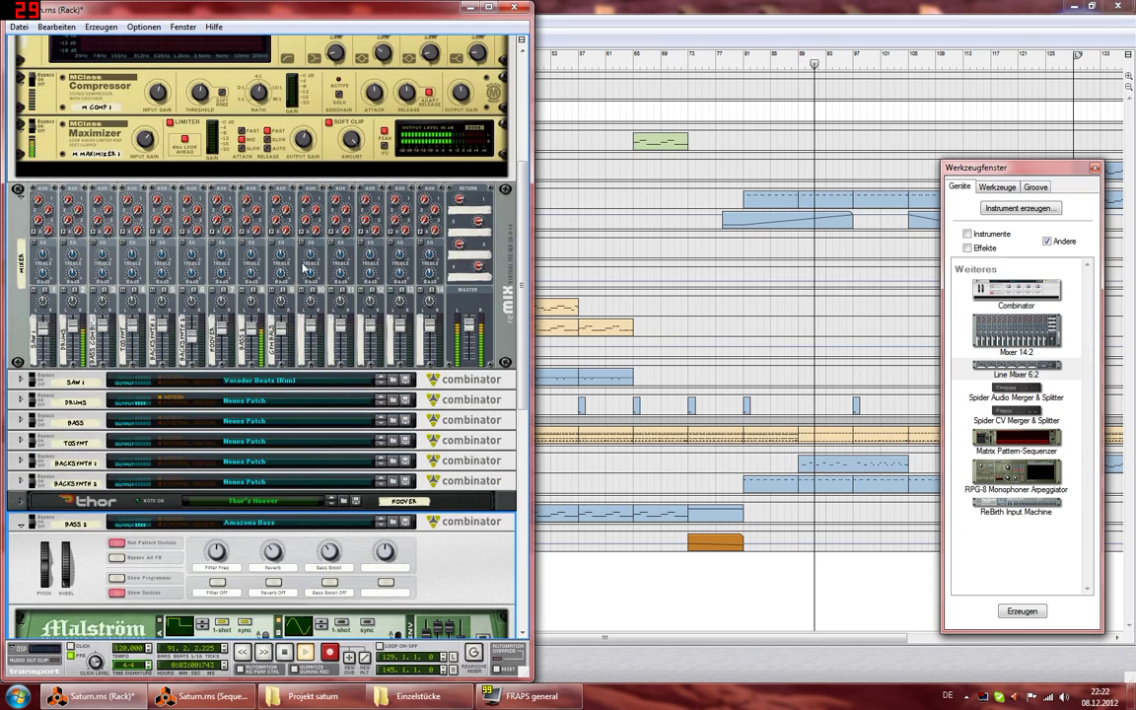
Step: Replay the passage around bar 97 and compare the mastering suite's Hi Shelf switched off and on
left_click(609, 285)
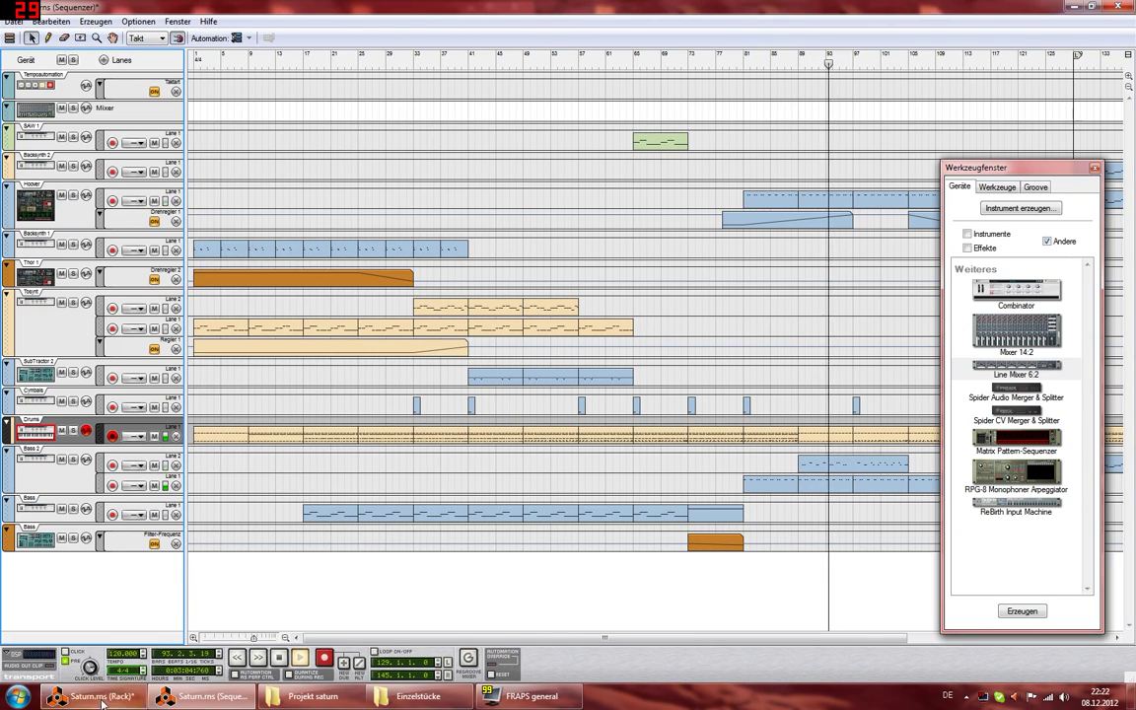
key("alt+Tab")
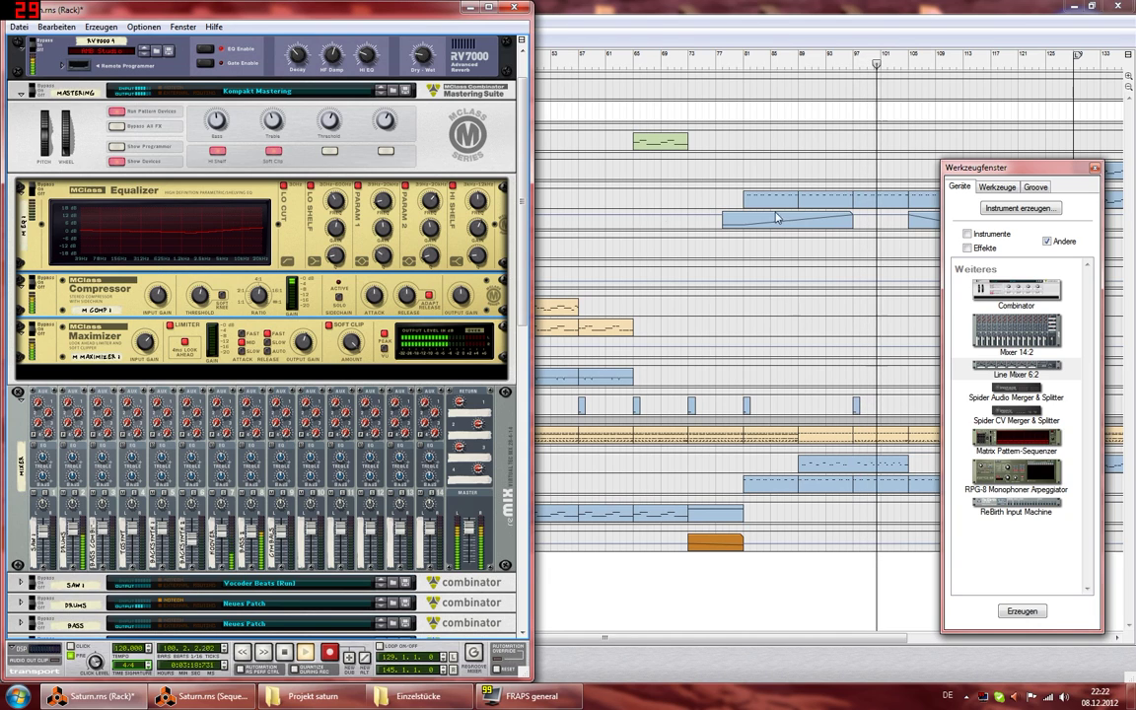
left_click(857, 64)
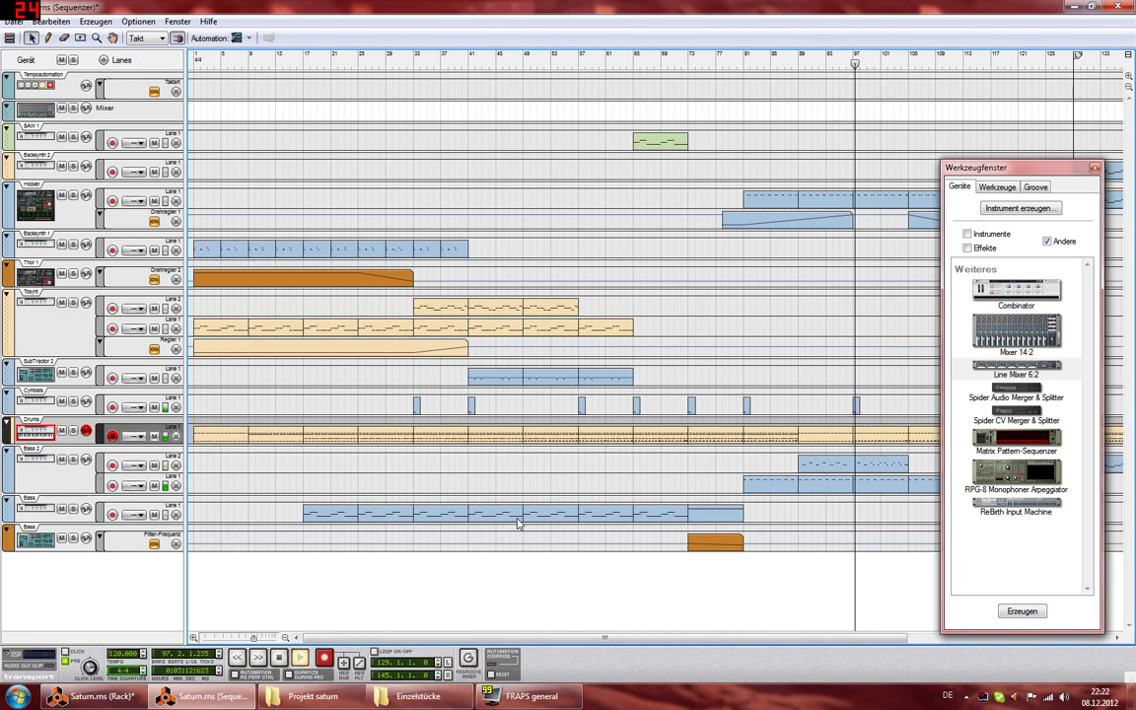
left_click(94, 696)
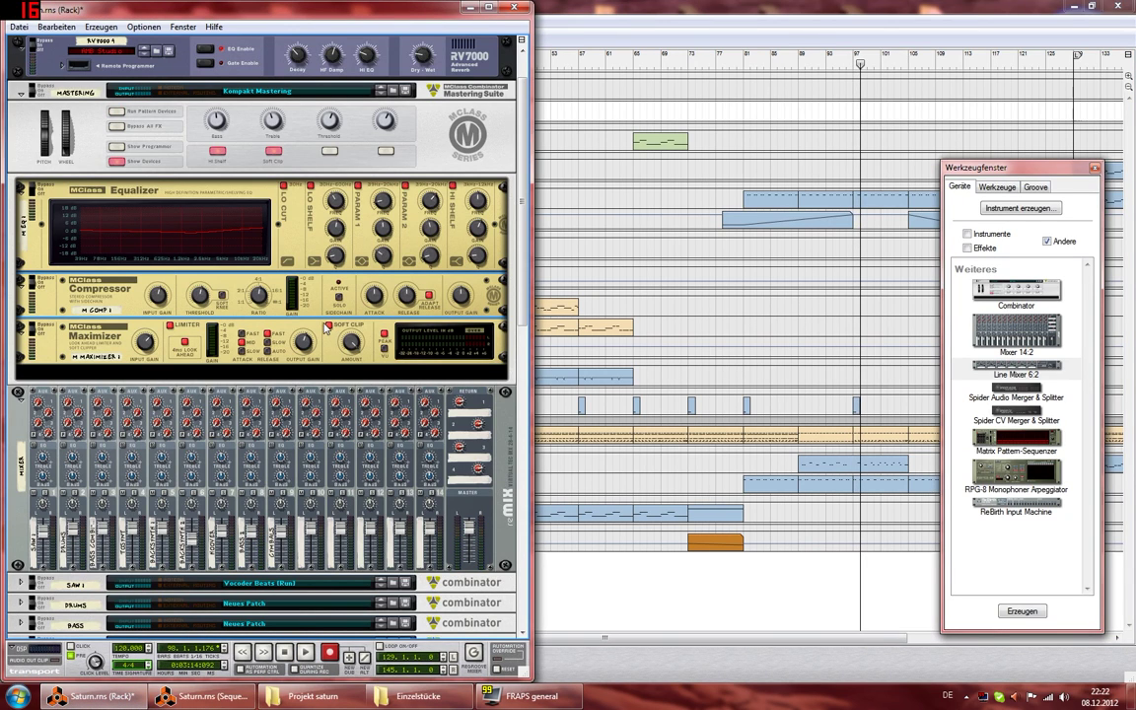
left_click(217, 151)
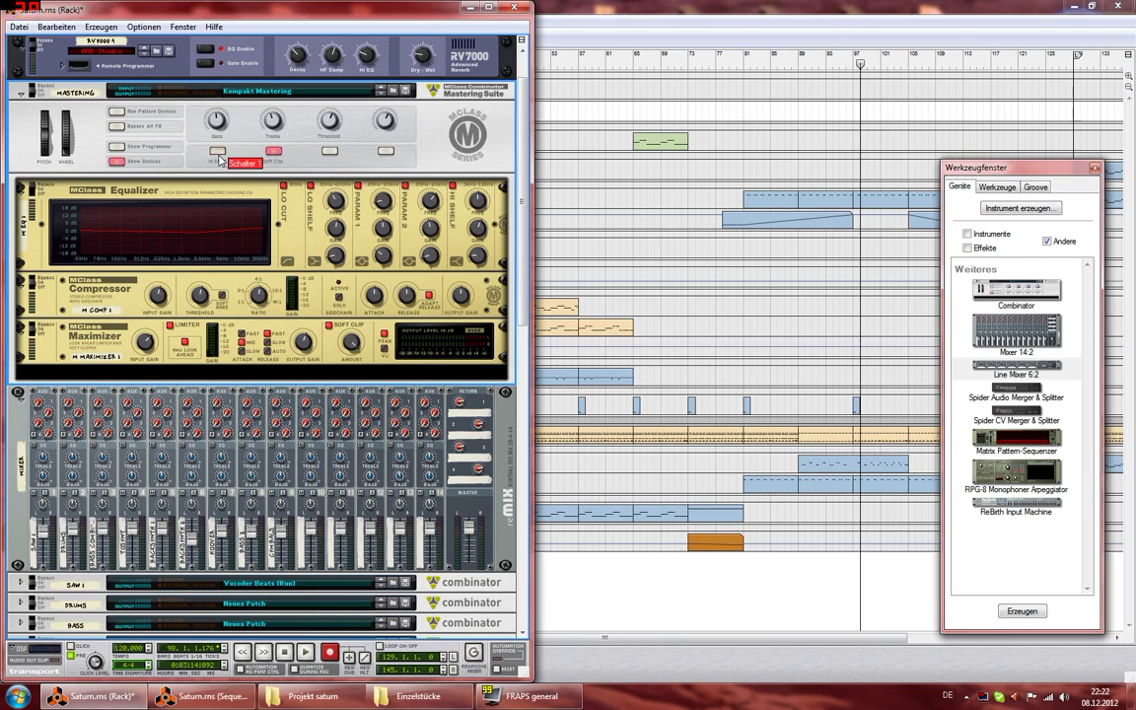
left_click(838, 65)
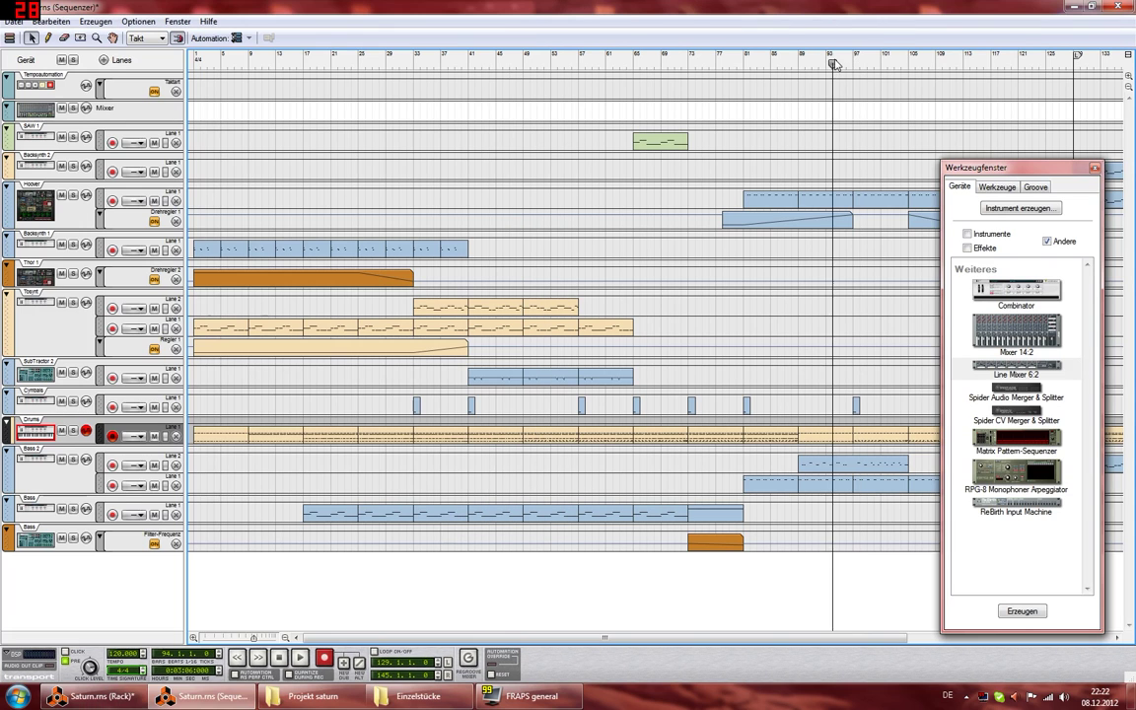
left_click(94, 696)
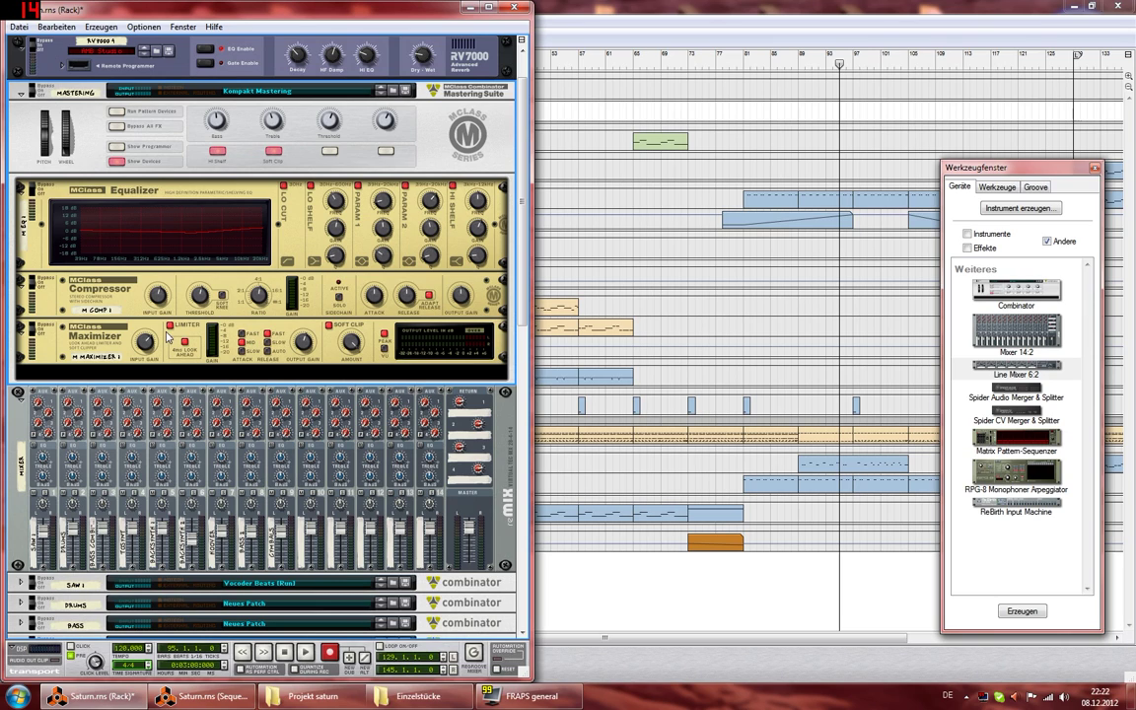
Step: Play the song from bar 95 while examining the mastering suite's compressor and maximizer
mouse_move(303, 350)
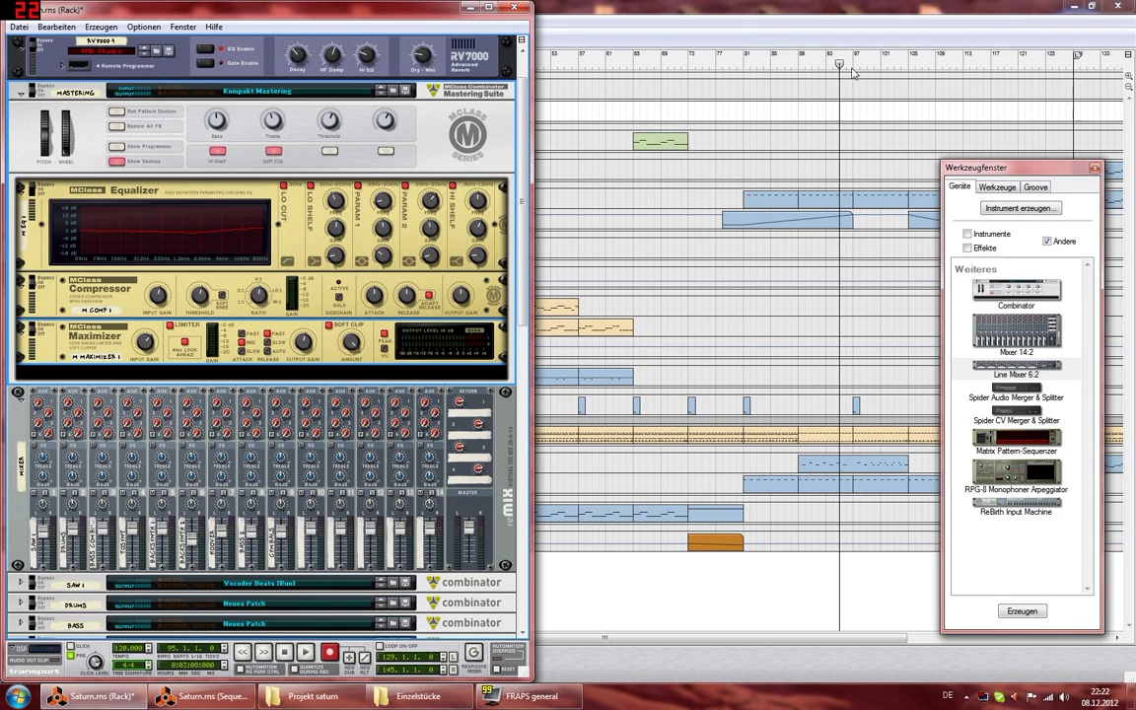
key("space")
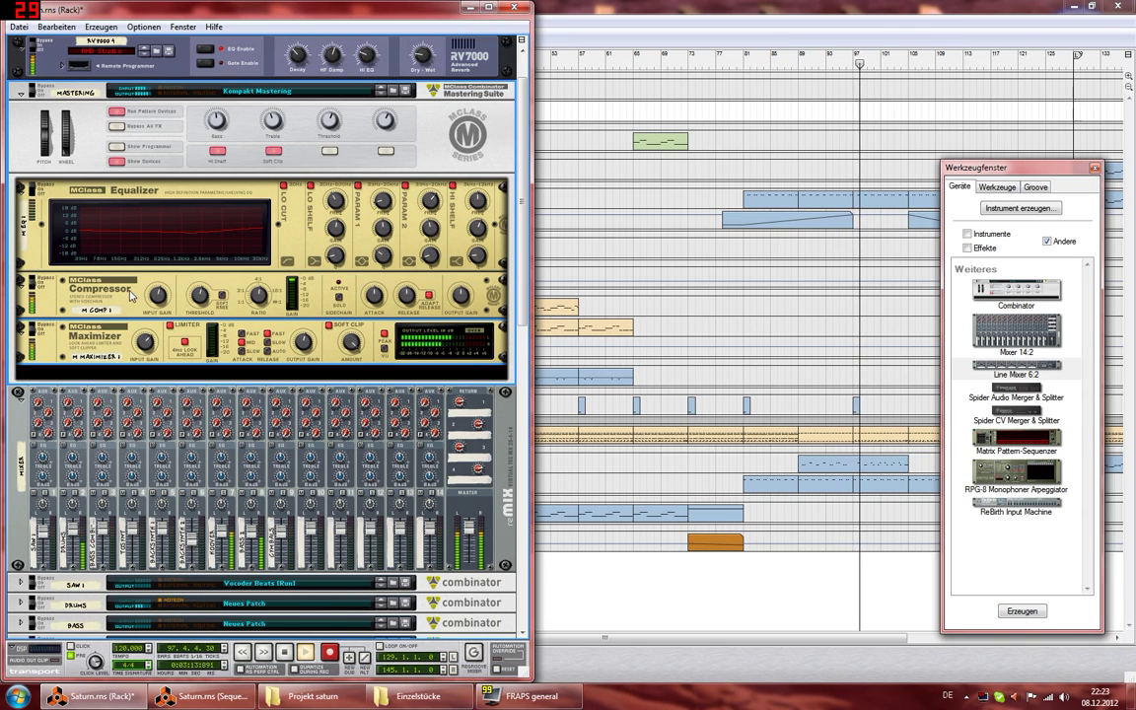
left_click_drag(153, 299, 152, 313)
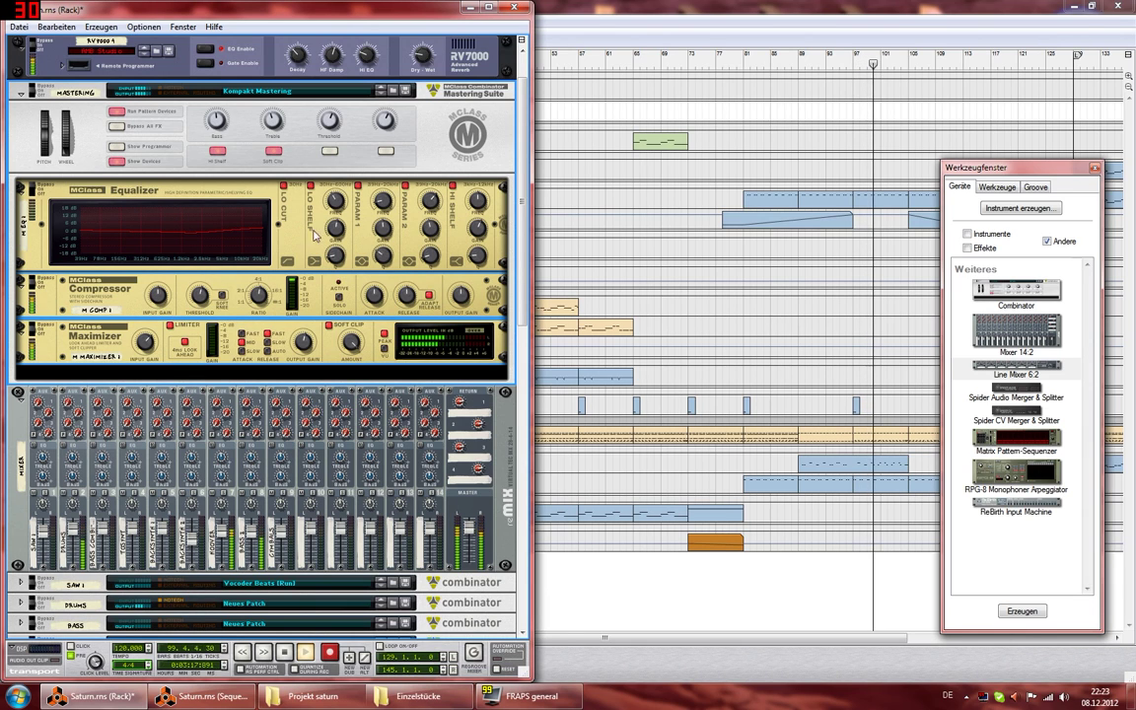
Step: Compare BASS 1 with Bass Boost Off switched on and off during playback, and lower its Bass Boost a little
left_click(837, 87)
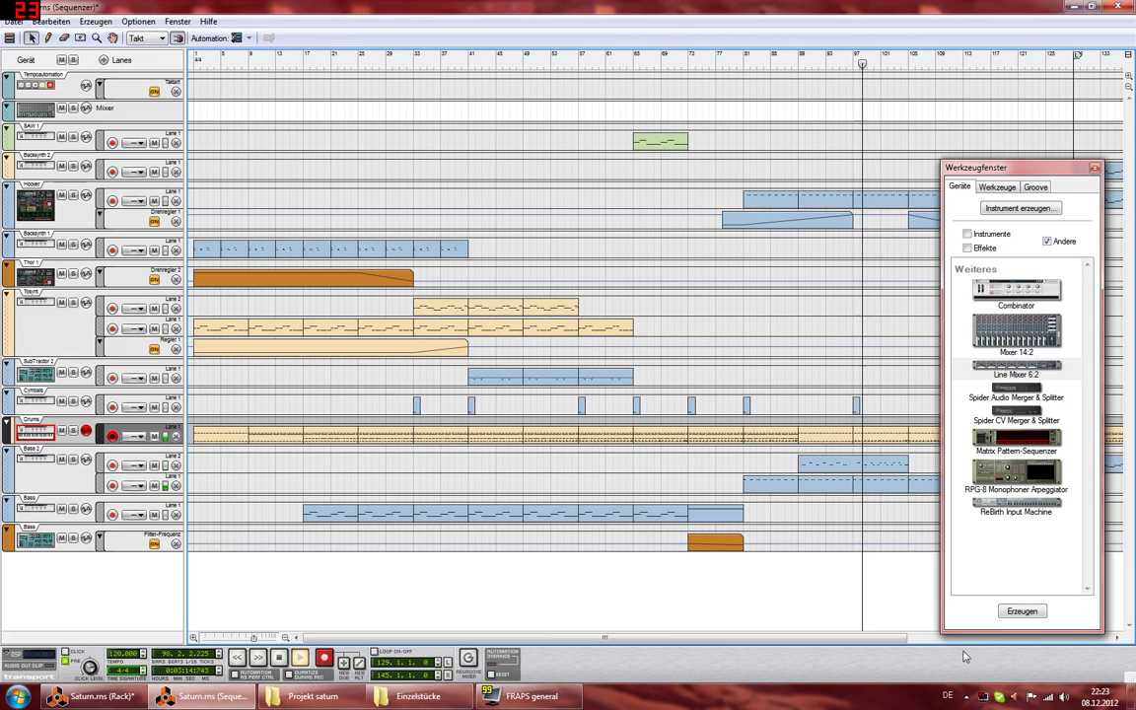
left_click_drag(773, 638, 920, 633)
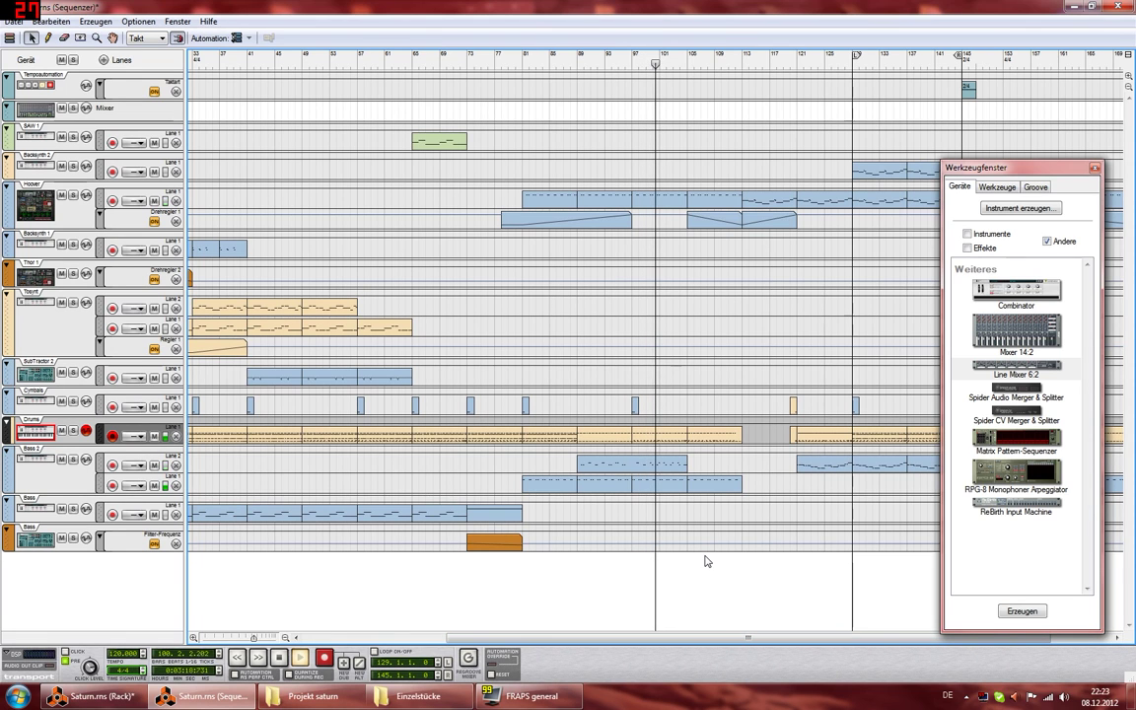
left_click(120, 696)
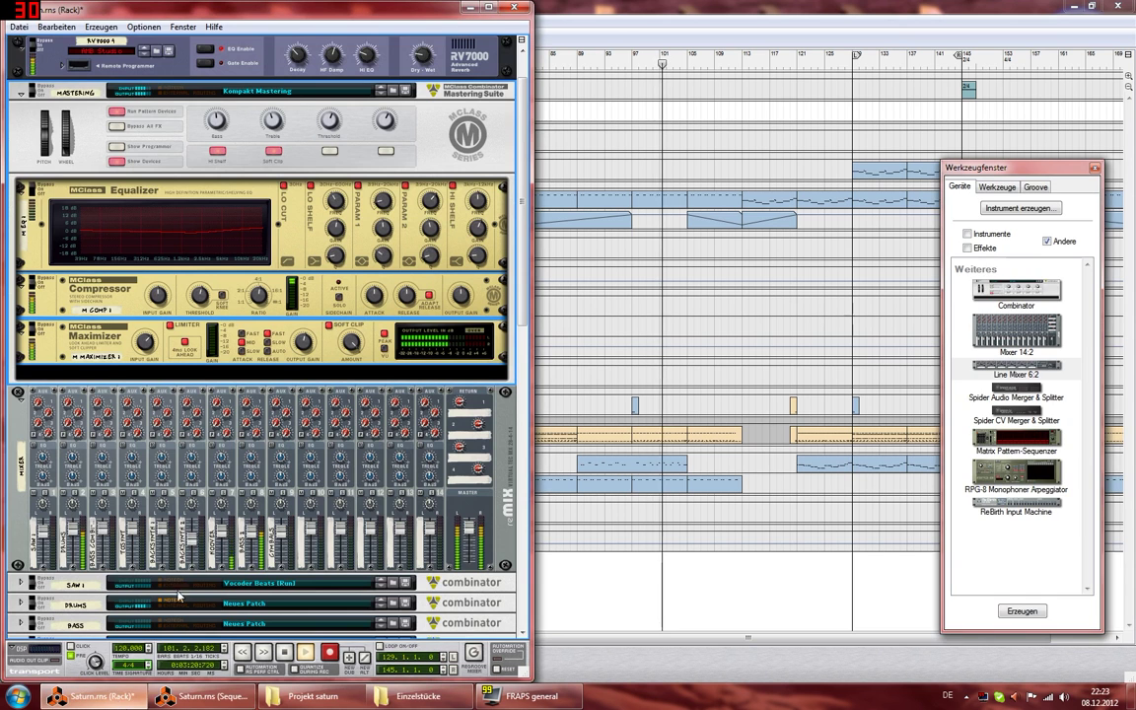
scroll(179, 595, "down", 15)
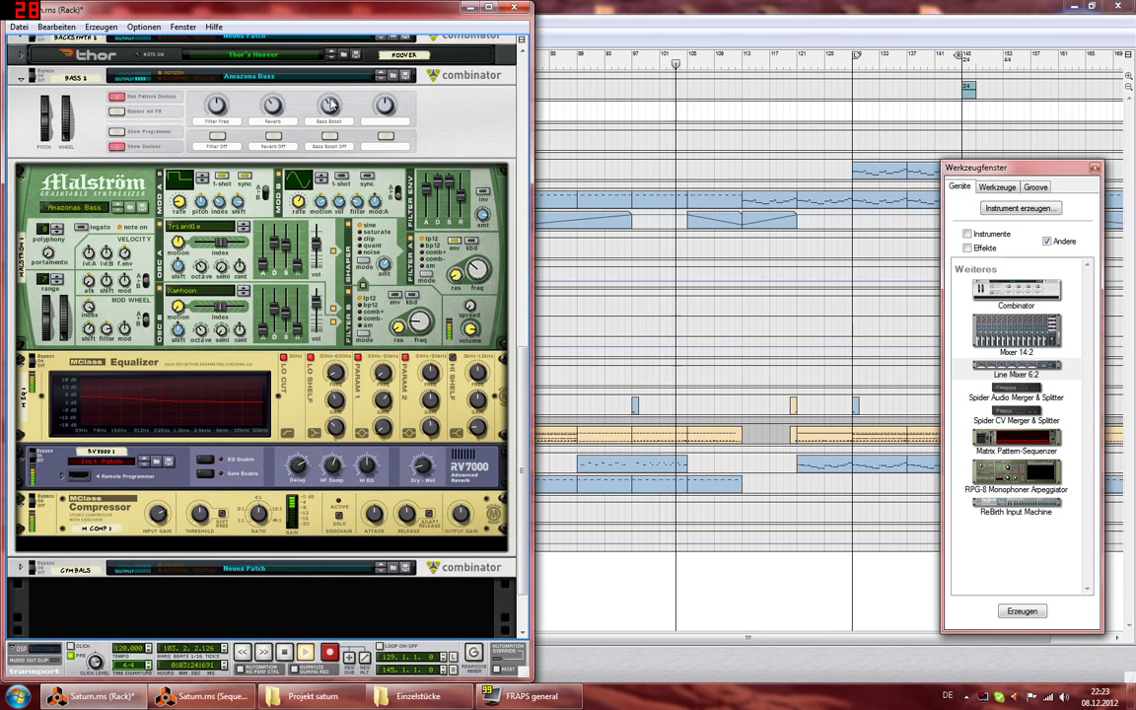
left_click(329, 138)
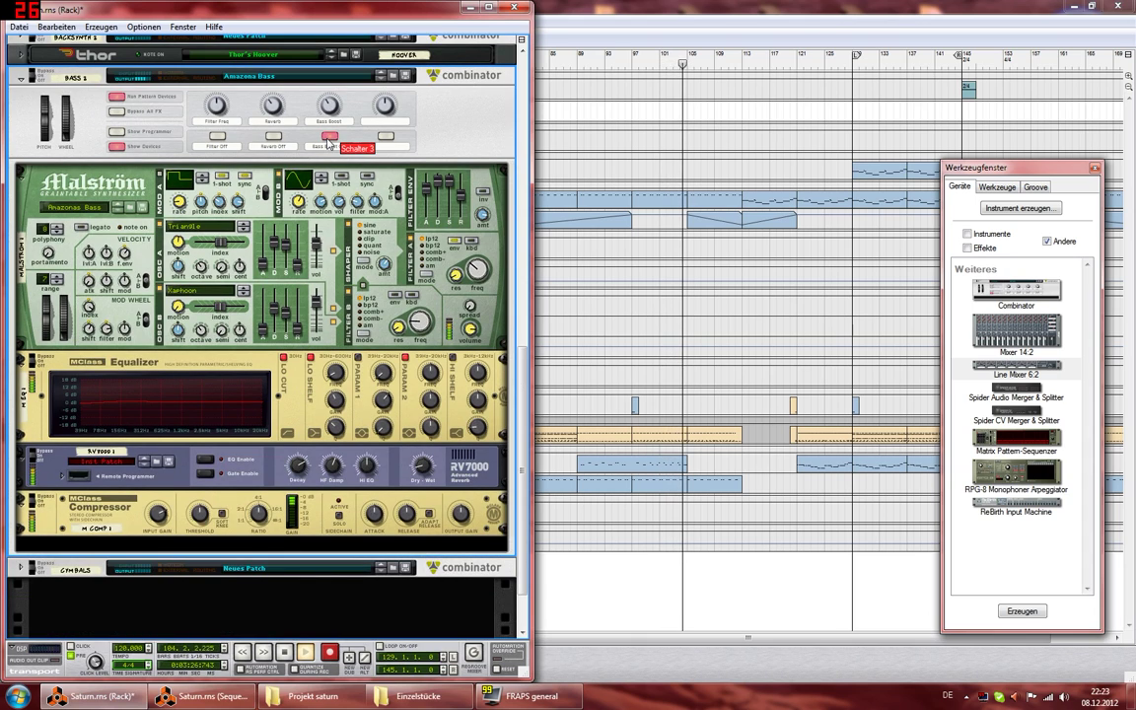
left_click(329, 139)
left_click_drag(332, 106, 346, 132)
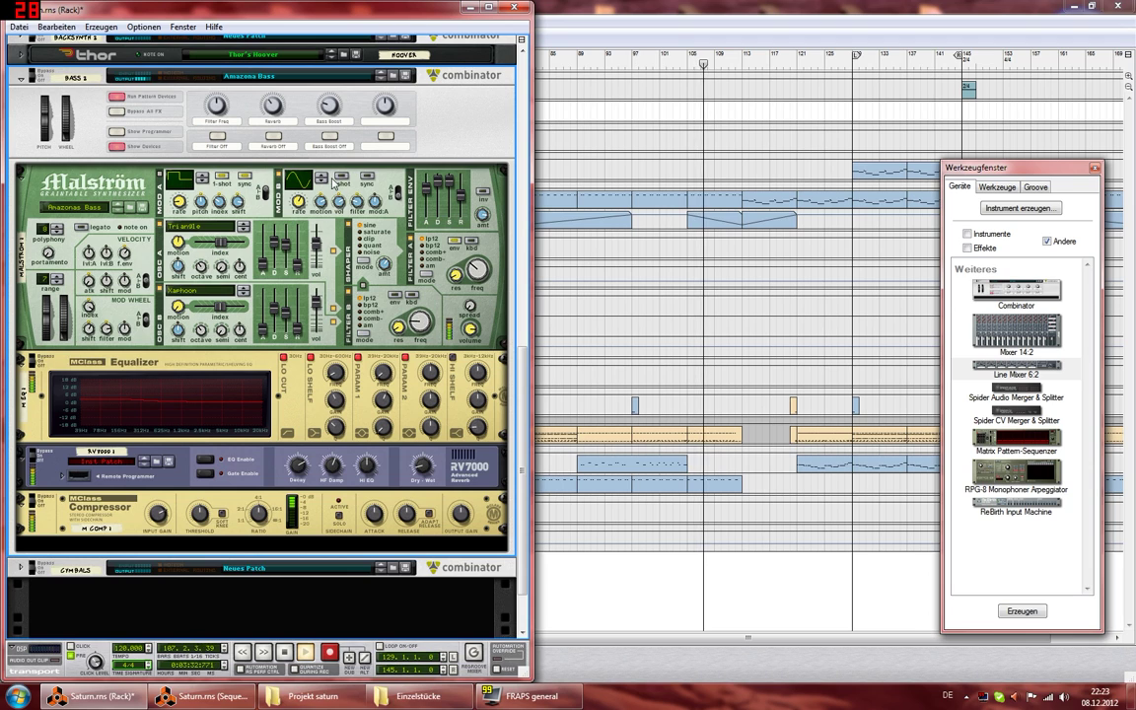
Step: Replay the song from bar 97 and again from bar 105 to listen to the reduced bass boost
left_click(677, 347)
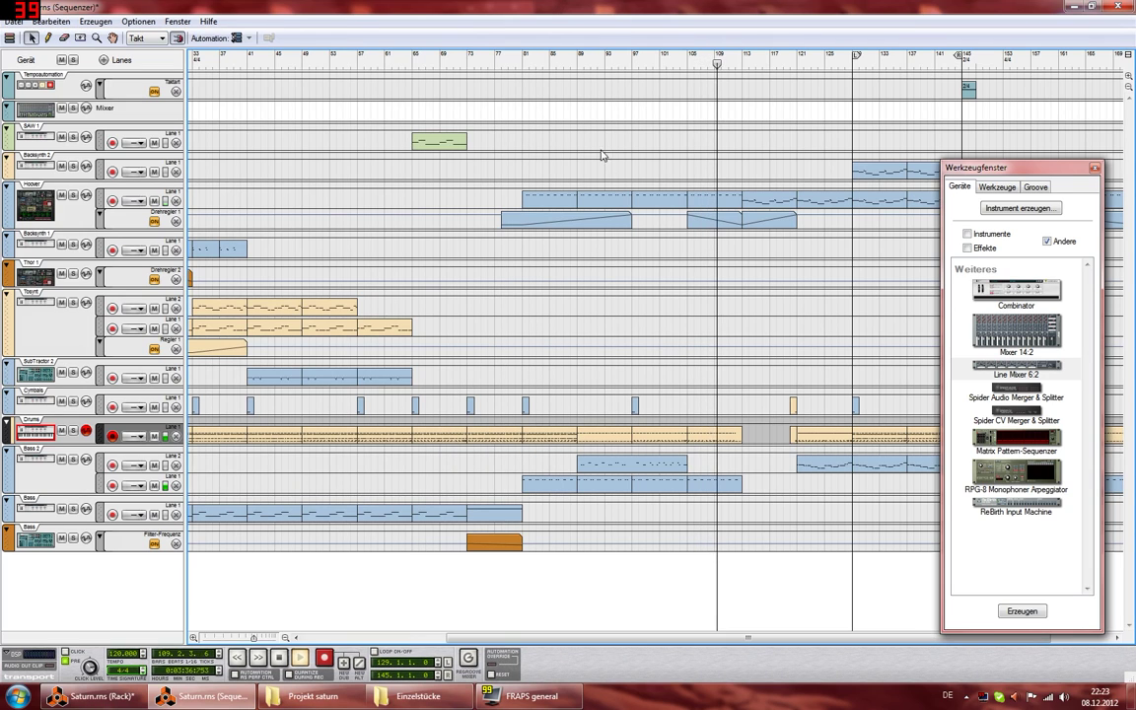
left_click(631, 61)
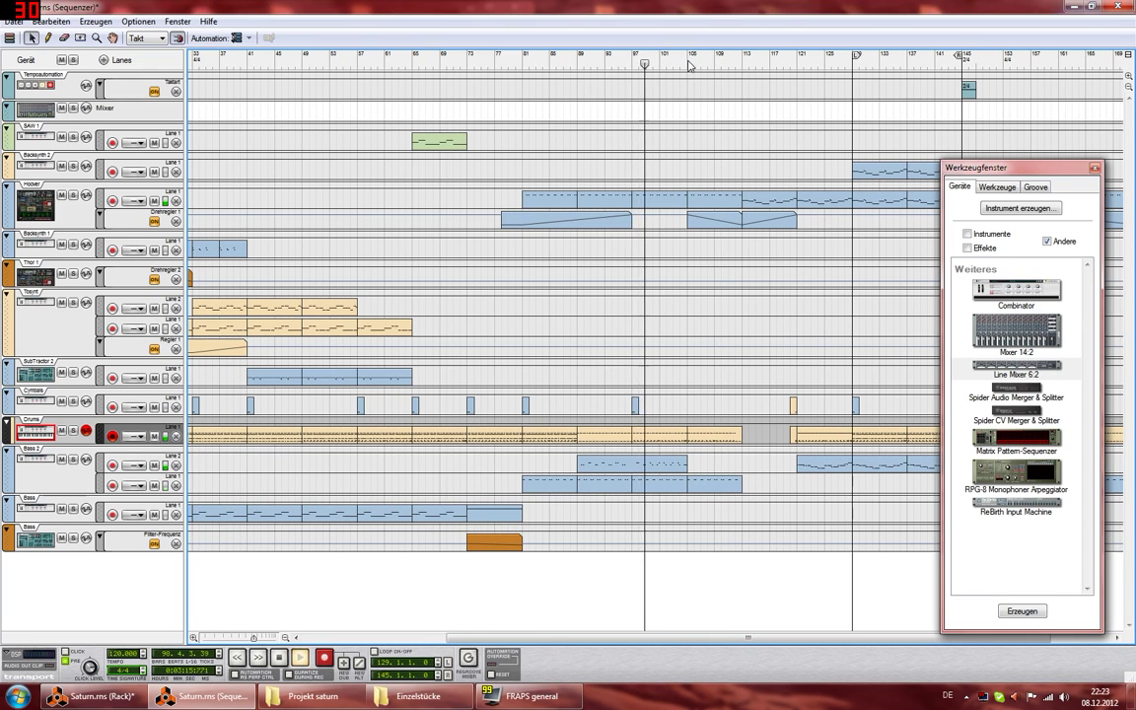
left_click(688, 64)
left_click(98, 696)
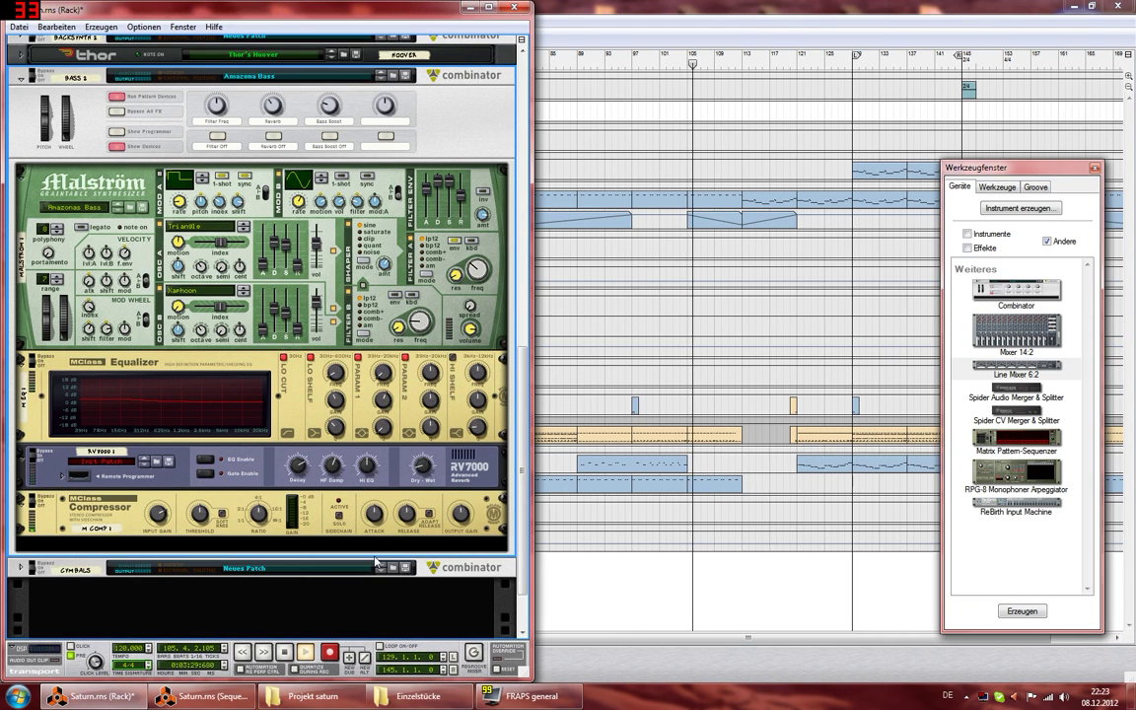
Step: Examine the RV7000 reverb, the mastering suite and the mixer levels in the rack during playback
scroll(375, 390, "up", 4)
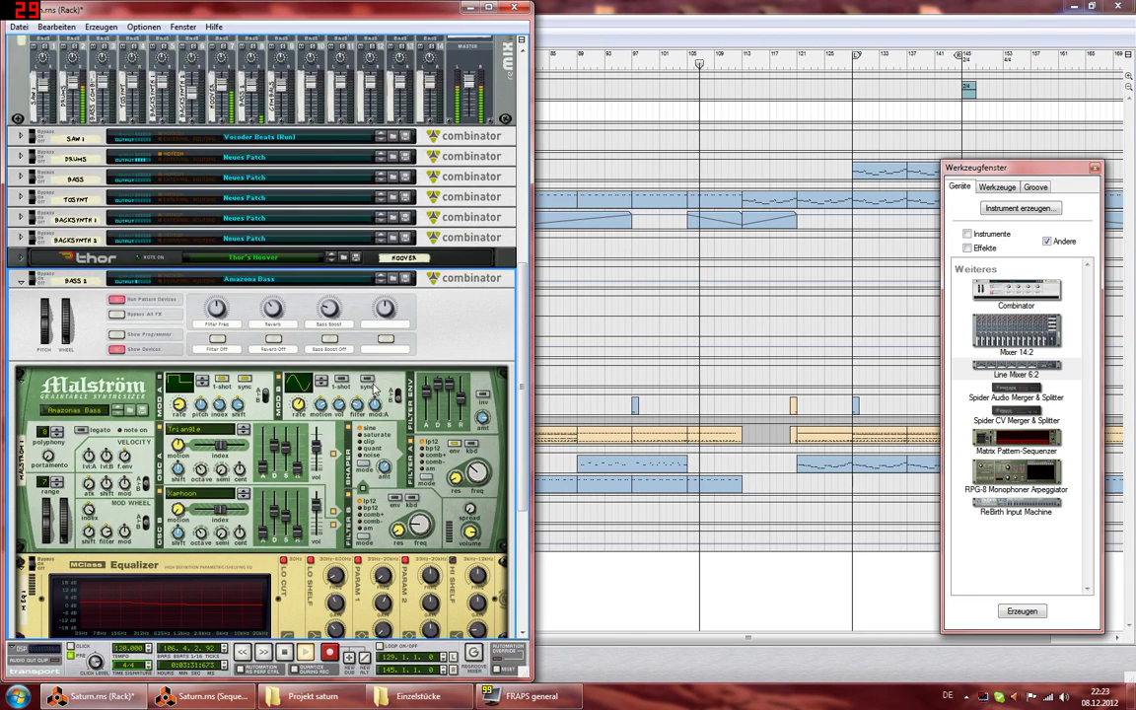
scroll(375, 390, "up", 8)
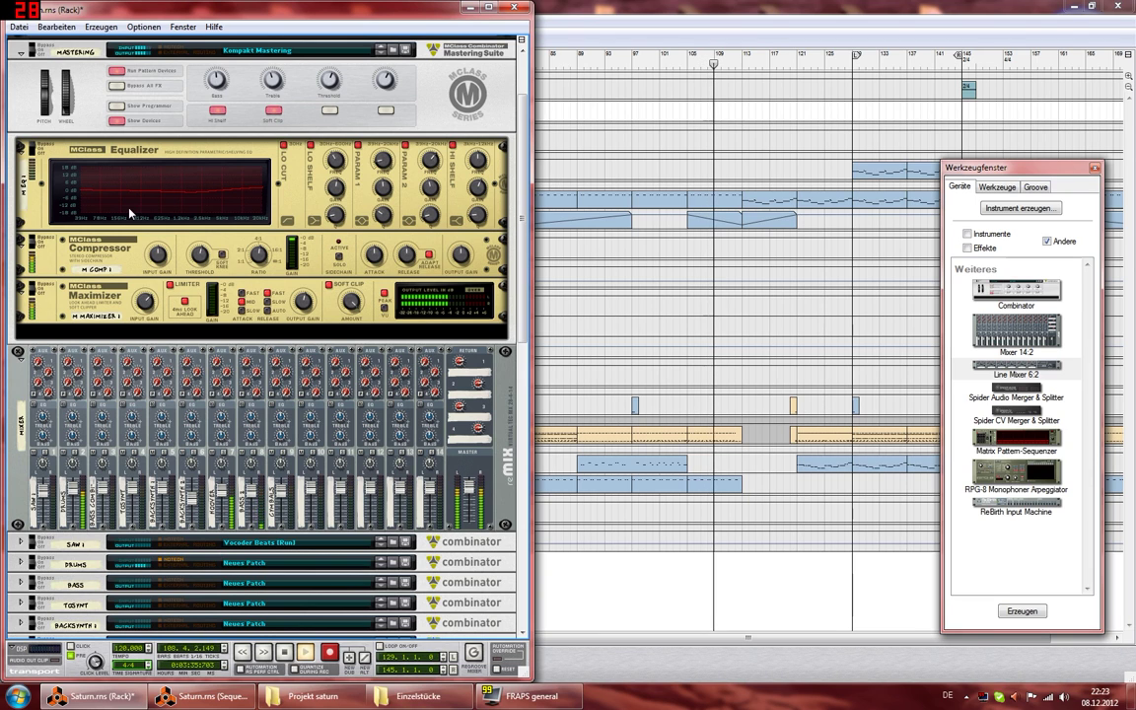
scroll(130, 212, "up", 2)
scroll(162, 215, "down", 2)
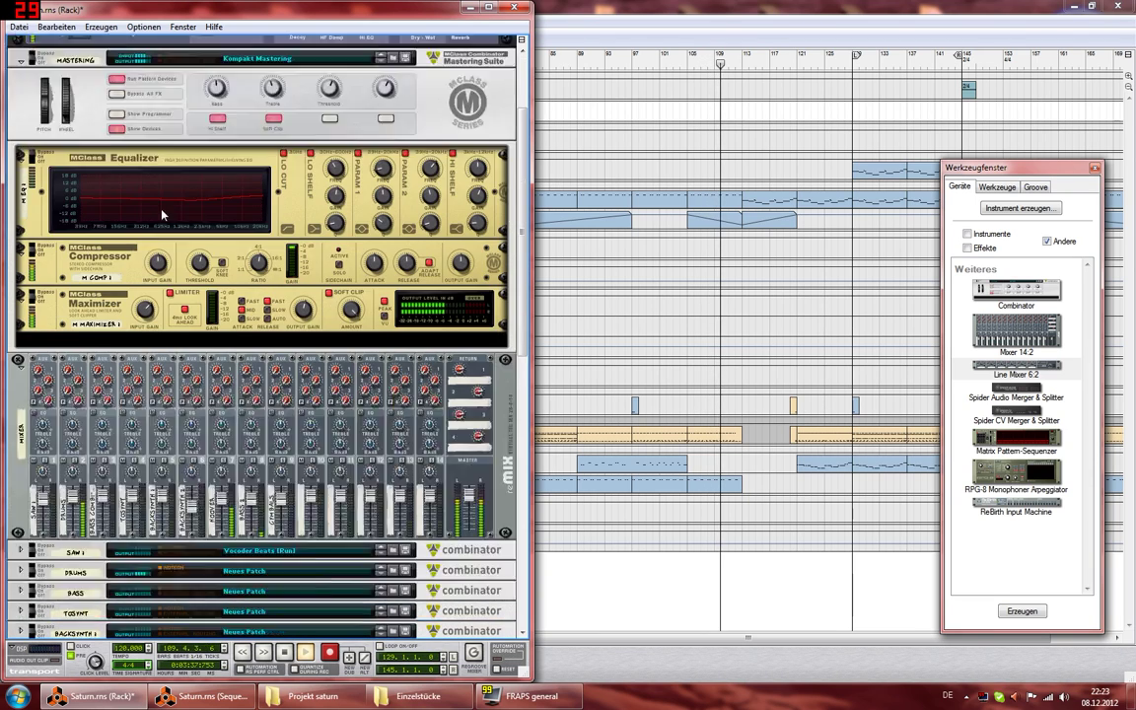
scroll(163, 213, "down", 3)
scroll(163, 212, "up", 4)
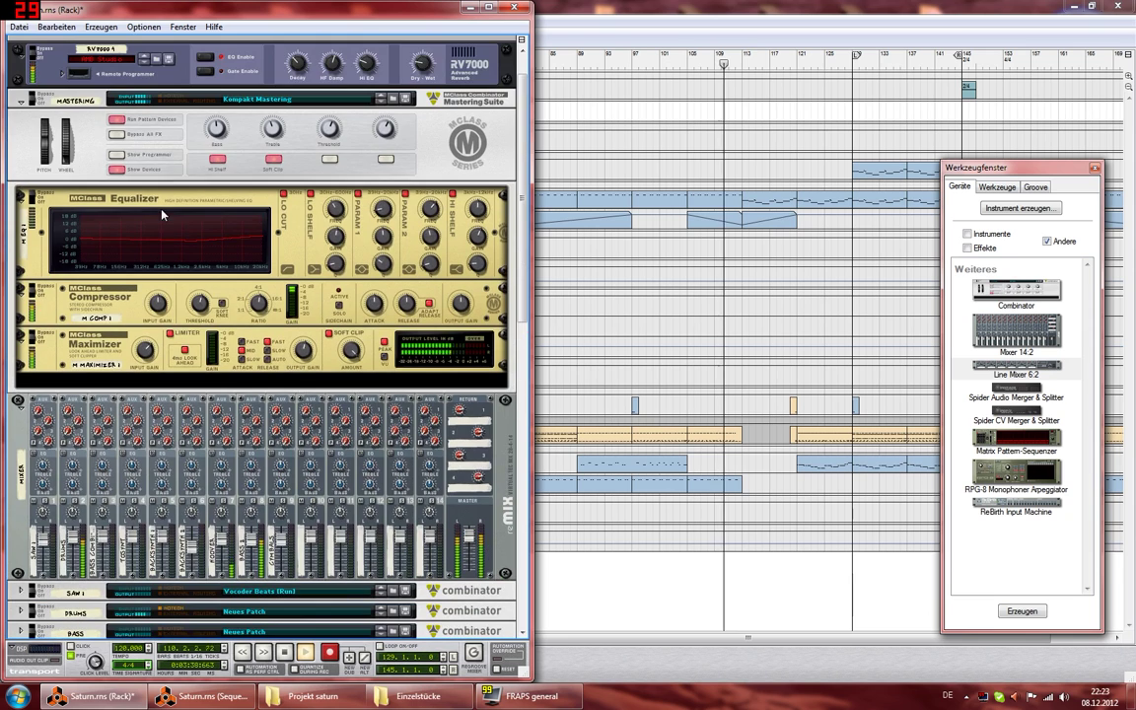
left_click(62, 75)
left_click(59, 72)
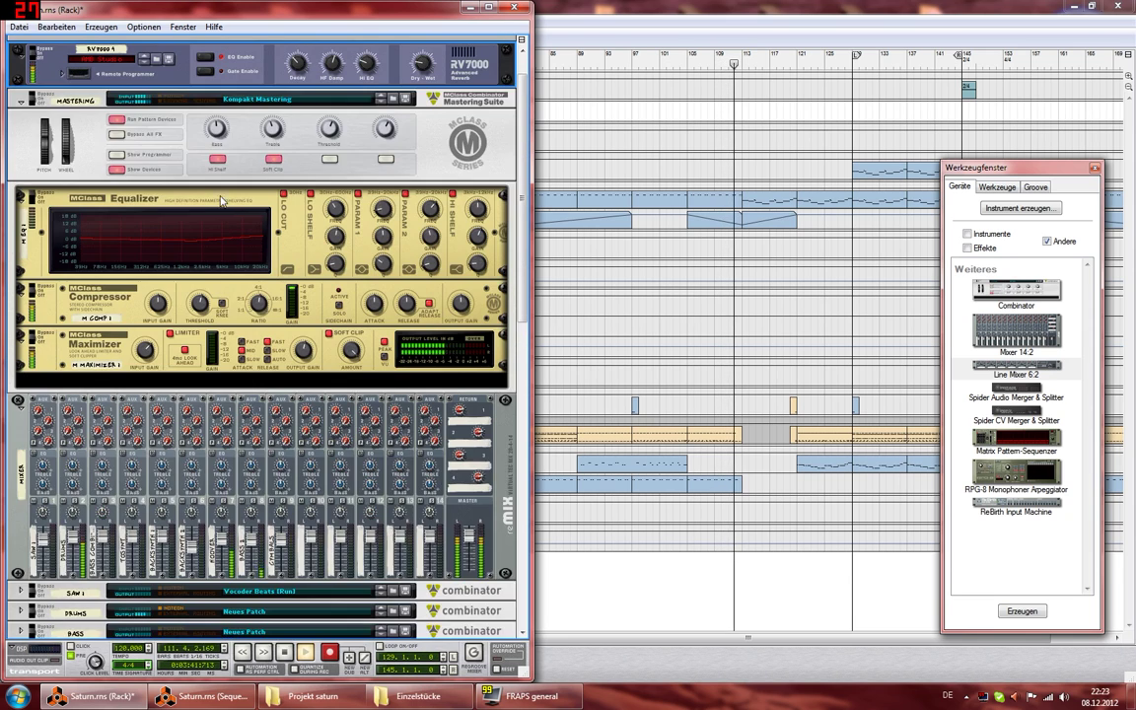
scroll(222, 202, "down", 4)
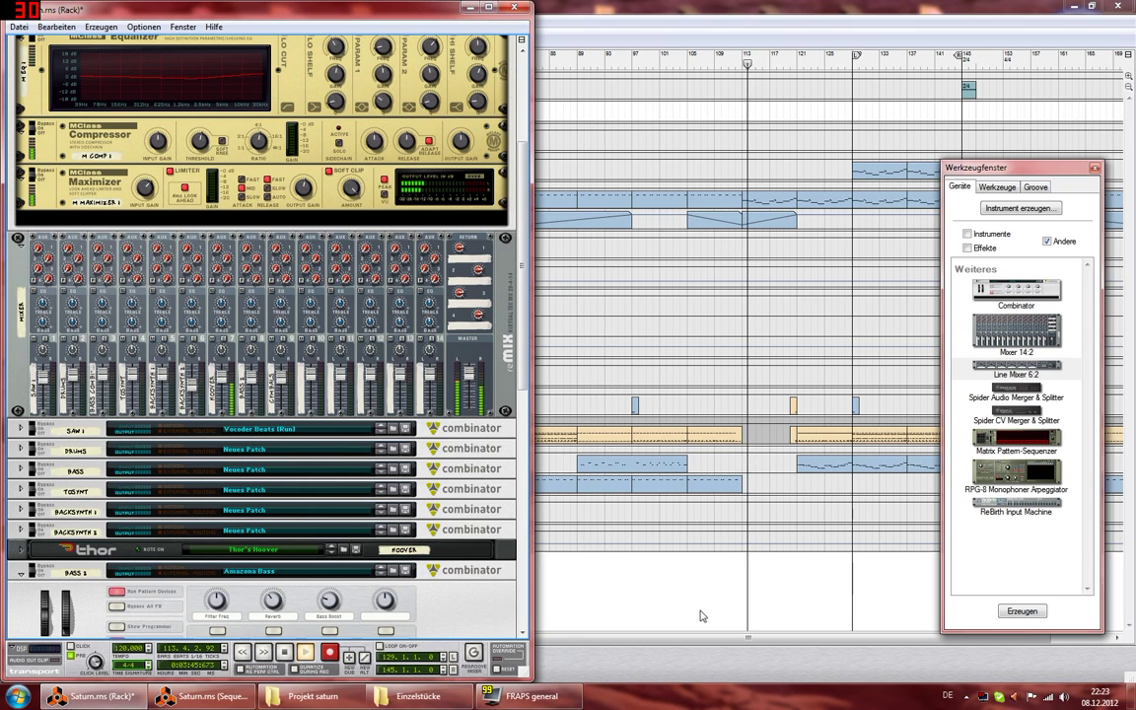
Step: Clear the short cymbal and drum clips just before bar 121 and copy the cymbal clip from bar 129 to bar 121
left_click_drag(831, 637, 891, 641)
left_click(98, 697)
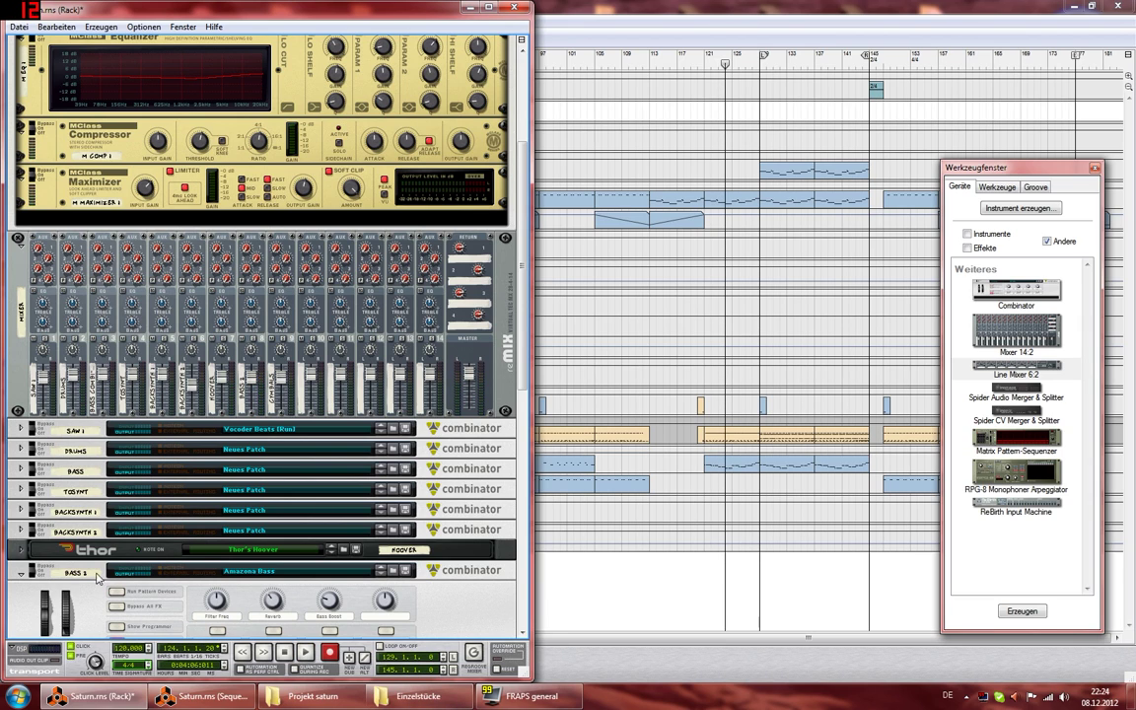
left_click(687, 304)
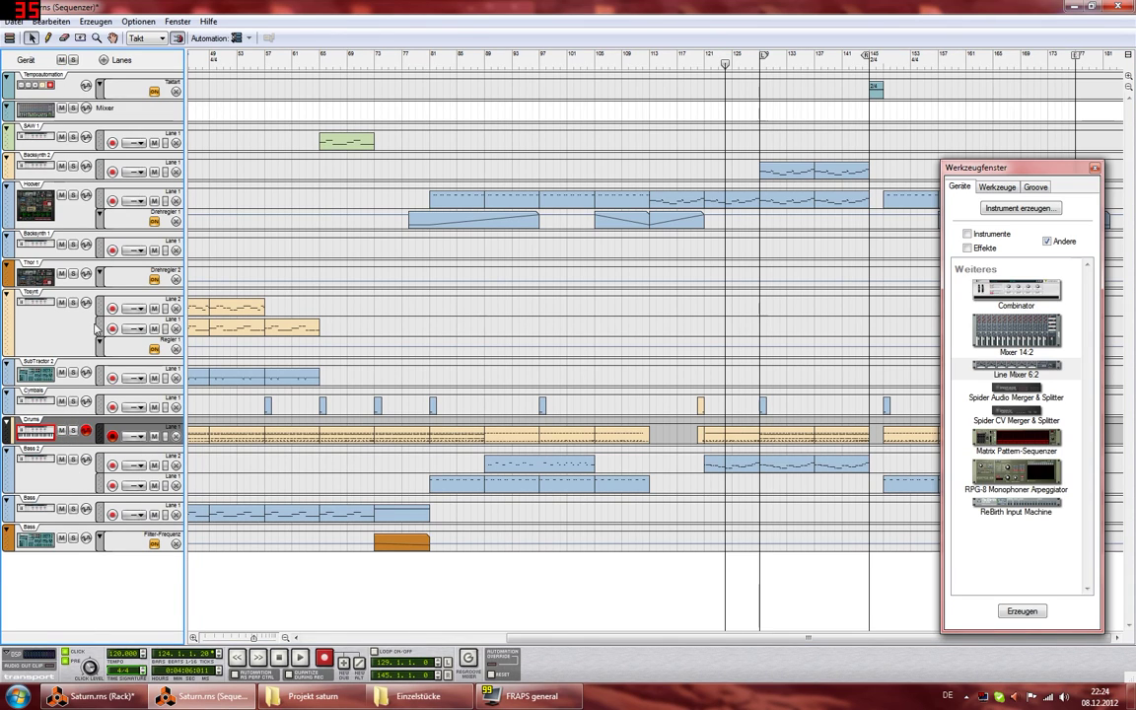
left_click(72, 274)
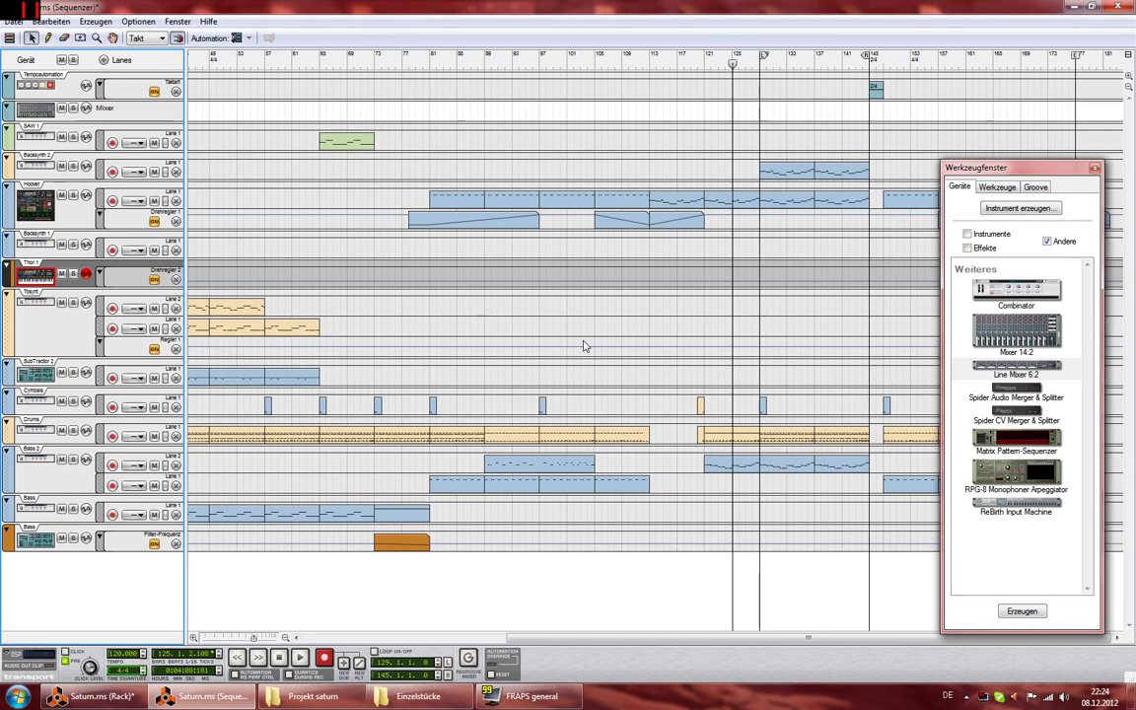
left_click(699, 407)
key("Delete")
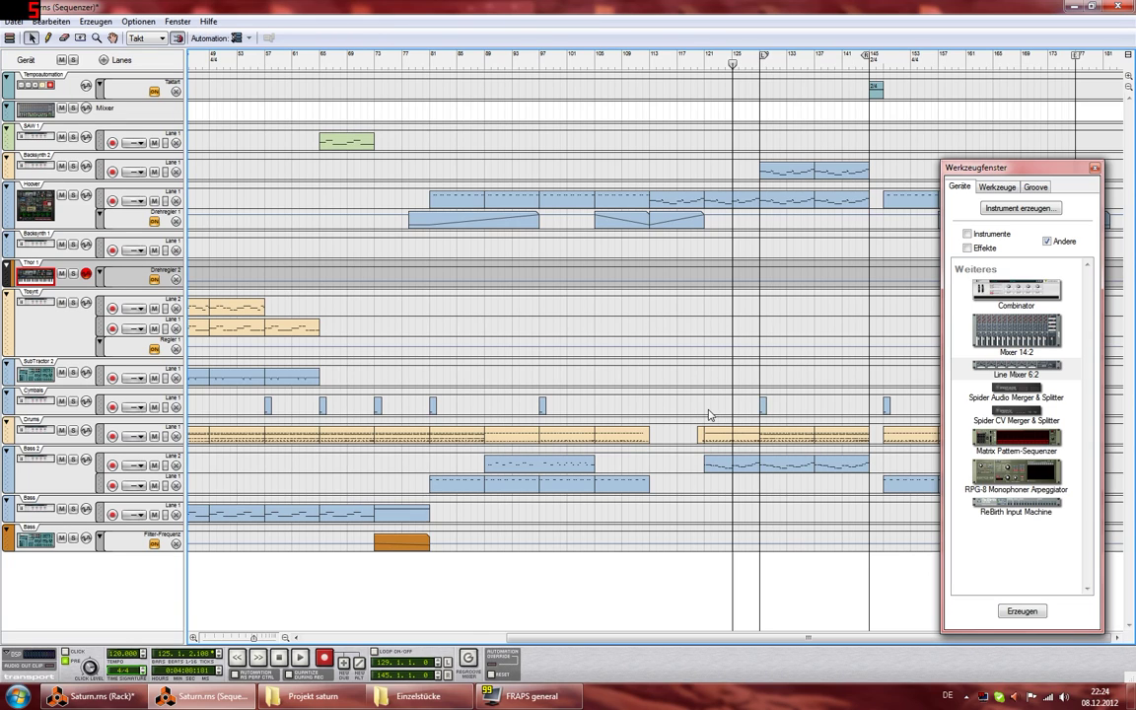
left_click(764, 406)
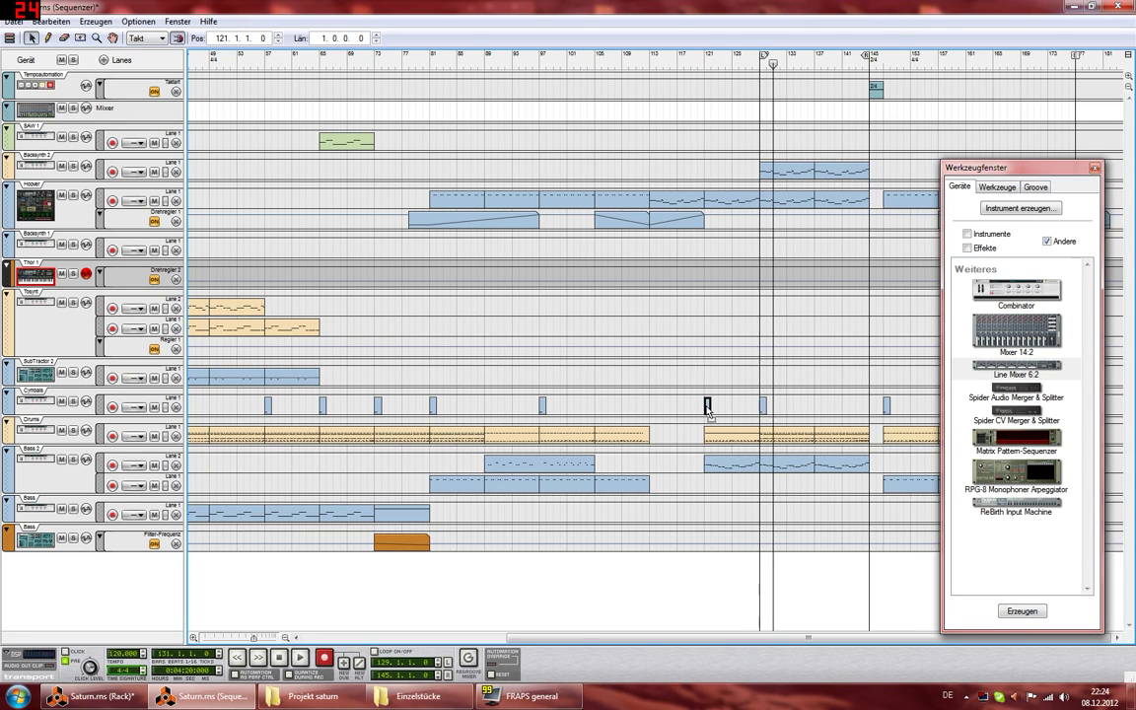
Step: Play the song from bar 119 to hear the moved cymbal hit and check the BASS 1 channel level in the mixer
left_click(689, 61)
key("space")
left_click(785, 340)
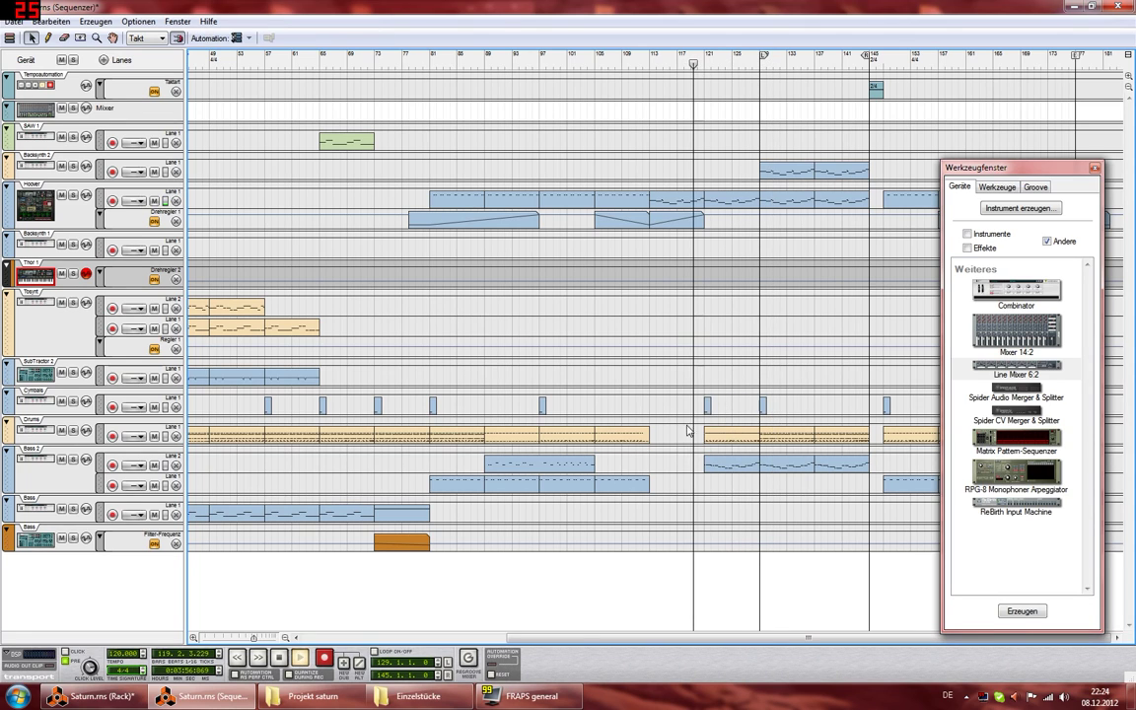
left_click(104, 697)
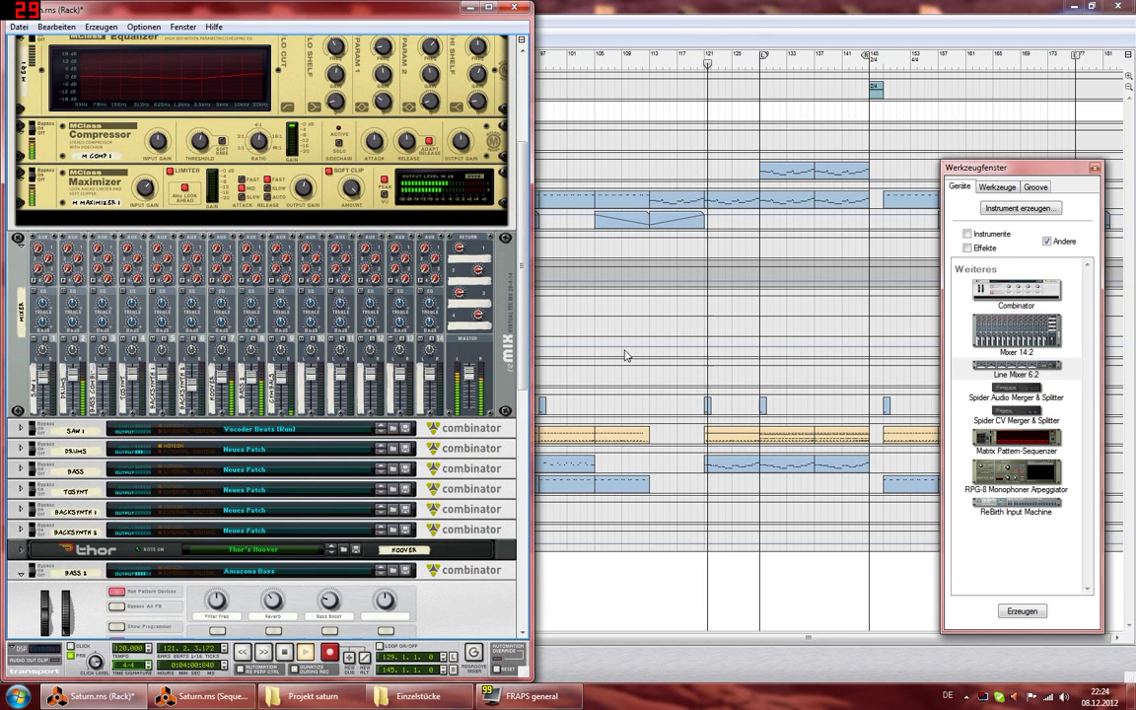
scroll(457, 325, "up", 2)
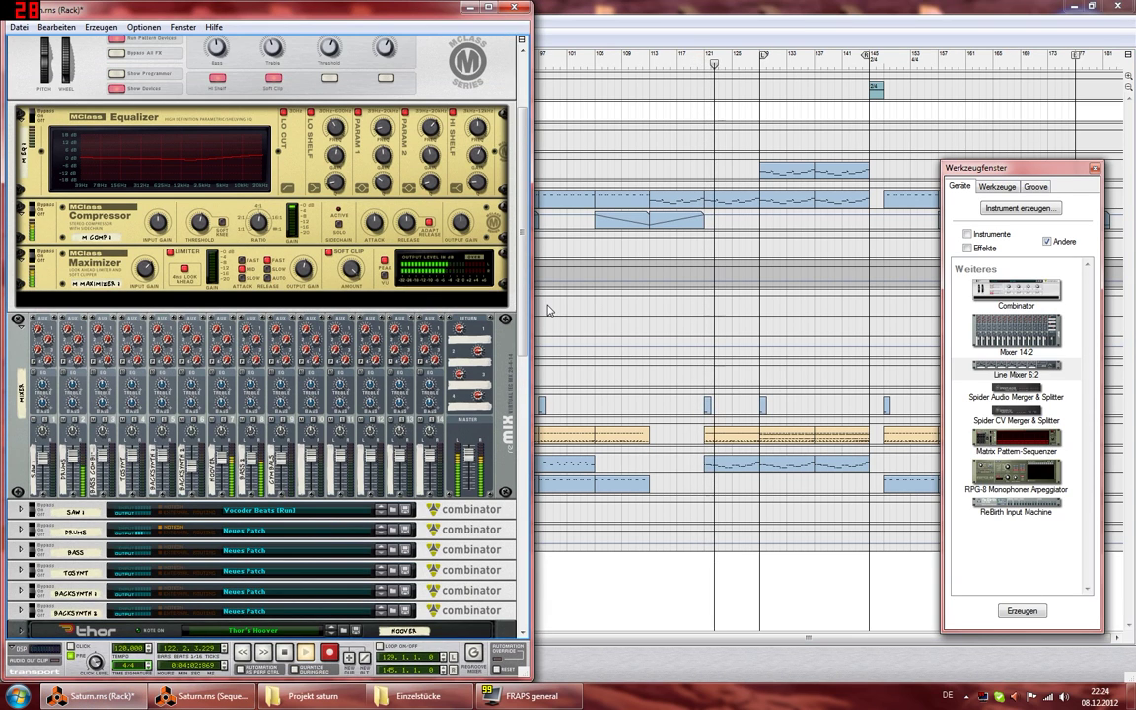
left_click(252, 466)
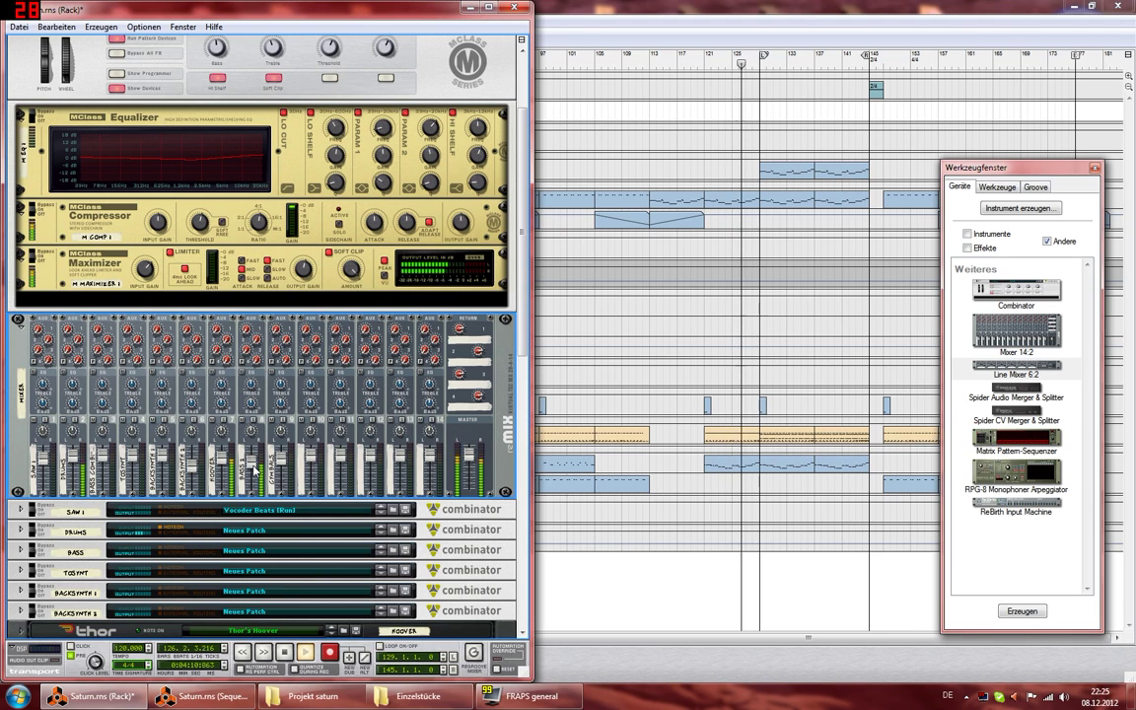
mouse_move(253, 465)
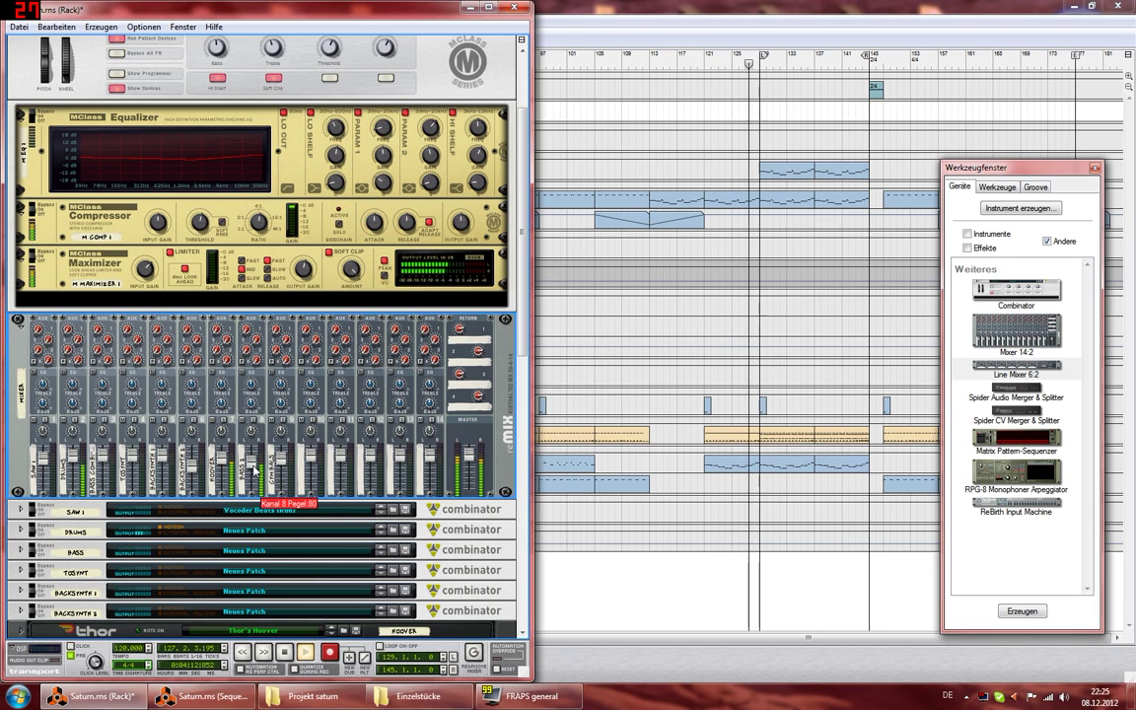
Step: Unfold the BASS 1 combinator in the rack to examine its devices and fold it again
scroll(255, 471, "down", 5)
left_click(23, 373)
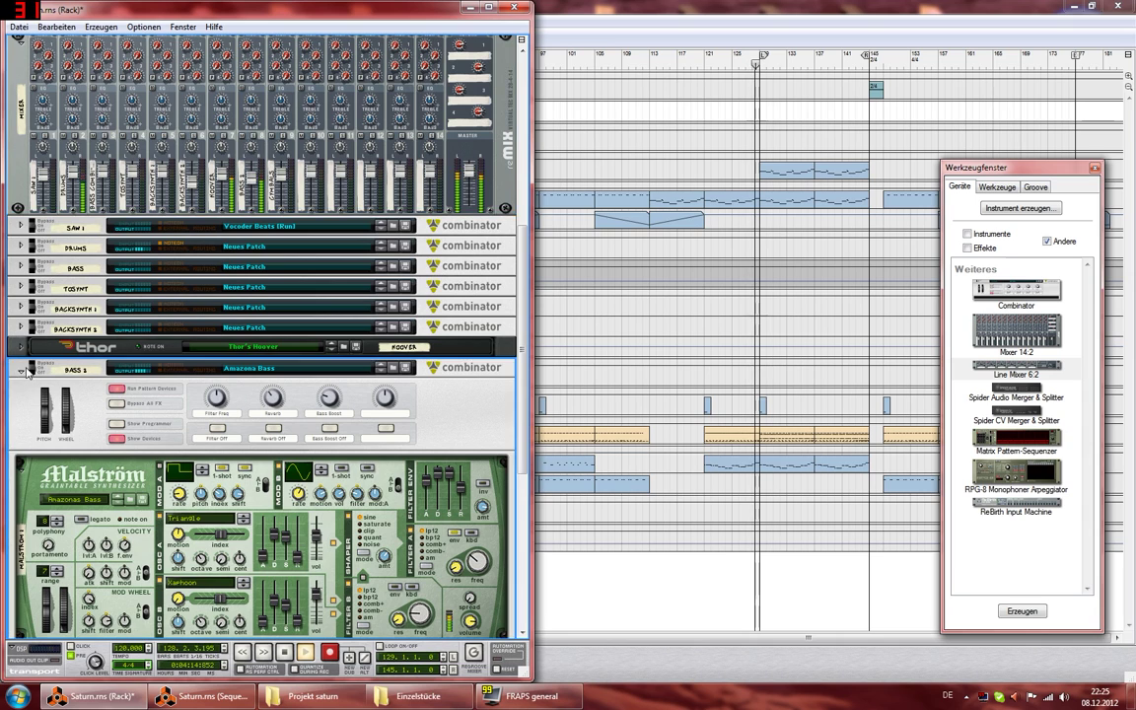
left_click(21, 371)
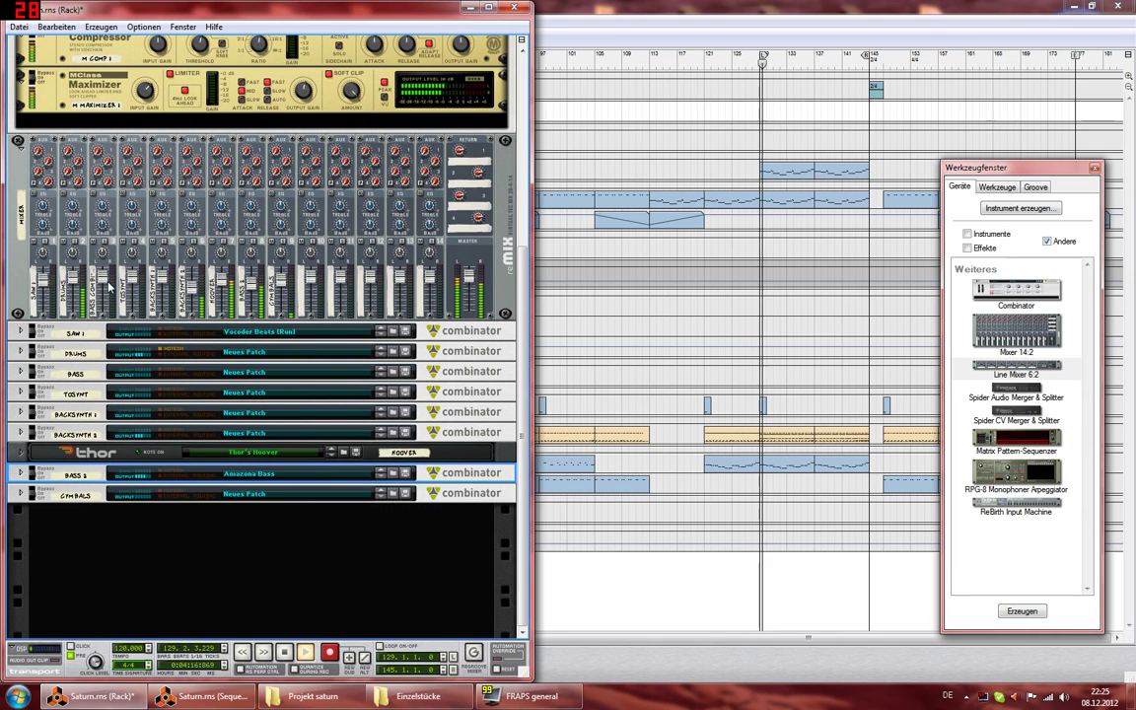
Step: Unfold the DRUMS combinator and check its RV7000 reverb switch and the Redrum's drum 1 level during playback
left_click(21, 352)
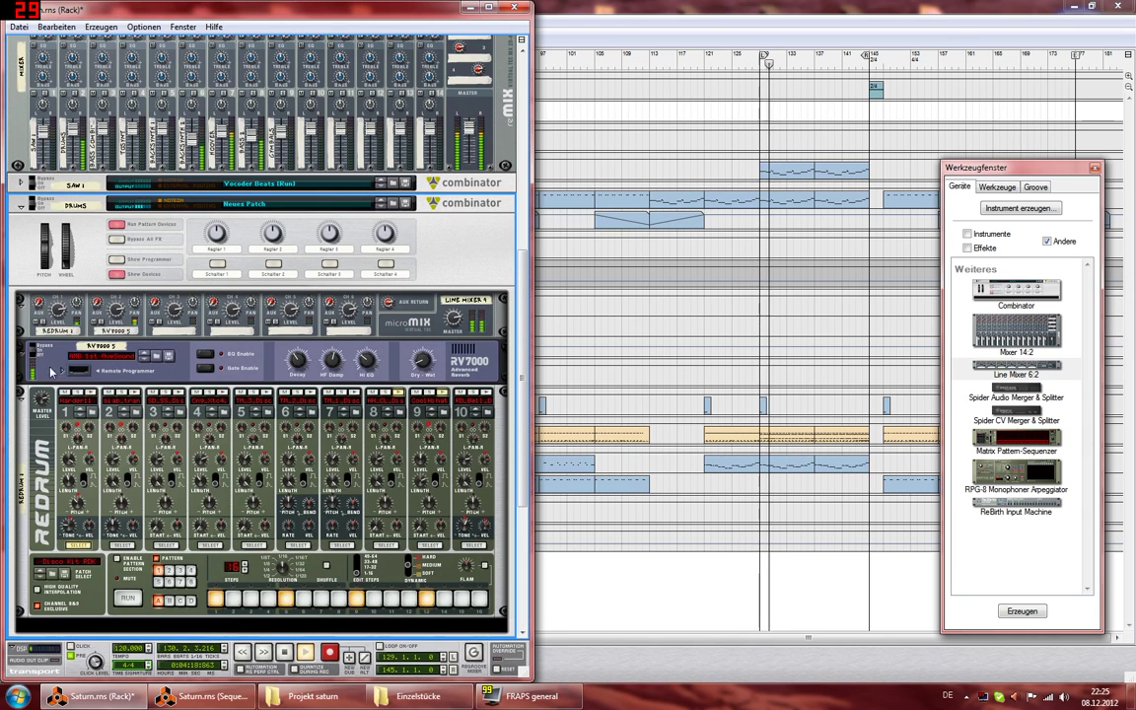
left_click(38, 351)
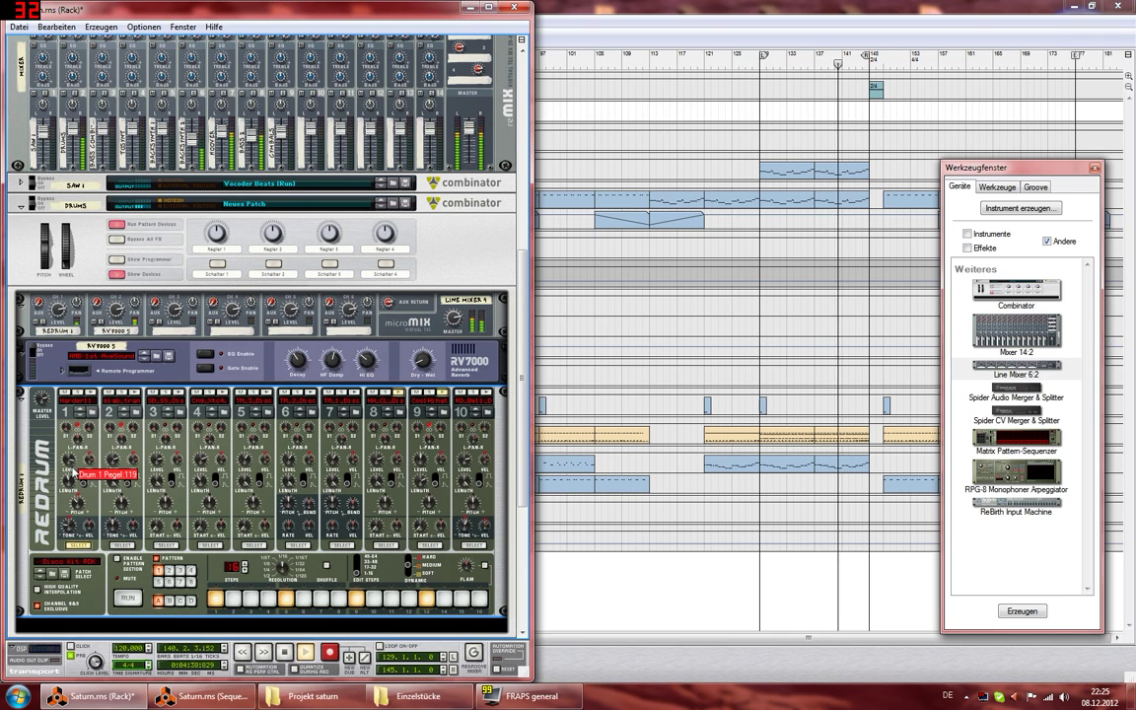
left_click_drag(75, 477, 68, 458)
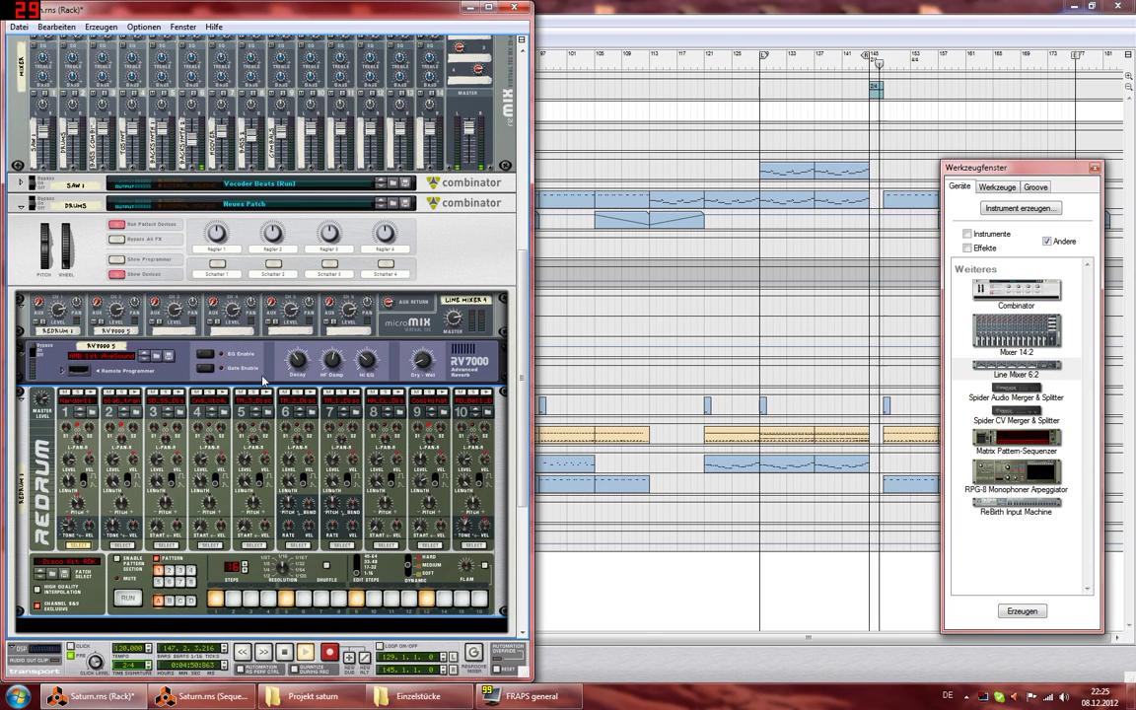
scroll(263, 380, "up", 5)
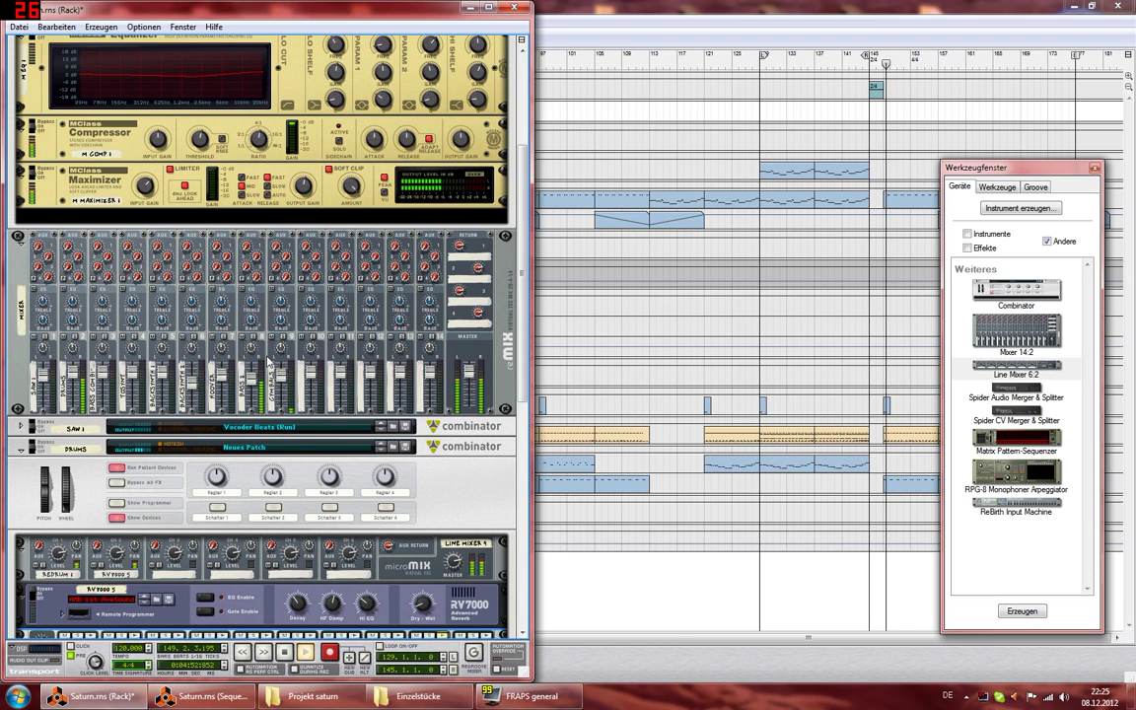
scroll(269, 365, "down", 4)
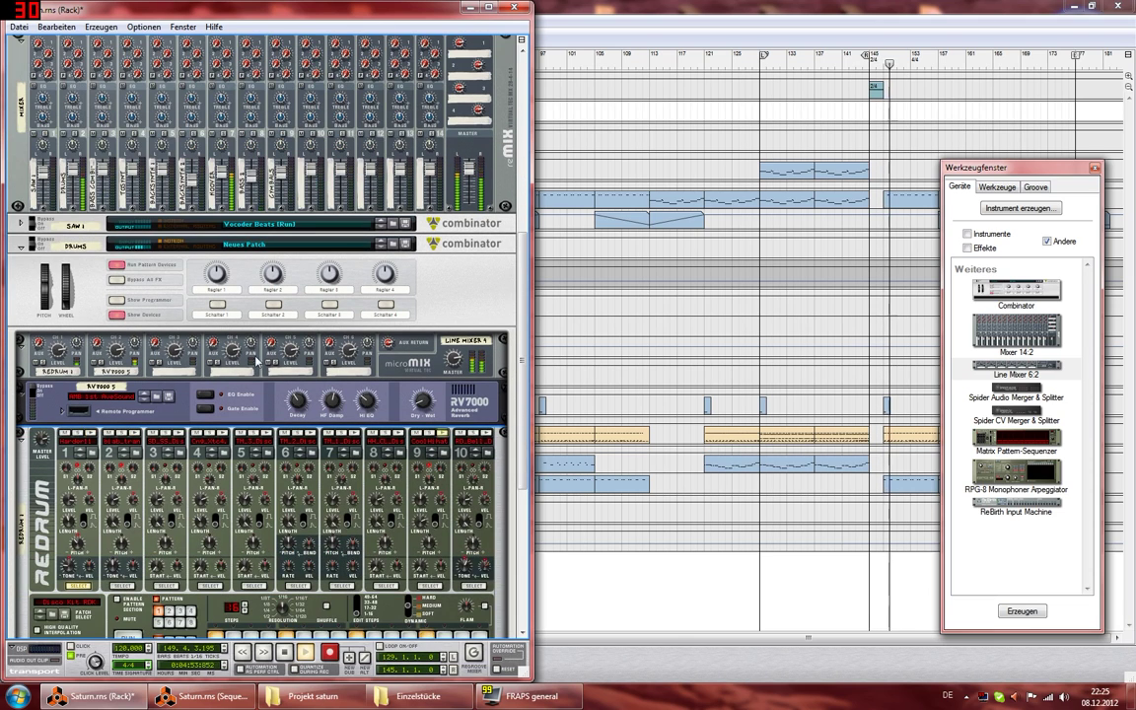
left_click(33, 391)
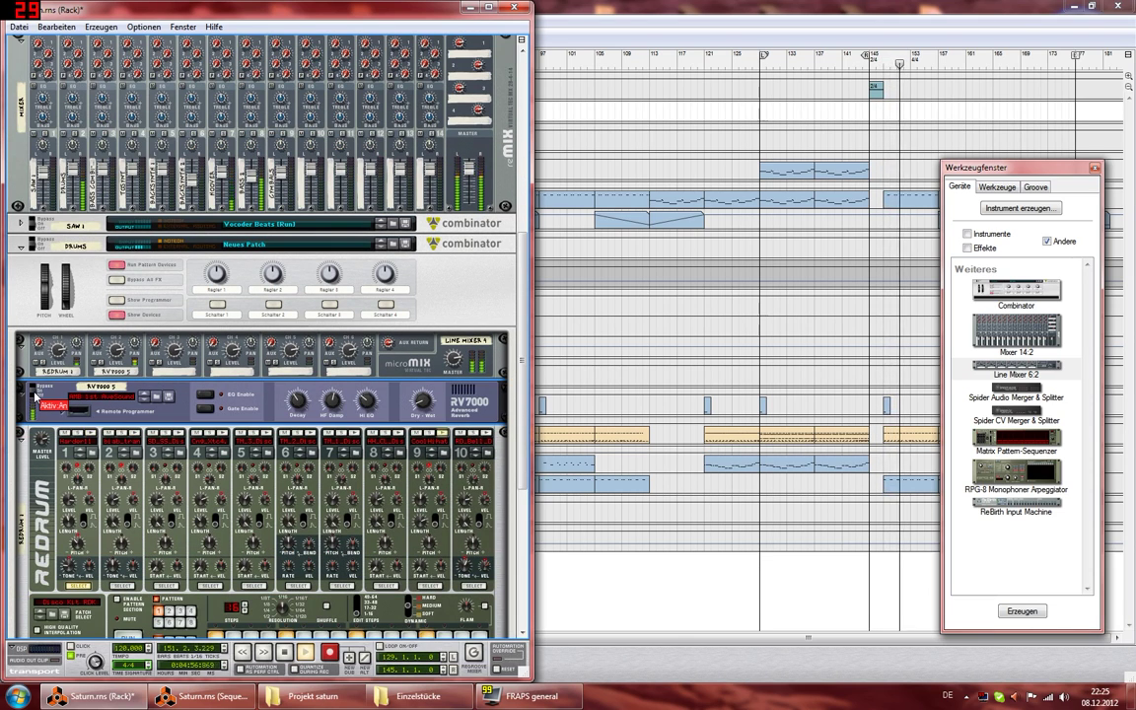
Step: Compare the song with the topmost RV7000 reverb bypassed and active, check its dry/wet amount and fold the device
scroll(44, 384, "up", 8)
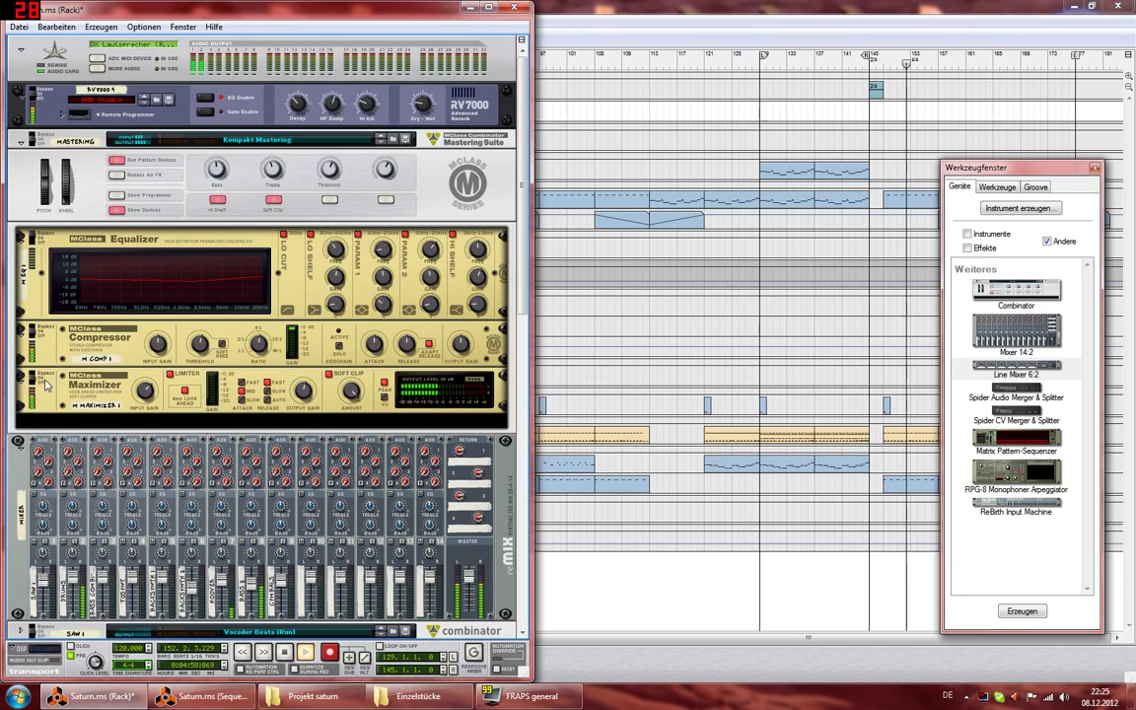
left_click(34, 95)
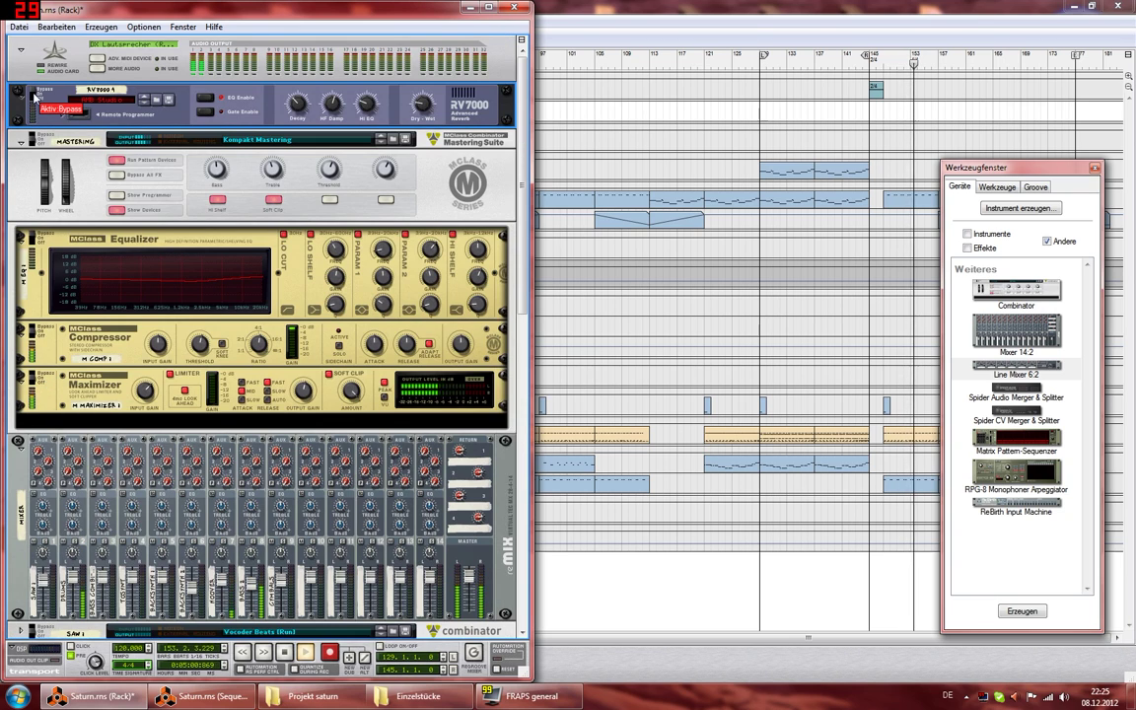
left_click(35, 97)
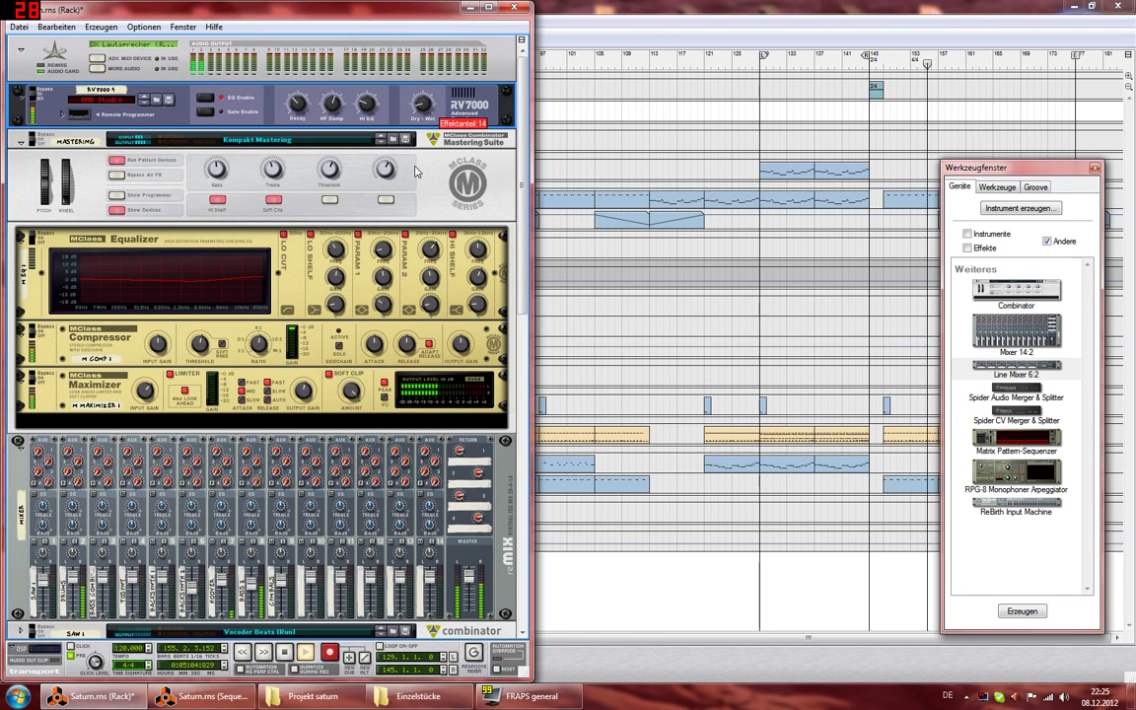
left_click(20, 91)
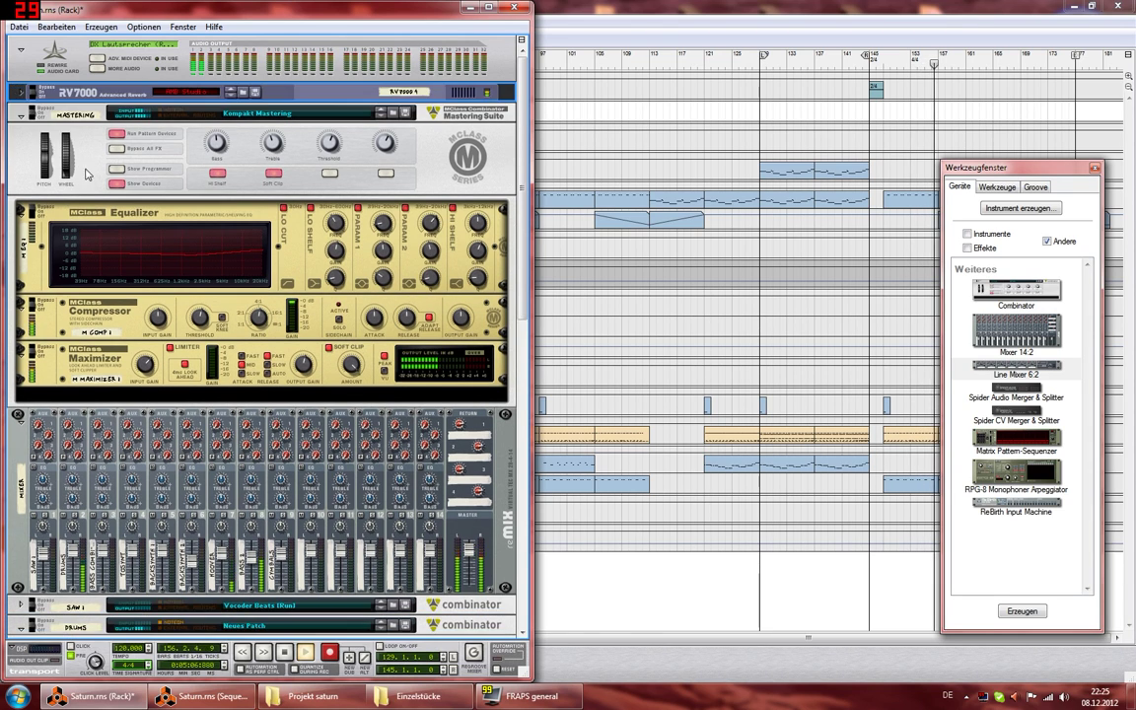
Step: Move the tool window clear of the arrangement and review the mixer, drum devices and remaining combinators while the song plays
scroll(86, 175, "down", 5)
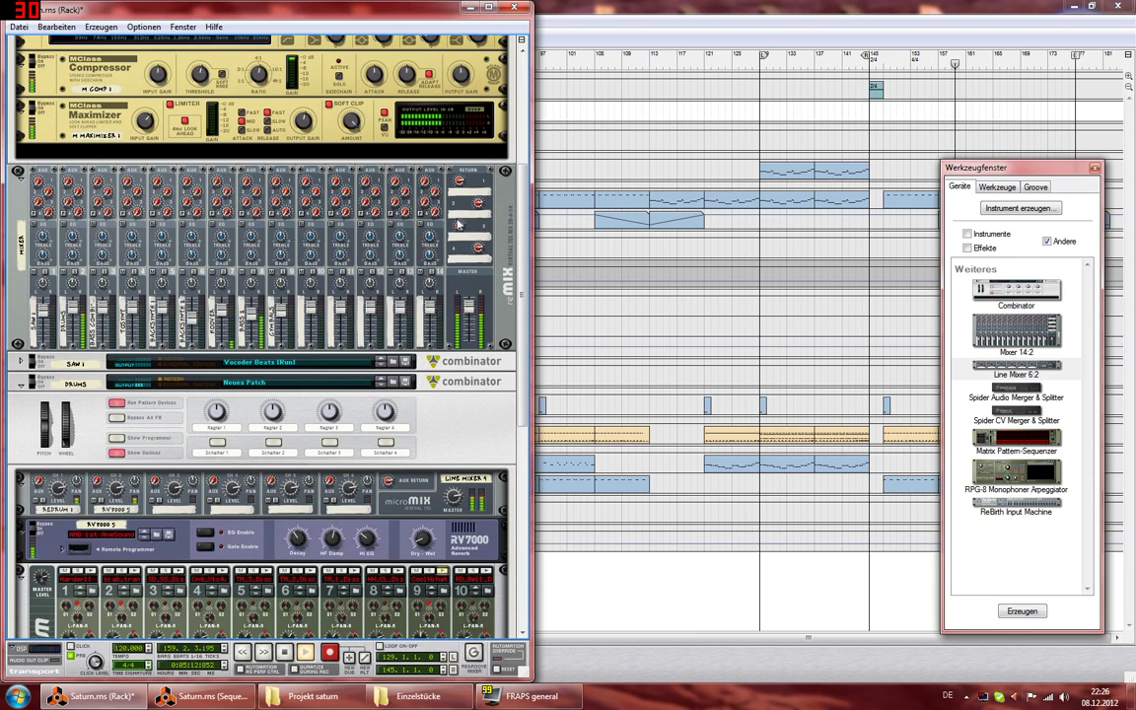
scroll(458, 225, "down", 3)
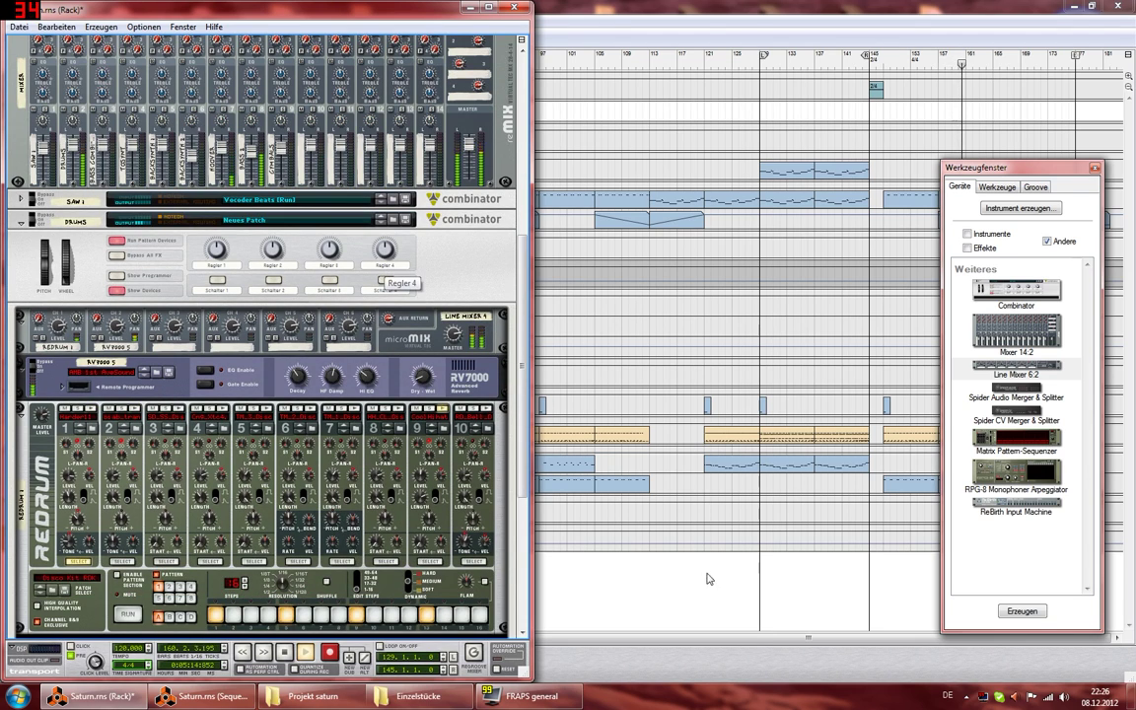
left_click(727, 640)
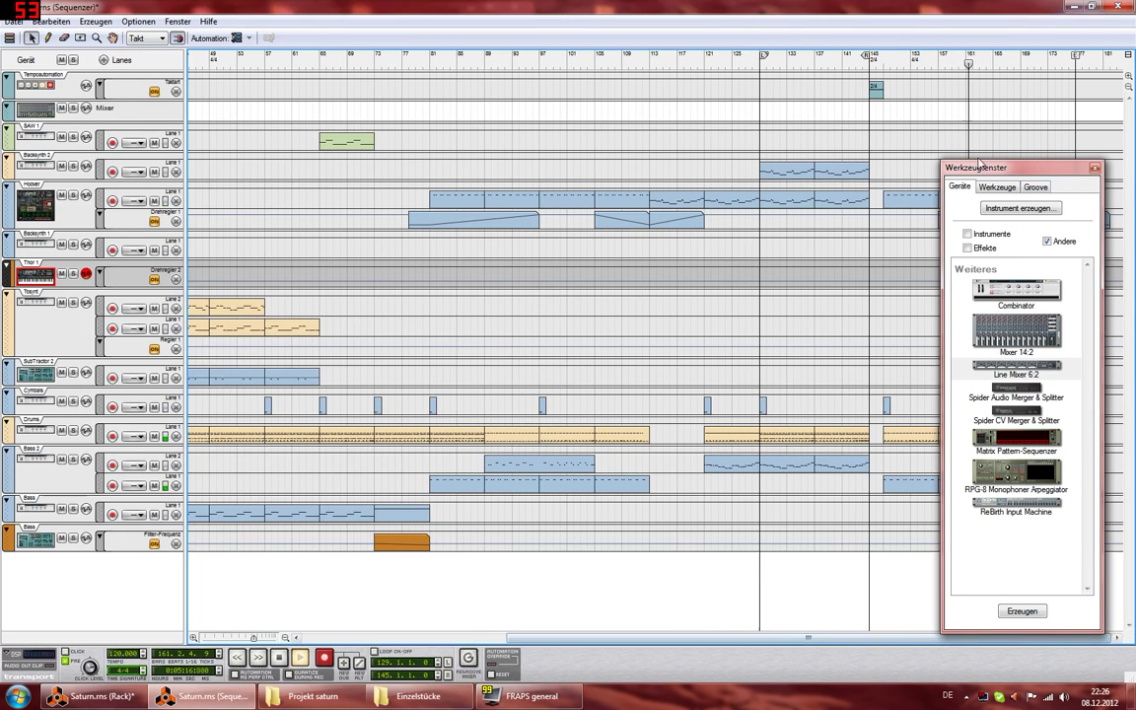
left_click_drag(980, 163, 991, 683)
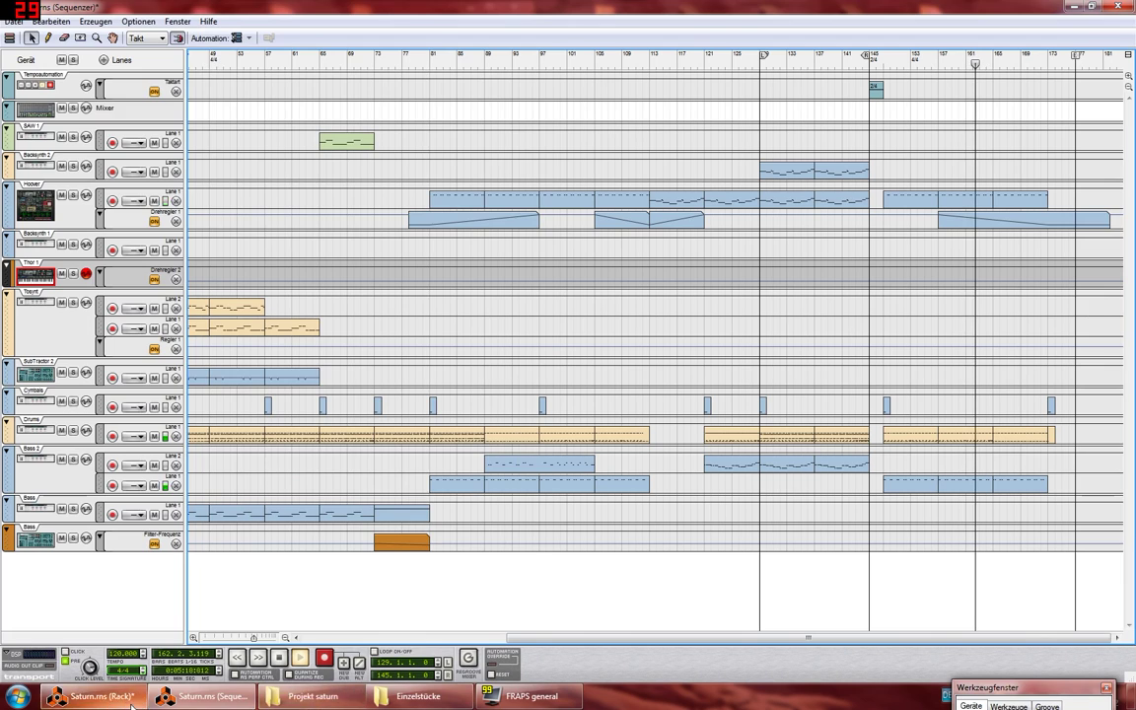
left_click(131, 706)
scroll(381, 514, "down", 3)
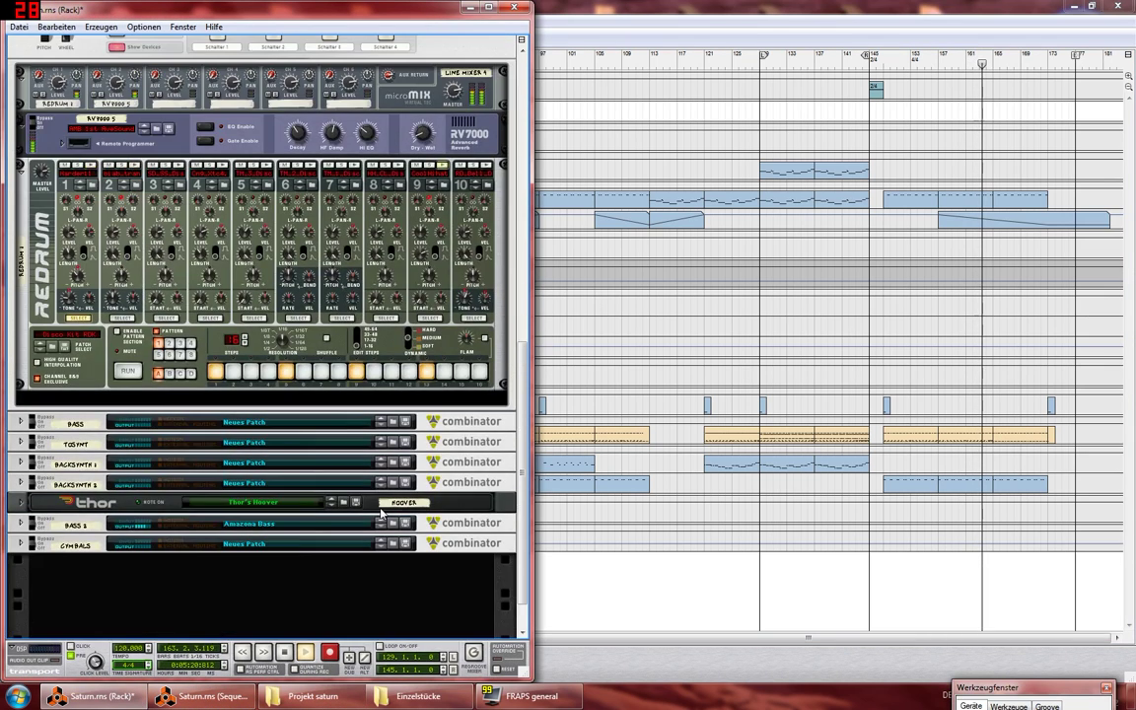
scroll(380, 513, "up", 3)
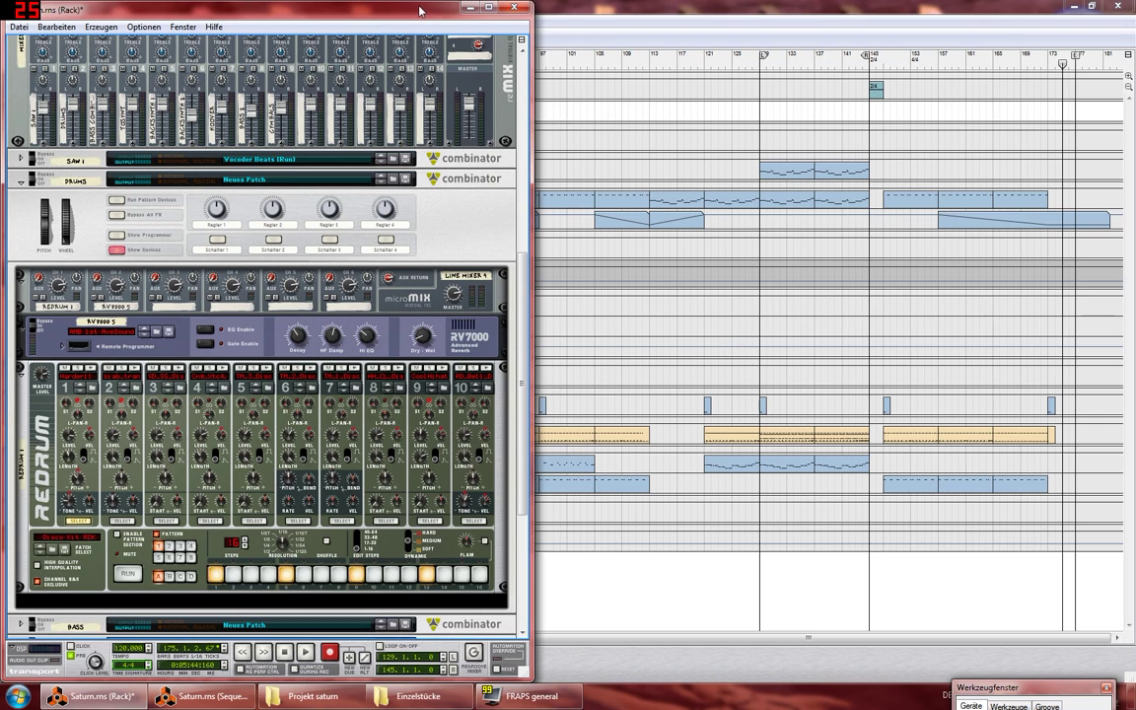
Step: Save the Saturn song, minimise the rack and reduce the sequencer from full screen to a floating window
left_click(18, 26)
left_click(39, 100)
left_click(469, 8)
left_click_drag(454, 11, 596, 35)
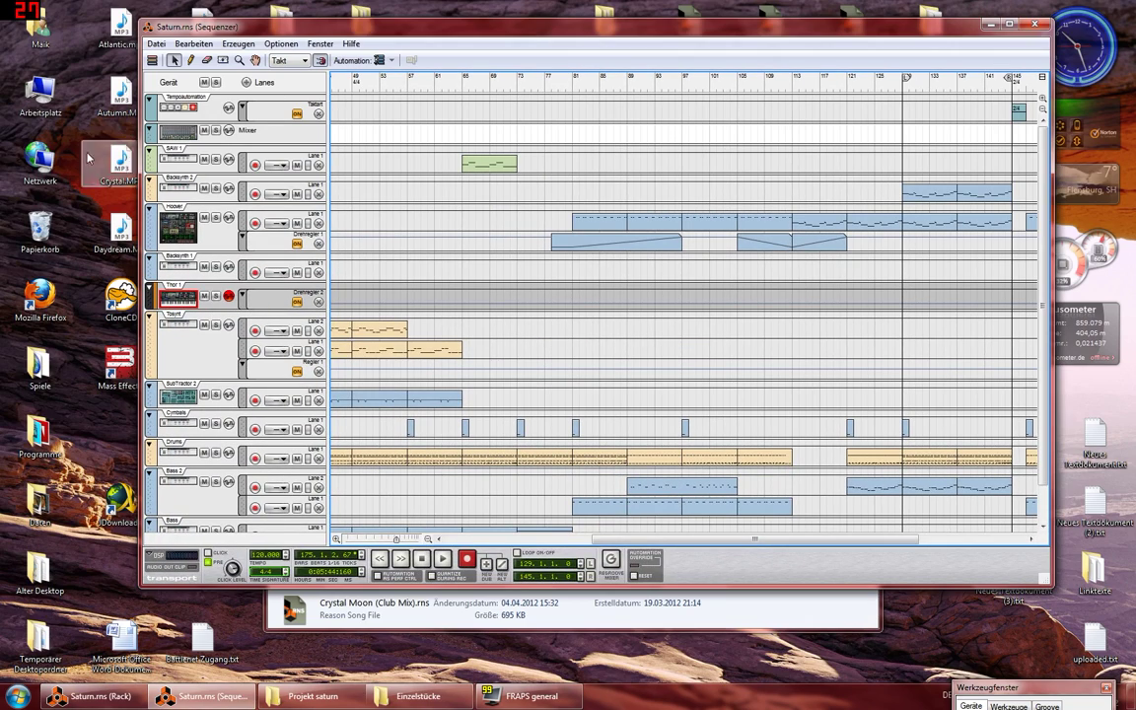
Step: Switch to Mozilla Firefox and open the bookmarked TLPMusik YouTube channel
left_click(39, 296)
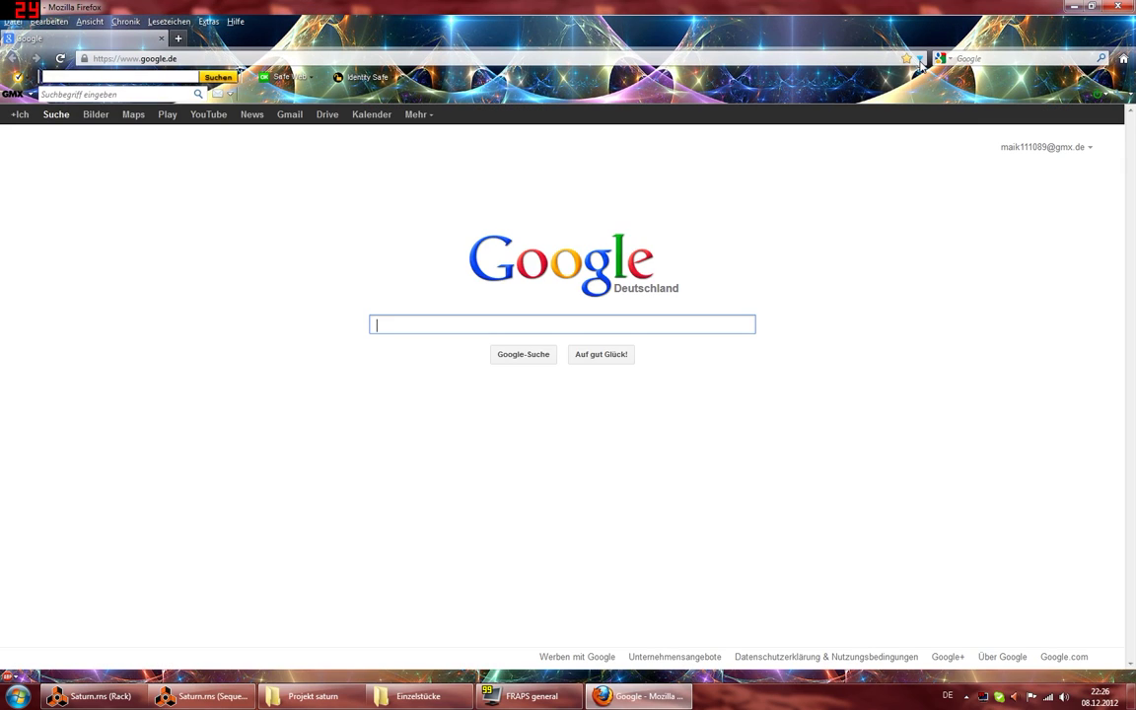
left_click(920, 59)
left_click(917, 17)
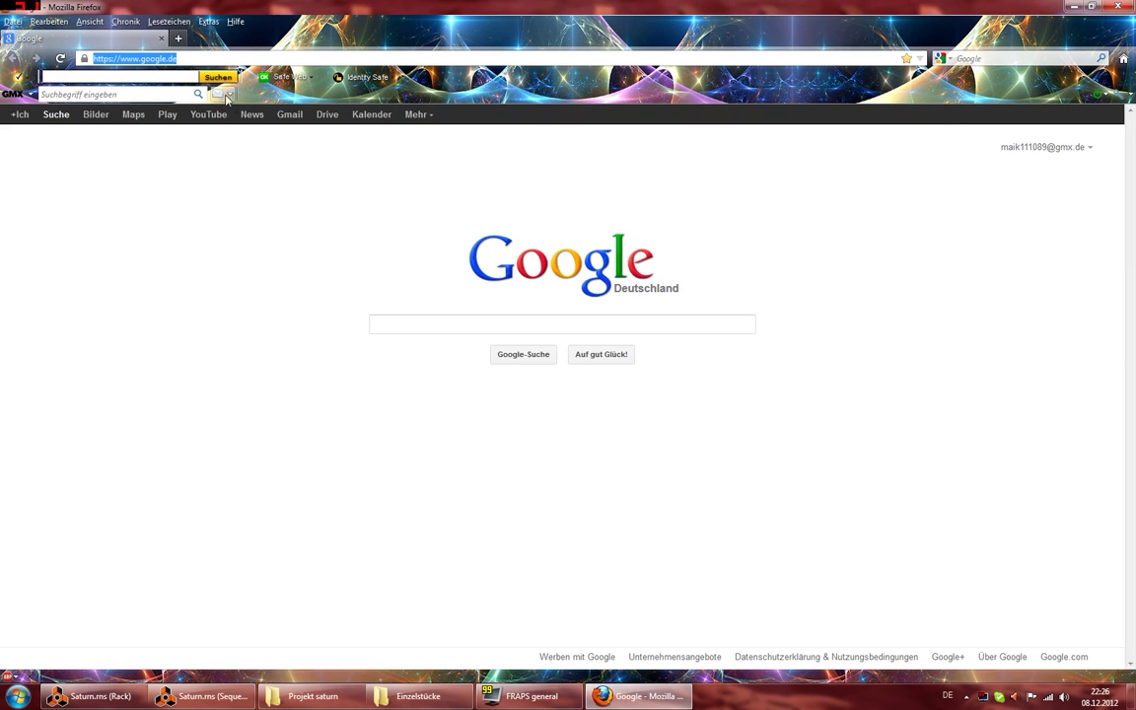
left_click(169, 21)
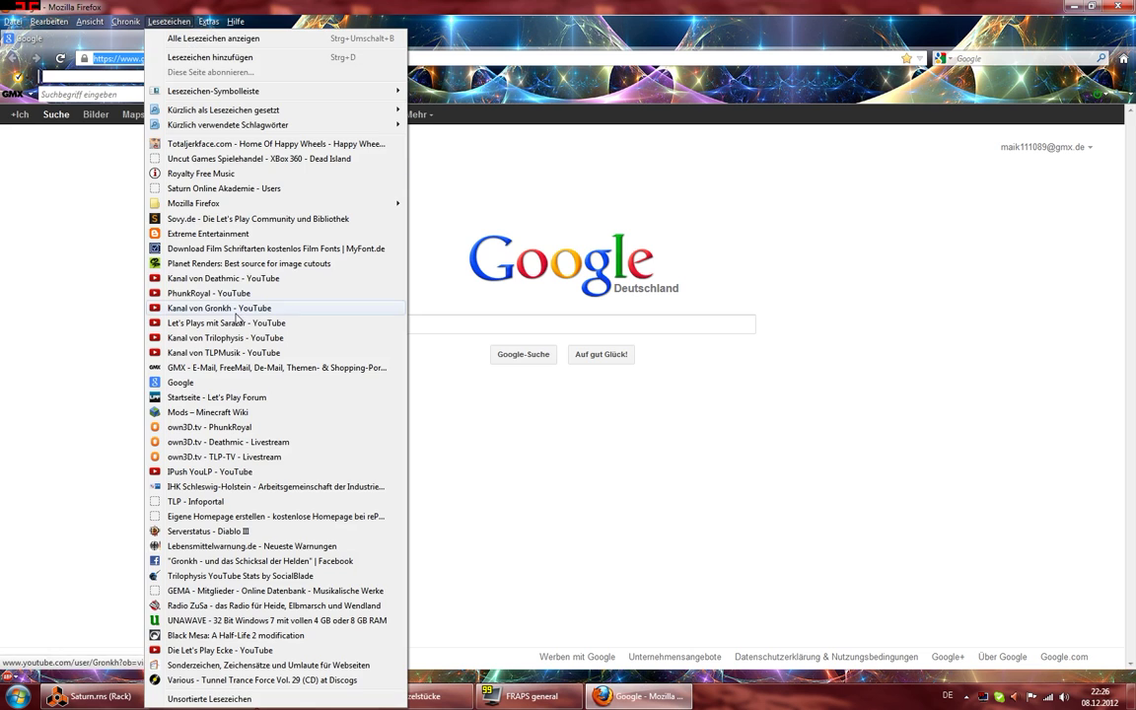
left_click(247, 263)
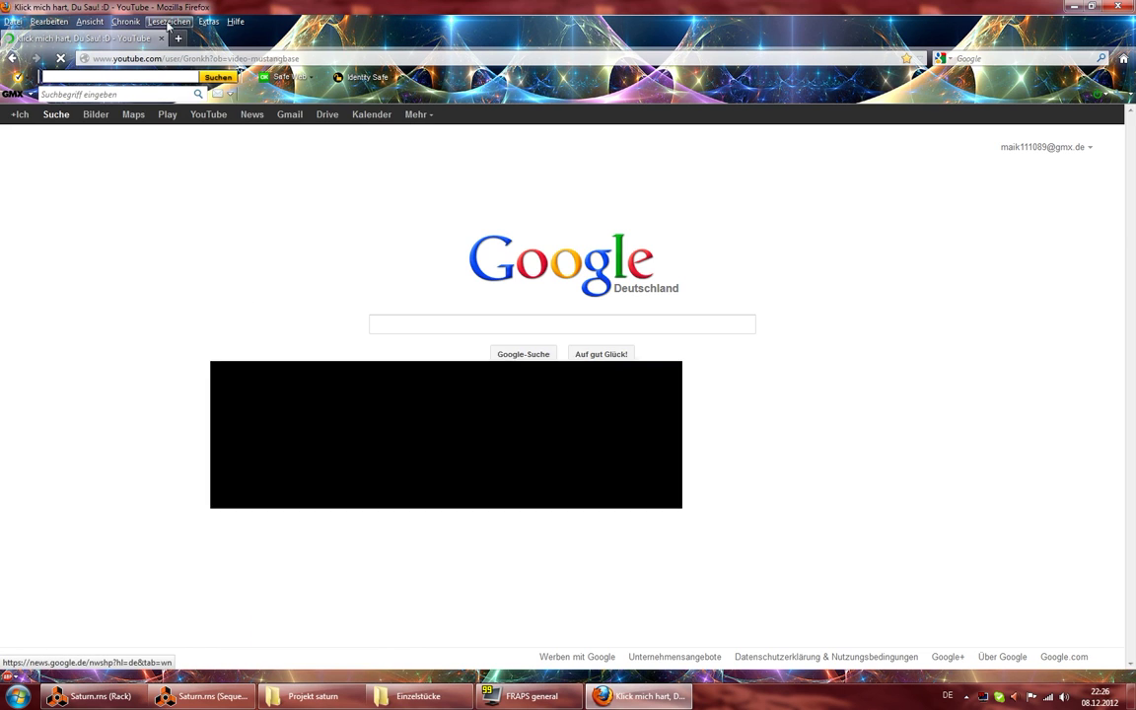
left_click(168, 20)
left_click(232, 353)
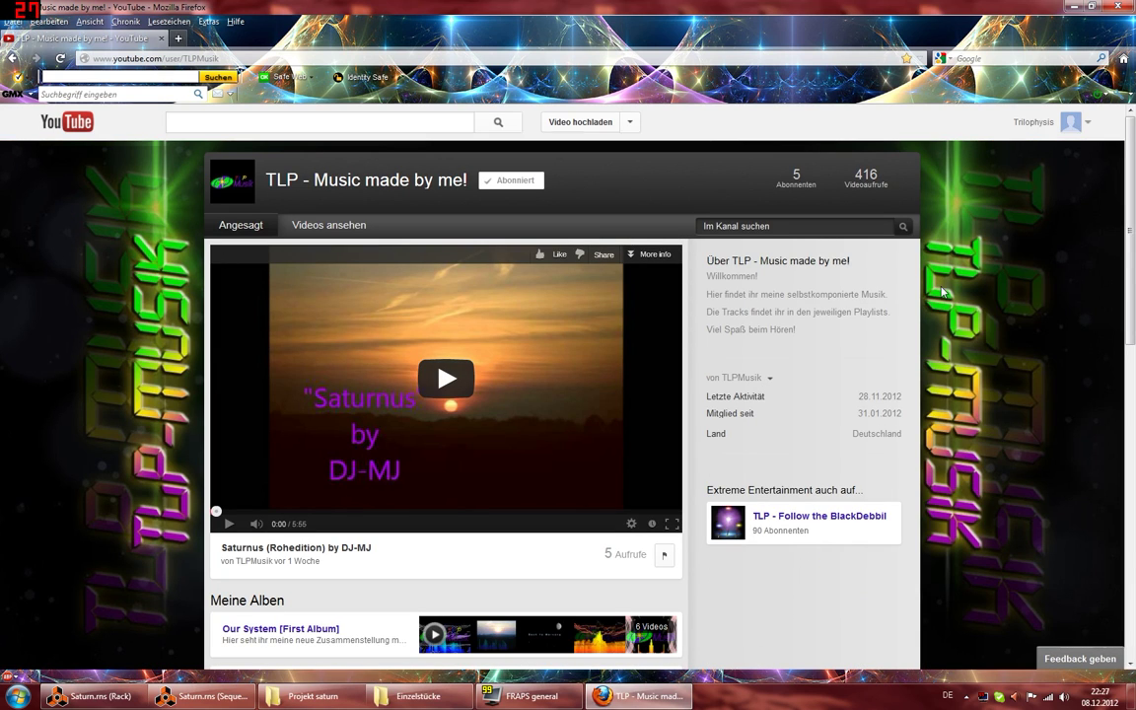
Step: Open the bookmarked Trilophysis YouTube channel in a new browser tab
mouse_move(1133, 204)
left_mouse_down()
mouse_move(1134, 239)
mouse_move(1134, 200)
left_mouse_up()
left_click(179, 38)
left_click(169, 21)
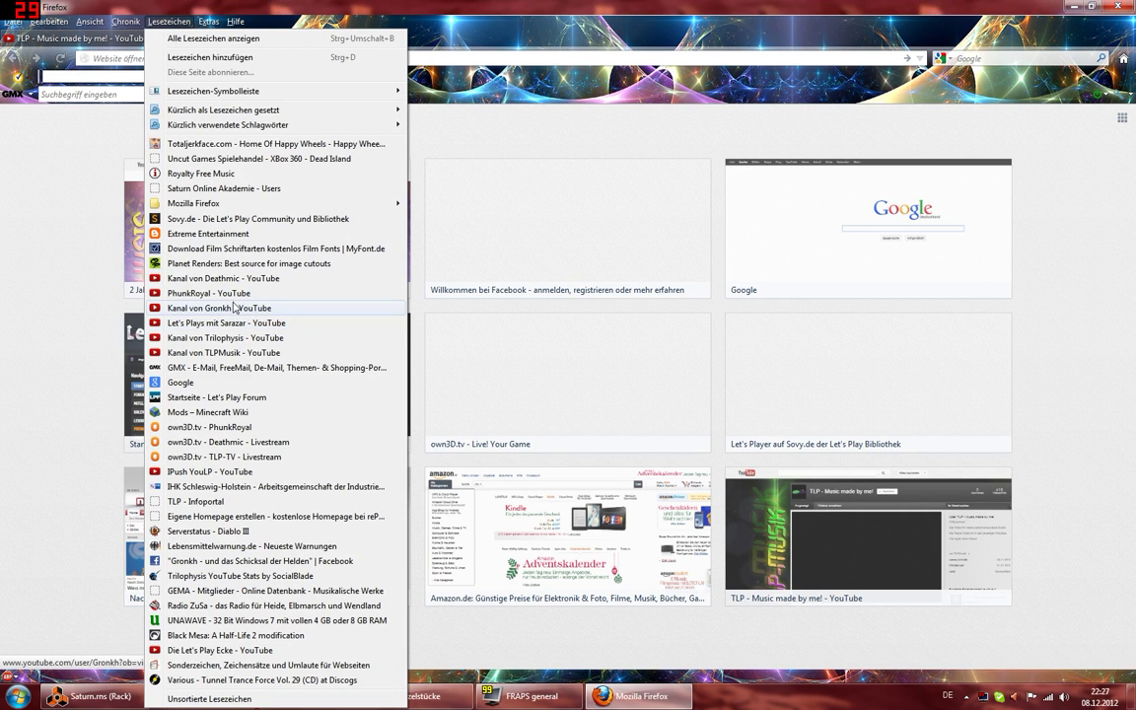
left_click(222, 339)
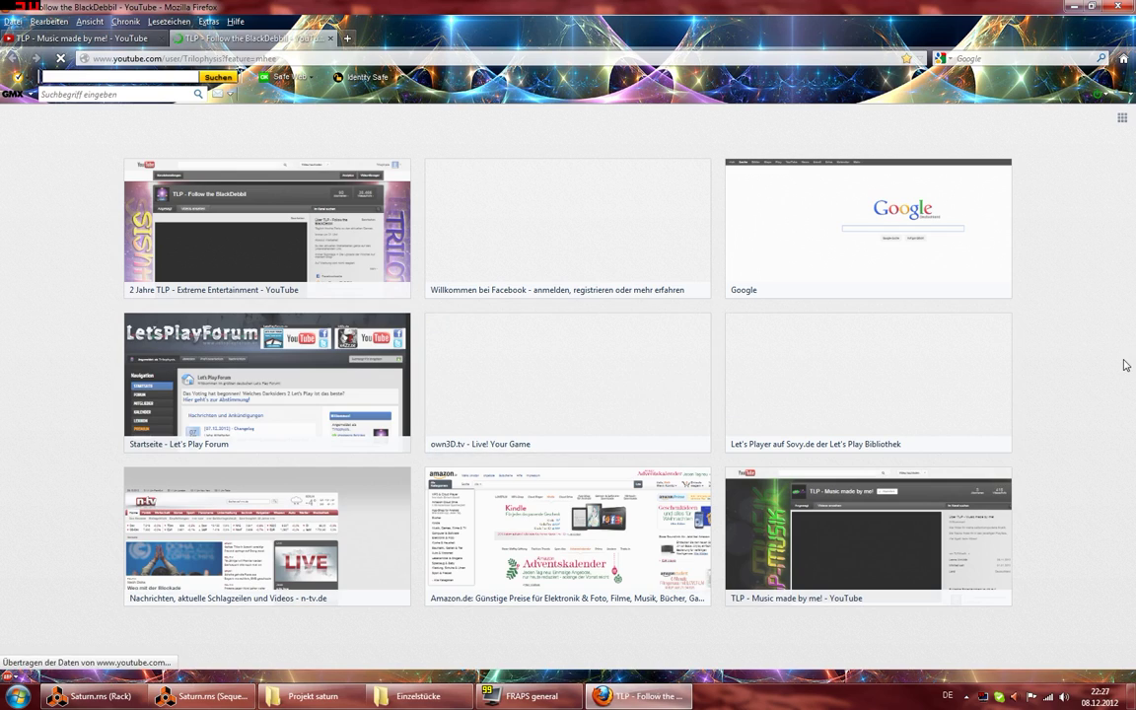
Step: Browse the Trilophysis channel's recommended channels and link to the self-composed music, and return to the TLPMusik tab
scroll(1012, 337, "down", 10)
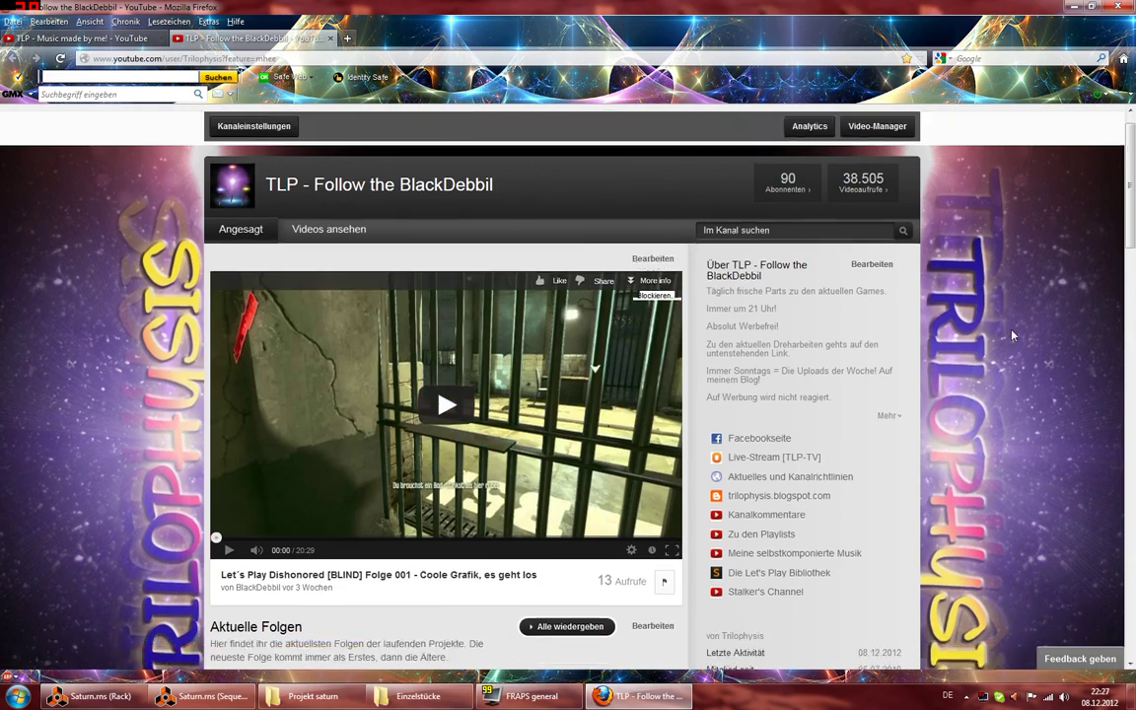
scroll(1012, 333, "down", 5)
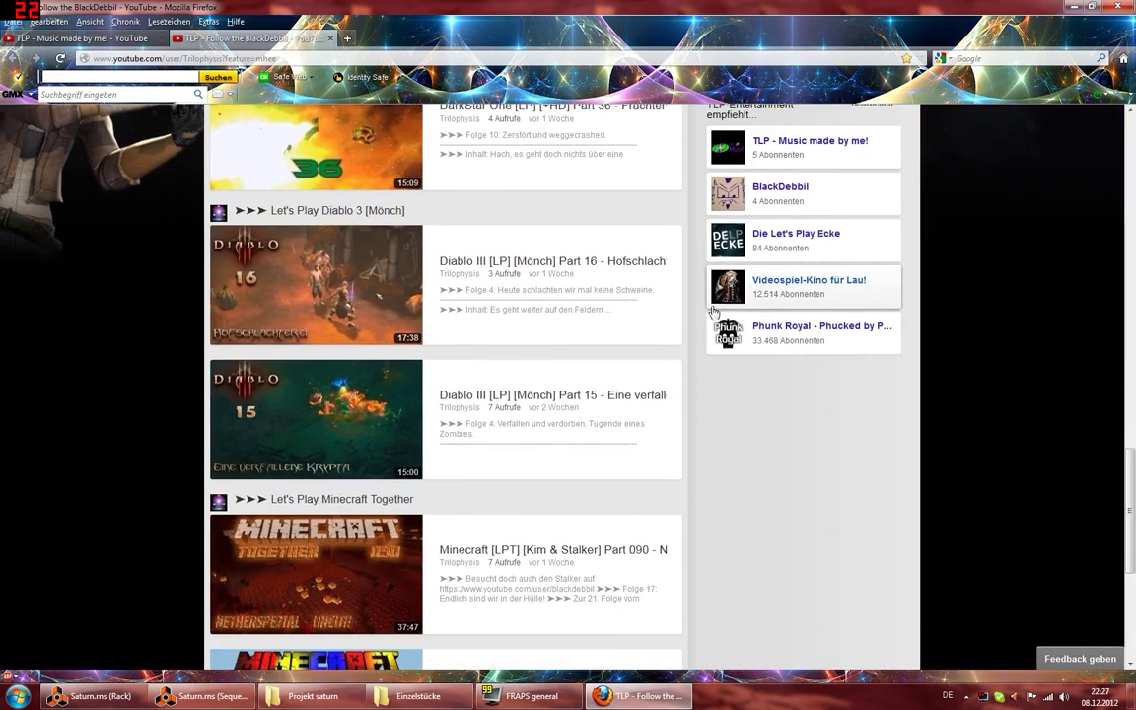
scroll(807, 390, "up", 3)
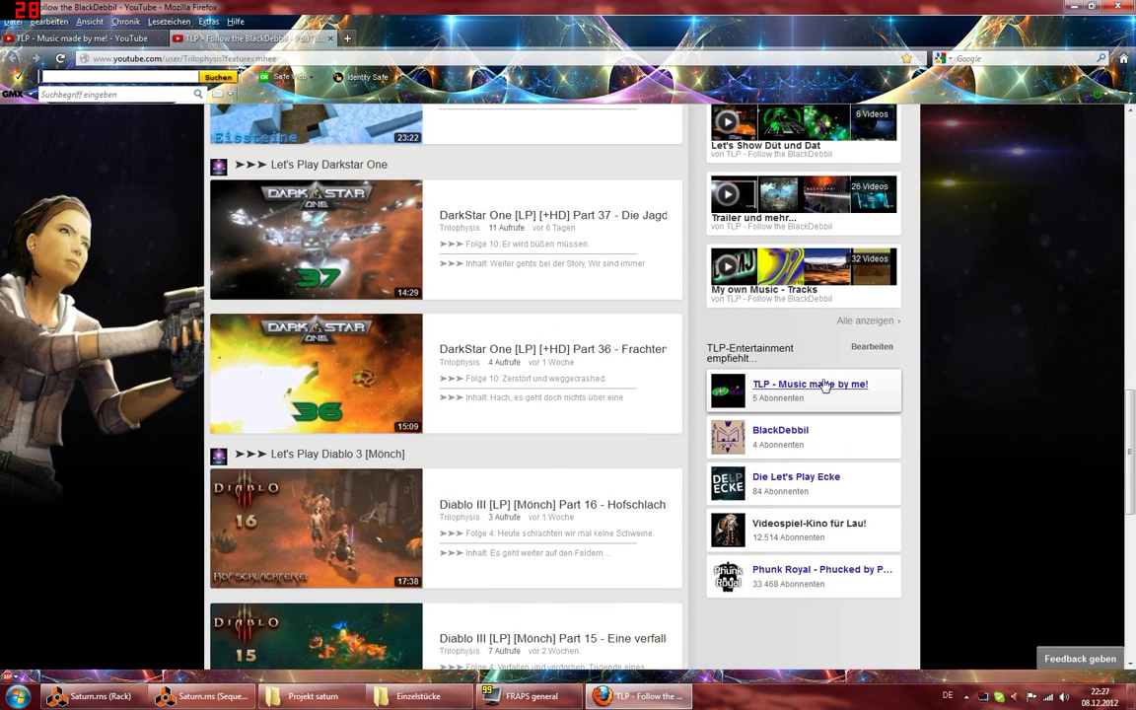
scroll(779, 414, "up", 12)
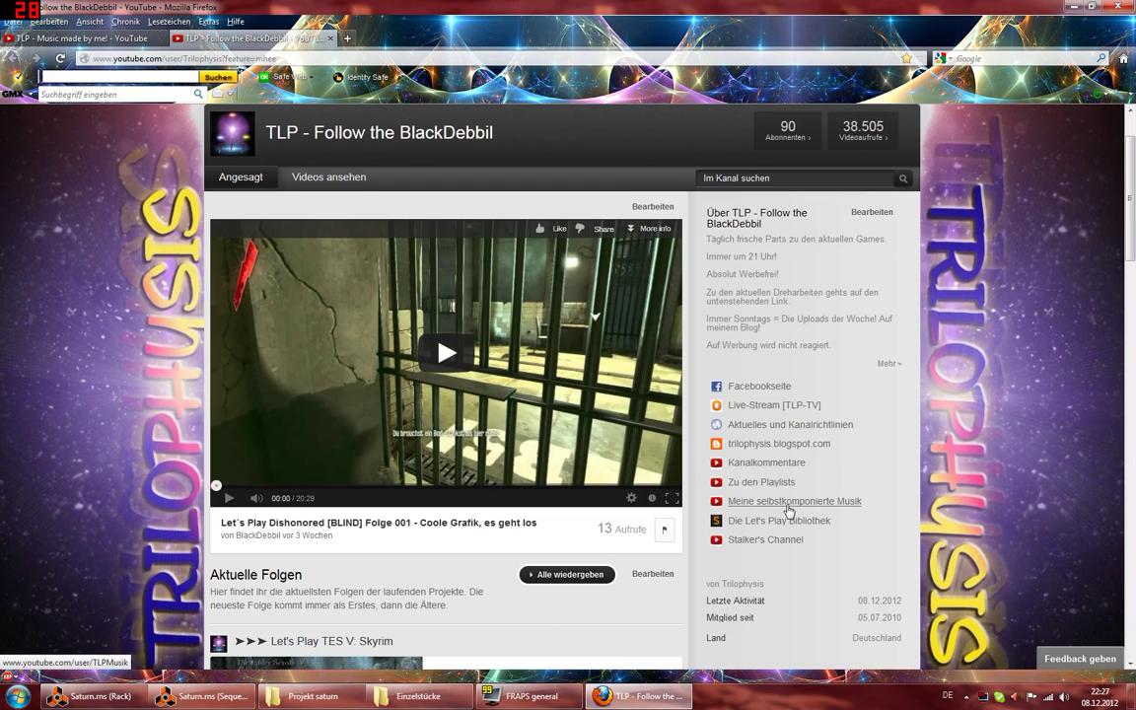
key("ctrl+Tab")
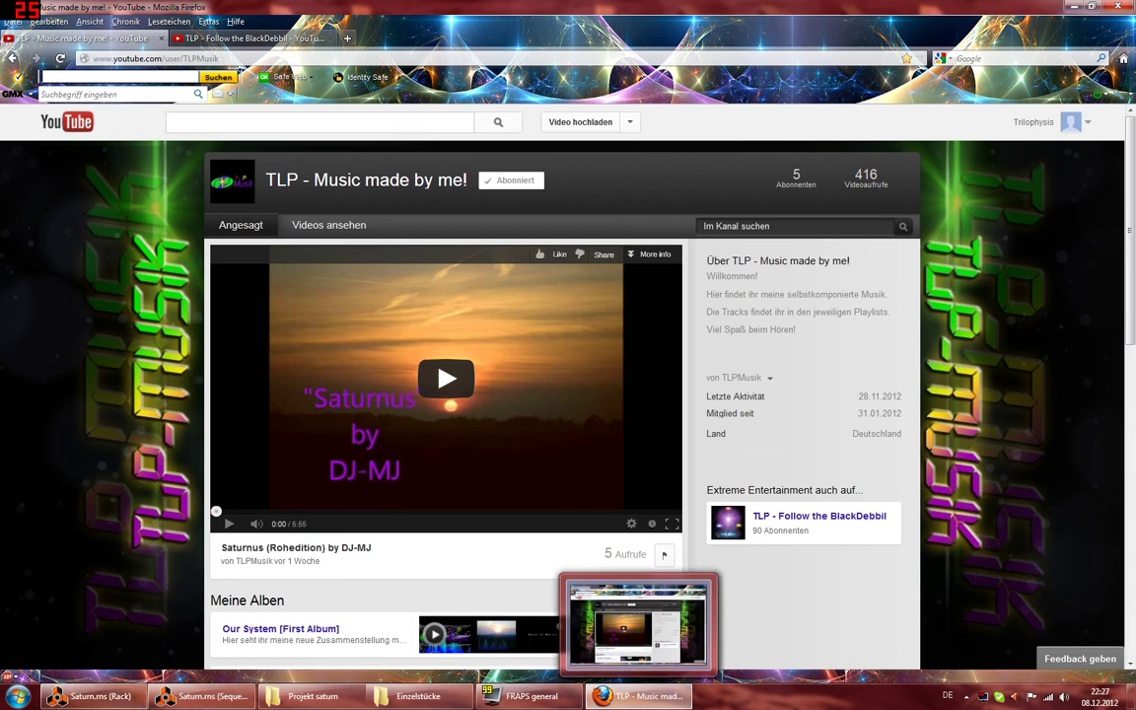
Step: Switch from the browser to the Einzelstücke folder window and close it
key("alt+Tab")
key("alt+Tab")
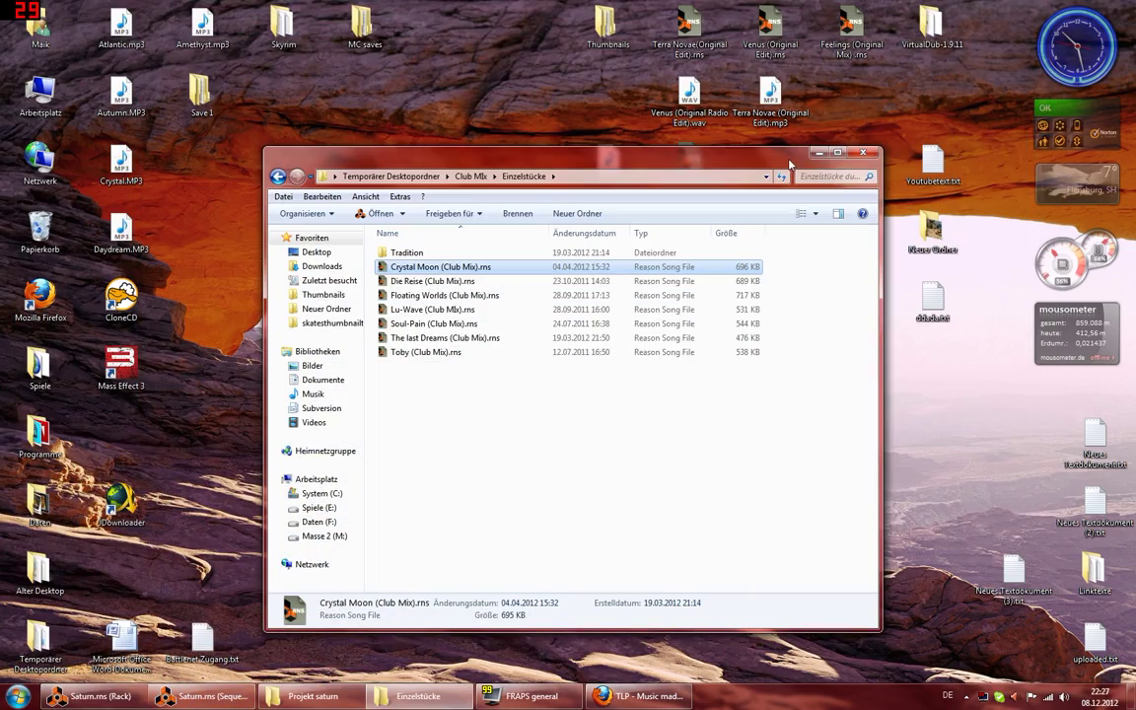
left_click_drag(789, 165, 651, 87)
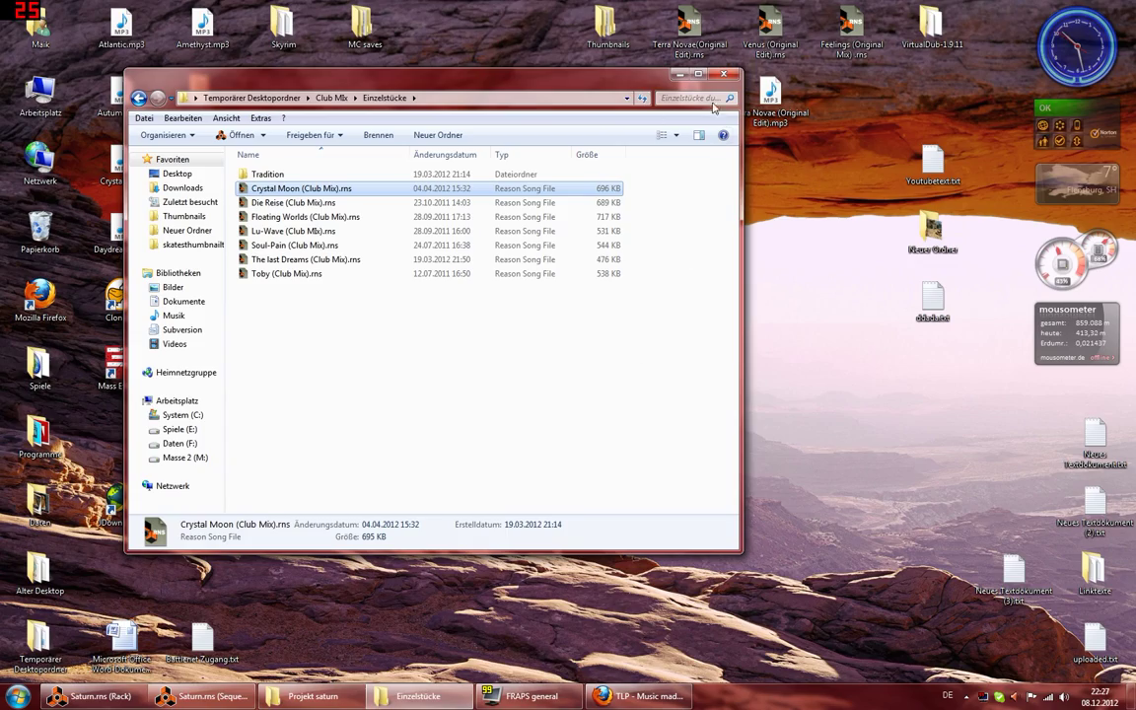
left_click(725, 75)
Step: Bring back the Saturn song's rack and sequencer windows in Reason
left_click(89, 697)
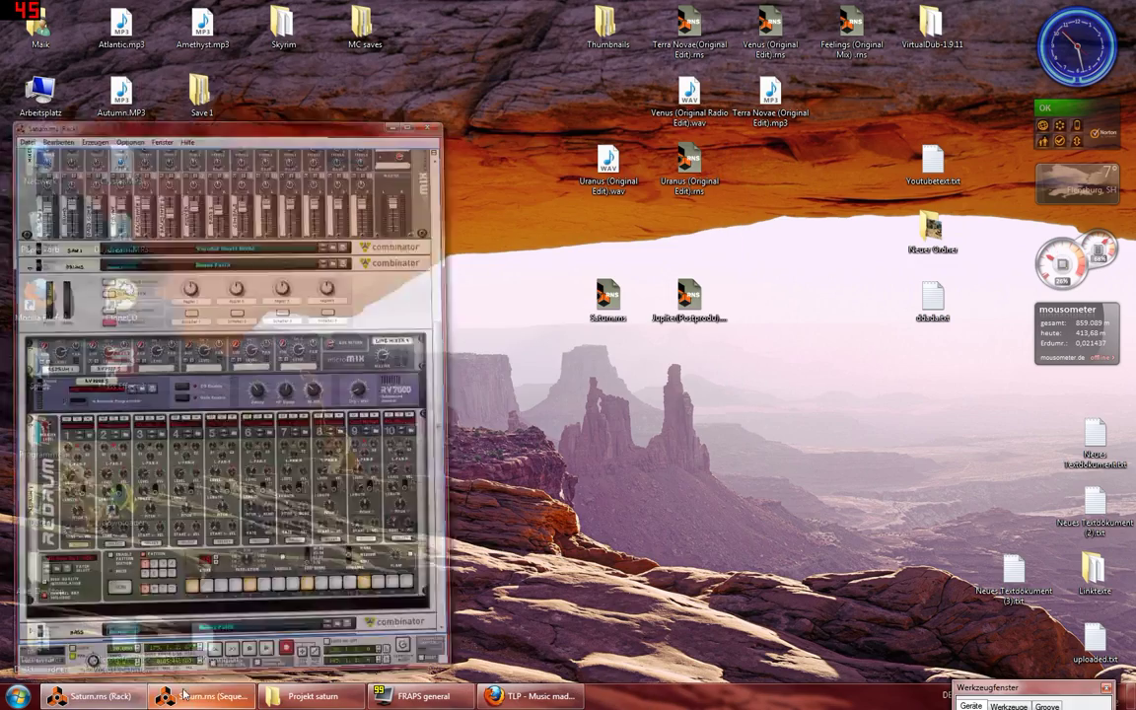
left_click(194, 703)
left_click(194, 698)
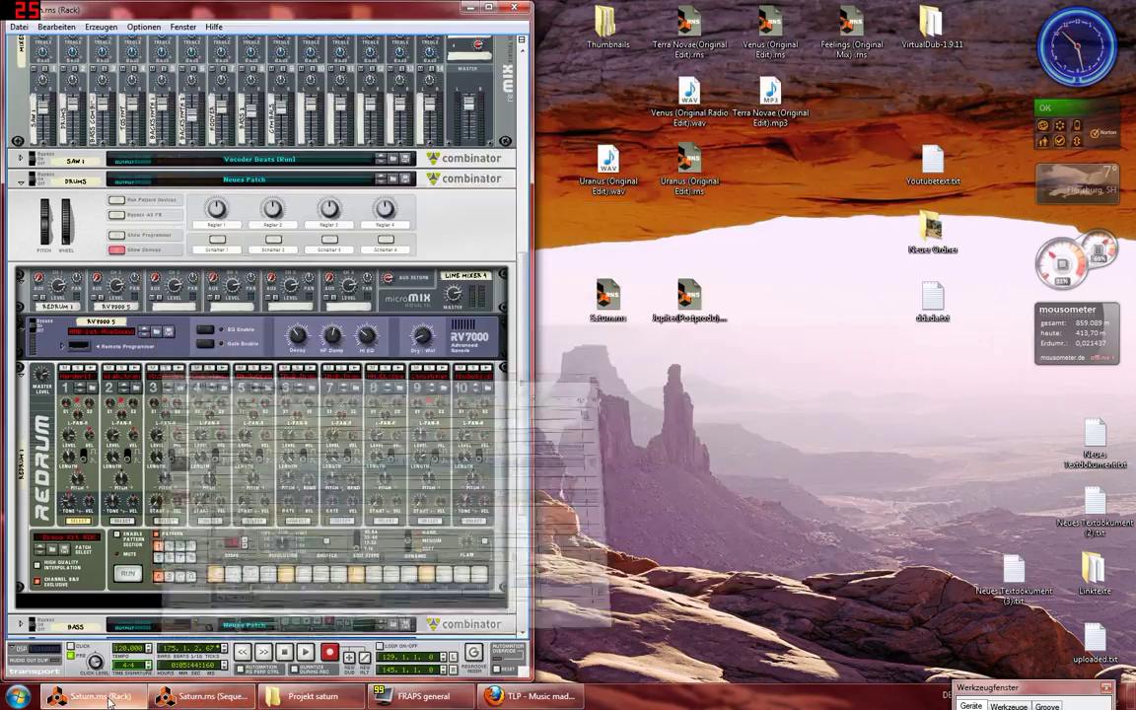
Step: Show the TLP music channel in the browser once more and minimize the browser window
left_click(103, 696)
left_click(530, 696)
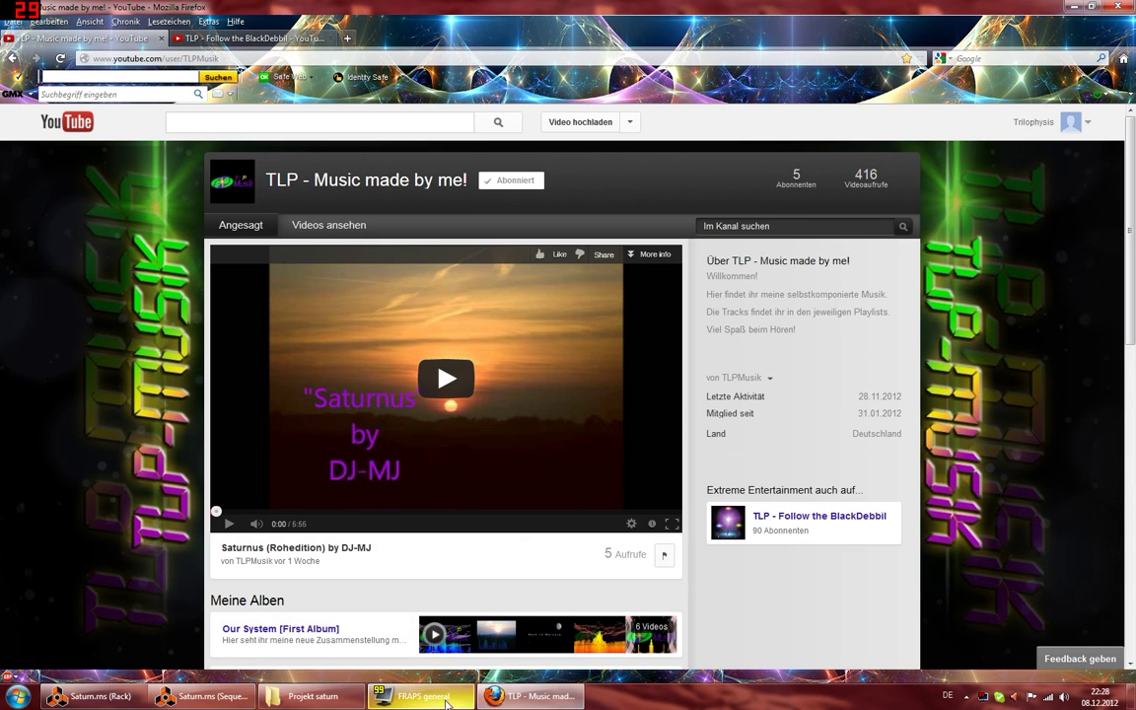
left_click(547, 699)
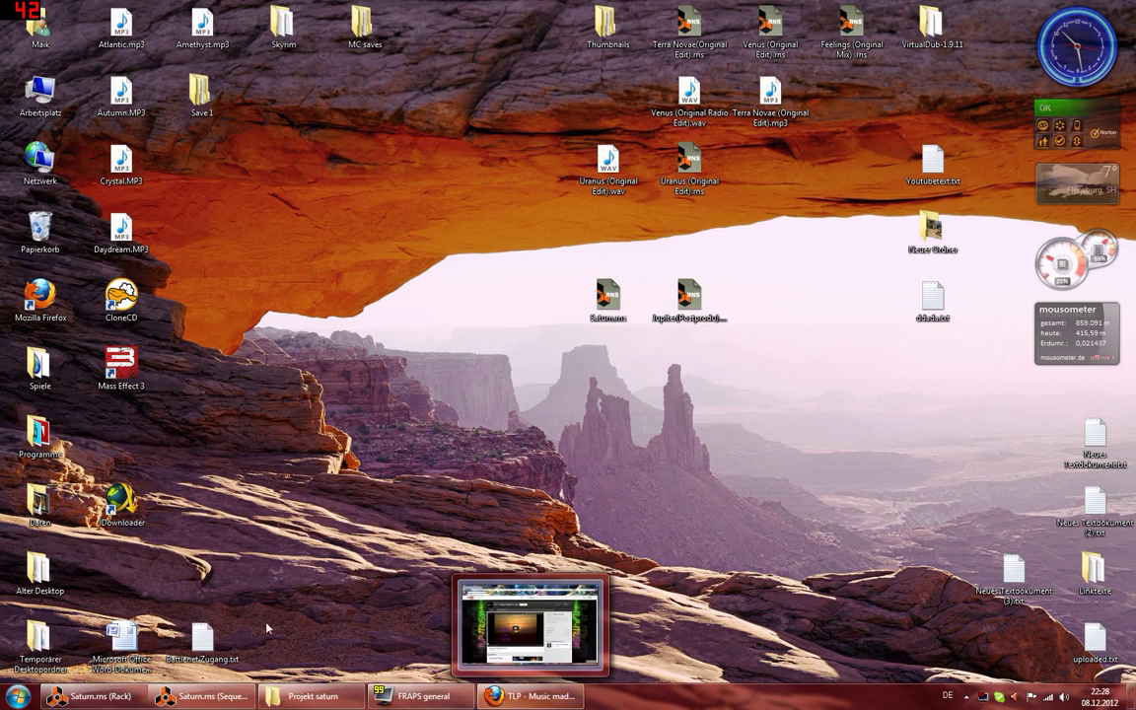
Step: Bring up the Saturn sequencer window, look over the arrangement, and close the separate sequencer window
left_click(190, 698)
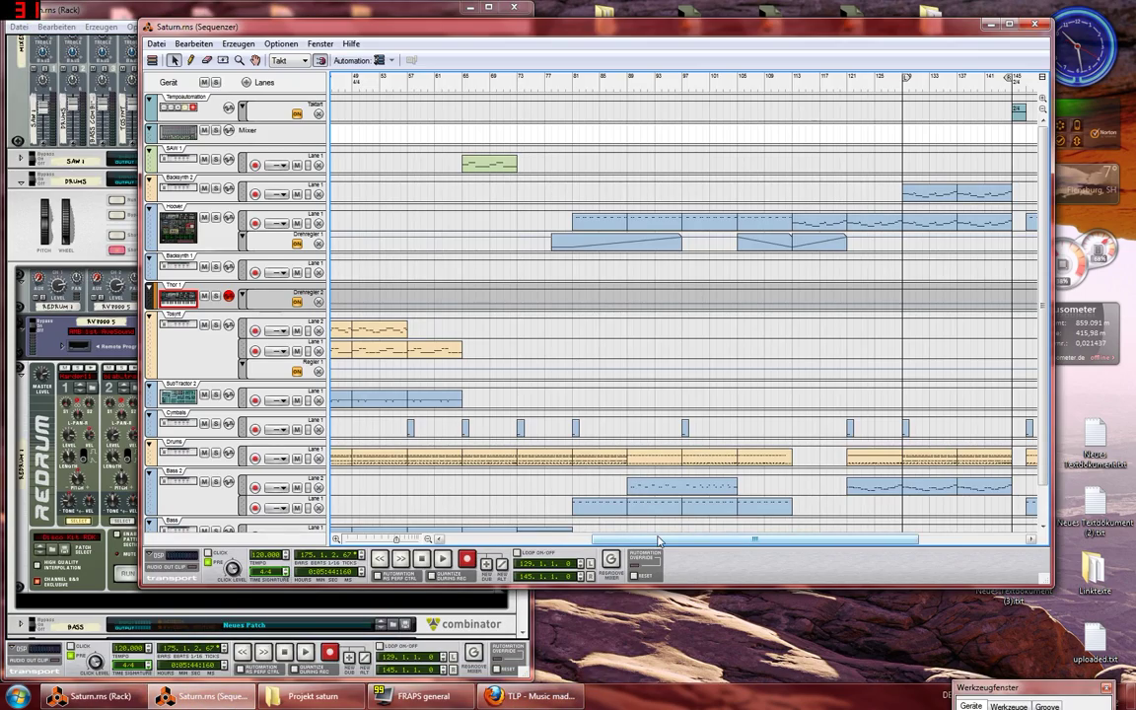
left_click_drag(659, 541, 641, 497)
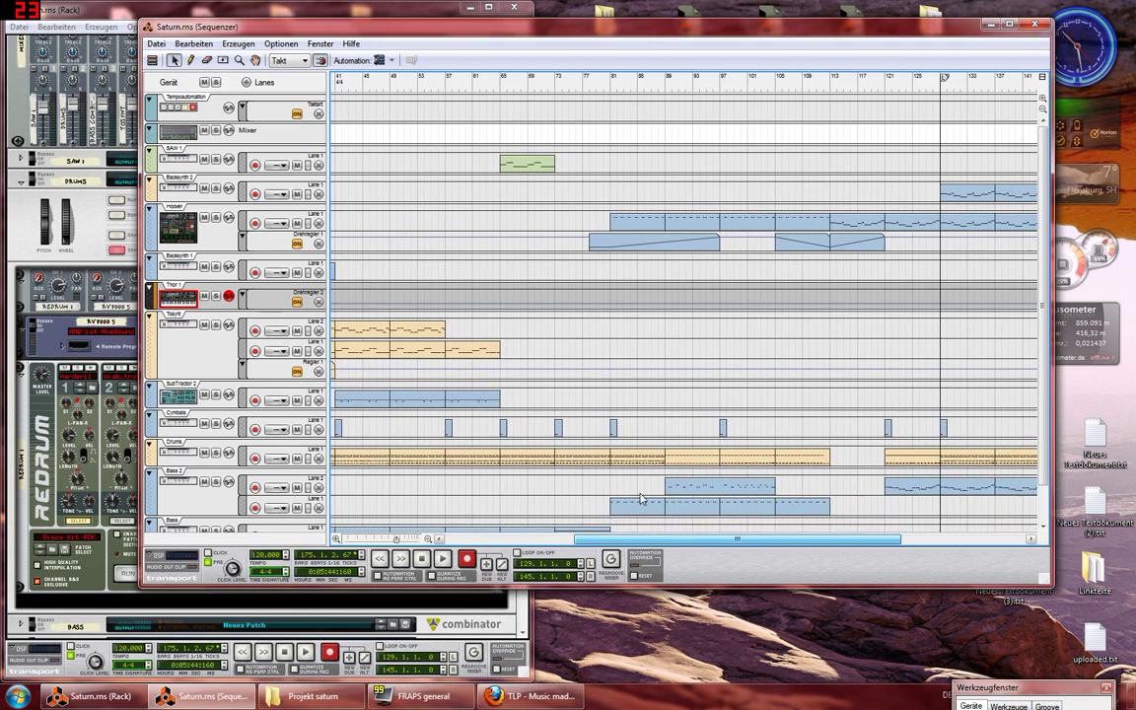
scroll(770, 384, "down", 2)
scroll(768, 349, "up", 2)
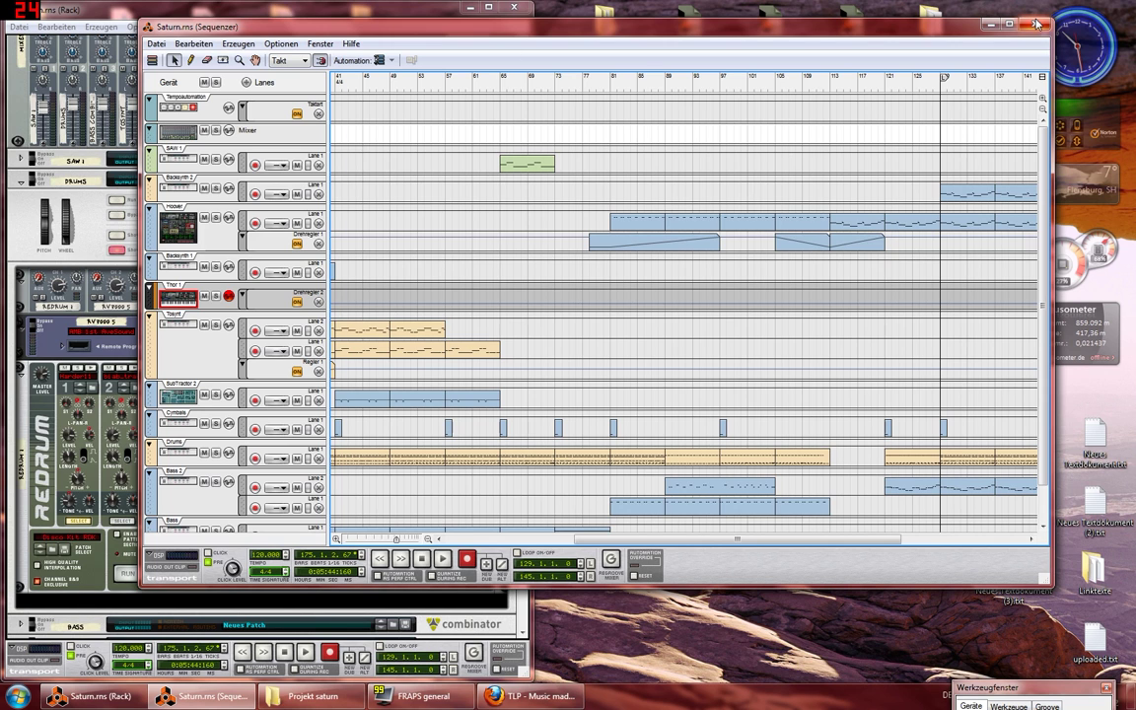
left_click(1035, 24)
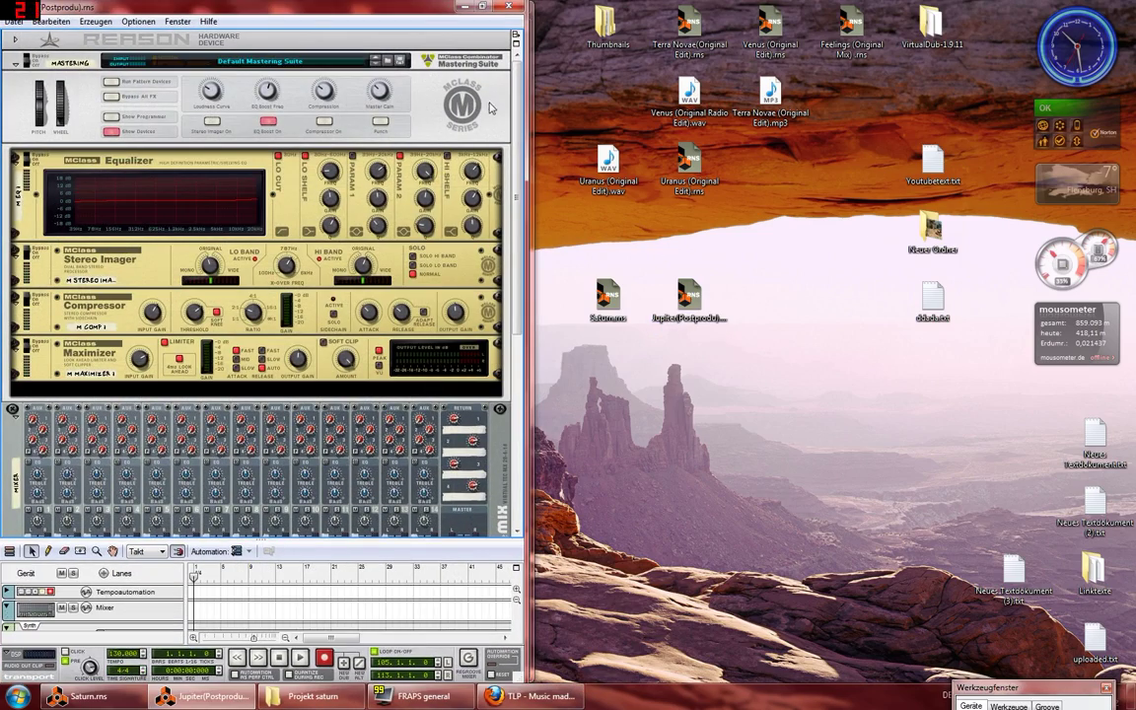
Step: Detach the Jupiter song's sequencer from its rack and arrange the two windows side by side
left_click(516, 36)
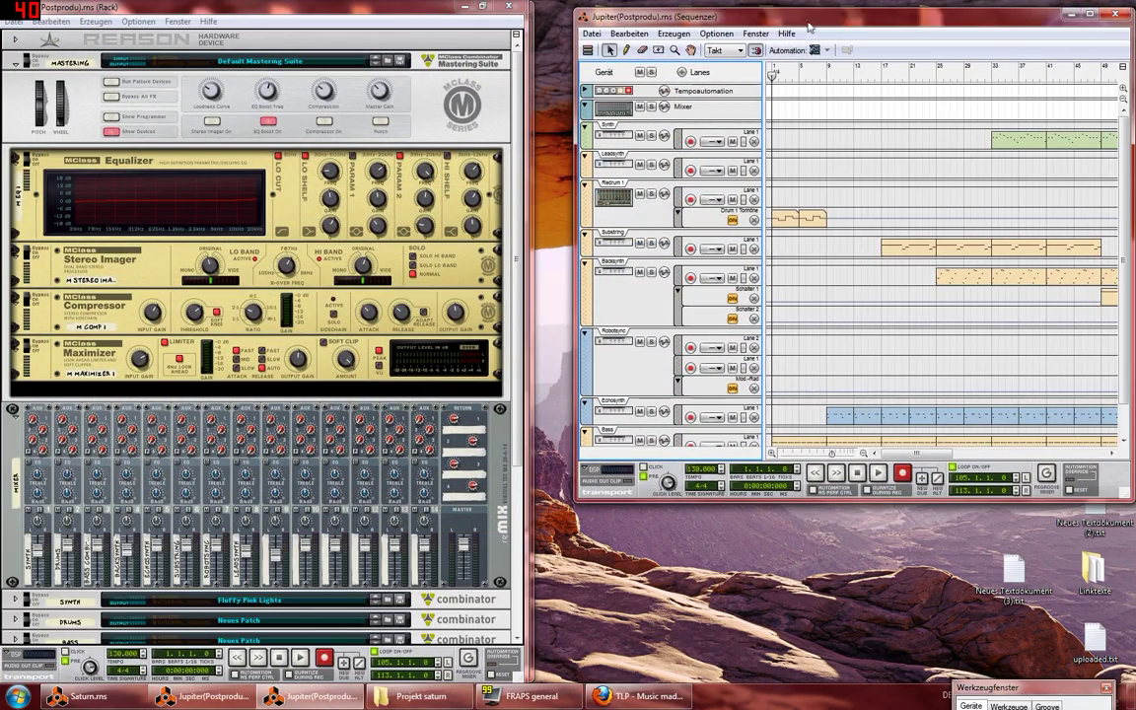
left_click_drag(806, 26, 776, 5)
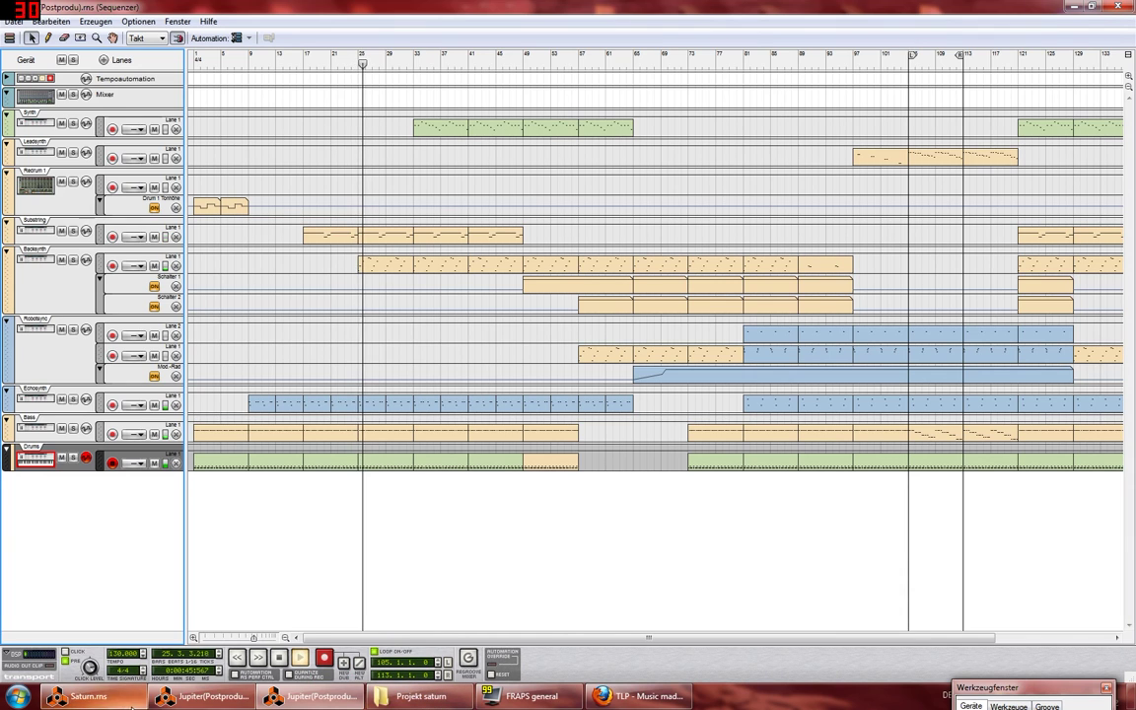
left_click(202, 696)
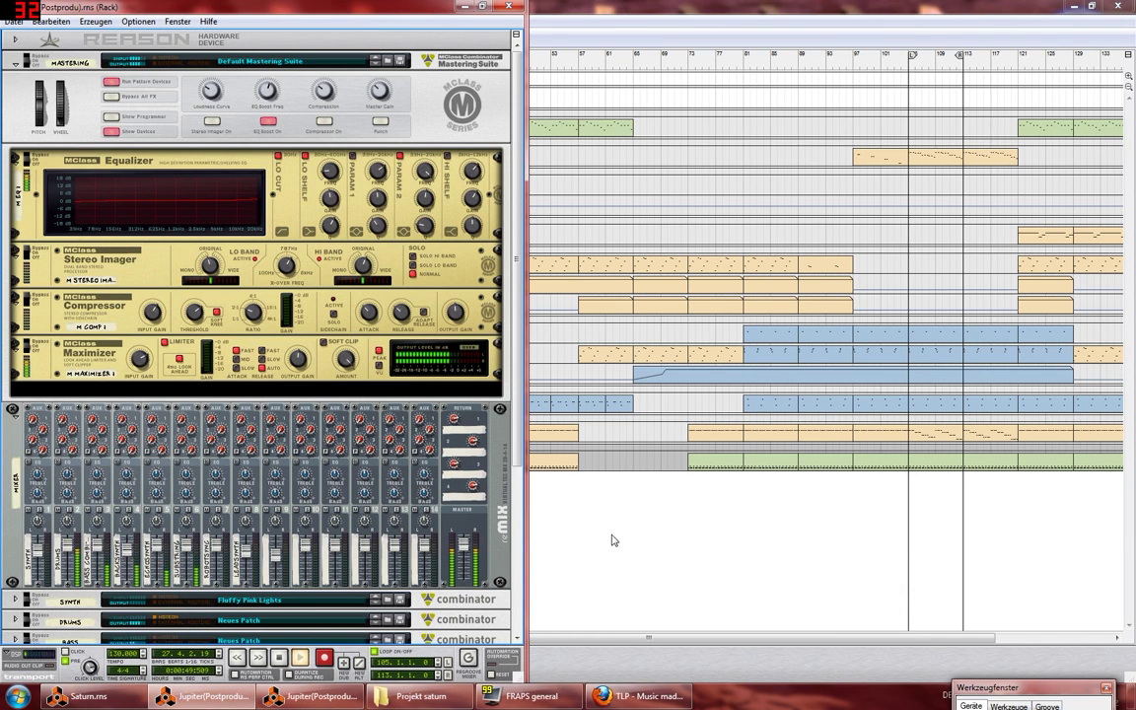
double_click(725, 7)
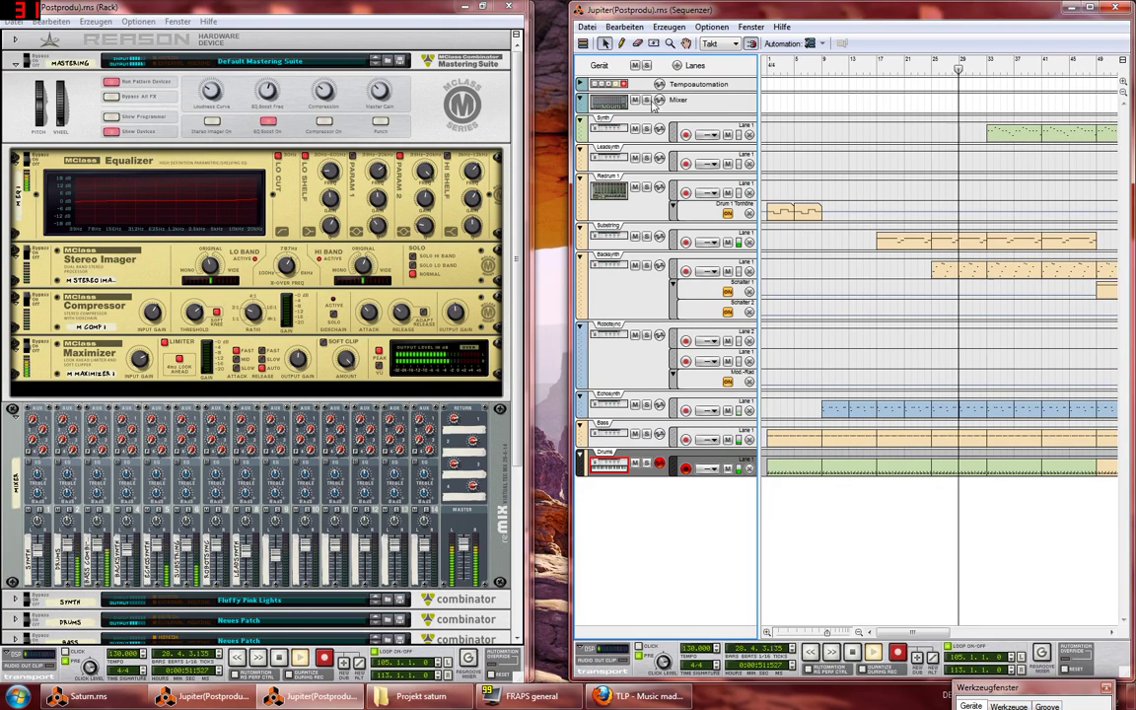
left_click_drag(569, 106, 534, 107)
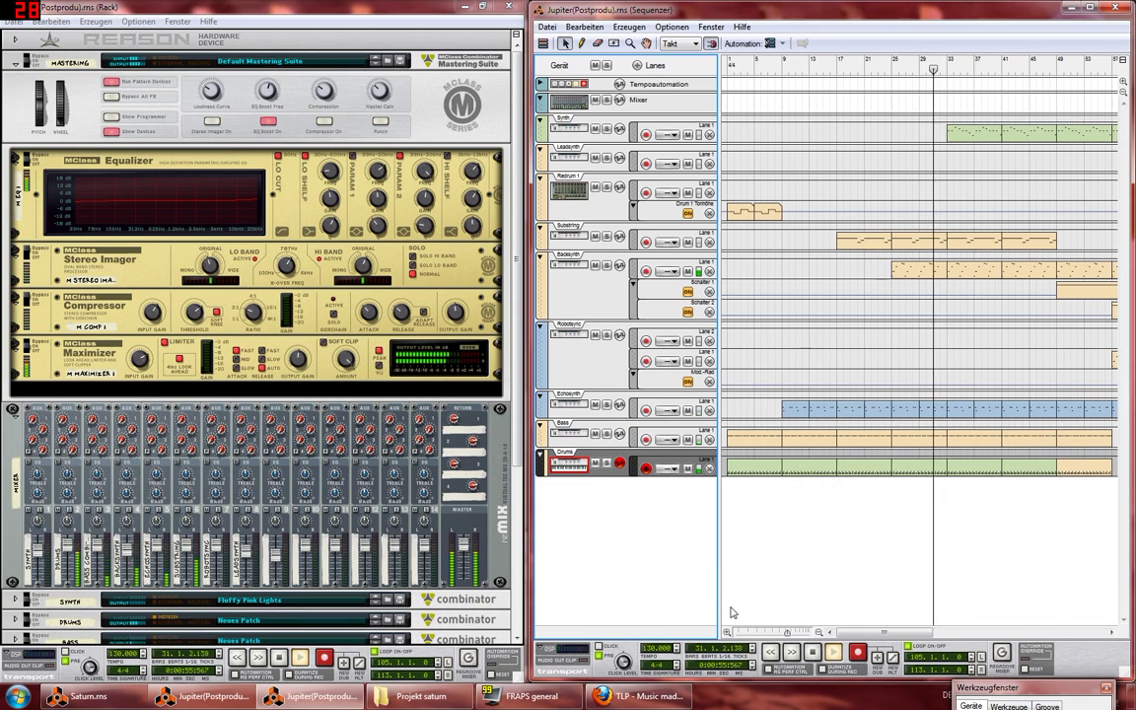
Step: Follow the Jupiter song's playback through the arrangement past bar 81 while viewing the rack's mixer and Combinators
left_click_drag(885, 636, 912, 603)
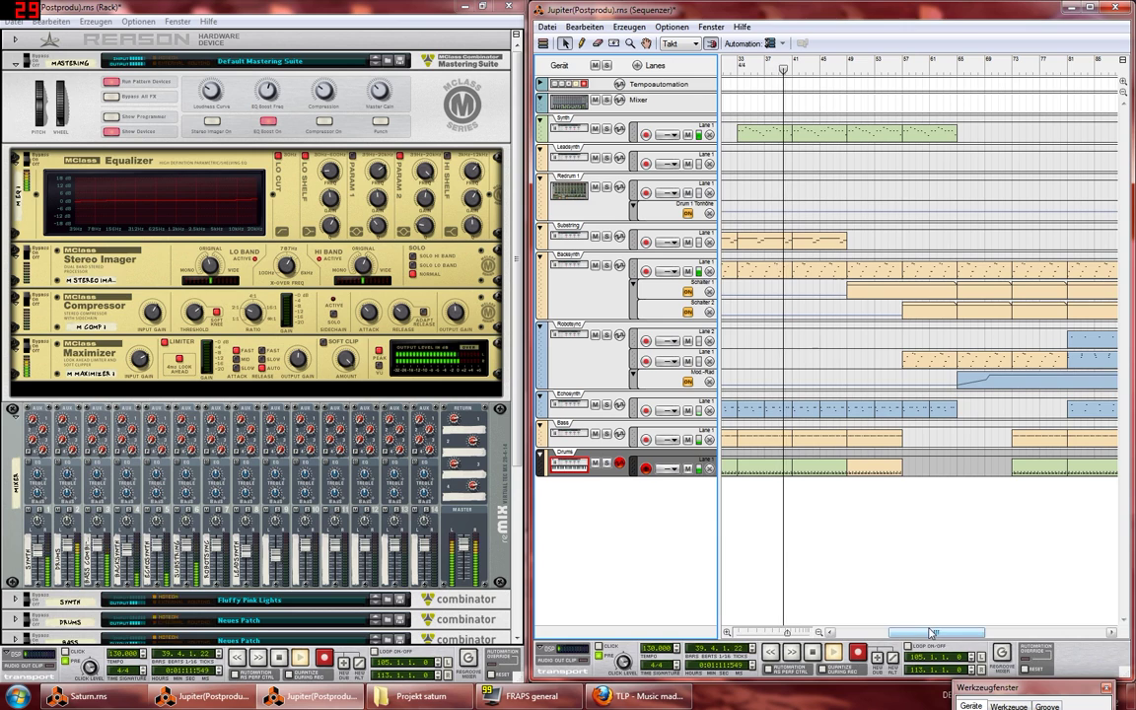
left_click_drag(934, 633, 944, 634)
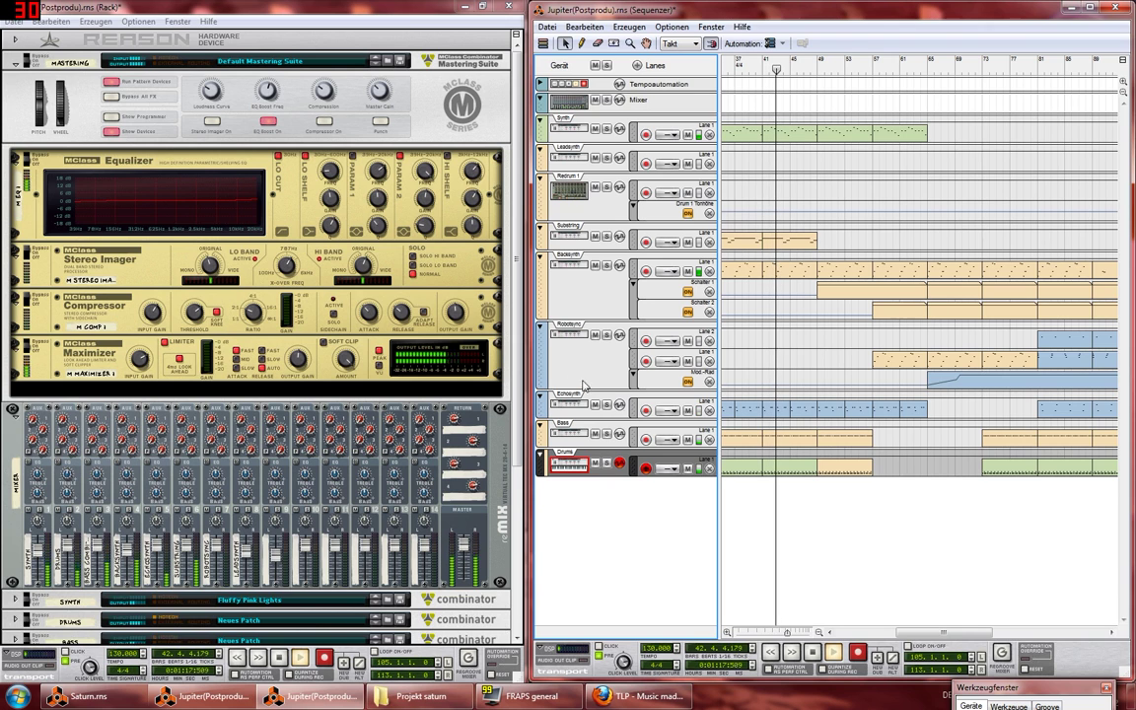
left_click_drag(520, 351, 524, 552)
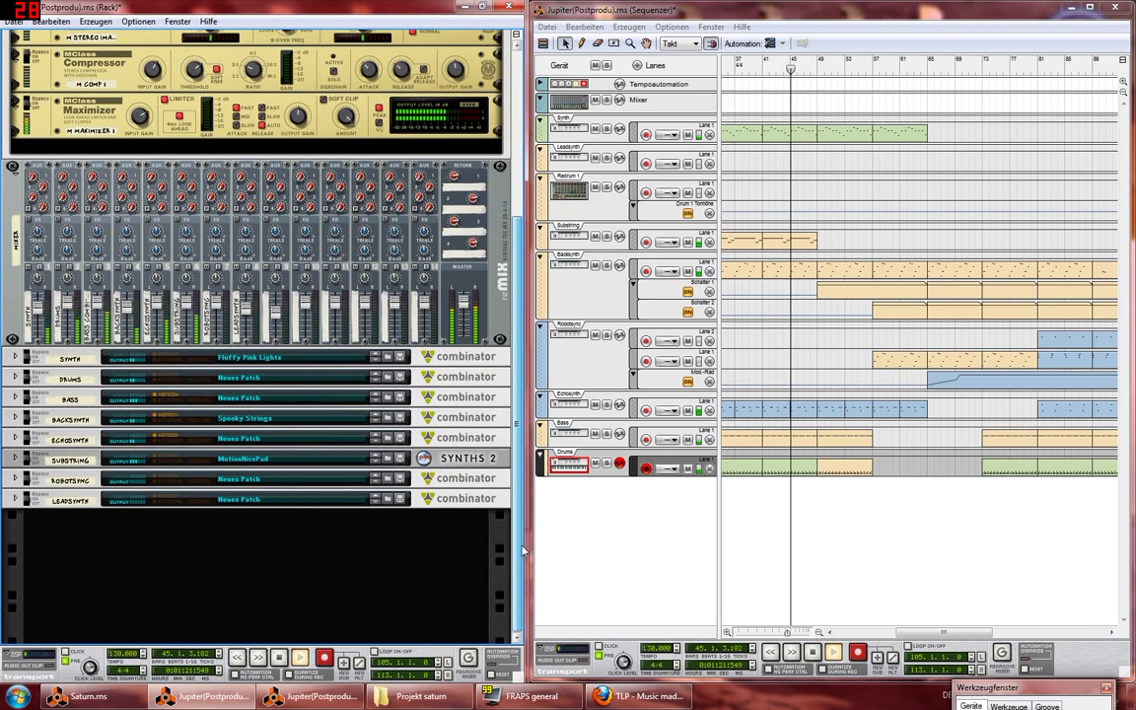
left_click_drag(523, 553, 520, 493)
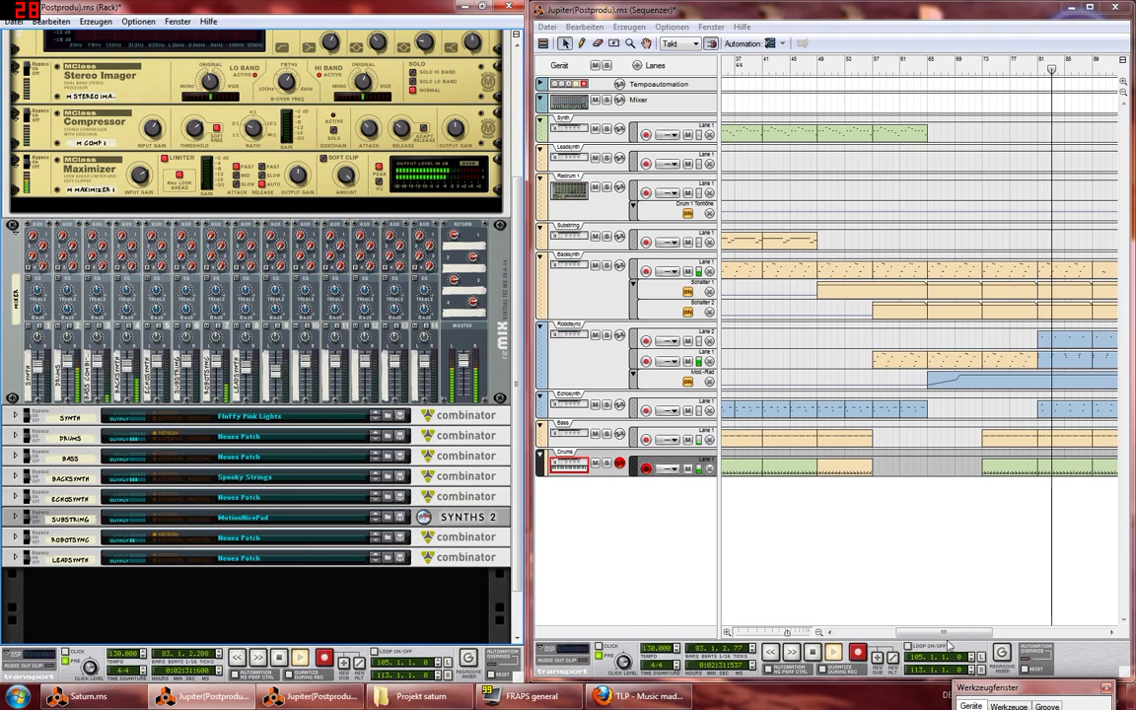
left_click_drag(945, 633, 1024, 632)
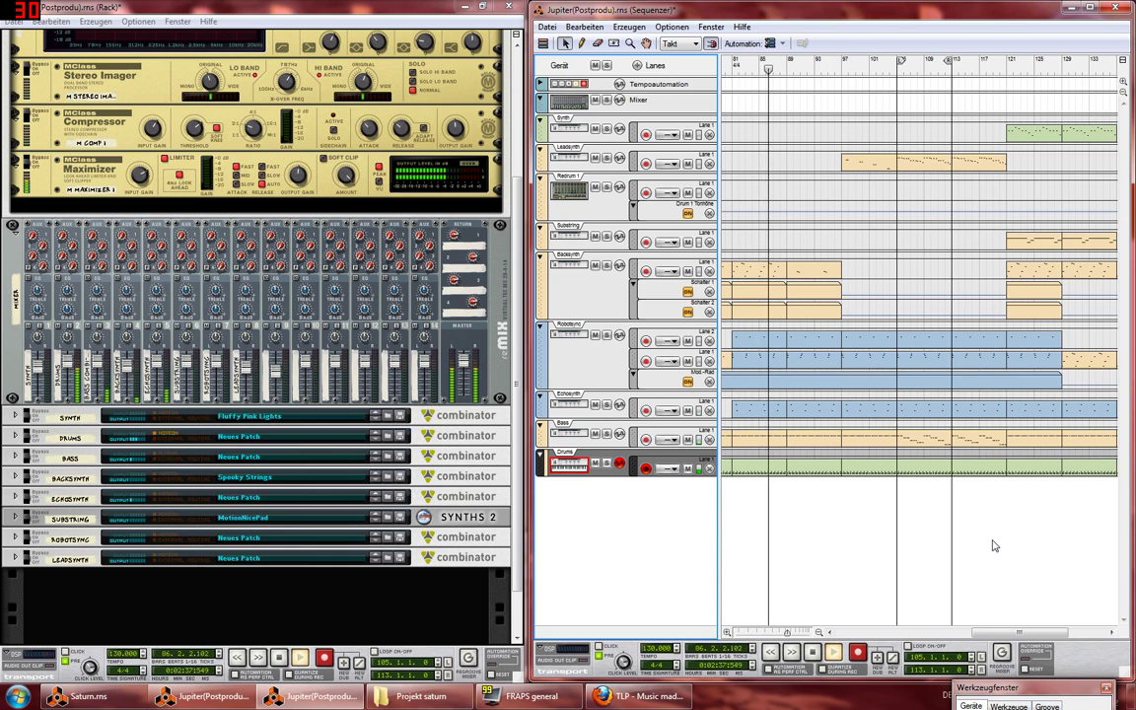
Step: Examine the notes in the Robotsync and Backsynth clips starting at bar 89, returning to the arrangement after each
double_click(825, 360)
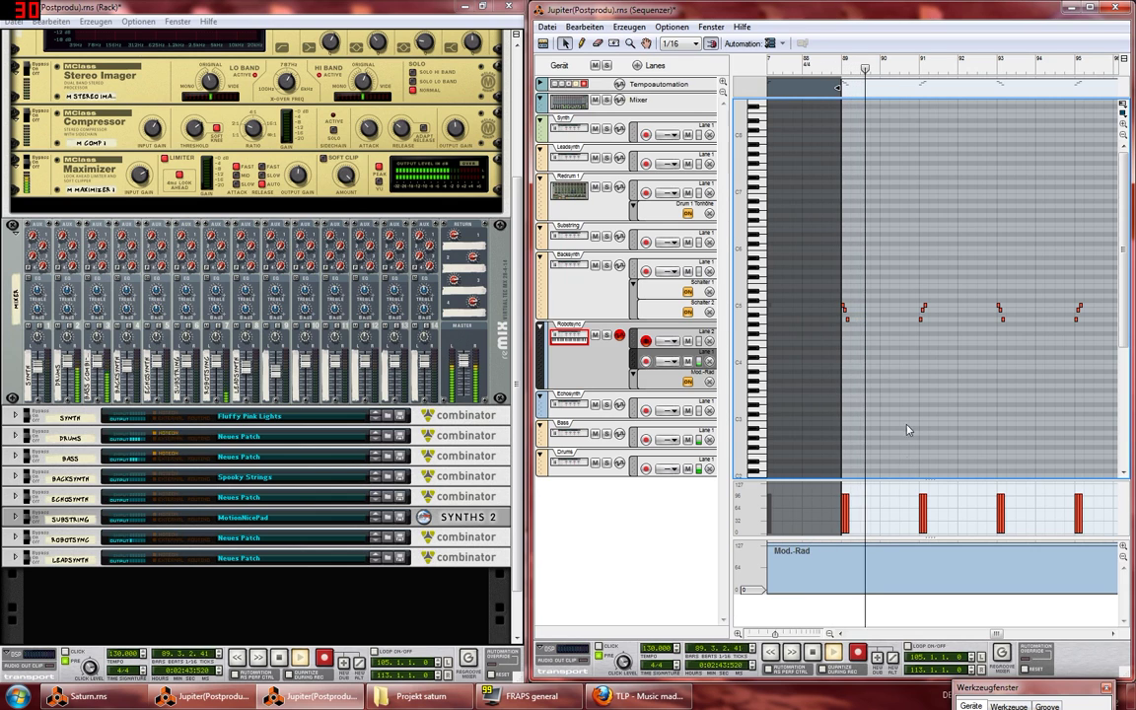
left_click(544, 43)
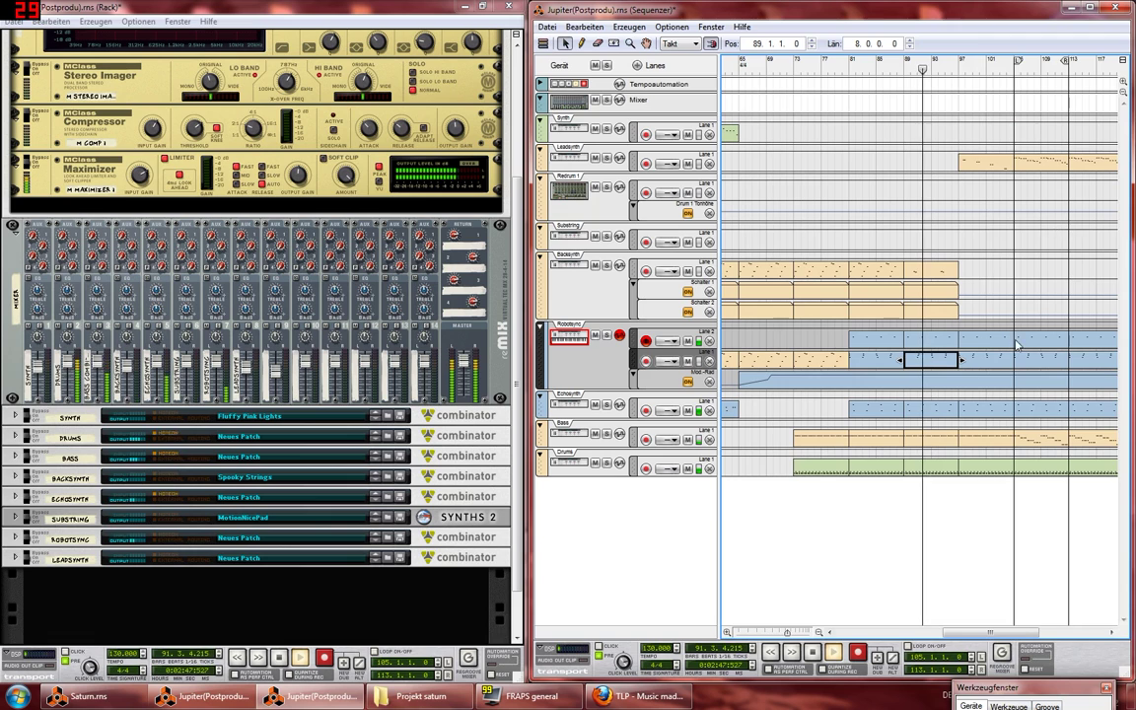
double_click(940, 274)
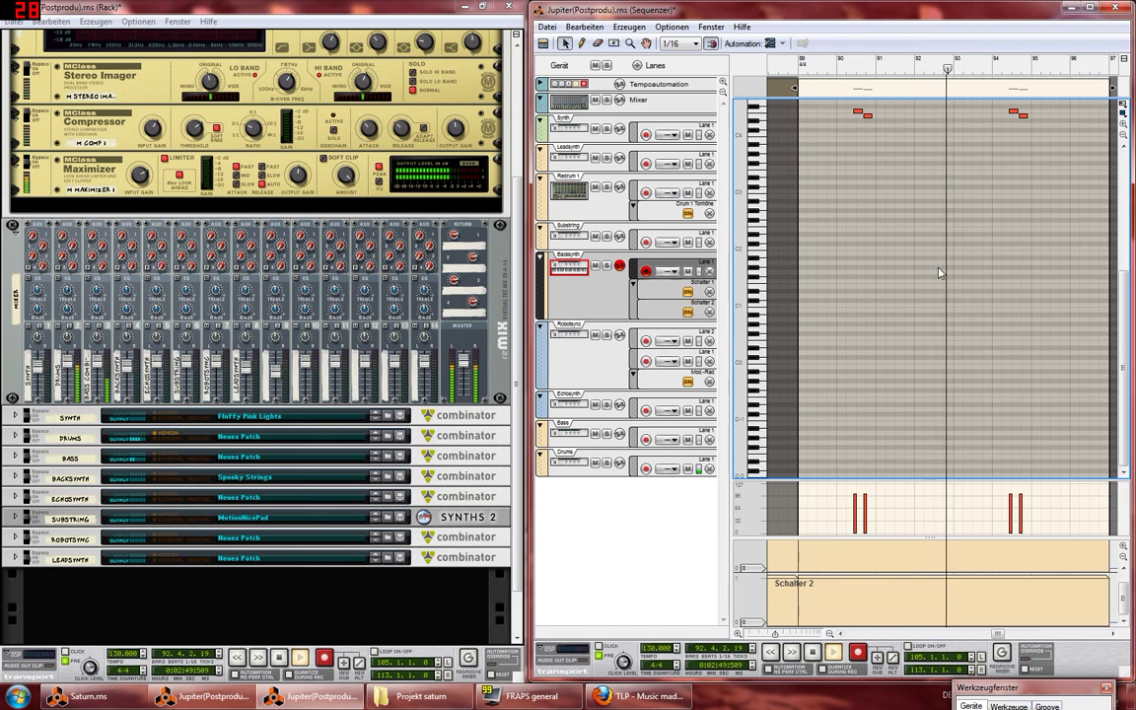
scroll(1002, 378, "up", 5)
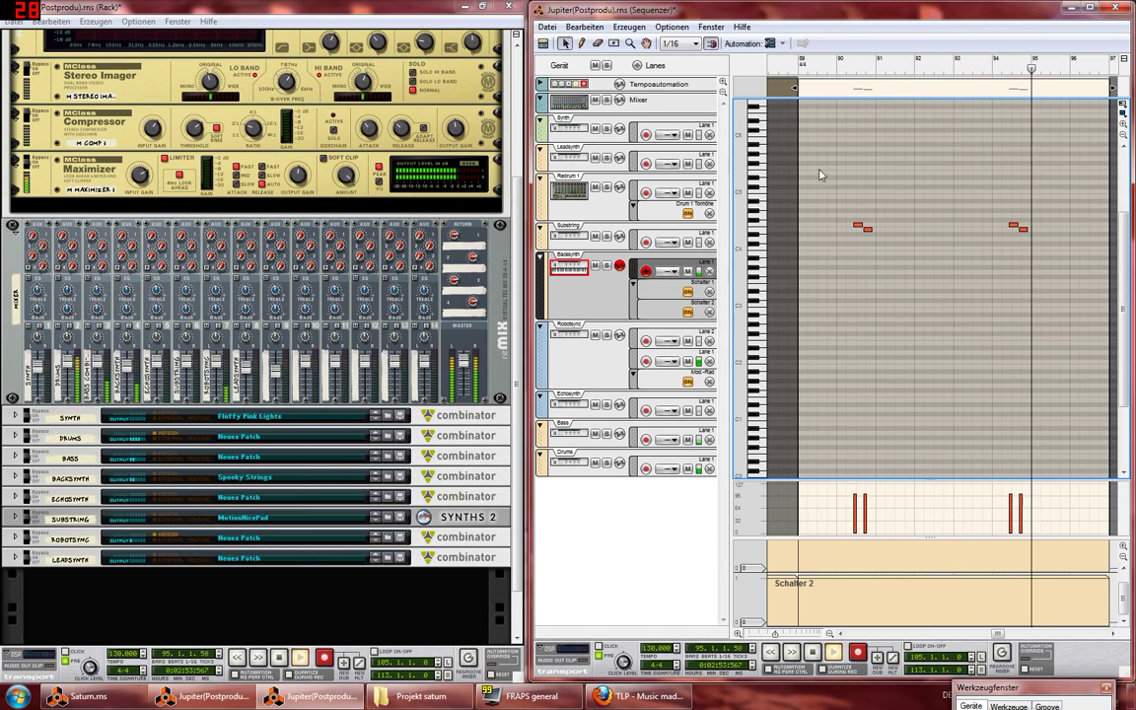
left_click(543, 44)
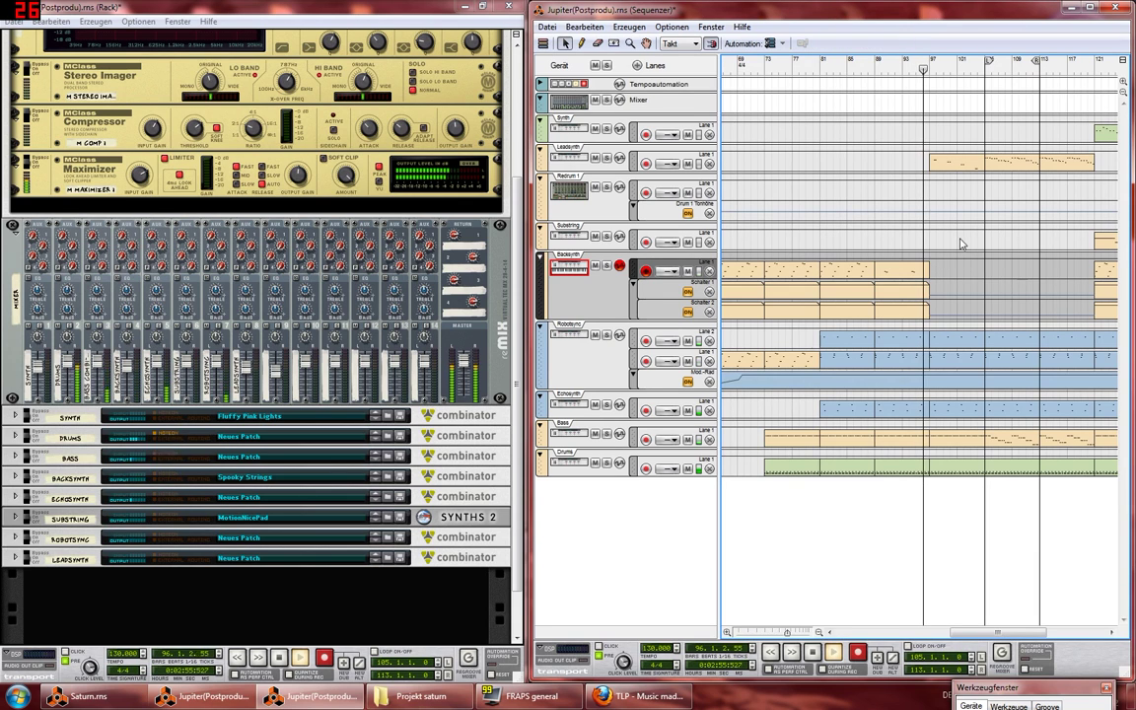
Step: Examine the notes in the Leadsynth clip at bar 97 and the Bass clip at bar 105
left_click_drag(1018, 636, 1051, 636)
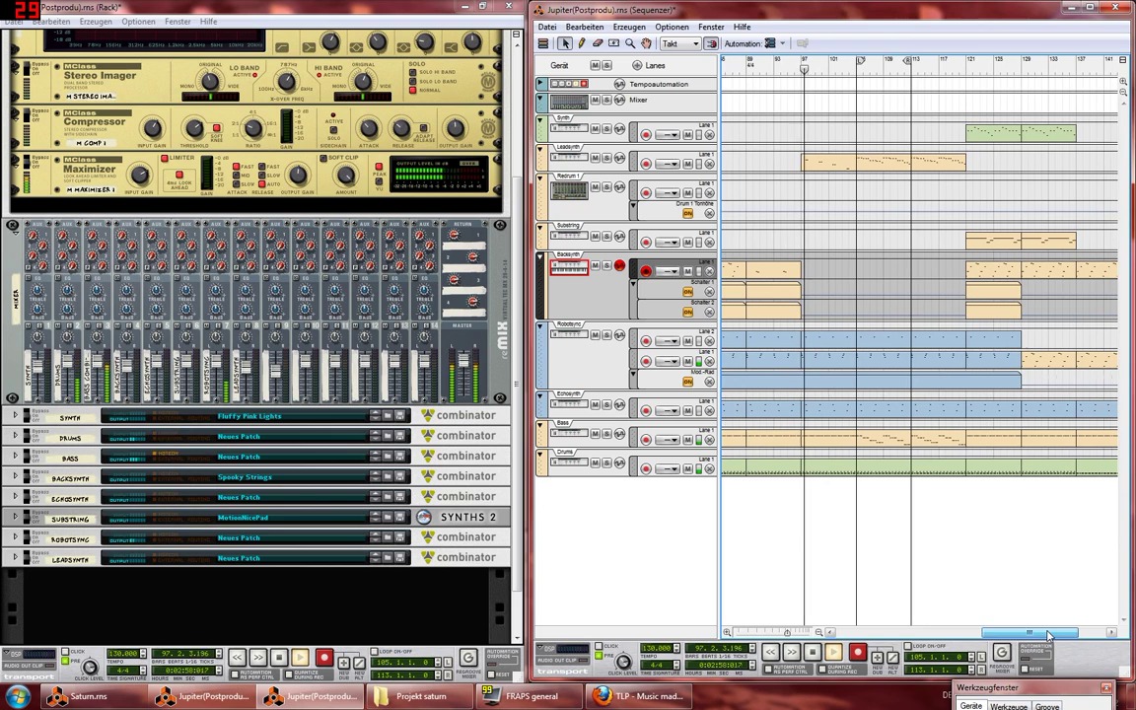
double_click(863, 181)
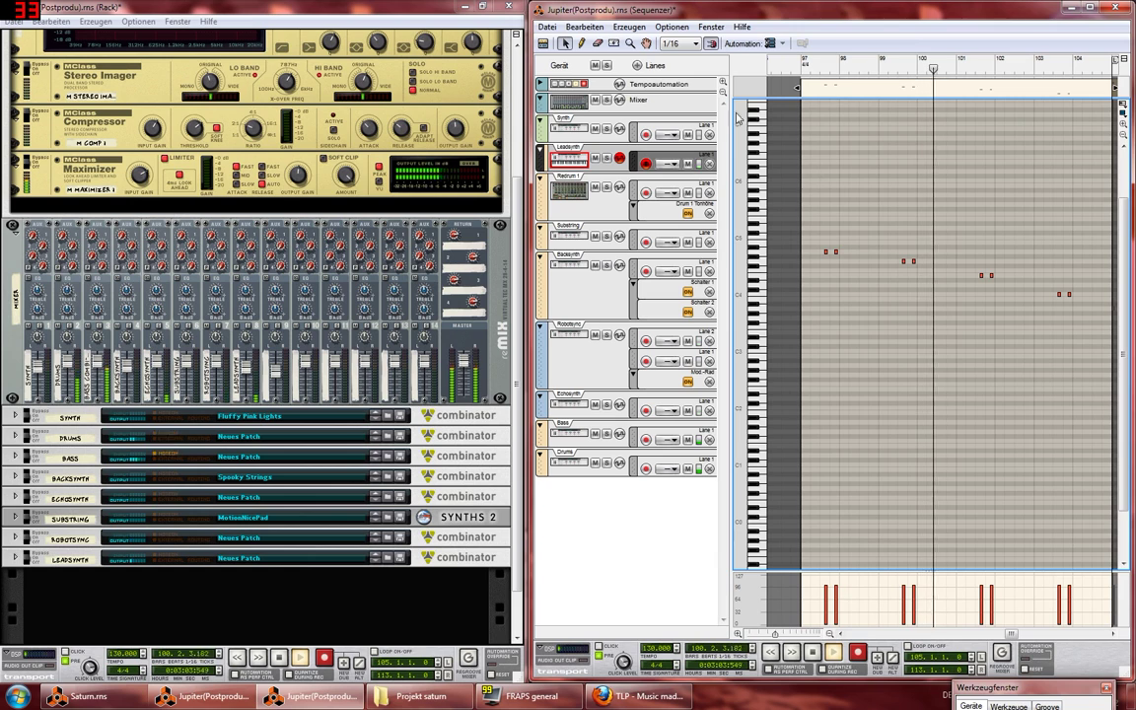
key("ctrl+e")
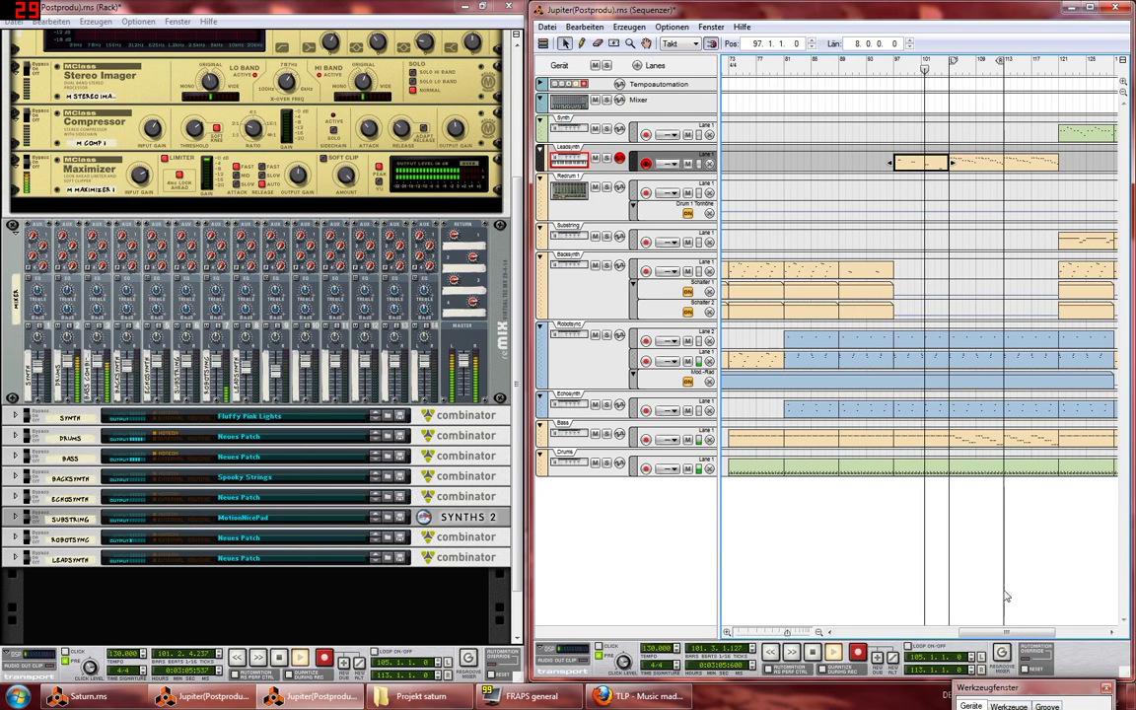
left_click_drag(1025, 632, 1048, 627)
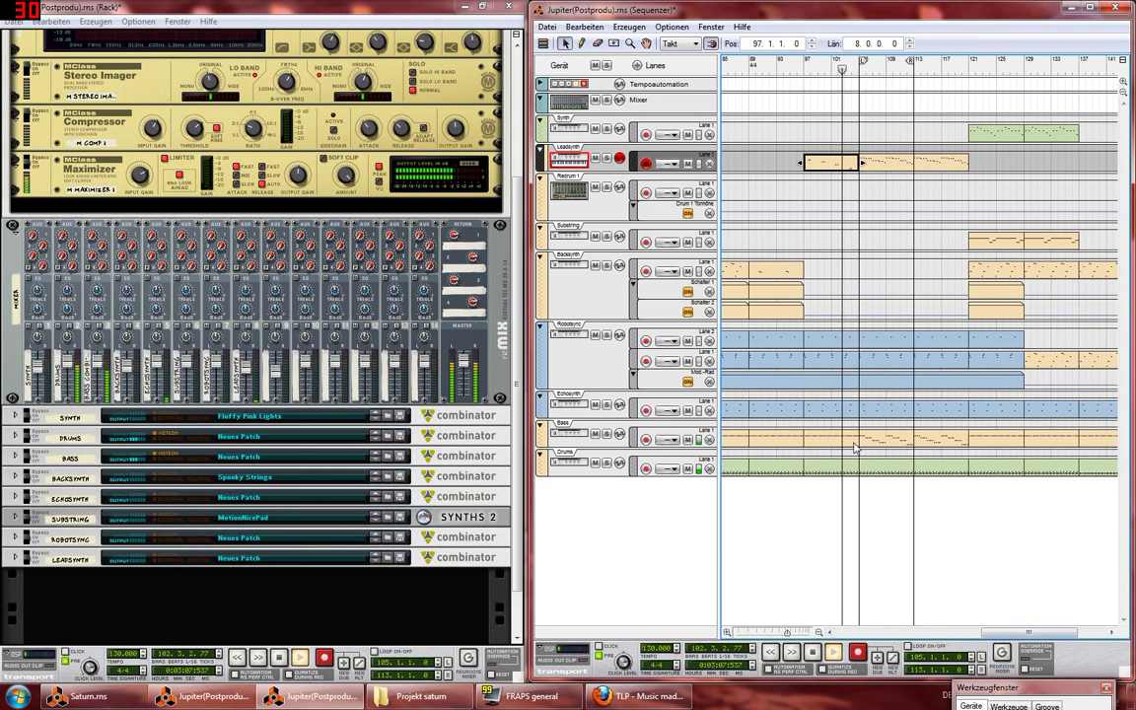
double_click(882, 440)
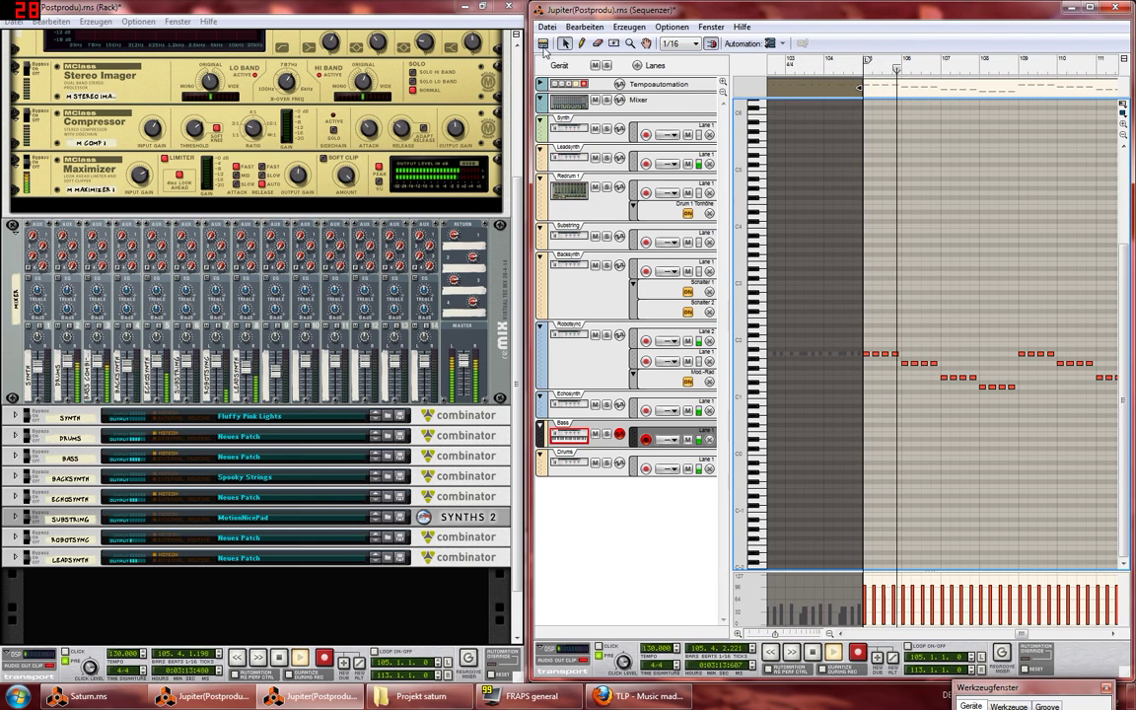
key("ctrl+e")
Step: Examine the Echosynth clip's notes at bar 105 and follow the playback through the song's closing section
left_click_drag(1021, 633, 1057, 633)
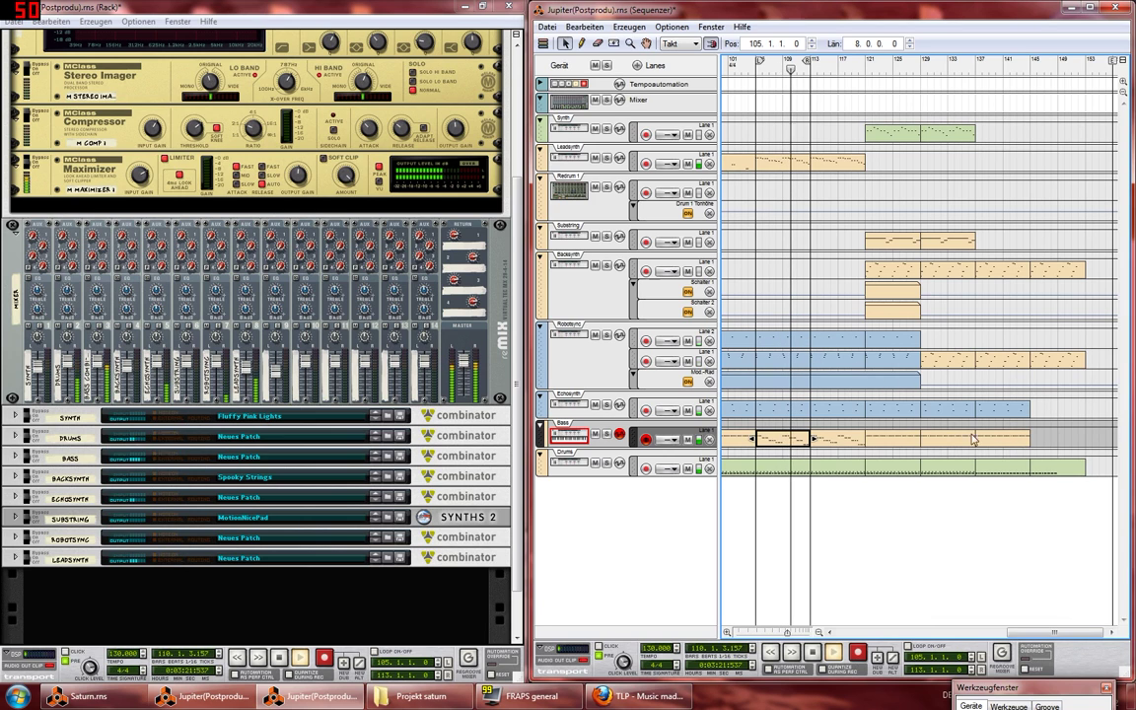
double_click(794, 411)
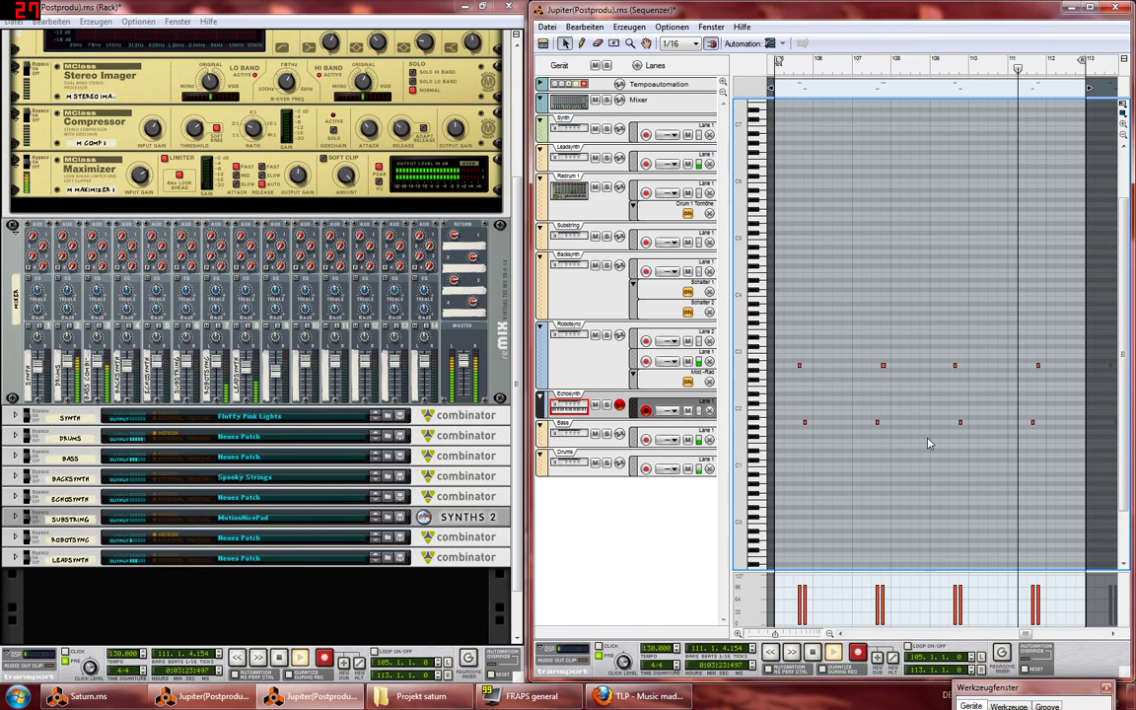
left_click(543, 45)
left_click_drag(1063, 629, 1090, 628)
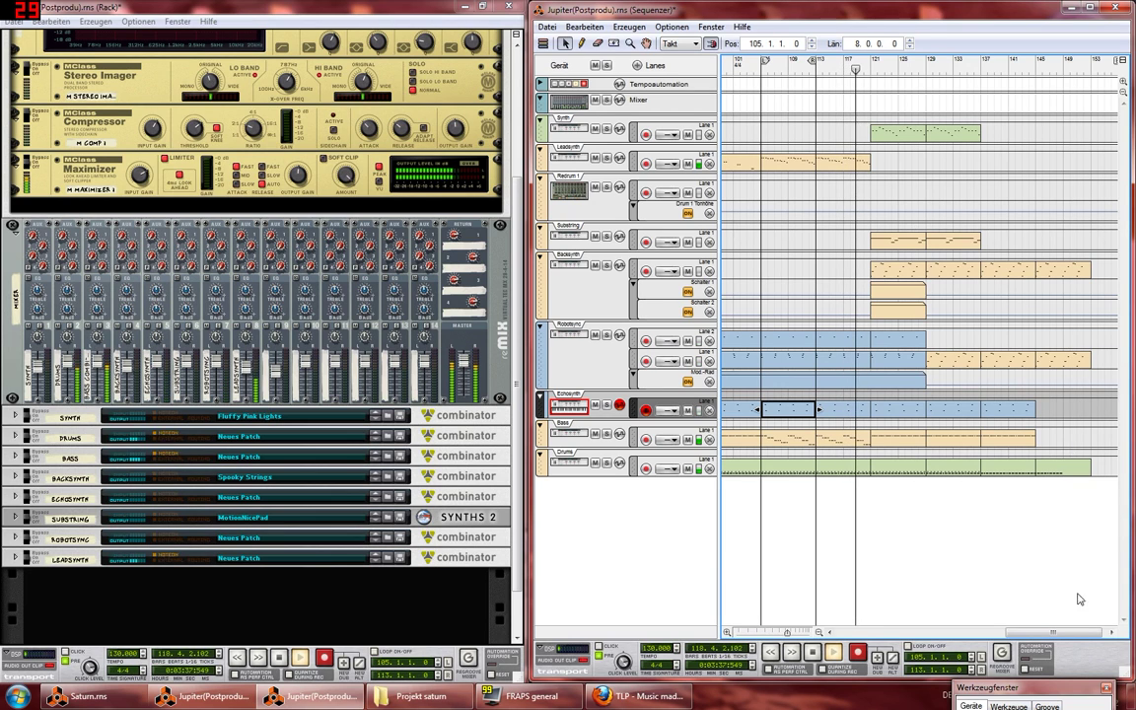
left_click_drag(1072, 632, 1077, 632)
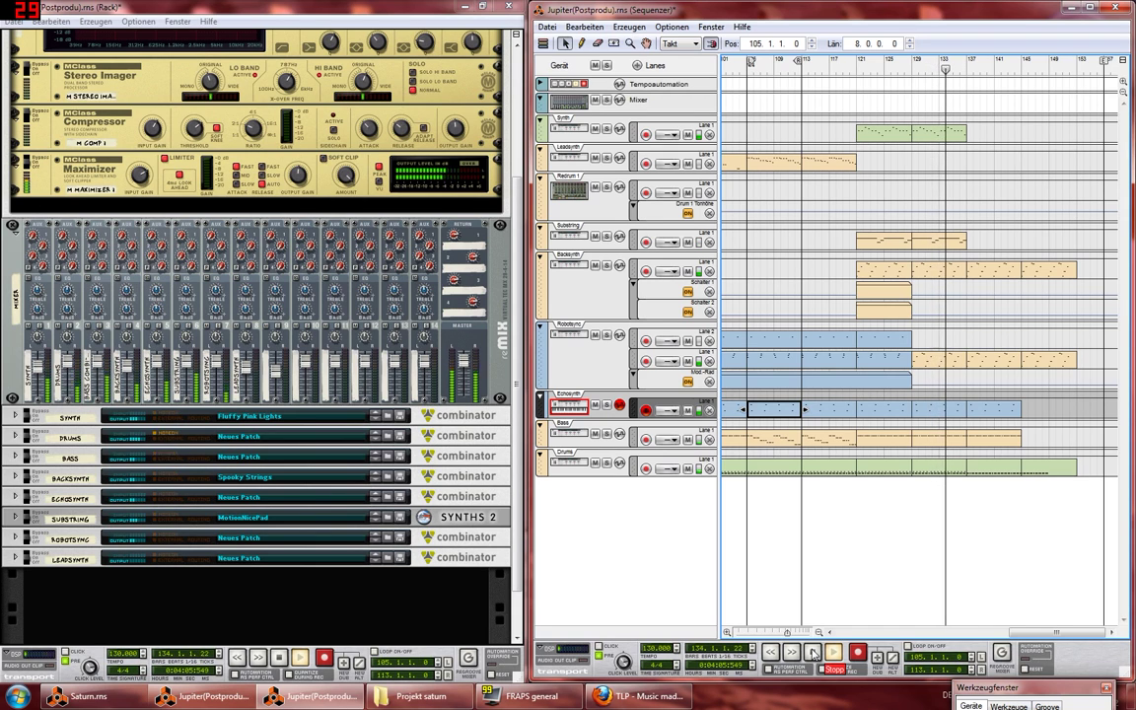
left_click(1122, 93)
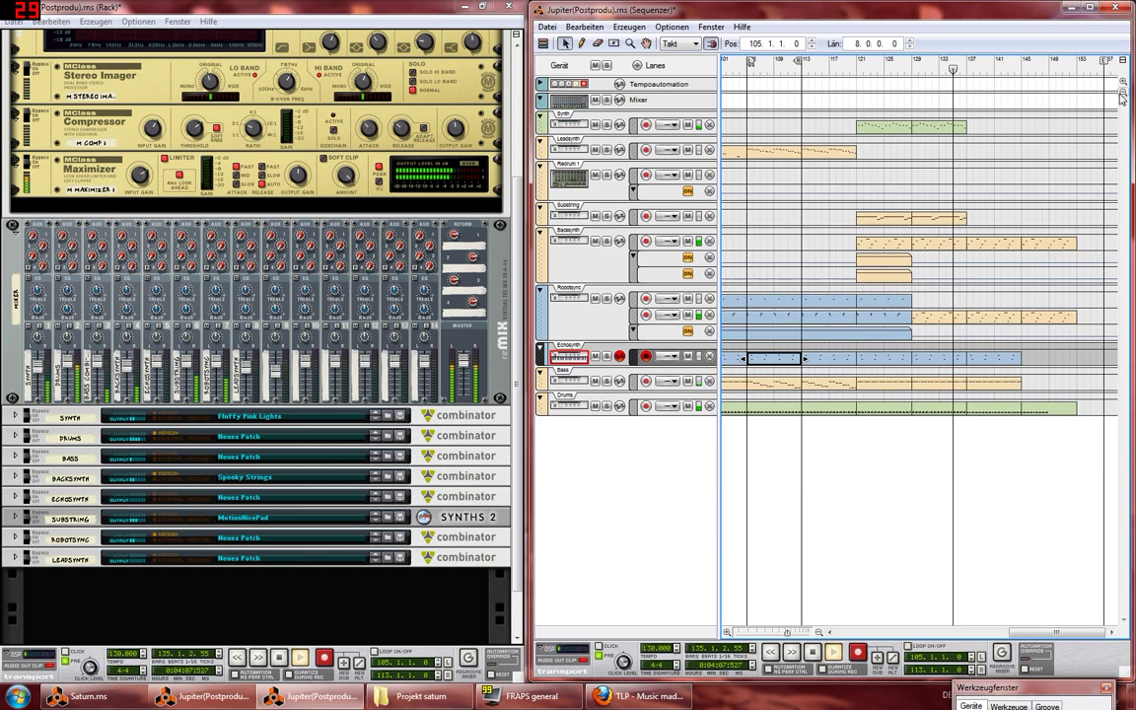
left_click(1121, 93)
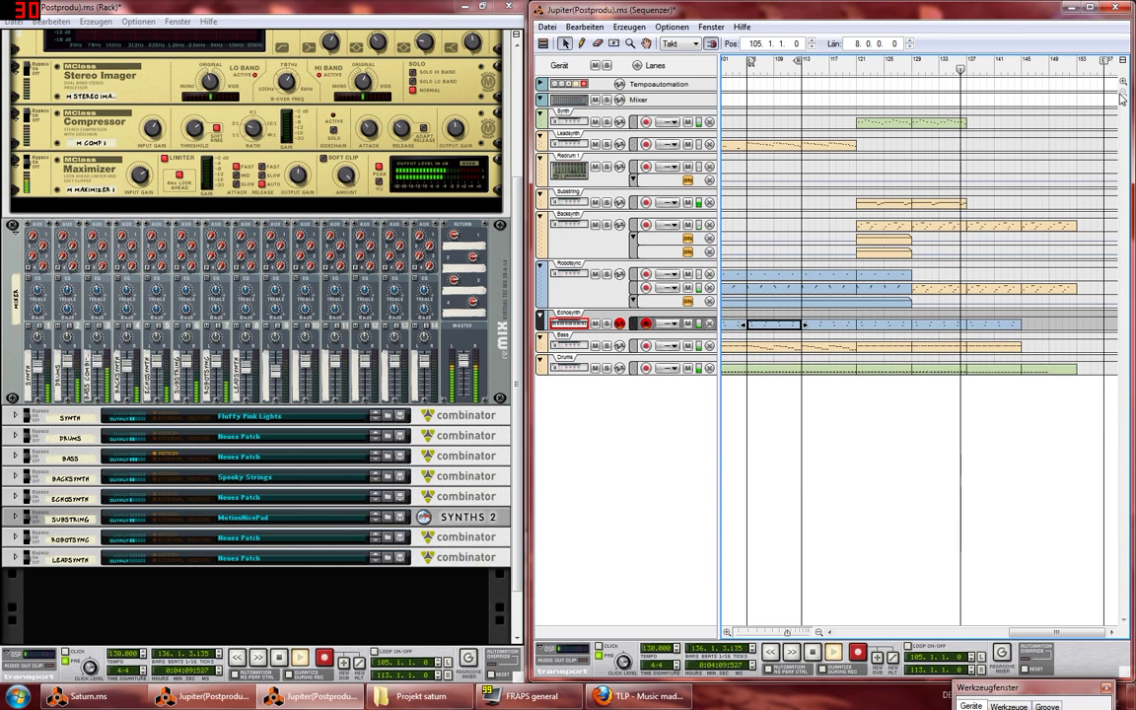
left_click(1123, 83)
left_click(1123, 83)
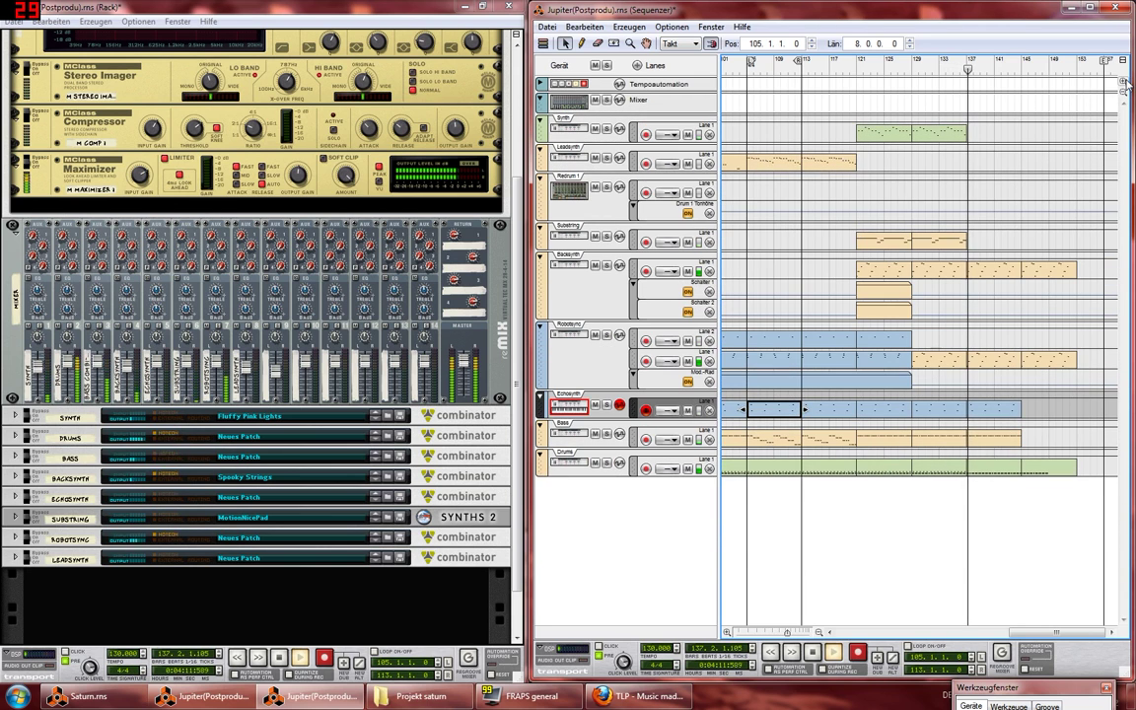
left_click(1124, 84)
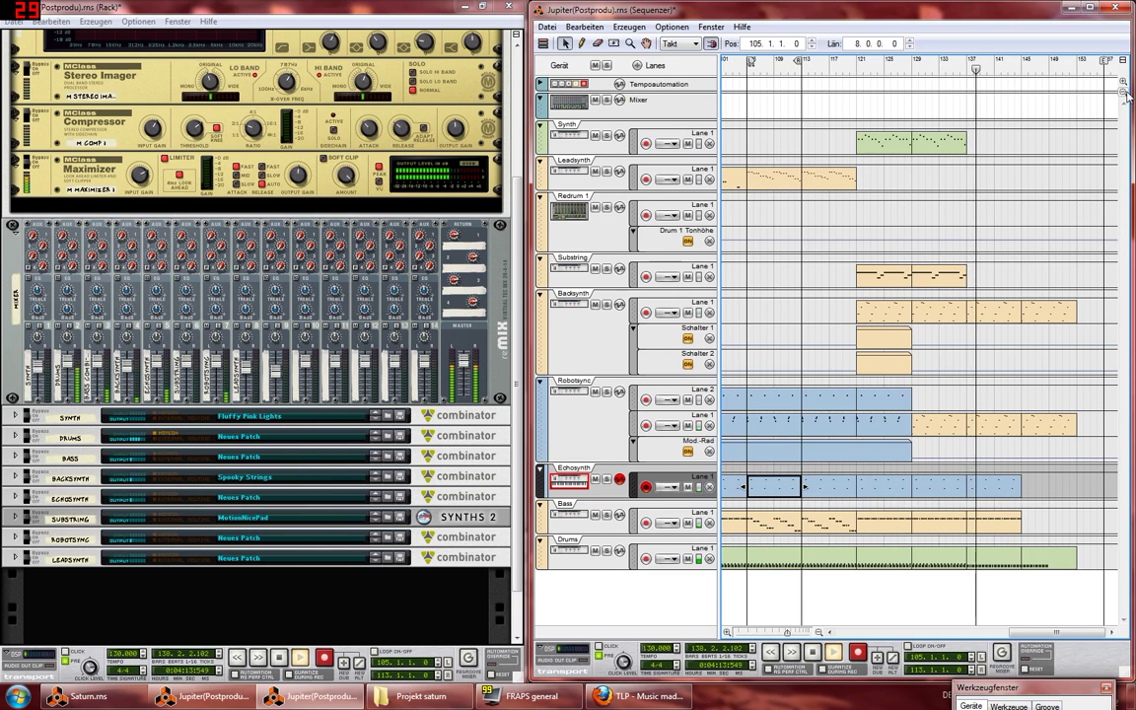
left_click(1123, 93)
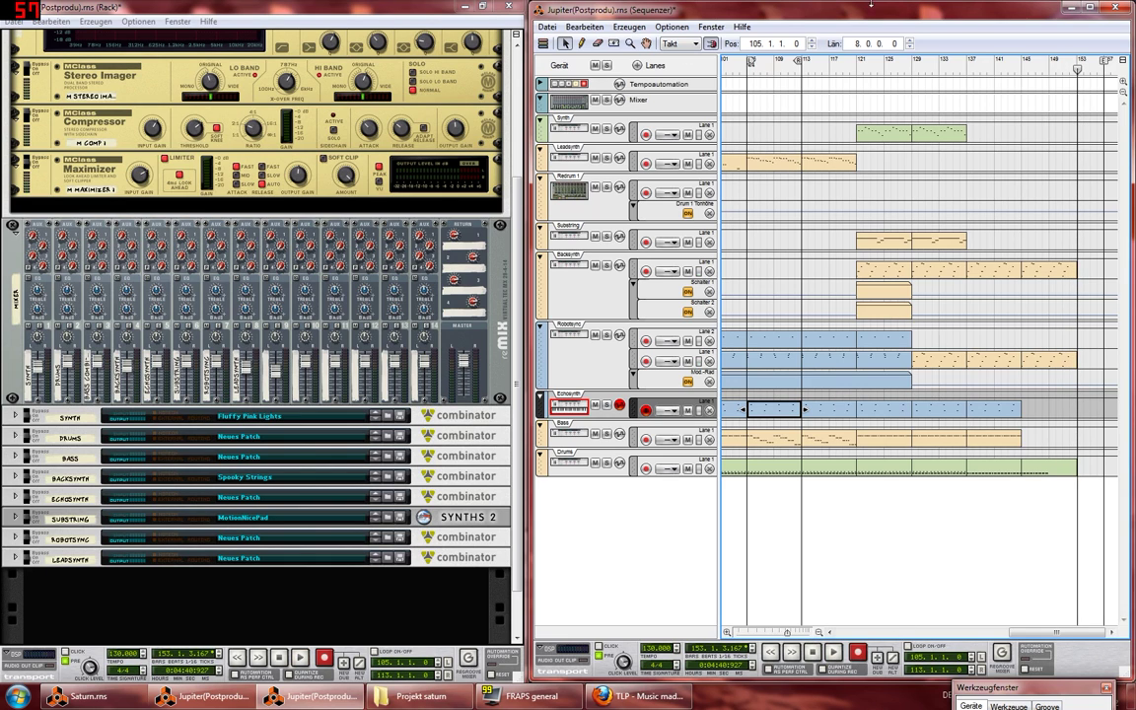
Step: Reattach the Jupiter song's sequencer to its rack window and close the song without saving the changes
left_click(1120, 8)
left_click_drag(385, 8, 555, 49)
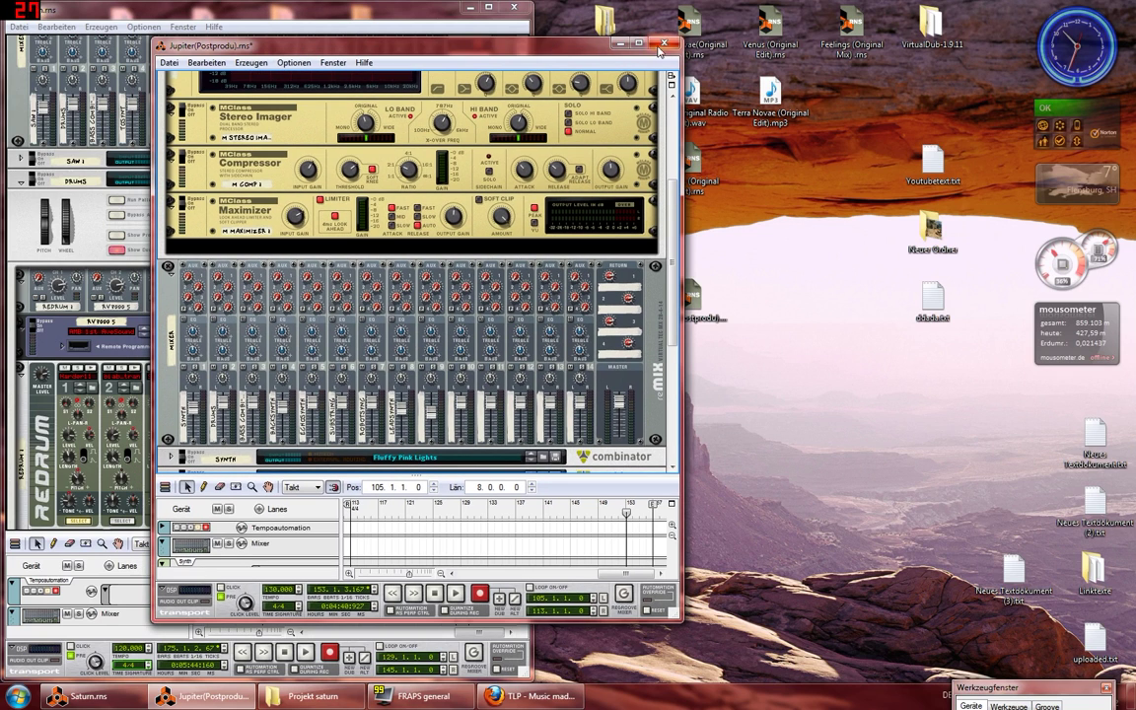
left_click(663, 44)
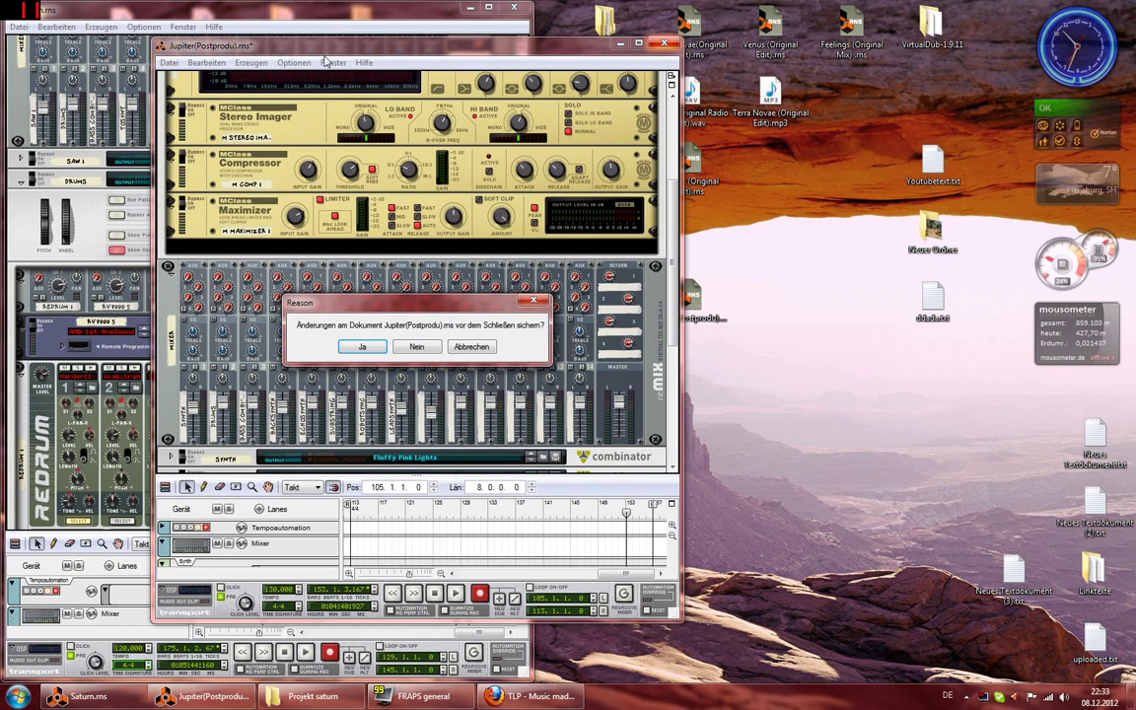
left_click(416, 349)
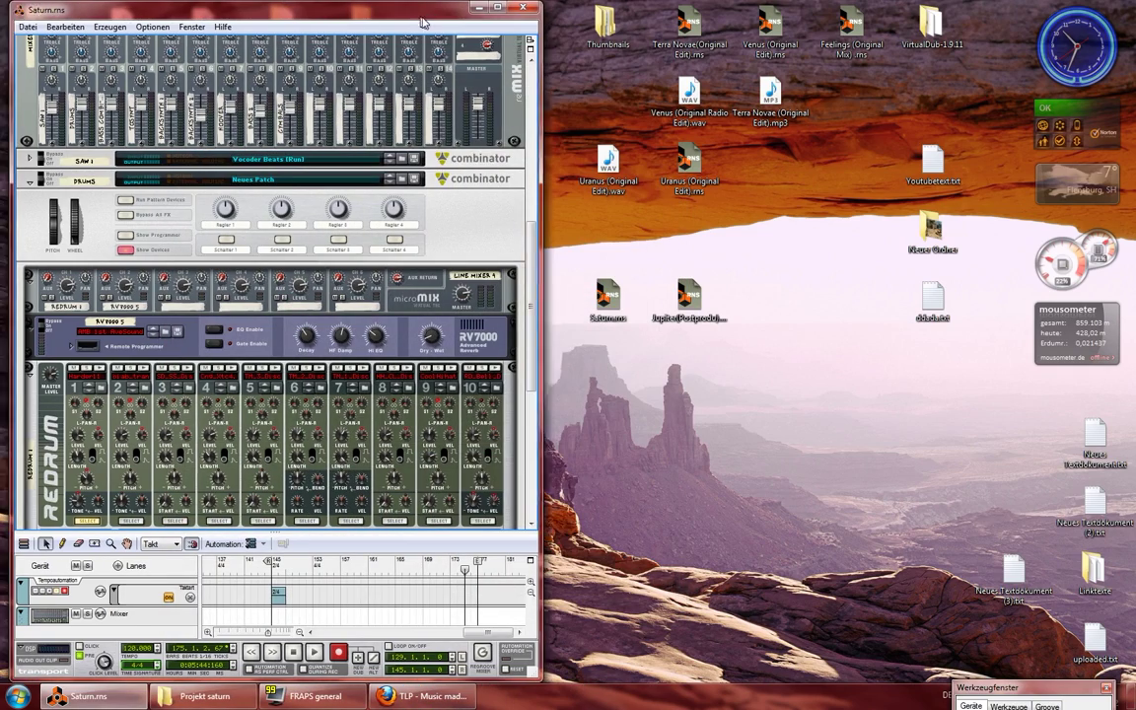
mouse_move(407, 22)
left_mouse_down()
mouse_move(462, 22)
mouse_move(422, 22)
left_mouse_up()
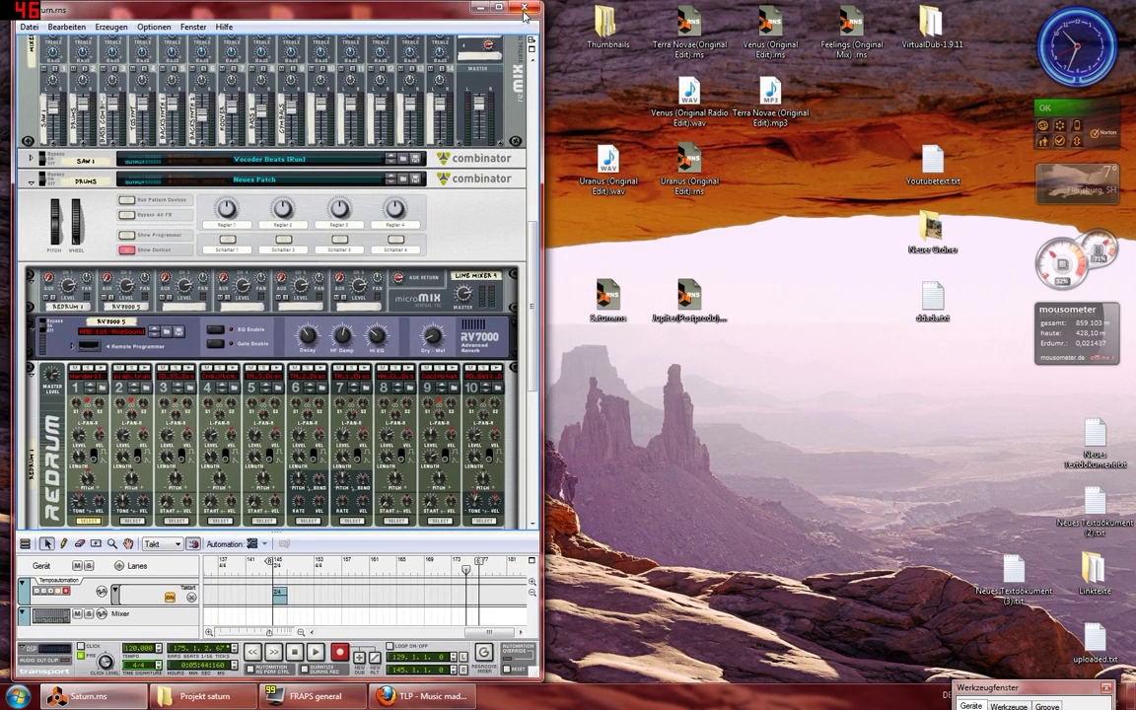
Step: Open the Feelings (Original Mix) song from the desktop and bring its sequencer in front of the rack
left_click(753, 228)
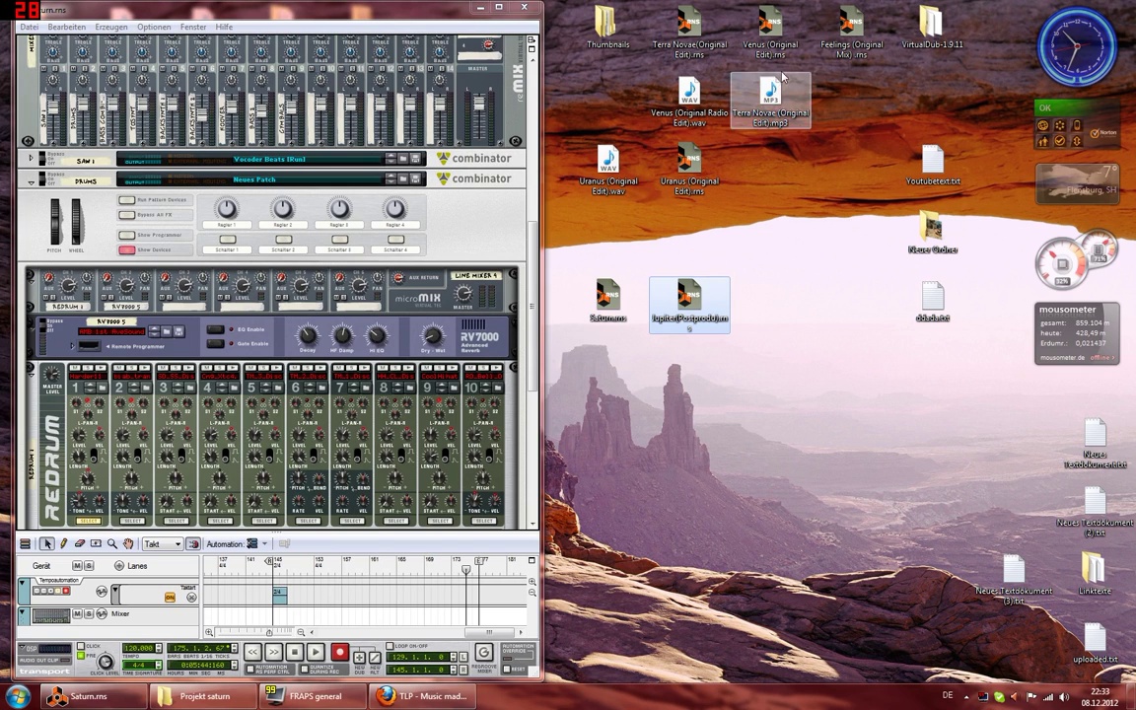
left_click(757, 144)
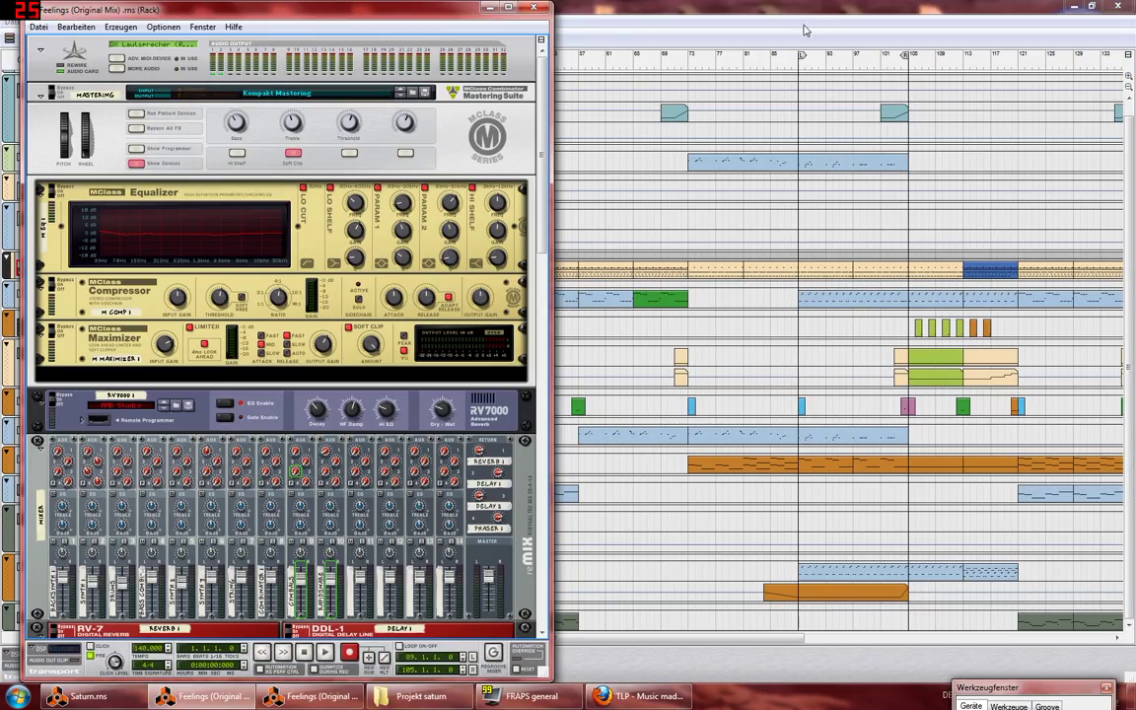
left_click(810, 6)
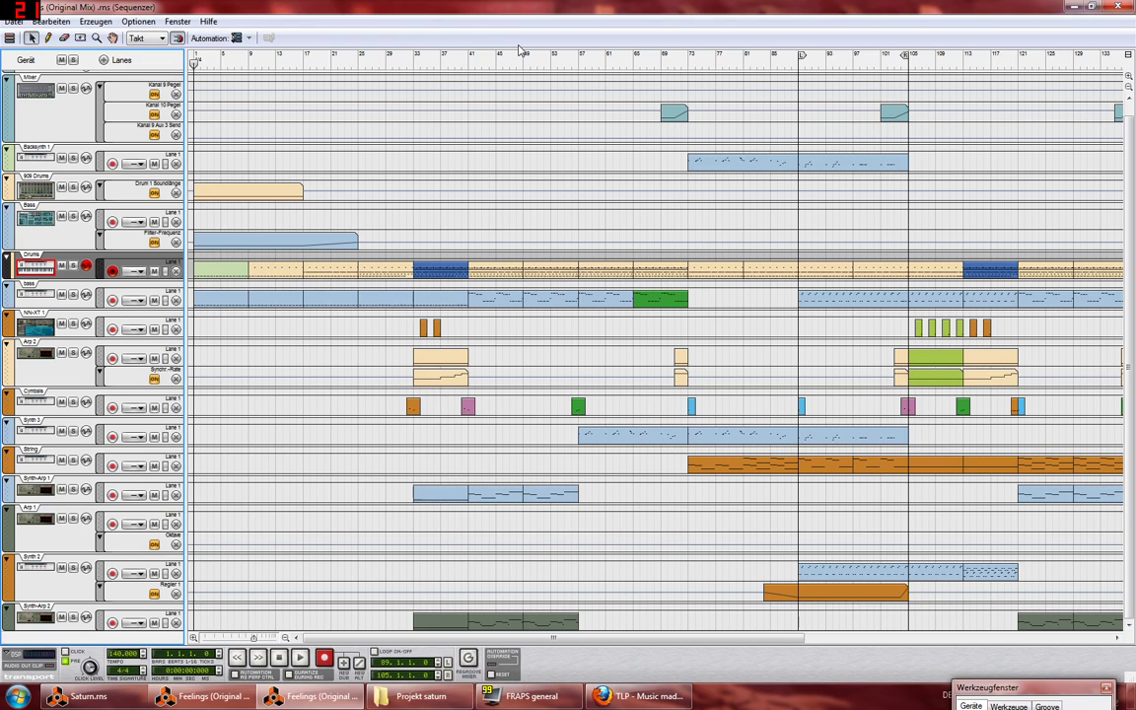
Step: Play the Feelings song from bar 81 and view the rest of its arrangement
left_click_drag(411, 65, 344, 59)
mouse_move(730, 74)
left_mouse_down()
mouse_move(447, 73)
mouse_move(634, 73)
mouse_move(582, 75)
left_mouse_up()
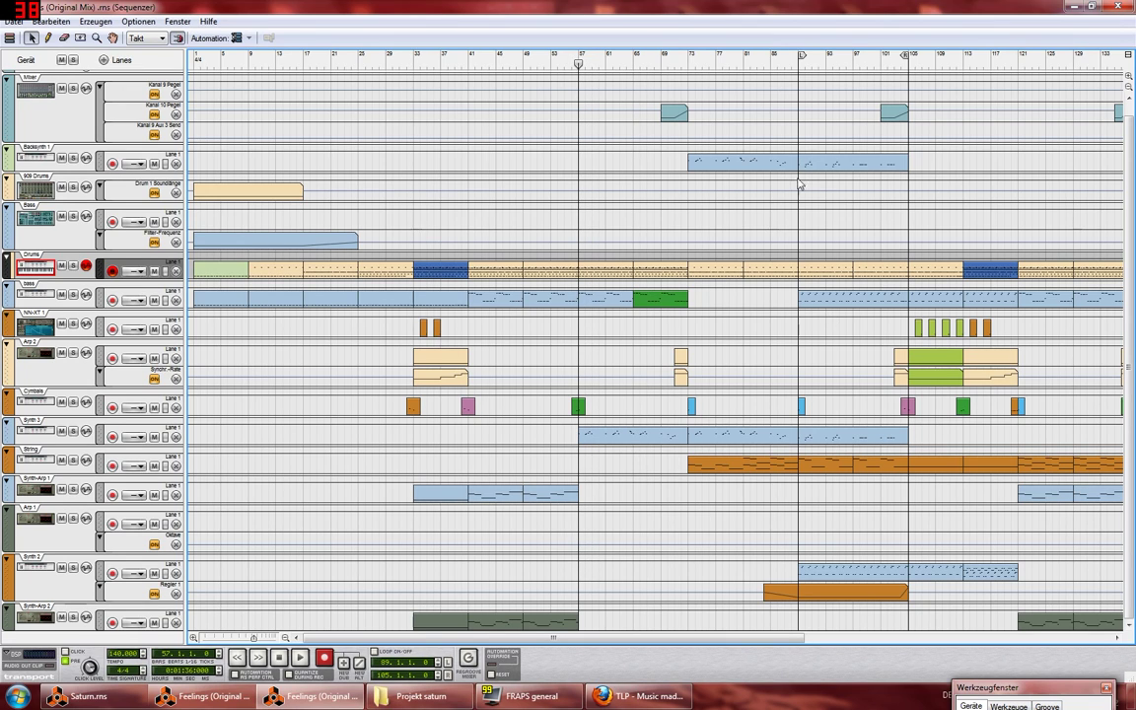
mouse_move(800, 69)
left_mouse_down()
mouse_move(708, 66)
mouse_move(750, 65)
mouse_move(746, 77)
left_mouse_up()
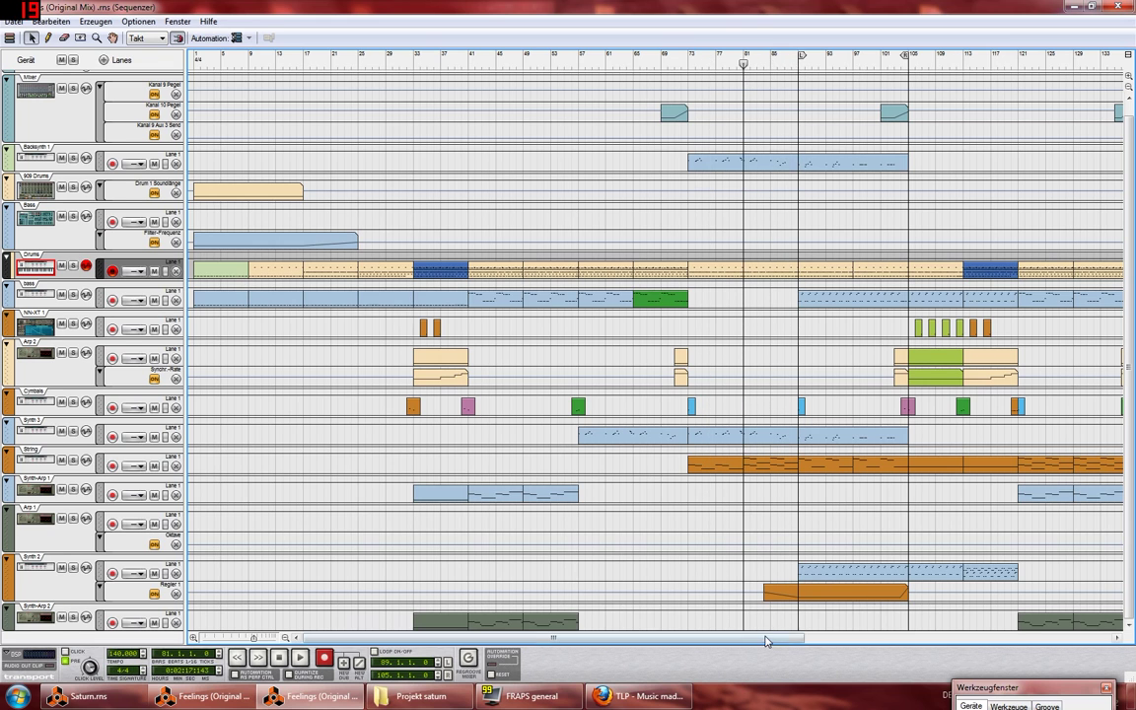
left_click_drag(768, 641, 849, 598)
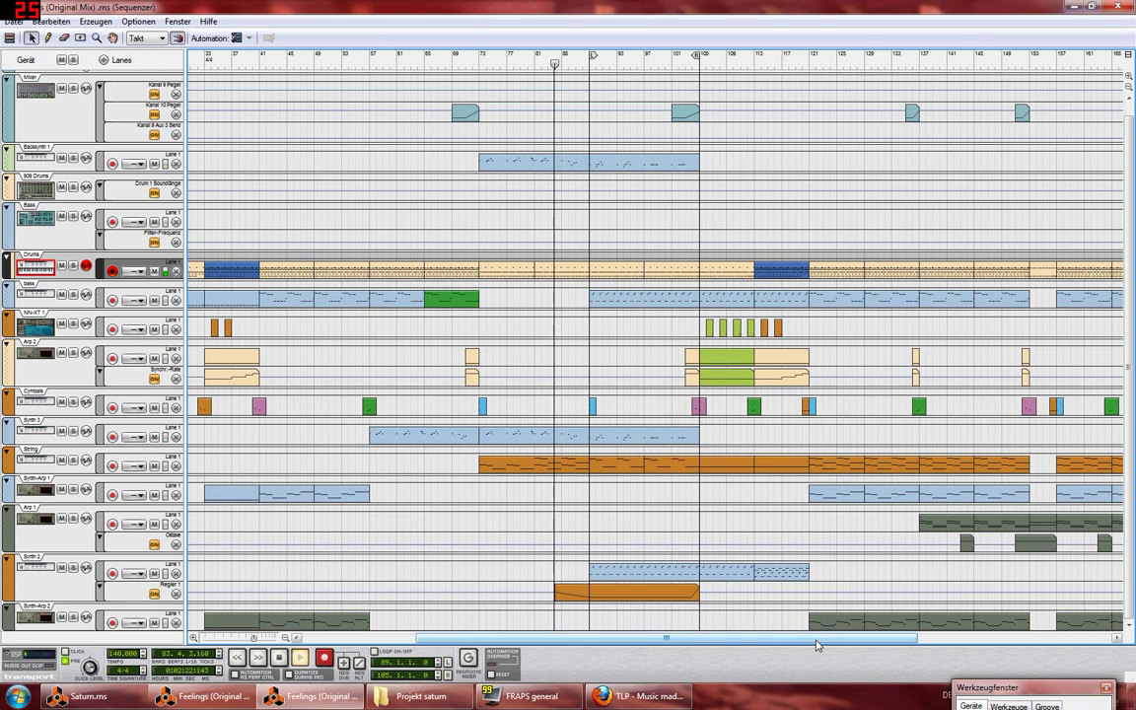
left_click_drag(815, 638, 867, 638)
Step: Look through the Feelings rack's effects, synths and NN-XT sampler, and fold the Rapidsnare Combinator
left_click(246, 694)
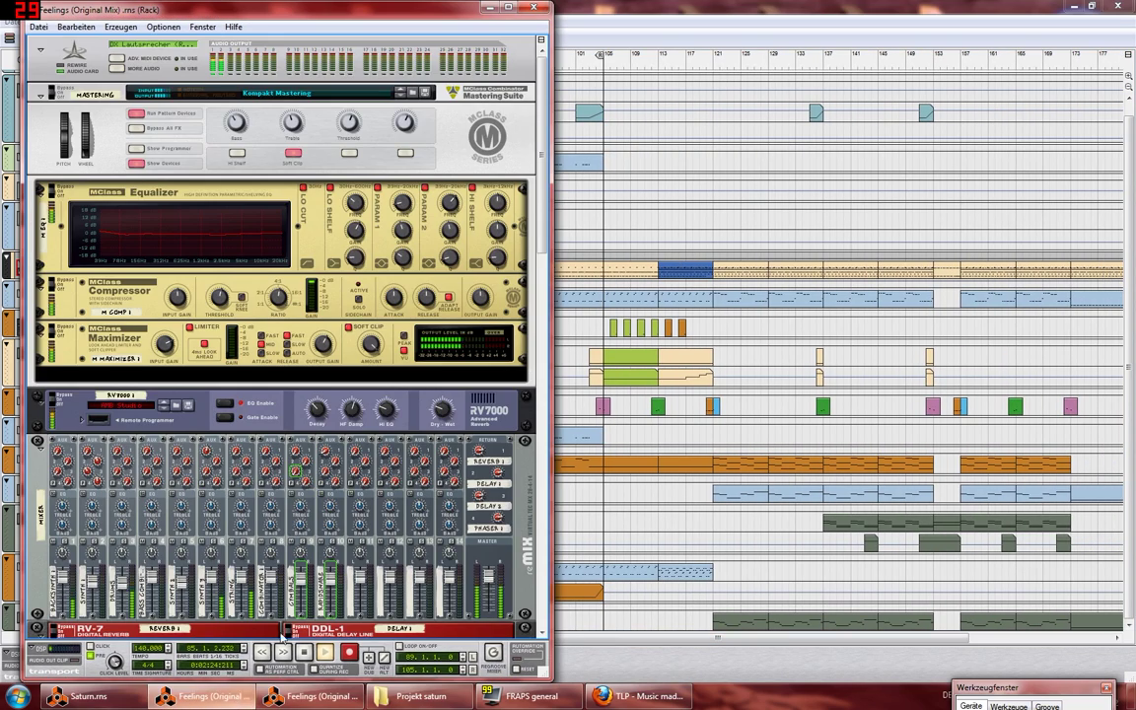
scroll(300, 474, "down", 10)
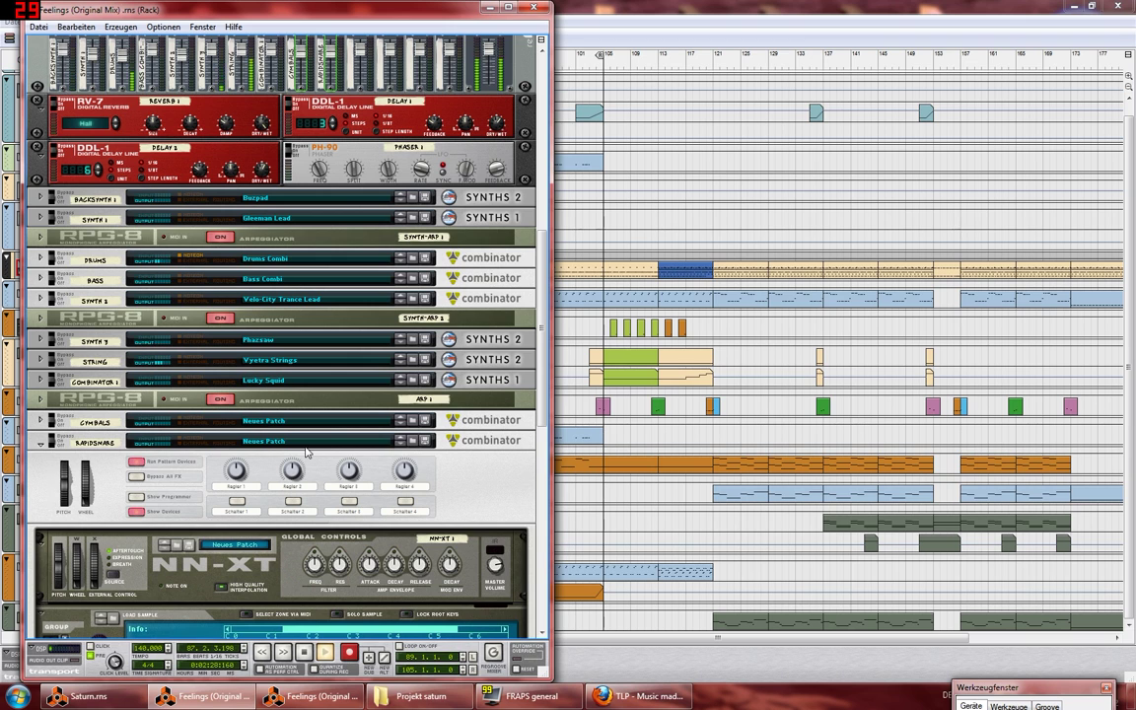
scroll(305, 451, "down", 6)
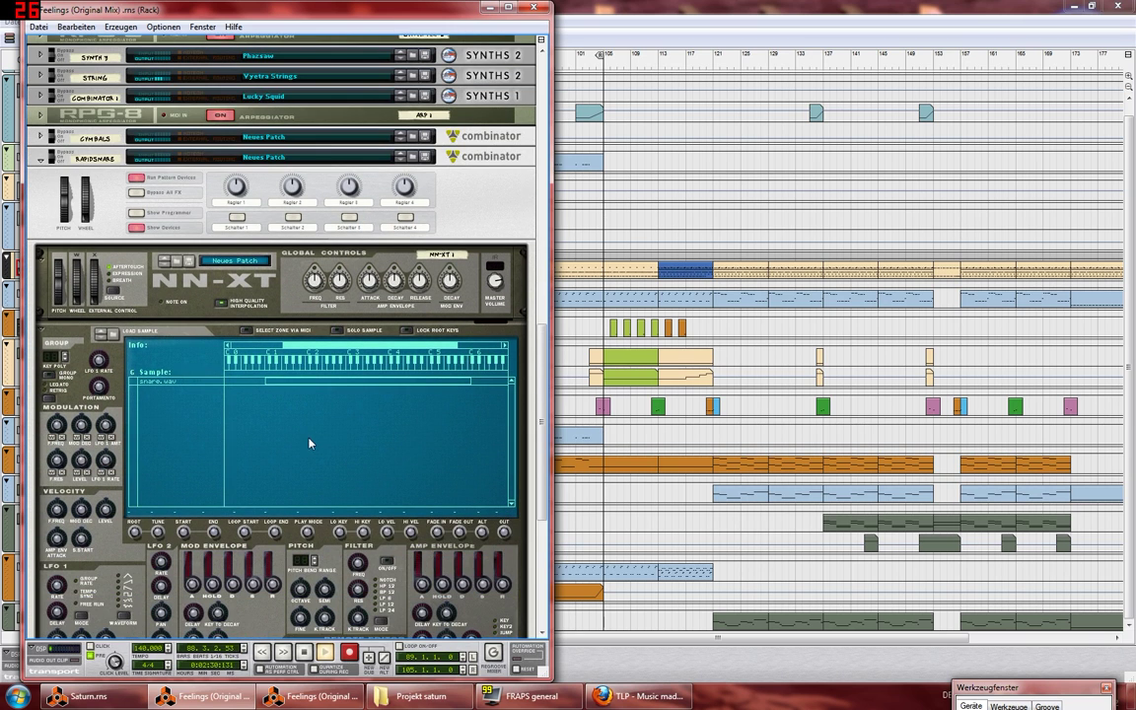
left_click(41, 161)
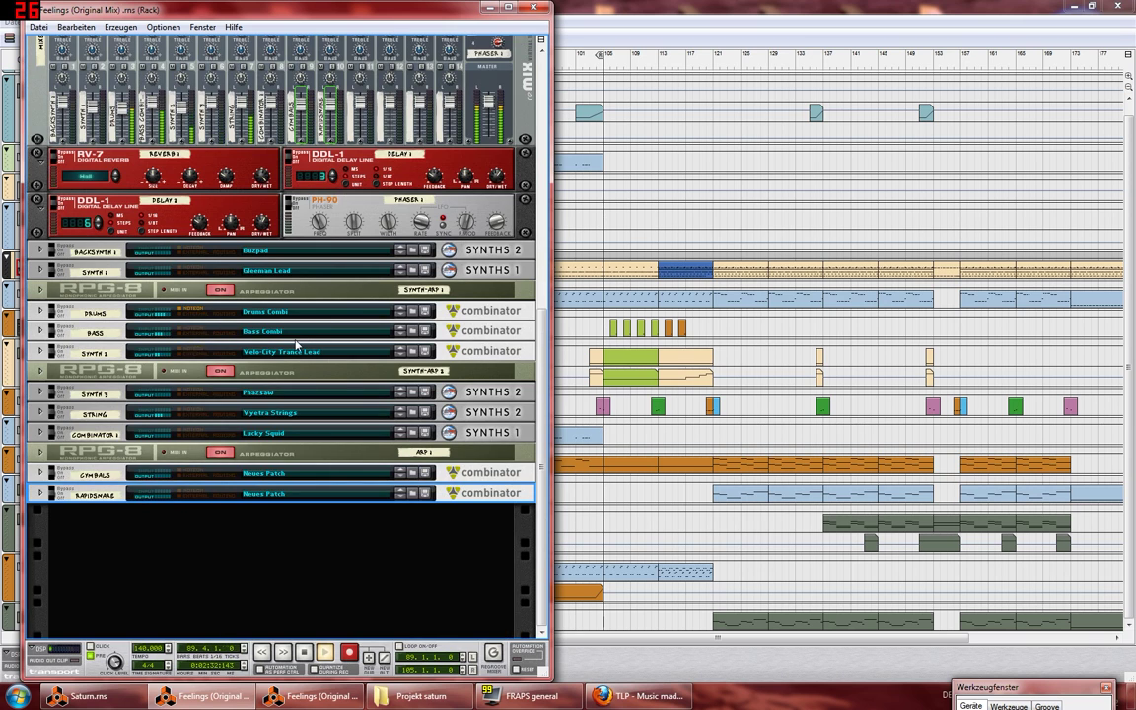
scroll(296, 343, "up", 6)
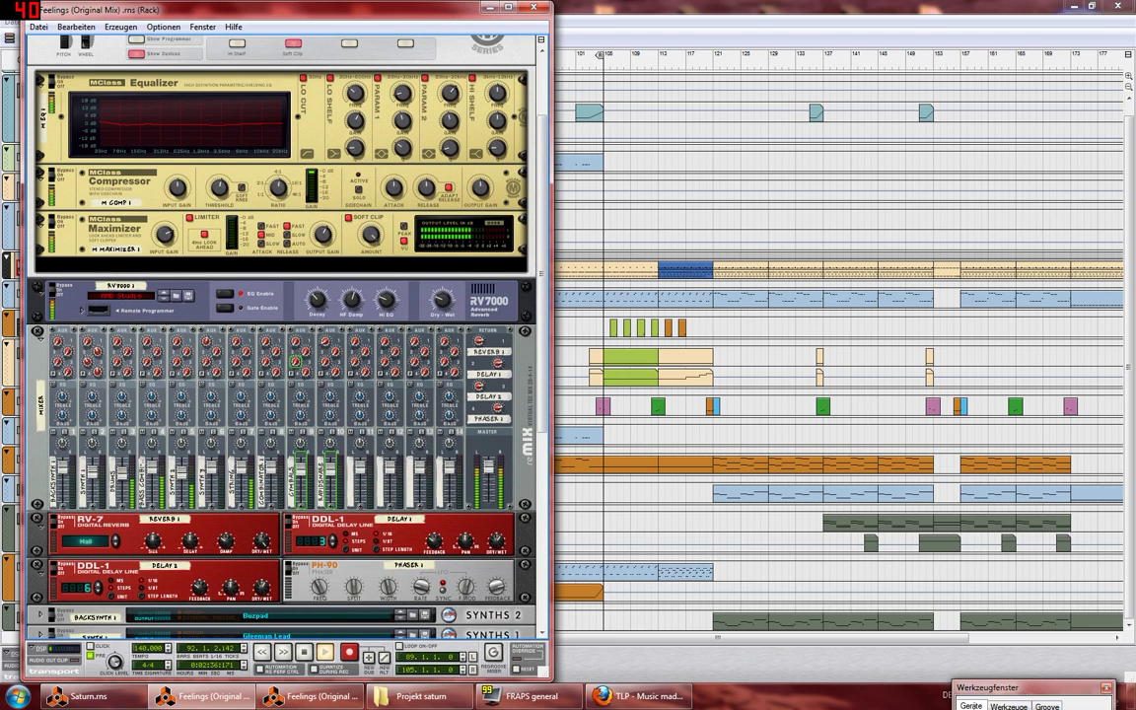
Step: Examine the notes in the bass clip starting at bar 89 and return to the arrangement
left_click(895, 647)
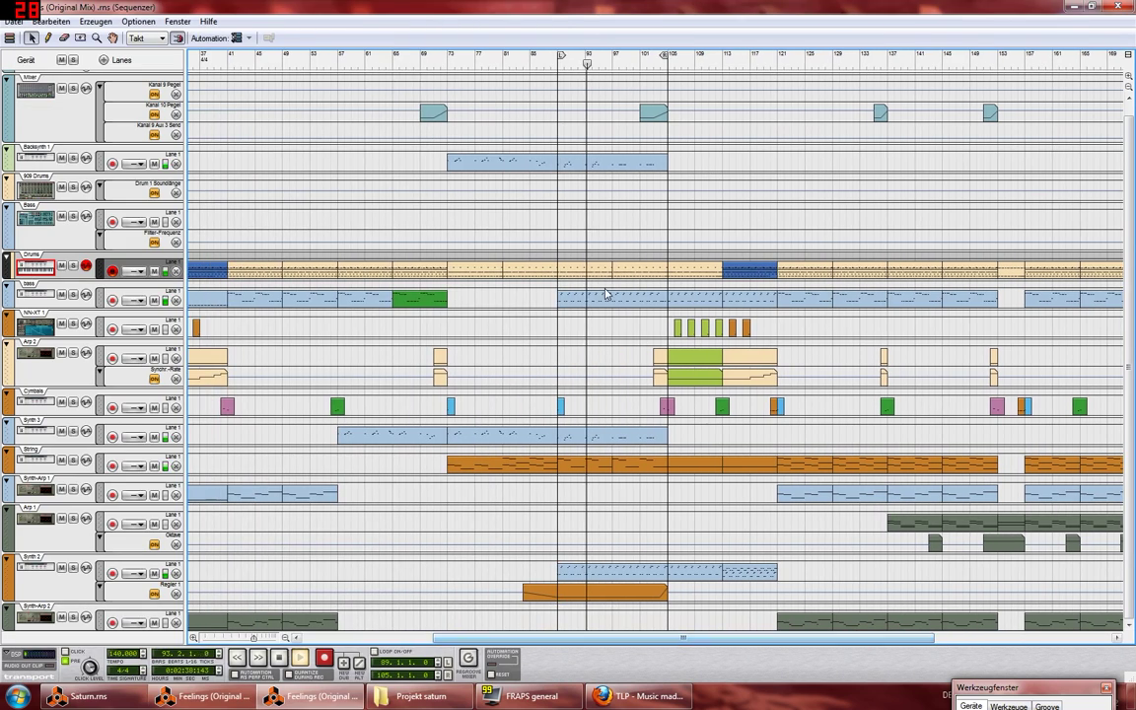
double_click(603, 304)
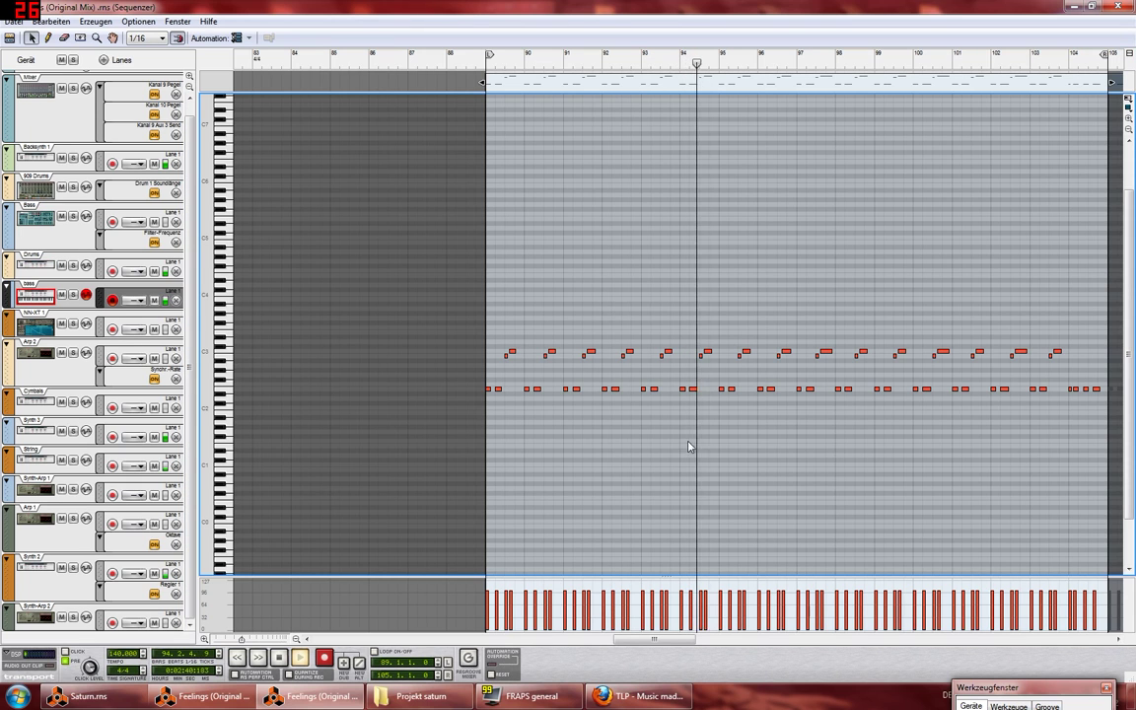
left_click(10, 37)
left_click(618, 369)
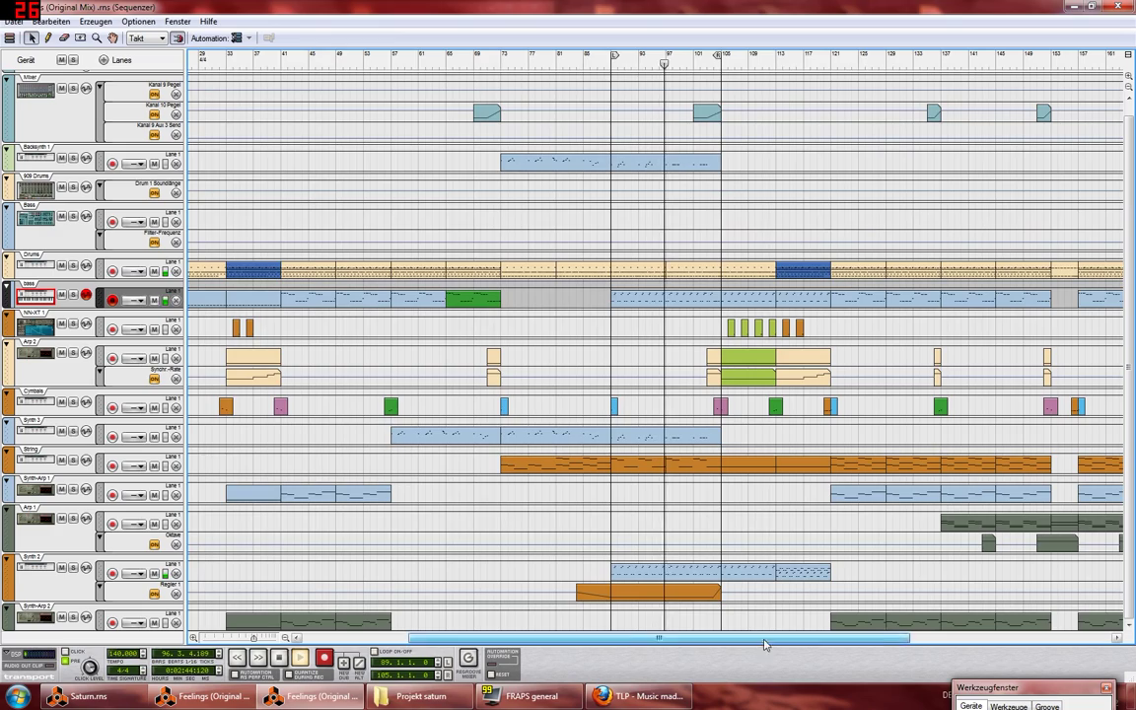
Step: Resize the sequencer window and place it beside the rack so both are visible during playback
left_click_drag(765, 638, 856, 638)
left_click(212, 696)
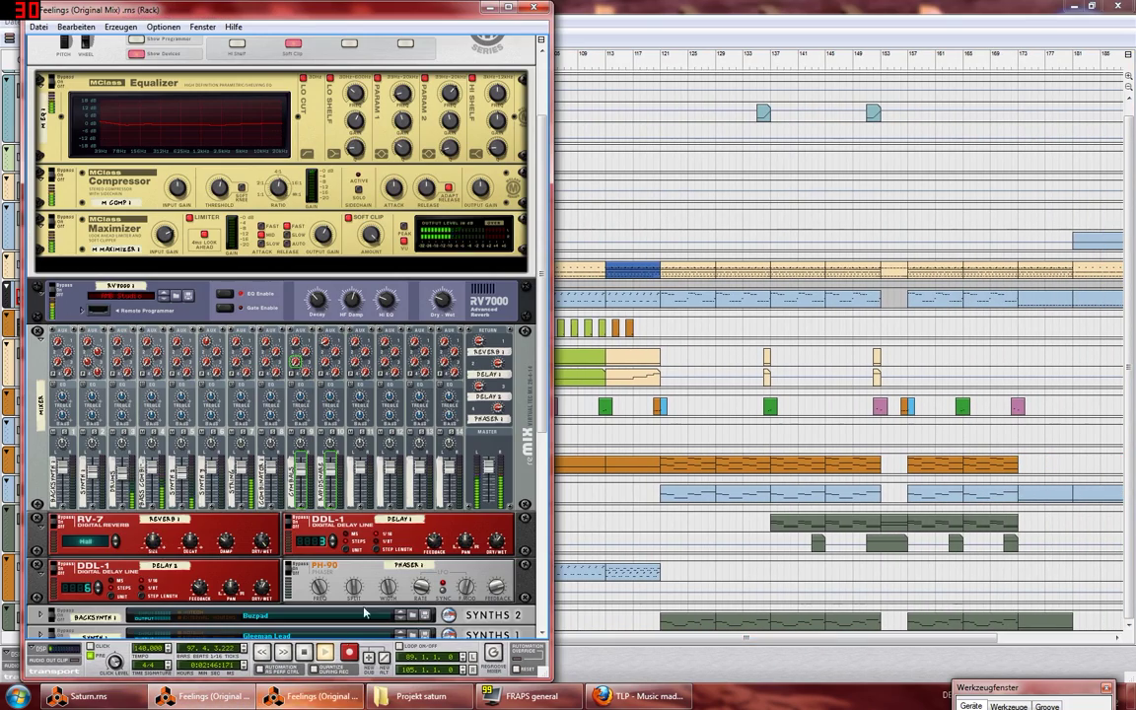
left_click_drag(621, 22, 1135, 29)
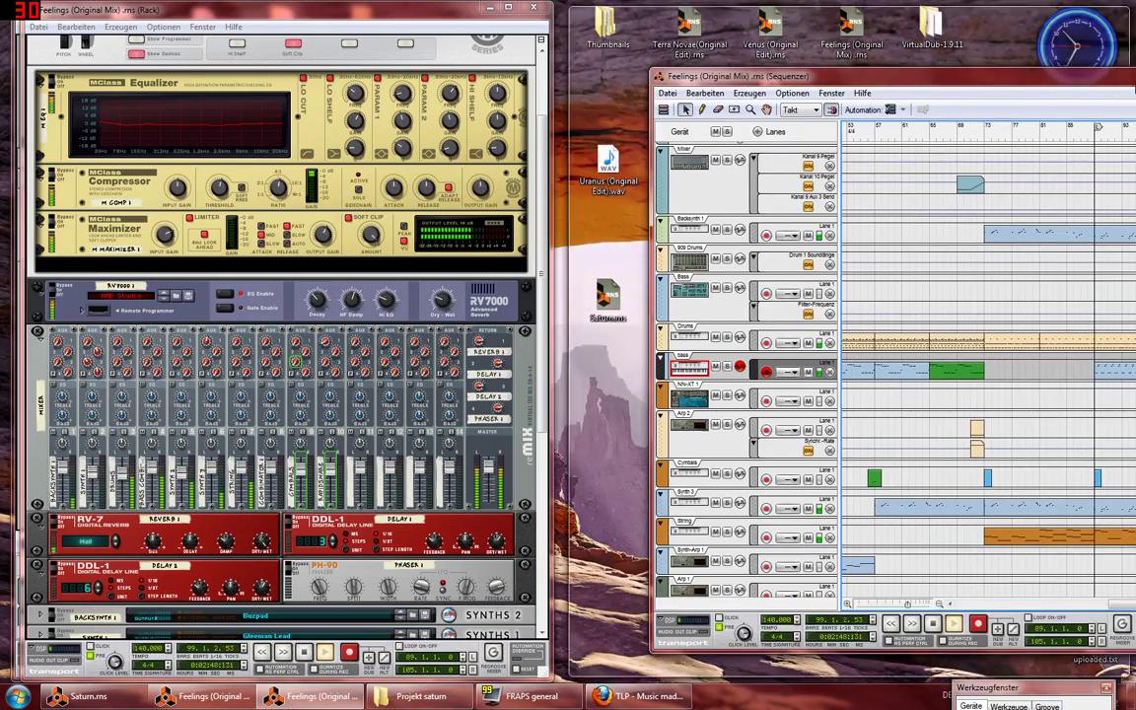
left_click_drag(570, 102, 551, 102)
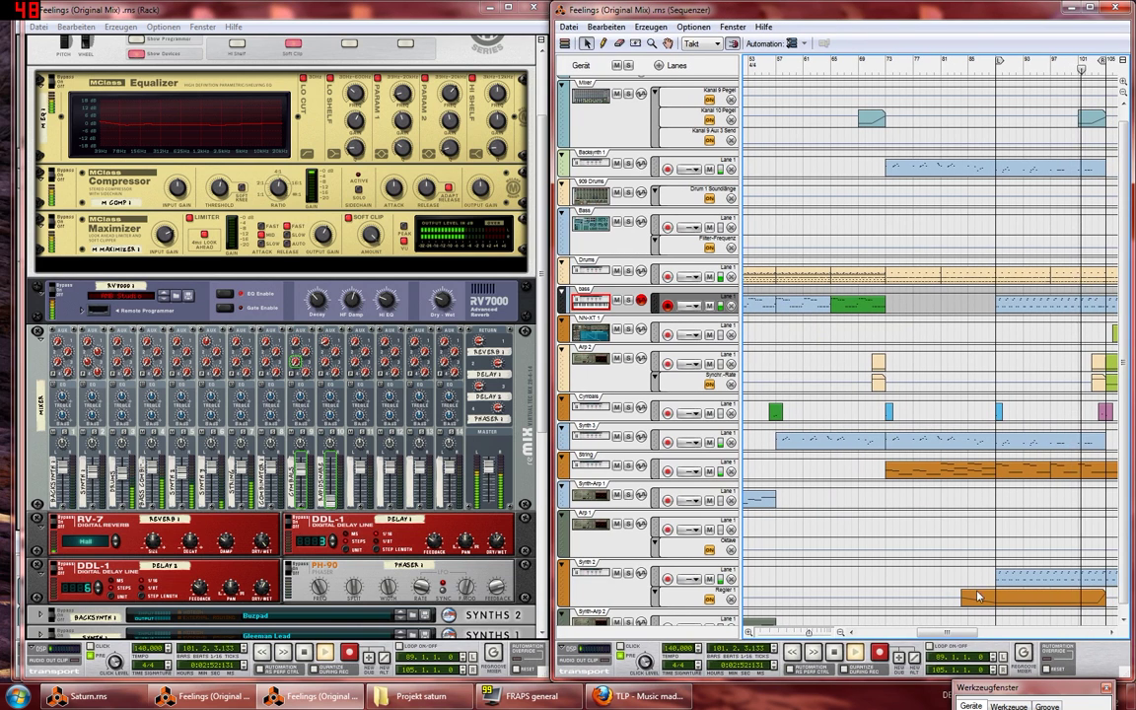
Step: Examine the notes in the Synth 2 clip at bar 113, and follow the playback in the arrangement past bar 129
left_click_drag(955, 633, 1003, 659)
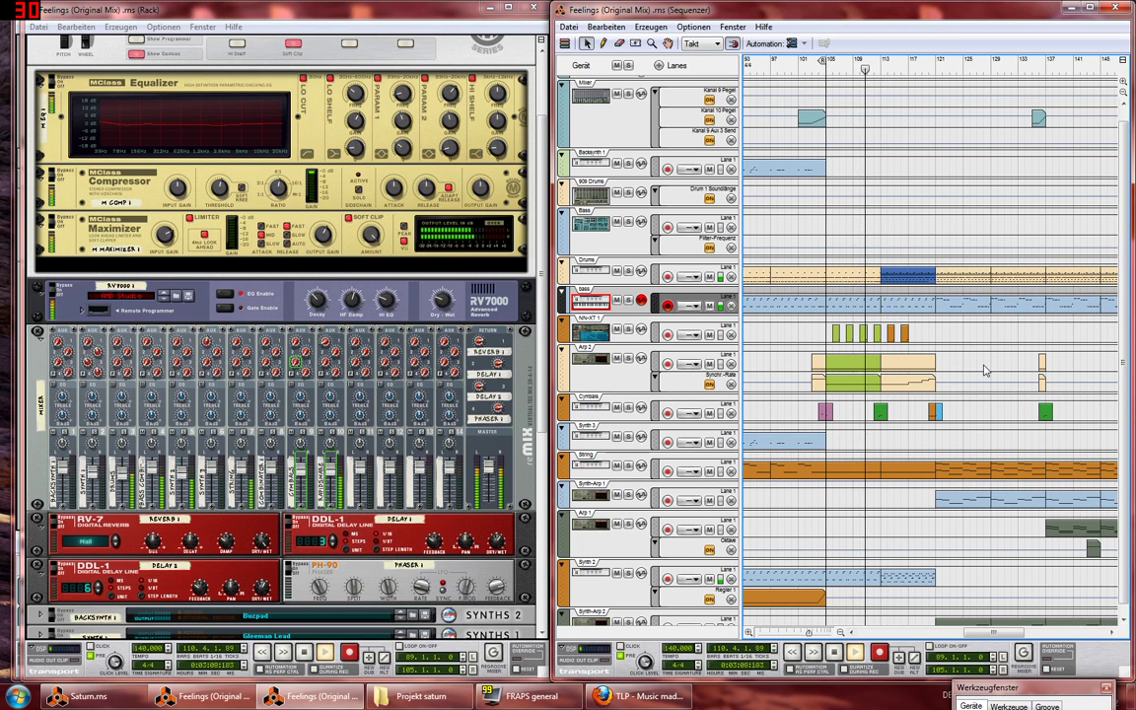
double_click(918, 578)
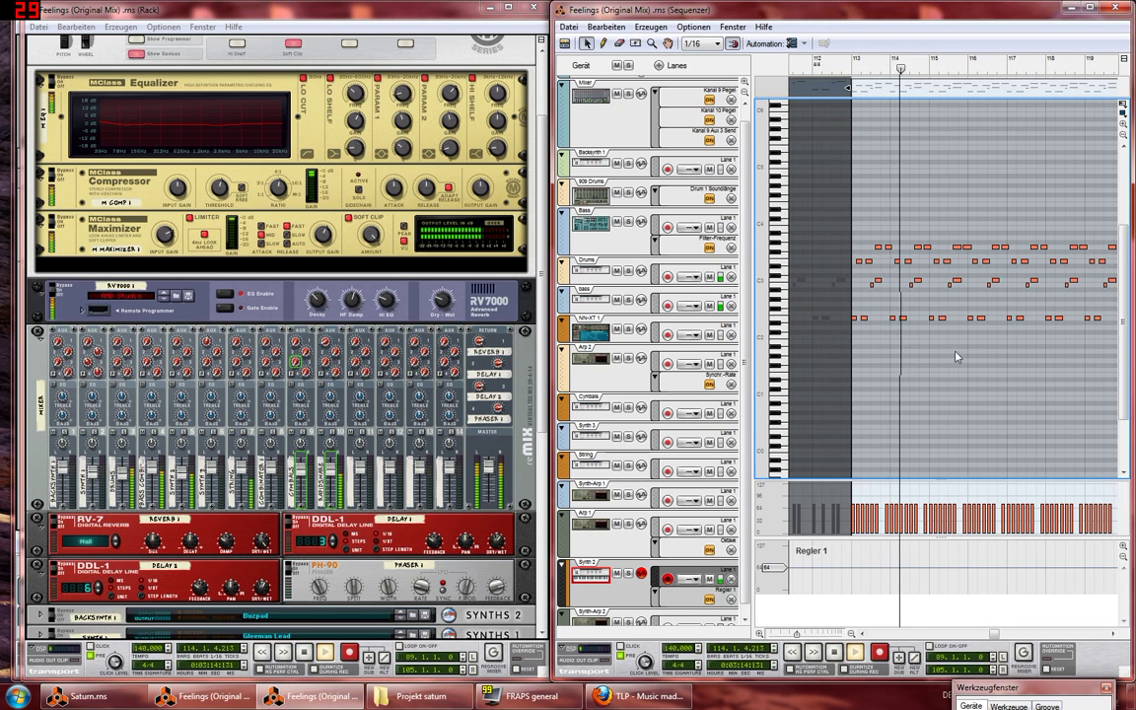
left_click(566, 44)
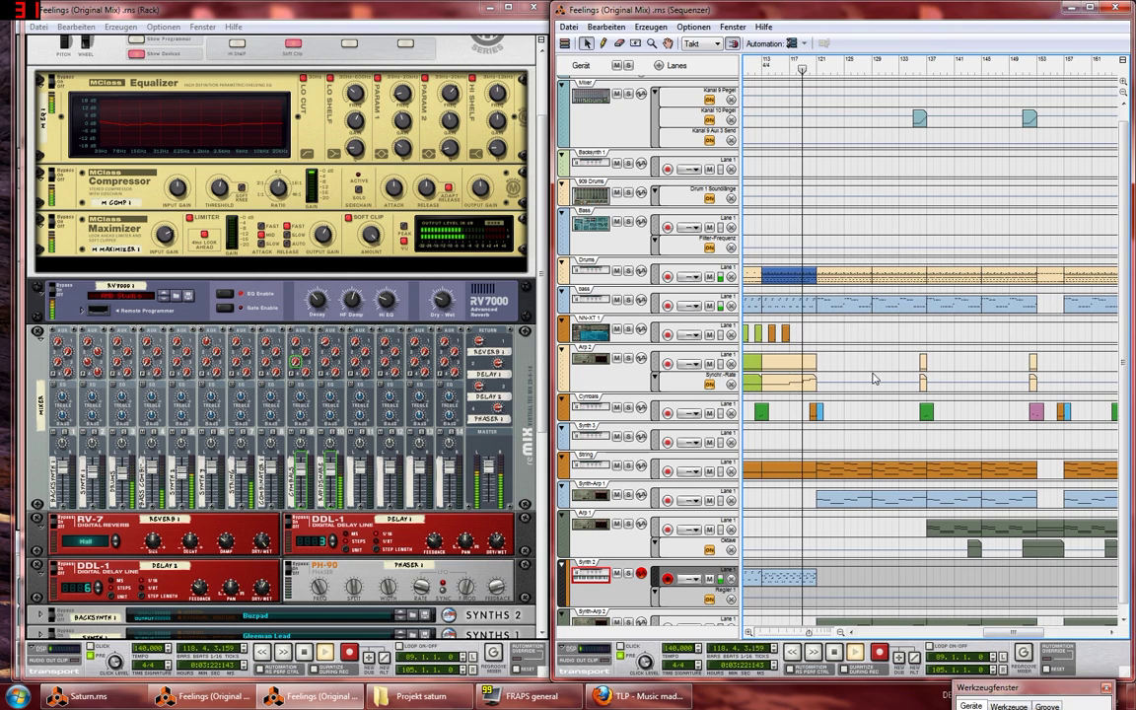
scroll(873, 378, "down", 1)
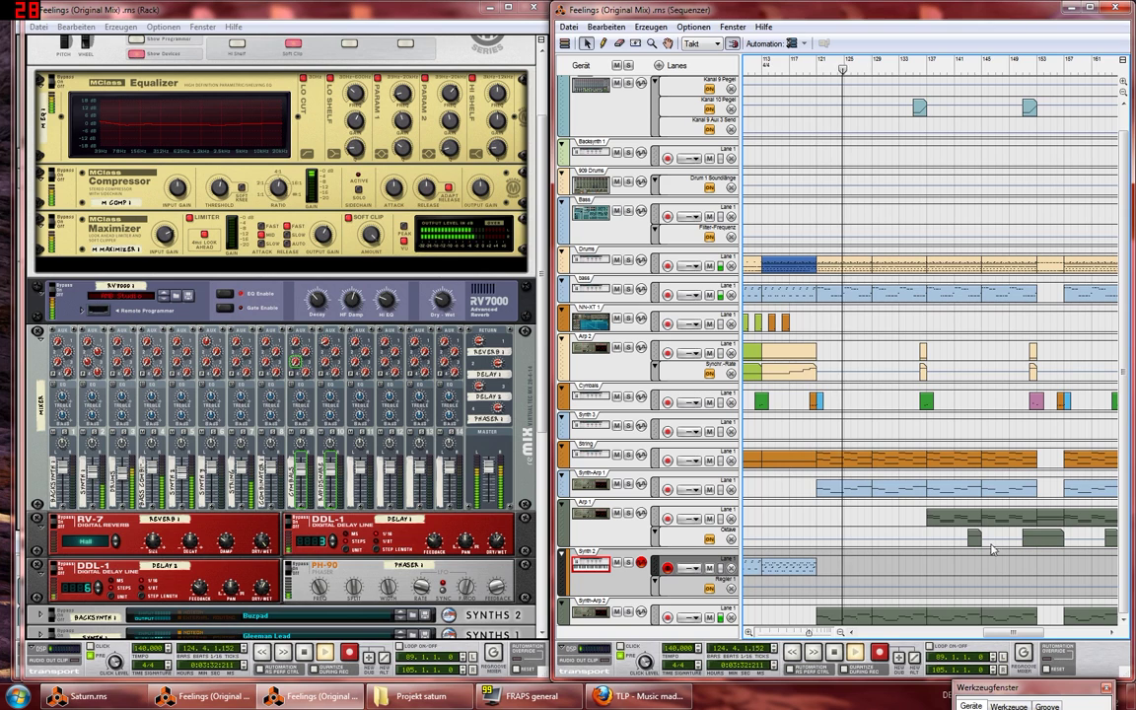
left_click_drag(1016, 634, 1043, 636)
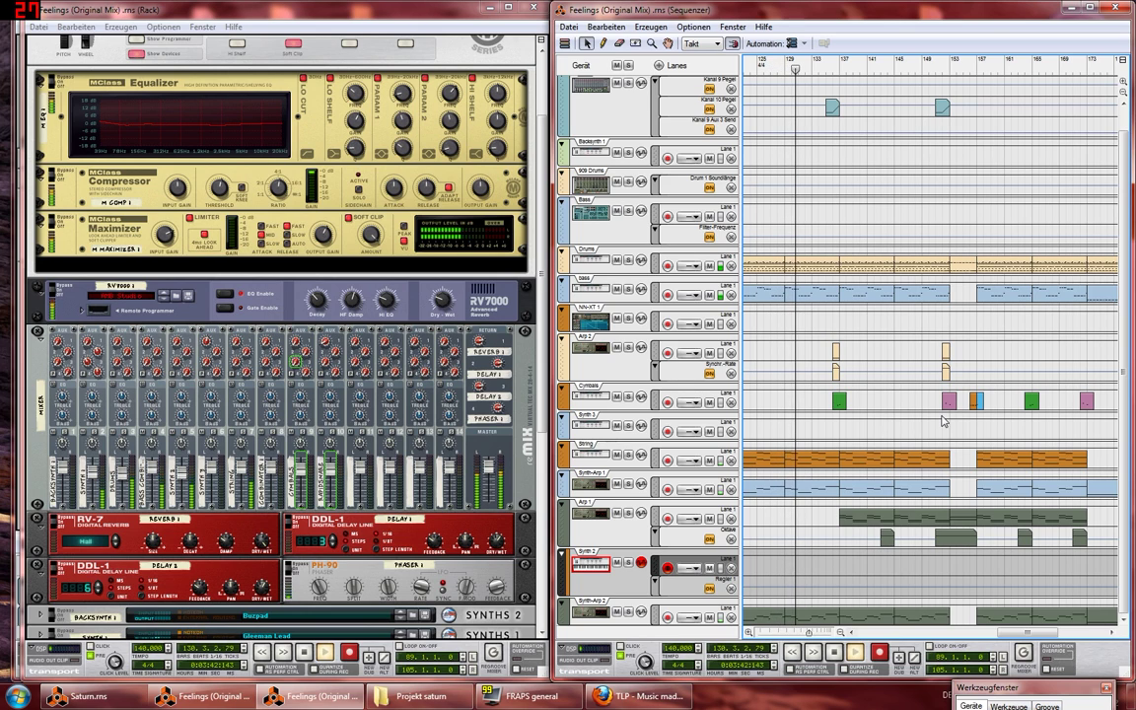
scroll(942, 421, "up", 1)
scroll(944, 422, "down", 1)
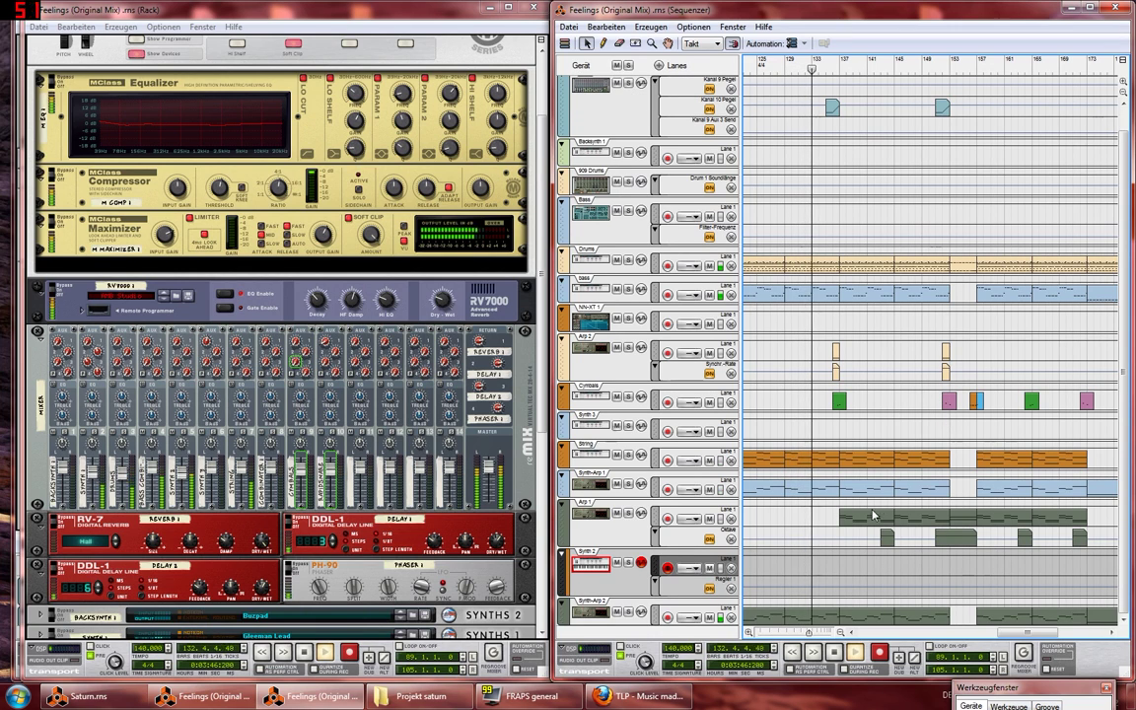
Step: Unfold the Arp 1 RPG-8 arpeggiator in the rack and watch its pattern during playback up to bar 157
scroll(186, 524, "down", 10)
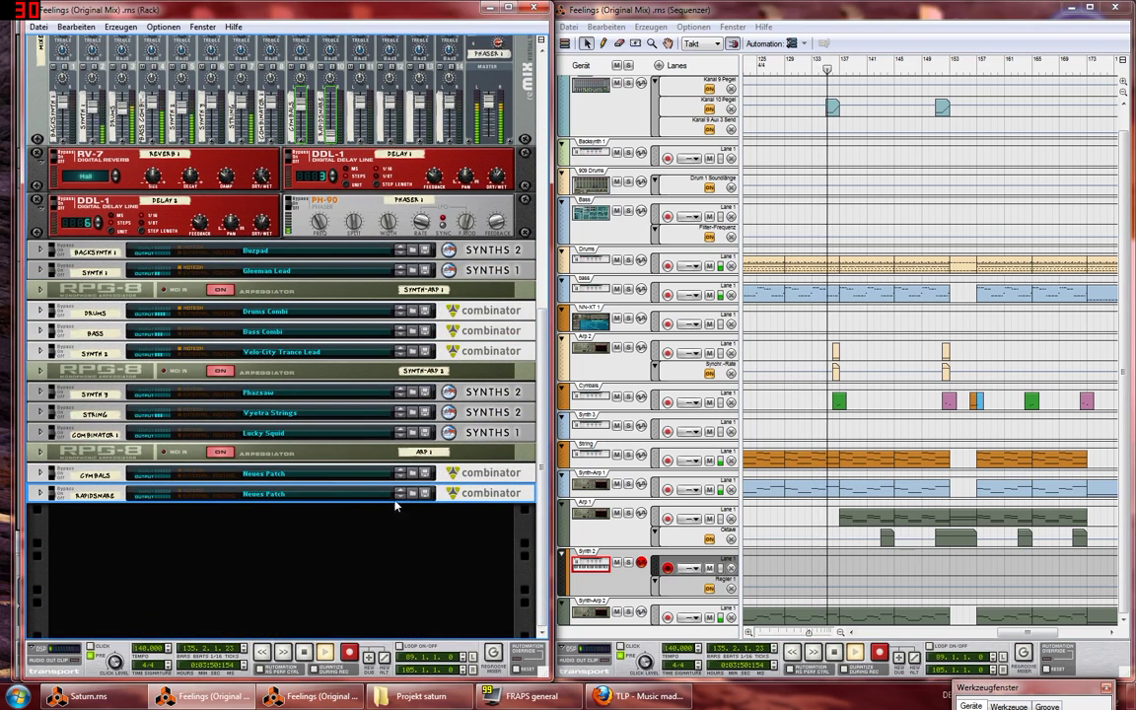
left_click(41, 454)
scroll(421, 408, "down", 3)
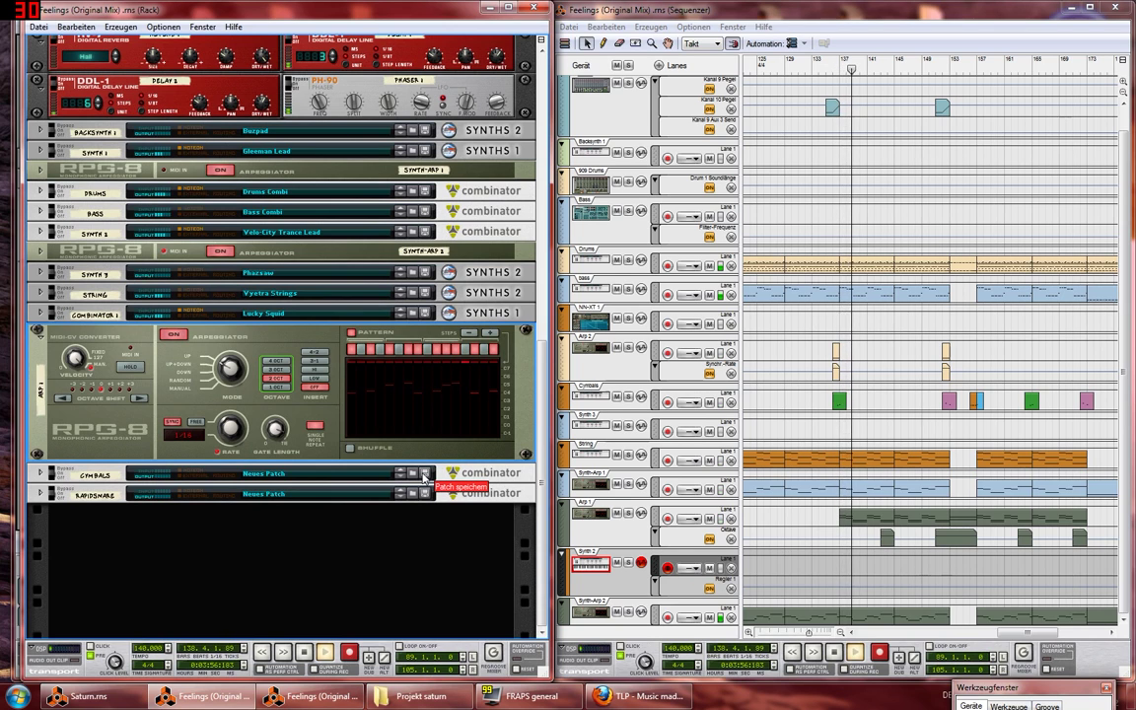
scroll(424, 478, "up", 3)
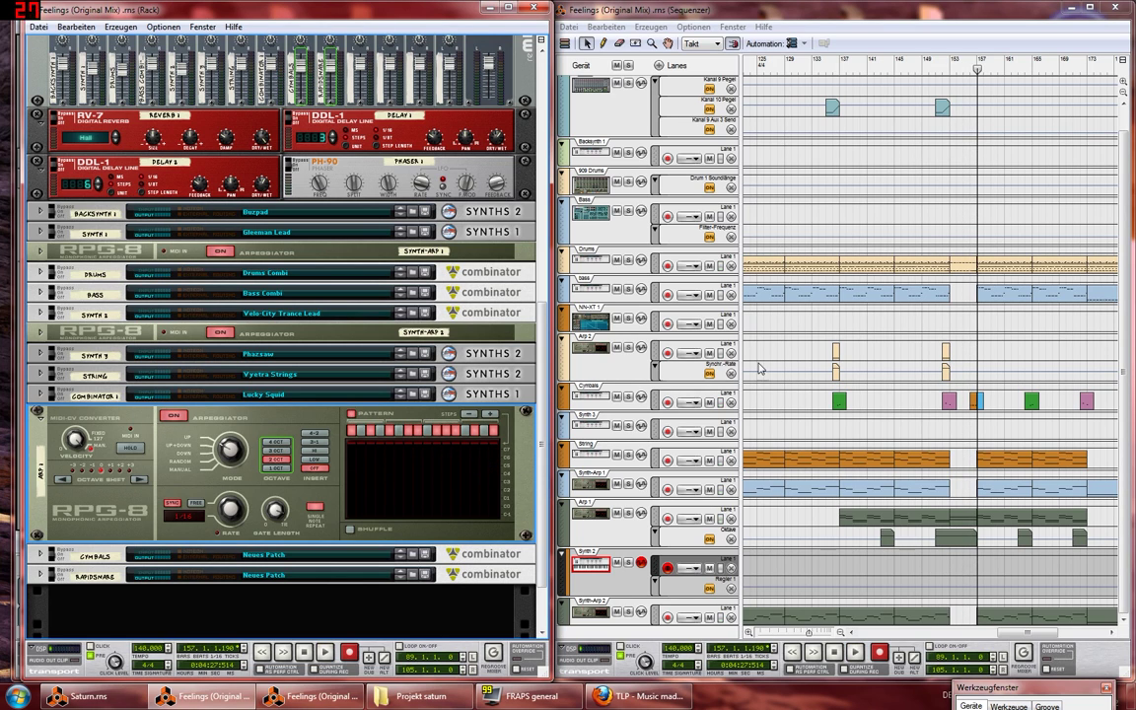
Step: Reattach the Feelings sequencer to its rack and place the song's window beside the Saturn window
left_click(1115, 12)
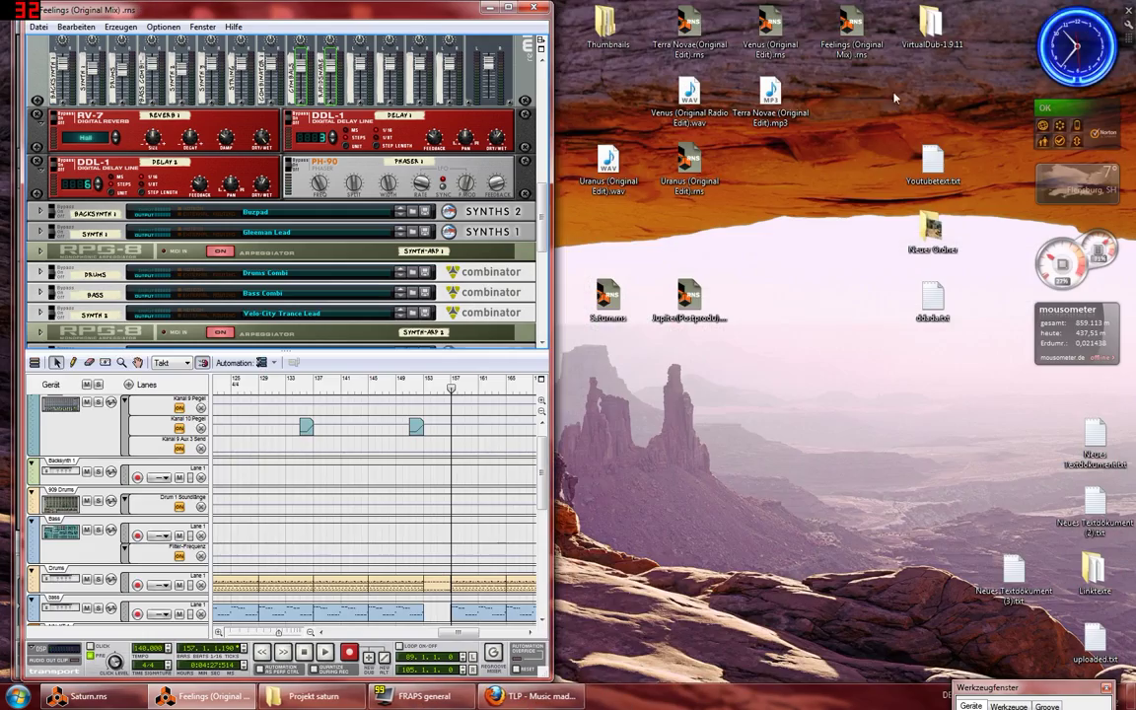
left_click_drag(444, 11, 1000, 20)
left_click_drag(286, 8, 419, 9)
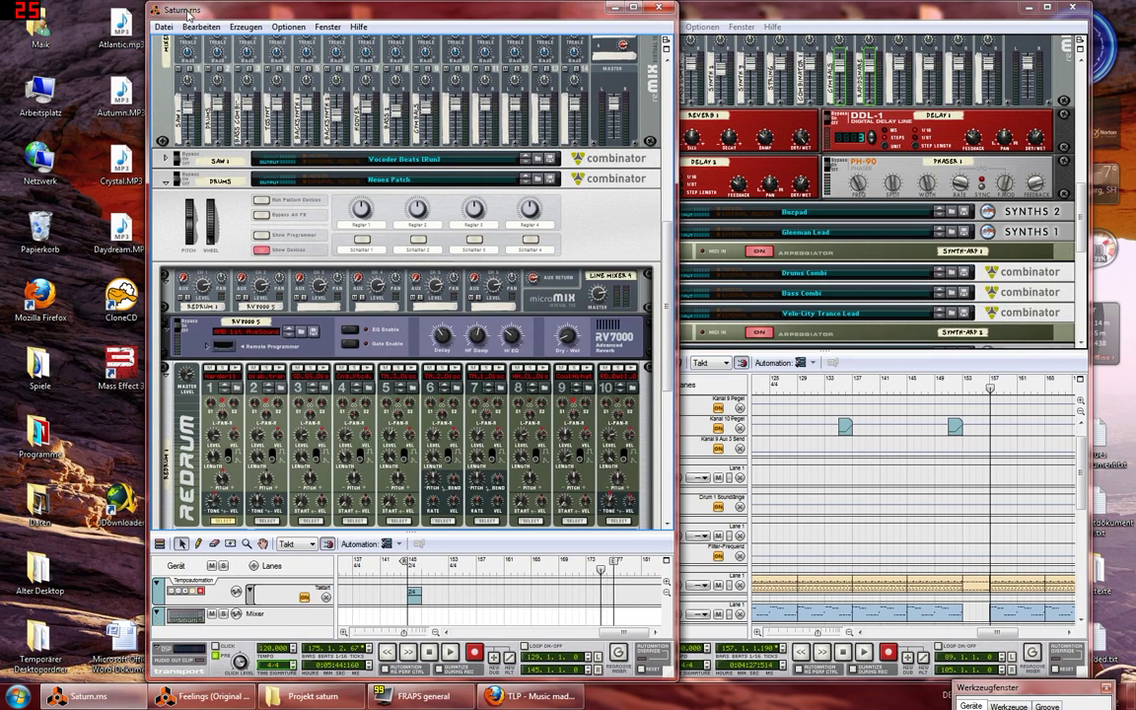
left_click_drag(585, 12, 449, 12)
Step: Align the Feelings and Saturn windows for comparison, and close the Feelings song
left_click(804, 14)
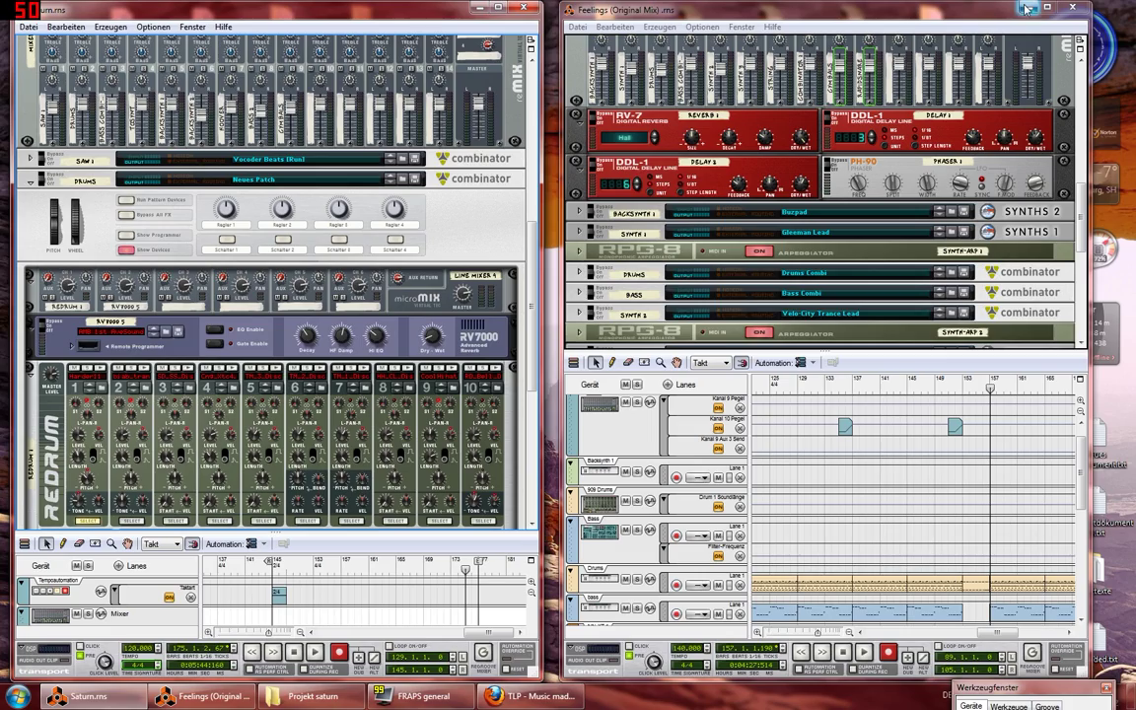
mouse_move(1005, 17)
left_mouse_down()
mouse_move(1014, 20)
mouse_move(998, 342)
mouse_move(961, 544)
mouse_move(1002, 341)
mouse_move(979, 59)
mouse_move(986, 18)
left_mouse_up()
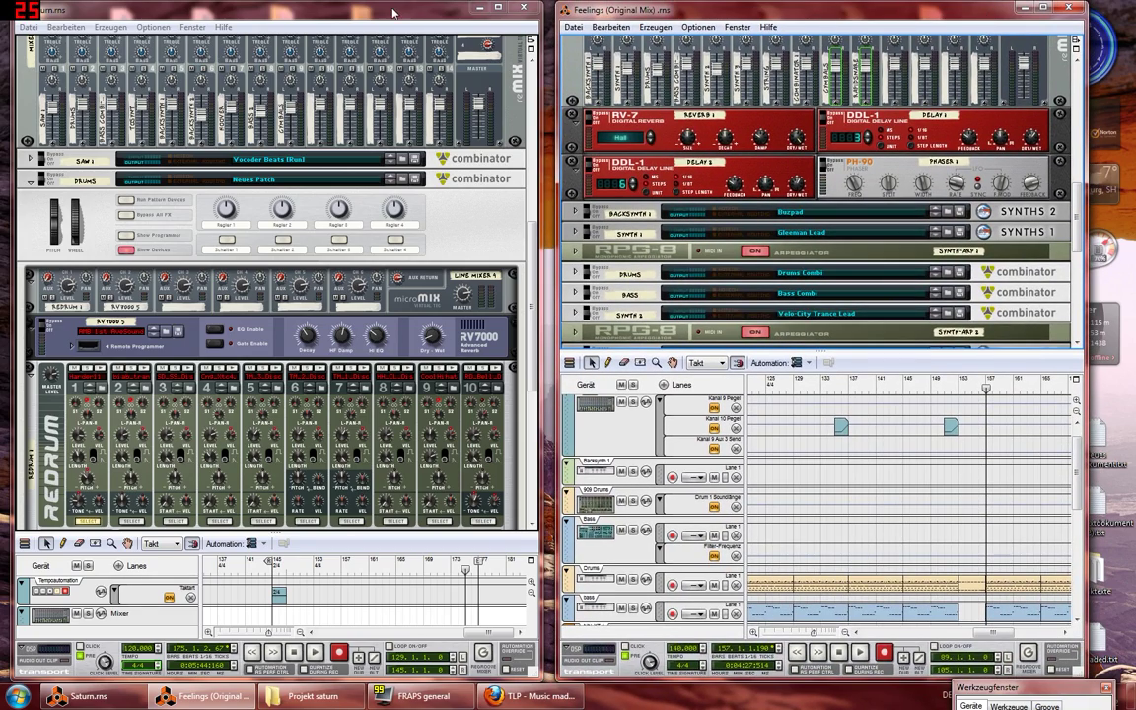
left_click_drag(393, 12, 405, 19)
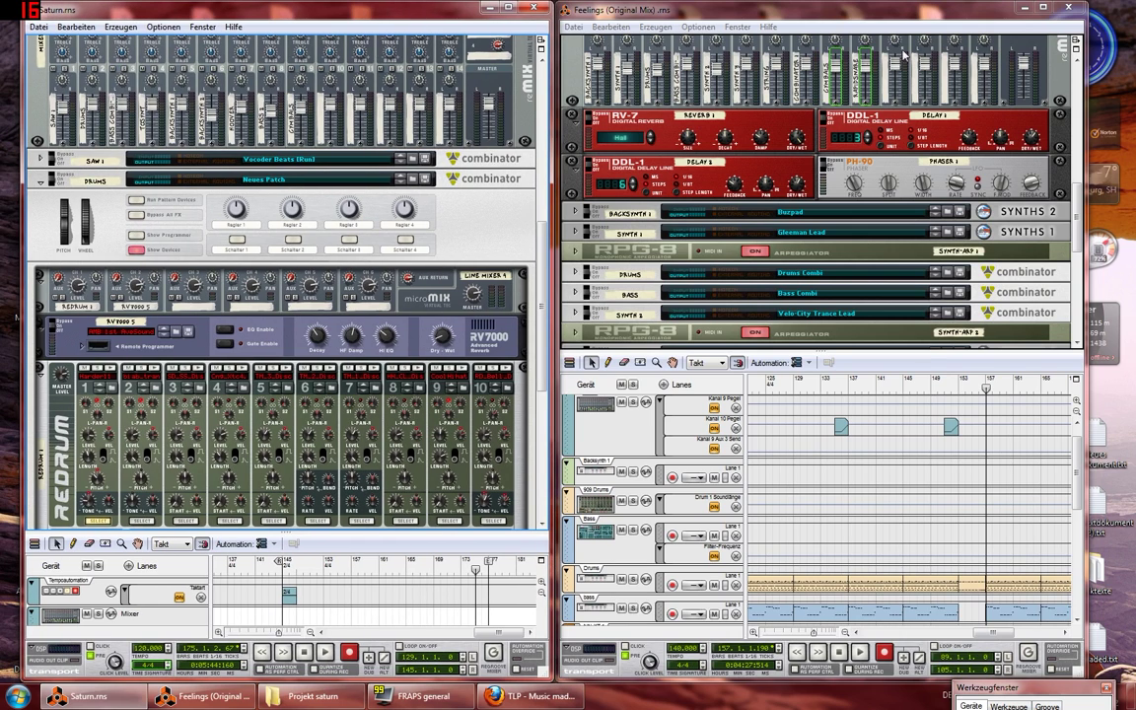
left_click(1066, 12)
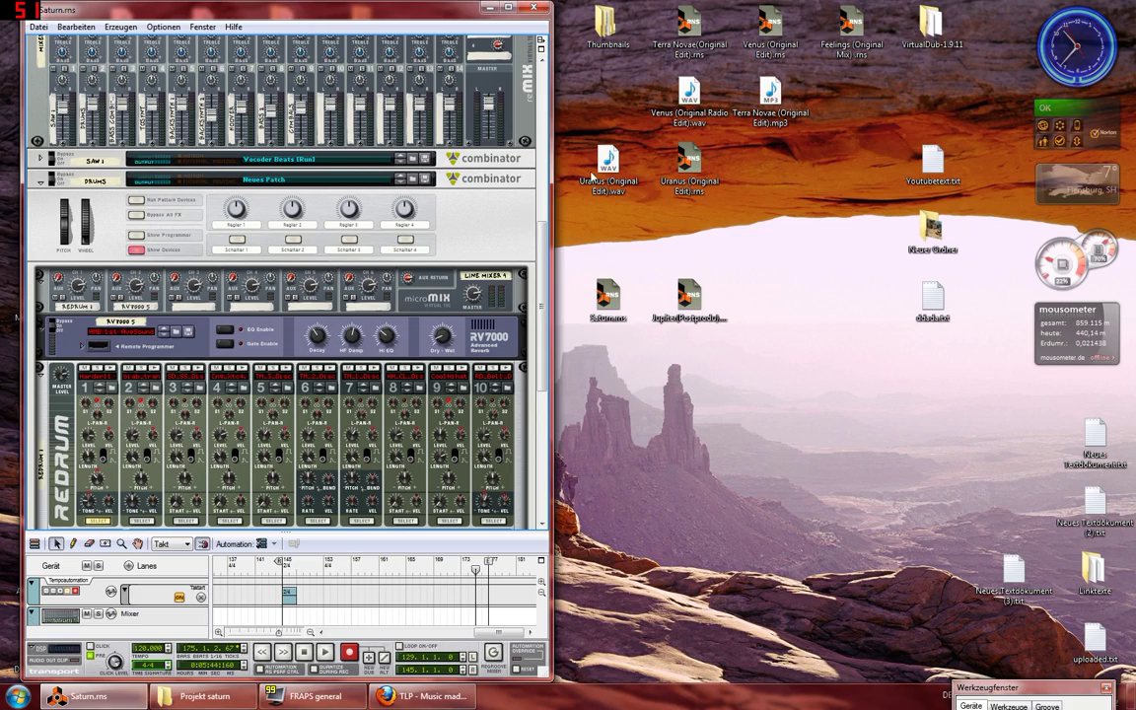